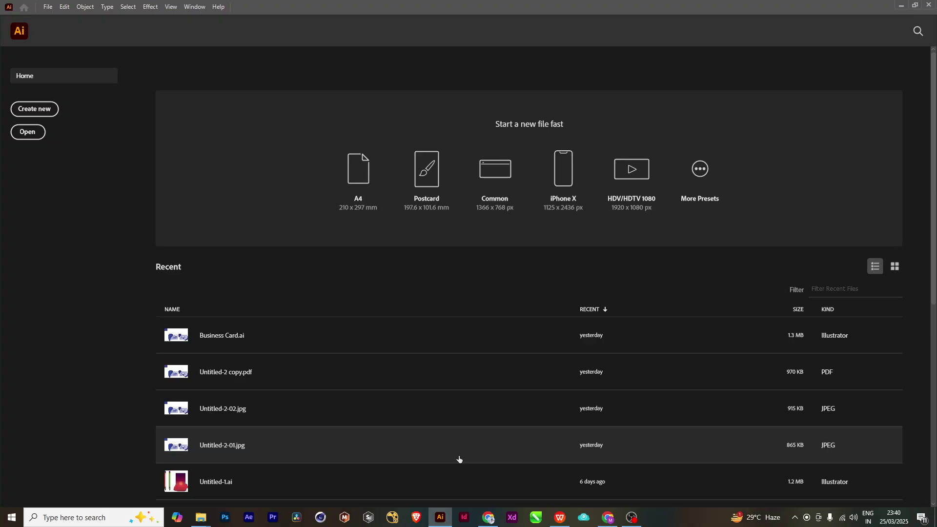
# - Search Windows for "pain" and open the Paint app
pyautogui.click(81, 517)
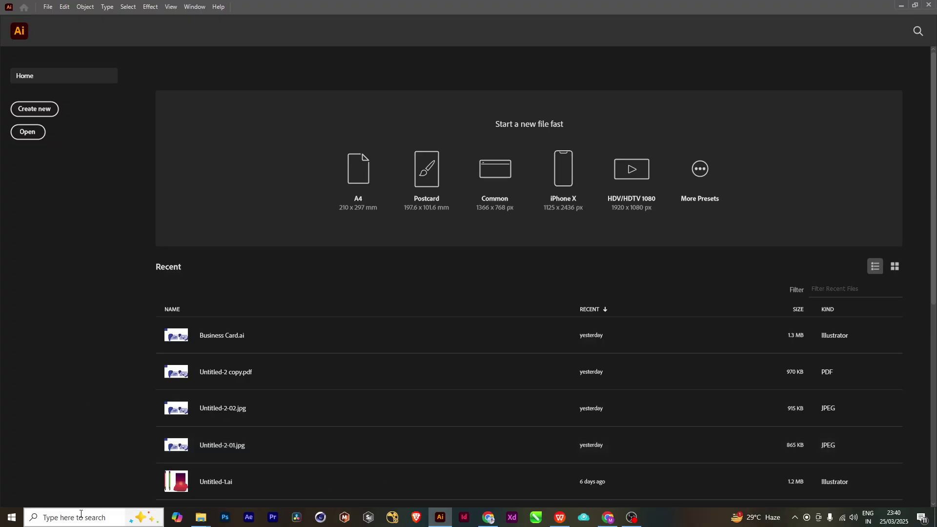
pyautogui.write('pain')
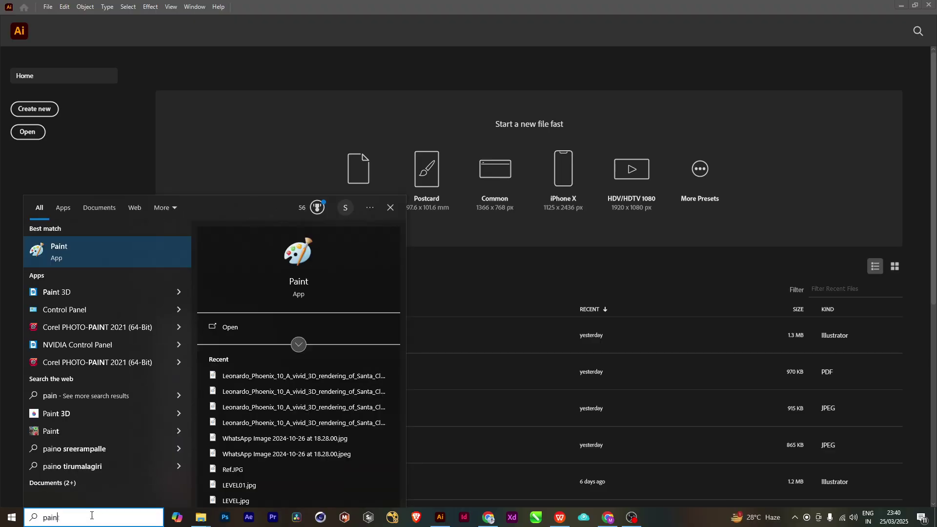
pyautogui.press('Return')
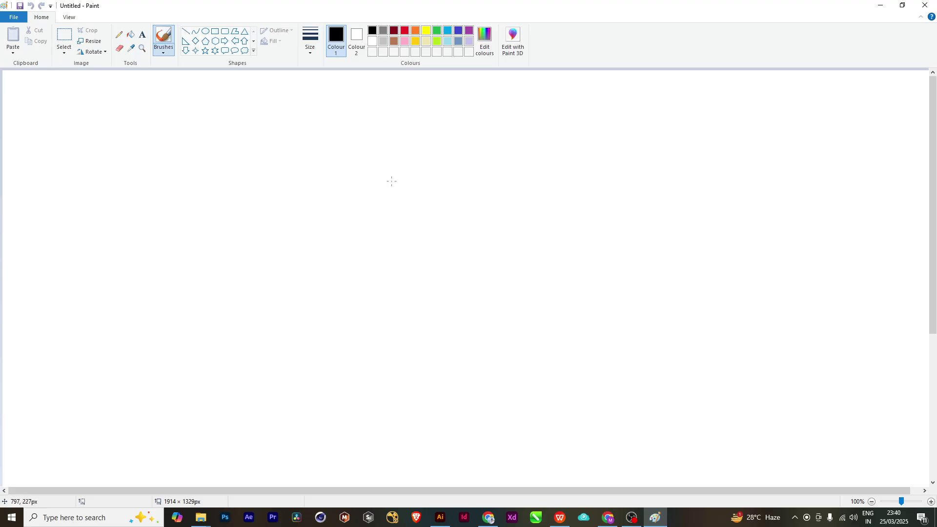
# - Draw a freehand round head with two eyebrows, two small round eyes and a wide open smiling mouth
pyautogui.moveTo(389, 192)
pyautogui.mouseDown()
pyautogui.moveTo(514, 301)
pyautogui.moveTo(352, 232)
pyautogui.moveTo(412, 179)
pyautogui.mouseUp()
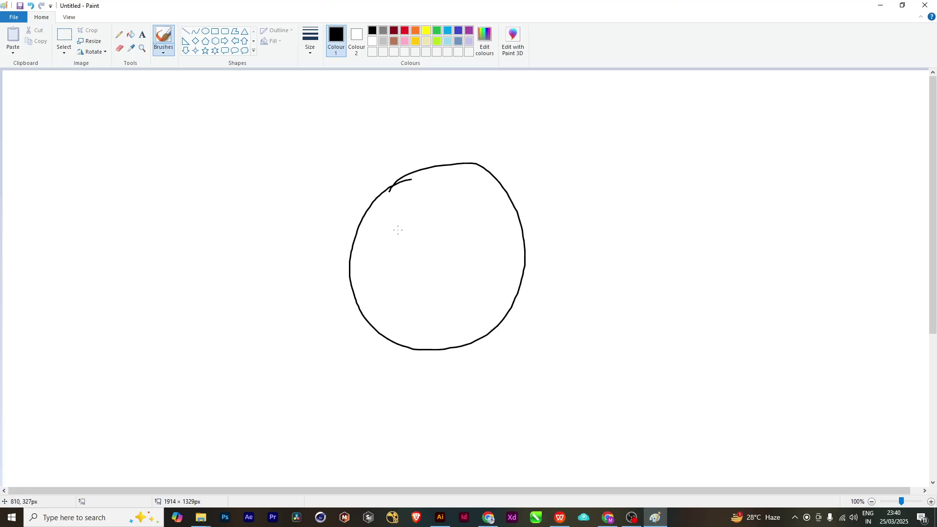
pyautogui.moveTo(390, 213)
pyautogui.mouseDown()
pyautogui.moveTo(418, 223)
pyautogui.moveTo(397, 209)
pyautogui.moveTo(470, 217)
pyautogui.moveTo(463, 203)
pyautogui.moveTo(450, 204)
pyautogui.mouseUp()
pyautogui.moveTo(419, 234)
pyautogui.mouseDown()
pyautogui.moveTo(417, 250)
pyautogui.moveTo(428, 237)
pyautogui.moveTo(477, 240)
pyautogui.mouseUp()
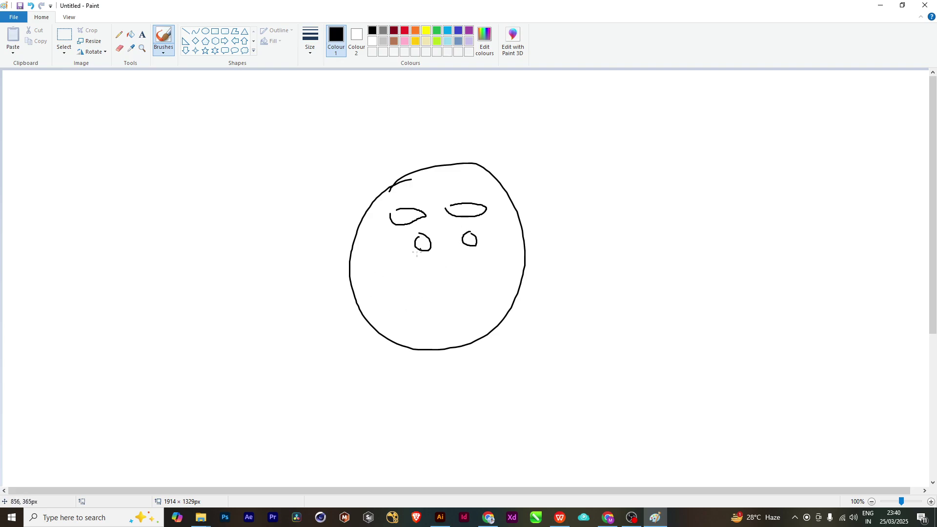
pyautogui.moveTo(394, 268)
pyautogui.mouseDown()
pyautogui.moveTo(501, 266)
pyautogui.moveTo(491, 309)
pyautogui.moveTo(424, 319)
pyautogui.moveTo(393, 291)
pyautogui.moveTo(393, 270)
pyautogui.mouseUp()
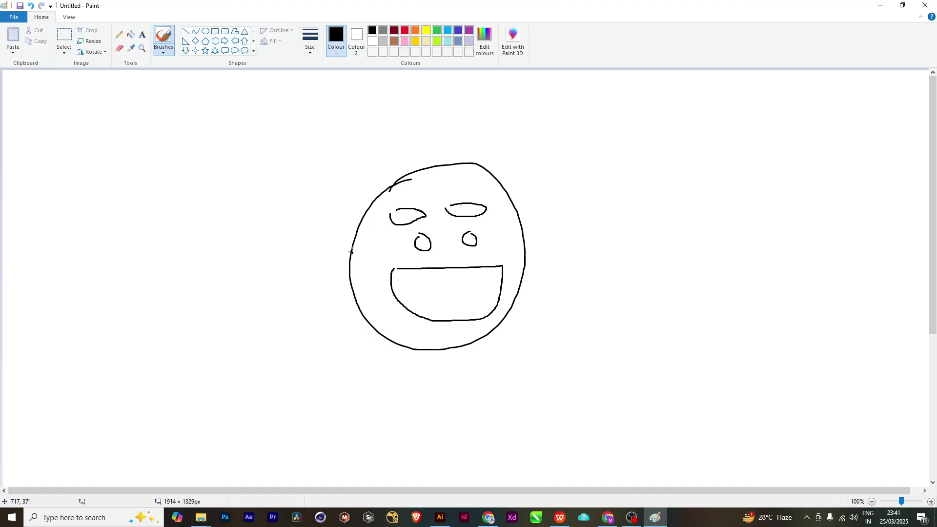
# - Draw swept-up hair with a pointed tip above the head and a rounded ear on each side
pyautogui.moveTo(351, 251)
pyautogui.mouseDown()
pyautogui.moveTo(364, 177)
pyautogui.moveTo(383, 142)
pyautogui.moveTo(418, 114)
pyautogui.moveTo(503, 105)
pyautogui.moveTo(499, 127)
pyautogui.moveTo(528, 220)
pyautogui.moveTo(525, 252)
pyautogui.mouseUp()
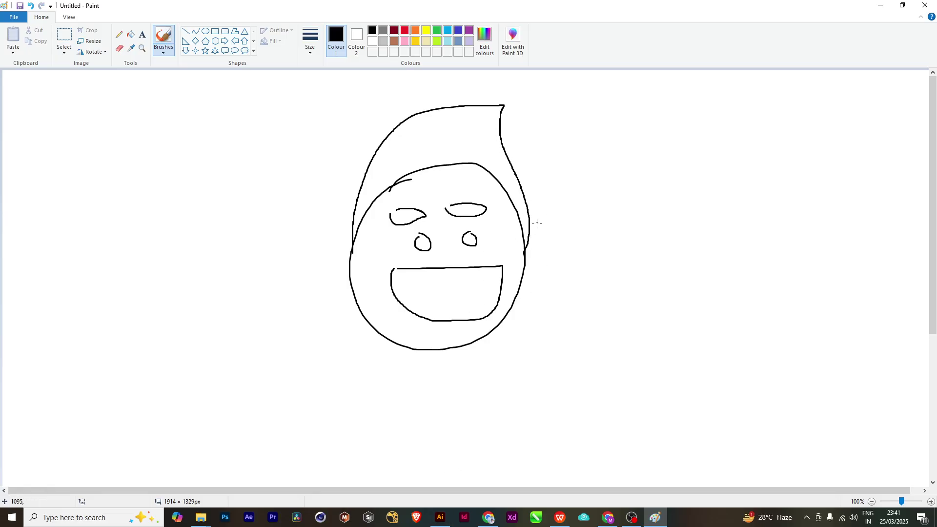
pyautogui.moveTo(532, 236)
pyautogui.mouseDown()
pyautogui.moveTo(546, 239)
pyautogui.moveTo(525, 262)
pyautogui.mouseUp()
pyautogui.moveTo(350, 236)
pyautogui.mouseDown()
pyautogui.moveTo(340, 236)
pyautogui.moveTo(350, 264)
pyautogui.mouseUp()
# - Draw the neck with a curved collar and a rounded shirt body with a short sleeve on each side below the head
pyautogui.scroll(-3, 486, 302)
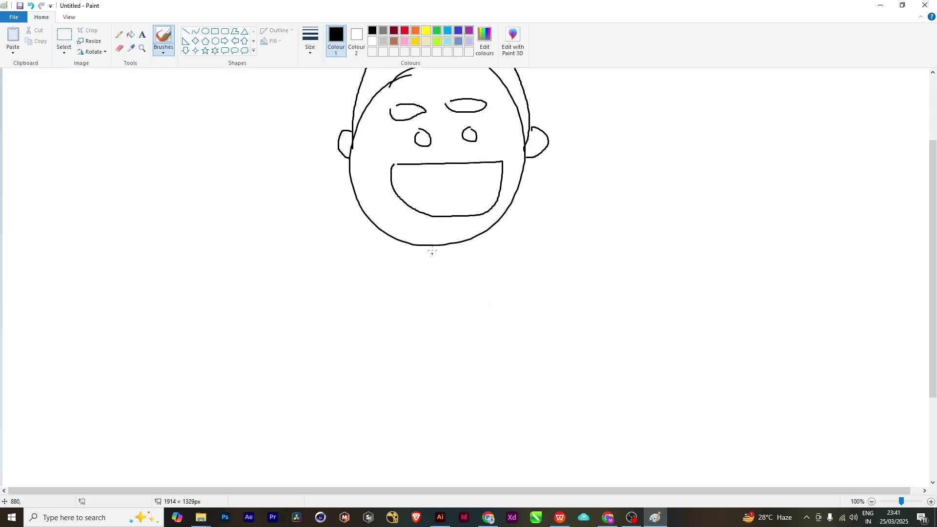
pyautogui.moveTo(422, 248)
pyautogui.mouseDown()
pyautogui.moveTo(461, 258)
pyautogui.moveTo(426, 265)
pyautogui.moveTo(428, 279)
pyautogui.moveTo(451, 282)
pyautogui.moveTo(466, 260)
pyautogui.moveTo(441, 281)
pyautogui.mouseUp()
pyautogui.moveTo(425, 262)
pyautogui.mouseDown()
pyautogui.moveTo(405, 280)
pyautogui.moveTo(399, 307)
pyautogui.moveTo(402, 372)
pyautogui.mouseUp()
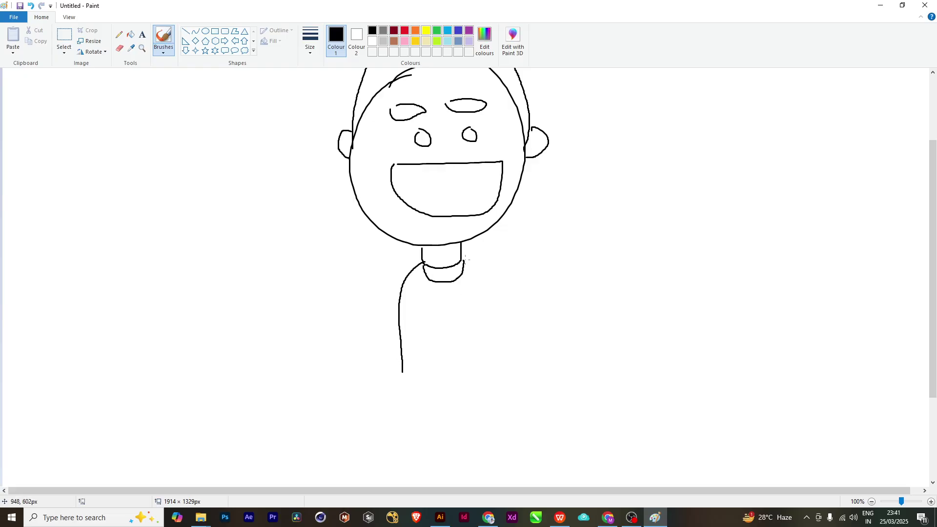
pyautogui.moveTo(464, 259)
pyautogui.mouseDown()
pyautogui.moveTo(481, 283)
pyautogui.moveTo(487, 363)
pyautogui.mouseUp()
pyautogui.moveTo(401, 358)
pyautogui.mouseDown()
pyautogui.moveTo(461, 383)
pyautogui.moveTo(485, 361)
pyautogui.moveTo(488, 374)
pyautogui.moveTo(453, 382)
pyautogui.mouseUp()
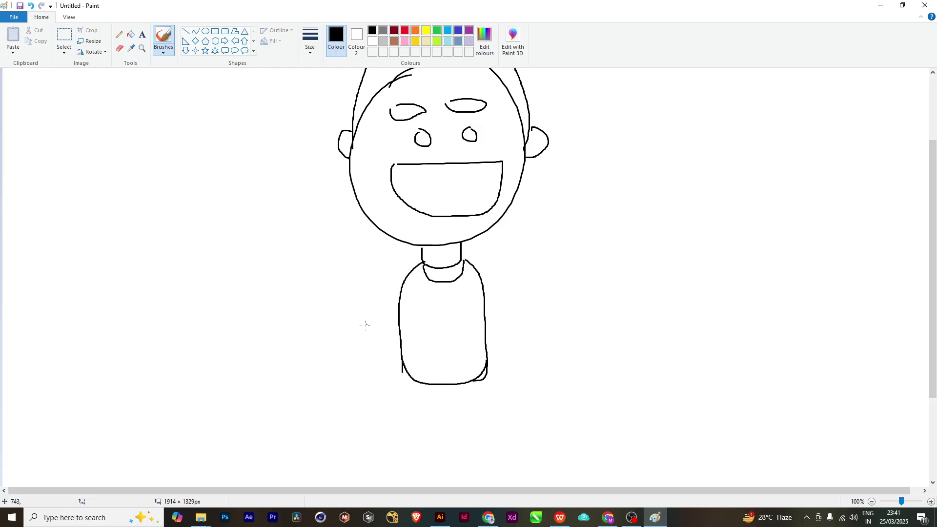
pyautogui.moveTo(403, 284)
pyautogui.mouseDown()
pyautogui.moveTo(390, 289)
pyautogui.moveTo(372, 336)
pyautogui.moveTo(398, 333)
pyautogui.mouseUp()
pyautogui.moveTo(466, 262)
pyautogui.mouseDown()
pyautogui.moveTo(493, 284)
pyautogui.moveTo(507, 322)
pyautogui.moveTo(486, 324)
pyautogui.mouseUp()
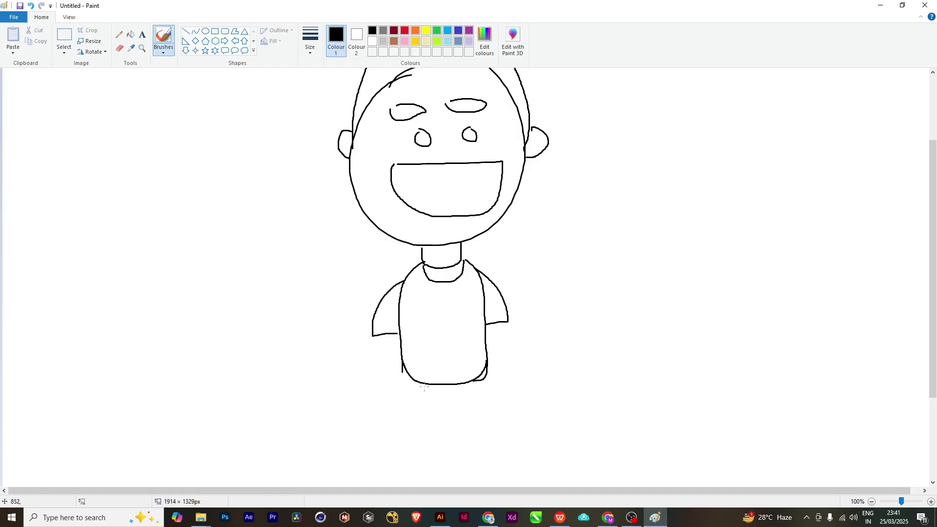
# - Draw two straight legs with trouser cuffs under the shirt, standing on a flat, narrow base
pyautogui.moveTo(410, 378); pyautogui.dragTo(412, 446)
pyautogui.moveTo(452, 385); pyautogui.dragTo(452, 431)
pyautogui.moveTo(483, 381); pyautogui.dragTo(484, 443)
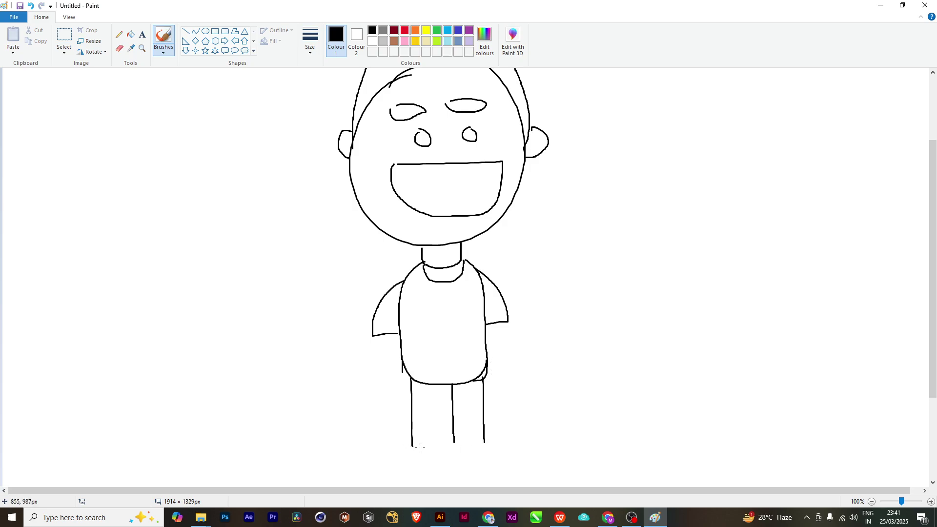
pyautogui.moveTo(417, 447)
pyautogui.mouseDown()
pyautogui.moveTo(480, 447)
pyautogui.moveTo(383, 449)
pyautogui.moveTo(505, 448)
pyautogui.mouseUp()
pyautogui.moveTo(414, 448); pyautogui.dragTo(493, 445)
pyautogui.moveTo(388, 449)
pyautogui.mouseDown()
pyautogui.moveTo(542, 457)
pyautogui.moveTo(505, 446)
pyautogui.moveTo(526, 459)
pyautogui.mouseUp()
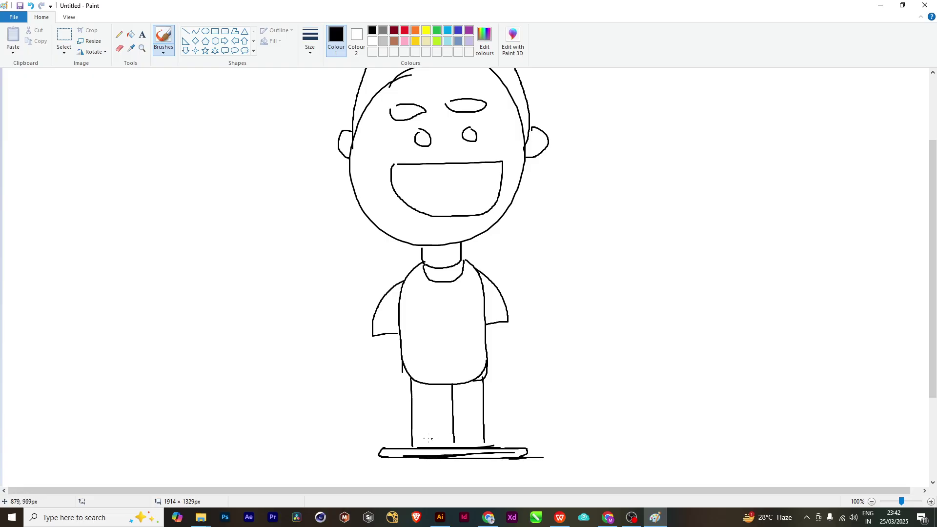
pyautogui.moveTo(414, 439); pyautogui.dragTo(479, 437)
pyautogui.moveTo(415, 440); pyautogui.dragTo(414, 450)
# - Draw a forearm below each sleeve, ending in a rounded hand
pyautogui.moveTo(382, 334)
pyautogui.mouseDown()
pyautogui.moveTo(385, 384)
pyautogui.moveTo(395, 373)
pyautogui.moveTo(380, 393)
pyautogui.moveTo(416, 406)
pyautogui.mouseUp()
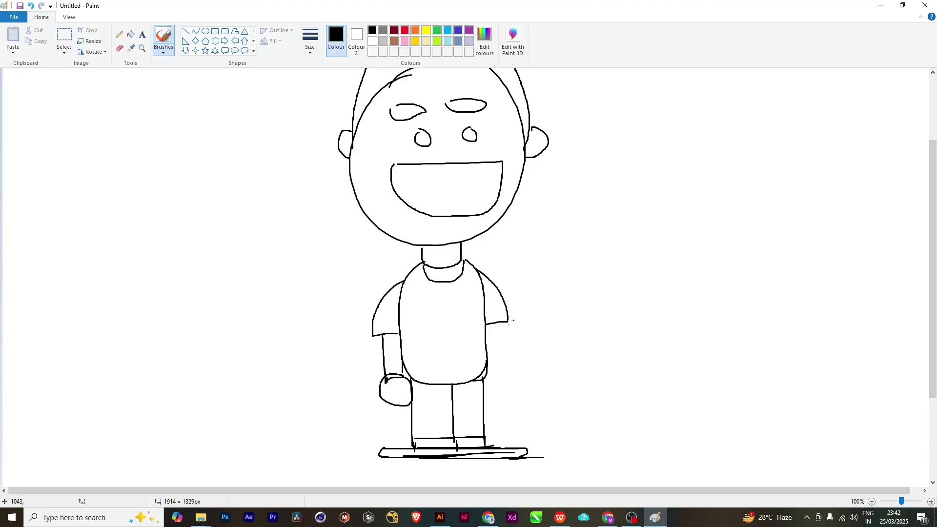
pyautogui.moveTo(503, 340)
pyautogui.mouseDown()
pyautogui.moveTo(508, 371)
pyautogui.moveTo(502, 323)
pyautogui.moveTo(503, 375)
pyautogui.mouseUp()
pyautogui.moveTo(511, 370)
pyautogui.mouseDown()
pyautogui.moveTo(485, 390)
pyautogui.moveTo(502, 366)
pyautogui.mouseUp()
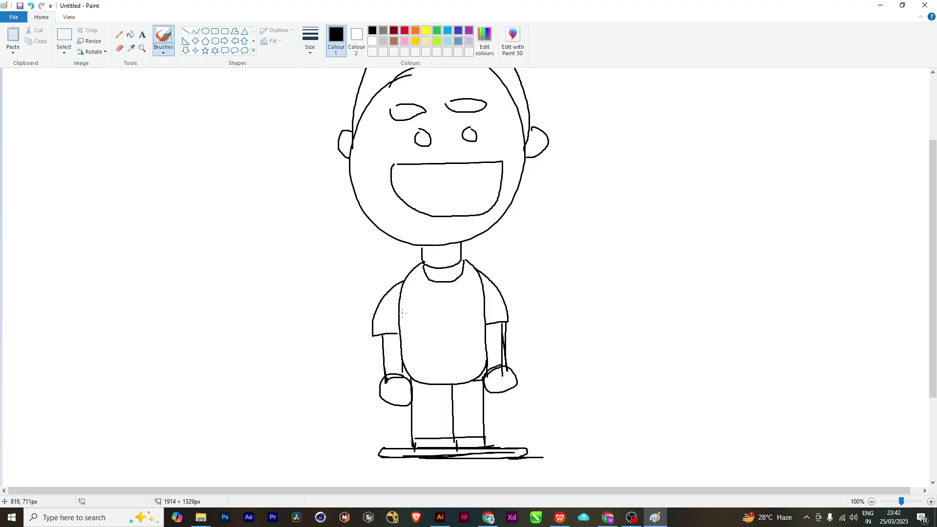
# - Add a horizontal chest line, a small pocket and two buttons to the shirt
pyautogui.moveTo(399, 318)
pyautogui.mouseDown()
pyautogui.moveTo(479, 318)
pyautogui.moveTo(397, 318)
pyautogui.moveTo(485, 321)
pyautogui.mouseUp()
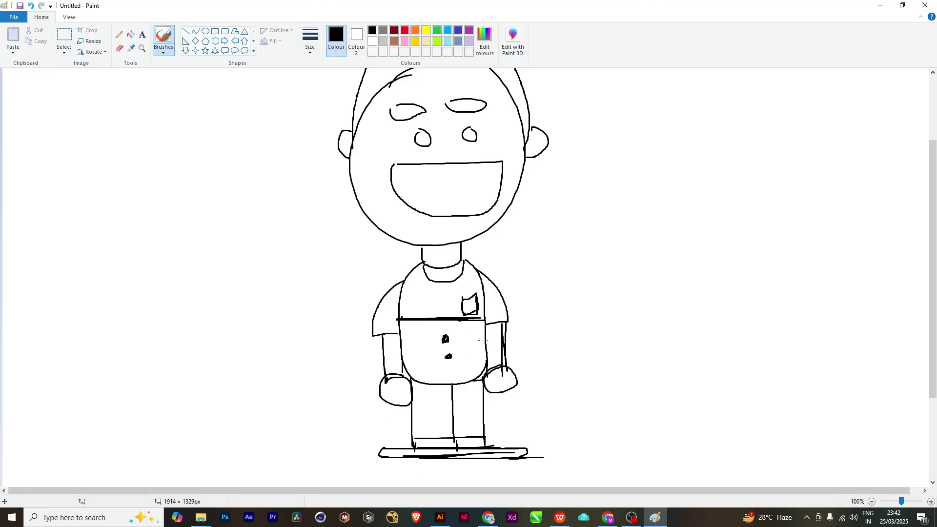
pyautogui.scroll(-3, 502, 201)
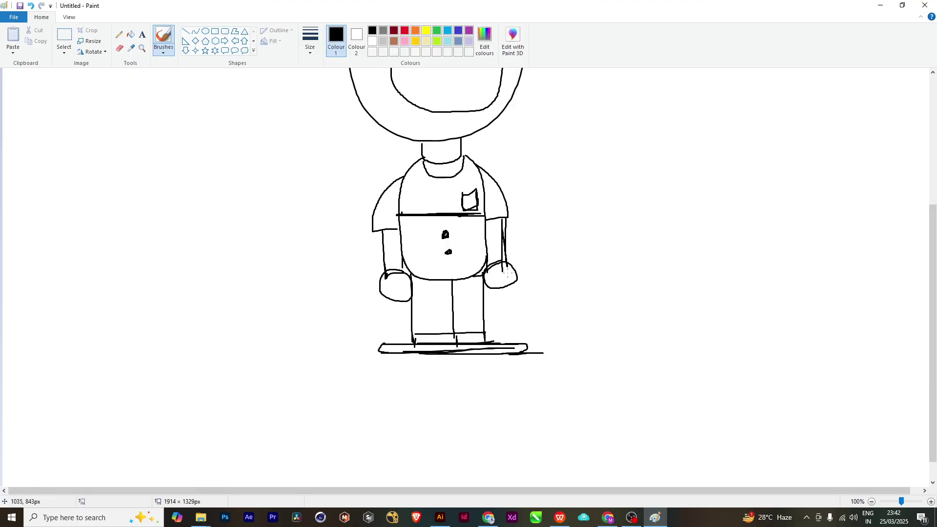
pyautogui.keyDown('ctrl'); pyautogui.scroll(-2, 508, 277); pyautogui.keyUp('ctrl')
pyautogui.keyDown('ctrl'); pyautogui.scroll(2, 135, 170); pyautogui.keyUp('ctrl')
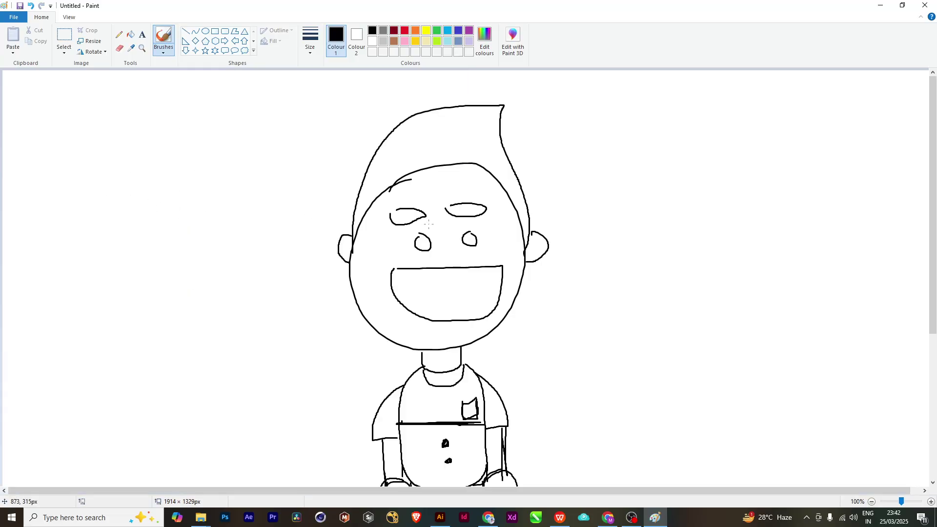
pyautogui.keyDown('ctrl'); pyautogui.scroll(-1, 428, 224); pyautogui.keyUp('ctrl')
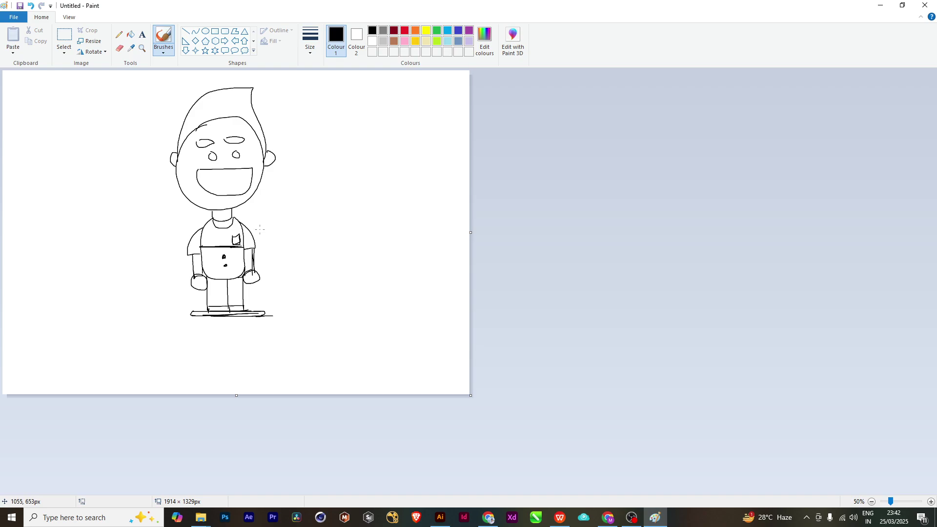
pyautogui.moveTo(329, 218)
pyautogui.mouseDown()
pyautogui.moveTo(413, 239)
pyautogui.moveTo(398, 221)
pyautogui.moveTo(348, 213)
pyautogui.moveTo(344, 229)
pyautogui.moveTo(375, 250)
pyautogui.mouseUp()
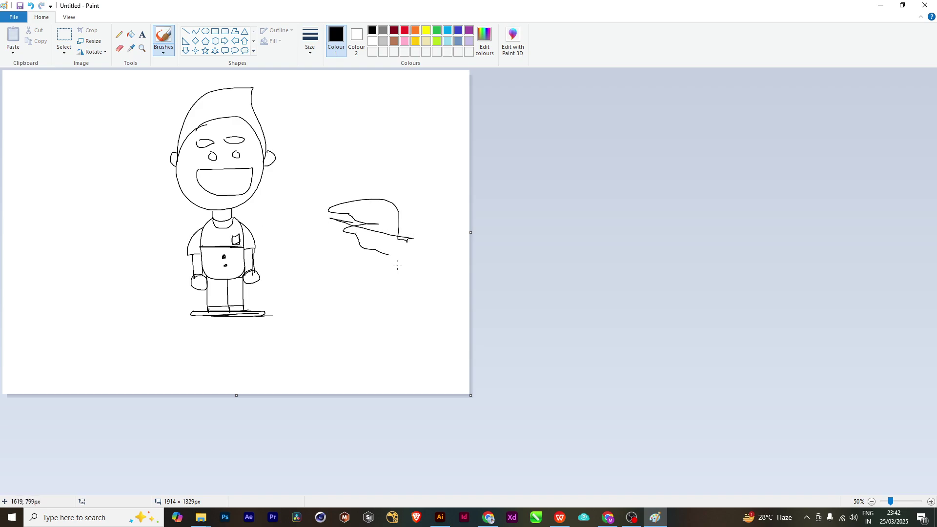
pyautogui.hotkey('ctrl', 'z')
pyautogui.hotkey('ctrl', 'z')
pyautogui.hotkey('ctrl', 'z')
pyautogui.hotkey('ctrl', 'z')
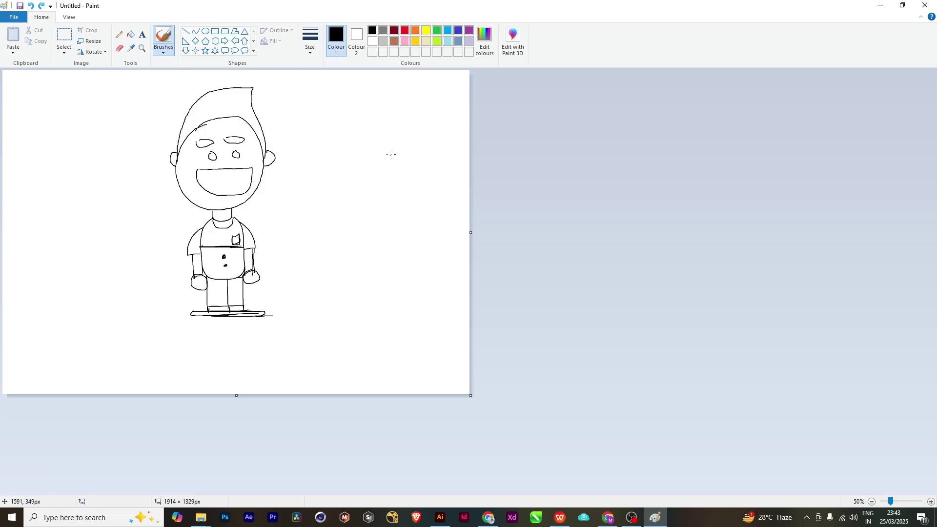
pyautogui.moveTo(380, 146); pyautogui.dragTo(403, 136)
pyautogui.moveTo(397, 187)
pyautogui.mouseDown()
pyautogui.moveTo(398, 243)
pyautogui.moveTo(433, 245)
pyautogui.moveTo(457, 233)
pyautogui.moveTo(447, 185)
pyautogui.moveTo(397, 184)
pyautogui.moveTo(402, 245)
pyautogui.moveTo(456, 248)
pyautogui.moveTo(454, 184)
pyautogui.moveTo(441, 182)
pyautogui.moveTo(456, 197)
pyautogui.moveTo(429, 181)
pyautogui.moveTo(395, 180)
pyautogui.moveTo(410, 180)
pyautogui.moveTo(392, 188)
pyautogui.moveTo(390, 198)
pyautogui.moveTo(401, 185)
pyautogui.moveTo(392, 206)
pyautogui.mouseUp()
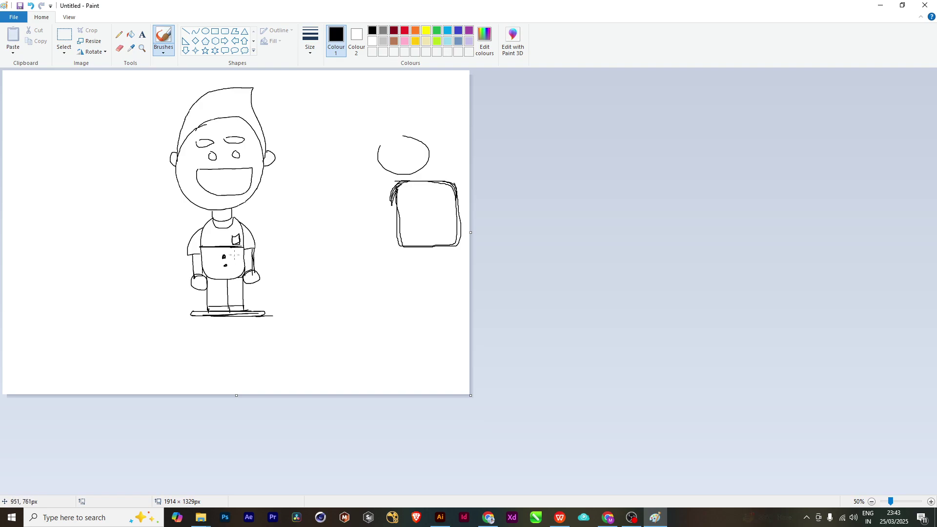
pyautogui.moveTo(397, 259); pyautogui.dragTo(452, 264)
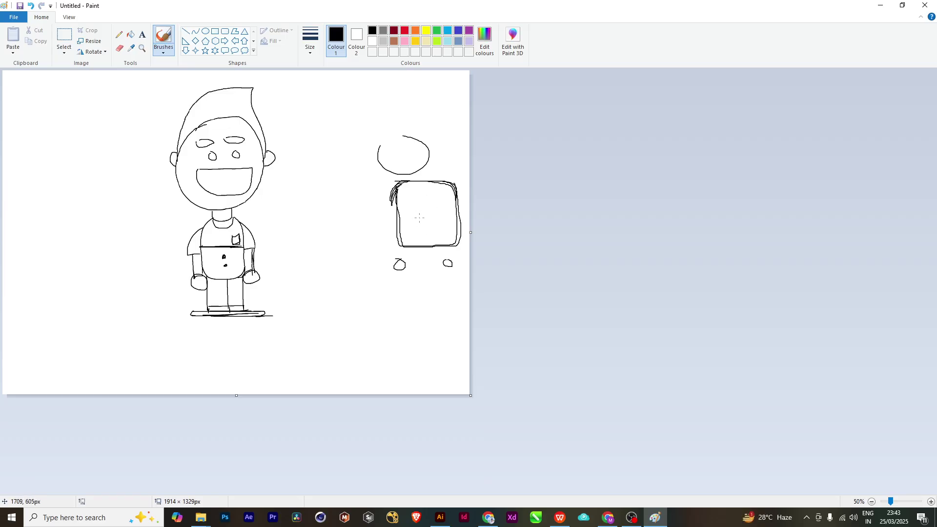
pyautogui.hotkey('ctrl', 'z')
pyautogui.hotkey('ctrl', 'z')
pyautogui.hotkey('ctrl', 'z')
pyautogui.hotkey('ctrl', 'z')
pyautogui.hotkey('ctrl', 'z')
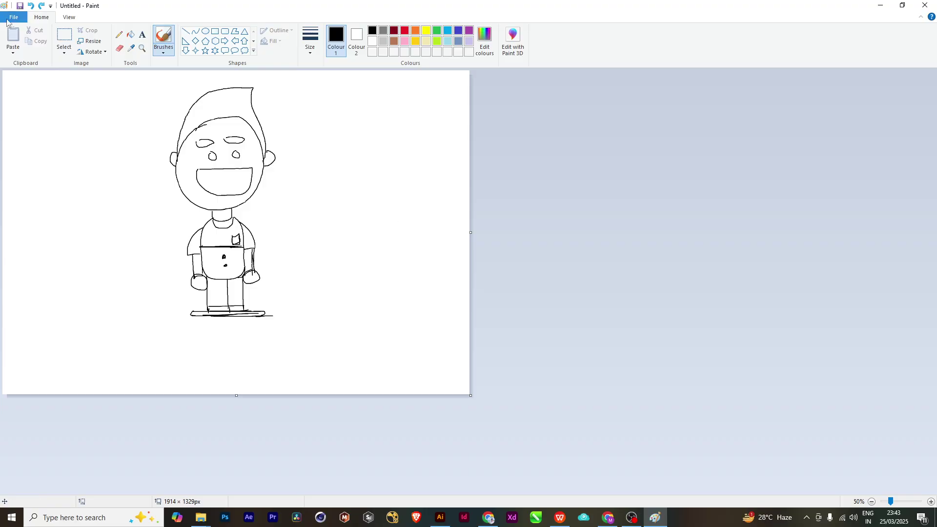
# - Save the drawing as a PNG named Sketch in the Downloads folder
pyautogui.click(6, 21)
pyautogui.moveTo(29, 96)
pyautogui.click(163, 223)
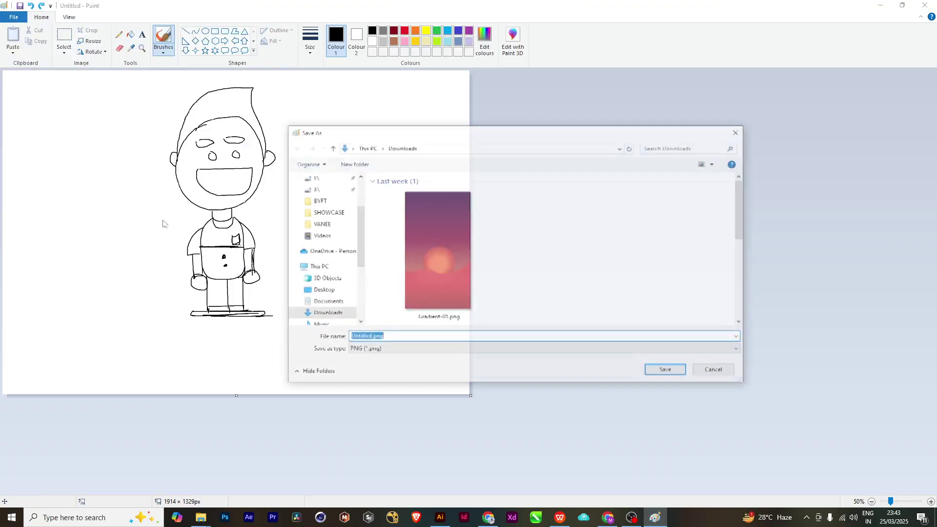
pyautogui.scroll(2, 351, 200)
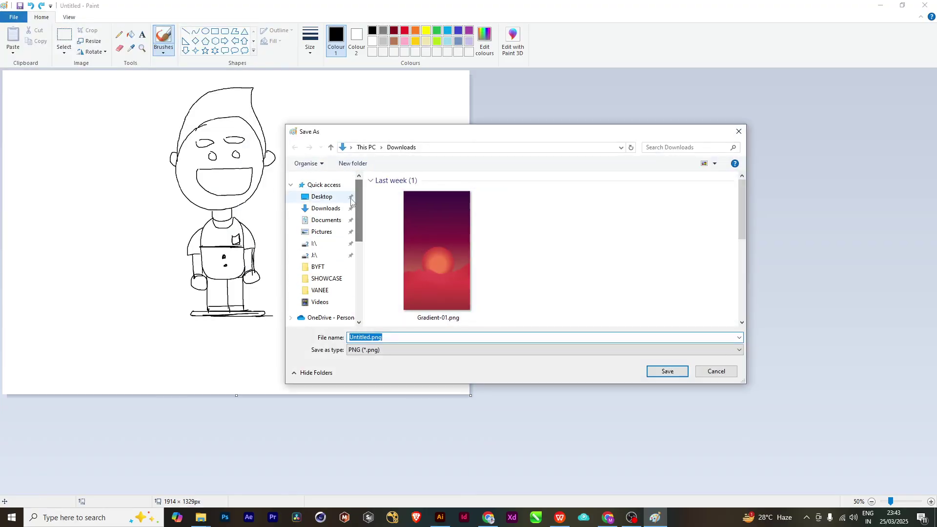
pyautogui.click(319, 208)
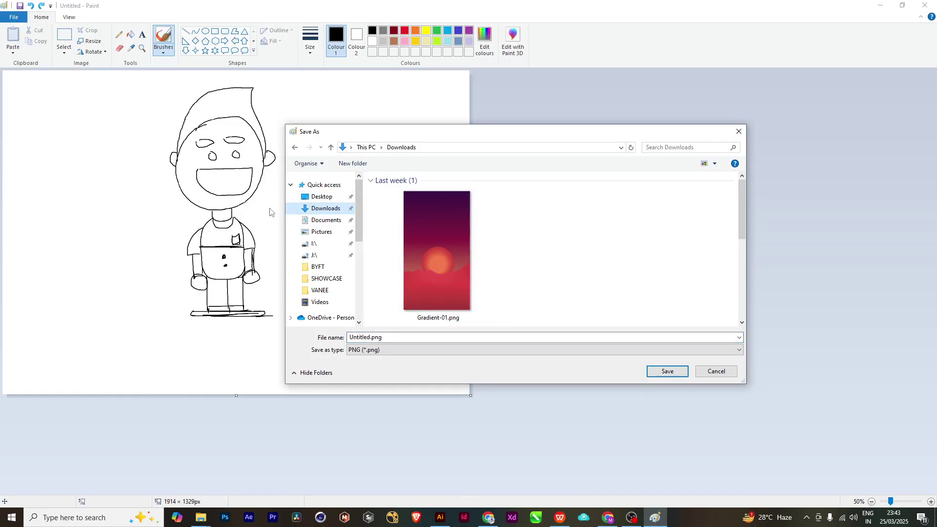
pyautogui.click(398, 336)
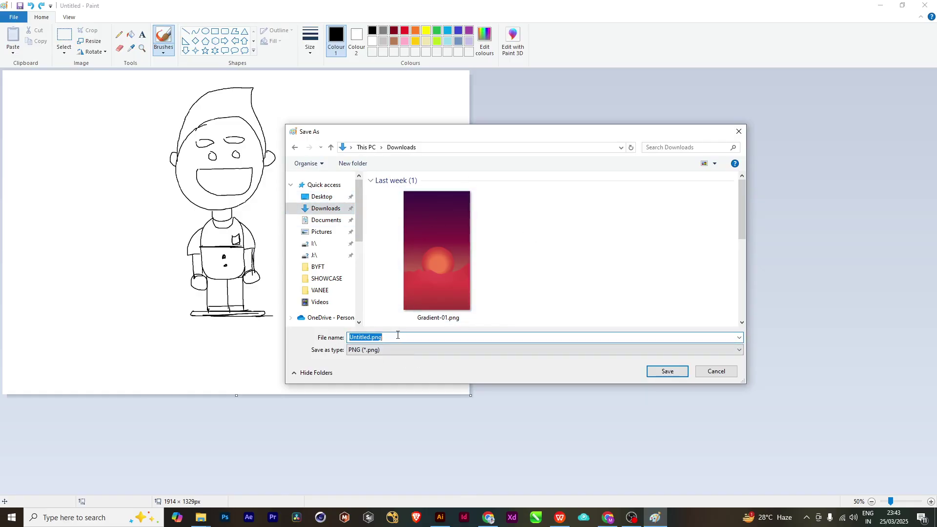
pyautogui.write('Sketch')
pyautogui.moveTo(468, 134)
pyautogui.mouseDown()
pyautogui.moveTo(520, 137)
pyautogui.moveTo(463, 127)
pyautogui.mouseUp()
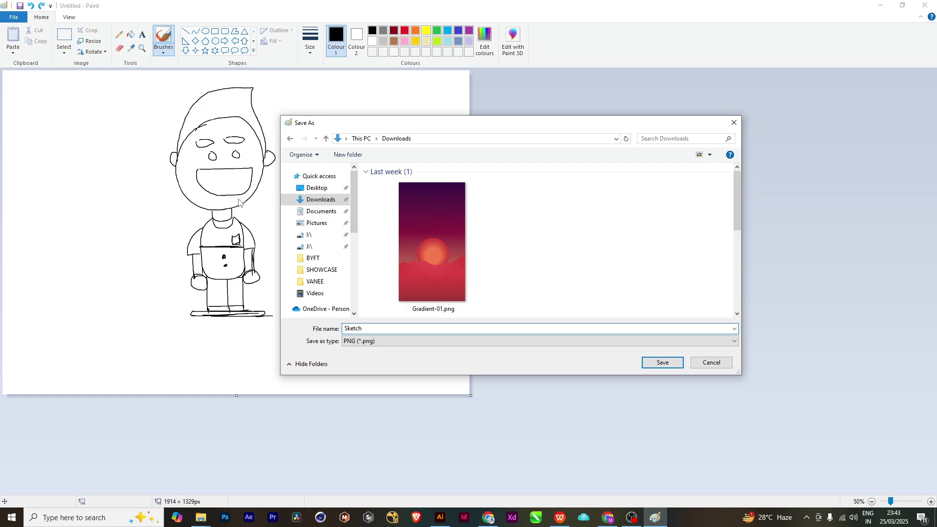
pyautogui.click(675, 369)
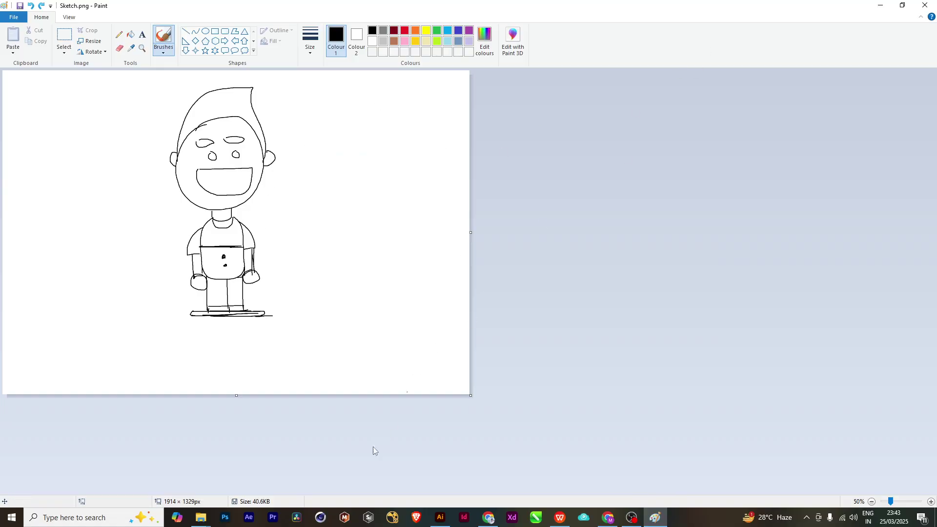
# - Switch to Illustrator and create a new 3.5 x 2 in document in CMYK colour
pyautogui.click(440, 518)
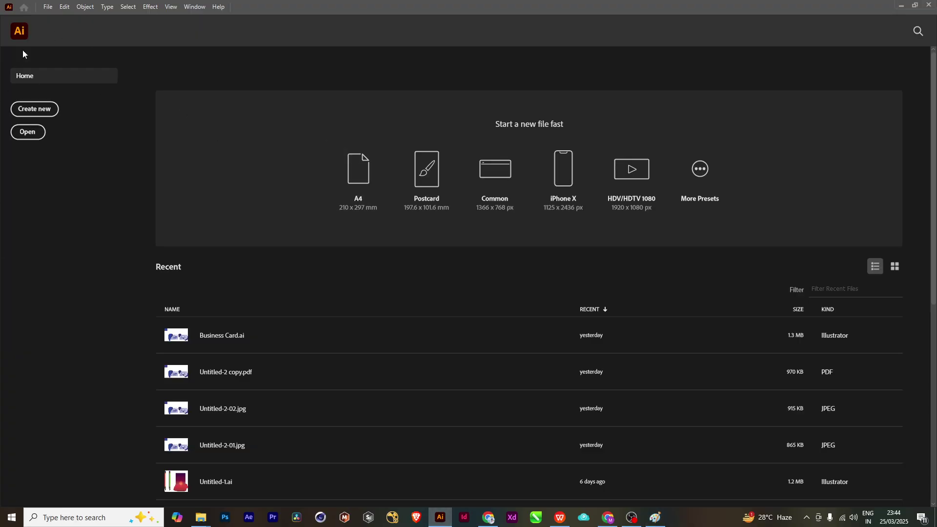
pyautogui.click(32, 108)
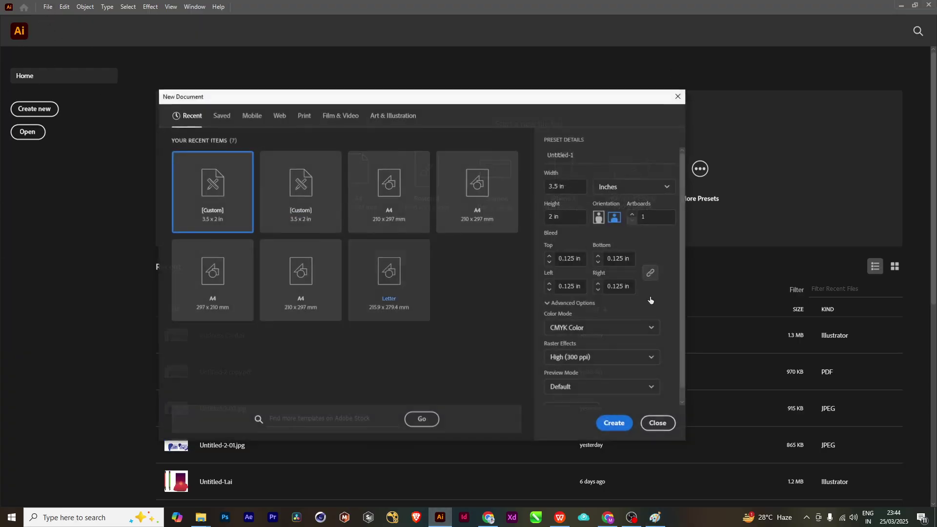
pyautogui.click(614, 424)
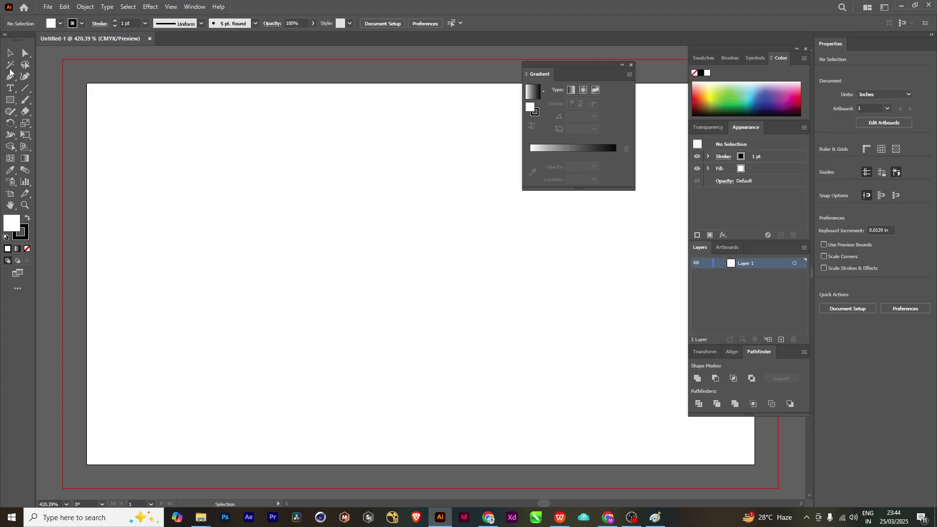
pyautogui.click(48, 7)
pyautogui.click(66, 14)
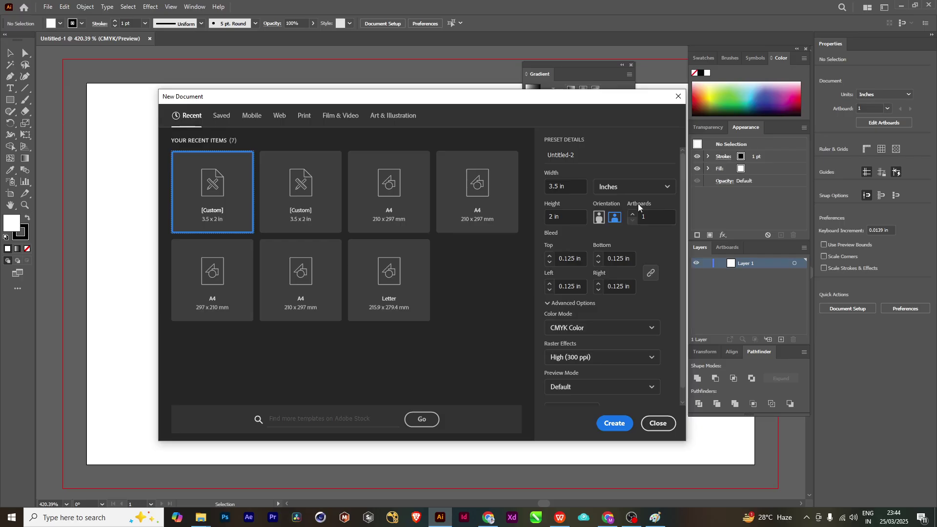
pyautogui.click(477, 197)
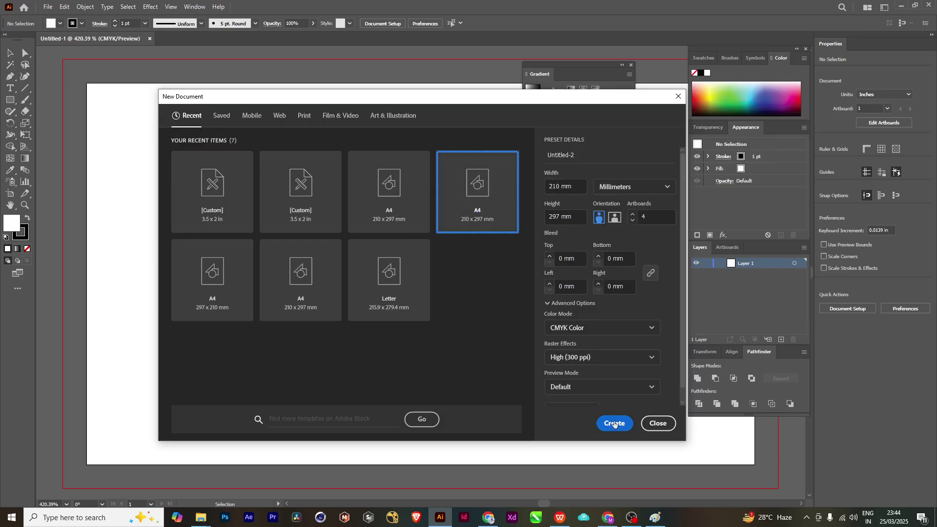
pyautogui.click(614, 423)
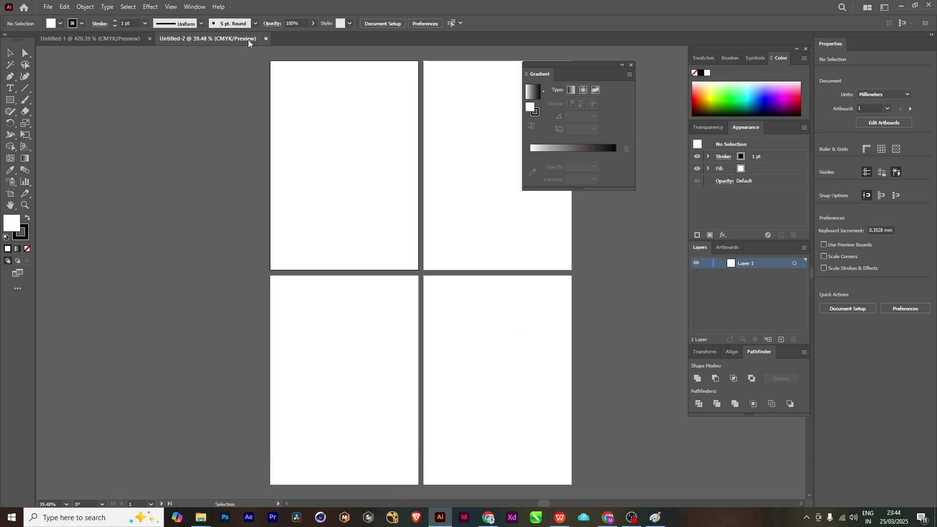
pyautogui.click(266, 39)
# - Close the remaining blank document and create an A4 portrait document, 210 x 297 mm, with one artboard in CMYK colour
pyautogui.click(150, 39)
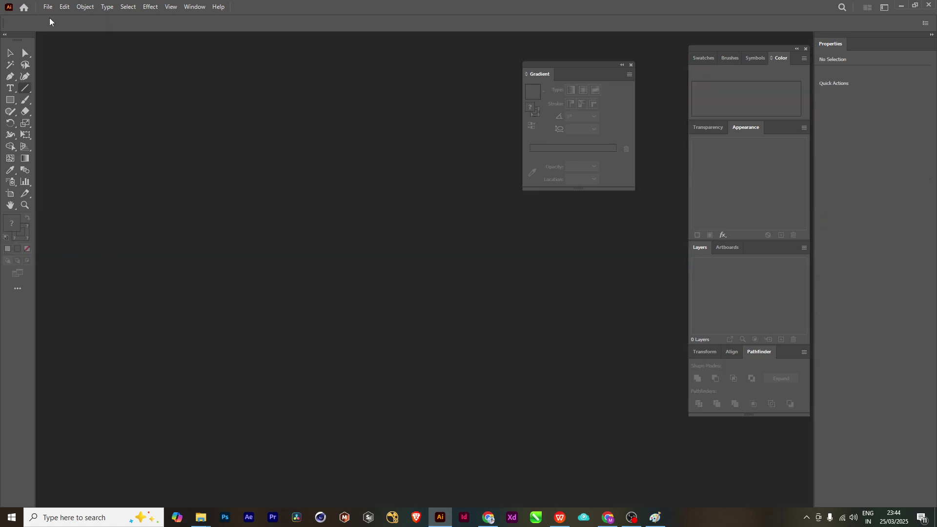
pyautogui.click(34, 109)
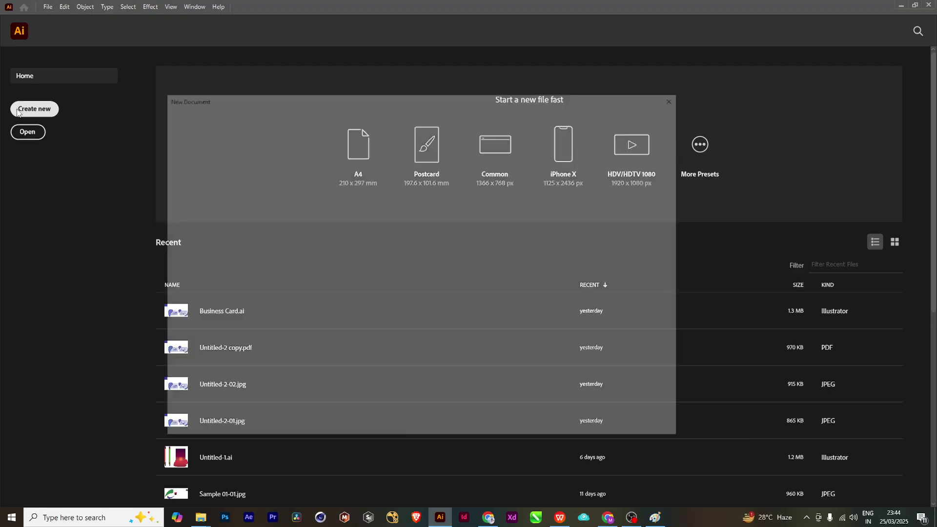
pyautogui.click(485, 192)
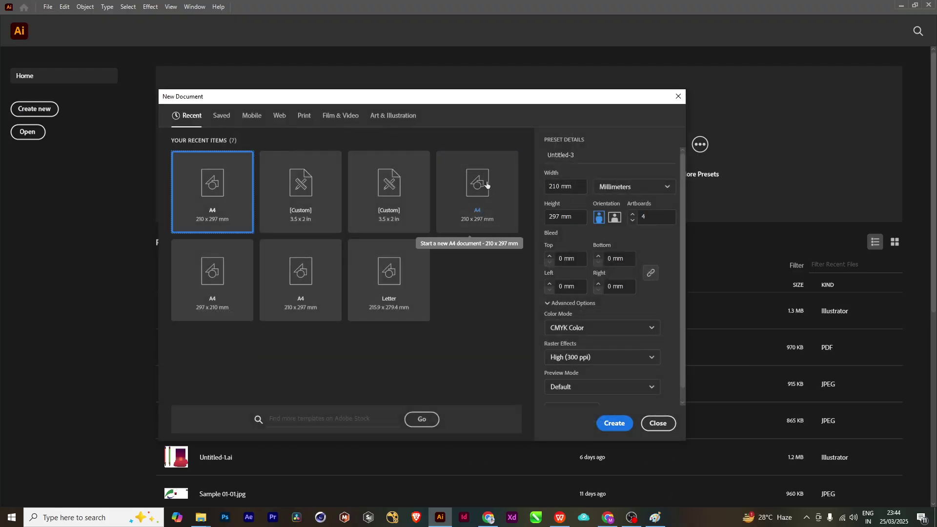
pyautogui.click(487, 199)
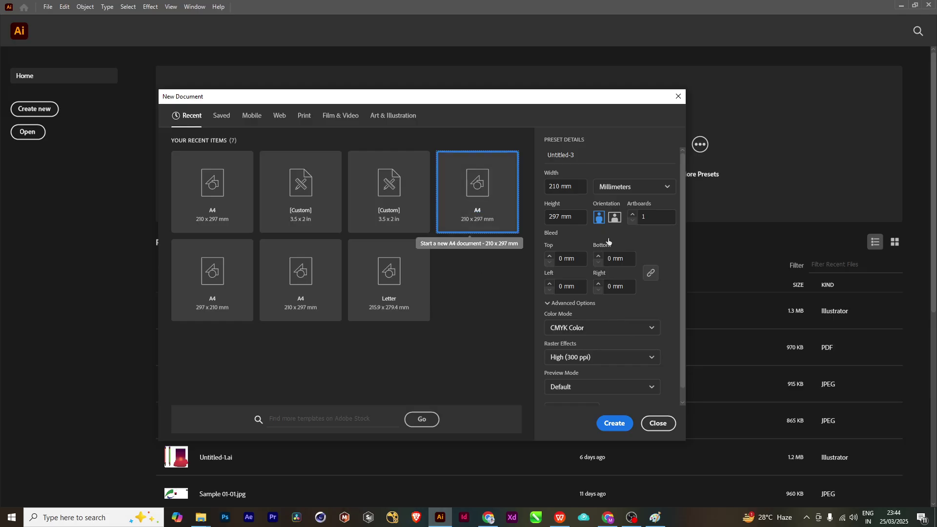
pyautogui.doubleClick(489, 203)
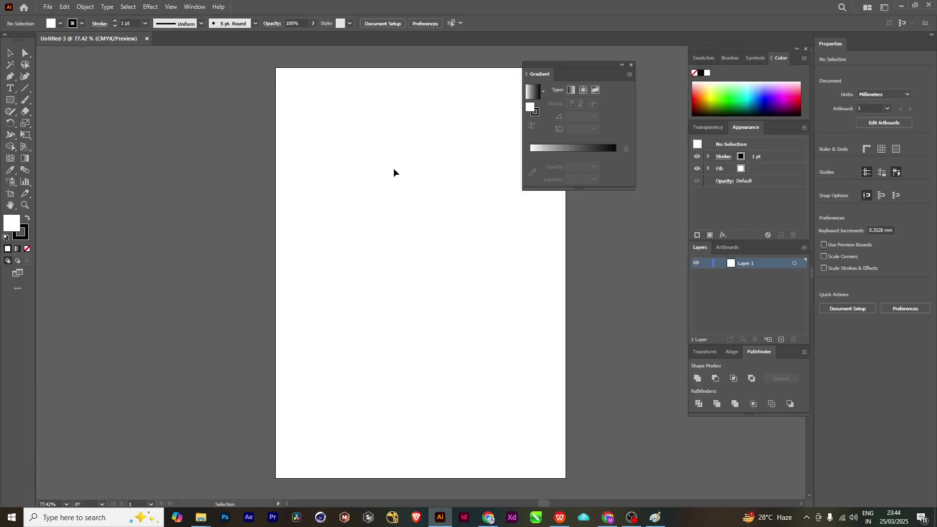
# - Move the Gradient panel clear of the artboard and place Sketch.png from the Downloads folder as a linked image
pyautogui.moveTo(568, 65); pyautogui.dragTo(665, 73)
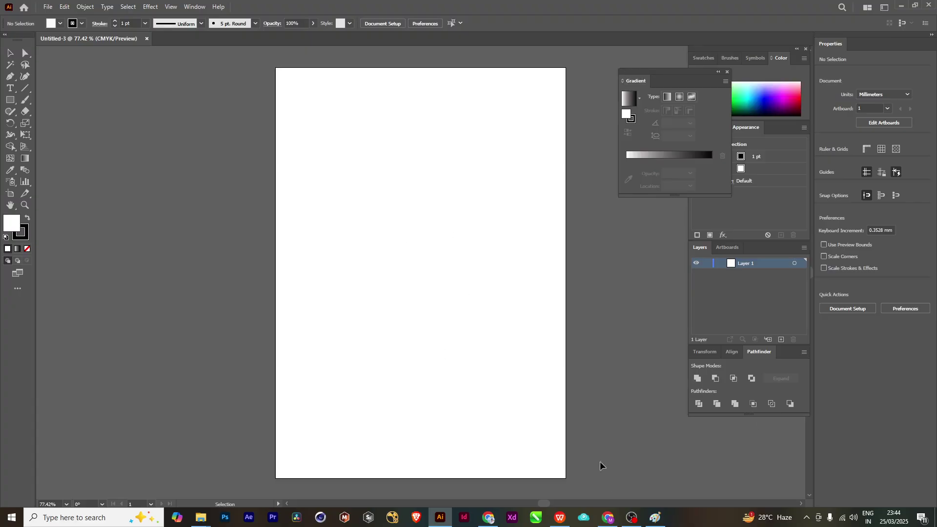
pyautogui.click(48, 7)
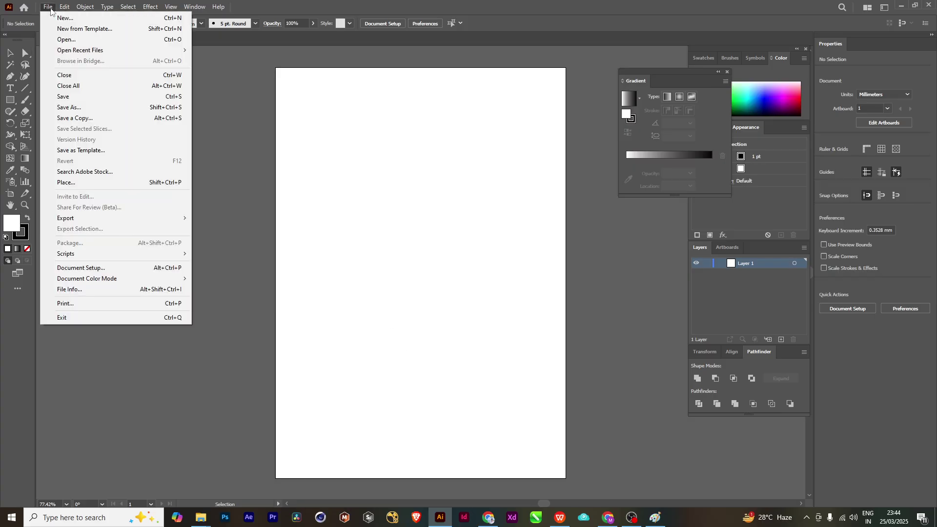
pyautogui.click(66, 183)
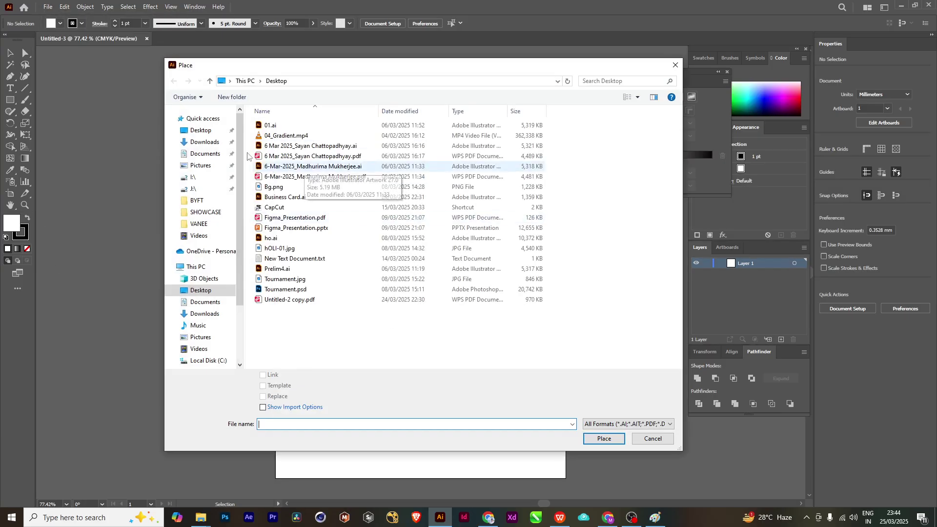
pyautogui.click(204, 141)
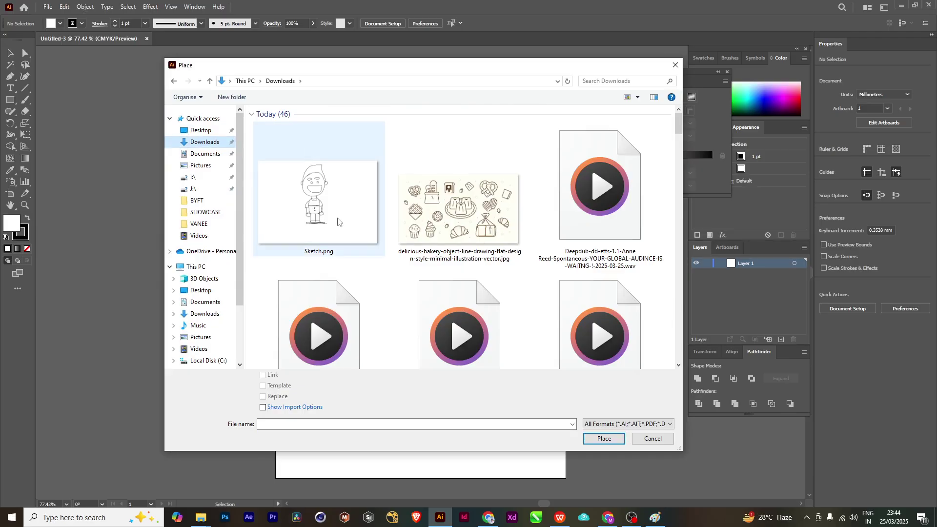
pyautogui.click(322, 220)
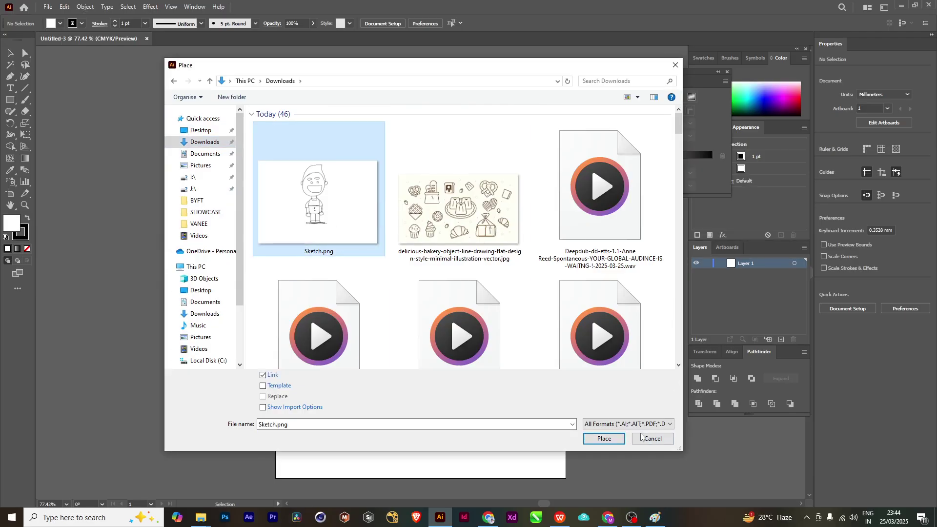
pyautogui.click(604, 439)
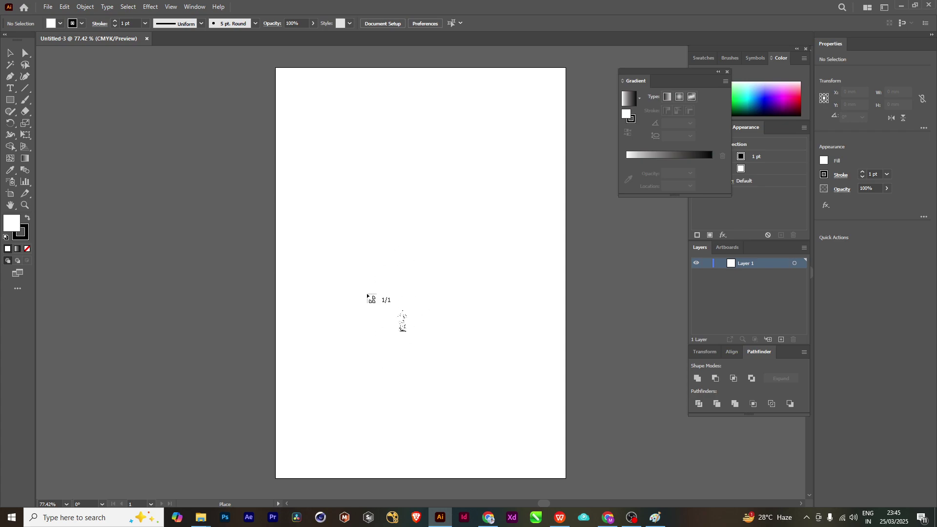
pyautogui.click(125, 221)
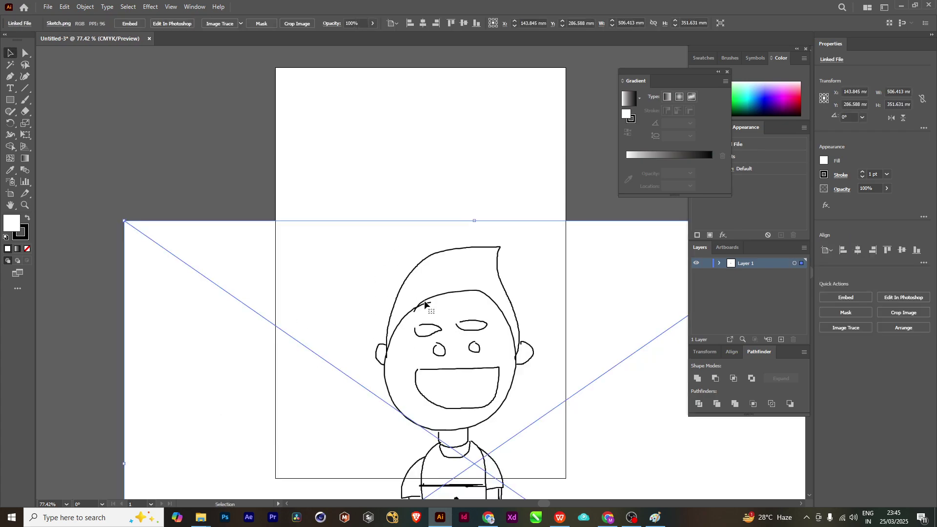
# - Scale the placed sketch to about 334 x 232 mm and position it over the artboard
pyautogui.hotkey('ctrl', '-')
pyautogui.hotkey('ctrl', '-')
pyautogui.hotkey('ctrl', '-')
pyautogui.hotkey('ctrl', '-')
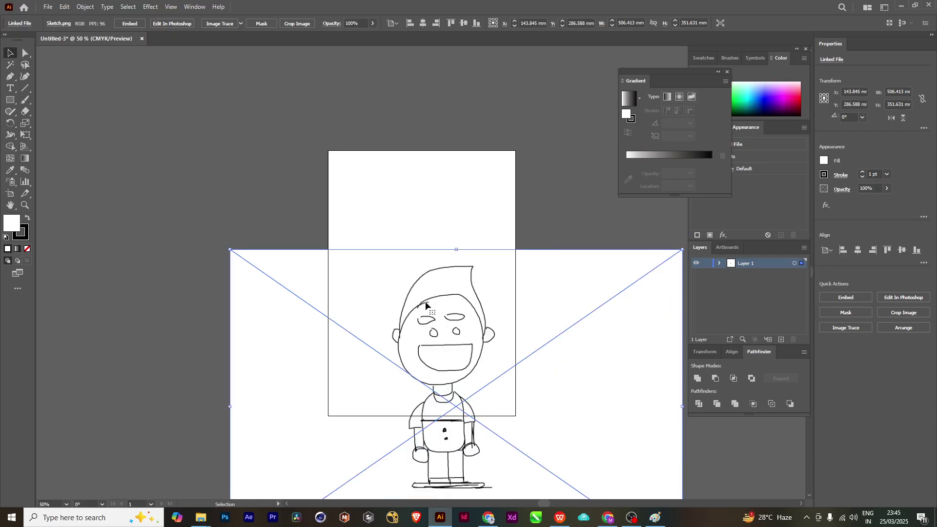
pyautogui.moveTo(334, 290)
pyautogui.mouseDown()
pyautogui.moveTo(408, 341)
pyautogui.moveTo(412, 257)
pyautogui.moveTo(316, 284)
pyautogui.moveTo(338, 283)
pyautogui.mouseUp()
pyautogui.hotkey('ctrl', '+')
pyautogui.keyDown('alt'); pyautogui.scroll(1, 342, 285); pyautogui.keyUp('alt')
pyautogui.keyDown('alt'); pyautogui.scroll(-1, 425, 327); pyautogui.keyUp('alt')
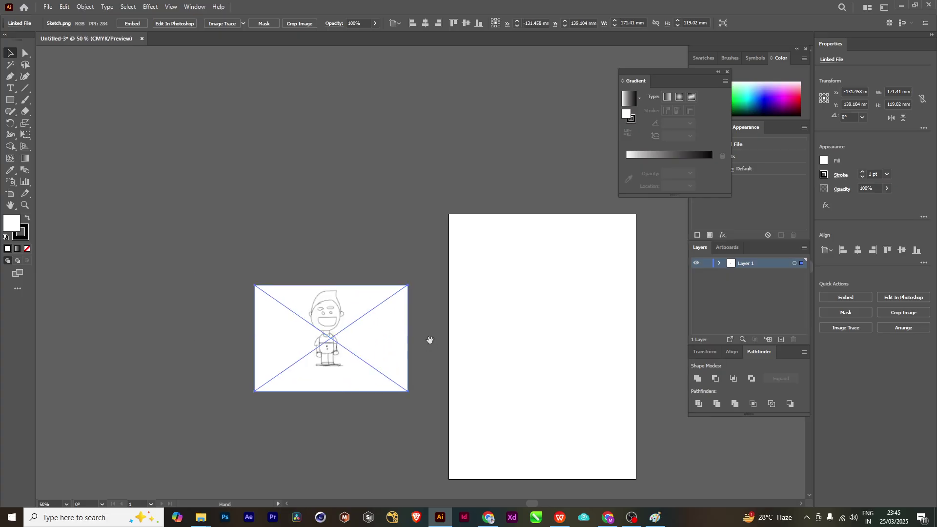
pyautogui.moveTo(429, 338)
pyautogui.mouseDown()
pyautogui.moveTo(324, 308)
pyautogui.moveTo(500, 299)
pyautogui.moveTo(496, 291)
pyautogui.mouseUp()
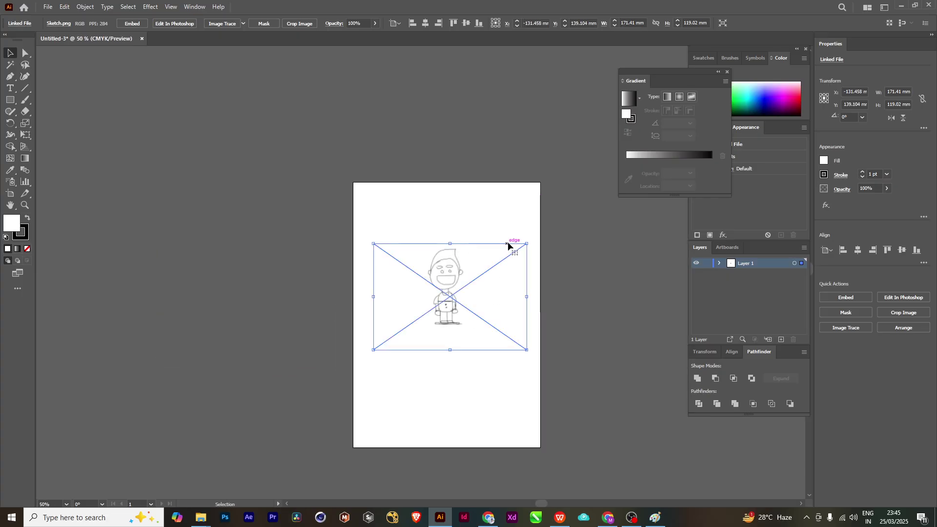
pyautogui.moveTo(523, 237); pyautogui.dragTo(599, 193)
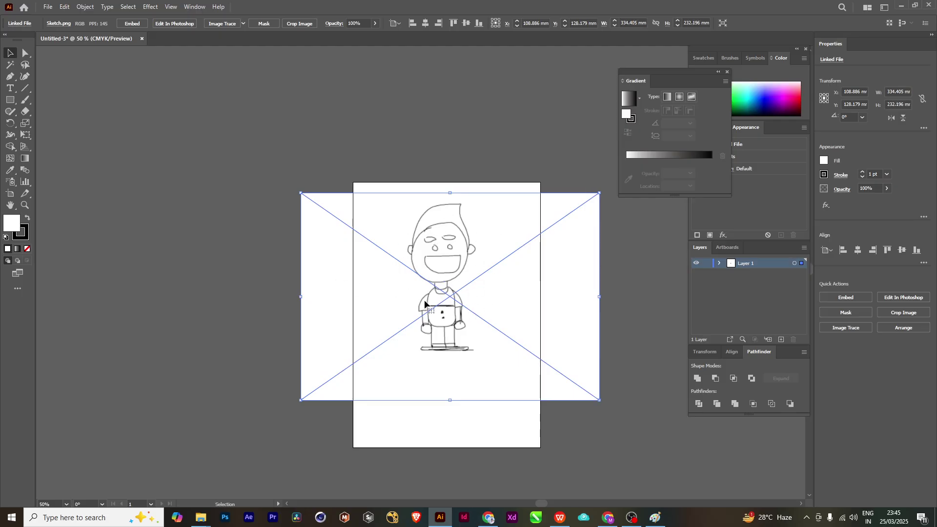
# - Scale the sketch to about 239 x 166 mm and move it off the artboard, beyond its upper-left corner
pyautogui.click(366, 109)
pyautogui.moveTo(488, 314); pyautogui.dragTo(418, 242)
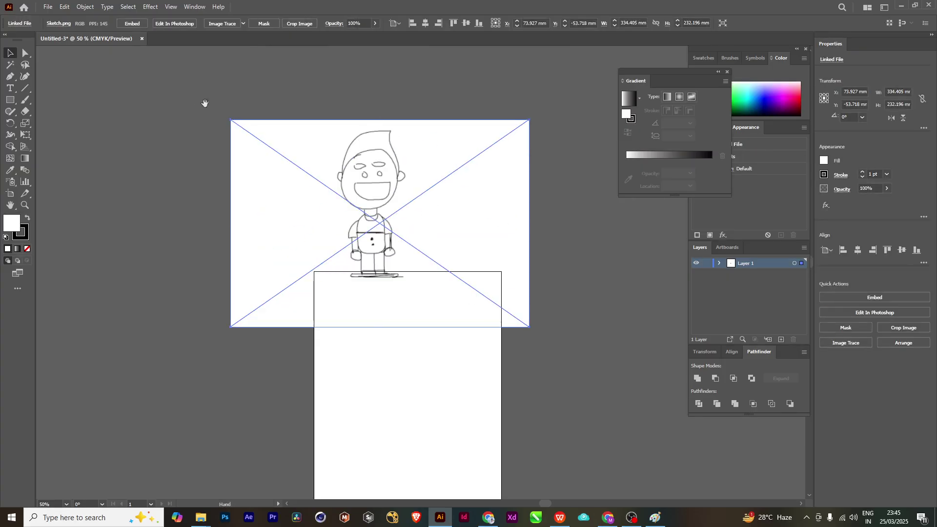
pyautogui.moveTo(230, 120); pyautogui.dragTo(272, 149)
pyautogui.moveTo(397, 177)
pyautogui.mouseDown()
pyautogui.moveTo(397, 215)
pyautogui.moveTo(305, 217)
pyautogui.mouseUp()
pyautogui.click(421, 302)
pyautogui.moveTo(322, 254)
pyautogui.mouseDown()
pyautogui.moveTo(259, 220)
pyautogui.moveTo(250, 183)
pyautogui.mouseUp()
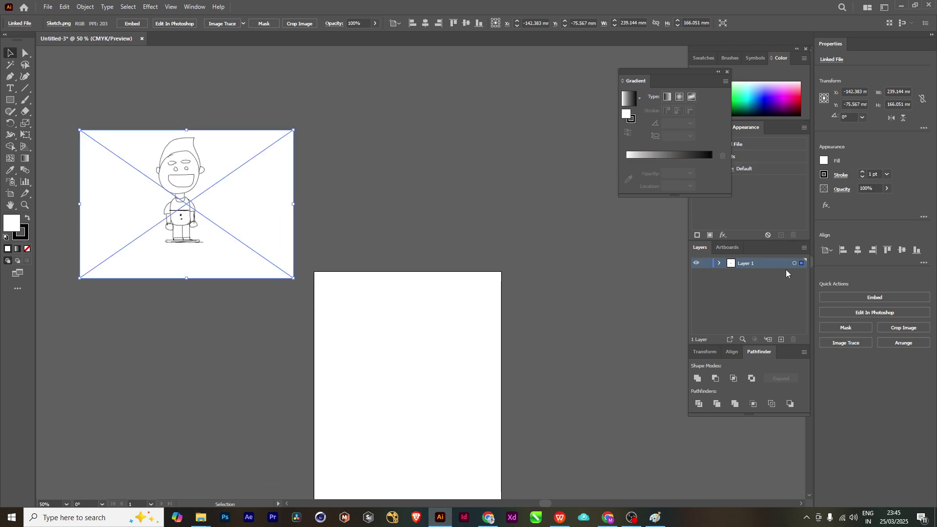
pyautogui.click(727, 272)
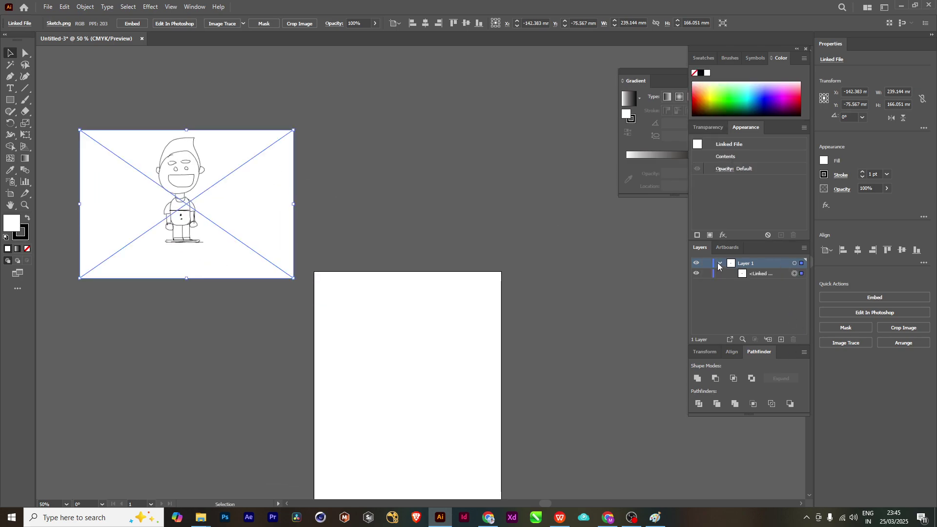
pyautogui.click(719, 263)
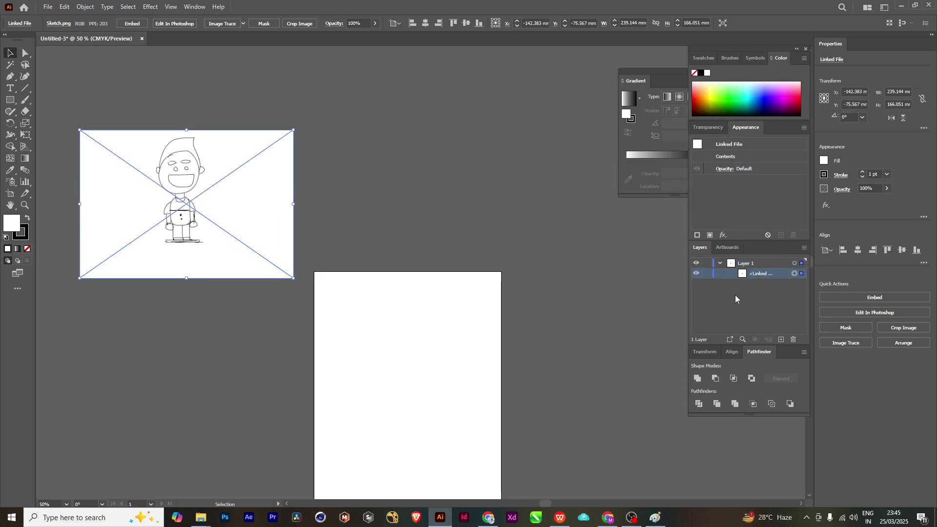
pyautogui.click(719, 263)
pyautogui.click(759, 264)
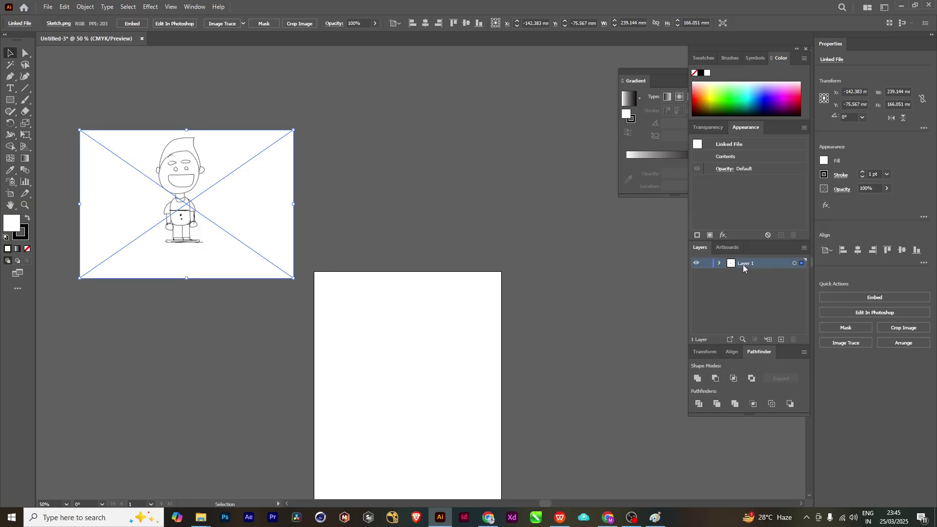
pyautogui.rightClick(206, 185)
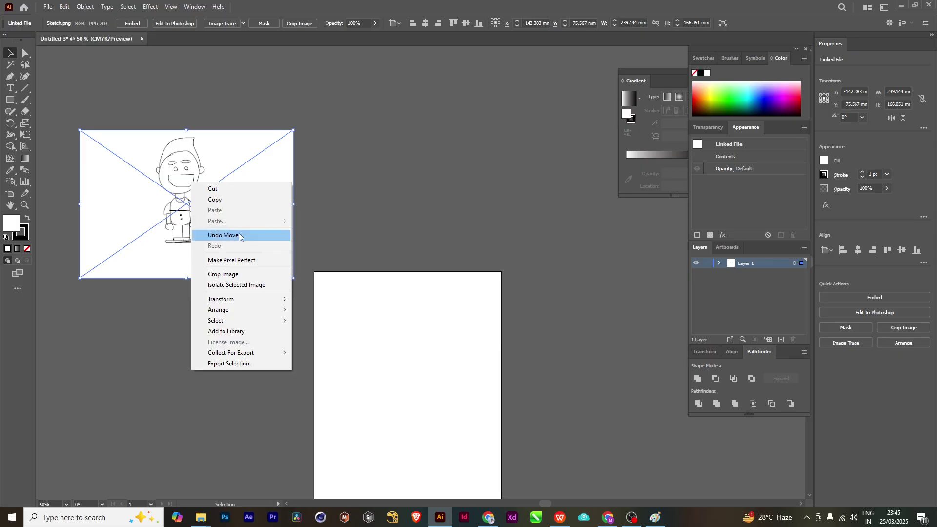
pyautogui.click(193, 163)
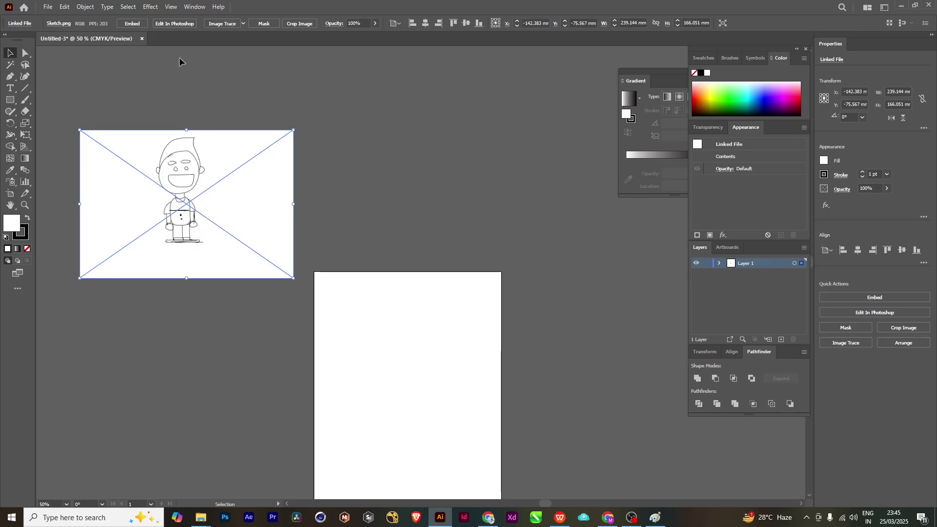
# - Embed the linked sketch in the document and reposition it above and to the left of the artboard
pyautogui.moveTo(136, 156)
pyautogui.mouseDown()
pyautogui.moveTo(242, 109)
pyautogui.moveTo(151, 124)
pyautogui.moveTo(143, 141)
pyautogui.mouseUp()
pyautogui.moveTo(189, 212); pyautogui.dragTo(251, 168)
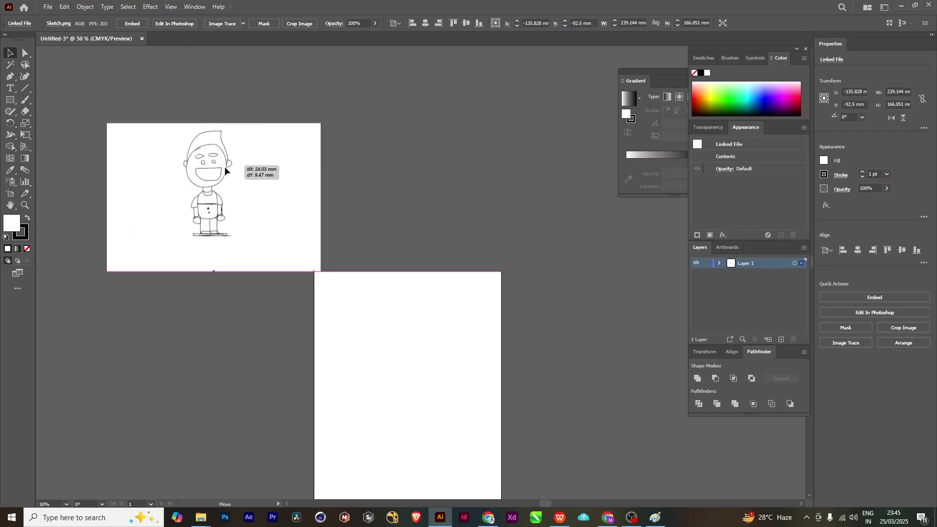
pyautogui.moveTo(171, 185)
pyautogui.mouseDown()
pyautogui.moveTo(133, 150)
pyautogui.moveTo(131, 187)
pyautogui.moveTo(488, 154)
pyautogui.moveTo(418, 143)
pyautogui.moveTo(217, 157)
pyautogui.moveTo(165, 174)
pyautogui.mouseUp()
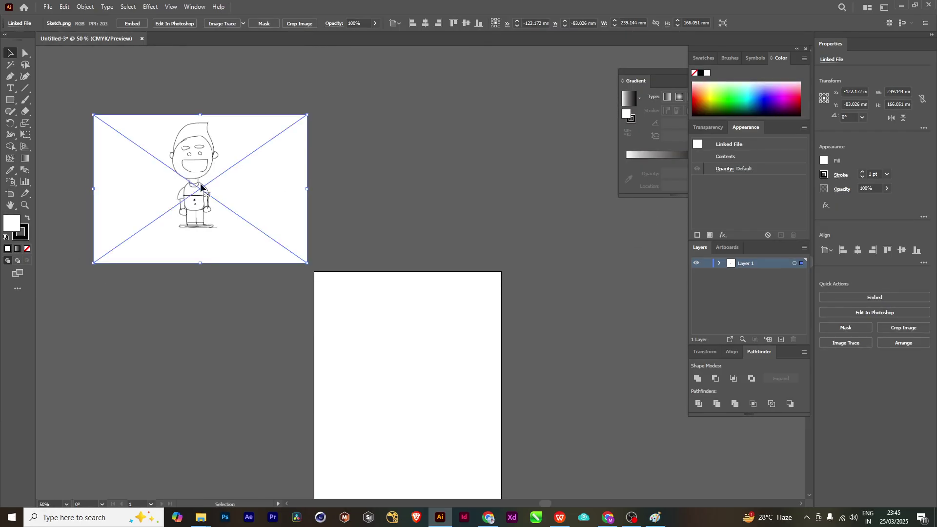
pyautogui.moveTo(212, 153)
pyautogui.mouseDown()
pyautogui.moveTo(173, 127)
pyautogui.moveTo(252, 130)
pyautogui.moveTo(228, 137)
pyautogui.moveTo(172, 119)
pyautogui.moveTo(195, 117)
pyautogui.mouseUp()
pyautogui.moveTo(183, 159); pyautogui.dragTo(191, 159)
pyautogui.click(132, 24)
pyautogui.moveTo(197, 193)
pyautogui.mouseDown()
pyautogui.moveTo(366, 176)
pyautogui.moveTo(250, 191)
pyautogui.mouseUp()
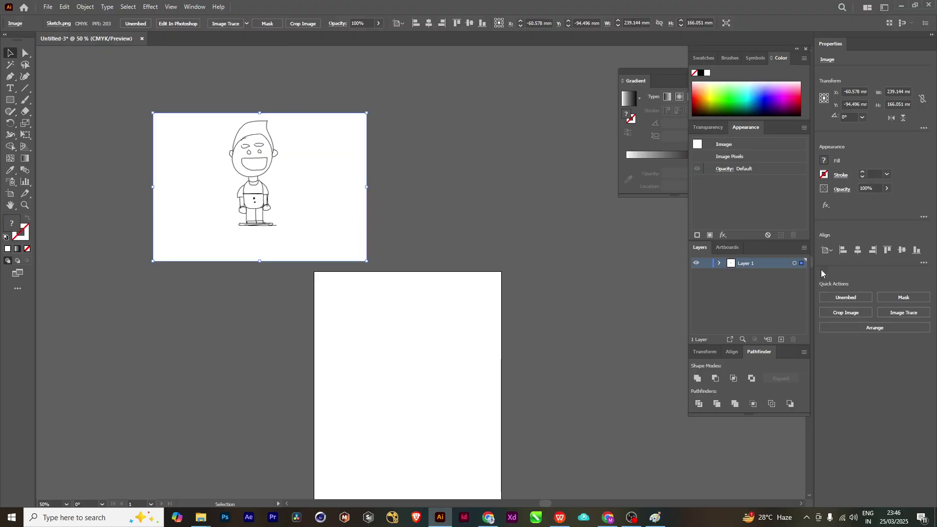
# - Move the embedded sketch so it sits roughly centred above the artboard, slightly overlapping the artboard's upper edge
pyautogui.click(794, 264)
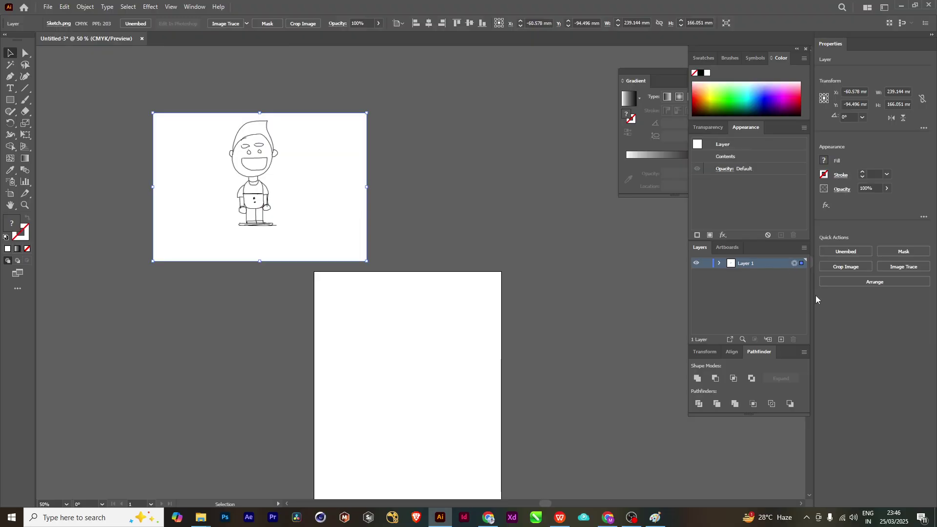
pyautogui.moveTo(199, 178)
pyautogui.mouseDown()
pyautogui.moveTo(199, 214)
pyautogui.moveTo(172, 165)
pyautogui.moveTo(164, 168)
pyautogui.mouseUp()
pyautogui.moveTo(239, 164)
pyautogui.mouseDown()
pyautogui.moveTo(215, 174)
pyautogui.moveTo(246, 159)
pyautogui.moveTo(187, 122)
pyautogui.moveTo(452, 153)
pyautogui.moveTo(425, 171)
pyautogui.moveTo(446, 178)
pyautogui.mouseUp()
pyautogui.click(706, 264)
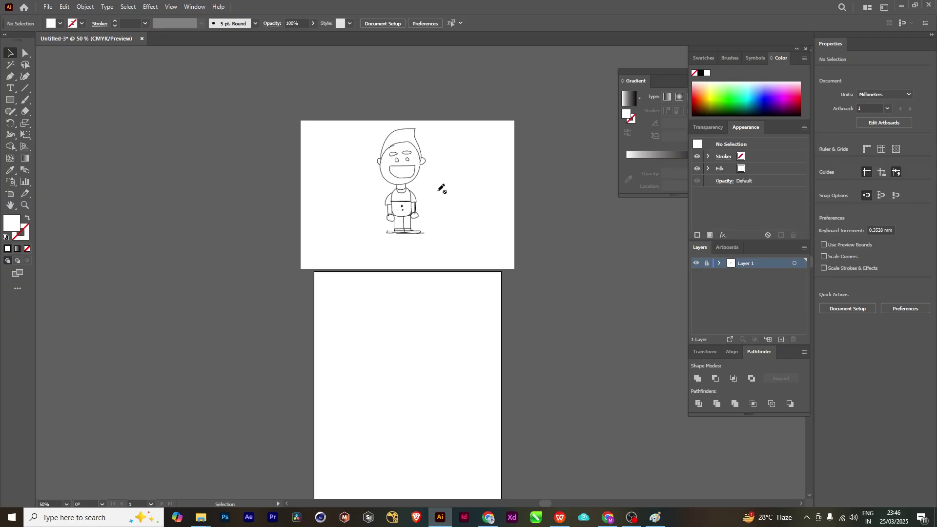
pyautogui.click(708, 265)
pyautogui.moveTo(480, 226)
pyautogui.mouseDown()
pyautogui.moveTo(383, 215)
pyautogui.moveTo(439, 246)
pyautogui.moveTo(464, 247)
pyautogui.moveTo(463, 238)
pyautogui.mouseUp()
pyautogui.moveTo(565, 311); pyautogui.dragTo(550, 272)
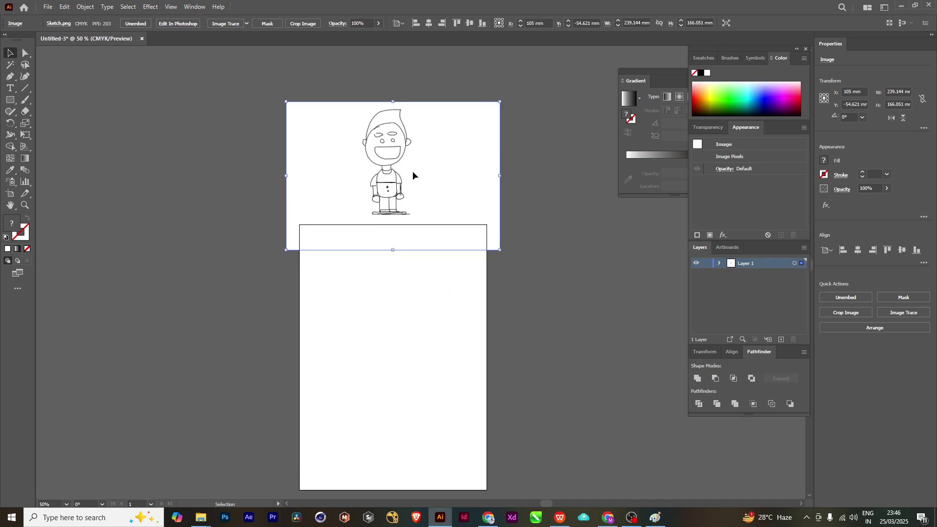
pyautogui.moveTo(412, 170); pyautogui.dragTo(409, 171)
# - Lock Layer 1, which holds the sketch, and add a new layer above it
pyautogui.click(708, 264)
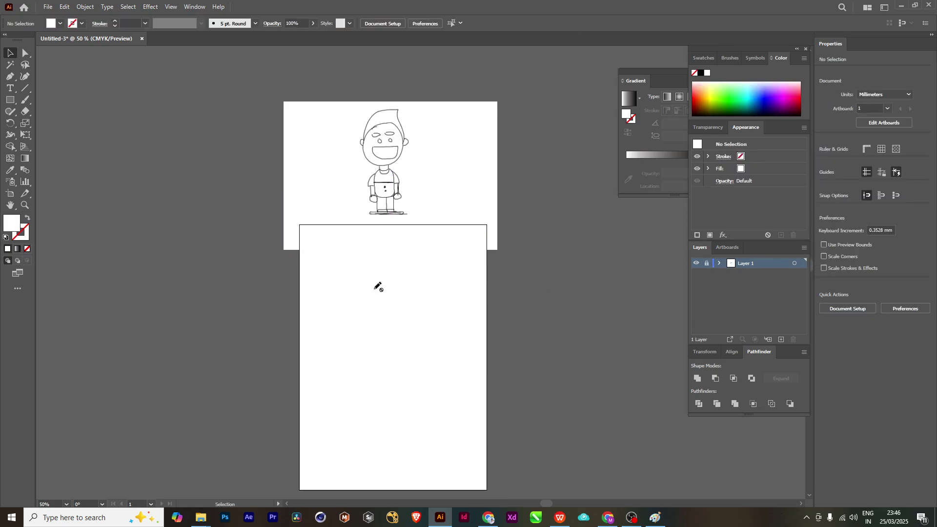
pyautogui.scroll(-1, 378, 286)
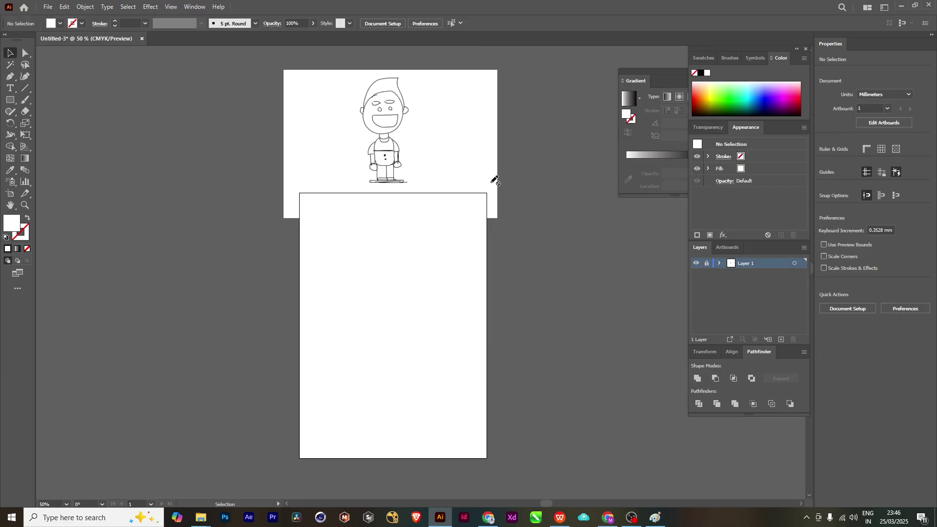
pyautogui.click(781, 340)
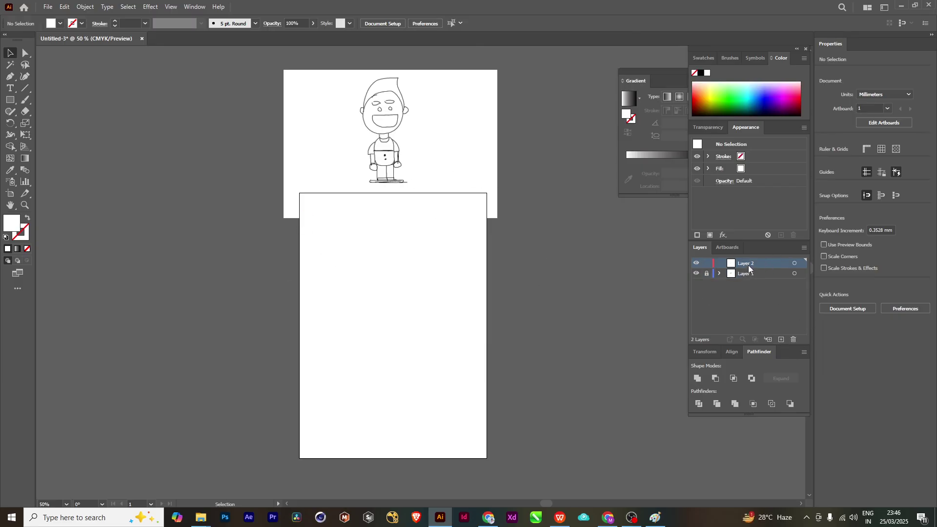
# - Delete the empty Layer 2 and add a fresh layer above the locked Layer 1
pyautogui.click(793, 340)
pyautogui.click(779, 340)
pyautogui.moveTo(517, 158); pyautogui.dragTo(480, 162)
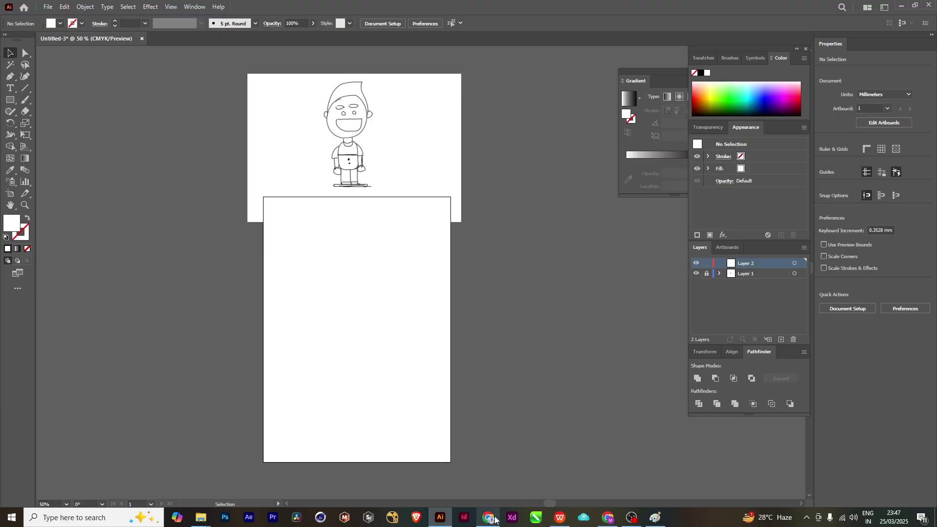
# - Switch to Chrome and search Google for "color pallate" in a new tab
pyautogui.moveTo(495, 520)
pyautogui.click(487, 471)
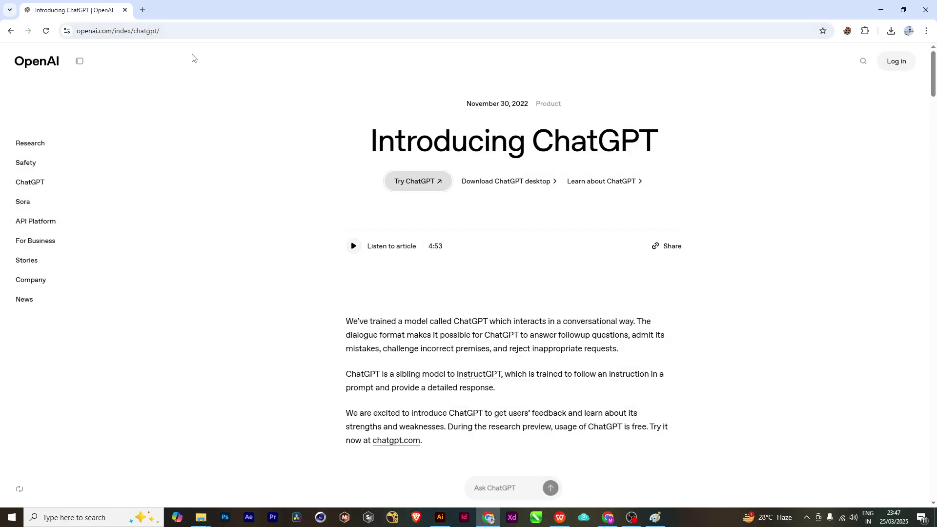
pyautogui.click(141, 7)
pyautogui.click(362, 203)
pyautogui.write('col')
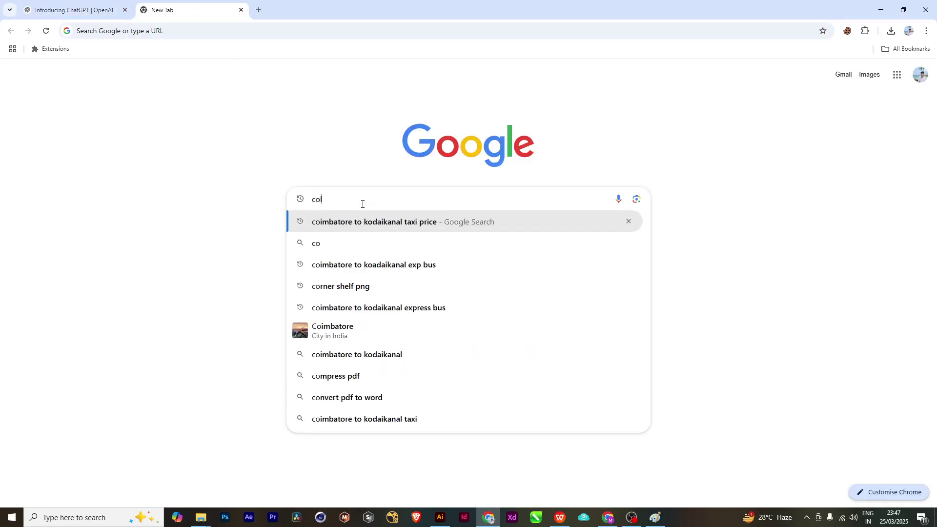
pyautogui.write('or [a')
pyautogui.press('BackSpace')
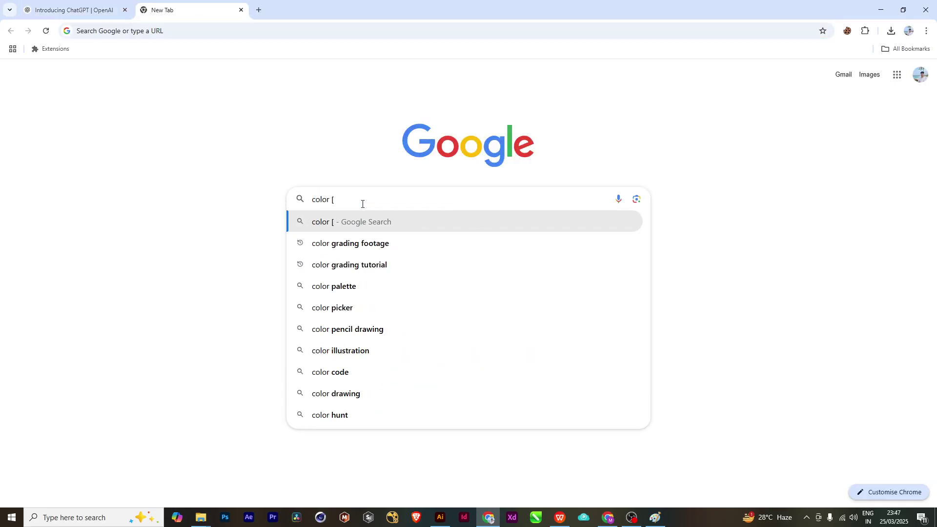
pyautogui.press('BackSpace')
pyautogui.write('pallate')
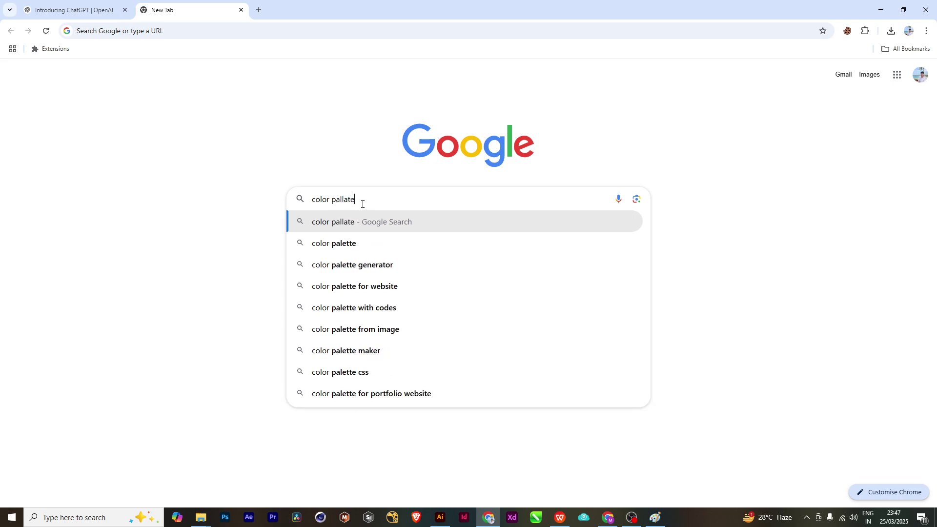
pyautogui.press('Return')
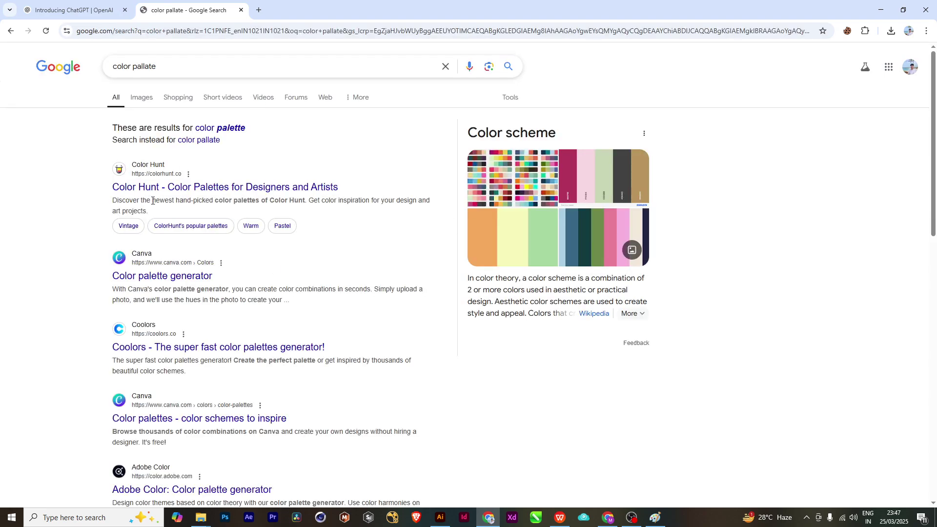
# - Open the Color Hunt website and look through its newest palettes for colours that suit the character
pyautogui.click(149, 193)
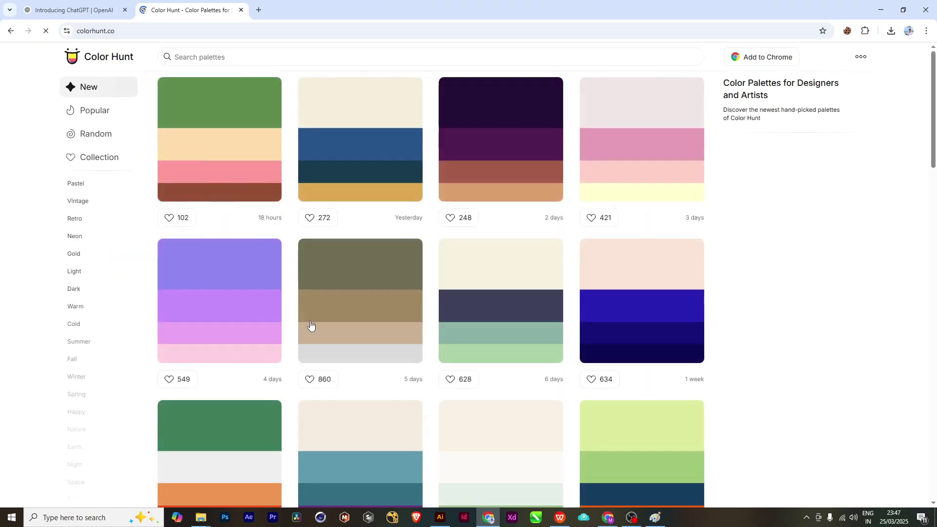
pyautogui.scroll(-3, 299, 340)
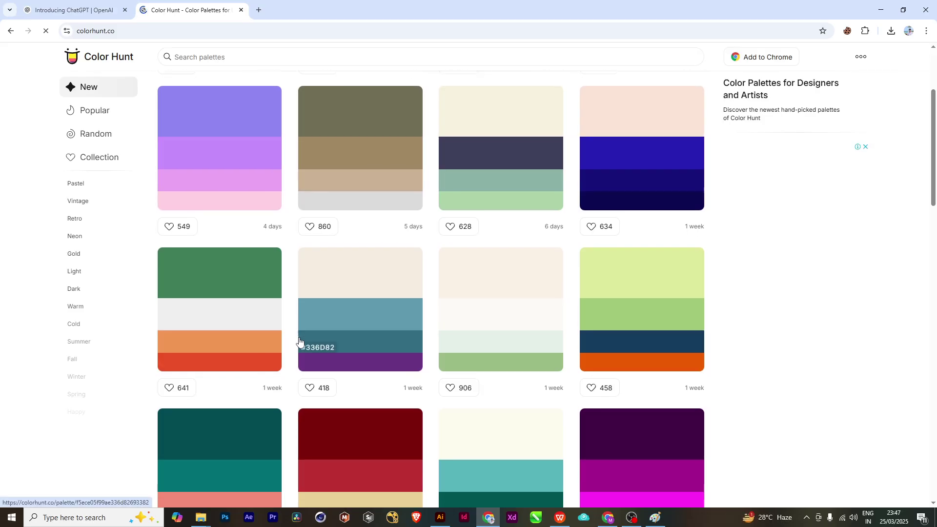
pyautogui.scroll(-4, 299, 341)
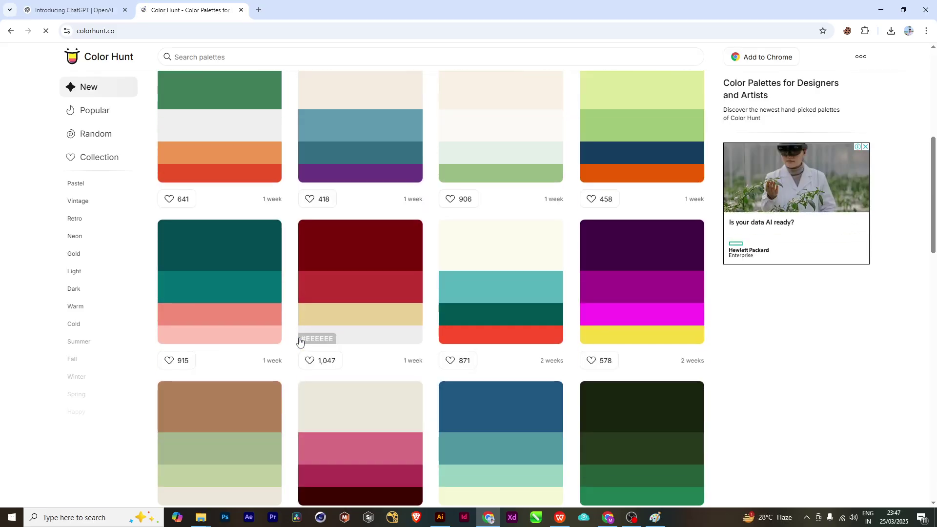
pyautogui.scroll(-4, 299, 341)
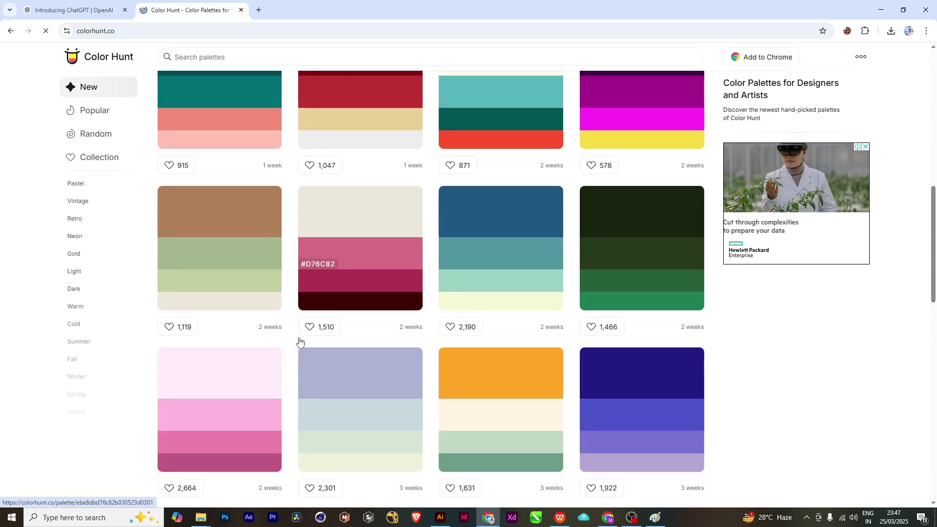
pyautogui.scroll(1, 467, 423)
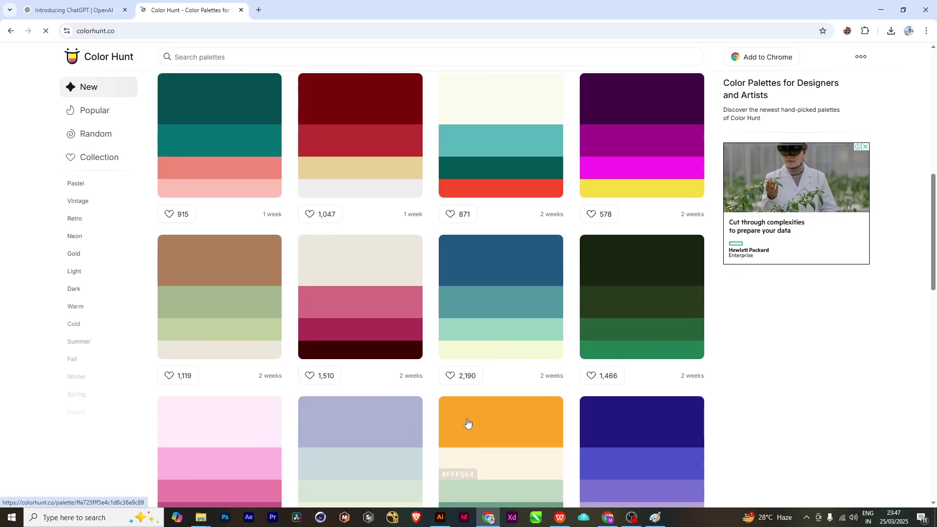
pyautogui.scroll(5, 467, 423)
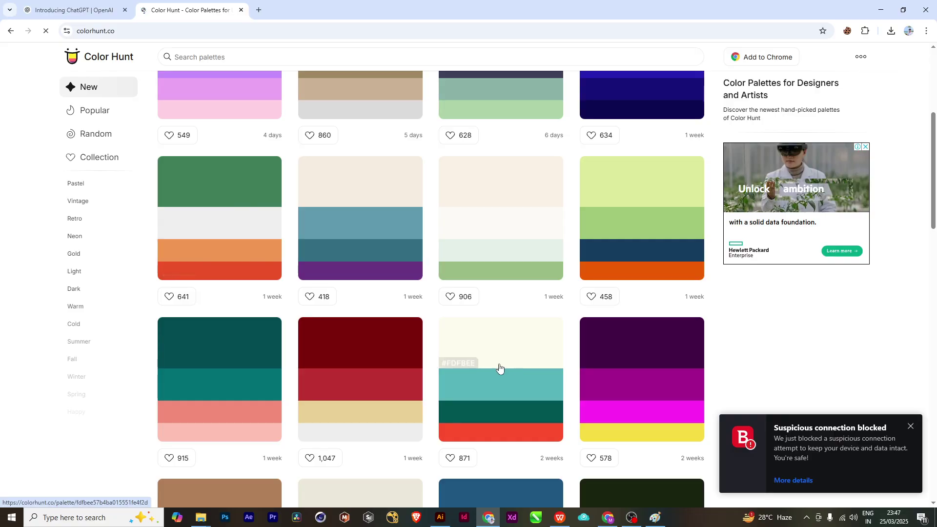
pyautogui.scroll(-9, 273, 236)
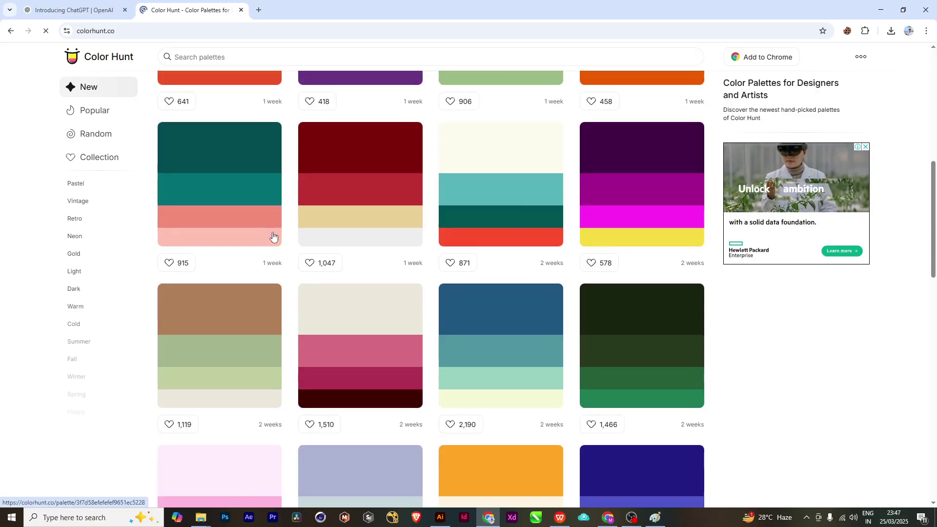
pyautogui.scroll(-7, 319, 244)
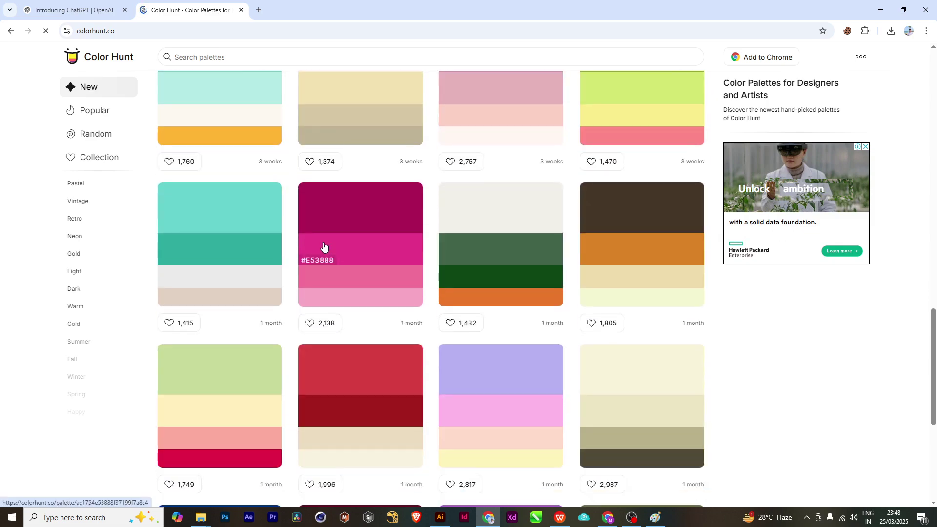
pyautogui.moveTo(934, 388); pyautogui.dragTo(933, 131)
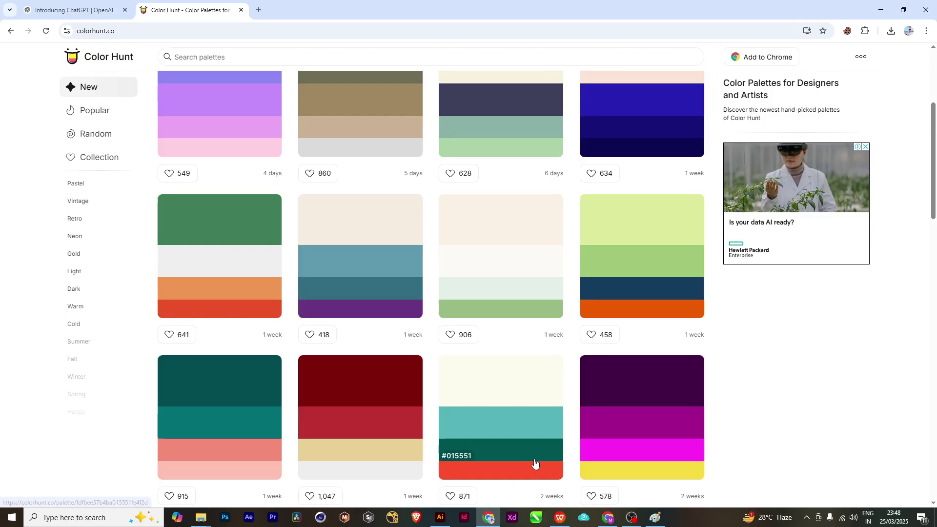
# - Switch back to Illustrator, draw a square about 47 mm wide beside the sketch and fill it with EF9651
pyautogui.click(441, 517)
pyautogui.click(9, 99)
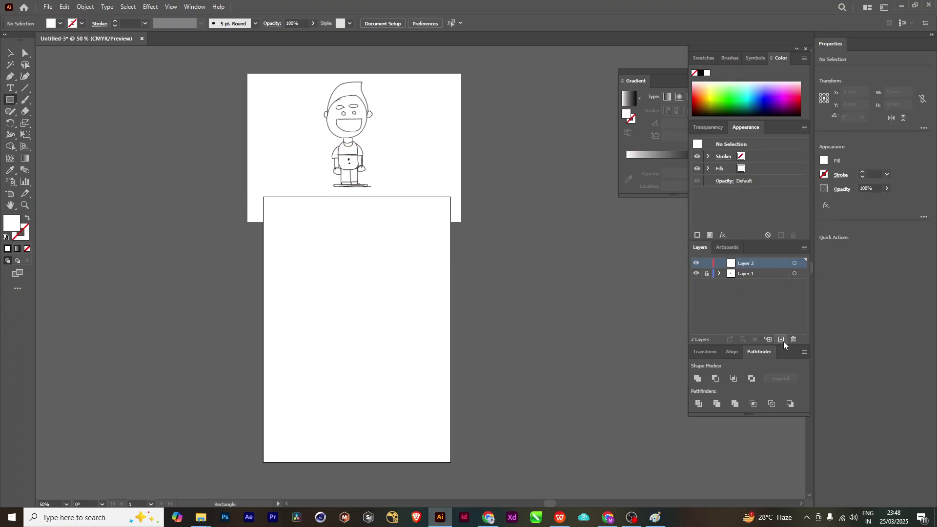
pyautogui.moveTo(78, 139); pyautogui.dragTo(121, 182)
pyautogui.doubleClick(11, 224)
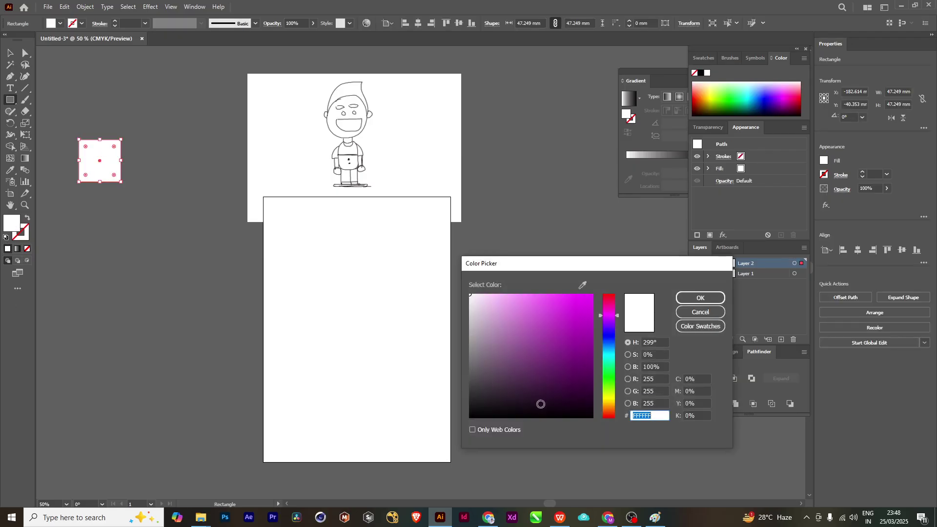
pyautogui.write('F0995F')
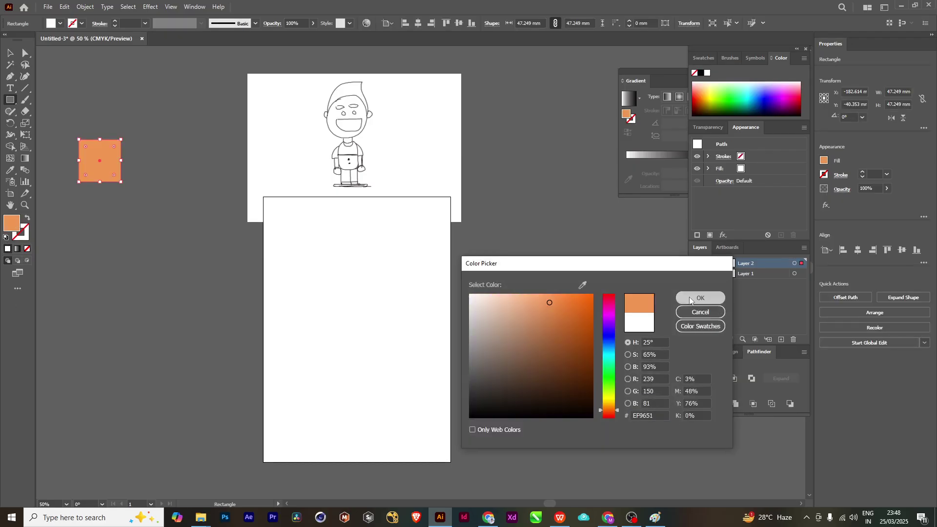
pyautogui.click(688, 297)
# - Duplicate the orange square directly below the original, keeping only one copy
pyautogui.click(10, 53)
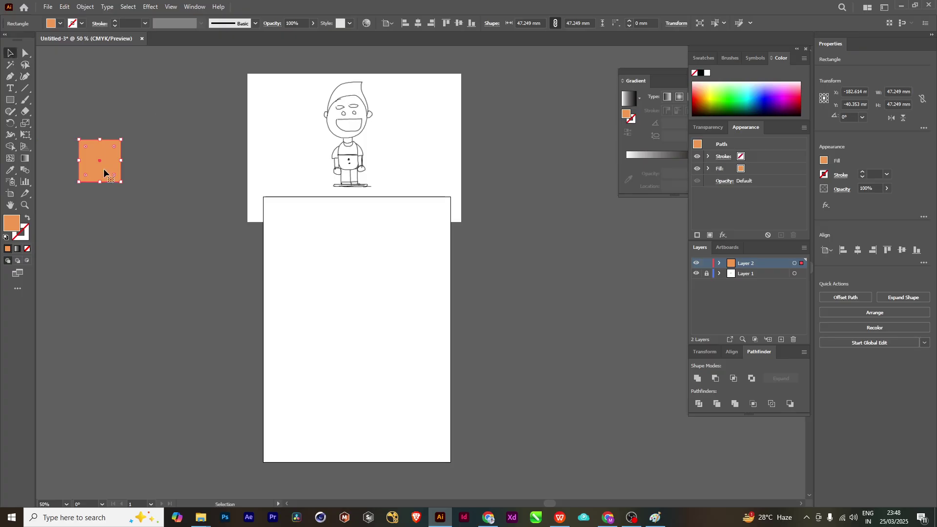
pyautogui.hotkey('ctrl', 'shift', 'a')
pyautogui.moveTo(102, 164); pyautogui.dragTo(118, 271)
pyautogui.click(111, 251)
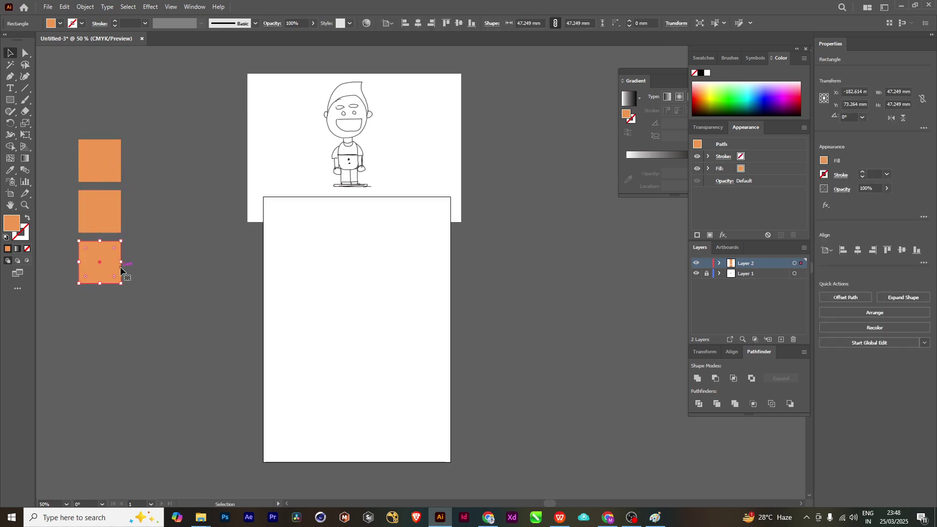
pyautogui.hotkey('ctrl', 'z')
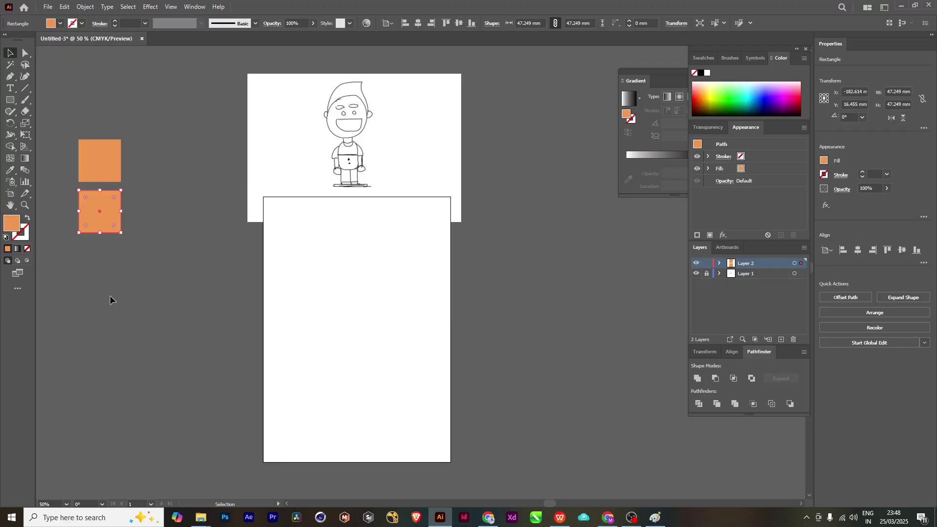
pyautogui.moveTo(110, 300); pyautogui.dragTo(162, 300)
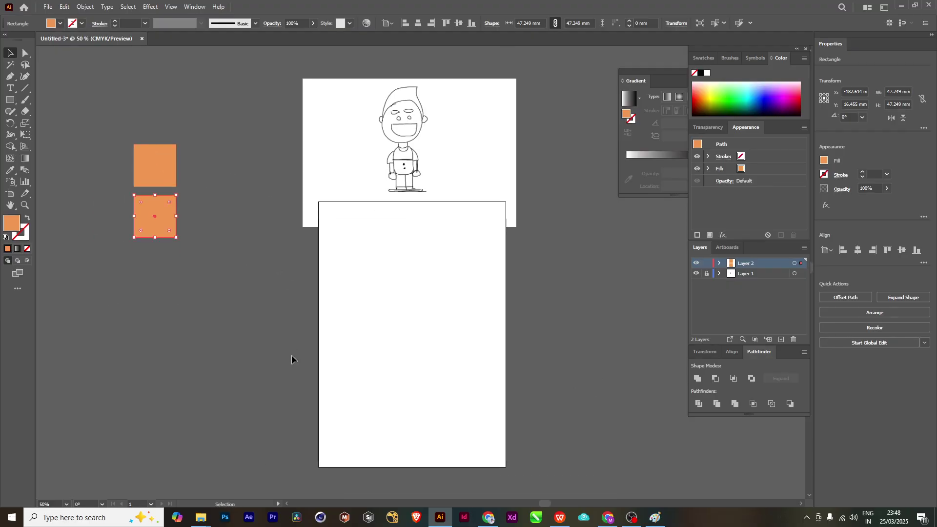
pyautogui.moveTo(291, 359); pyautogui.dragTo(262, 345)
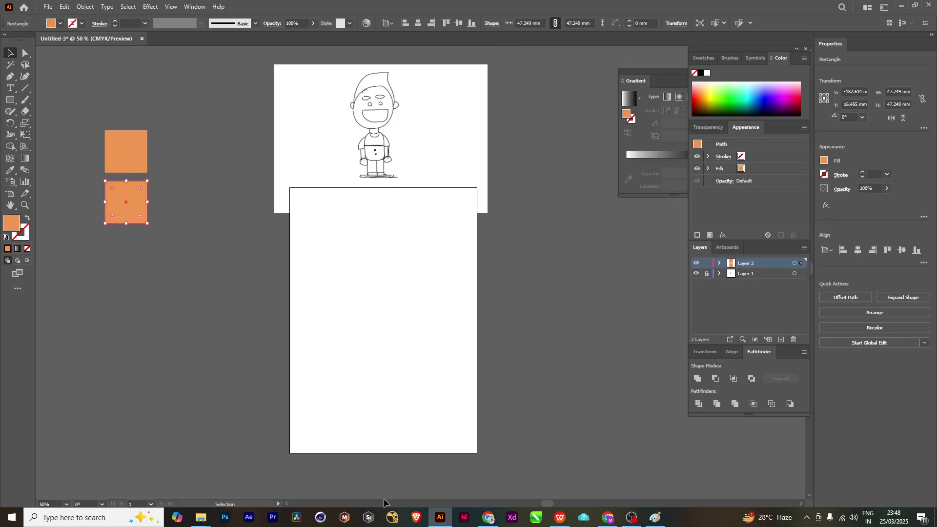
# - Copy the colour code EC5228 from Color Hunt in Chrome and fill the lower square in Illustrator with it
pyautogui.moveTo(488, 518)
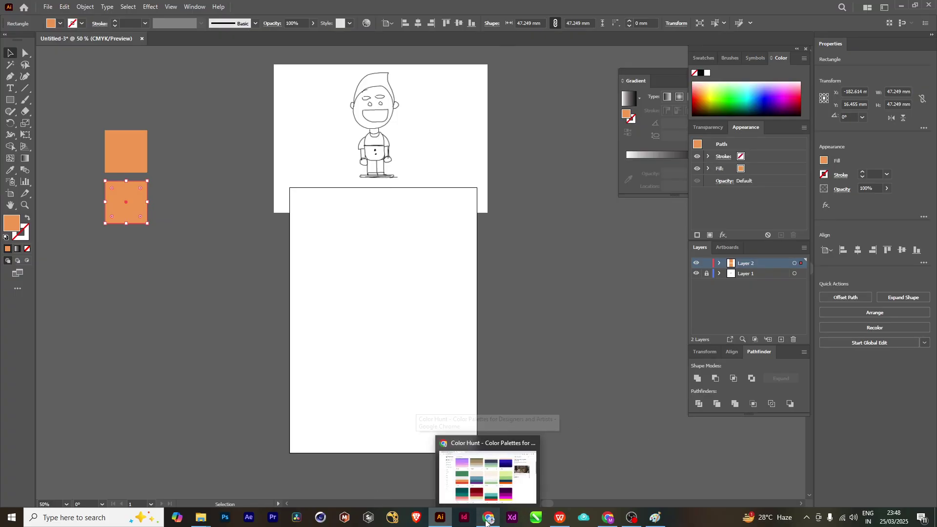
pyautogui.click(507, 454)
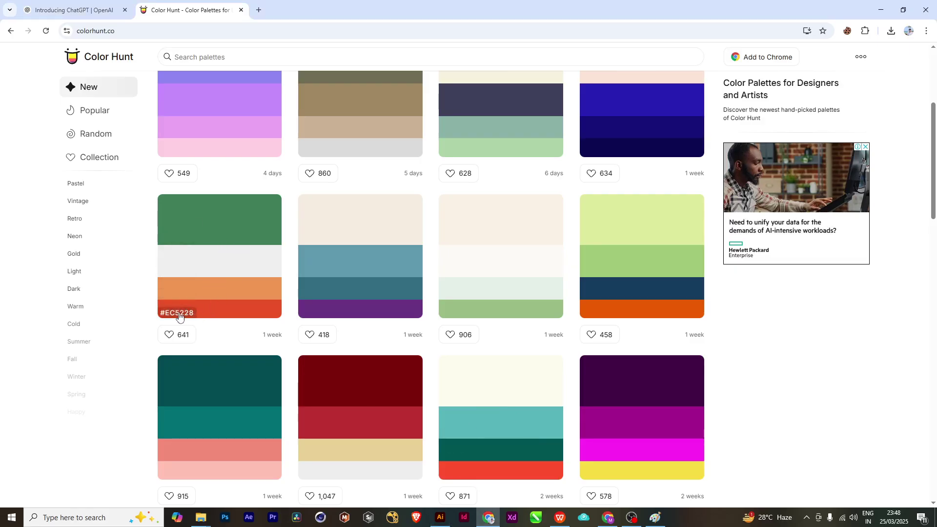
pyautogui.click(880, 9)
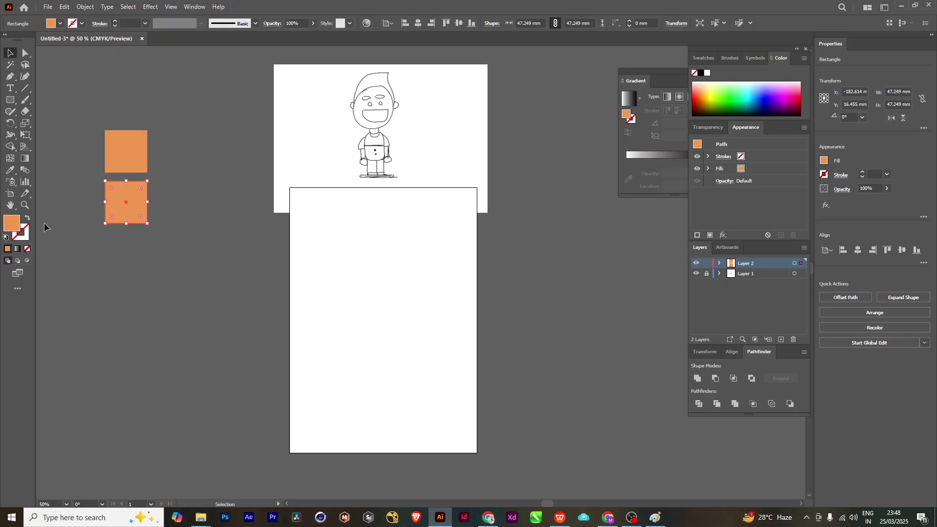
pyautogui.doubleClick(12, 224)
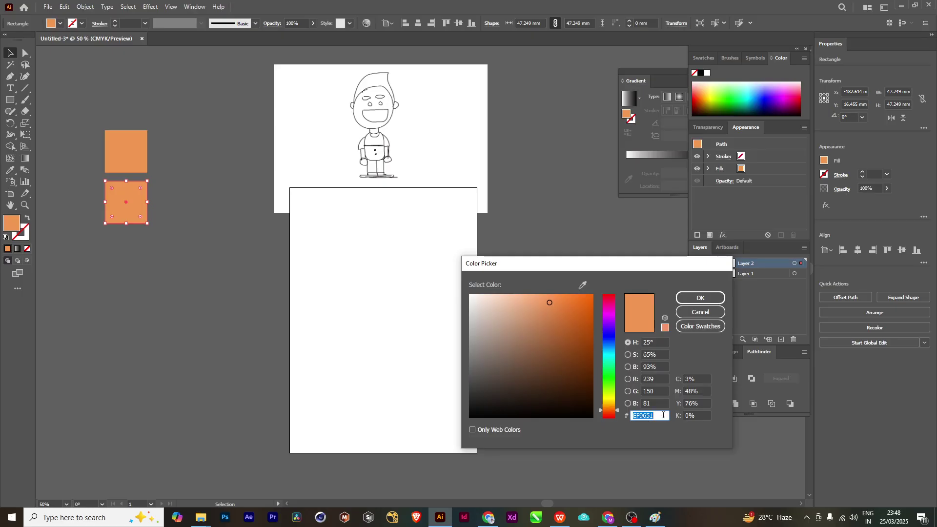
pyautogui.hotkey('ctrl', 'v')
pyautogui.click(700, 297)
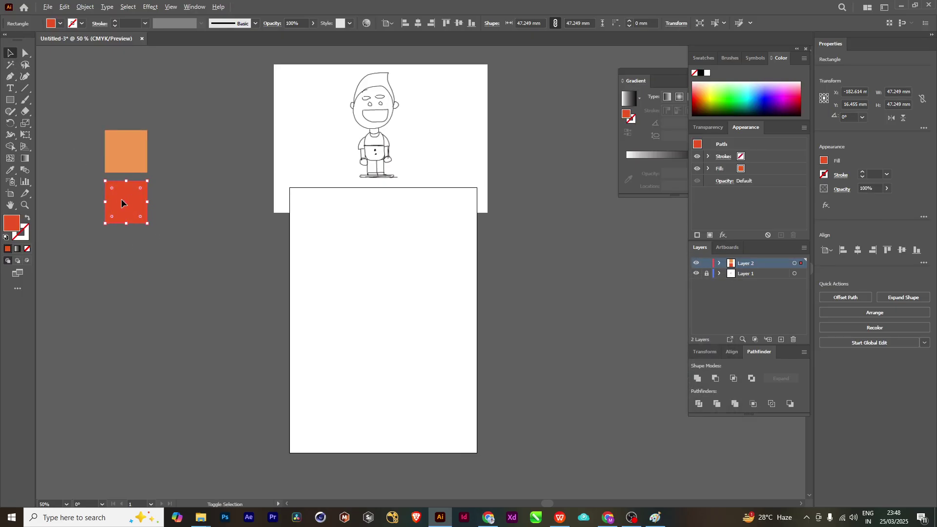
# - Duplicate the red square directly below itself and fill the copy with purple 6408BC
pyautogui.moveTo(121, 200); pyautogui.dragTo(130, 262)
pyautogui.doubleClick(12, 224)
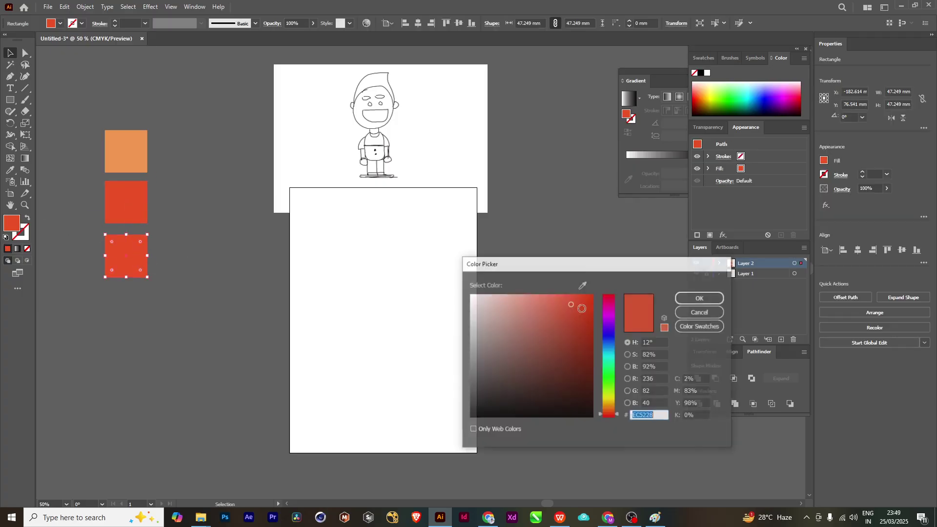
pyautogui.moveTo(587, 344)
pyautogui.mouseDown()
pyautogui.moveTo(581, 352)
pyautogui.moveTo(609, 328)
pyautogui.mouseUp()
pyautogui.click(572, 328)
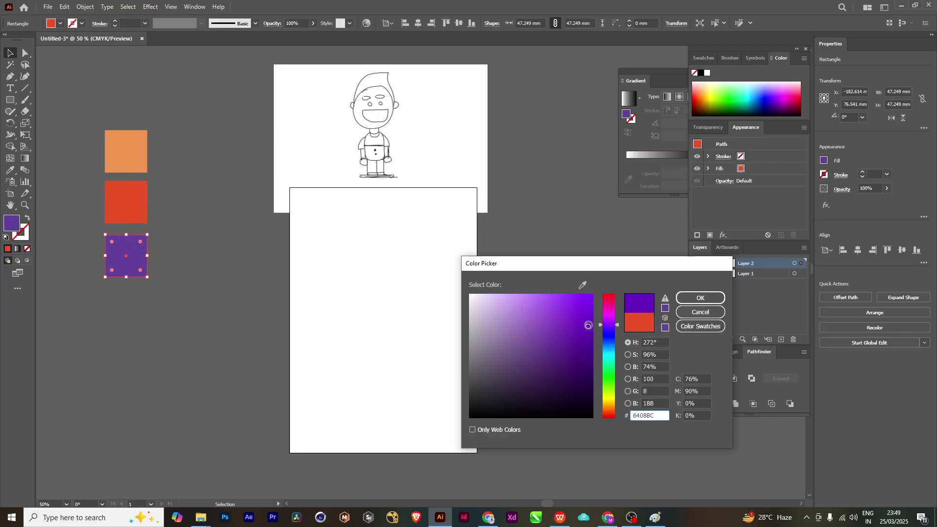
pyautogui.click(700, 297)
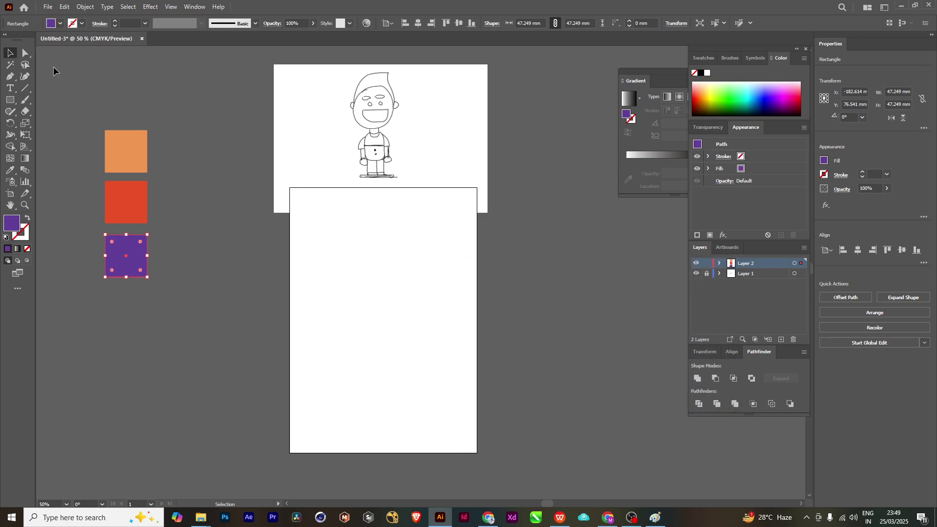
# - Duplicate the purple square directly below itself and fill the copy with black 000000
pyautogui.click(118, 279)
pyautogui.click(129, 246)
pyautogui.moveTo(129, 246); pyautogui.dragTo(138, 315)
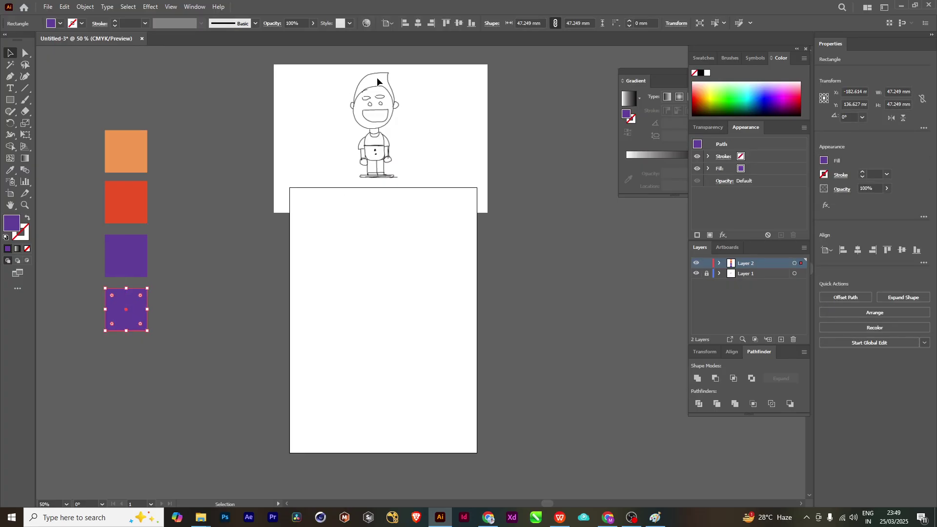
pyautogui.doubleClick(16, 223)
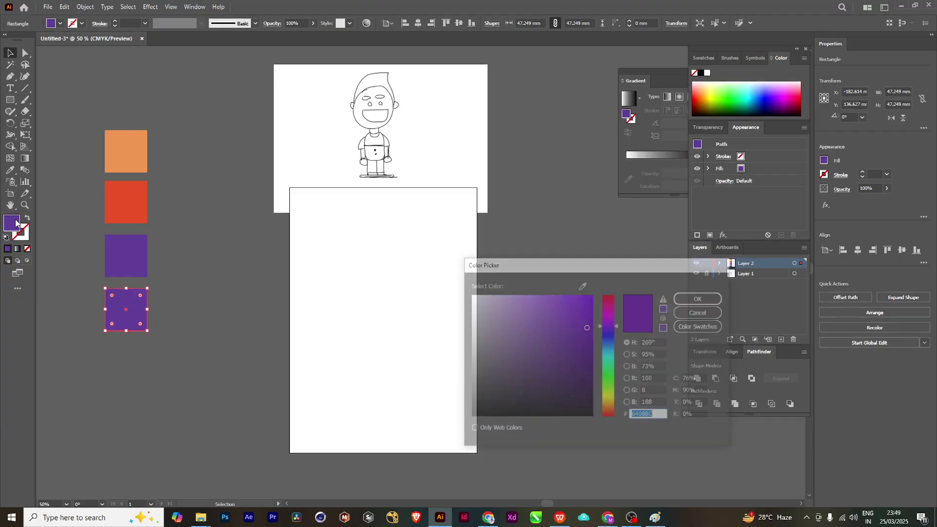
pyautogui.click(469, 417)
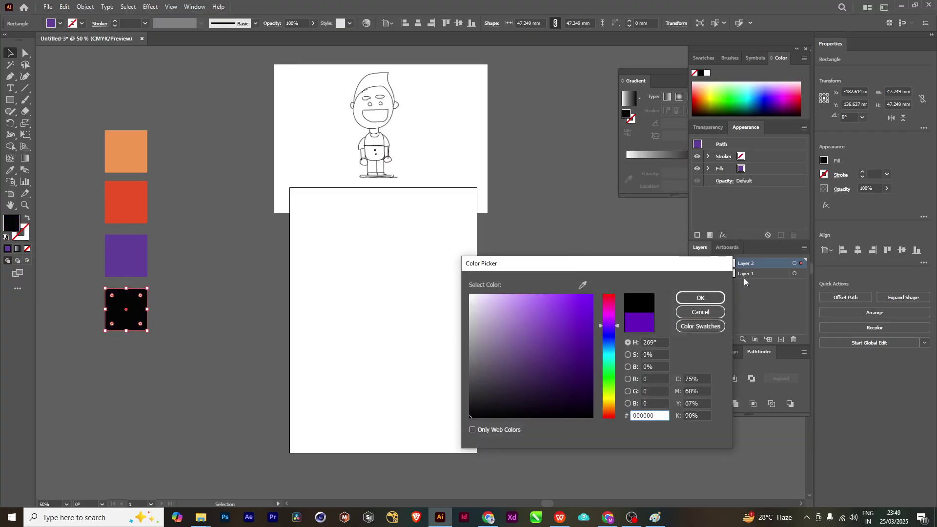
pyautogui.click(717, 299)
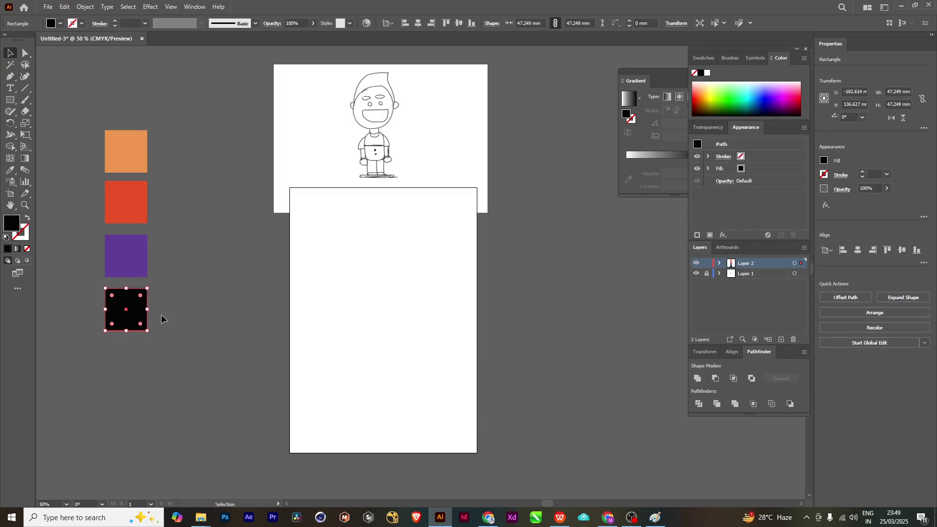
# - Duplicate the black square directly below itself and fill the copy with white
pyautogui.moveTo(136, 301); pyautogui.dragTo(137, 354)
pyautogui.doubleClick(17, 226)
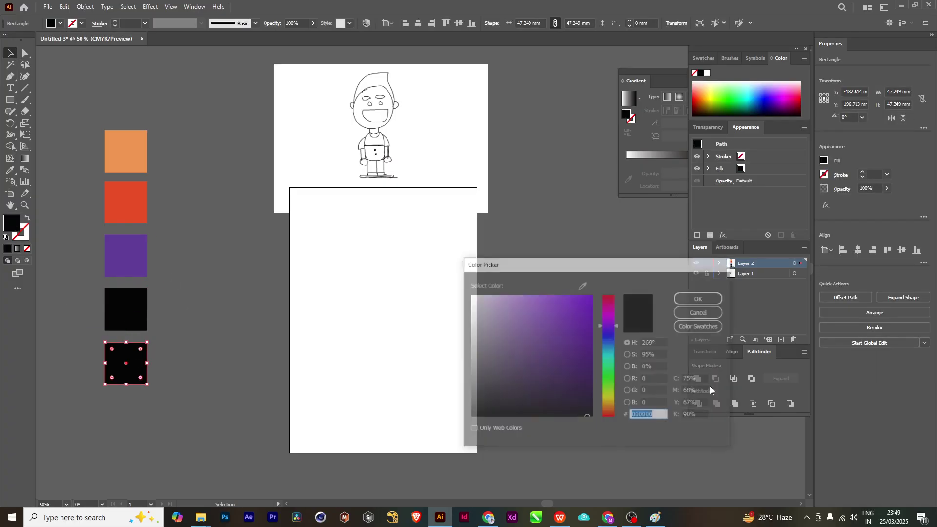
pyautogui.moveTo(517, 361); pyautogui.dragTo(400, 224)
pyautogui.click(699, 297)
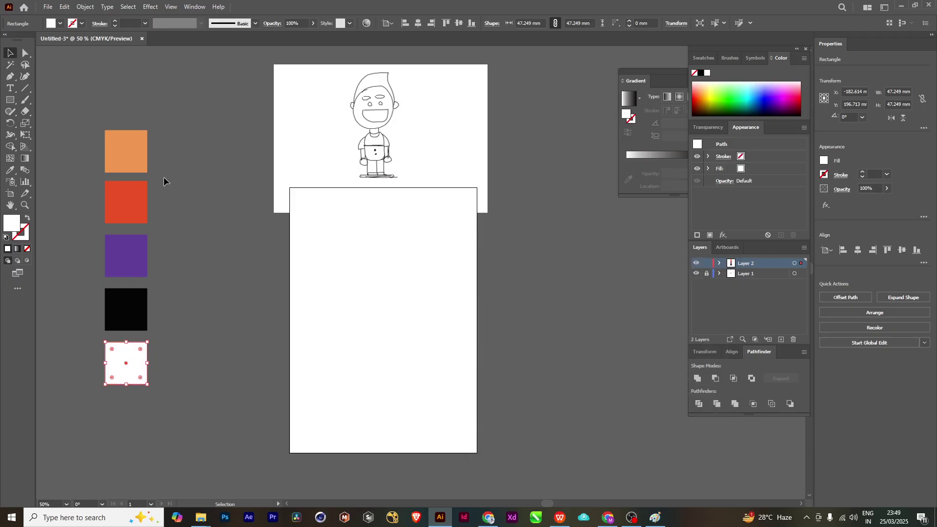
pyautogui.doubleClick(13, 222)
pyautogui.click(700, 297)
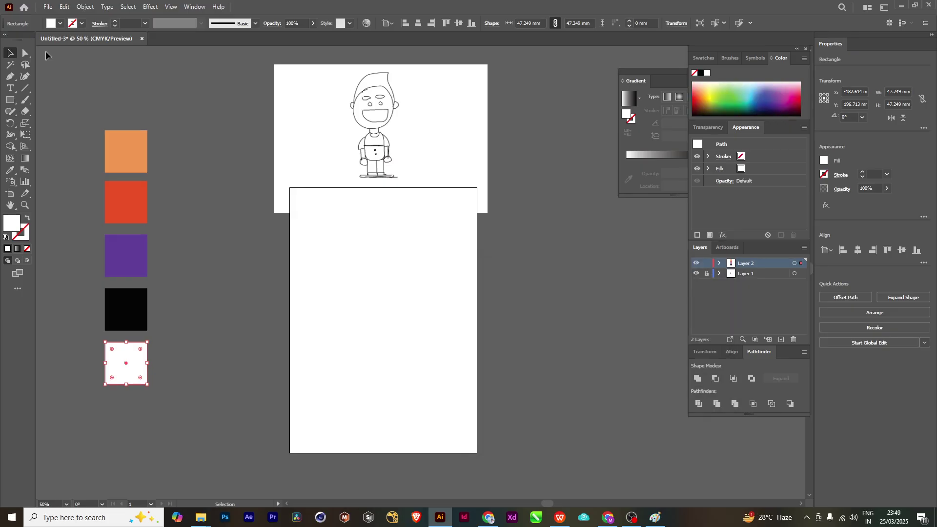
# - Move all five colour squares together so they stand close beside the artboard
pyautogui.hscroll(-2, 310, 269)
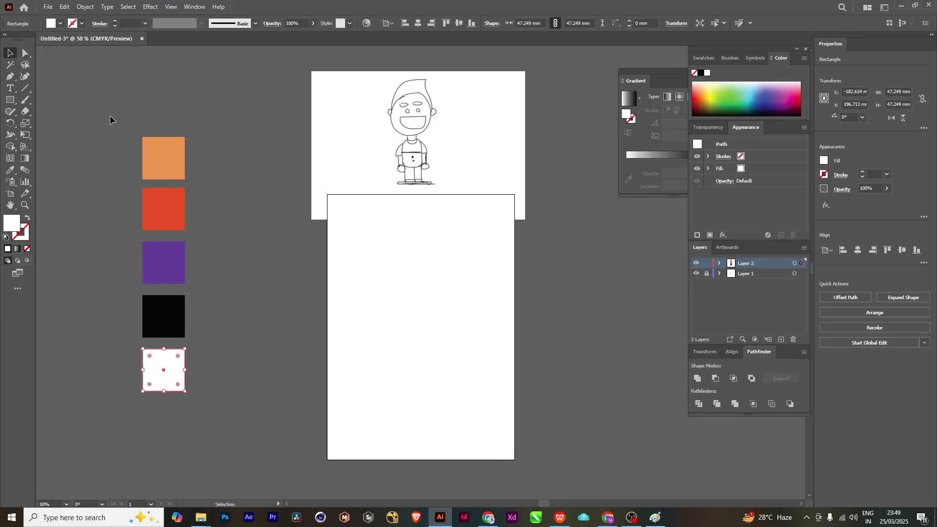
pyautogui.moveTo(111, 119); pyautogui.dragTo(188, 390)
pyautogui.moveTo(182, 162); pyautogui.dragTo(282, 196)
pyautogui.hscroll(2, 282, 196)
pyautogui.hotkey('ctrl', '+')
pyautogui.hscroll(-2, 341, 283)
pyautogui.scroll(-1, 434, 236)
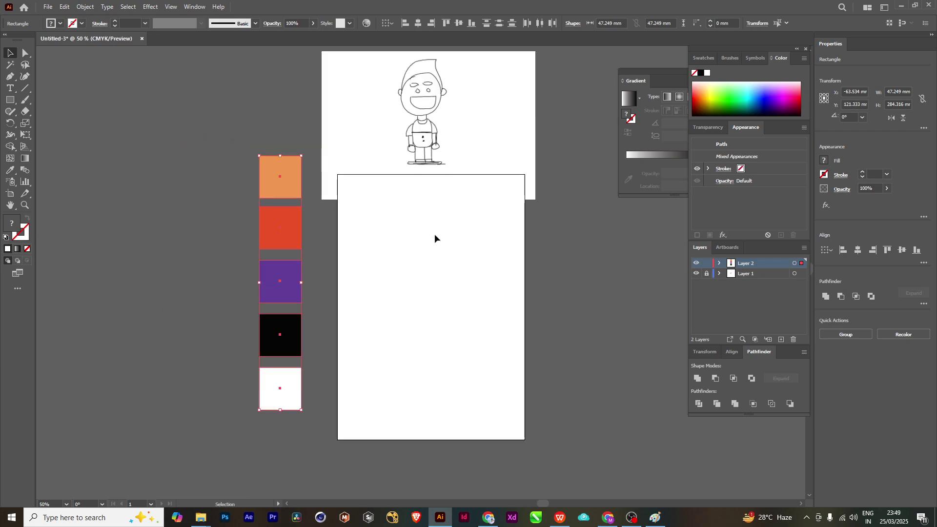
pyautogui.click(479, 205)
# - Unlock Layer 1 and move the sketch image down onto the upper half of the artboard
pyautogui.scroll(-1, 443, 255)
pyautogui.scroll(3, 437, 274)
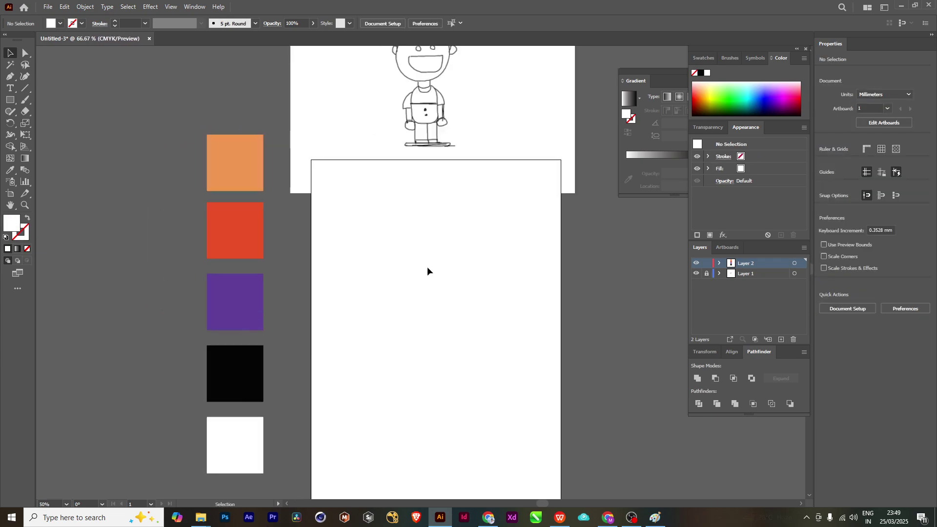
pyautogui.scroll(1, 391, 197)
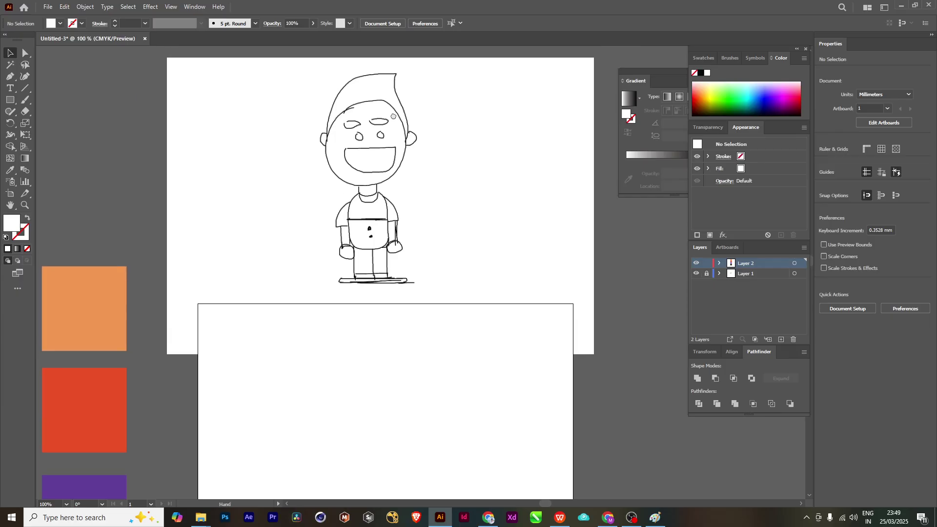
pyautogui.click(706, 273)
pyautogui.moveTo(378, 194)
pyautogui.mouseDown()
pyautogui.moveTo(380, 310)
pyautogui.moveTo(410, 420)
pyautogui.moveTo(282, 210)
pyautogui.moveTo(245, 313)
pyautogui.moveTo(555, 310)
pyautogui.mouseUp()
pyautogui.scroll(-5, 406, 229)
pyautogui.scroll(3, 382, 382)
pyautogui.hscroll(-2, 488, 302)
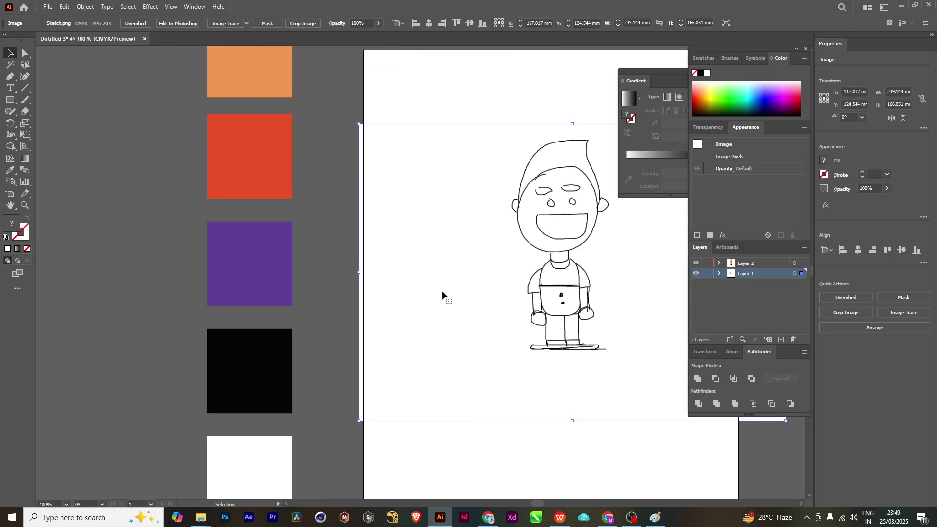
# - Move the column of five colour squares to the opposite side of the artboard, leaving a wide gap, and lock Layer 1
pyautogui.scroll(-2, 441, 291)
pyautogui.hscroll(3, 453, 289)
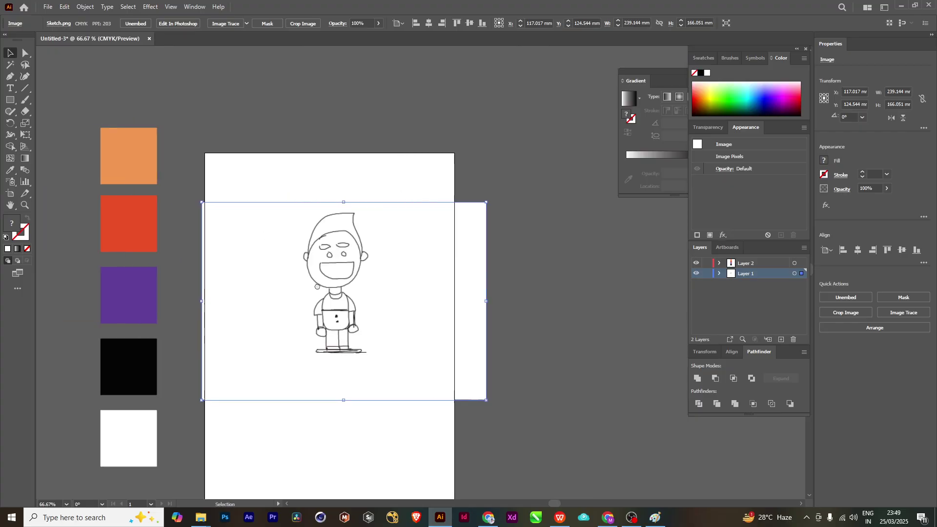
pyautogui.hscroll(-3, 390, 292)
pyautogui.scroll(-2, 177, 181)
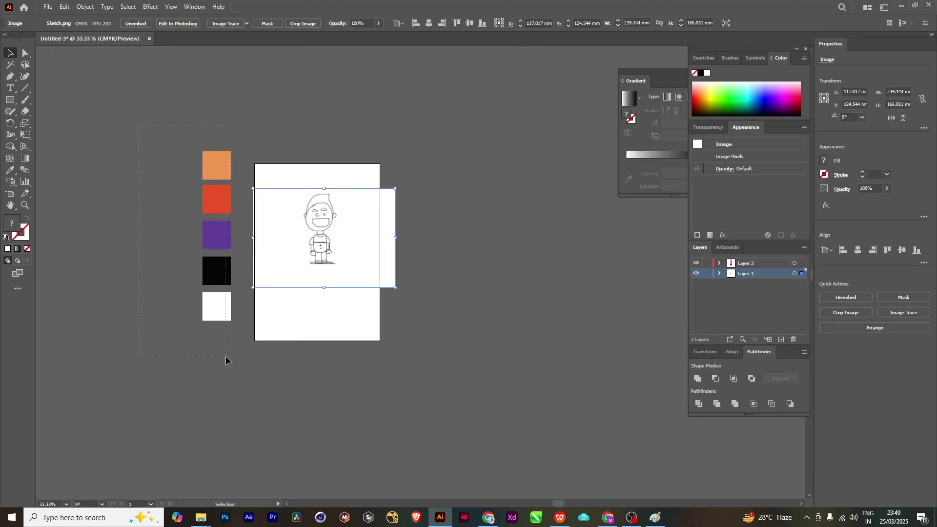
pyautogui.moveTo(225, 356); pyautogui.dragTo(225, 357)
pyautogui.moveTo(217, 164)
pyautogui.mouseDown()
pyautogui.moveTo(676, 195)
pyautogui.moveTo(543, 192)
pyautogui.mouseUp()
pyautogui.scroll(2, 370, 262)
pyautogui.hscroll(-1, 387, 258)
pyautogui.scroll(-1, 464, 265)
pyautogui.hscroll(2, 544, 203)
pyautogui.click(161, 210)
pyautogui.click(239, 344)
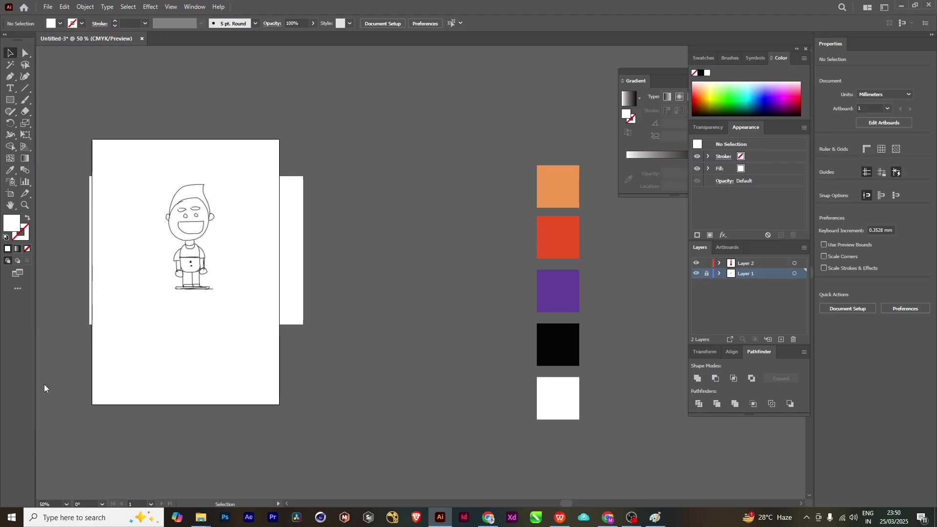
# - Choose the Ellipse tool and add a new layer above Layer 2
pyautogui.hscroll(-2, 259, 352)
pyautogui.scroll(2, 233, 275)
pyautogui.scroll(1, 391, 244)
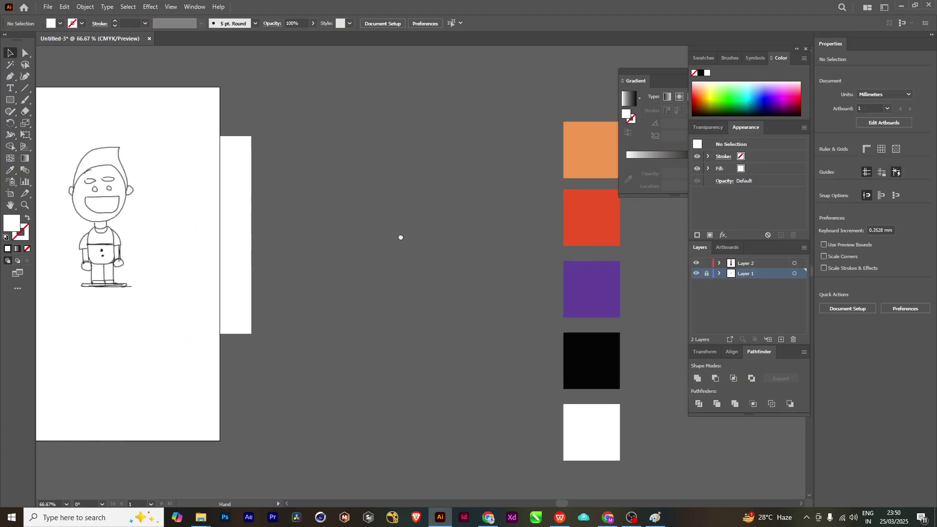
pyautogui.scroll(-2, 303, 244)
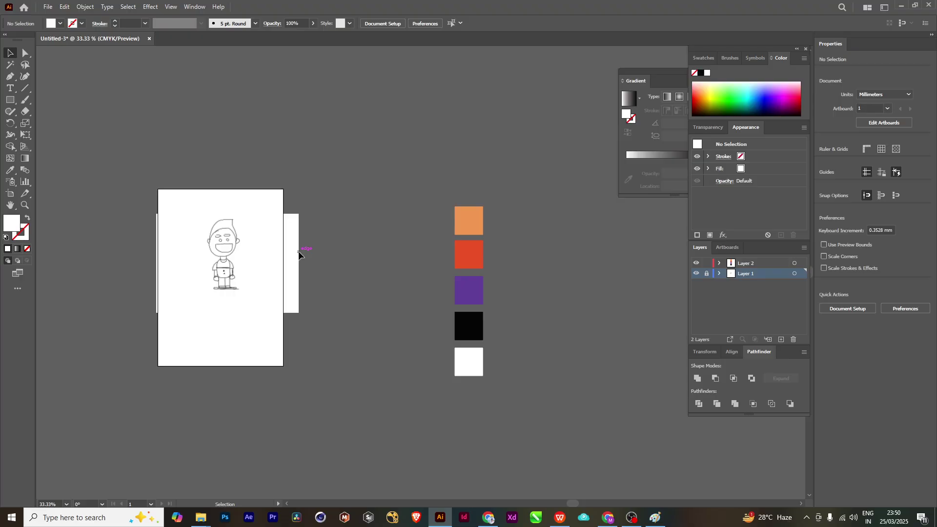
pyautogui.hotkey('ctrl', '=')
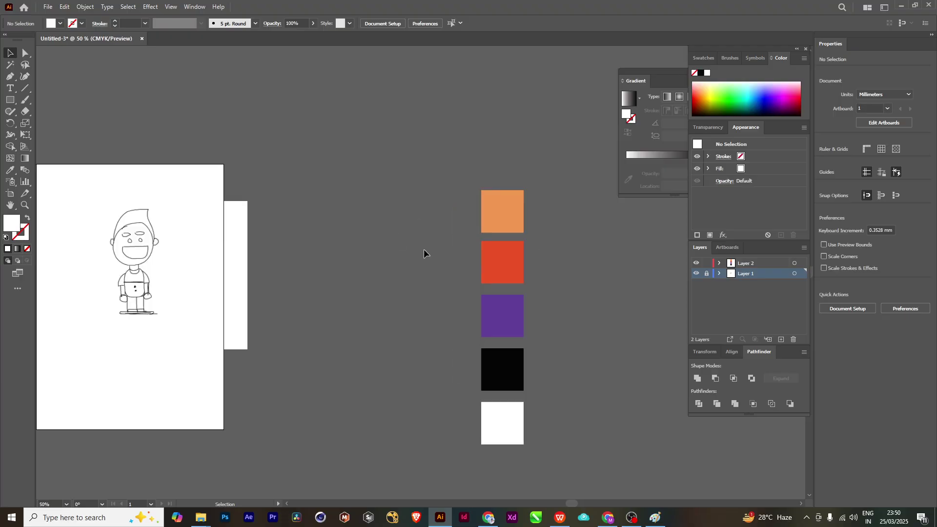
pyautogui.hscroll(-3, 424, 254)
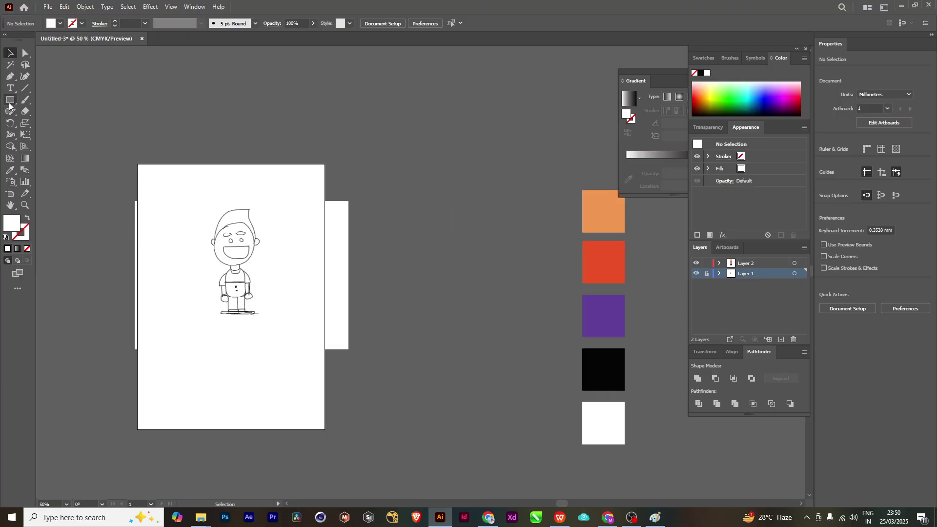
pyautogui.moveTo(10, 99); pyautogui.dragTo(56, 125)
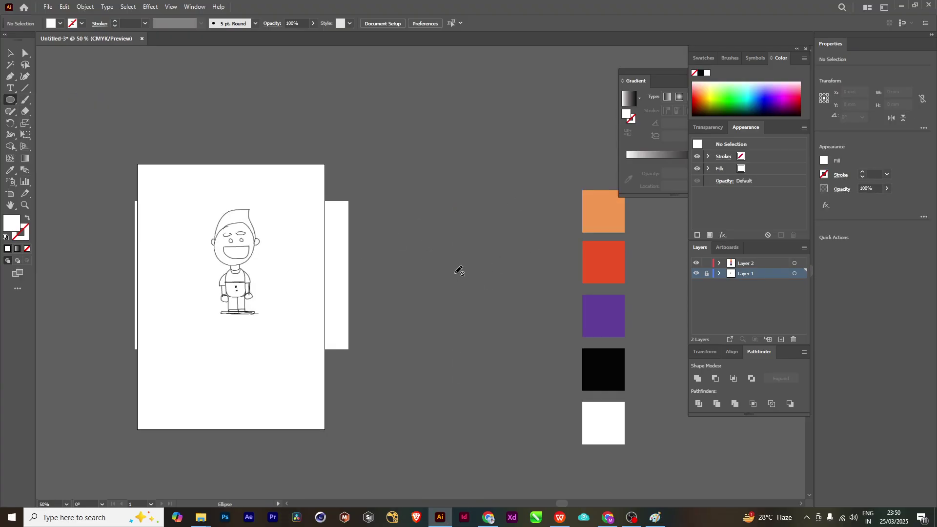
pyautogui.click(741, 263)
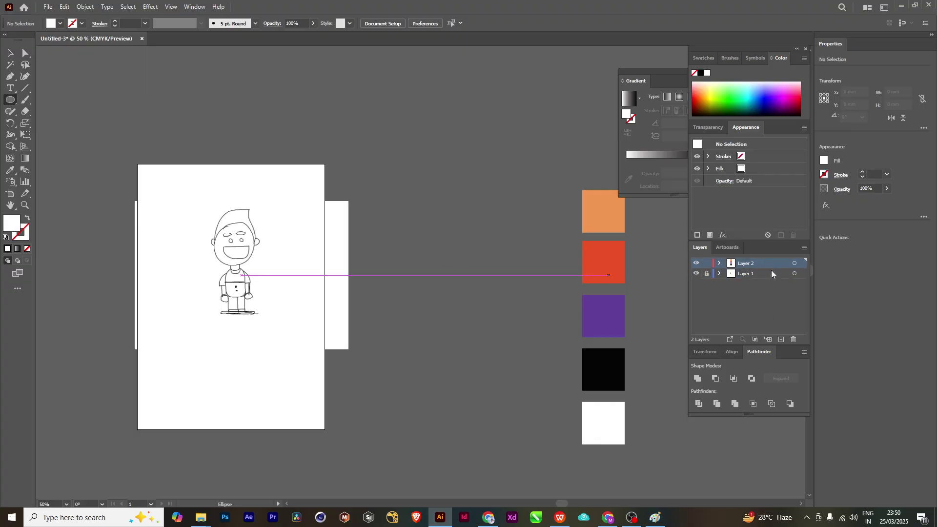
pyautogui.click(781, 339)
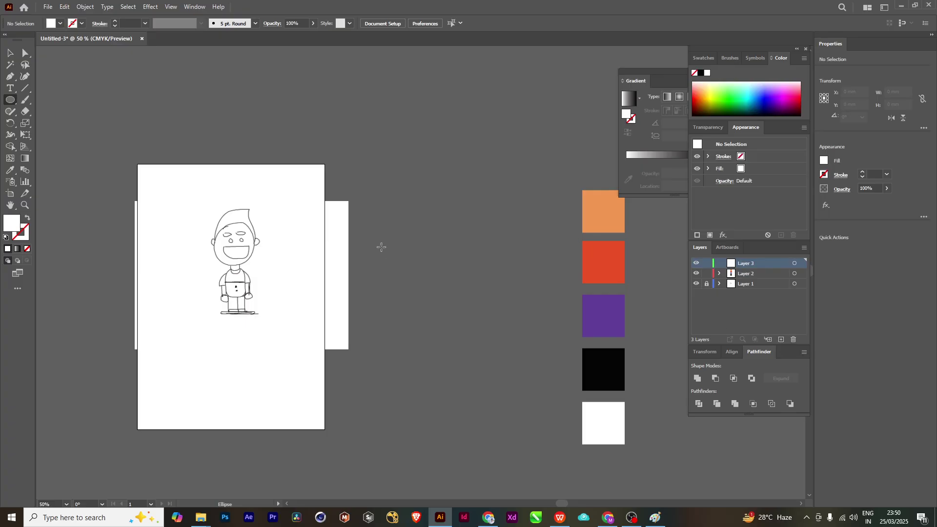
# - Draw a circle between the artboard and the colour squares, and scale it down to about 121 mm in diameter
pyautogui.moveTo(468, 272); pyautogui.dragTo(458, 225)
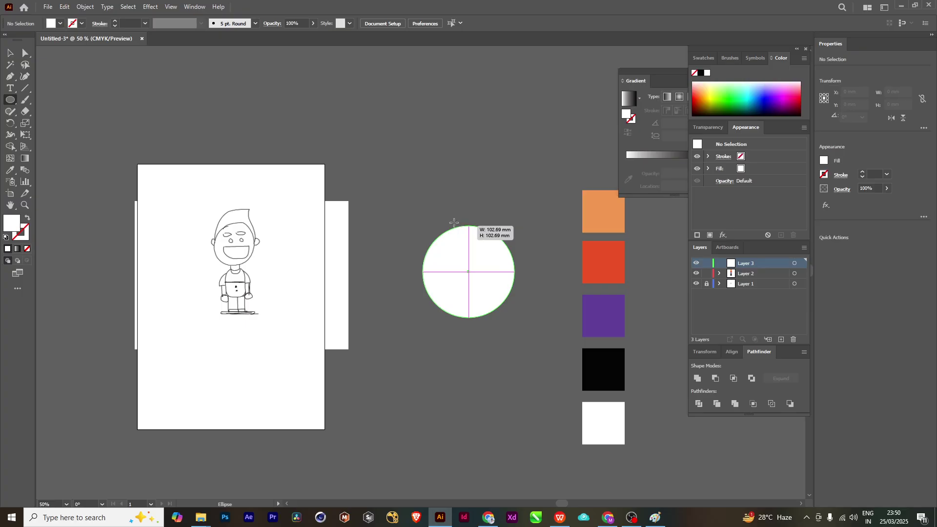
pyautogui.moveTo(454, 222); pyautogui.dragTo(393, 195)
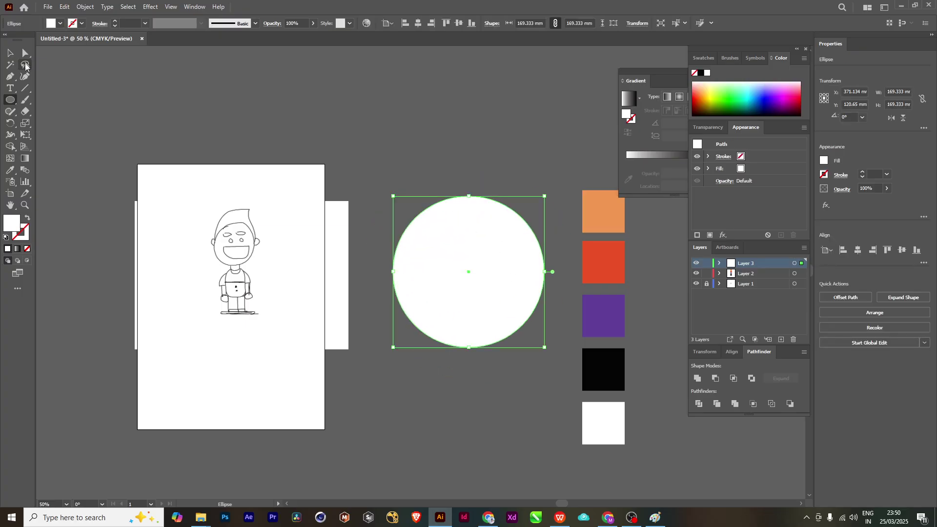
pyautogui.click(9, 52)
pyautogui.moveTo(435, 228); pyautogui.dragTo(402, 198)
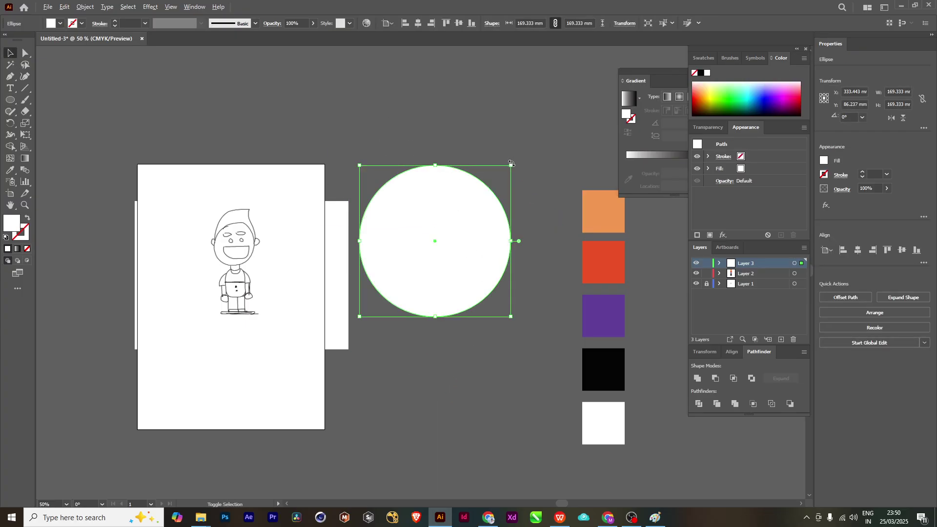
pyautogui.moveTo(511, 164); pyautogui.dragTo(490, 188)
pyautogui.moveTo(426, 241); pyautogui.dragTo(458, 237)
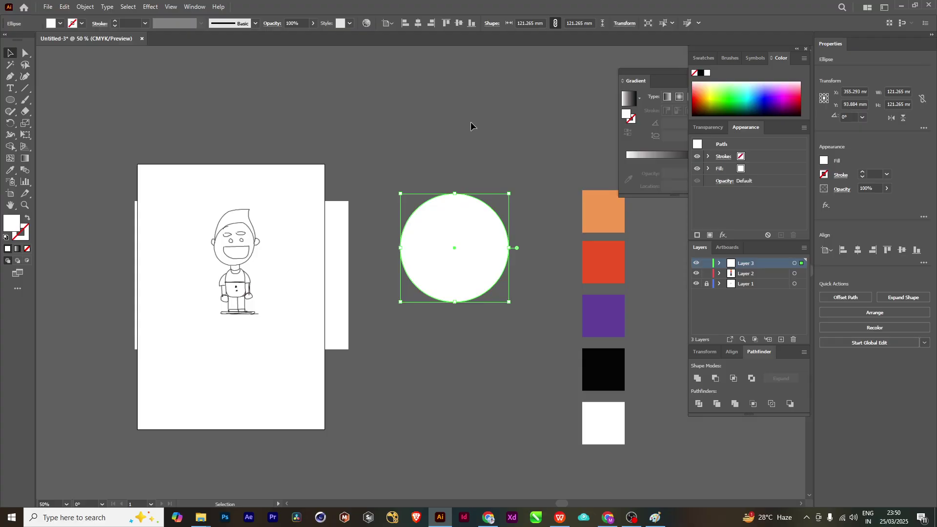
pyautogui.click(470, 122)
# - Fill the circle with the orange sampled from the first colour square
pyautogui.click(464, 251)
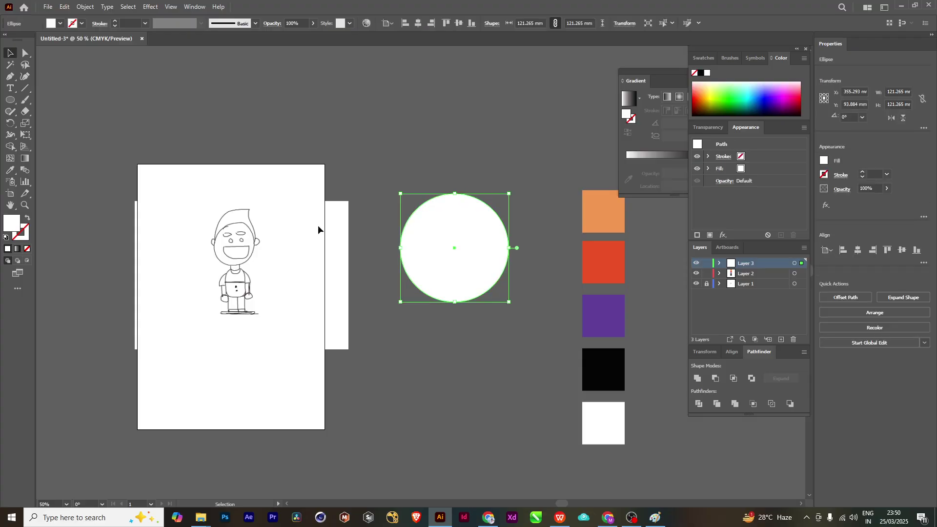
pyautogui.doubleClick(10, 227)
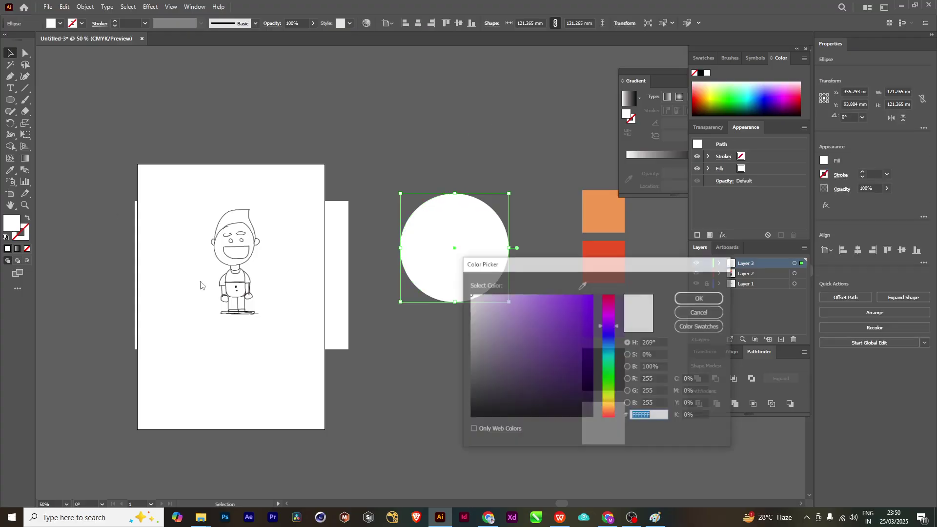
pyautogui.click(600, 220)
pyautogui.click(692, 299)
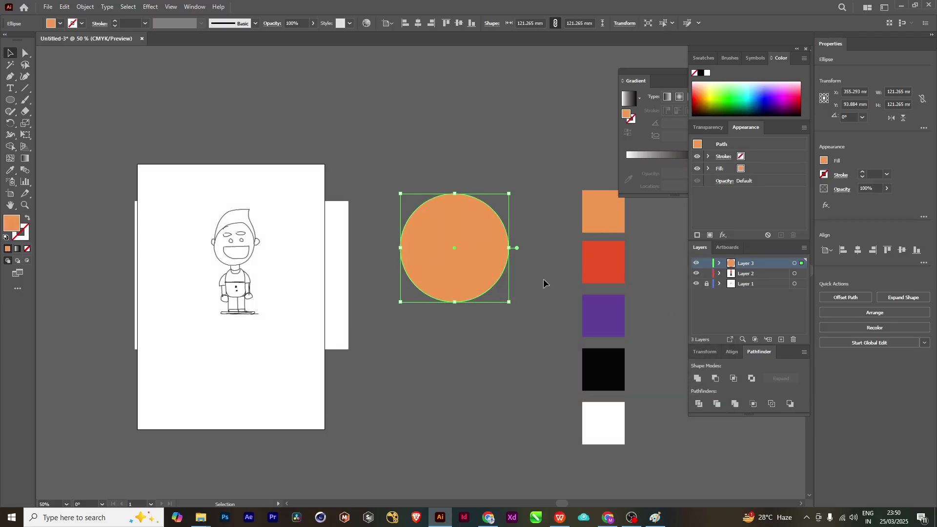
pyautogui.click(417, 148)
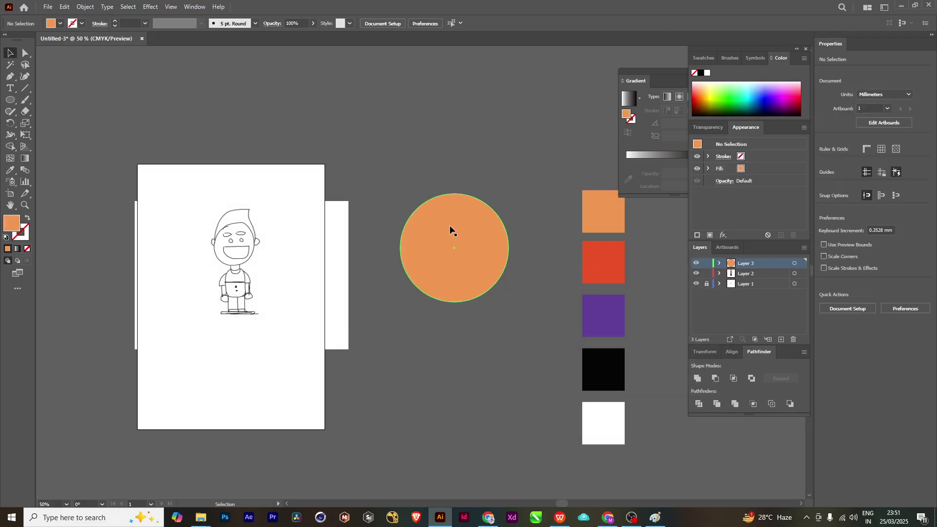
# - Try yellow EFE454 as the circle's fill, and restore the orange by sampling the first colour square again
pyautogui.click(451, 230)
pyautogui.doubleClick(11, 224)
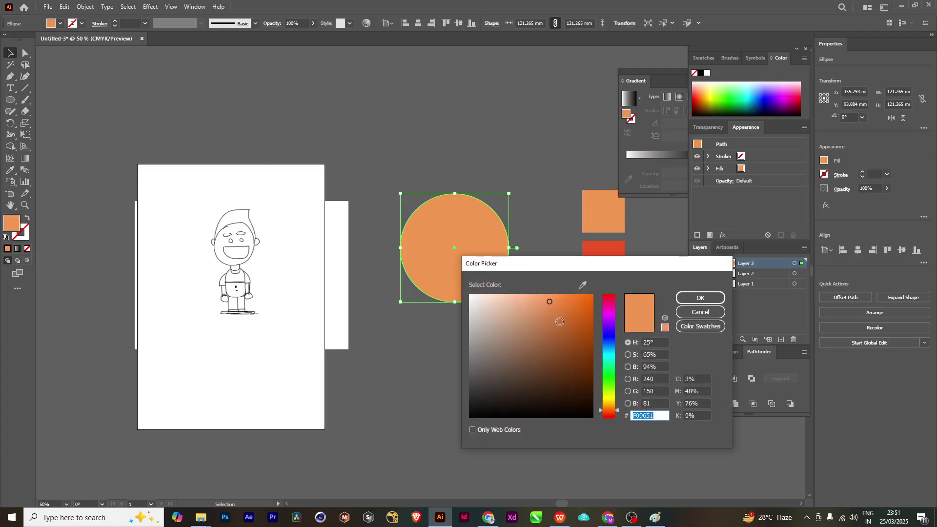
pyautogui.click(609, 399)
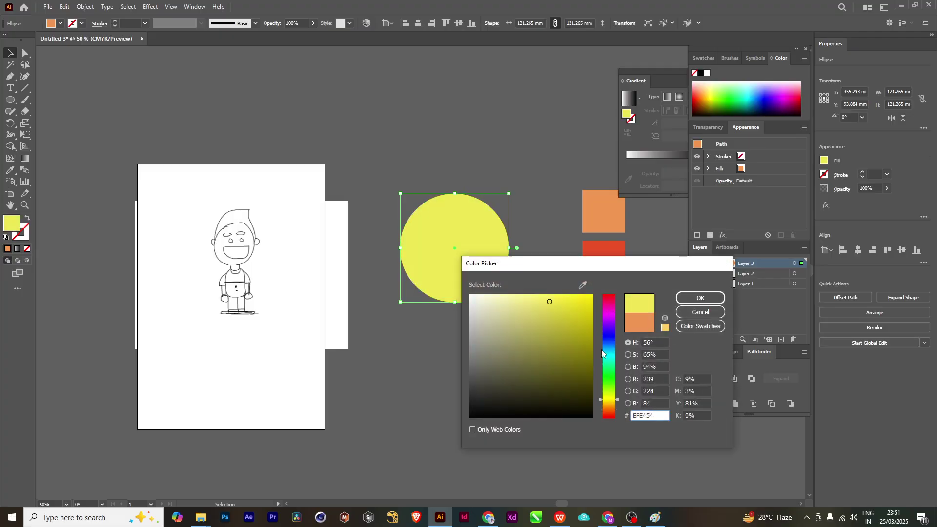
pyautogui.click(582, 285)
pyautogui.click(603, 211)
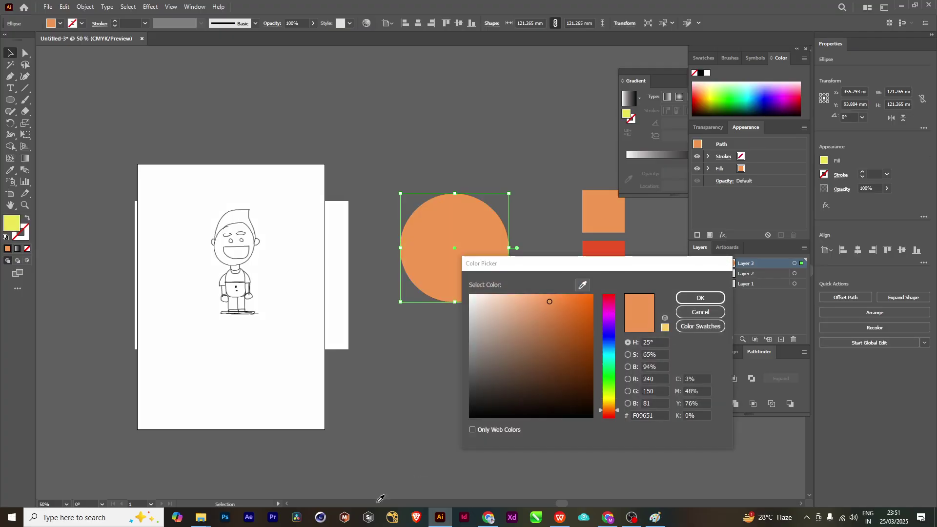
pyautogui.click(699, 298)
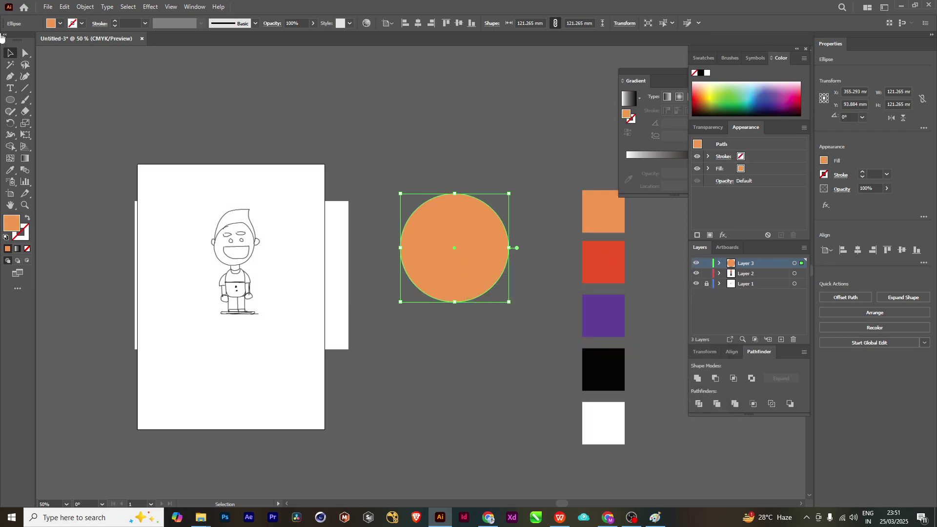
# - Duplicate the orange circle so that the two circles almost fully overlap, one slightly above the other
pyautogui.click(539, 164)
pyautogui.click(466, 253)
pyautogui.moveTo(473, 261); pyautogui.dragTo(474, 269)
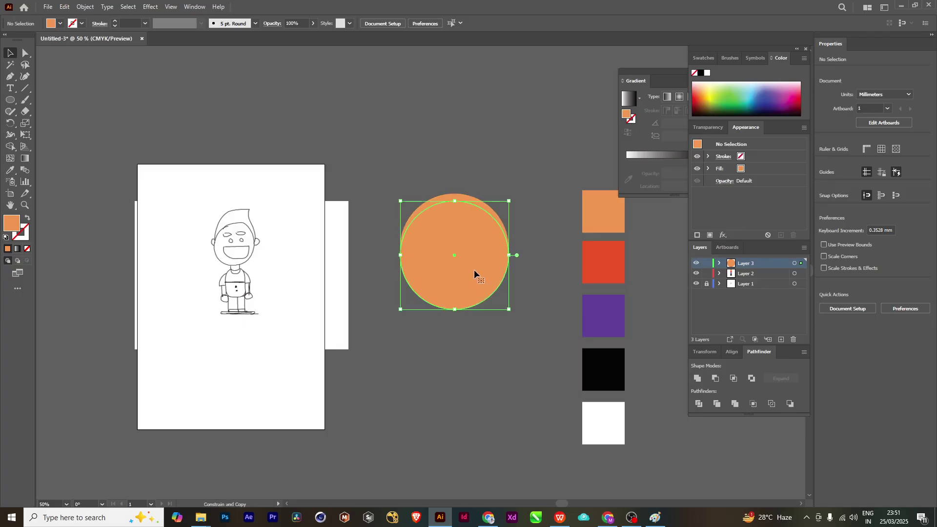
pyautogui.keyDown('shift'); pyautogui.click(464, 209); pyautogui.keyUp('shift')
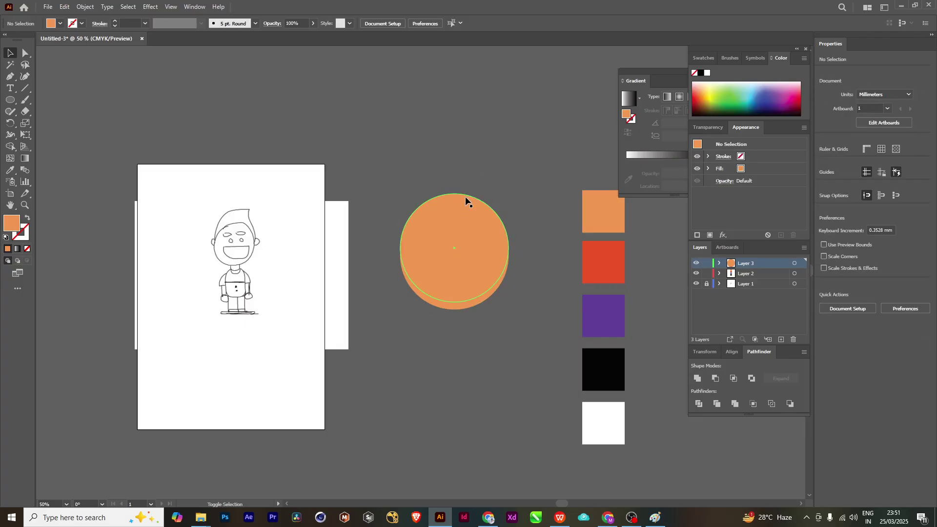
pyautogui.moveTo(452, 228); pyautogui.dragTo(452, 213)
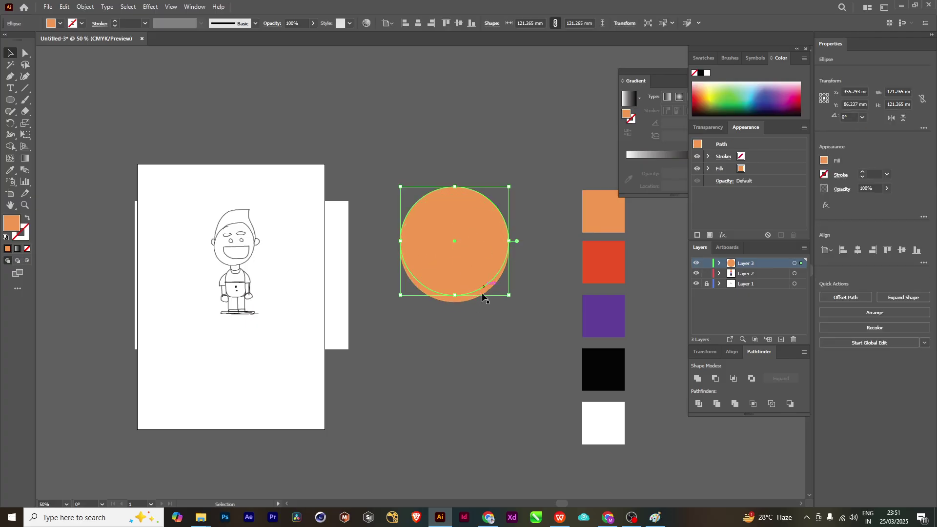
pyautogui.click(466, 299)
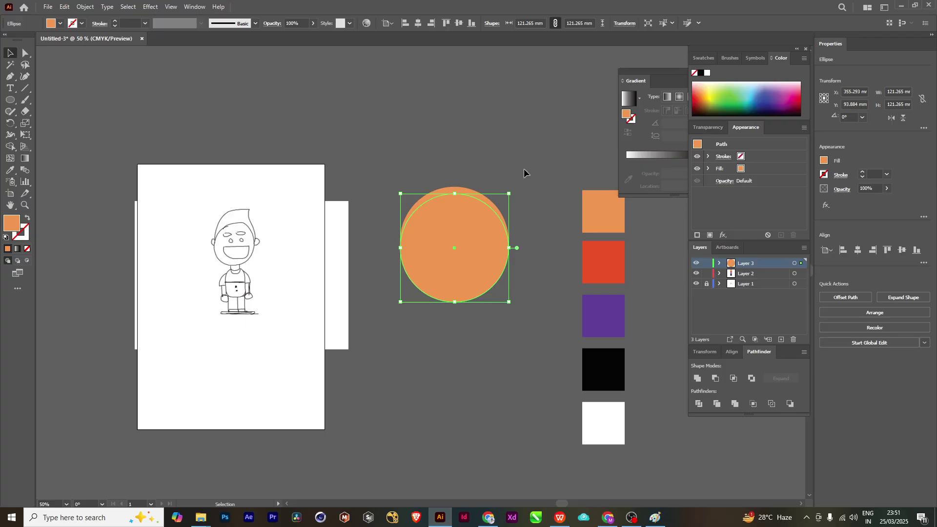
pyautogui.click(470, 198)
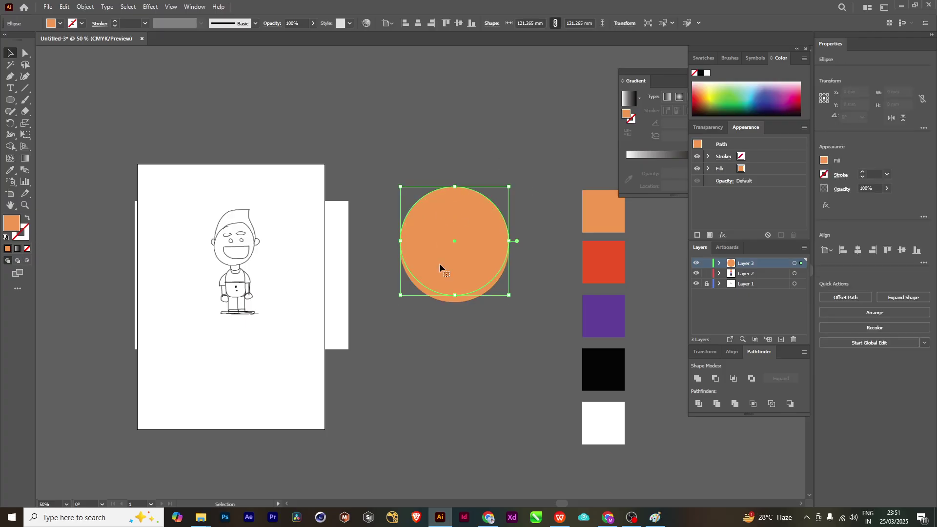
# - Fill the lower of the two overlapping orange circles with a darker brown shade of the same hue
pyautogui.click(455, 301)
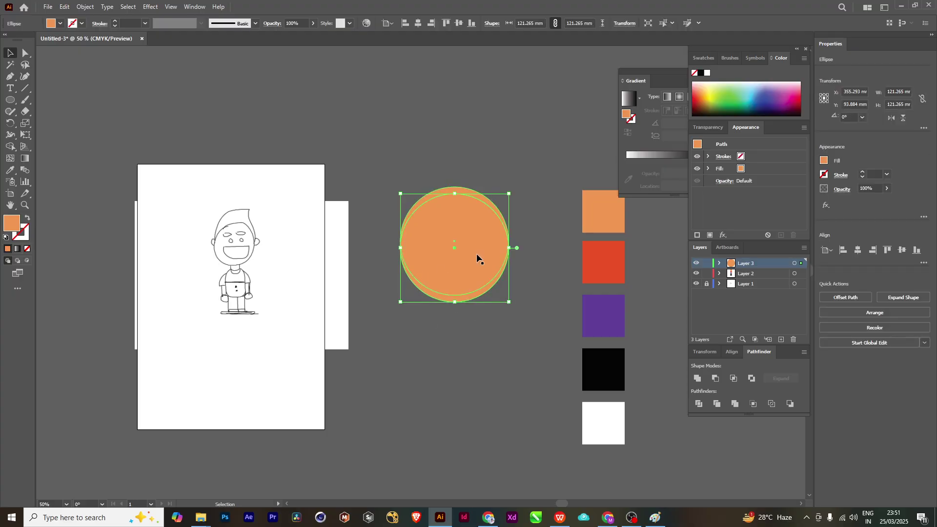
pyautogui.click(528, 120)
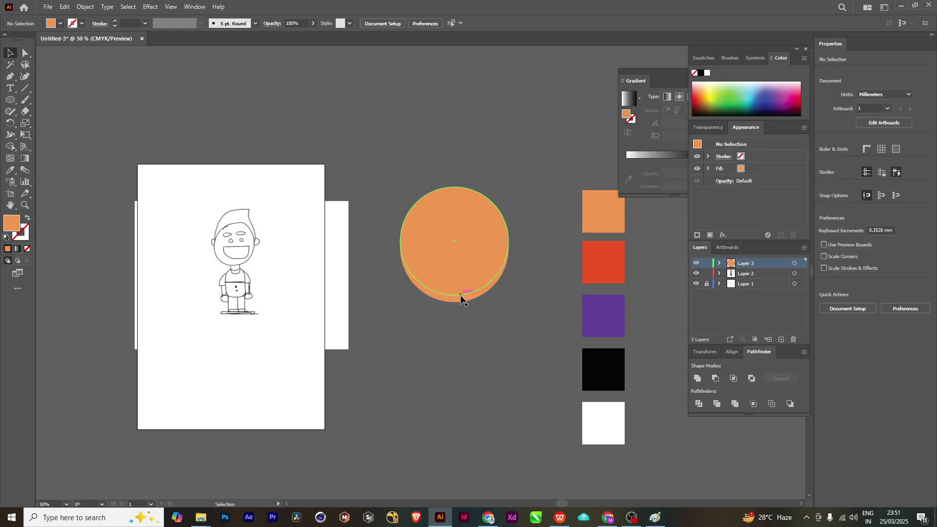
pyautogui.click(460, 296)
pyautogui.doubleClick(12, 223)
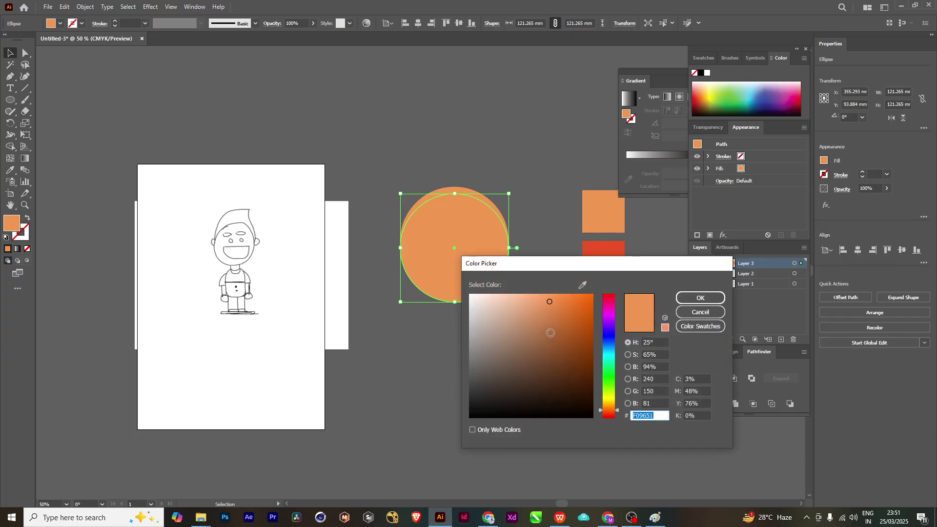
pyautogui.click(551, 333)
pyautogui.click(700, 298)
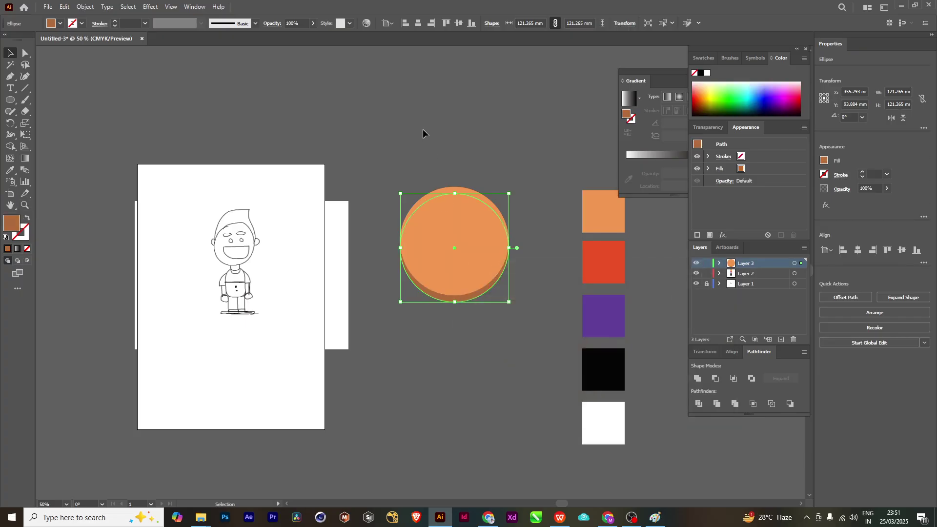
pyautogui.click(422, 133)
# - Examine the sketched character's head and compare it with the two-tone head circles
pyautogui.scroll(3, 462, 326)
pyautogui.scroll(2, 429, 347)
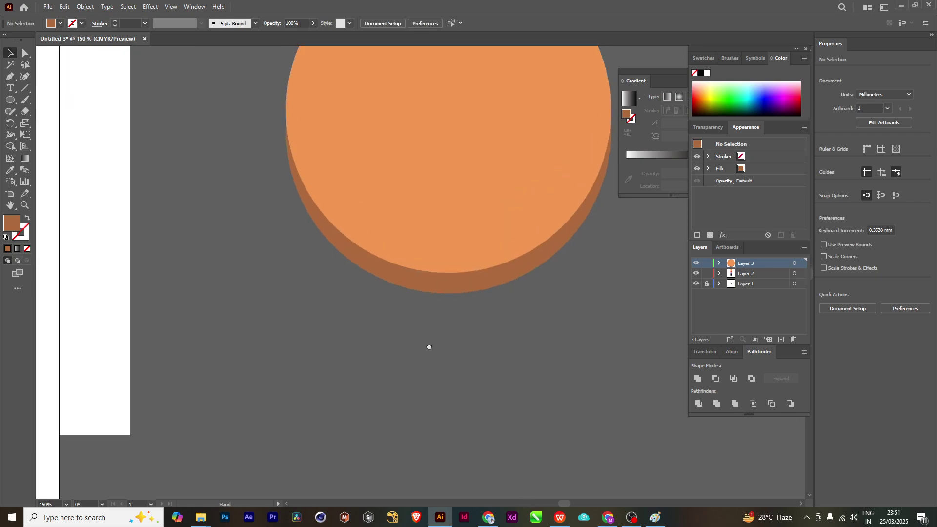
pyautogui.scroll(-3, 226, 278)
pyautogui.moveTo(226, 278); pyautogui.dragTo(317, 268)
pyautogui.scroll(3, 254, 229)
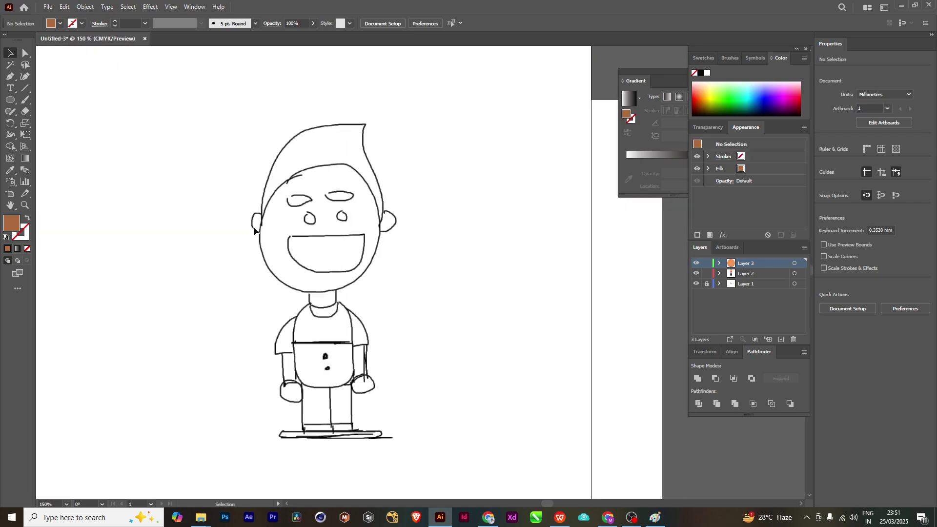
pyautogui.scroll(-3, 262, 280)
pyautogui.hscroll(5, 368, 292)
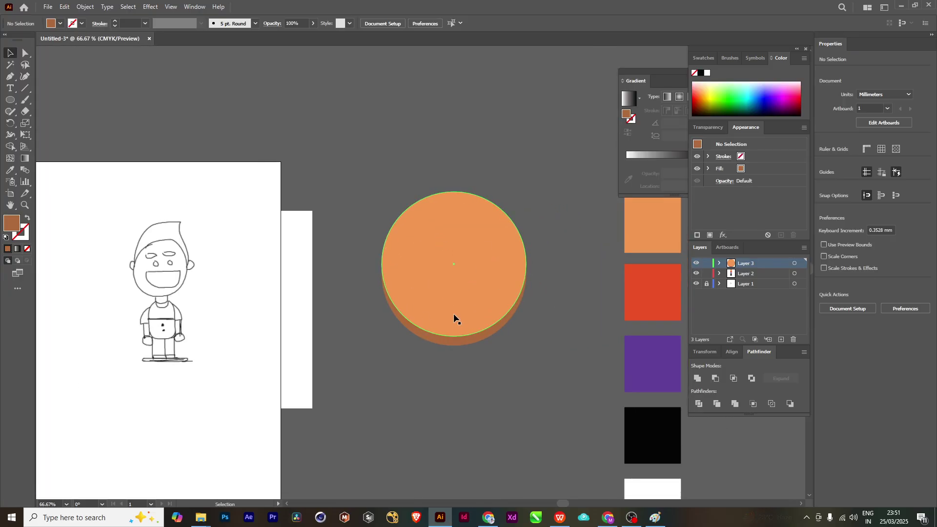
pyautogui.moveTo(481, 267); pyautogui.dragTo(487, 284)
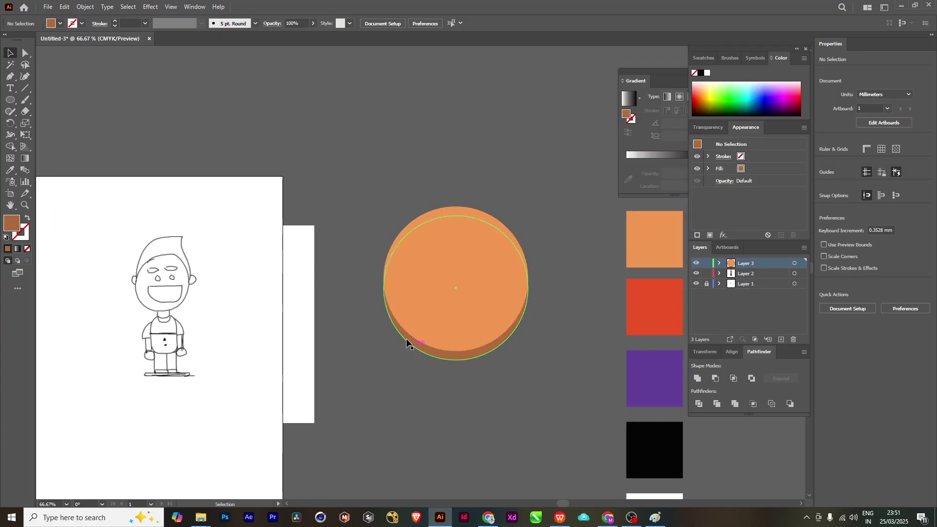
pyautogui.moveTo(478, 332); pyautogui.dragTo(477, 331)
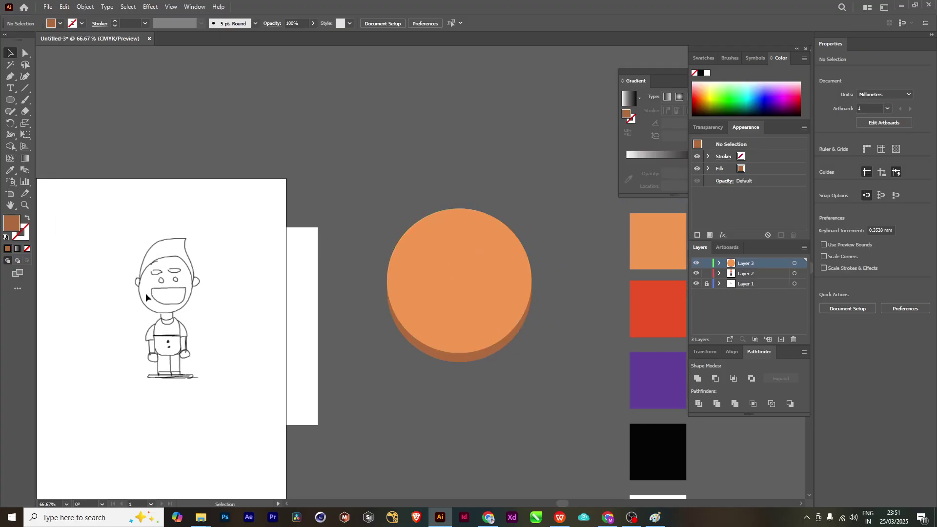
pyautogui.moveTo(496, 272); pyautogui.dragTo(479, 225)
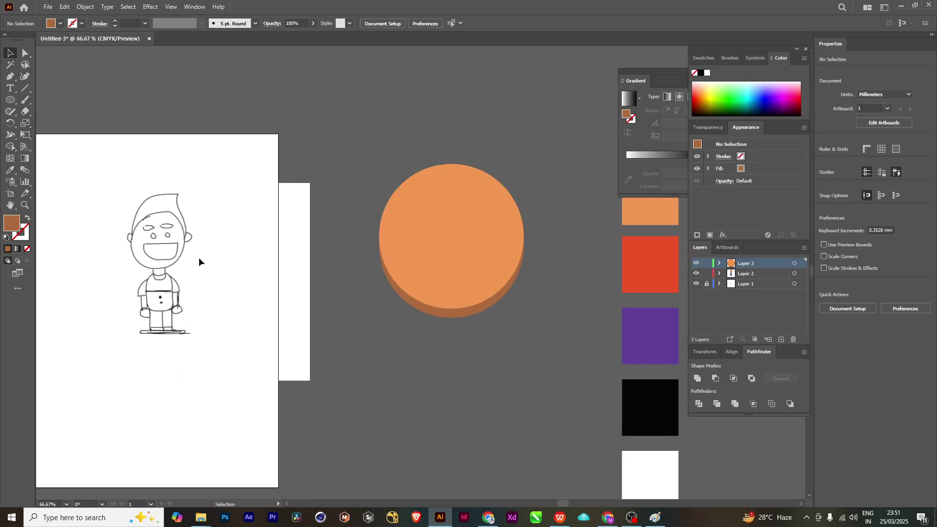
pyautogui.scroll(-1, 471, 322)
pyautogui.hscroll(2, 456, 280)
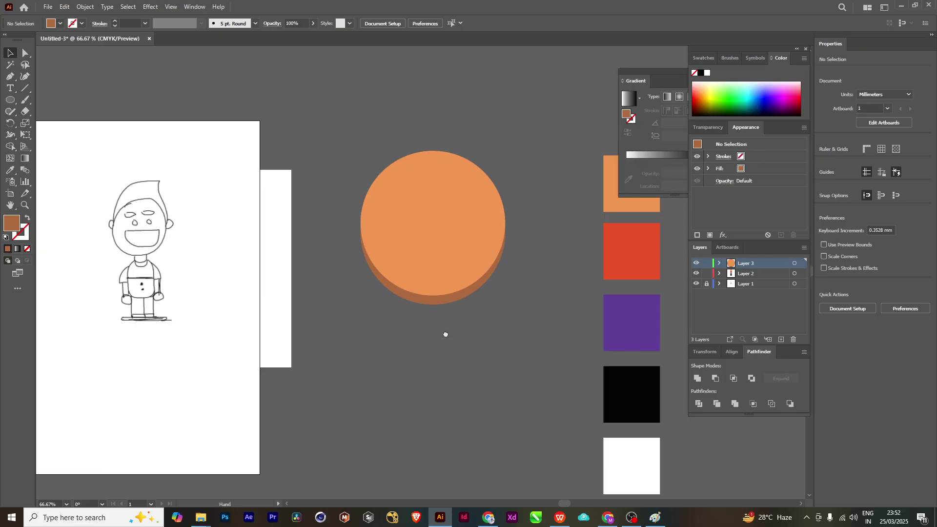
pyautogui.moveTo(443, 334)
pyautogui.mouseDown()
pyautogui.moveTo(446, 309)
pyautogui.moveTo(453, 320)
pyautogui.mouseUp()
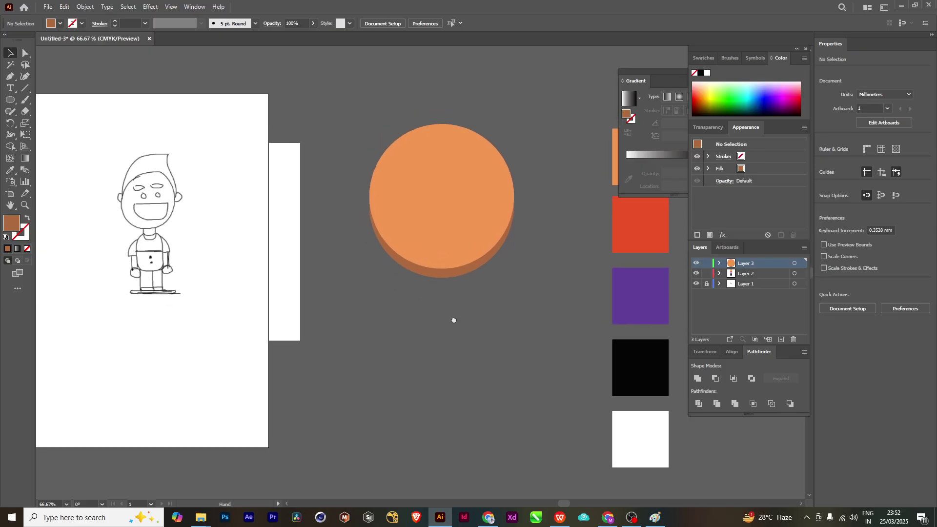
# - Draw a circle about 101 mm in diameter below the head circles with the Ellipse tool
pyautogui.click(11, 102)
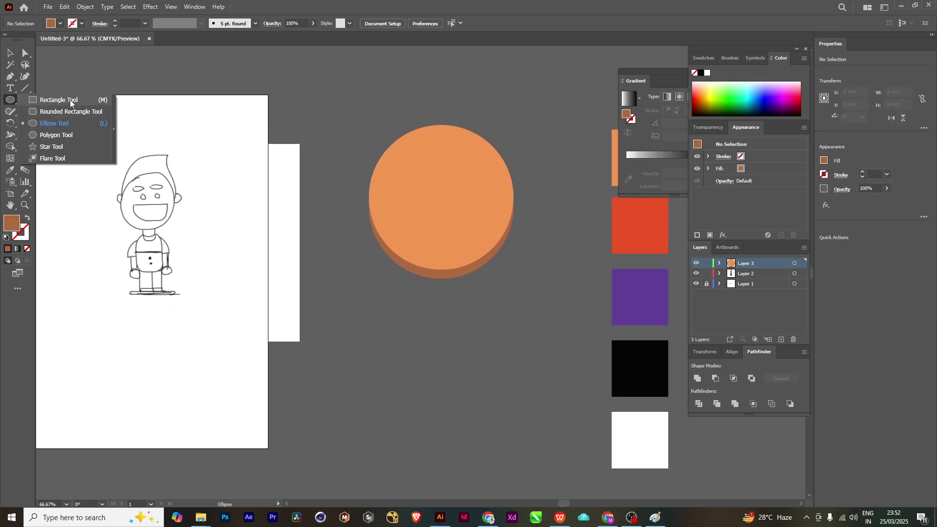
pyautogui.click(60, 125)
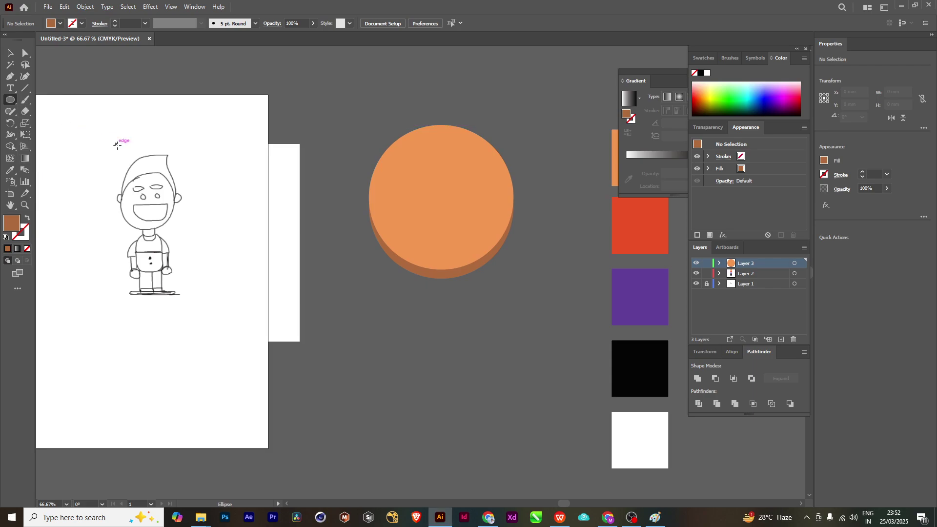
pyautogui.moveTo(436, 369); pyautogui.dragTo(423, 301)
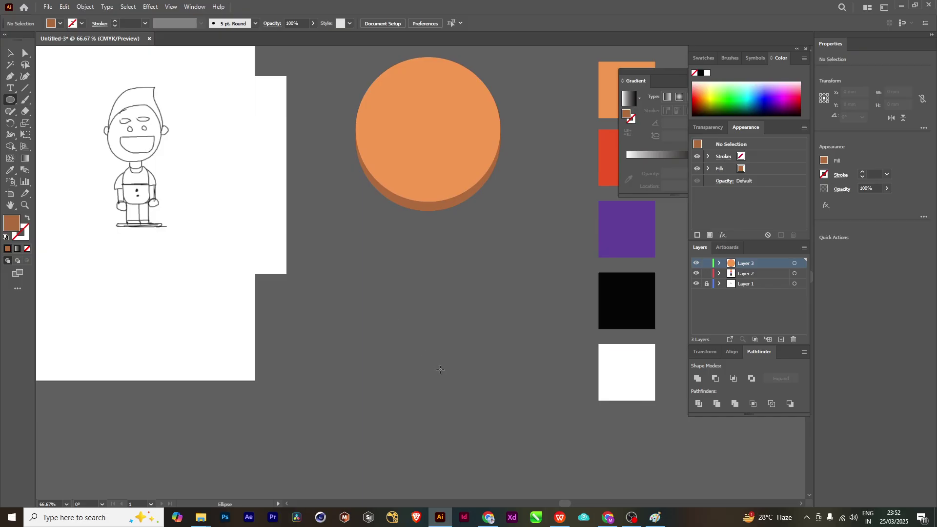
pyautogui.moveTo(453, 372); pyautogui.dragTo(393, 312)
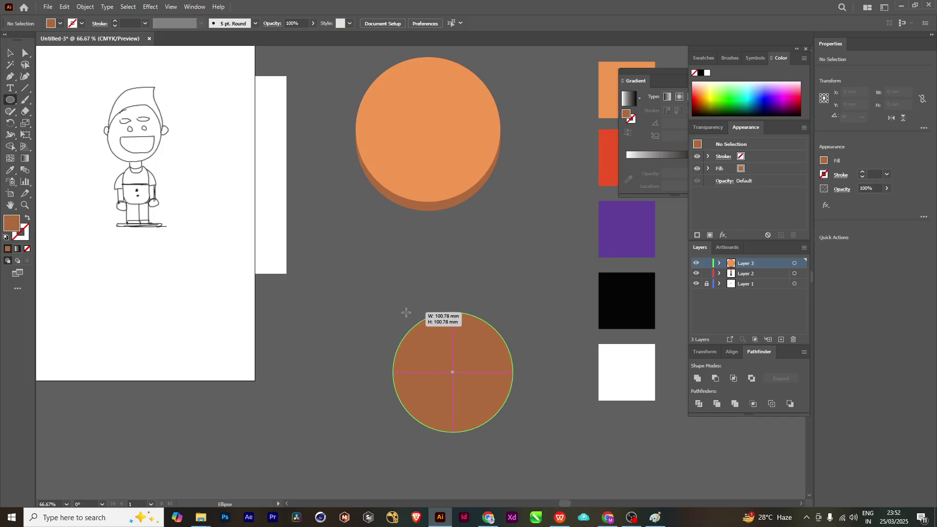
# - Fill the new circle with white FFFFFF and move it so that it sits roughly centred under the head
pyautogui.doubleClick(9, 226)
pyautogui.click(470, 295)
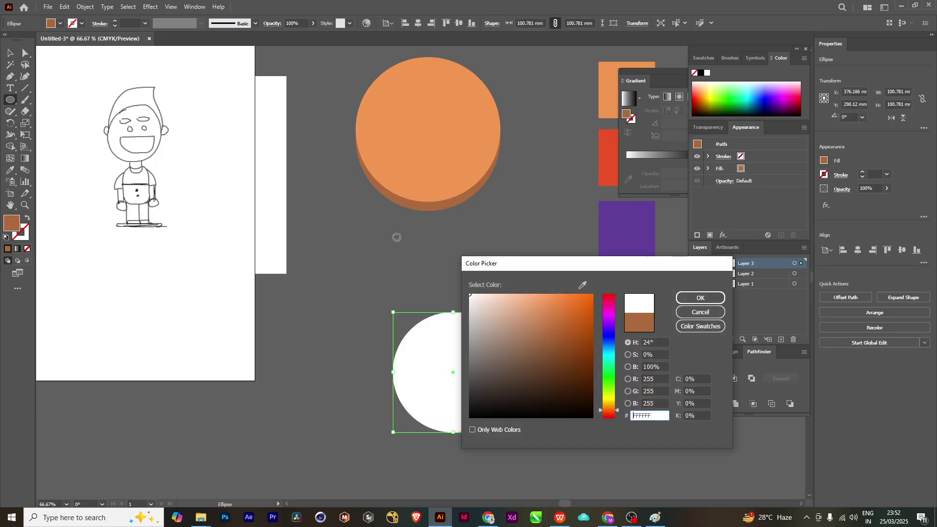
pyautogui.click(693, 298)
pyautogui.press('v')
pyautogui.moveTo(432, 349)
pyautogui.mouseDown()
pyautogui.moveTo(388, 346)
pyautogui.moveTo(422, 337)
pyautogui.mouseUp()
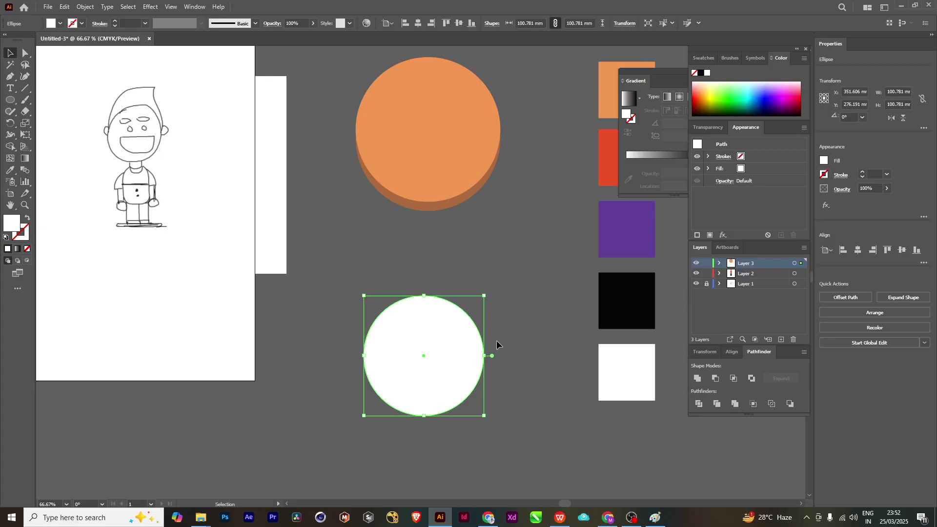
pyautogui.moveTo(431, 329); pyautogui.dragTo(429, 321)
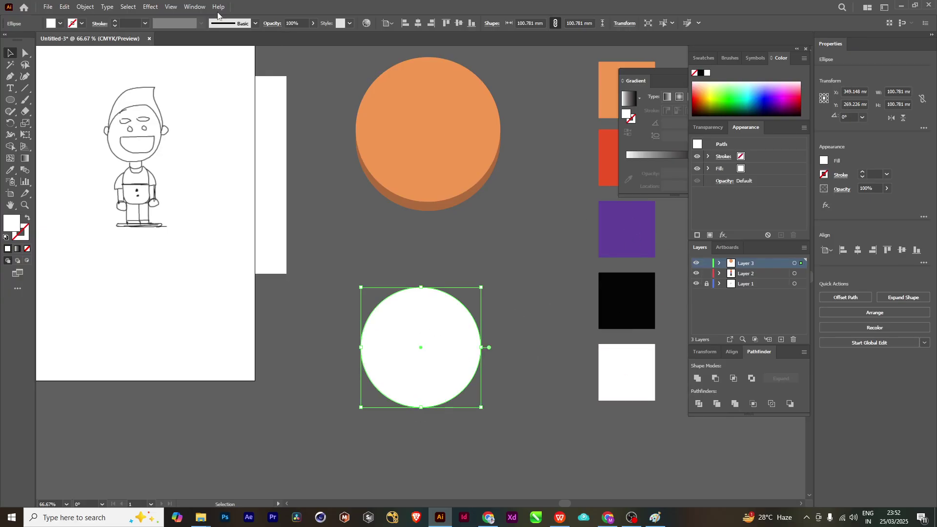
# - Draw a vertical line about 143 mm long through the centre of the white circle, extending past both edges
pyautogui.click(201, 8)
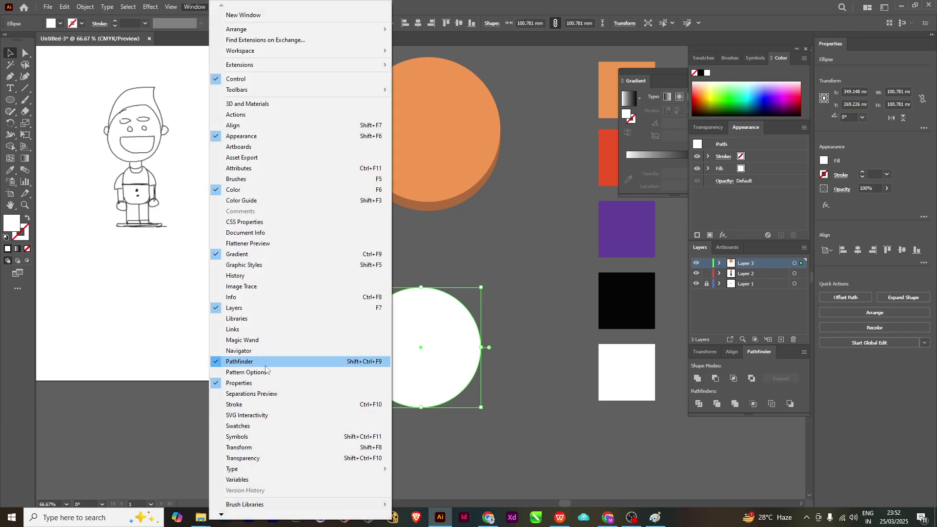
pyautogui.click(759, 353)
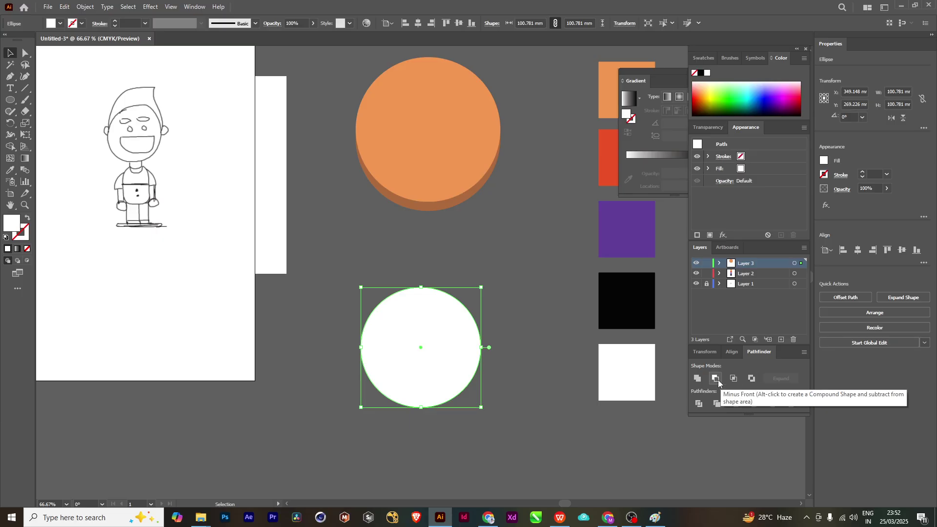
pyautogui.click(25, 90)
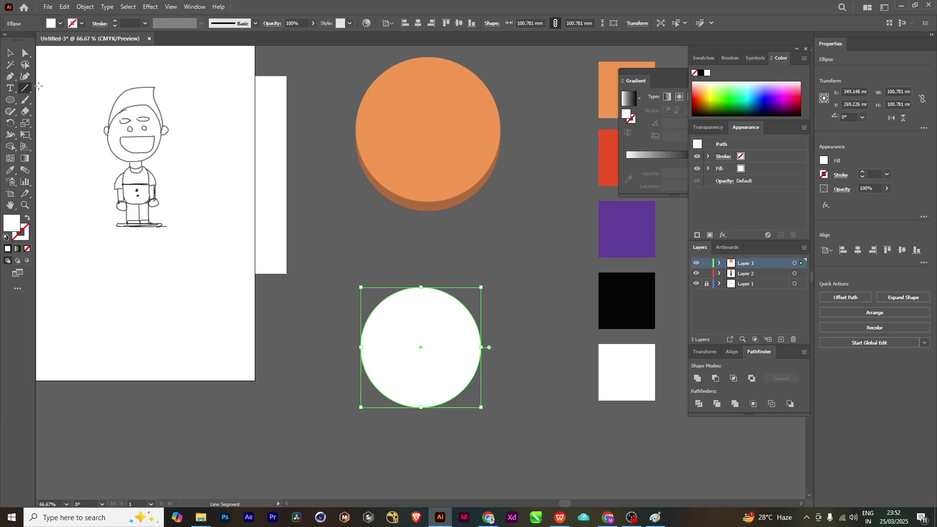
pyautogui.moveTo(418, 250); pyautogui.dragTo(422, 440)
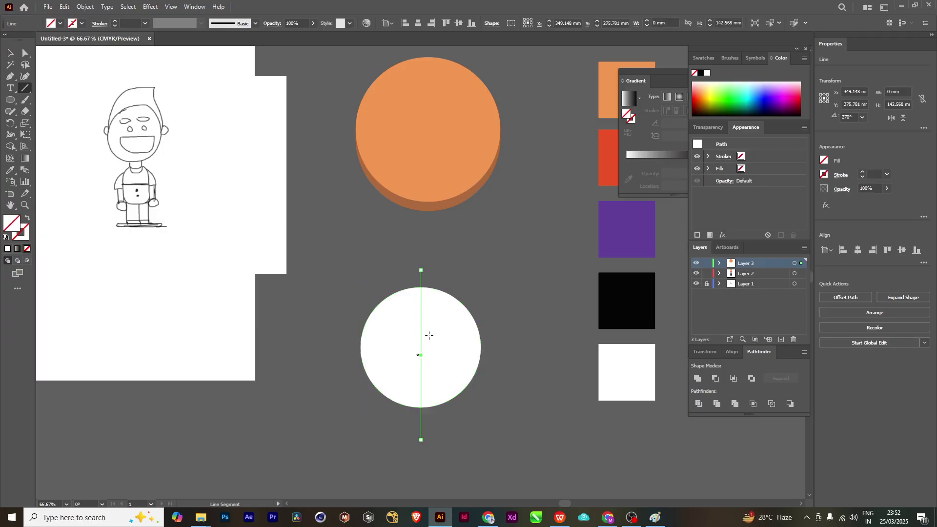
pyautogui.press('v')
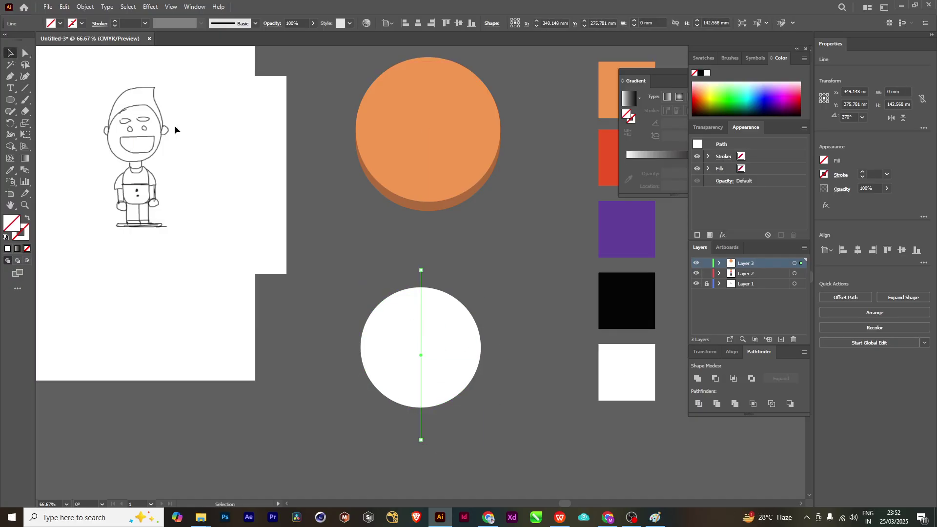
# - Try to cut the white circle with the vertical line using Pathfinder's Minus Front, and undo the attempt
pyautogui.moveTo(483, 432); pyautogui.dragTo(484, 431)
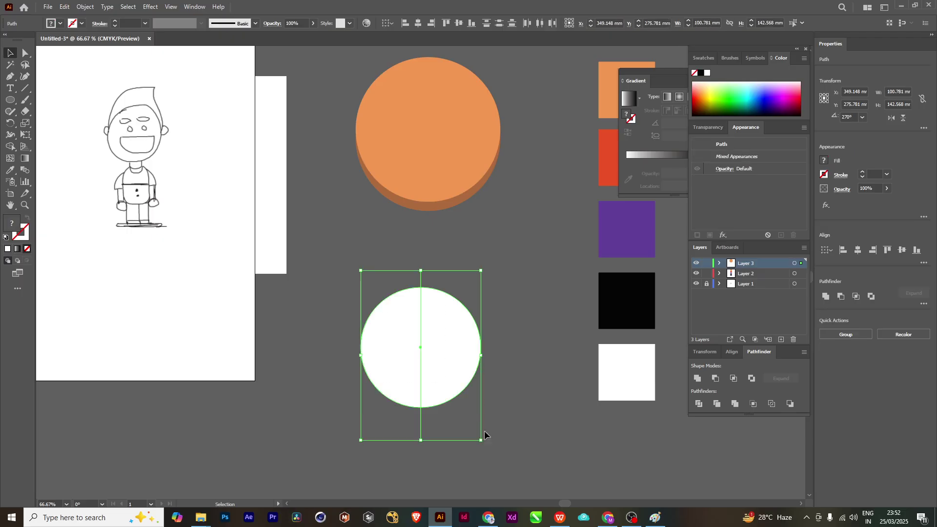
pyautogui.keyDown('shift'); pyautogui.click(396, 336); pyautogui.keyUp('shift')
pyautogui.click(426, 309)
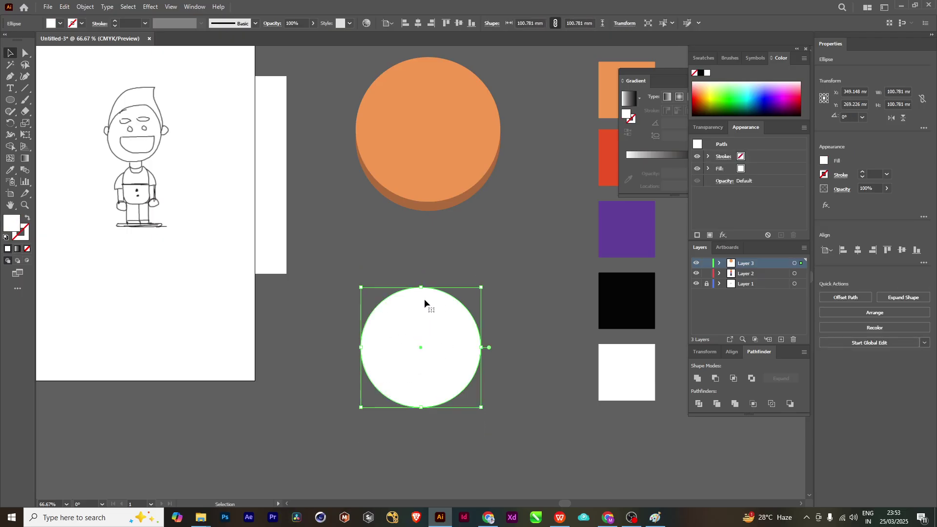
pyautogui.click(393, 247)
pyautogui.click(426, 302)
pyautogui.hotkey('ctrl', 'shift', 'a')
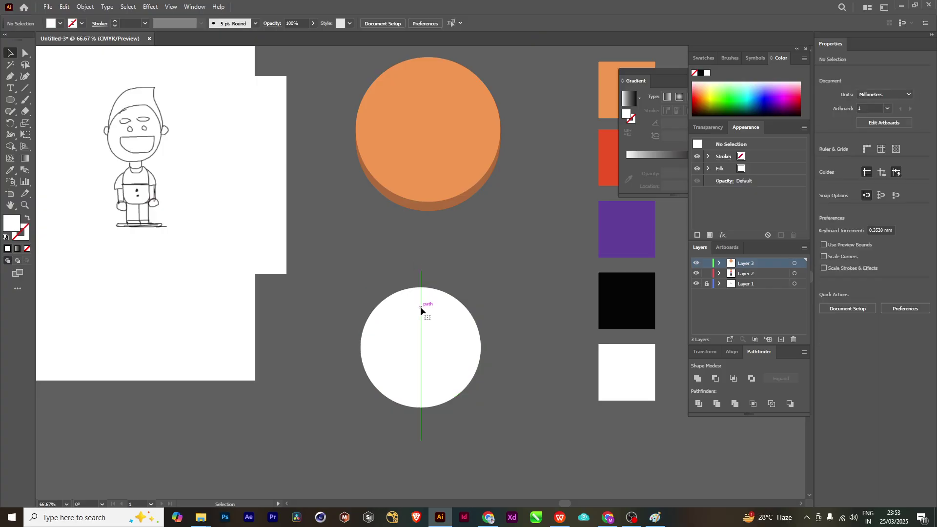
pyautogui.click(420, 309)
pyautogui.hotkey('ctrl', 'a')
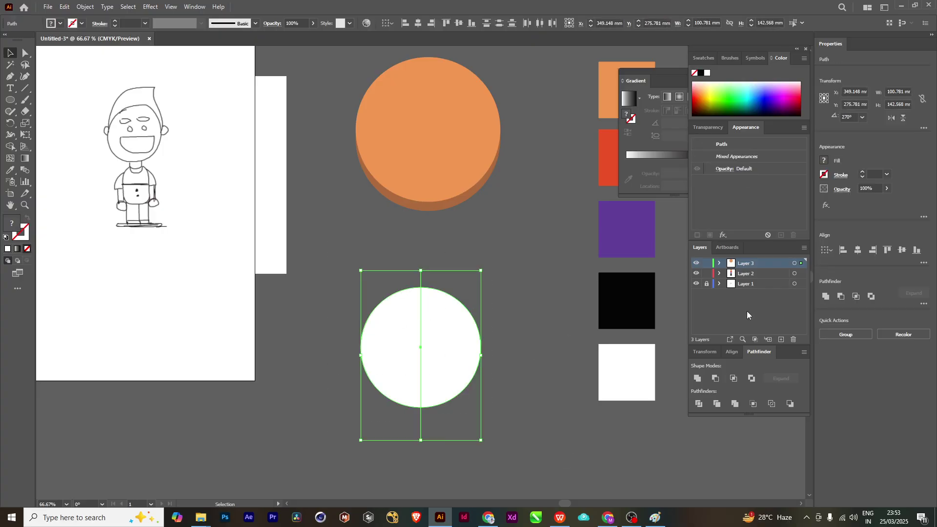
pyautogui.click(715, 379)
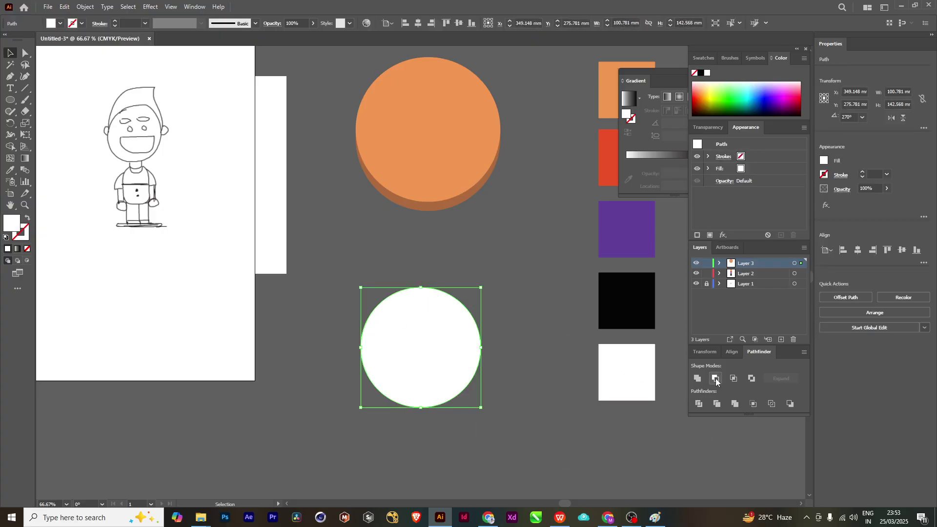
pyautogui.moveTo(462, 353); pyautogui.dragTo(490, 381)
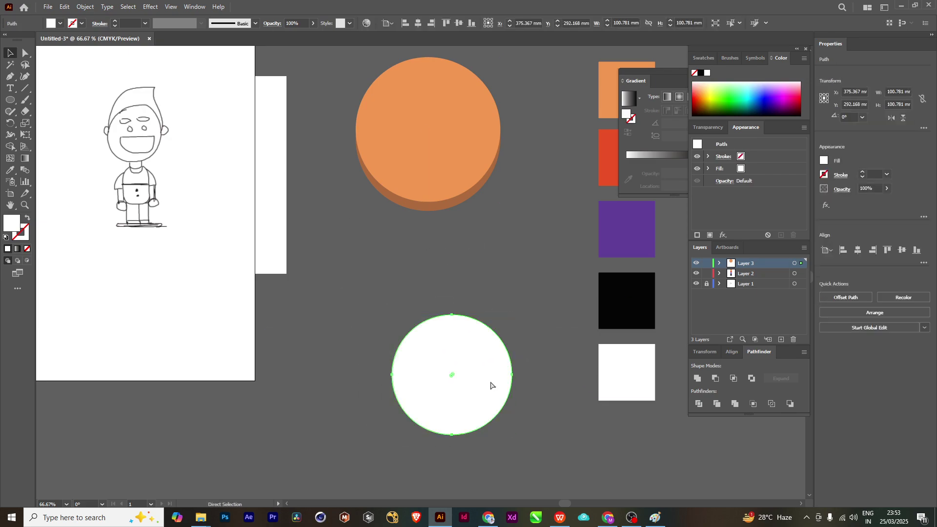
pyautogui.hotkey('ctrl', 'z')
pyautogui.hotkey('ctrl', 'z')
# - Try Pathfinder's Intersect on the white circle and the vertical line, and undo back to the circle without the line
pyautogui.click(734, 379)
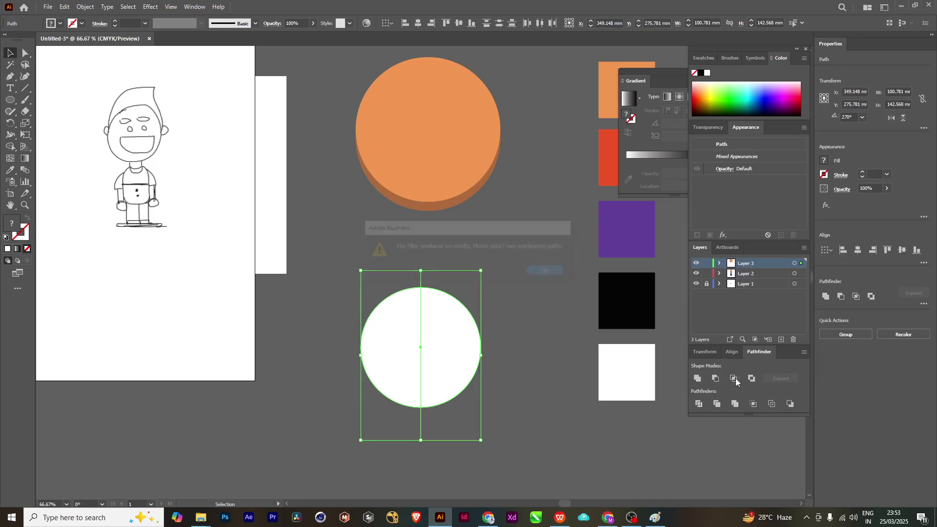
pyautogui.press('Return')
pyautogui.click(487, 282)
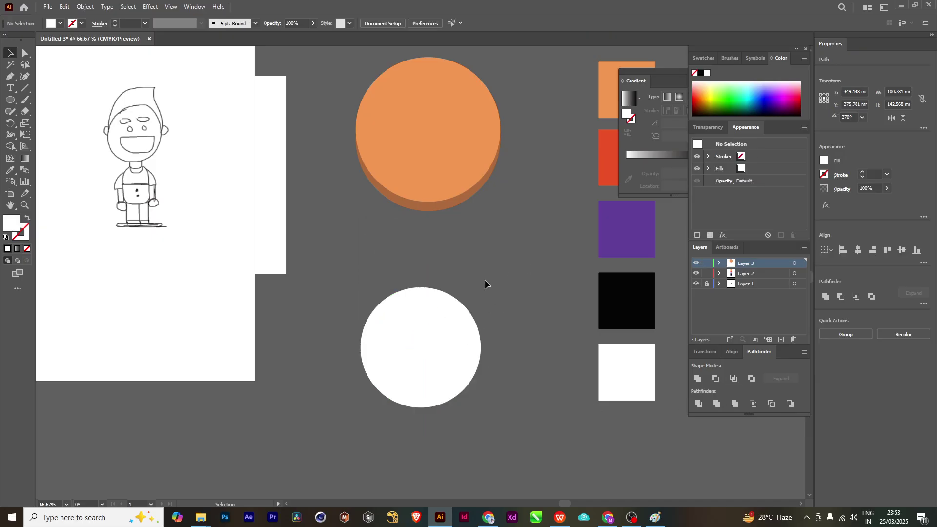
pyautogui.keyDown('ctrl'); pyautogui.click(425, 334); pyautogui.keyUp('ctrl')
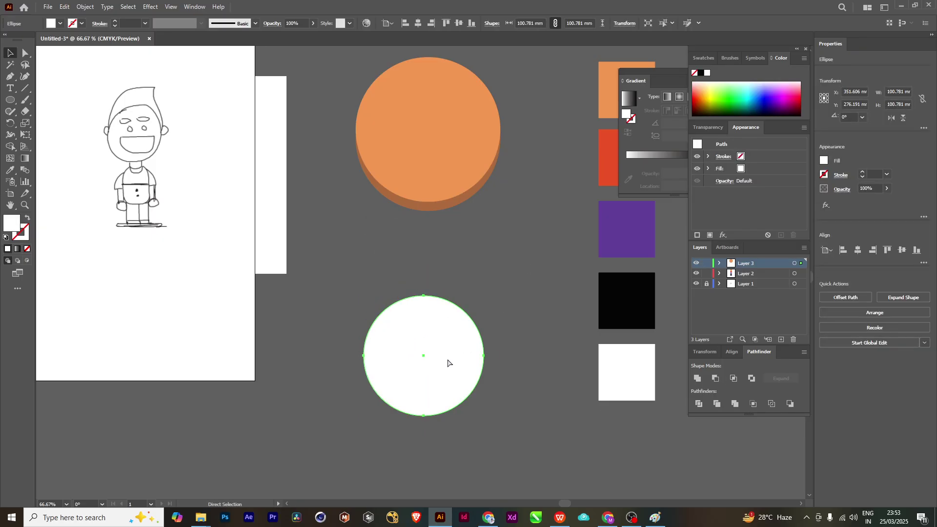
# - Move the white circle slightly up and slice it vertically through its centre with the Knife tool
pyautogui.moveTo(448, 360); pyautogui.dragTo(423, 348)
pyautogui.click(420, 274)
pyautogui.click(398, 336)
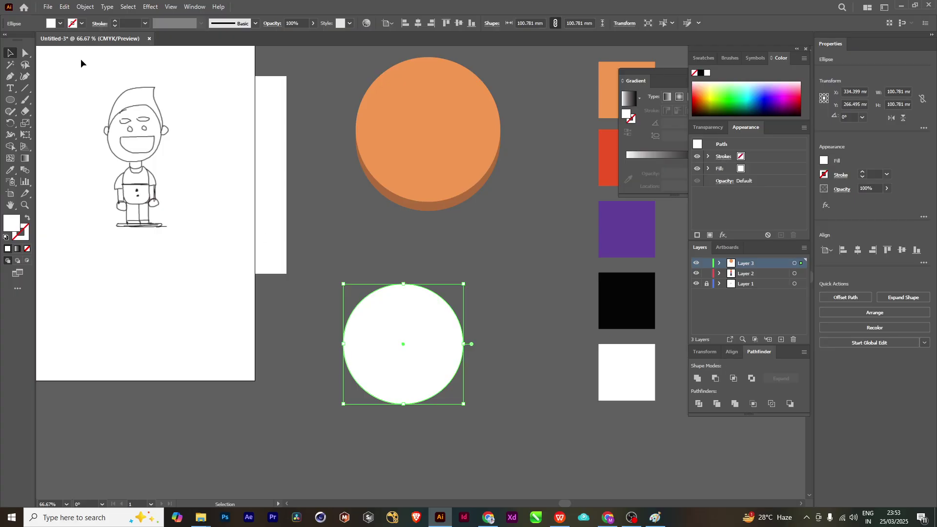
pyautogui.click(25, 117)
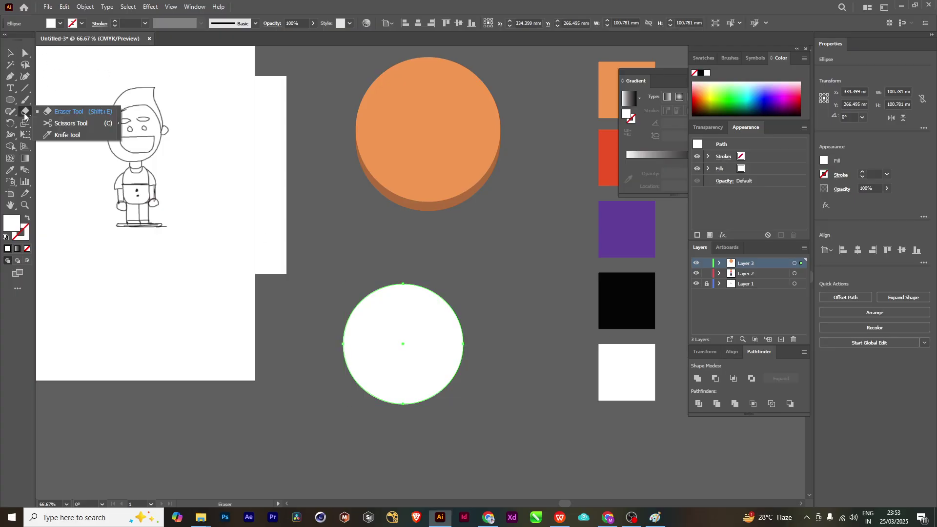
pyautogui.click(69, 135)
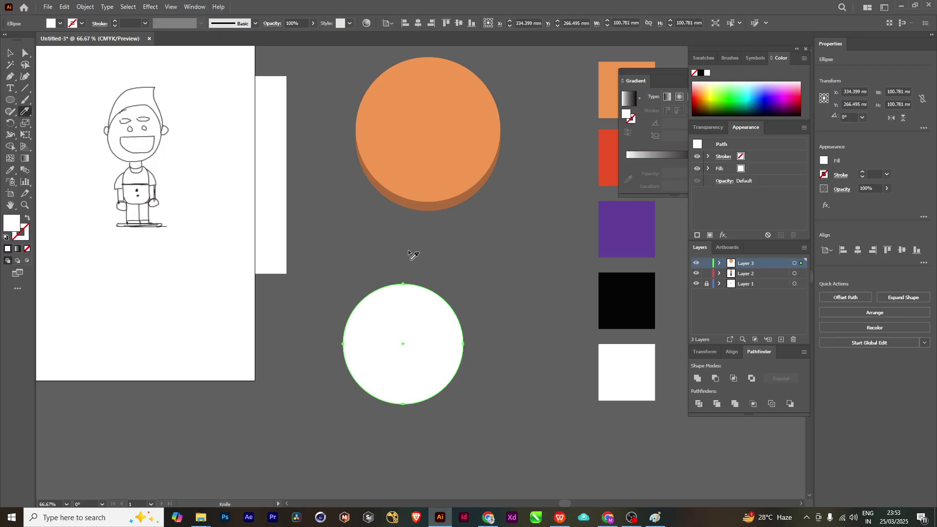
pyautogui.moveTo(400, 238); pyautogui.dragTo(406, 481)
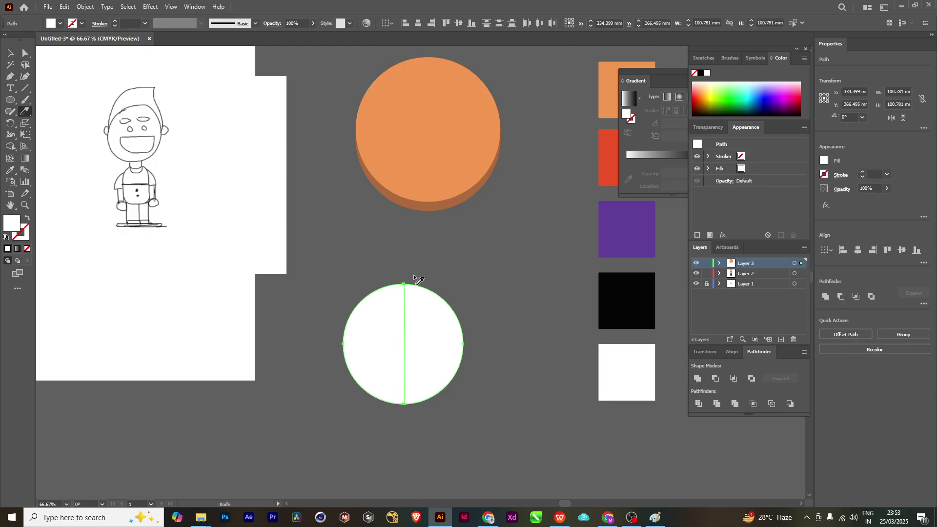
# - Delete the right half of the sliced white circle and the left half as well
pyautogui.click(16, 54)
pyautogui.click(459, 247)
pyautogui.click(432, 322)
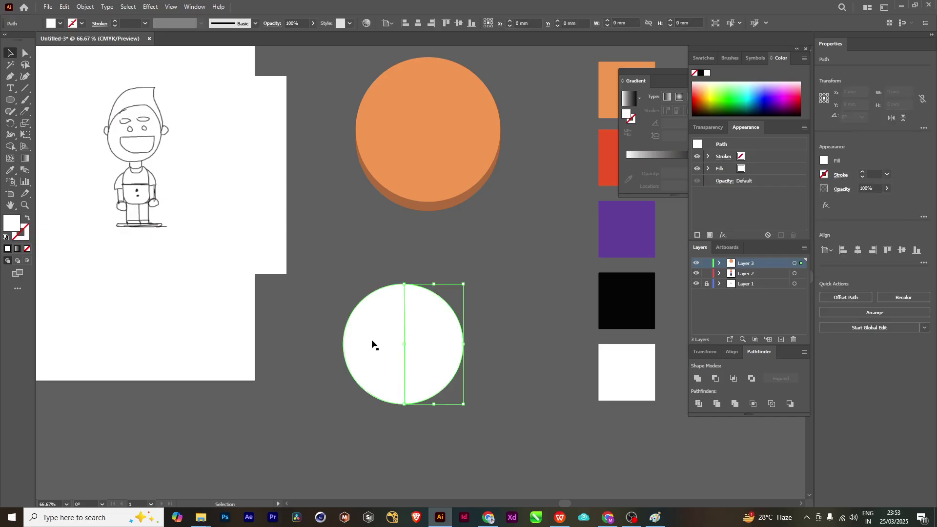
pyautogui.press('Delete')
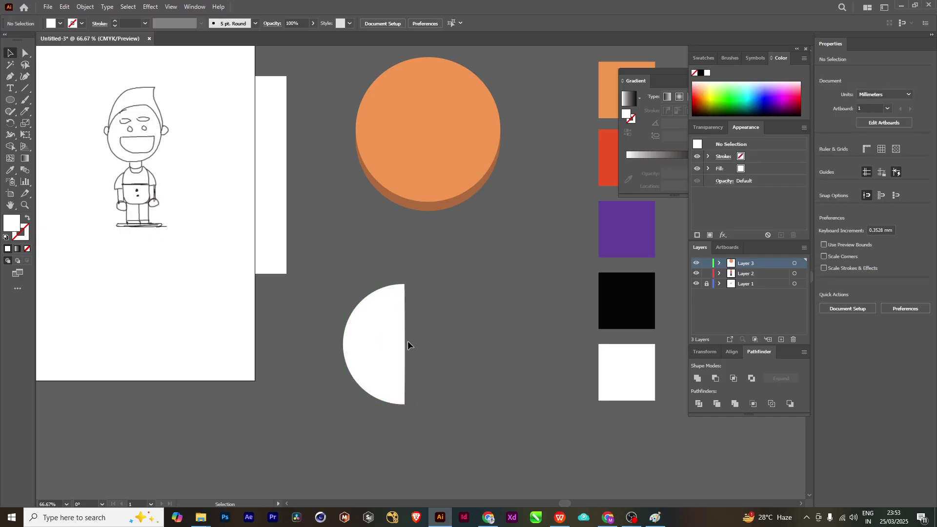
pyautogui.moveTo(396, 343); pyautogui.dragTo(427, 341)
pyautogui.press('Delete')
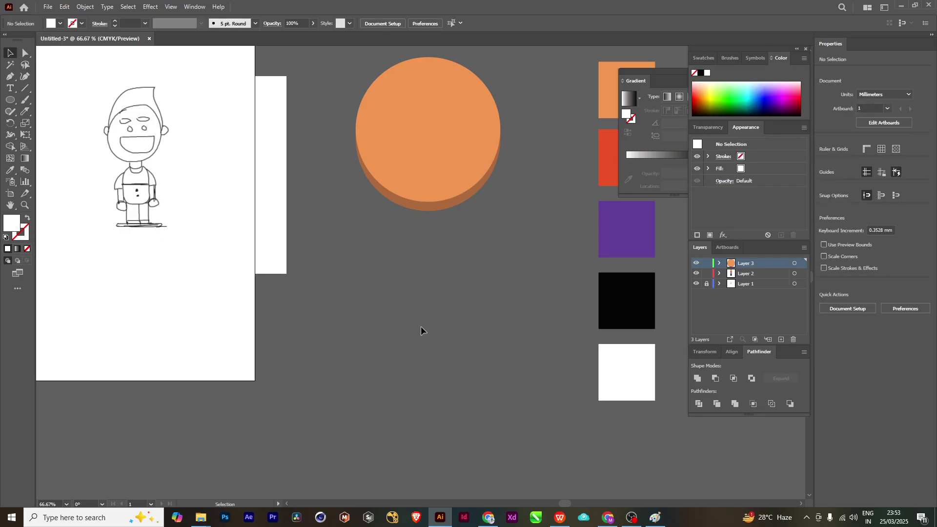
# - Draw a new white circle about 78 mm in diameter below the head and move it slightly up
pyautogui.click(10, 99)
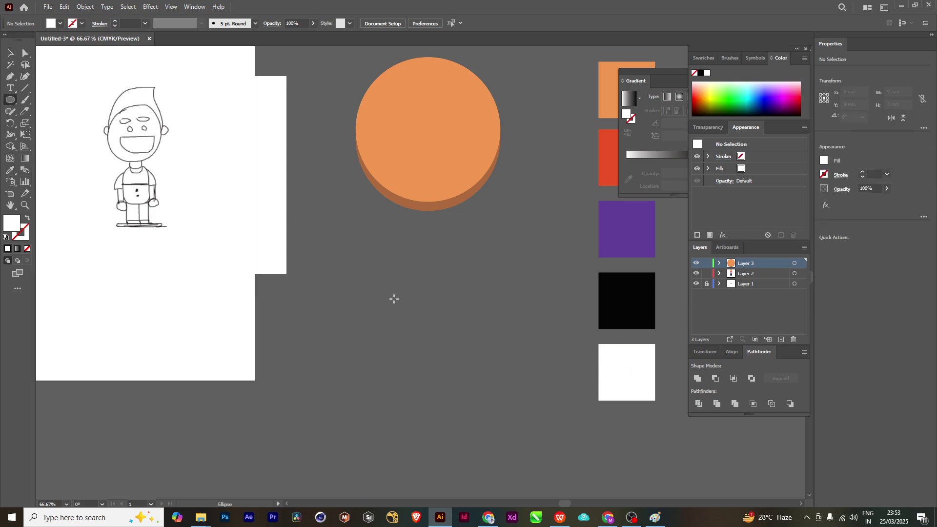
pyautogui.moveTo(449, 358); pyautogui.dragTo(404, 312)
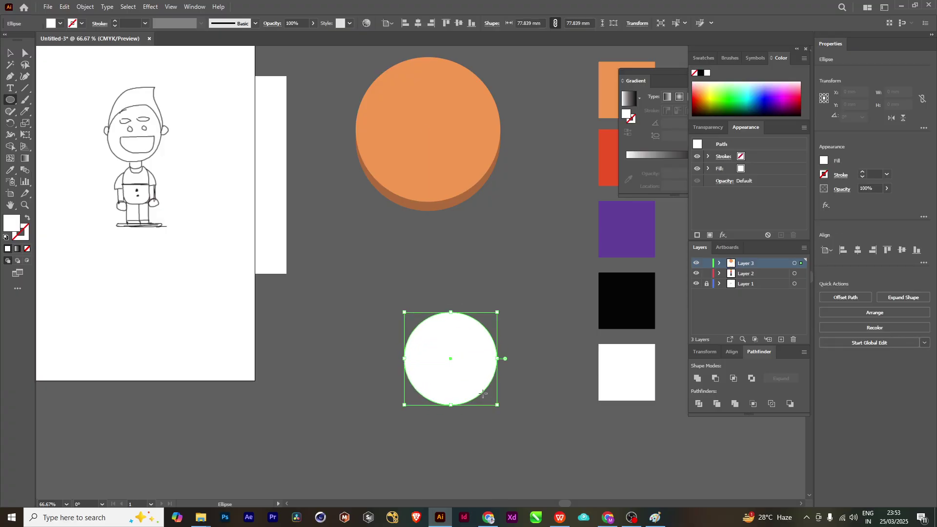
pyautogui.click(10, 52)
pyautogui.moveTo(472, 342)
pyautogui.mouseDown()
pyautogui.moveTo(454, 312)
pyautogui.moveTo(467, 325)
pyautogui.mouseUp()
pyautogui.scroll(1, 408, 340)
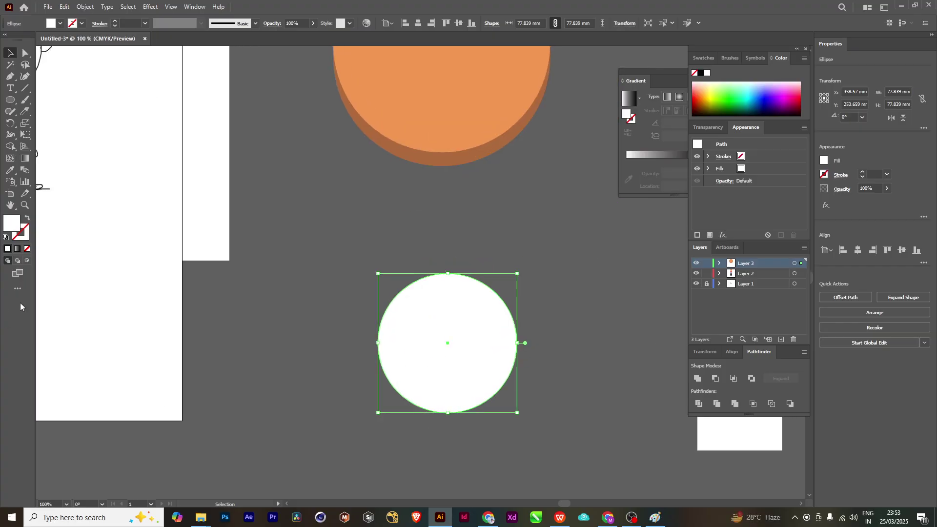
# - Undo a first Knife cut and the circle's last move, and slice the white circle vertically near its centre with the Knife
pyautogui.moveTo(25, 111); pyautogui.dragTo(68, 139)
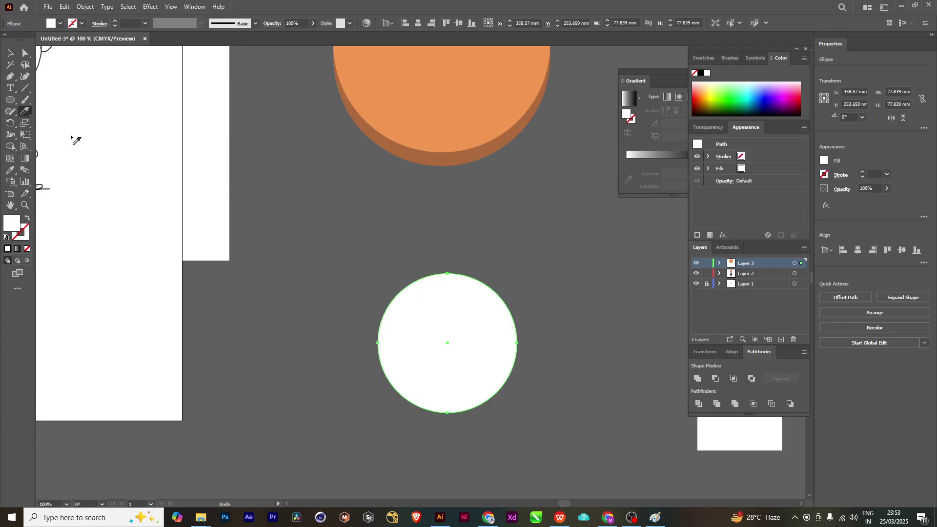
pyautogui.moveTo(447, 241)
pyautogui.mouseDown()
pyautogui.moveTo(442, 496)
pyautogui.moveTo(457, 217)
pyautogui.mouseUp()
pyautogui.hotkey('ctrl', 'z')
pyautogui.hotkey('ctrl', 'z')
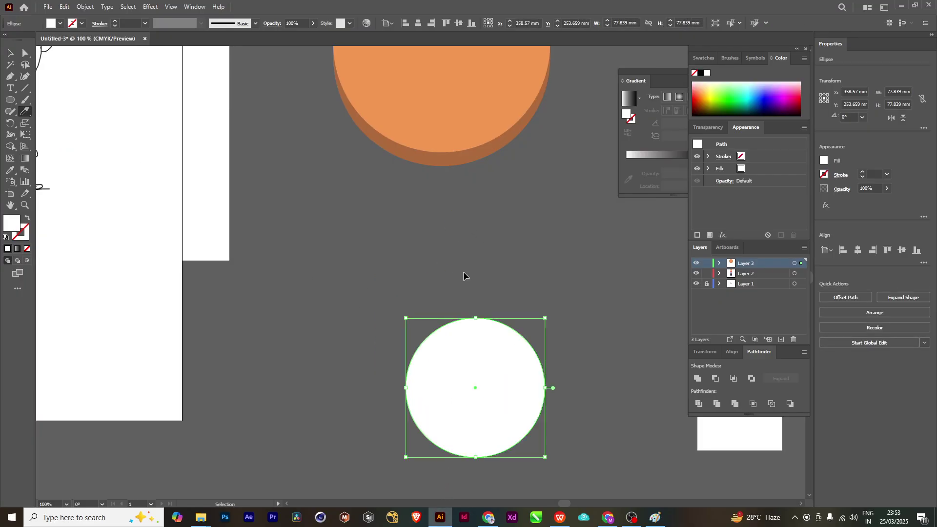
pyautogui.moveTo(474, 282); pyautogui.dragTo(480, 500)
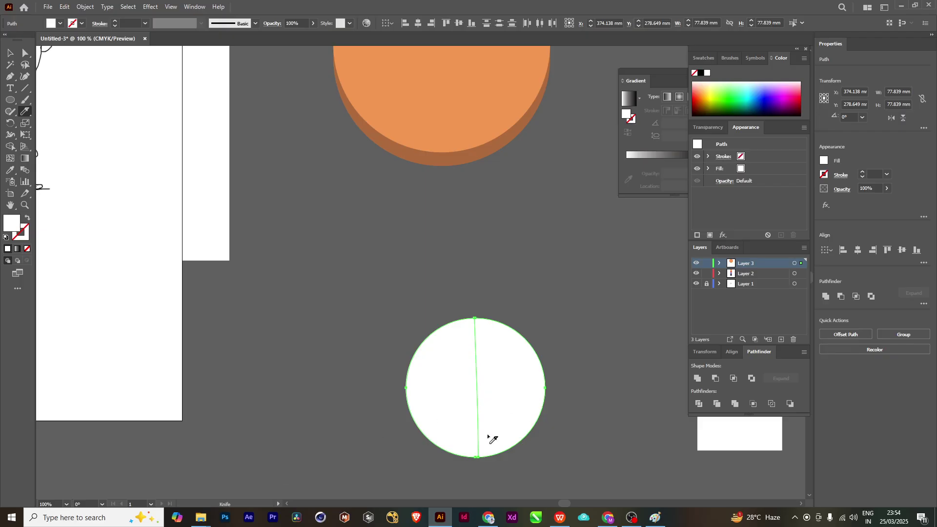
# - Move the sliced circle up under the head and delete its right half
pyautogui.click(10, 52)
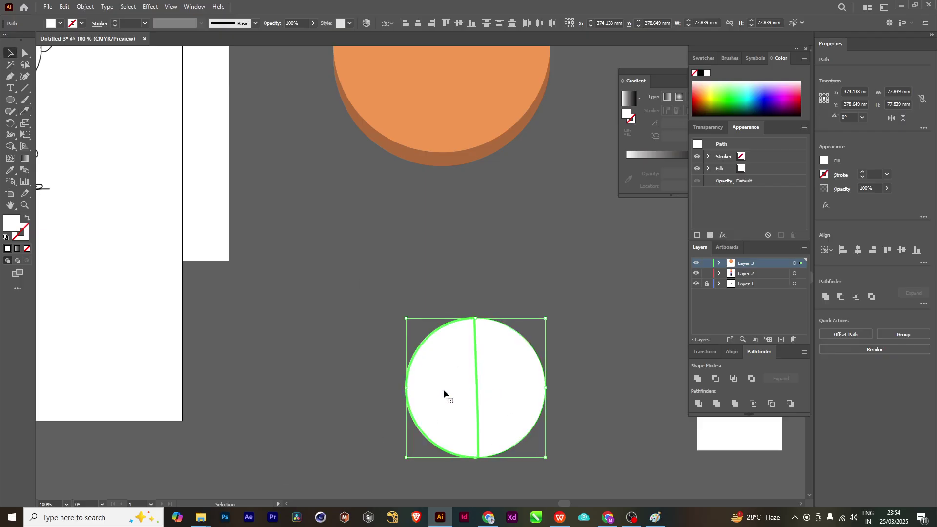
pyautogui.moveTo(443, 390); pyautogui.dragTo(387, 325)
pyautogui.click(502, 291)
pyautogui.click(481, 351)
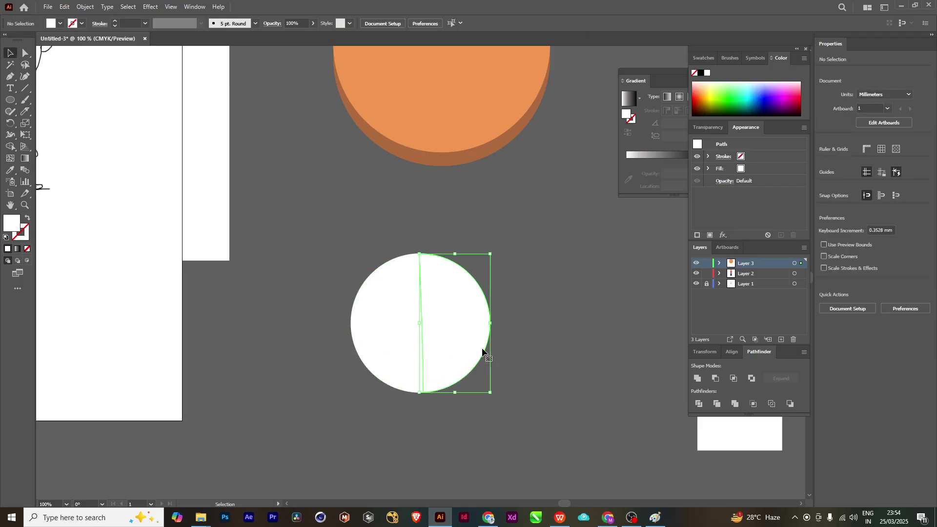
pyautogui.press('Delete')
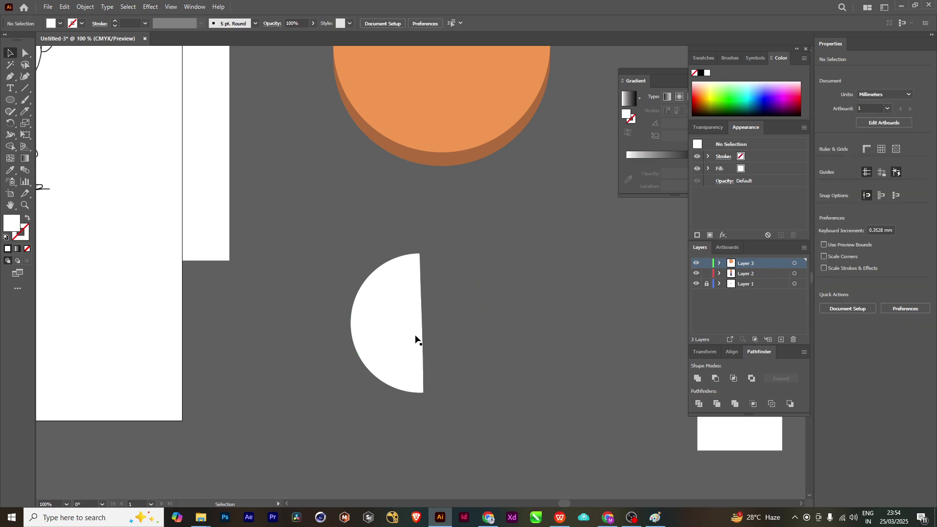
# - Rotate the remaining white half circle about a quarter turn so that its flat edge faces up
pyautogui.click(418, 339)
pyautogui.scroll(2, 450, 289)
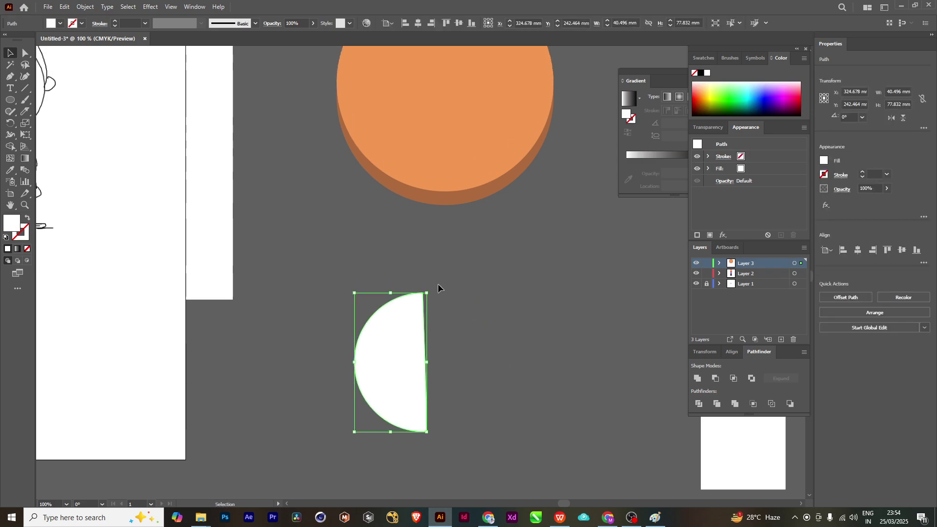
pyautogui.click(437, 284)
pyautogui.click(414, 307)
pyautogui.scroll(-5, 358, 222)
pyautogui.scroll(5, 485, 285)
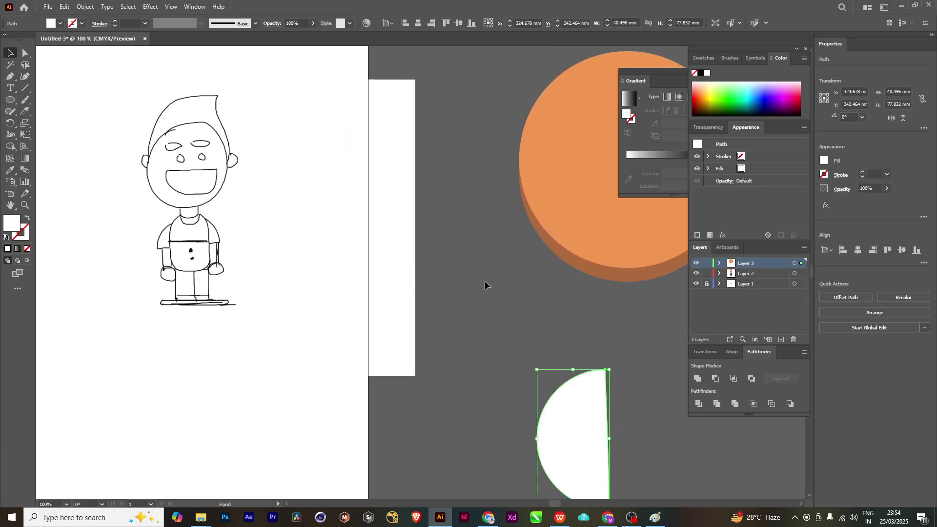
pyautogui.scroll(-2, 491, 320)
pyautogui.hscroll(2, 491, 320)
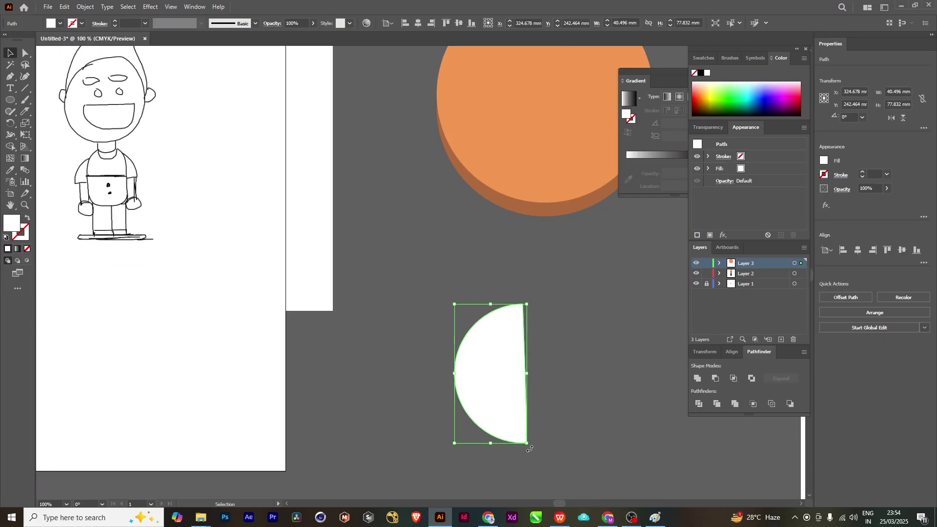
pyautogui.moveTo(529, 448); pyautogui.dragTo(587, 324)
pyautogui.click(575, 318)
pyautogui.click(496, 394)
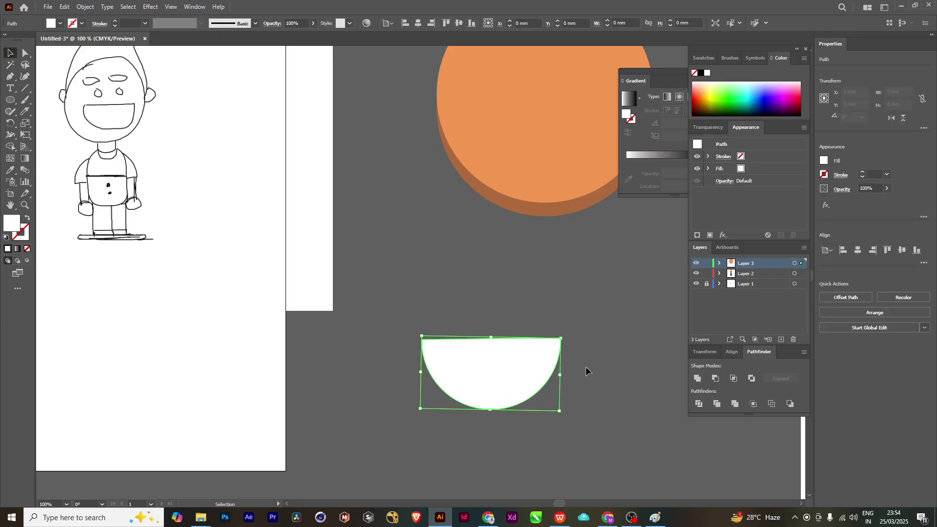
# - Delete the rotated white half circle below the head
pyautogui.click(535, 316)
pyautogui.click(543, 364)
pyautogui.press('Delete')
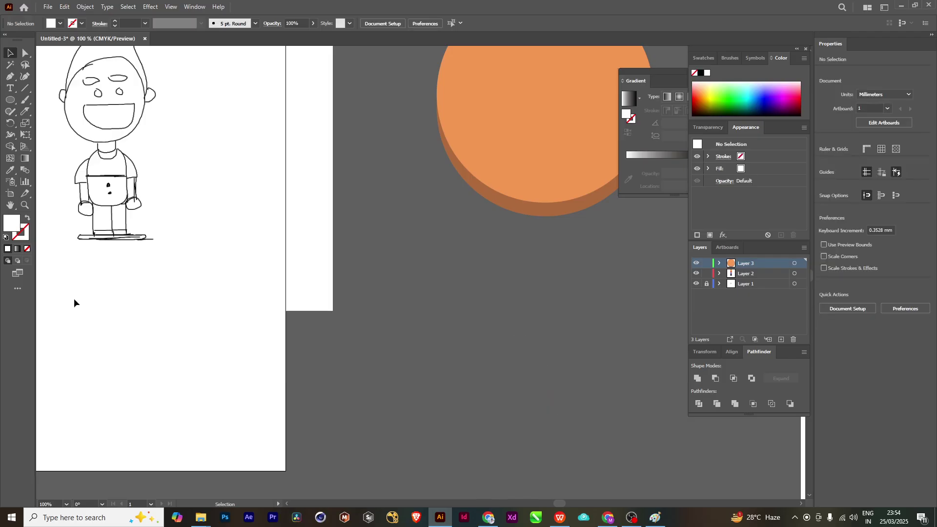
# - Draw a white circle about 61 mm in diameter in the empty area below the head
pyautogui.click(9, 100)
pyautogui.moveTo(515, 358); pyautogui.dragTo(467, 304)
pyautogui.hscroll(2, 537, 400)
pyautogui.scroll(-1, 536, 400)
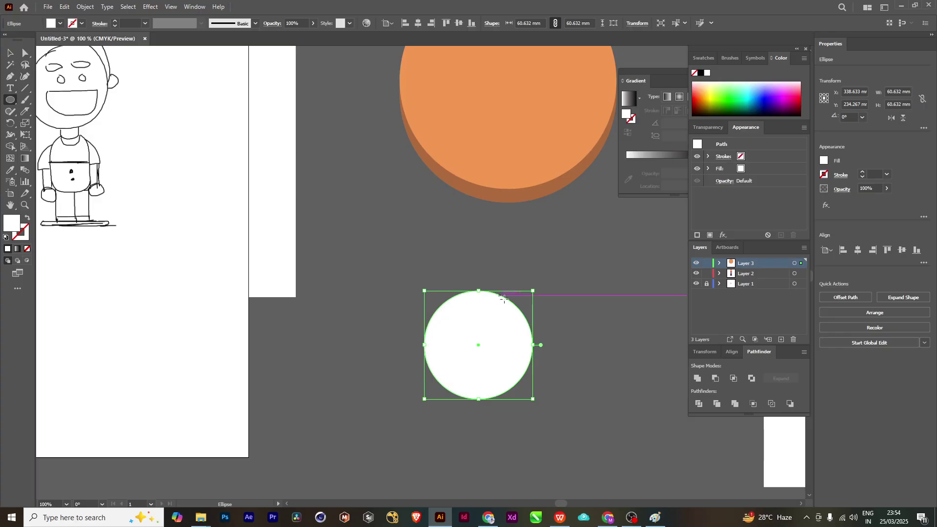
pyautogui.hscroll(1, 546, 320)
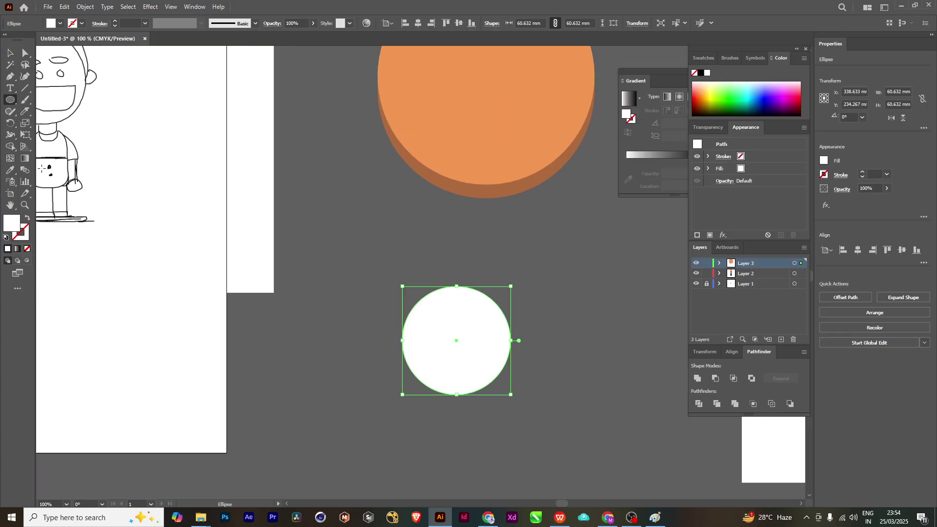
# - Draw a rectangle about 63 by 92 mm covering the right half of the white circle, with its edge on the circle's centre
pyautogui.click(10, 106)
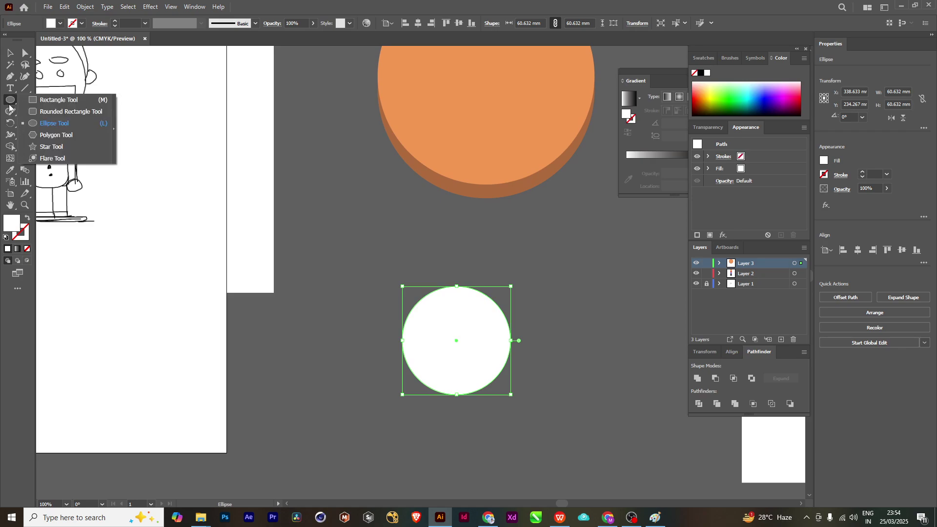
pyautogui.click(51, 101)
pyautogui.moveTo(569, 260); pyautogui.dragTo(456, 423)
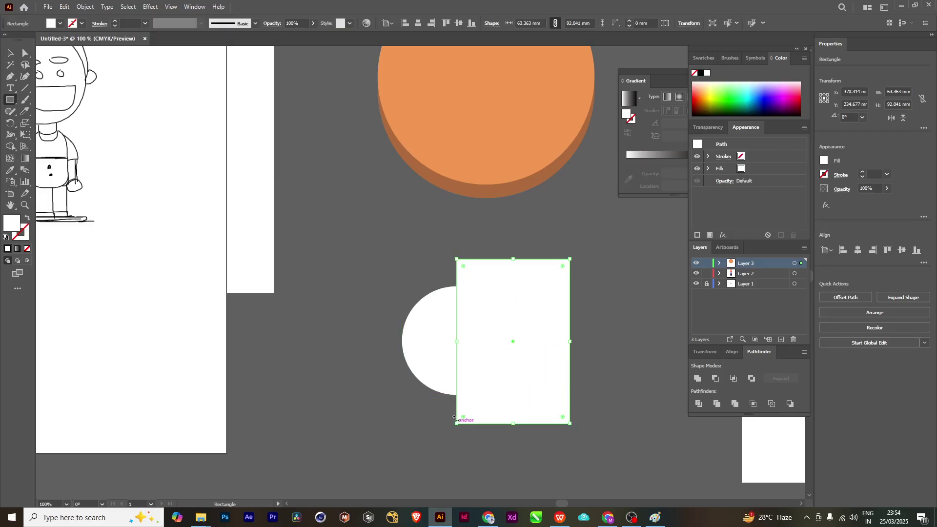
# - Fill the rectangle with dark brown 56290A to set it apart from the white circle
pyautogui.doubleClick(13, 224)
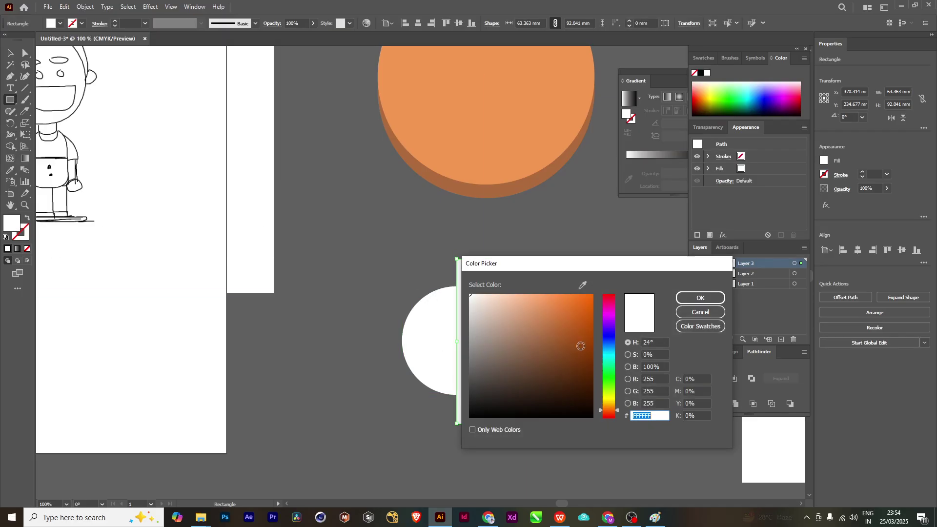
pyautogui.write('FF7212')
pyautogui.click(578, 375)
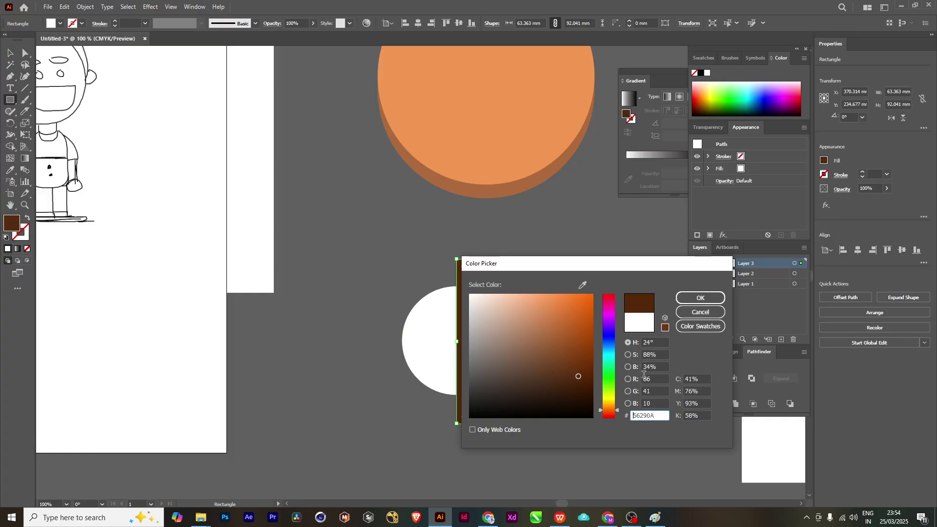
pyautogui.click(700, 298)
# - Select the brown rectangle together with the white circle and combine them with Pathfinder's Intersect
pyautogui.press('v')
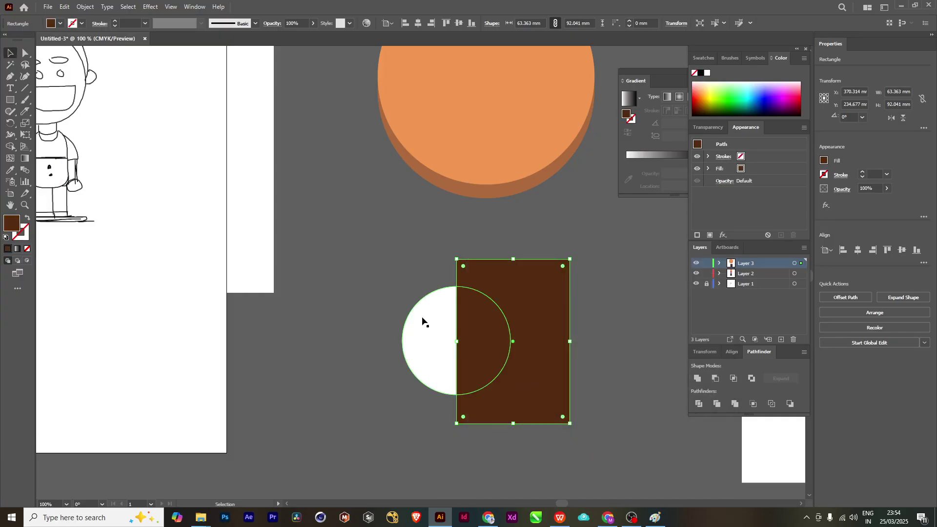
pyautogui.keyDown('shift'); pyautogui.click(425, 320); pyautogui.keyUp('shift')
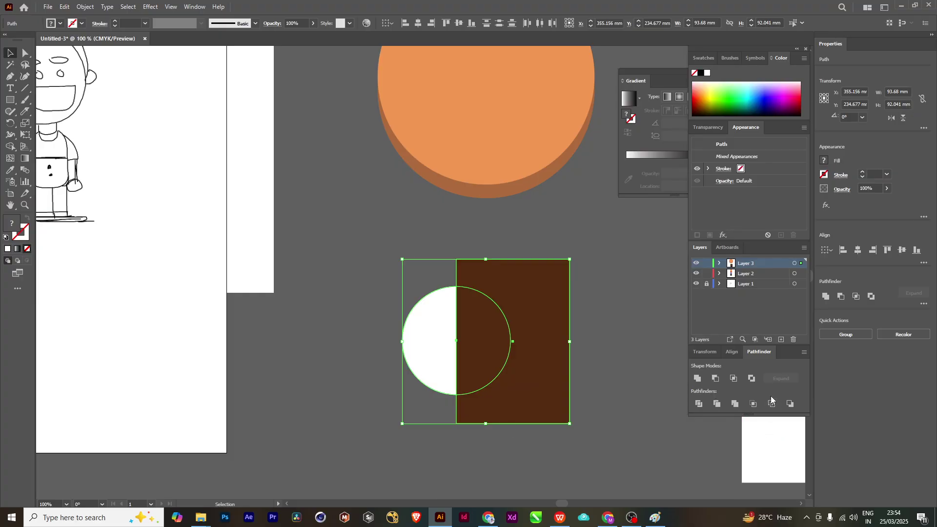
pyautogui.click(734, 380)
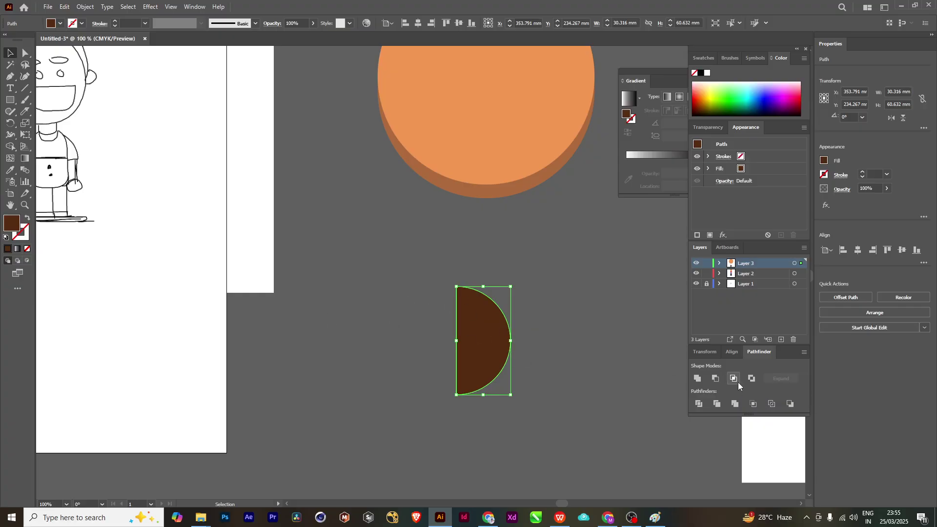
# - Change the half circle's fill to white FFFFFF
pyautogui.doubleClick(11, 222)
pyautogui.write('ffffff')
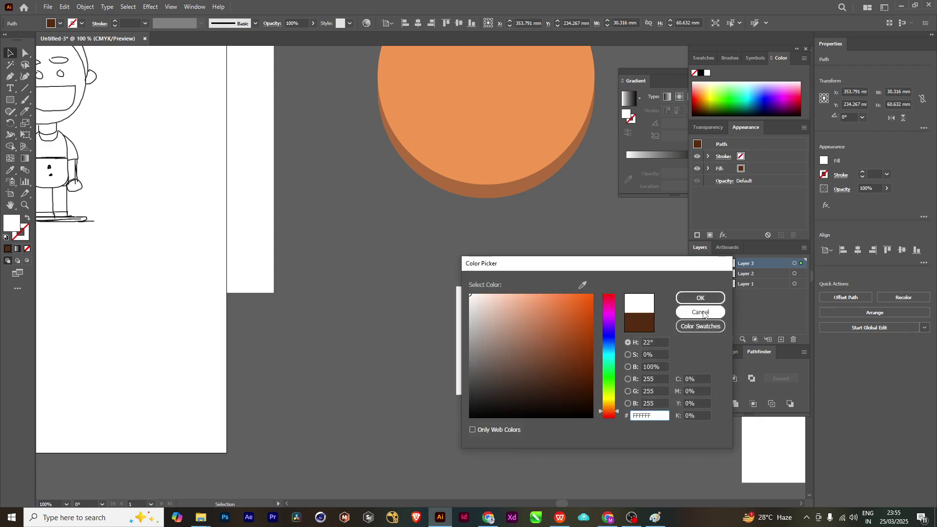
pyautogui.press('Return')
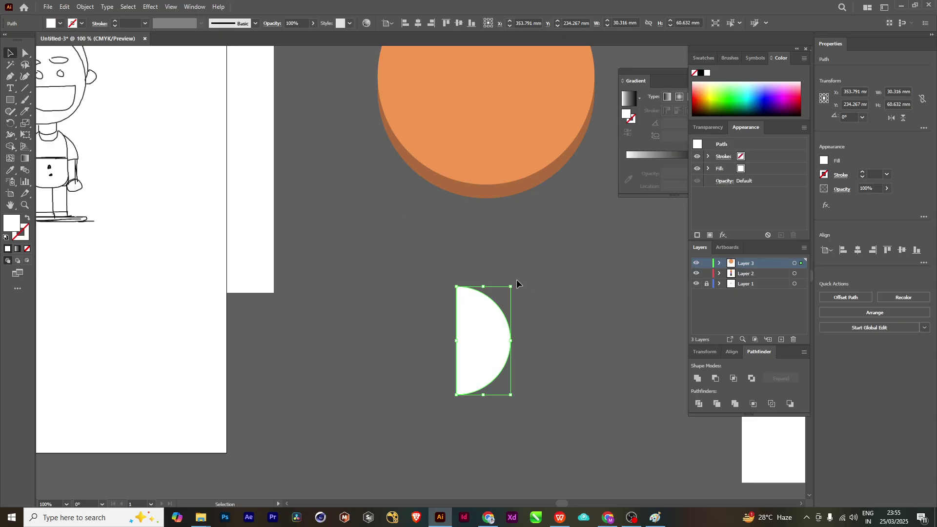
# - Rotate the white half circle to 270° with its flat edge up and move it onto the lower part of the orange head
pyautogui.moveTo(515, 282); pyautogui.dragTo(585, 391)
pyautogui.hotkey('ctrl', 'z')
pyautogui.moveTo(517, 284); pyautogui.dragTo(554, 371)
pyautogui.scroll(5, 548, 271)
pyautogui.moveTo(502, 472); pyautogui.dragTo(498, 244)
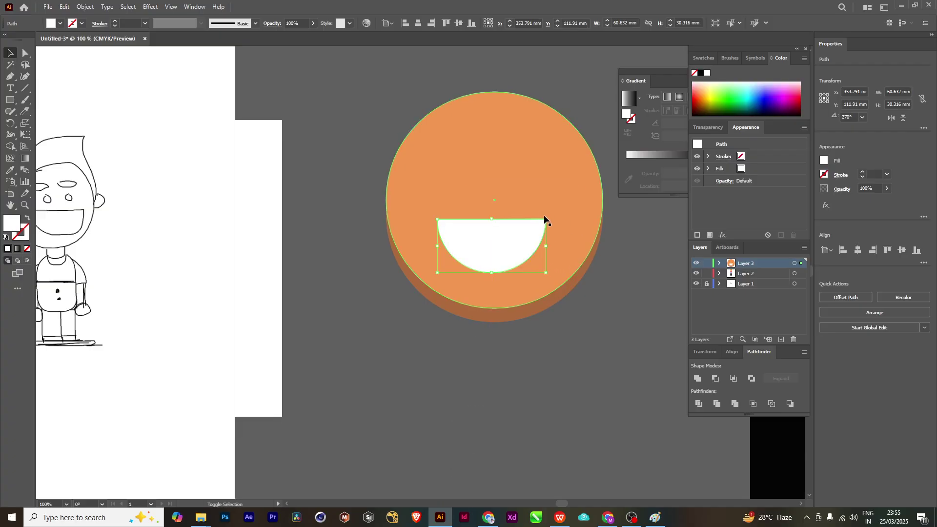
pyautogui.moveTo(546, 219)
pyautogui.mouseDown()
pyautogui.moveTo(552, 213)
pyautogui.moveTo(546, 219)
pyautogui.mouseUp()
pyautogui.click(521, 239)
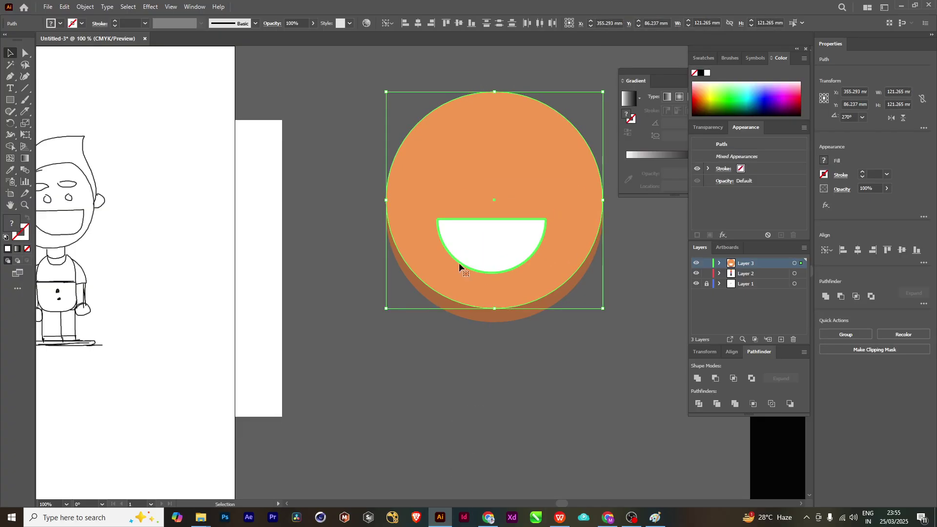
pyautogui.hotkey('ctrl', 'shift', 'a')
pyautogui.hotkey('ctrl', 'z')
pyautogui.click(571, 254)
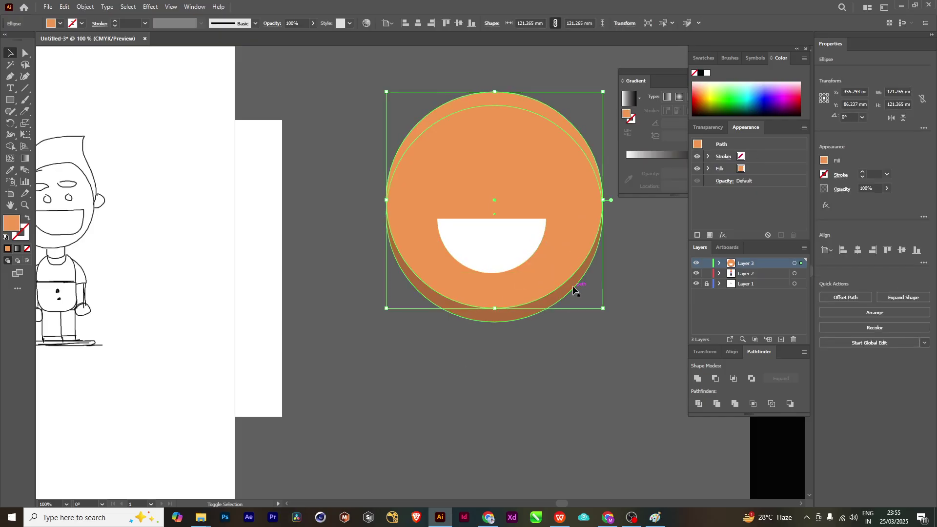
pyautogui.keyDown('shift'); pyautogui.click(572, 286); pyautogui.keyUp('shift')
pyautogui.click(523, 393)
pyautogui.click(547, 289)
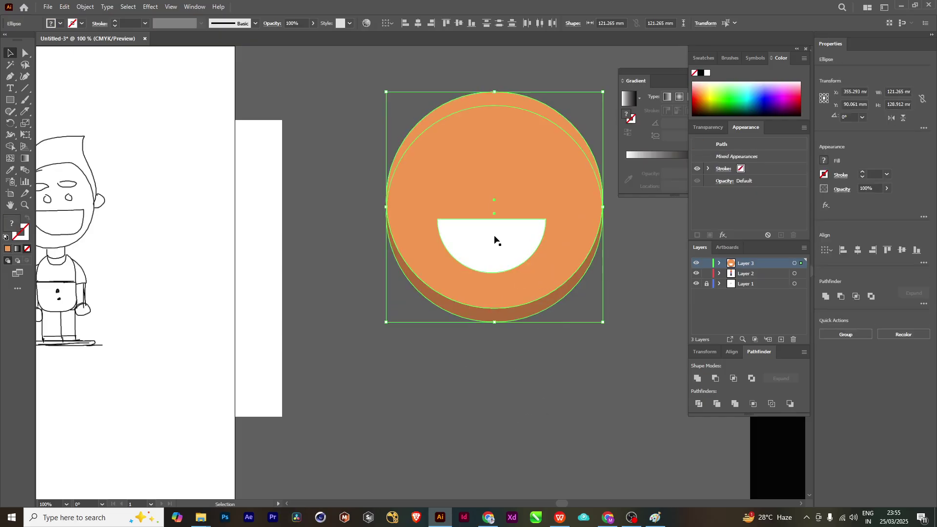
# - Move the white half circle to the empty area below the head, and group the orange circle with its brown shadow circle
pyautogui.click(496, 241)
pyautogui.moveTo(488, 257); pyautogui.dragTo(489, 440)
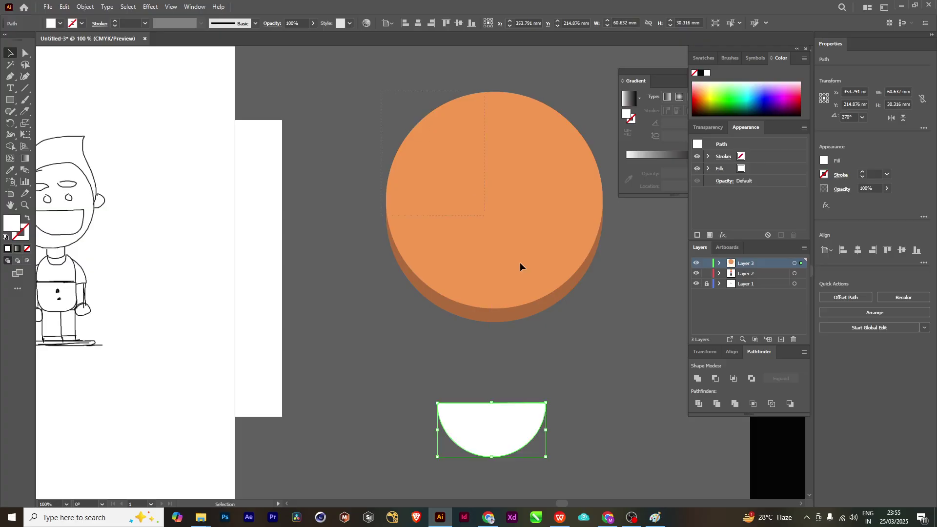
pyautogui.click(537, 288)
pyautogui.keyDown('shift'); pyautogui.click(560, 312); pyautogui.keyUp('shift')
pyautogui.click(371, 166)
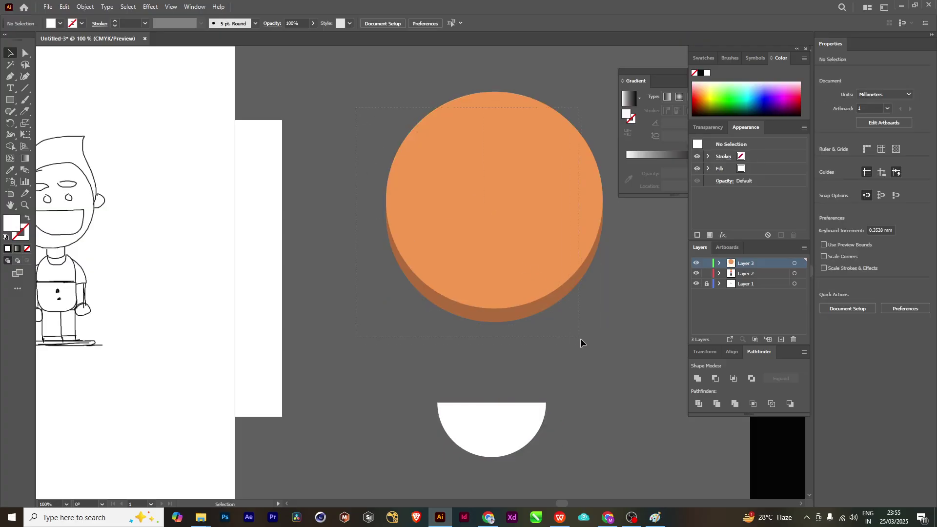
pyautogui.moveTo(580, 341); pyautogui.dragTo(603, 347)
pyautogui.hotkey('ctrl', 'g')
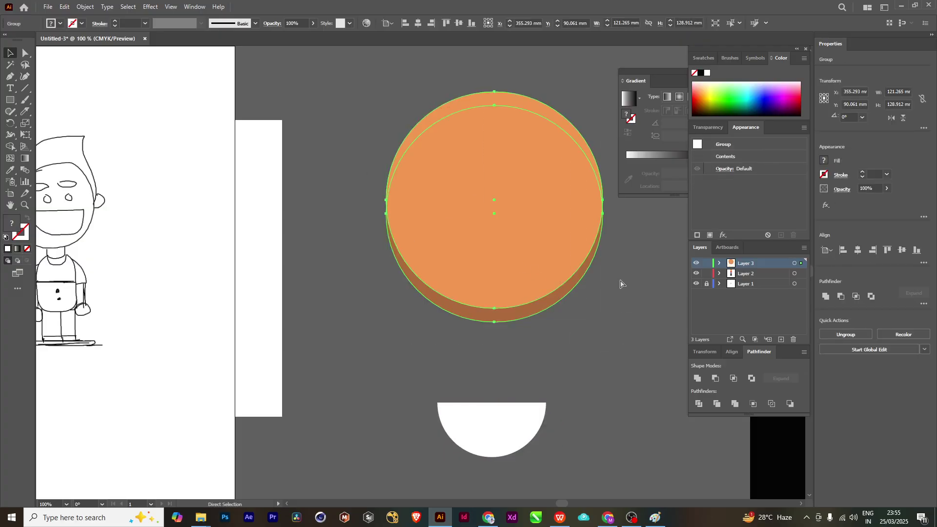
# - Centre the grouped head above the white half circle and put the half circle back on the head's lower part
pyautogui.moveTo(494, 206); pyautogui.dragTo(491, 242)
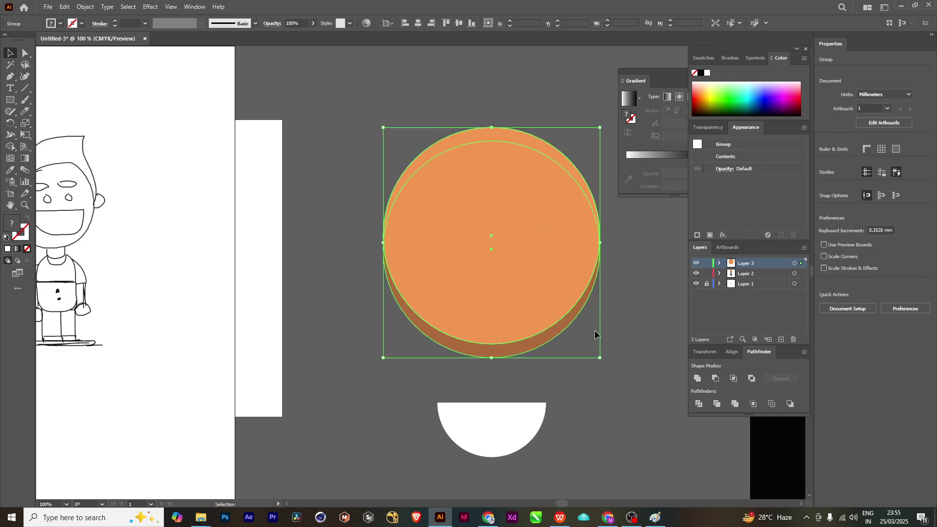
pyautogui.click(469, 443)
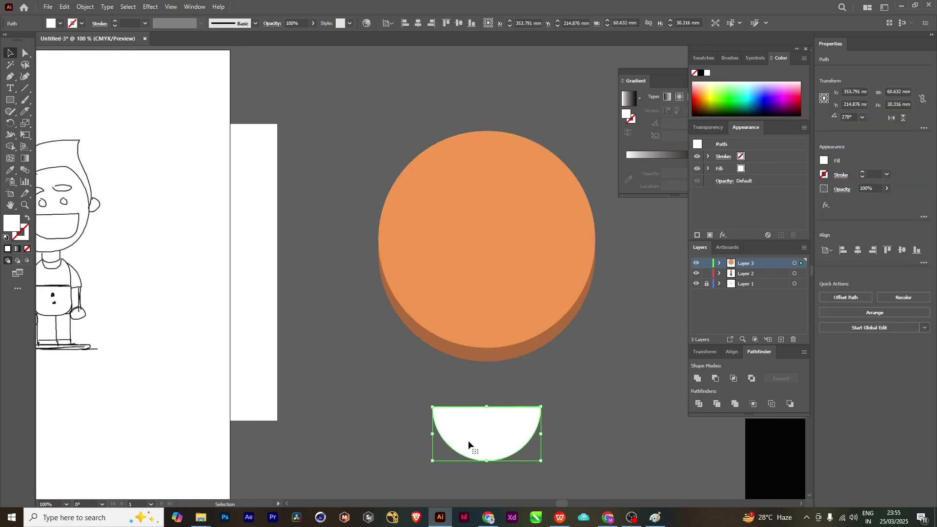
pyautogui.moveTo(469, 443); pyautogui.dragTo(466, 289)
pyautogui.moveTo(471, 287); pyautogui.dragTo(469, 286)
# - Enlarge the white half-circle mouth proportionally from its centre to about 73 by 36 mm
pyautogui.moveTo(540, 256); pyautogui.dragTo(552, 251)
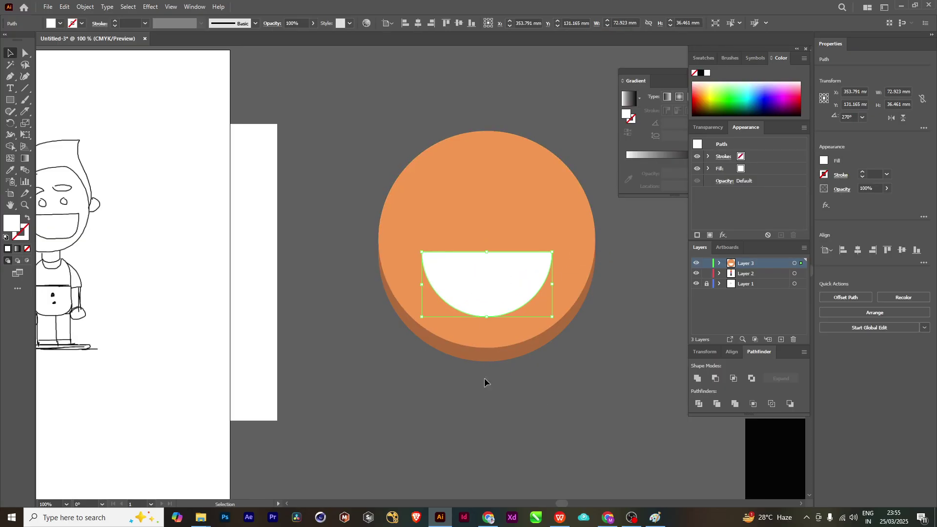
pyautogui.scroll(-3, 517, 361)
pyautogui.scroll(1, 538, 353)
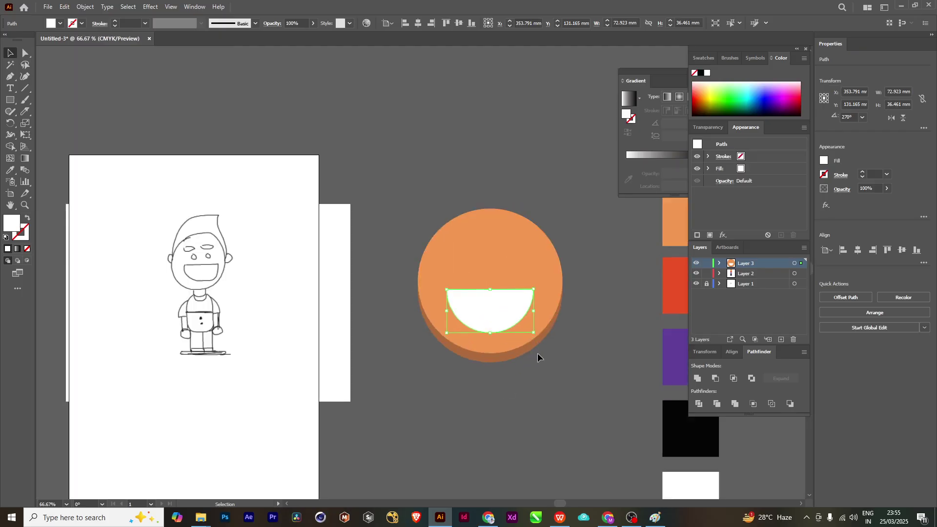
pyautogui.click(558, 407)
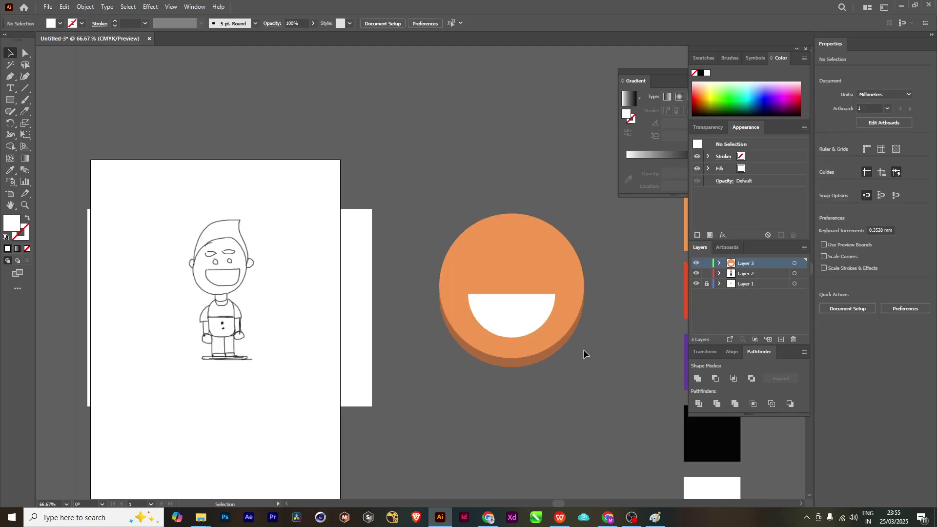
pyautogui.scroll(1, 583, 351)
pyautogui.moveTo(591, 364); pyautogui.dragTo(642, 400)
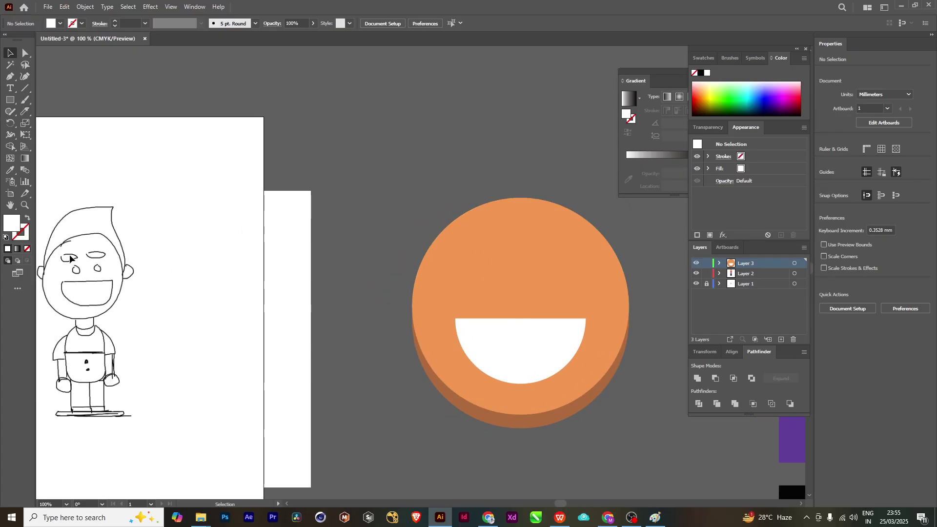
# - Draw a rounded rectangle about 21 by 8 mm on the upper left of the head as an eyebrow
pyautogui.click(10, 100)
pyautogui.click(54, 112)
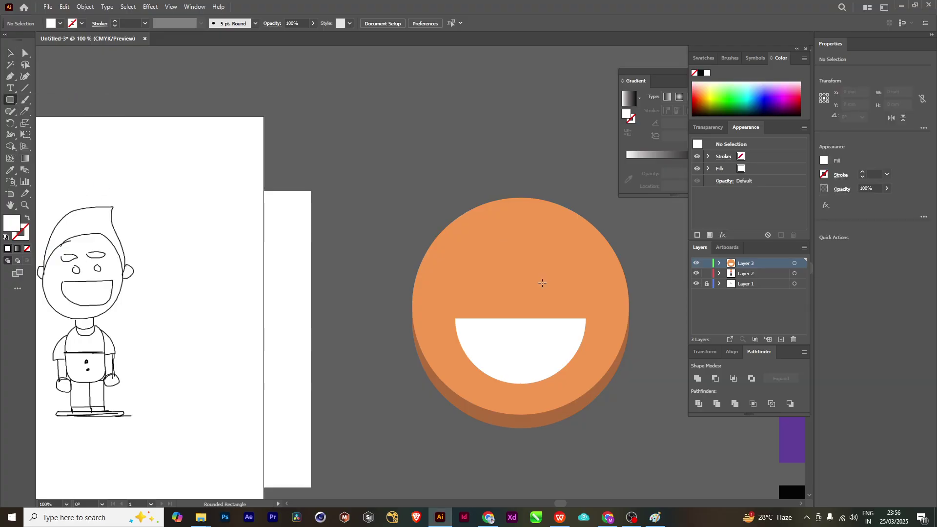
pyautogui.moveTo(457, 244); pyautogui.dragTo(496, 258)
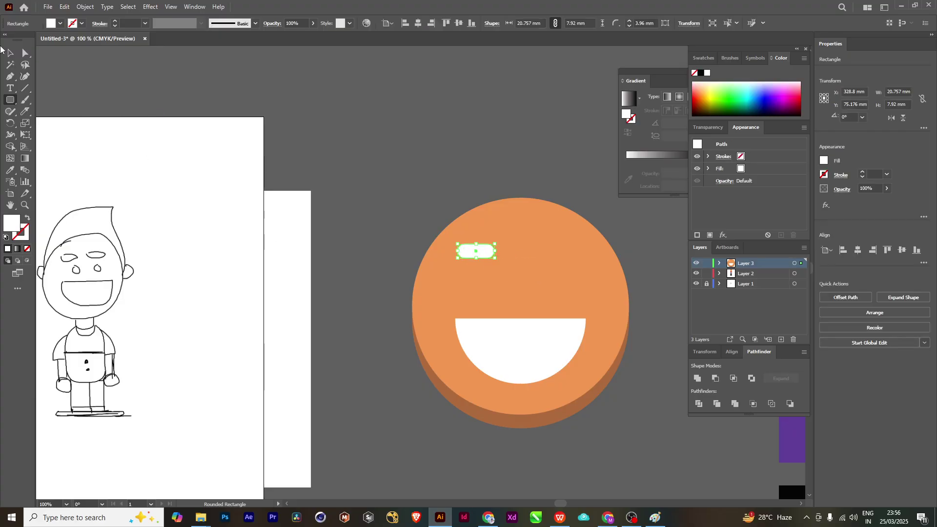
pyautogui.click(11, 54)
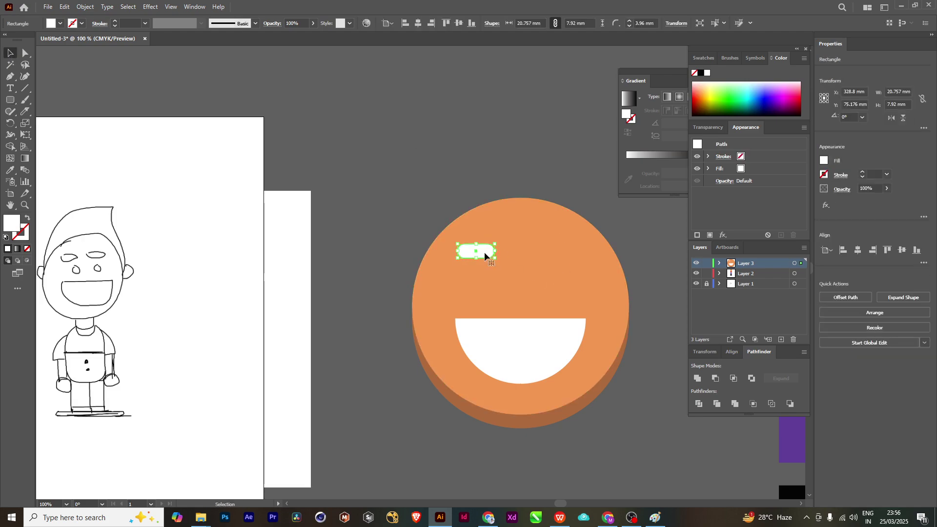
# - Duplicate the eyebrow horizontally to the right side of the face and shift both eyebrows slightly inward
pyautogui.moveTo(481, 253); pyautogui.dragTo(566, 258)
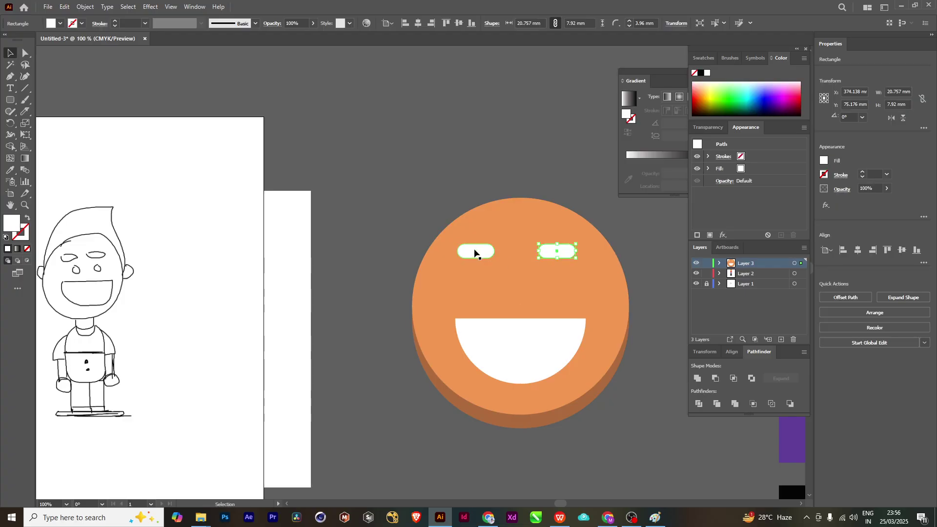
pyautogui.click(476, 251)
pyautogui.moveTo(488, 250); pyautogui.dragTo(495, 251)
pyautogui.hotkey('ctrl', 'shift', 'a')
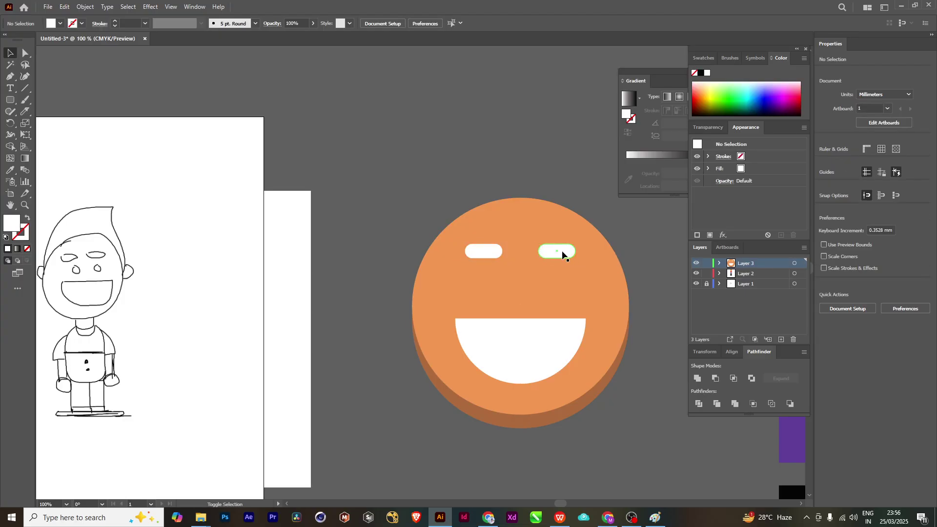
pyautogui.moveTo(568, 251); pyautogui.dragTo(564, 251)
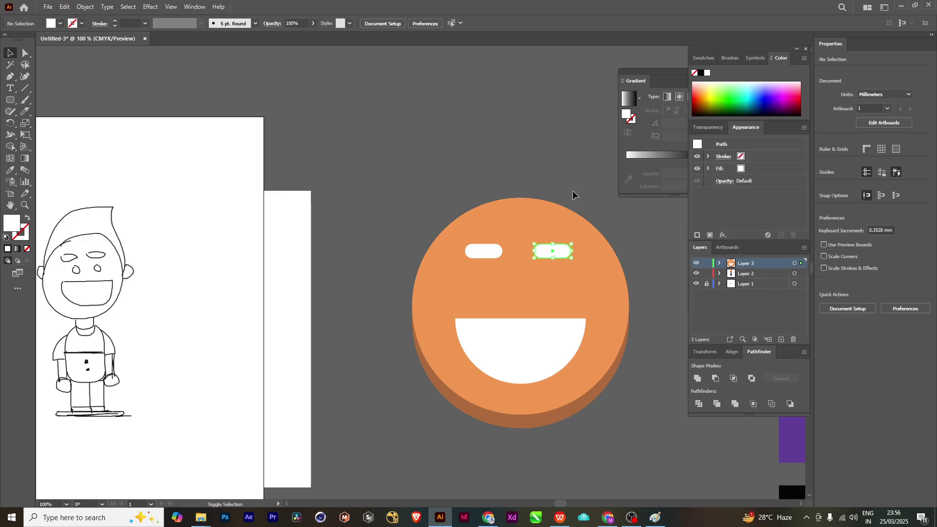
pyautogui.click(578, 197)
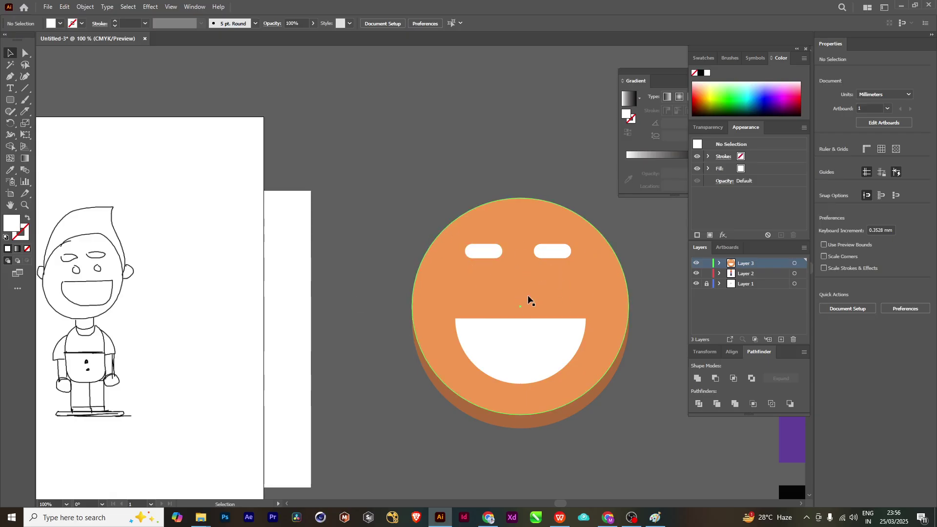
# - Fill the left eyebrow with the brown of the head's shadow, sampled through the fill's Color Picker
pyautogui.click(482, 251)
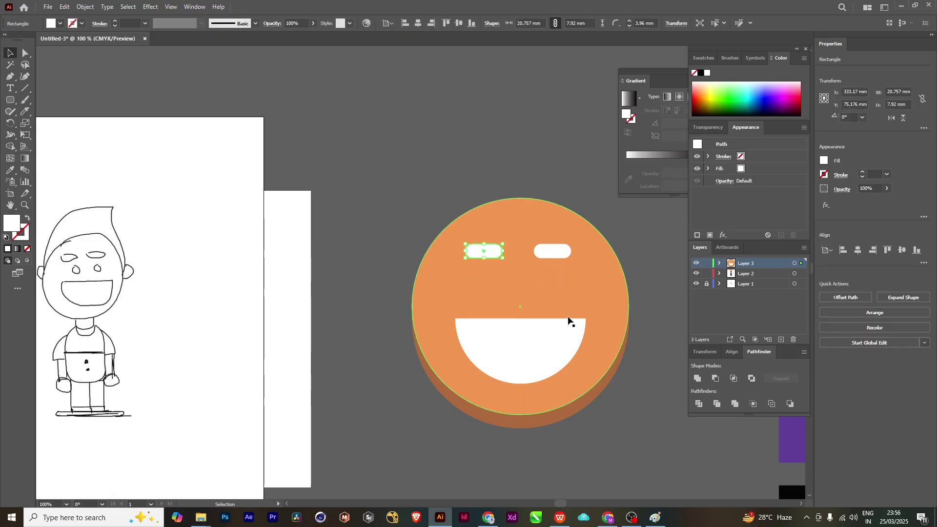
pyautogui.scroll(2, 629, 363)
pyautogui.scroll(-2, 500, 426)
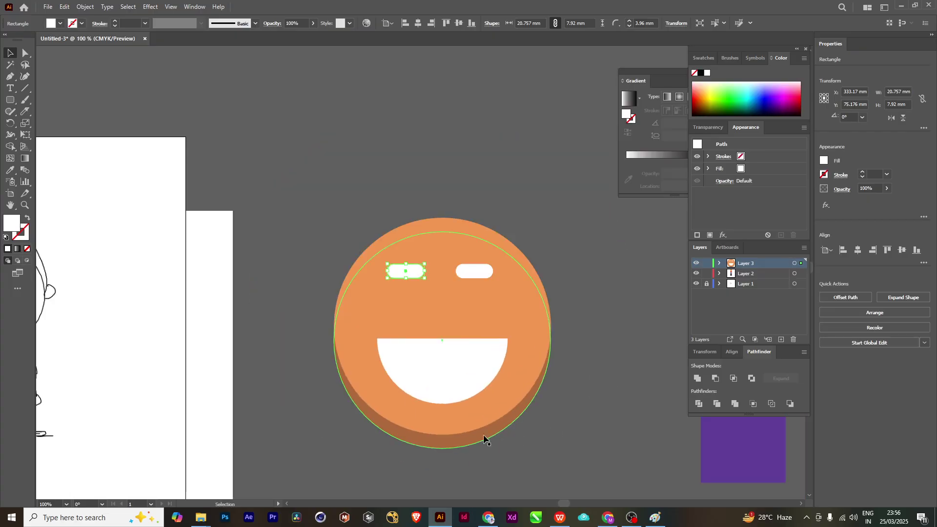
pyautogui.moveTo(596, 324); pyautogui.dragTo(589, 322)
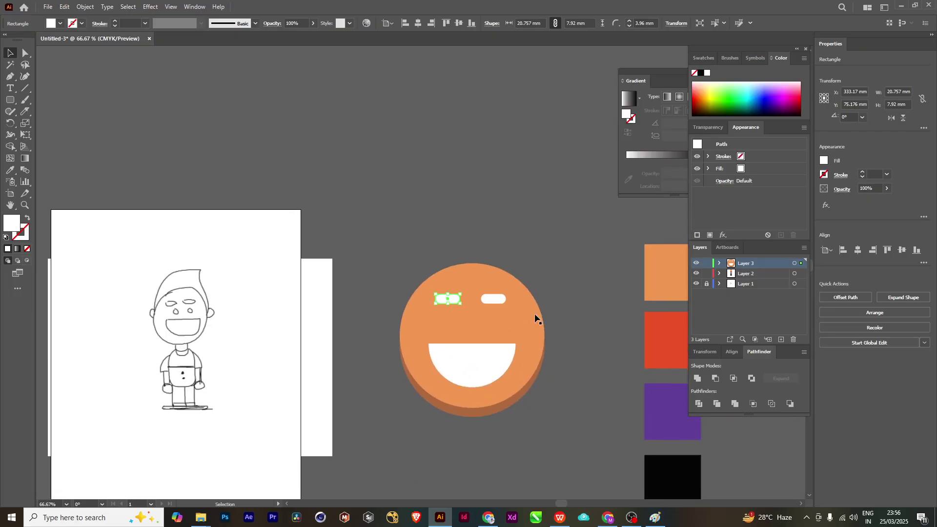
pyautogui.click(447, 299)
pyautogui.doubleClick(14, 226)
pyautogui.click(584, 285)
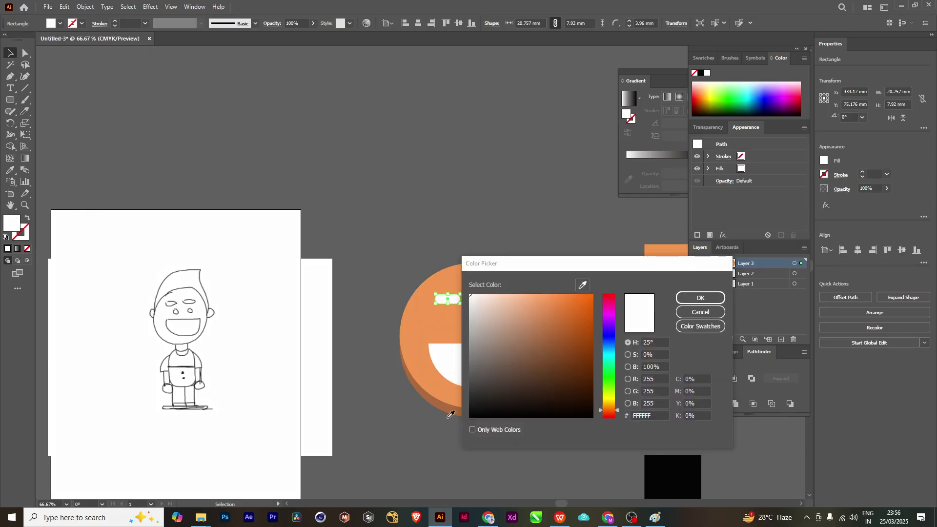
pyautogui.click(549, 335)
pyautogui.click(700, 299)
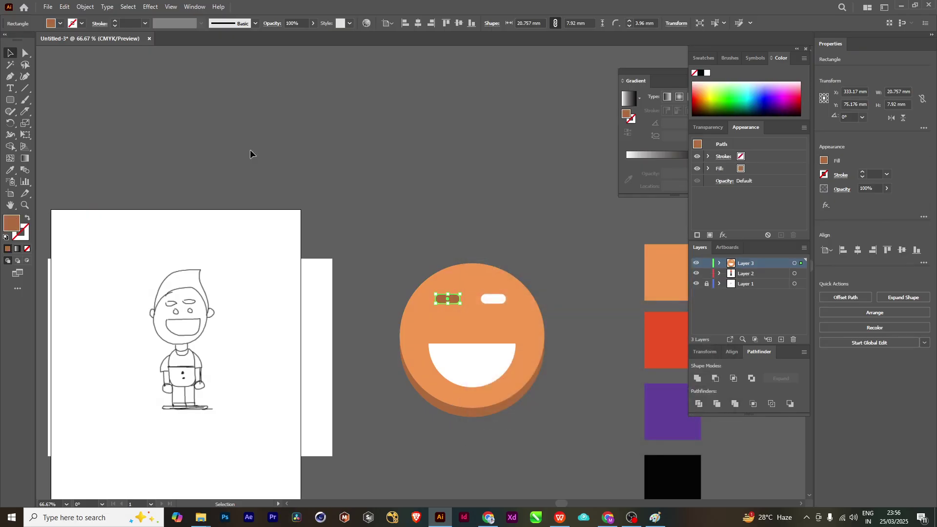
# - Fill the right eyebrow with the same brown, sampled from the left eyebrow
pyautogui.click(576, 317)
pyautogui.click(496, 299)
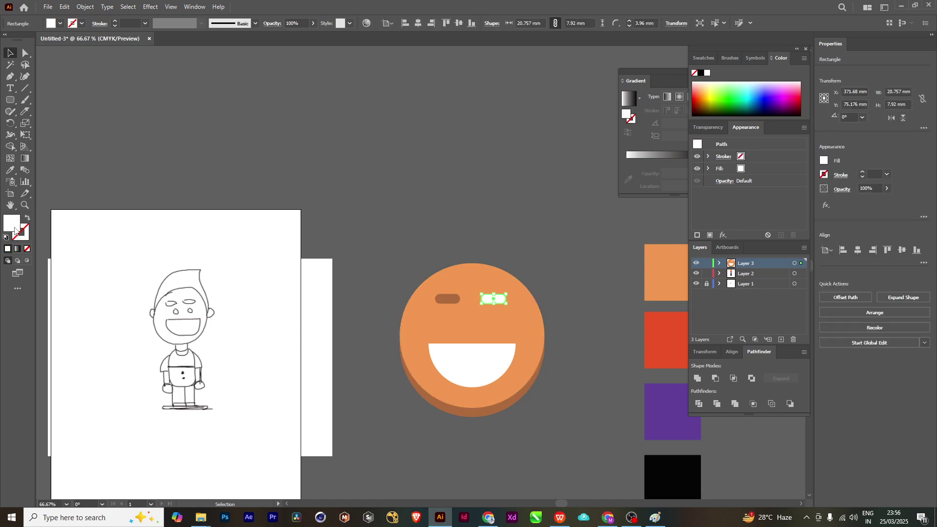
pyautogui.doubleClick(14, 229)
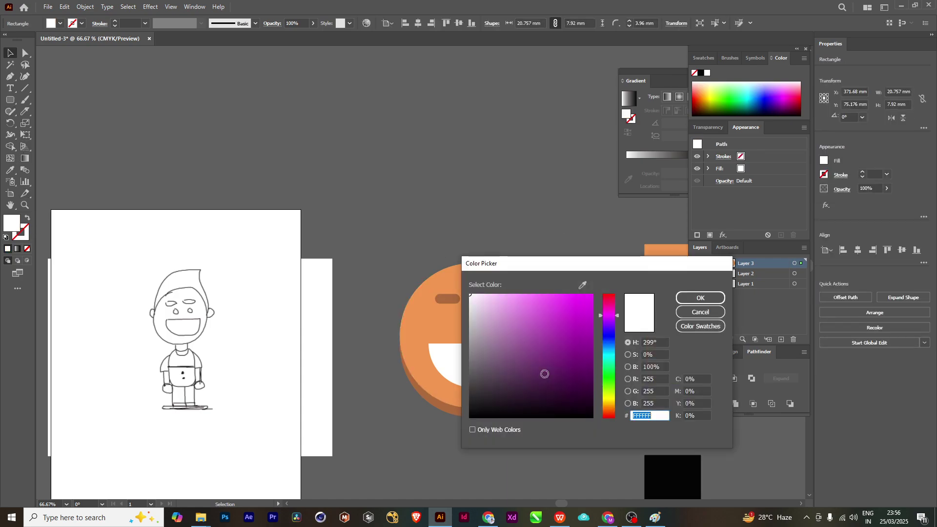
pyautogui.click(449, 298)
pyautogui.click(697, 299)
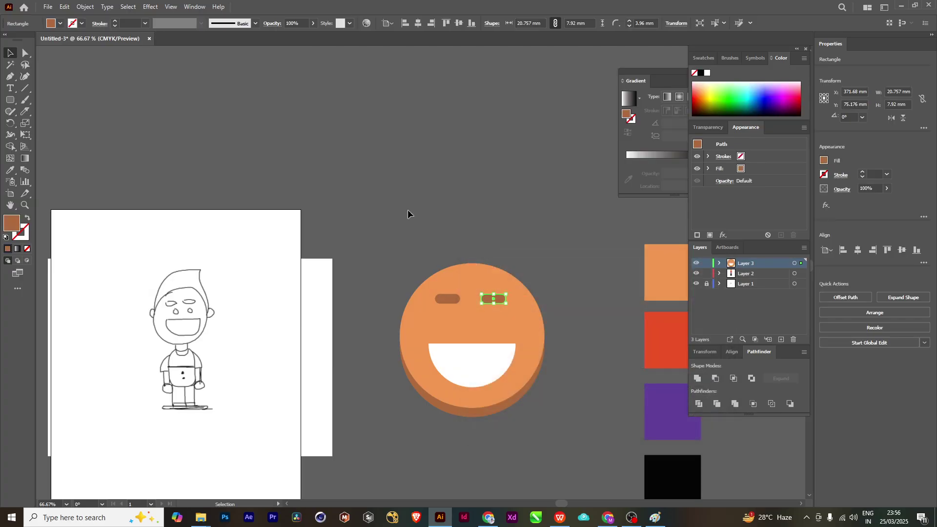
pyautogui.click(369, 344)
# - Draw a circle about 13.7 mm in diameter centred just below the left eyebrow as an eye
pyautogui.scroll(1, 488, 337)
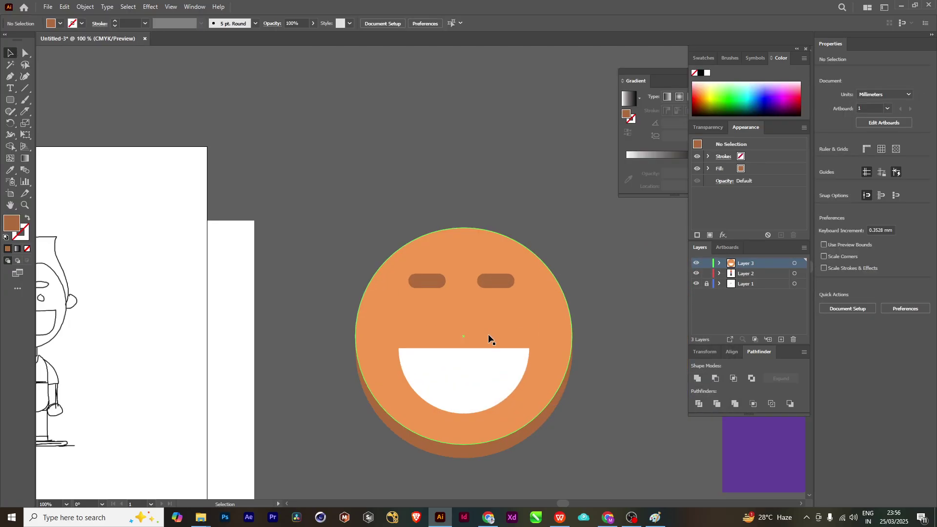
pyautogui.hscroll(-2, 412, 324)
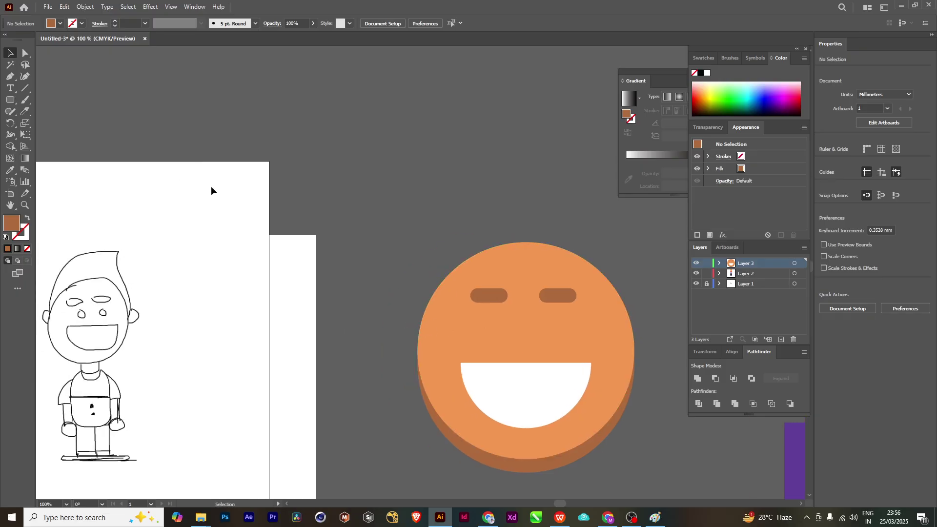
pyautogui.moveTo(10, 100); pyautogui.dragTo(64, 126)
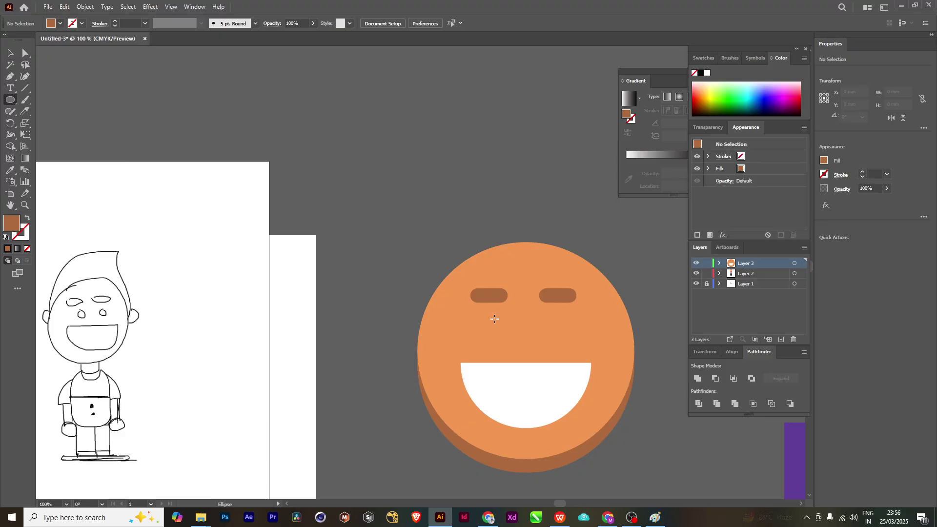
pyautogui.moveTo(490, 319); pyautogui.dragTo(502, 332)
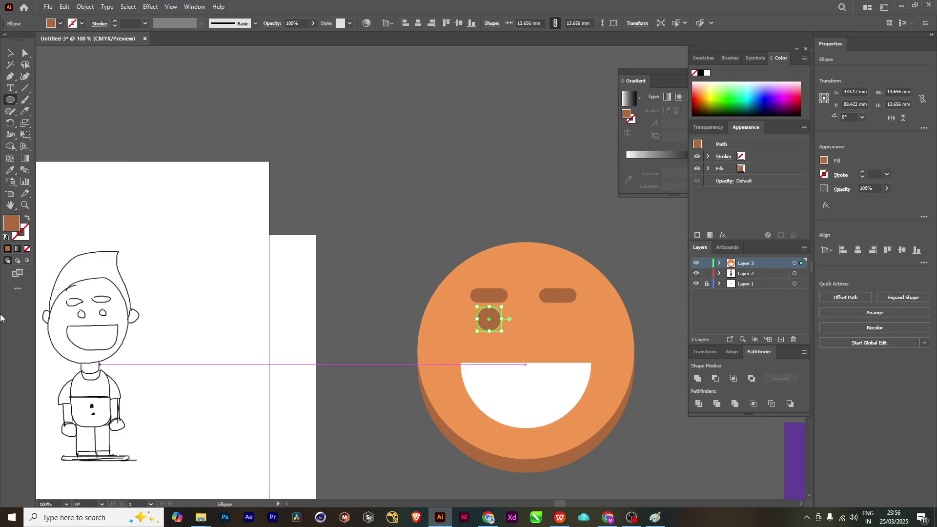
# - Fill the eye circle with black, sampled with the Eyedropper from the black palette square, and deselect it
pyautogui.hotkey('ctrl', '-')
pyautogui.hotkey('ctrl', '-')
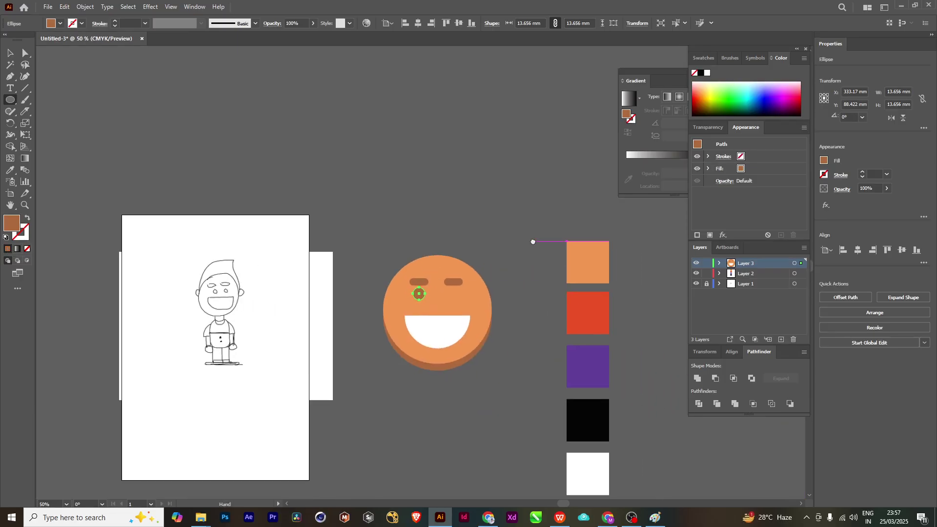
pyautogui.click(10, 170)
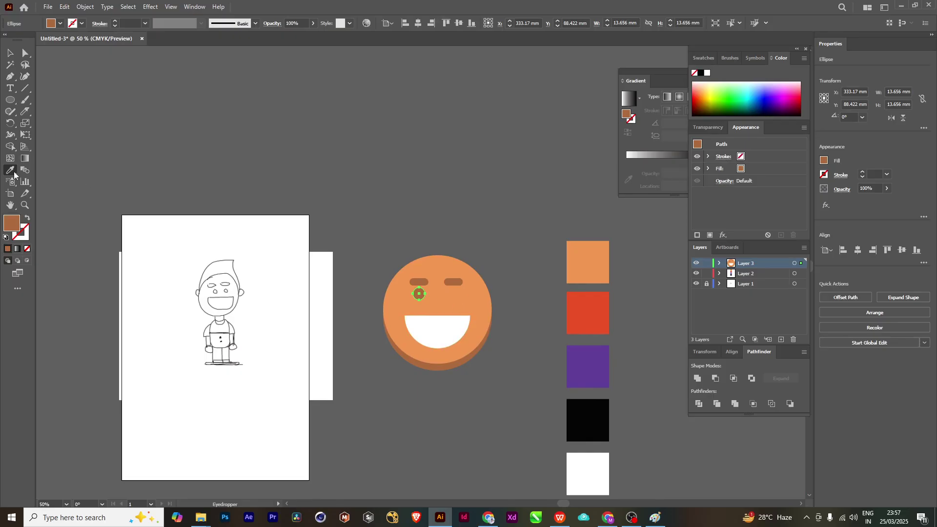
pyautogui.click(594, 431)
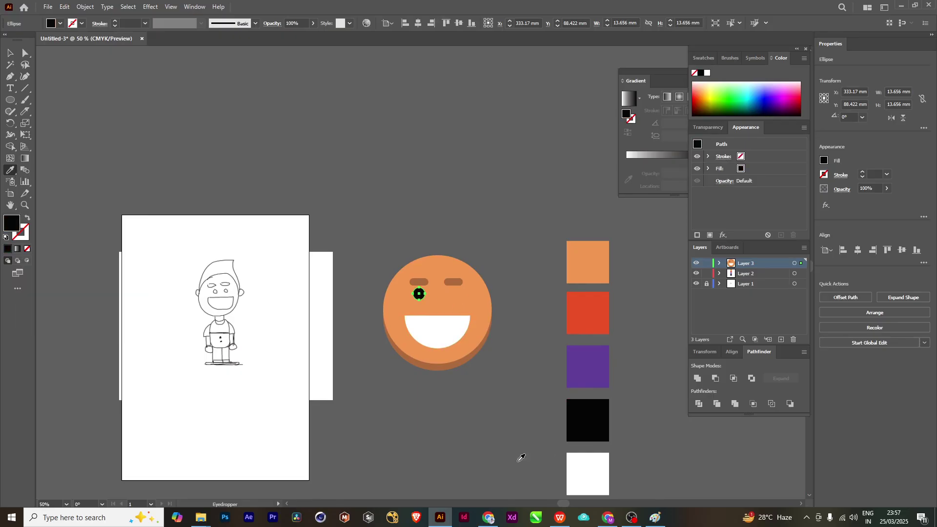
pyautogui.click(7, 51)
pyautogui.click(351, 157)
pyautogui.scroll(2, 516, 288)
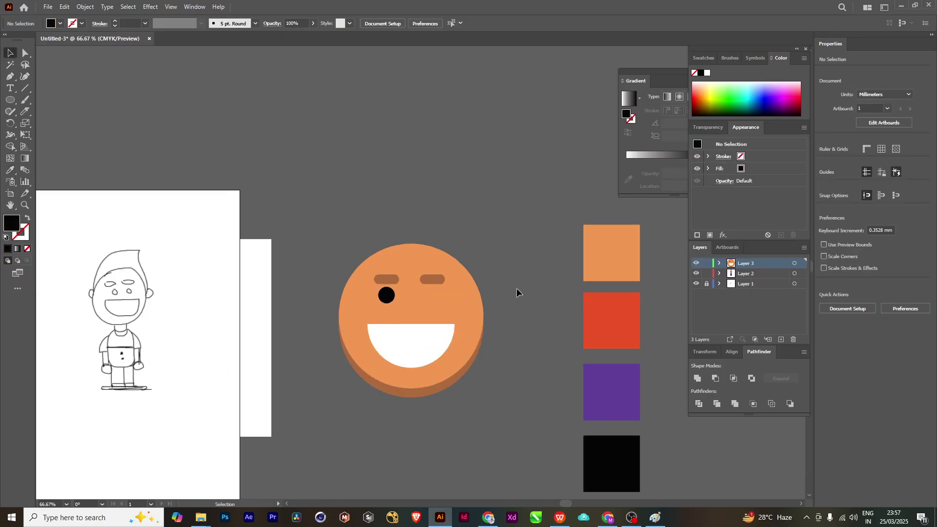
# - Duplicate the black eye horizontally so that the copy sits centred below the right eyebrow, and deselect it
pyautogui.click(326, 303)
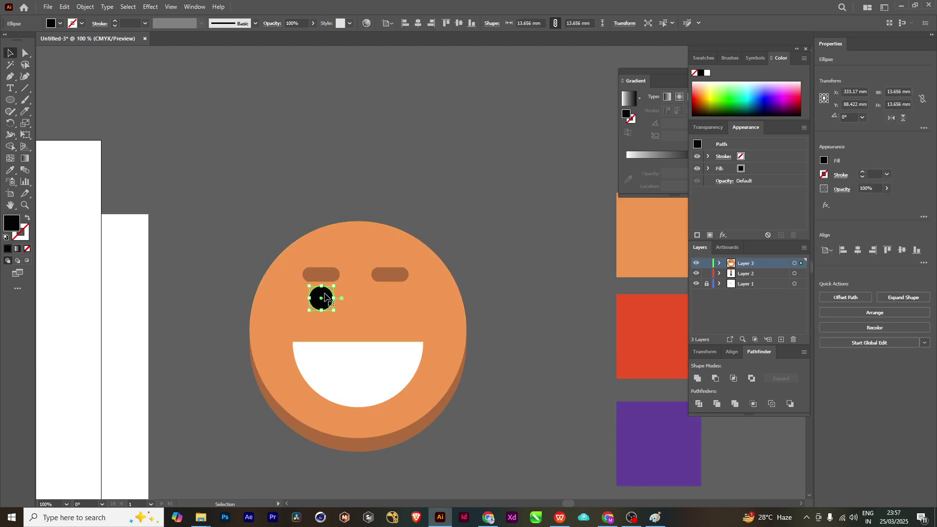
pyautogui.moveTo(323, 298); pyautogui.dragTo(391, 301)
pyautogui.scroll(-1, 372, 356)
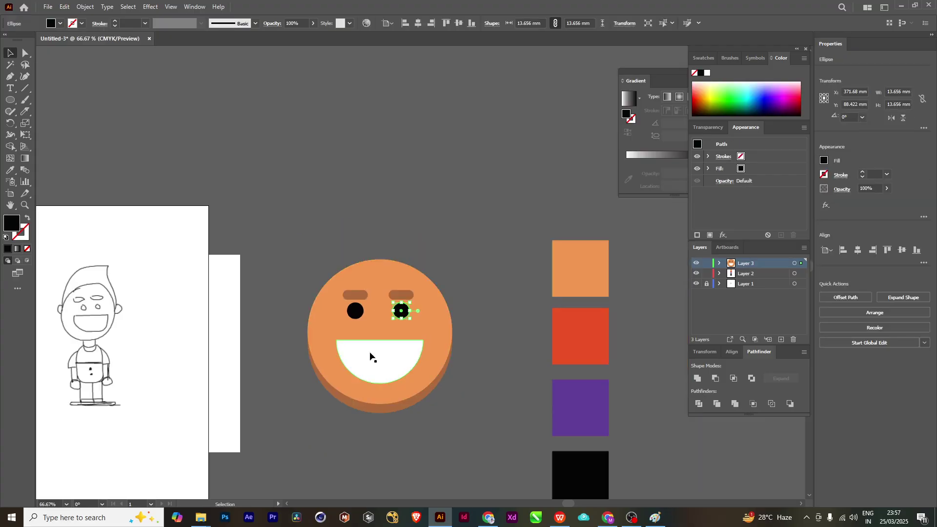
pyautogui.click(460, 191)
# - Move the left eyebrow and left eye together about 3.5 mm inward toward the centre of the face
pyautogui.moveTo(439, 331); pyautogui.dragTo(490, 296)
pyautogui.click(418, 239)
pyautogui.keyDown('shift'); pyautogui.click(417, 255); pyautogui.keyUp('shift')
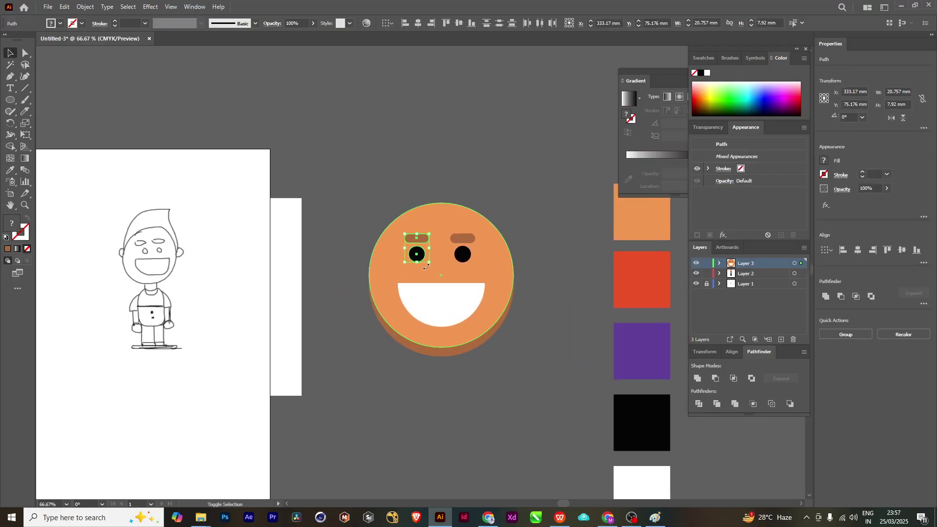
pyautogui.hotkey('shift', 'Right')
pyautogui.hotkey('shift', 'Right')
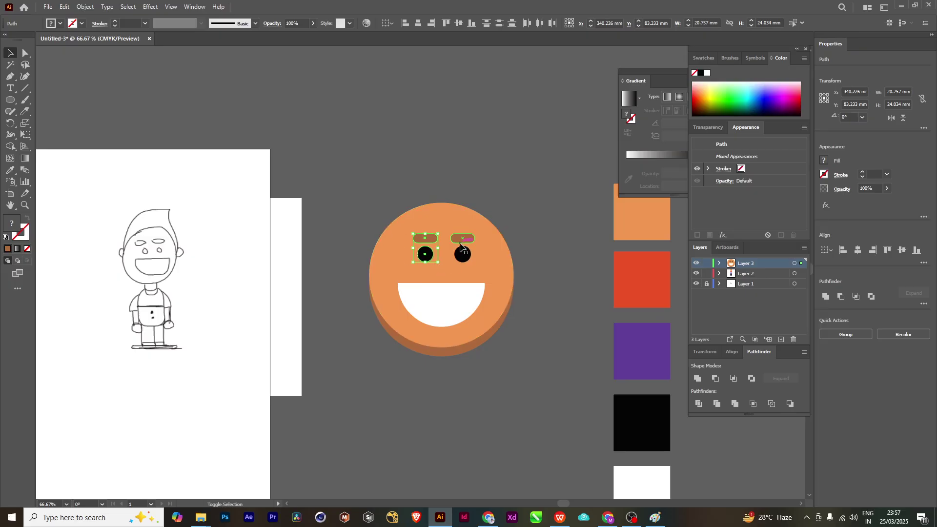
pyautogui.hotkey('shift', 'Left')
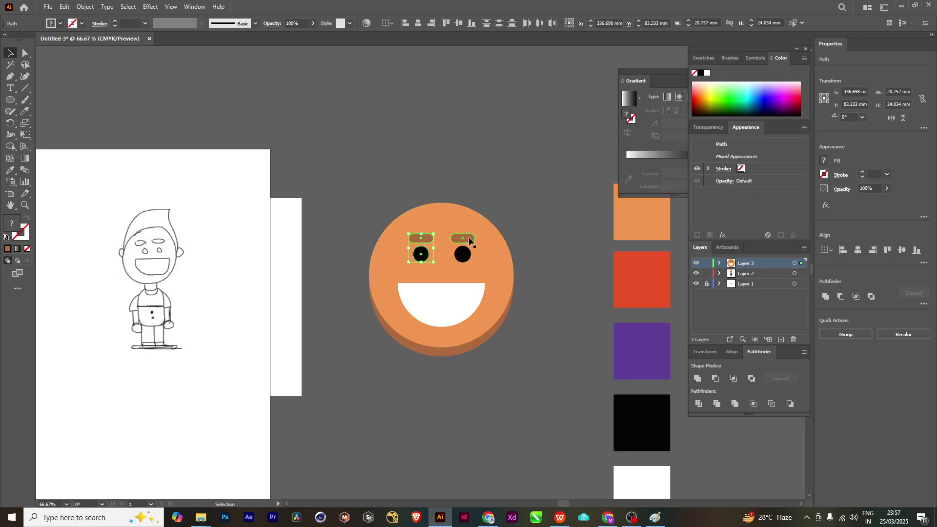
# - Move the right eyebrow and right eye together about 3.5 mm inward toward the centre of the face
pyautogui.click(469, 239)
pyautogui.keyDown('shift'); pyautogui.click(465, 259); pyautogui.keyUp('shift')
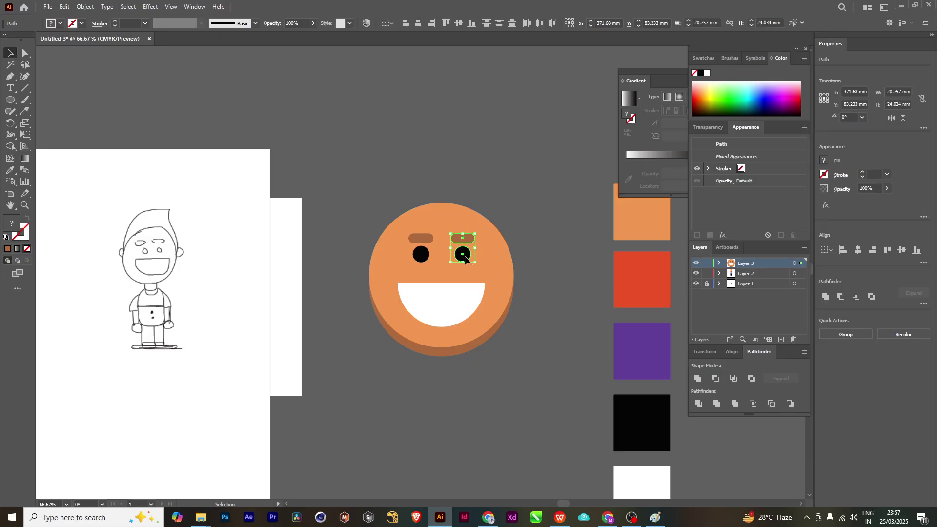
pyautogui.hotkey('shift', 'Left')
pyautogui.click(564, 232)
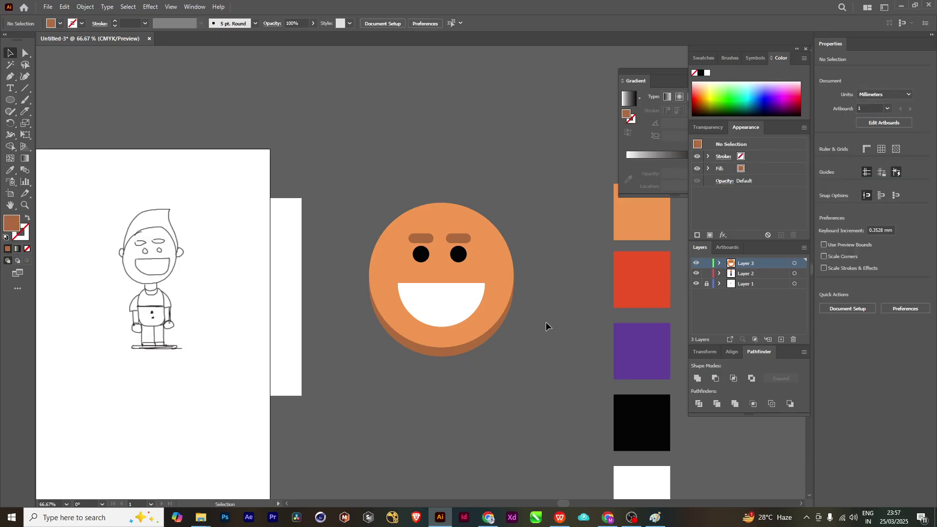
# - Duplicate the right eyebrow, rotate the copy upright as a nose centred between the eyes, and lower the mouth beneath it
pyautogui.scroll(1, 454, 279)
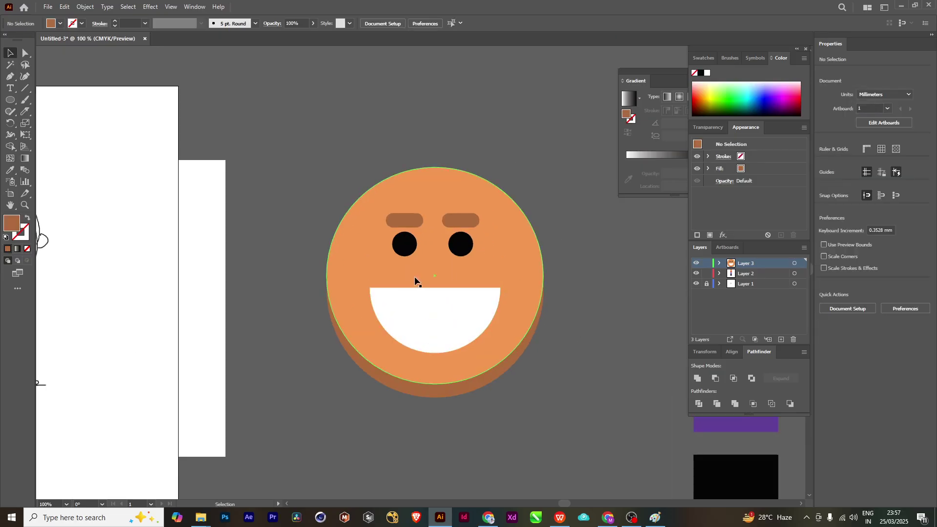
pyautogui.click(468, 220)
pyautogui.moveTo(469, 221); pyautogui.dragTo(445, 339)
pyautogui.scroll(2, 432, 278)
pyautogui.scroll(-2, 415, 305)
pyautogui.click(530, 421)
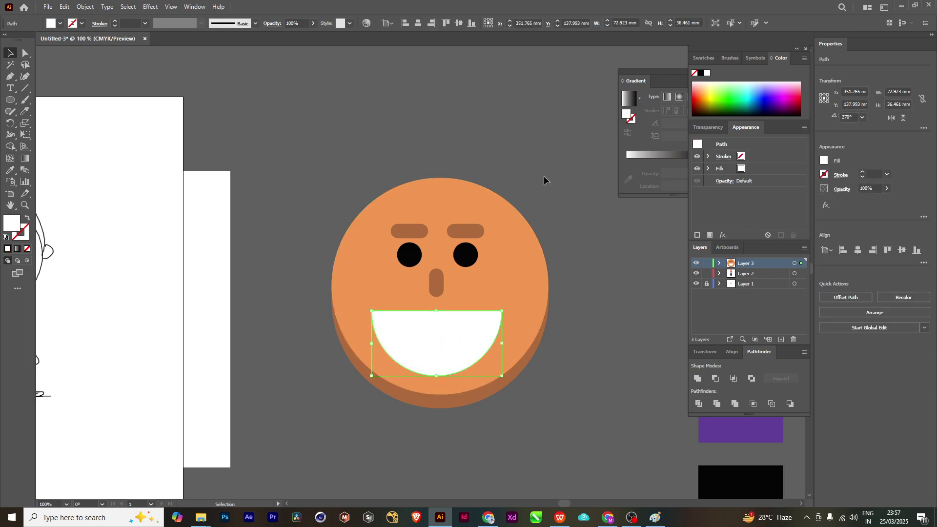
pyautogui.click(544, 175)
# - Lower the nose slightly so it sits closer to the mouth, keeping it centred above it, and deselect
pyautogui.click(442, 289)
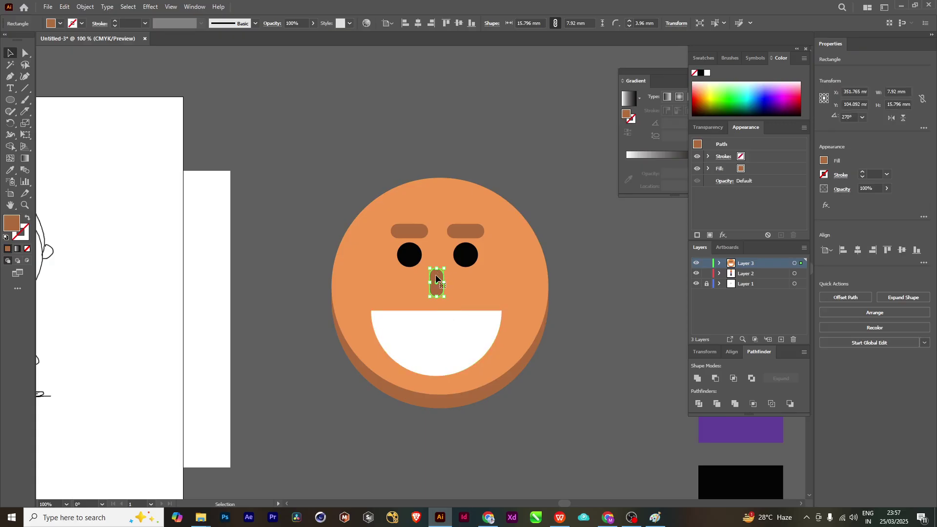
pyautogui.moveTo(437, 285); pyautogui.dragTo(442, 287)
pyautogui.click(456, 364)
pyautogui.click(522, 175)
pyautogui.scroll(-4, 528, 368)
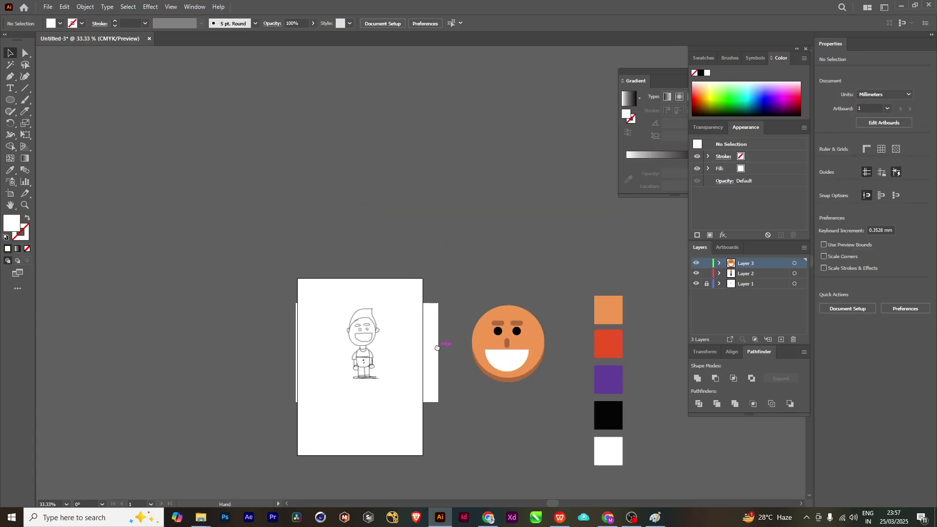
# - Group all the head and face shapes, shift the group slightly down and to the right, and deselect it
pyautogui.scroll(3, 487, 367)
pyautogui.moveTo(416, 190); pyautogui.dragTo(444, 236)
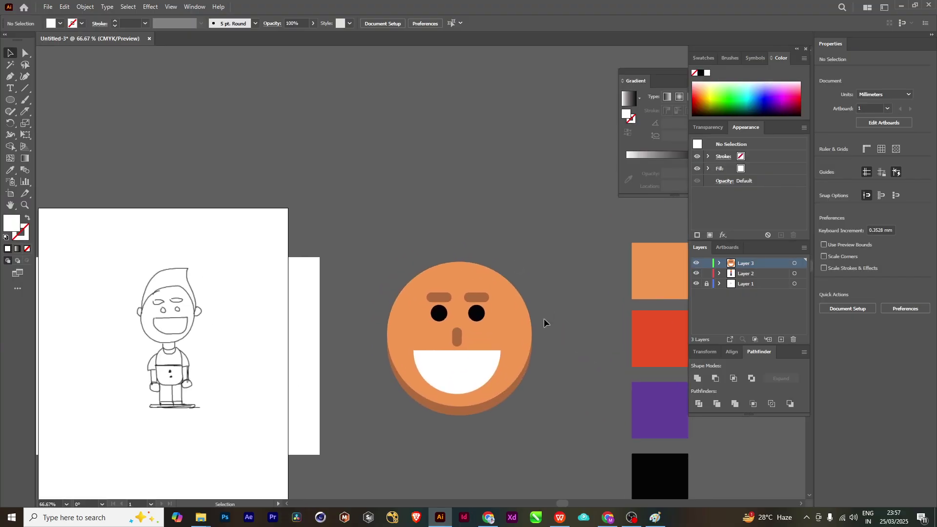
pyautogui.click(481, 266)
pyautogui.click(419, 220)
pyautogui.scroll(2, 456, 305)
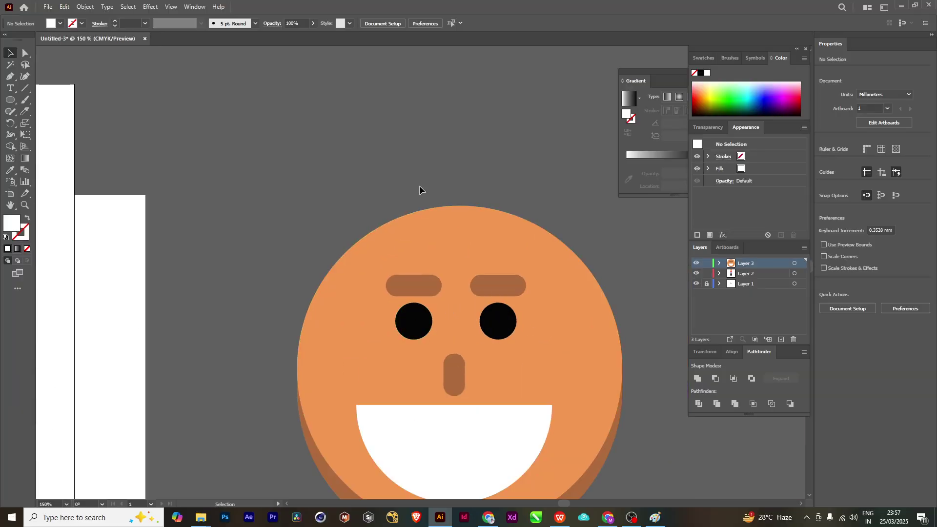
pyautogui.scroll(-3, 482, 235)
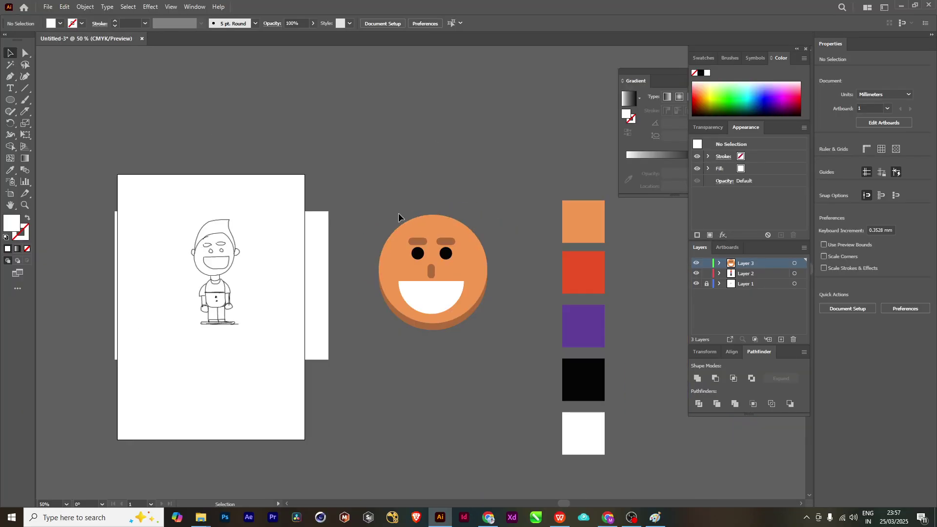
pyautogui.hotkey('ctrl', 'a')
pyautogui.press('a')
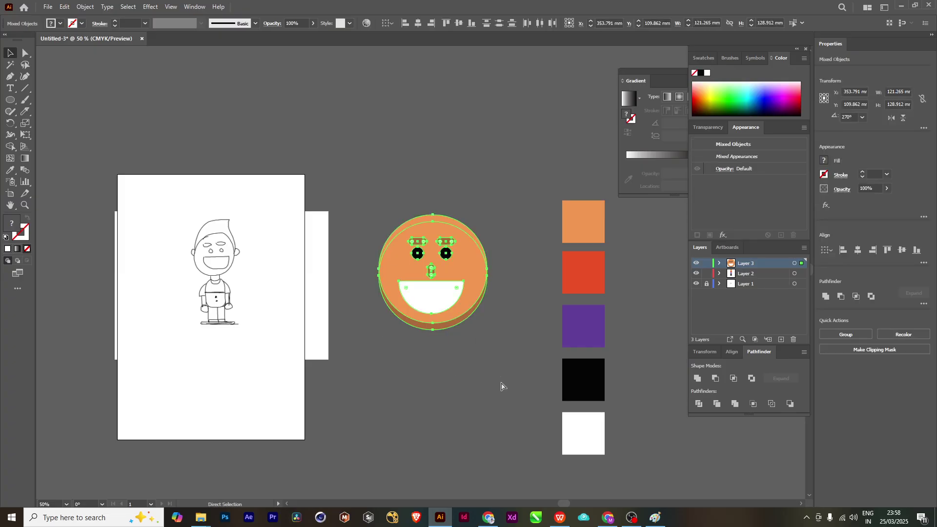
pyautogui.click(492, 208)
pyautogui.moveTo(466, 268)
pyautogui.mouseDown()
pyautogui.moveTo(474, 277)
pyautogui.moveTo(551, 224)
pyautogui.moveTo(476, 218)
pyautogui.moveTo(505, 237)
pyautogui.moveTo(476, 262)
pyautogui.moveTo(485, 244)
pyautogui.moveTo(500, 269)
pyautogui.moveTo(479, 274)
pyautogui.mouseUp()
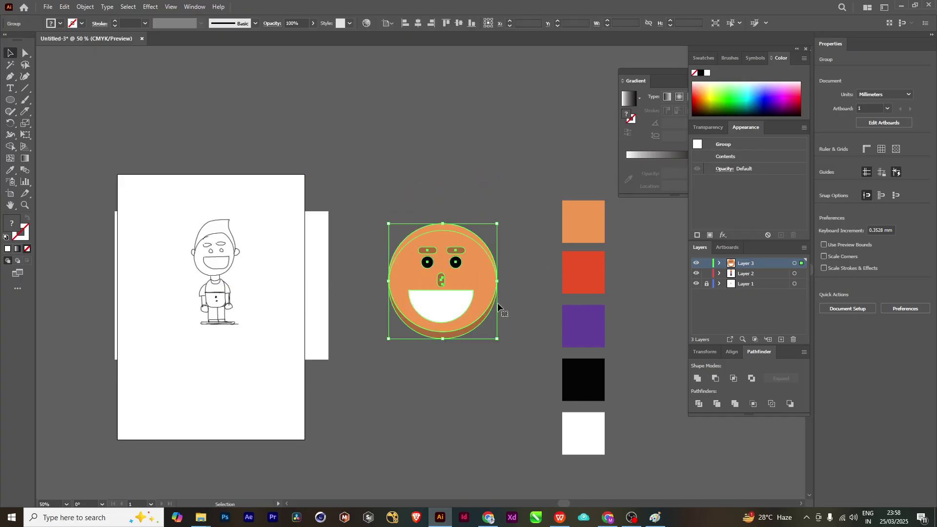
pyautogui.hotkey('ctrl', 'h')
pyautogui.click(481, 135)
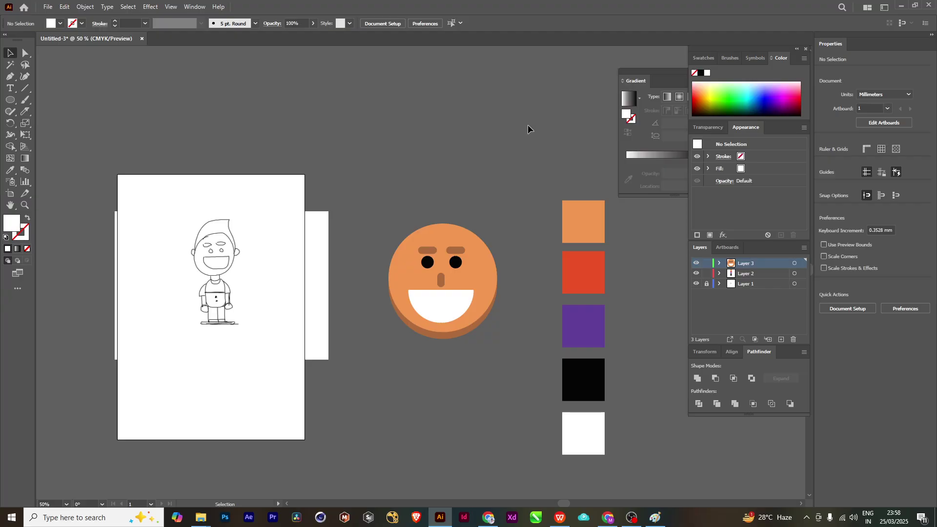
# - Draw a closed hair shape about 122 by 180 mm with the Pen tool, from the head's left edge to a pointed tip and down to the right edge
pyautogui.press('p')
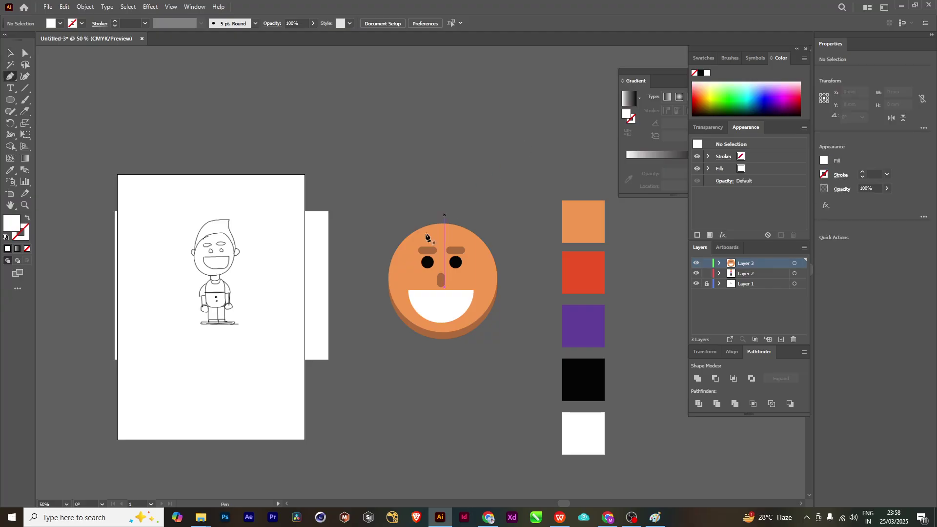
pyautogui.click(390, 265)
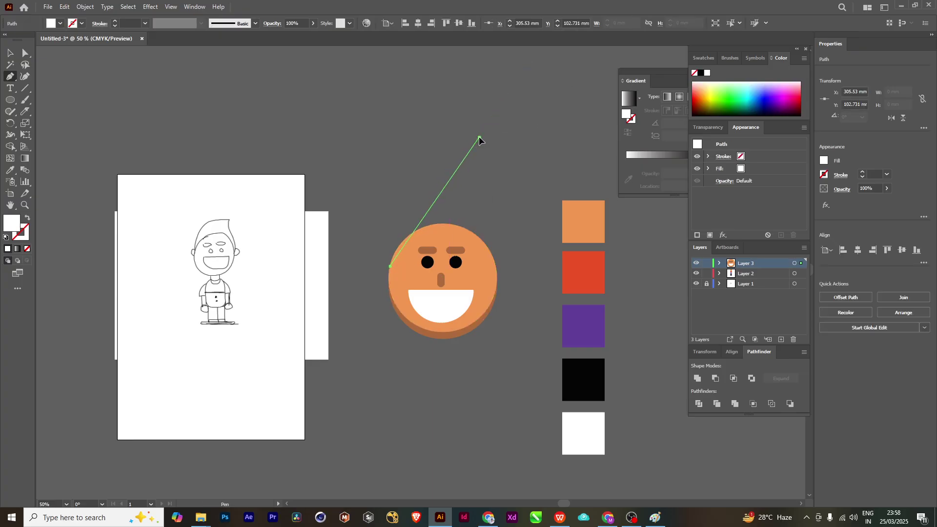
pyautogui.moveTo(480, 138); pyautogui.dragTo(537, 107)
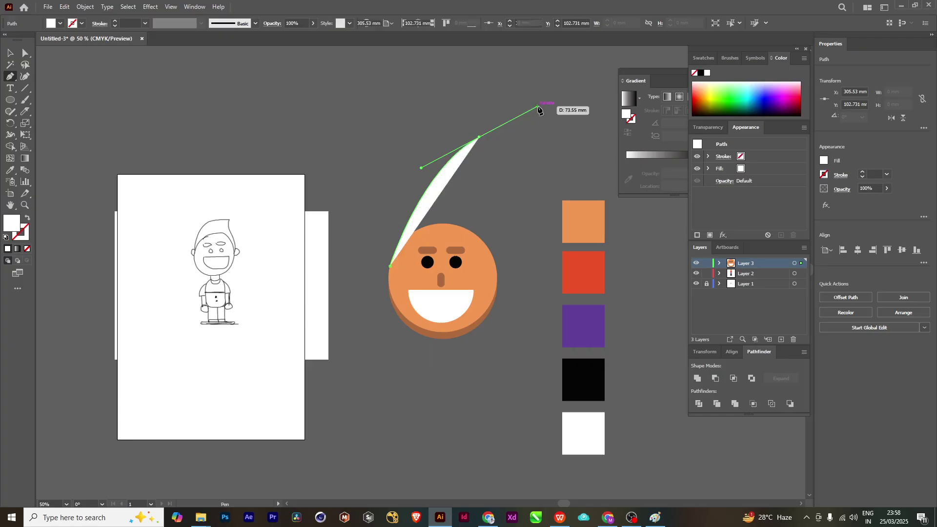
pyautogui.click(480, 138)
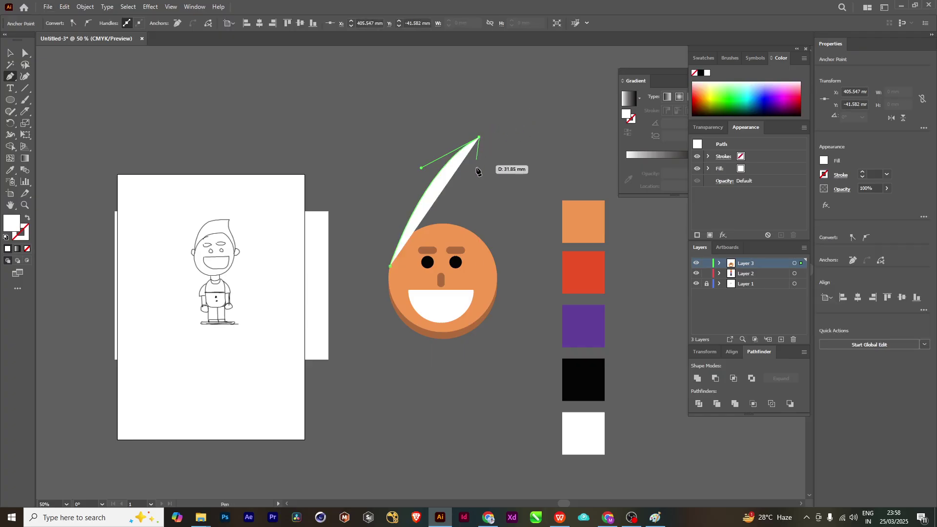
pyautogui.moveTo(477, 178); pyautogui.dragTo(478, 189)
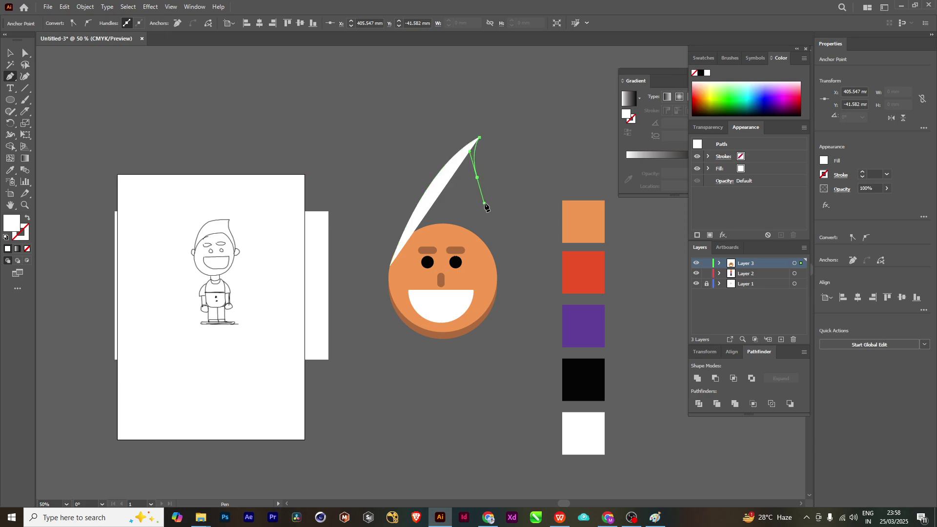
pyautogui.moveTo(484, 202); pyautogui.dragTo(488, 334)
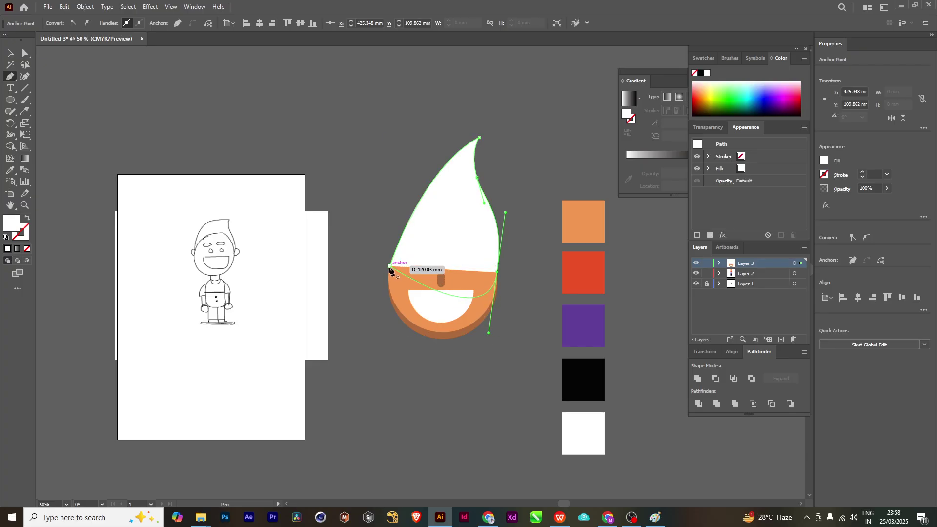
pyautogui.click(390, 266)
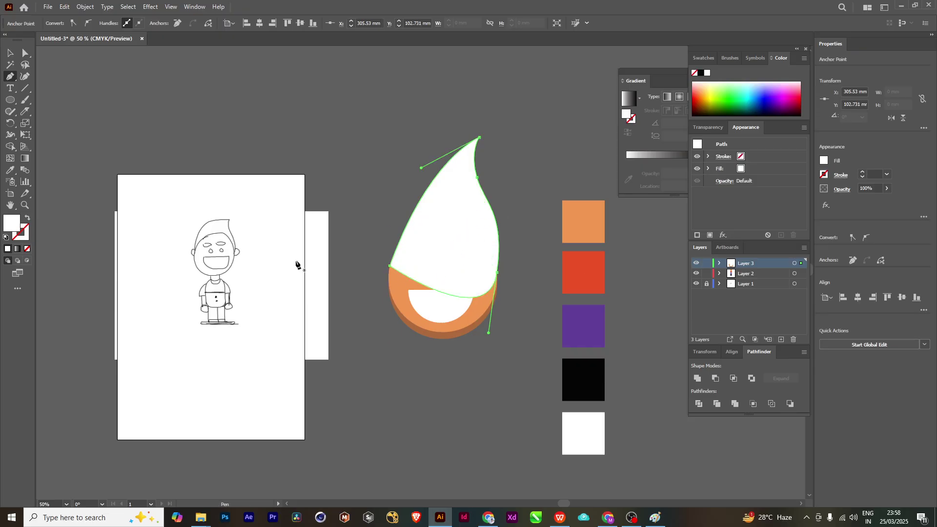
pyautogui.click(11, 55)
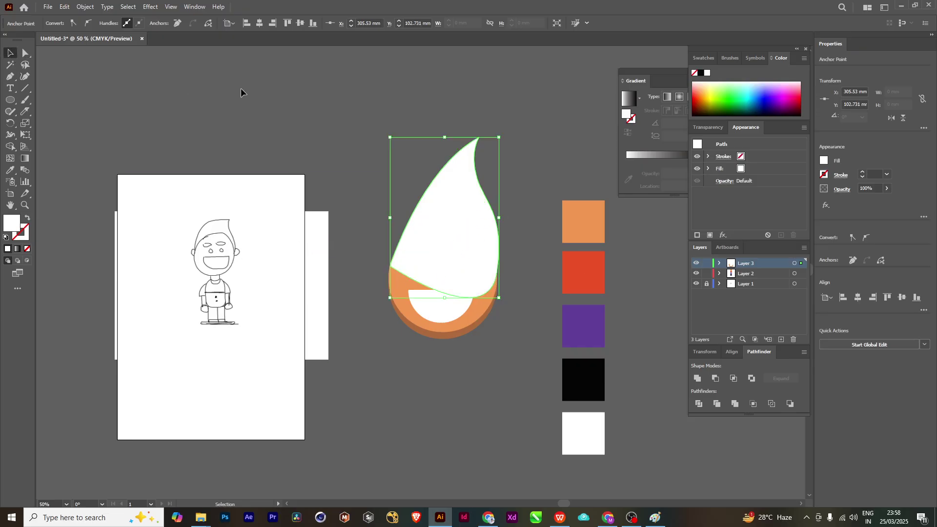
pyautogui.click(241, 93)
# - Fill the hair shape with black, sampled with the Eyedropper from the black palette square, and deselect it
pyautogui.click(448, 221)
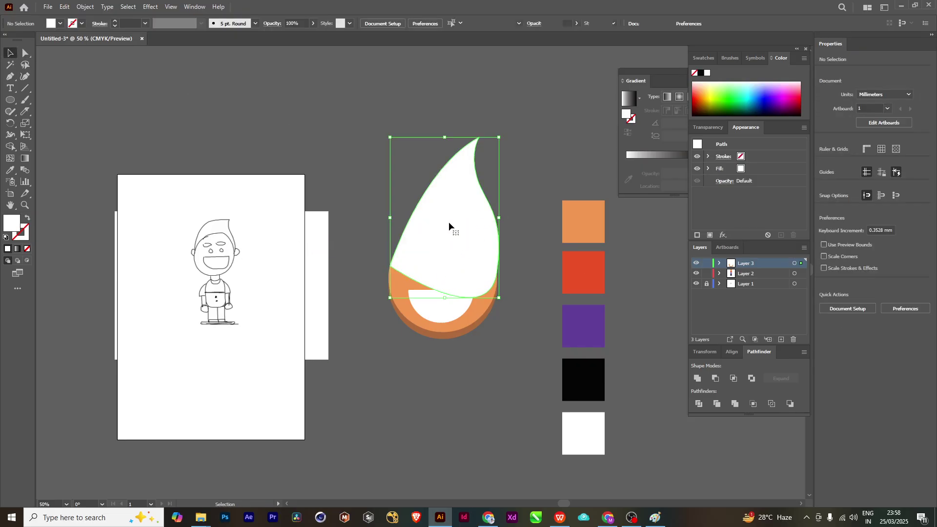
pyautogui.click(11, 170)
pyautogui.click(590, 378)
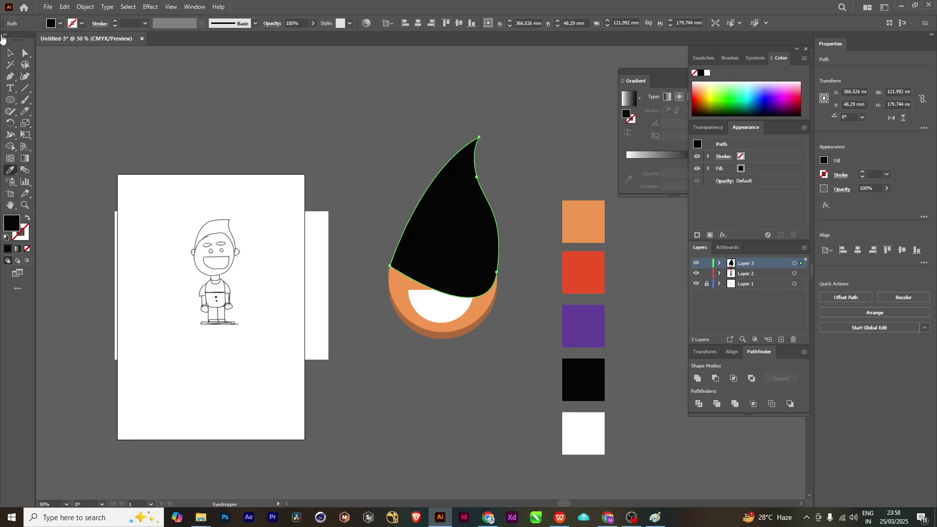
pyautogui.click(10, 53)
pyautogui.click(537, 329)
# - Send the hair to the back behind the face, scale it down, and stretch its sides to fit the head's width
pyautogui.click(460, 253)
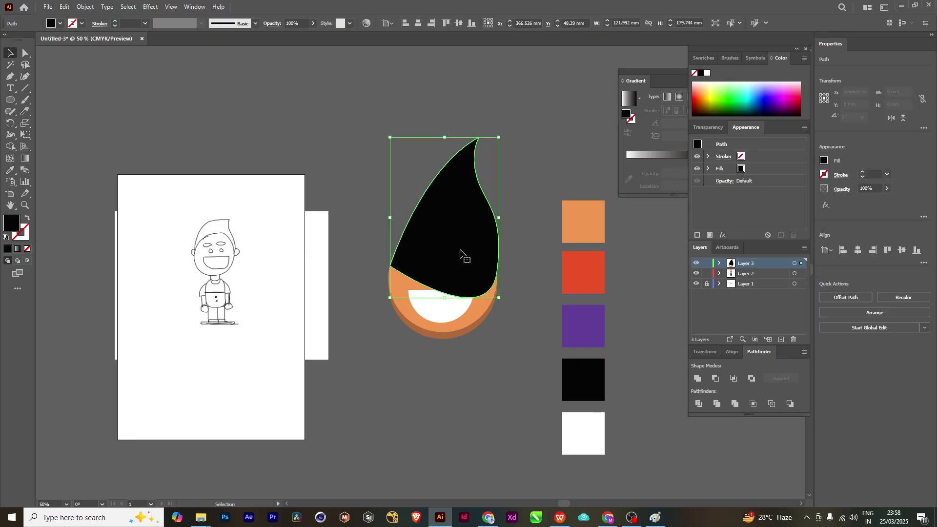
pyautogui.hotkey('ctrl', 'shift', '[')
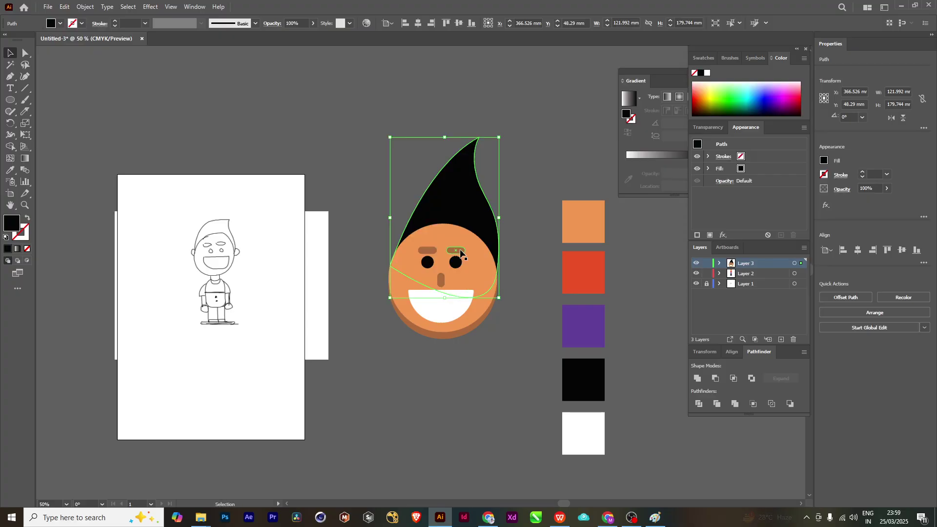
pyautogui.moveTo(445, 137); pyautogui.dragTo(445, 176)
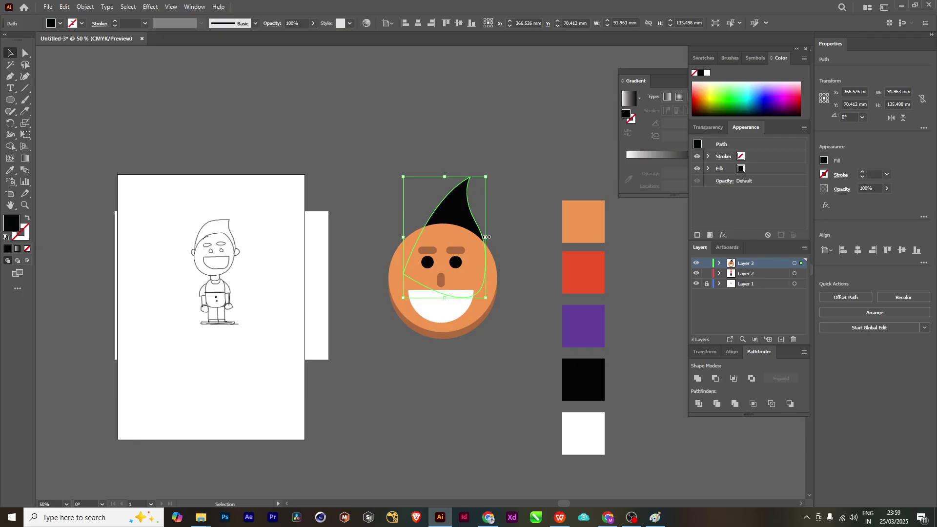
pyautogui.moveTo(486, 237); pyautogui.dragTo(491, 237)
pyautogui.moveTo(404, 237); pyautogui.dragTo(388, 238)
pyautogui.click(512, 127)
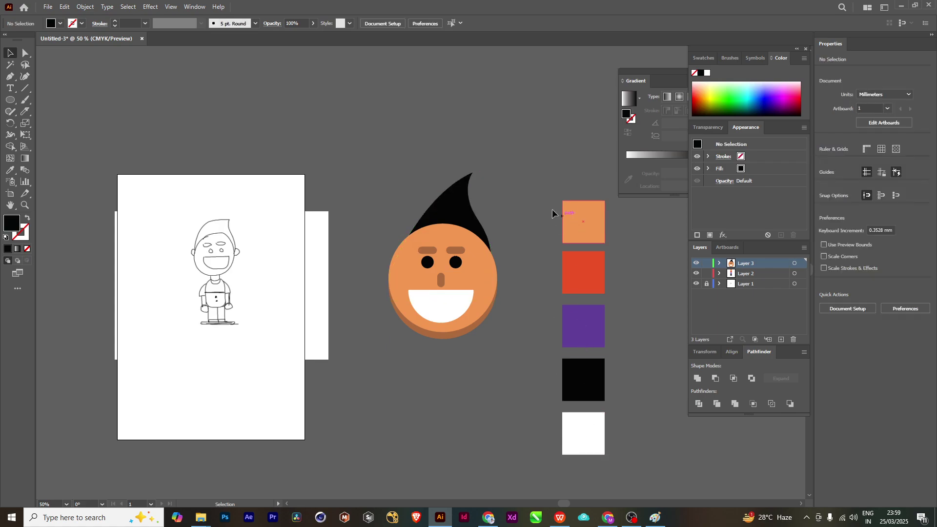
# - Widen the hair slightly toward the head's right edge, and leave the hair selected
pyautogui.scroll(2, 472, 195)
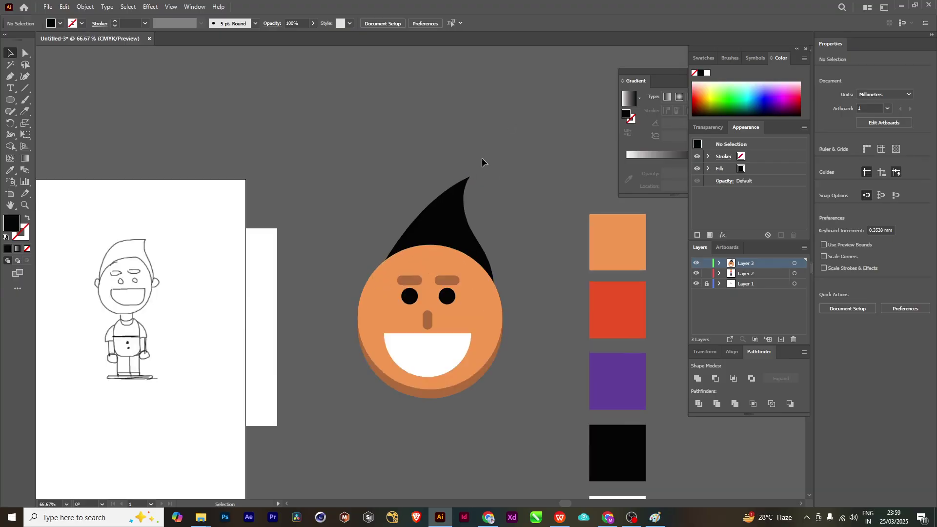
pyautogui.click(460, 250)
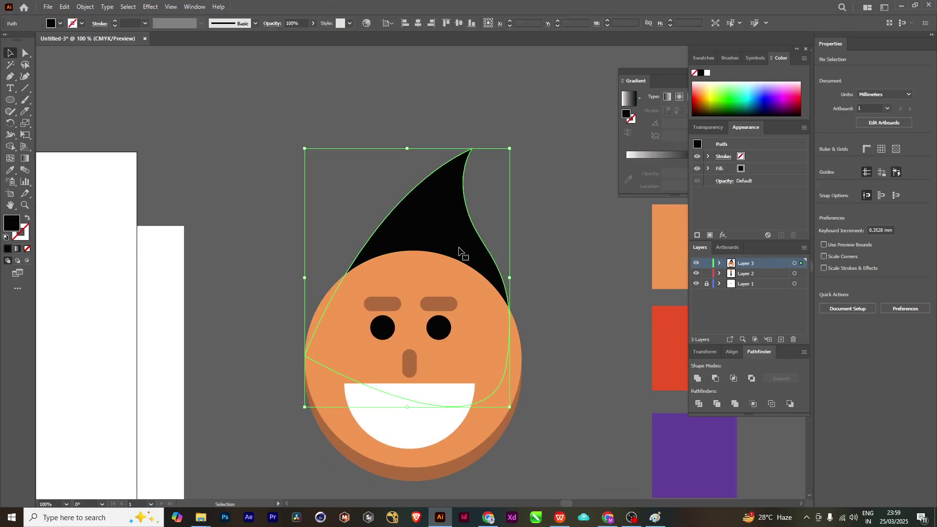
pyautogui.moveTo(509, 279); pyautogui.dragTo(514, 278)
pyautogui.click(529, 308)
pyautogui.scroll(-2, 529, 309)
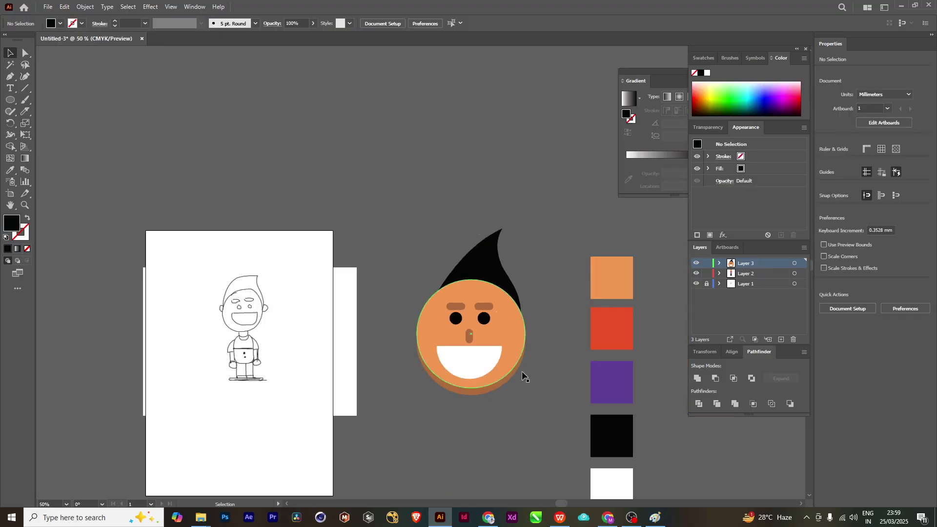
pyautogui.click(485, 273)
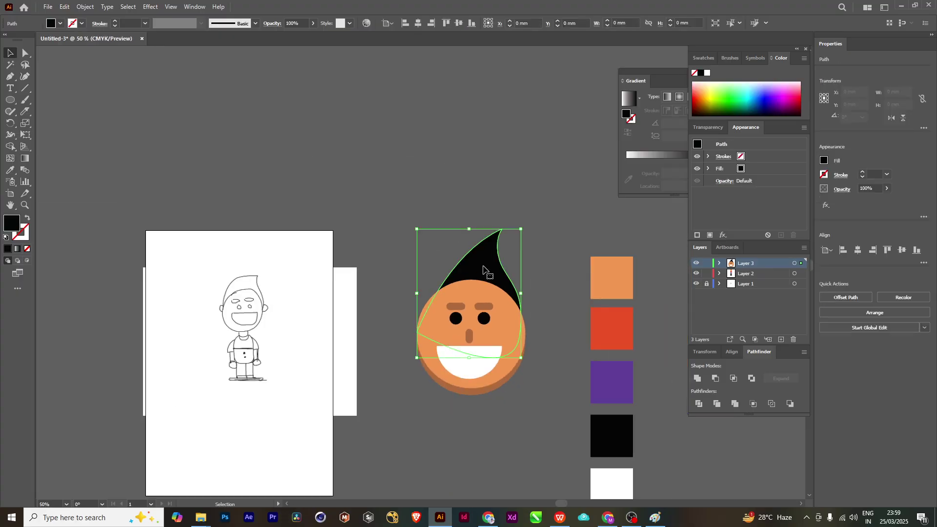
# - Duplicate the grouped face without its hair into the empty canvas below the head, and deselect the copy
pyautogui.click(464, 151)
pyautogui.click(489, 257)
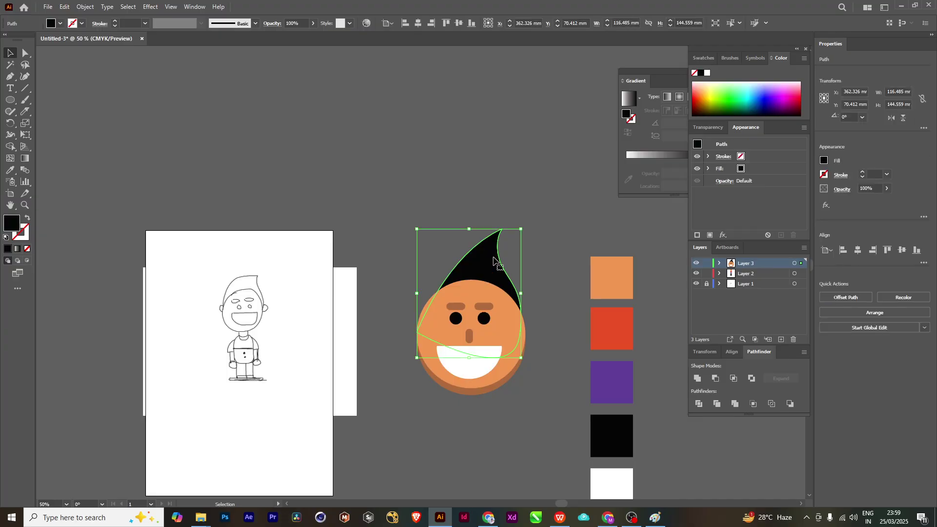
pyautogui.click(457, 146)
pyautogui.click(486, 257)
pyautogui.moveTo(537, 344); pyautogui.dragTo(458, 415)
pyautogui.click(451, 271)
pyautogui.scroll(-5, 458, 415)
pyautogui.moveTo(472, 238); pyautogui.dragTo(472, 334)
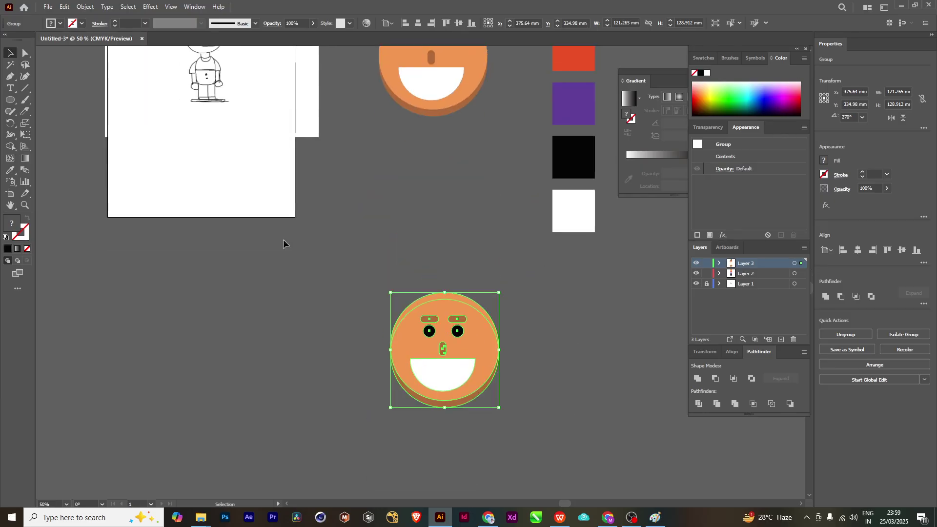
pyautogui.click(430, 228)
# - Draw a black rectangle about 121 by 141 mm over the upper half of the face copy, matching its sides to the head's width
pyautogui.hscroll(1, 133, 218)
pyautogui.moveTo(13, 105); pyautogui.dragTo(44, 98)
pyautogui.moveTo(358, 210); pyautogui.dragTo(491, 336)
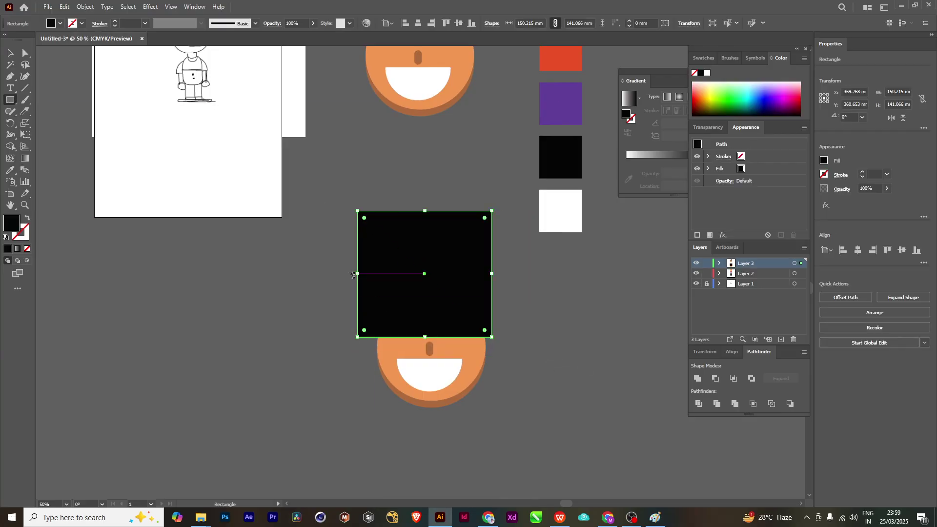
pyautogui.moveTo(358, 274); pyautogui.dragTo(377, 274)
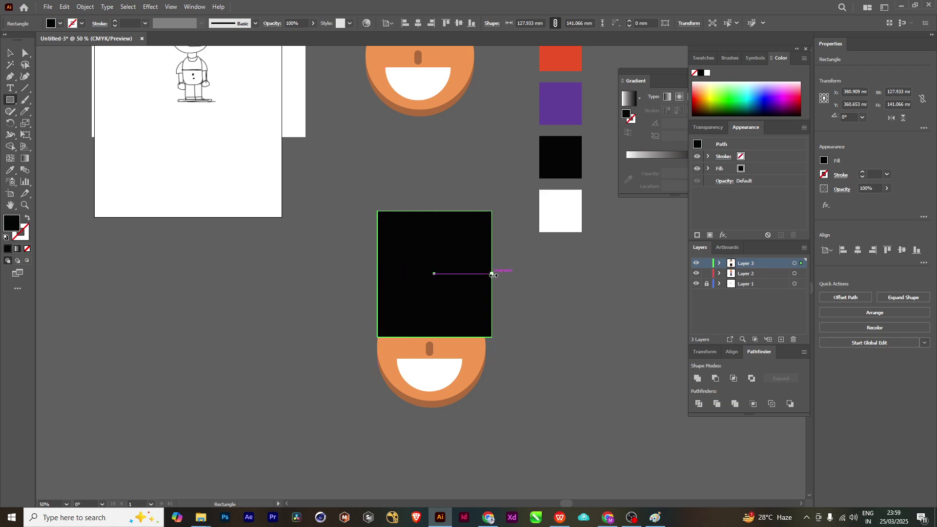
pyautogui.moveTo(493, 275); pyautogui.dragTo(485, 273)
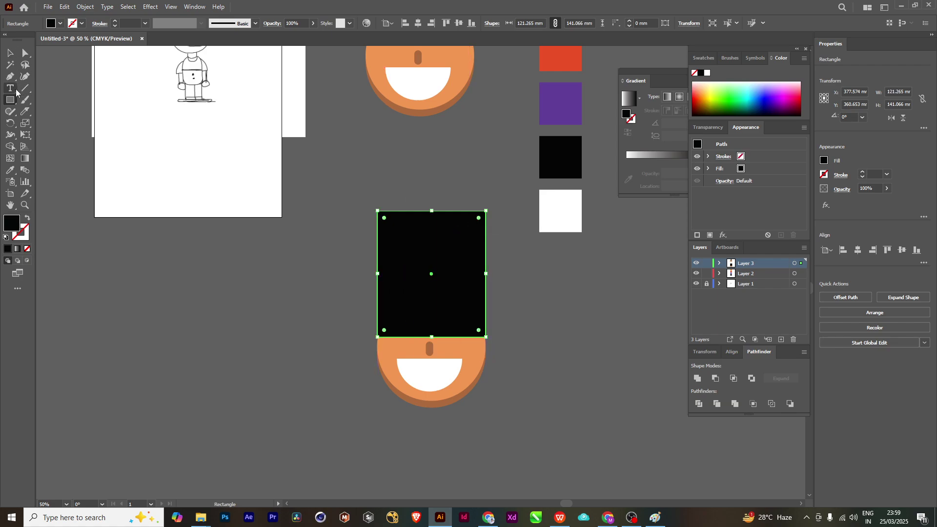
# - Add three anchor points to the black rectangle: one high on each side and one near the right end of its upper edge
pyautogui.moveTo(11, 81); pyautogui.dragTo(42, 88)
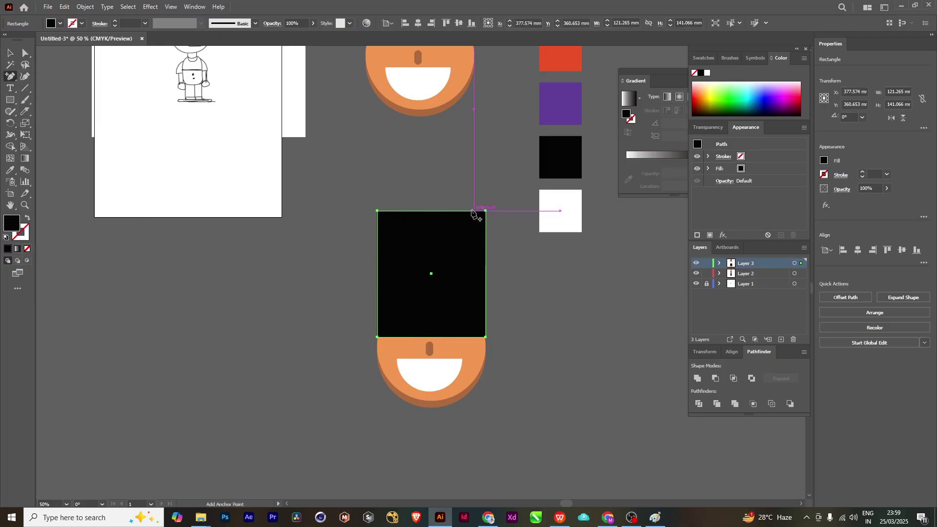
pyautogui.click(378, 238)
pyautogui.click(469, 211)
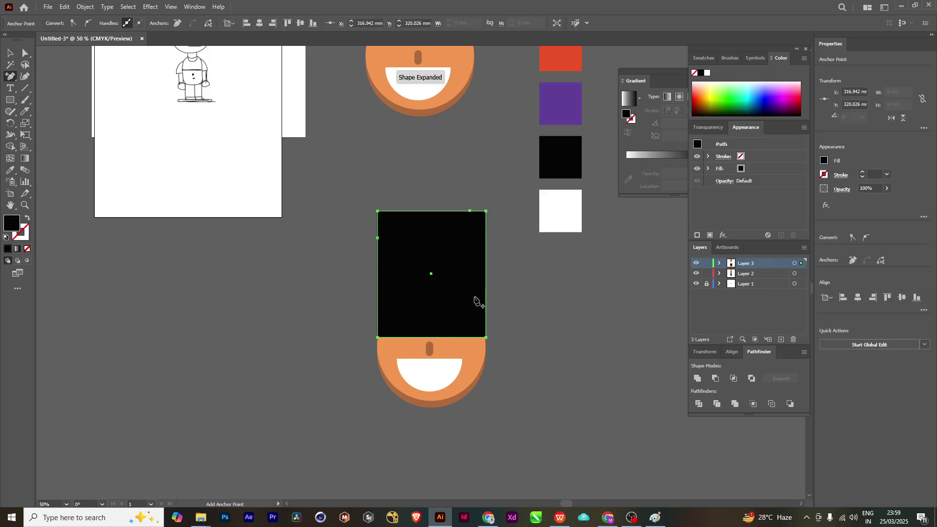
pyautogui.click(485, 247)
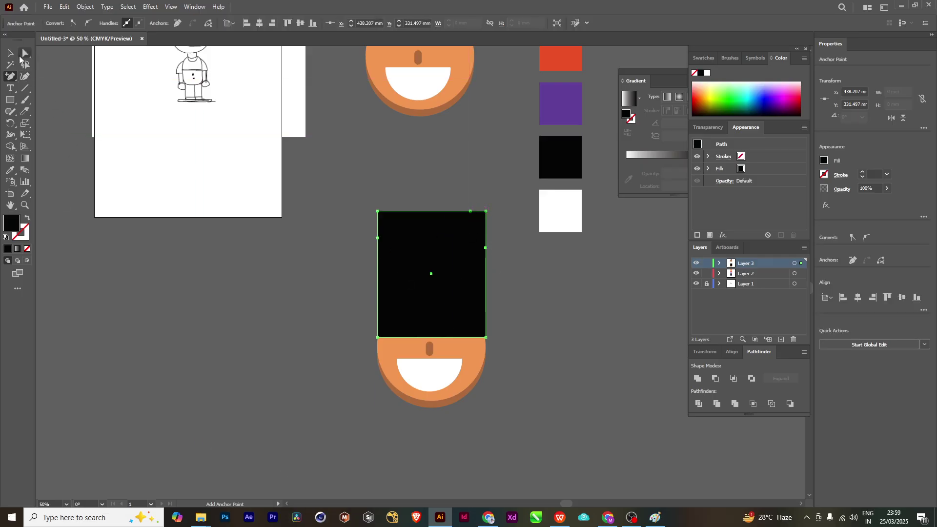
# - Reshape the rectangle into a hair outline by raising a tip on the right, curving the corner beneath it inward and shifting the upper-left corner inward
pyautogui.click(26, 55)
pyautogui.moveTo(470, 210); pyautogui.dragTo(486, 178)
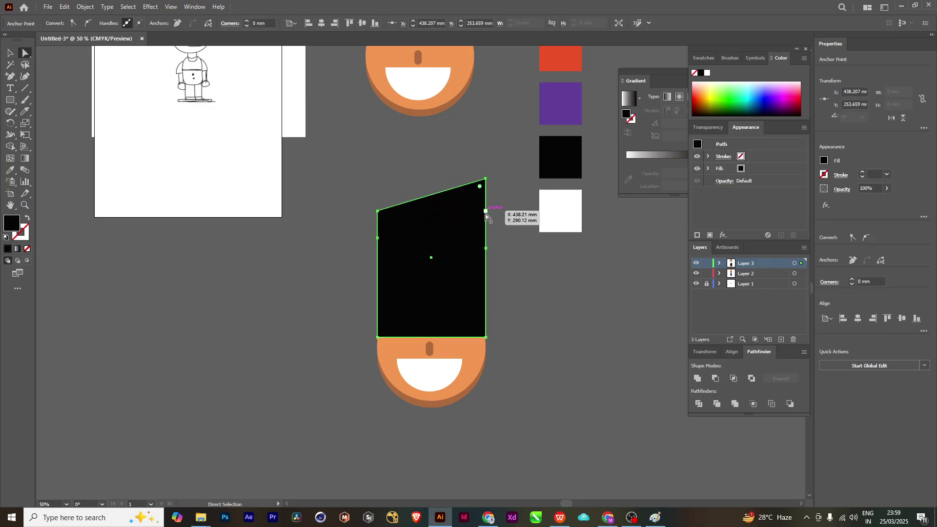
pyautogui.moveTo(485, 211)
pyautogui.mouseDown()
pyautogui.moveTo(464, 231)
pyautogui.moveTo(486, 220)
pyautogui.moveTo(498, 191)
pyautogui.moveTo(492, 209)
pyautogui.mouseUp()
pyautogui.moveTo(378, 210); pyautogui.dragTo(419, 186)
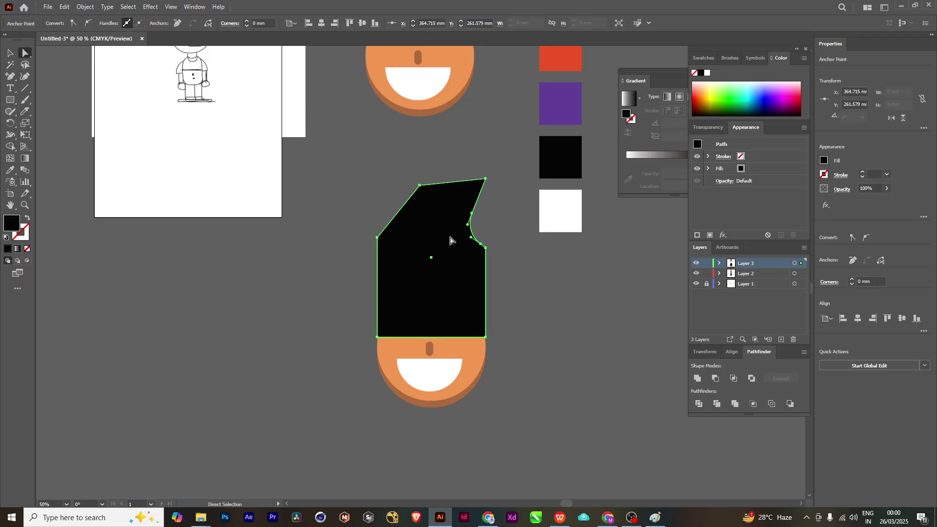
# - Delete the black hair trial shape and all remaining parts of the face copy below the head
pyautogui.press('Delete')
pyautogui.scroll(3, 451, 339)
pyautogui.scroll(-2, 442, 293)
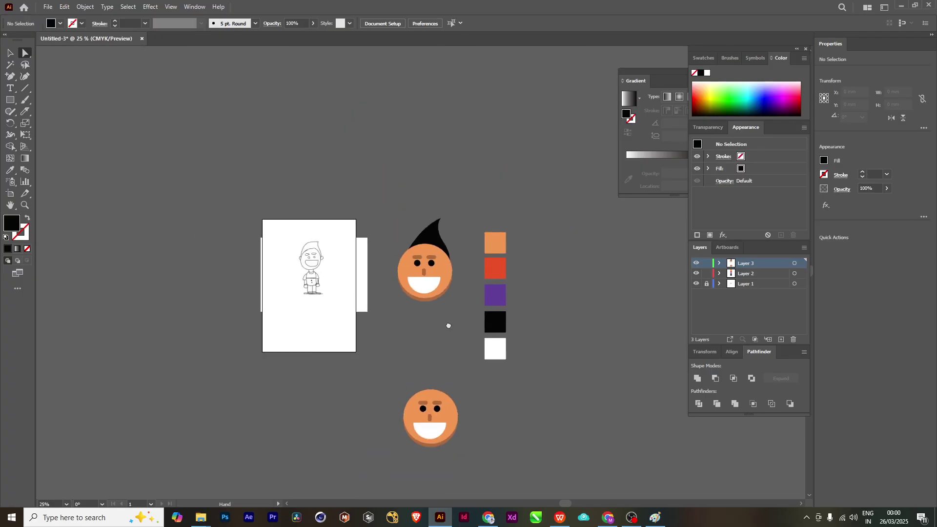
pyautogui.scroll(2, 421, 276)
pyautogui.scroll(-1, 431, 277)
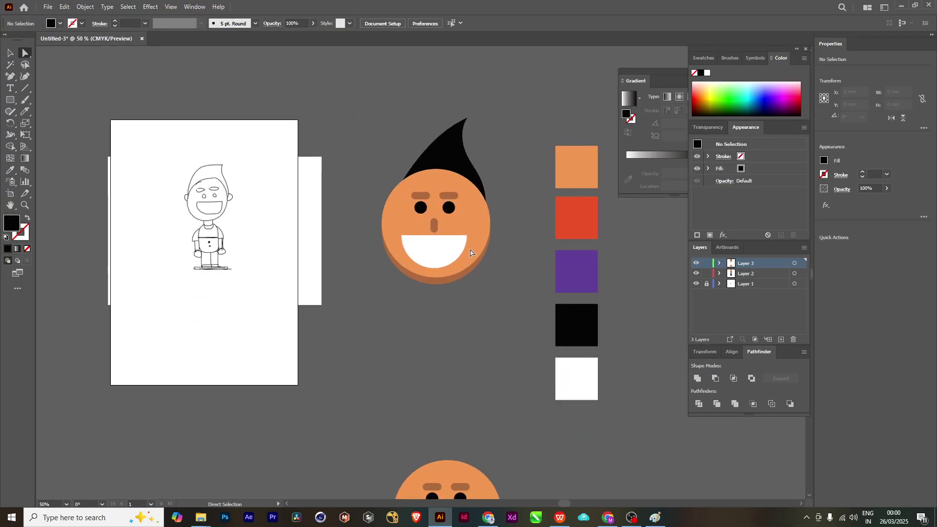
pyautogui.scroll(-3, 493, 288)
pyautogui.click(470, 365)
pyautogui.press('Delete')
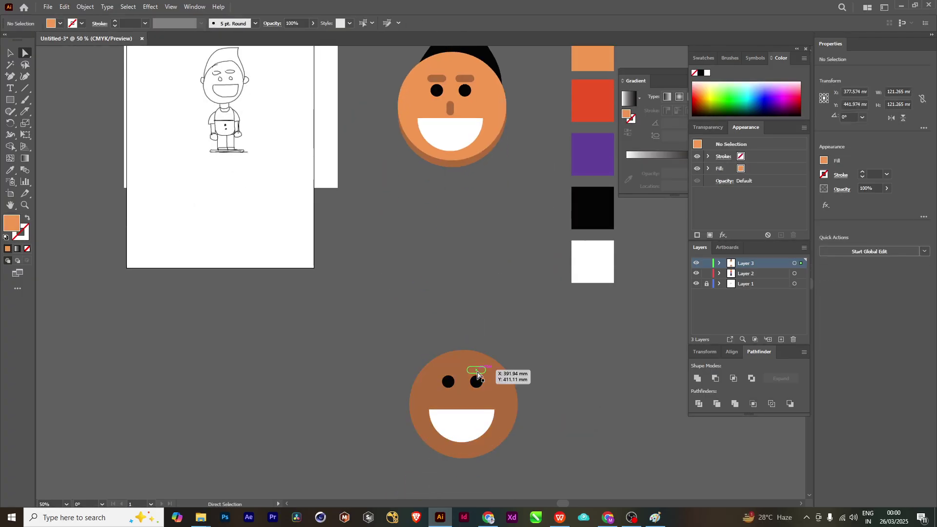
pyautogui.click(461, 373)
pyautogui.press('Delete')
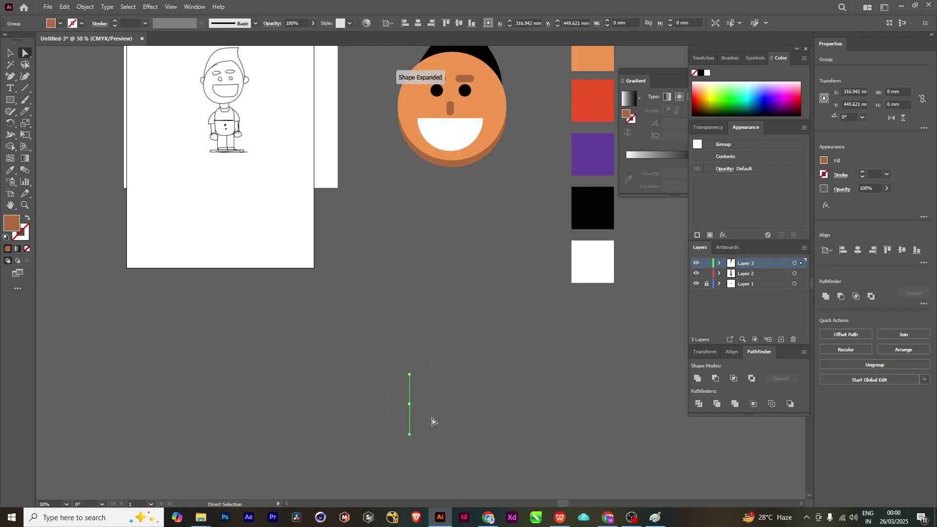
pyautogui.press('Delete')
# - Draw a brown ear ellipse about 15 by 20 mm on the head's right edge at eye level, and deselect it
pyautogui.scroll(4, 506, 372)
pyautogui.scroll(1, 464, 342)
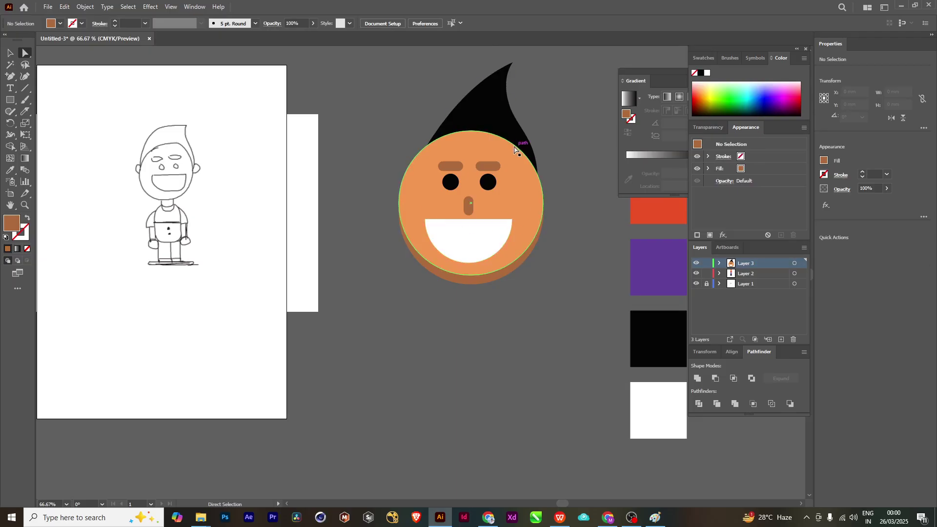
pyautogui.scroll(2, 461, 327)
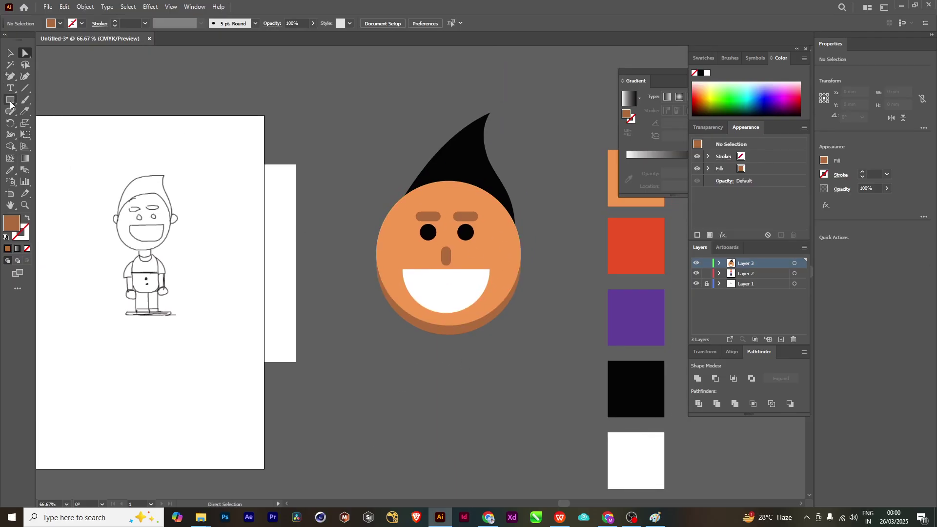
pyautogui.moveTo(10, 105); pyautogui.dragTo(29, 123)
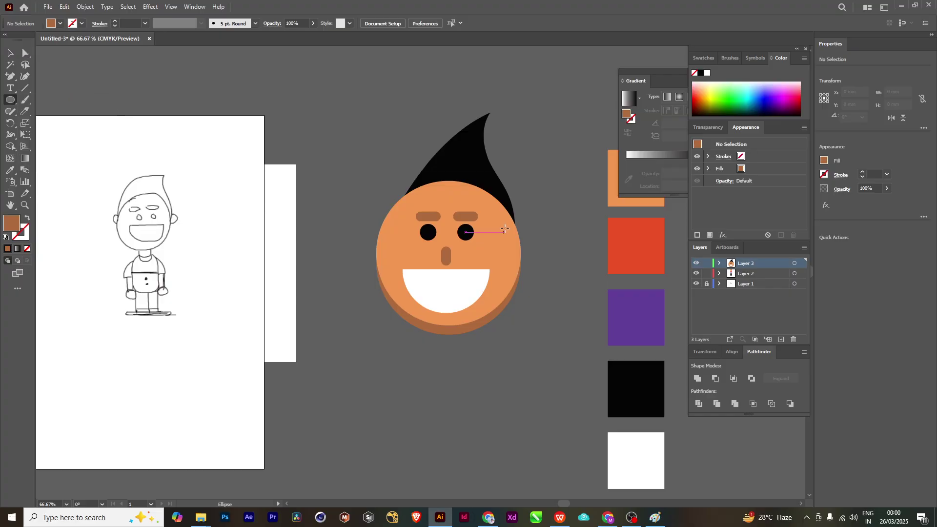
pyautogui.moveTo(508, 219); pyautogui.dragTo(520, 250)
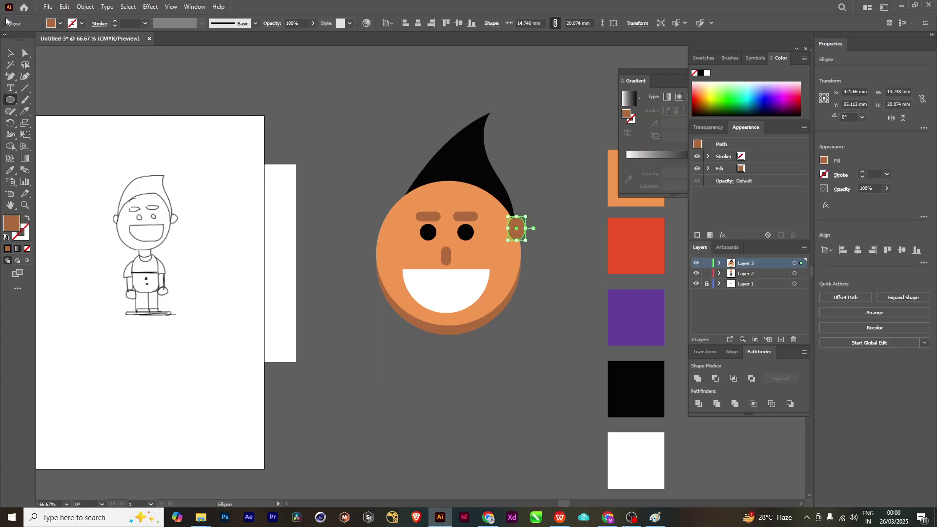
pyautogui.click(10, 55)
pyautogui.click(569, 240)
# - Send the right ear ellipse to the back behind the face, and deselect it
pyautogui.scroll(1, 561, 252)
pyautogui.hscroll(-1, 561, 251)
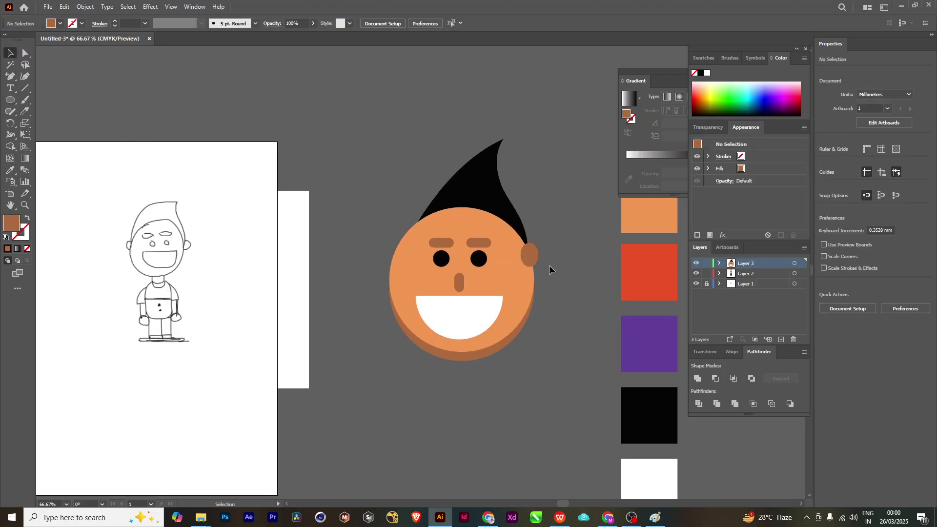
pyautogui.click(527, 253)
pyautogui.hotkey('ctrl', 'shift', '[')
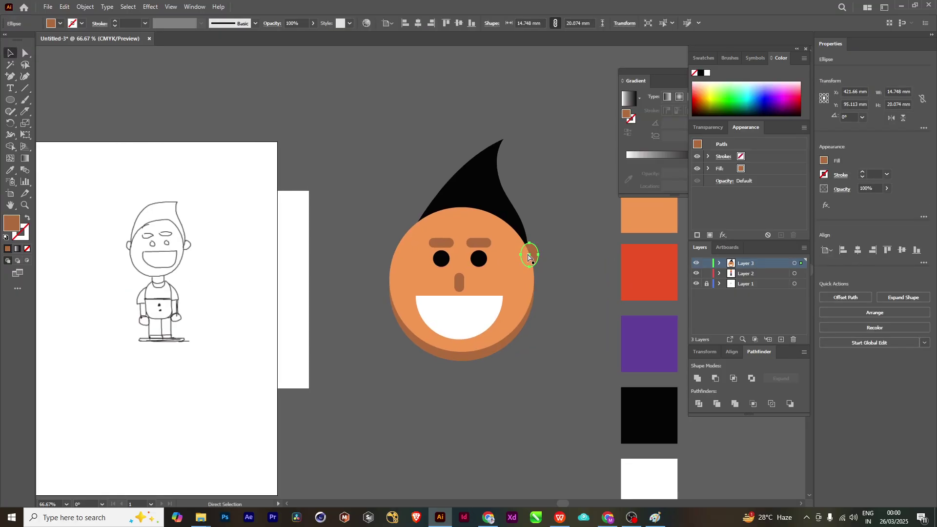
pyautogui.click(584, 196)
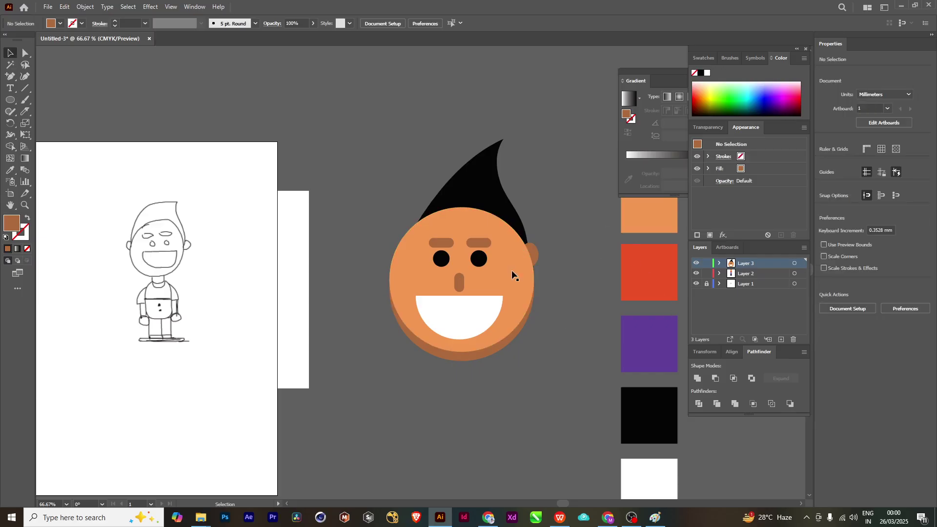
# - Duplicate the ear straight across to the head's left edge, send the copy to the back, and deselect it
pyautogui.click(534, 256)
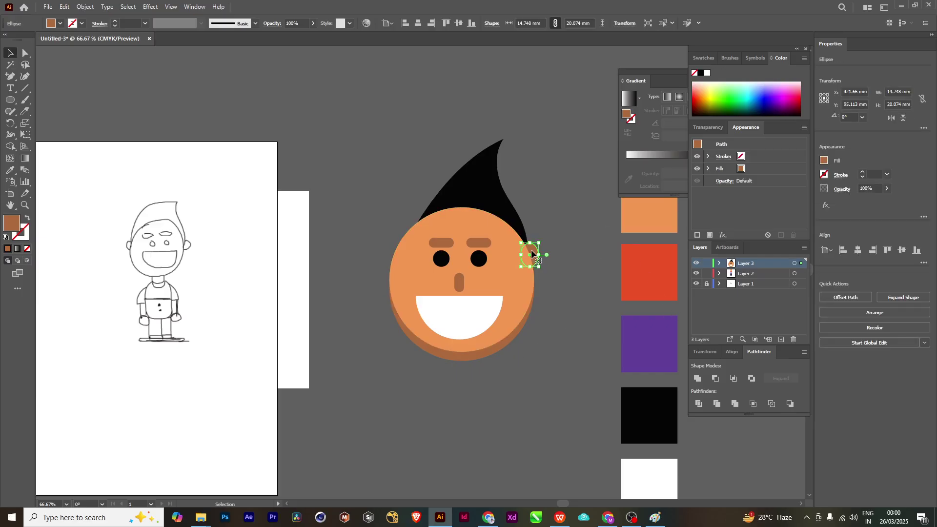
pyautogui.moveTo(531, 250); pyautogui.dragTo(396, 264)
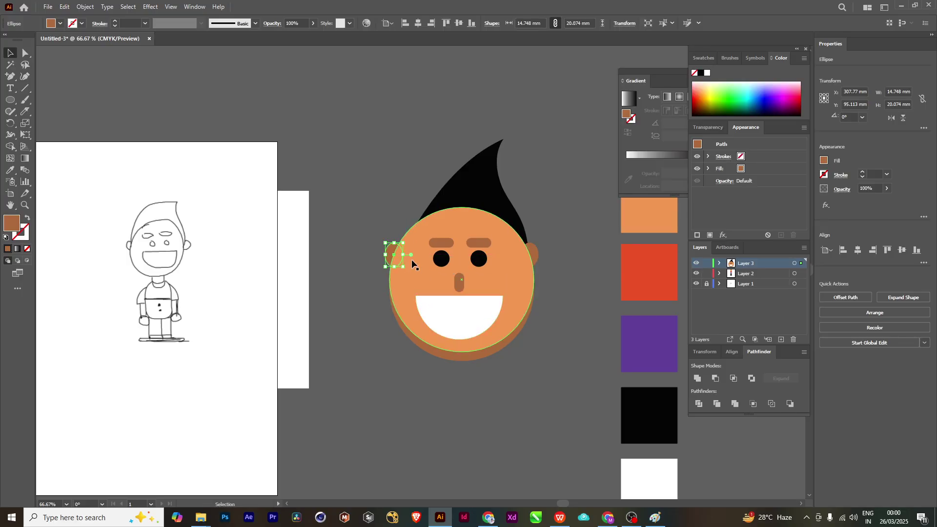
pyautogui.scroll(2, 411, 259)
pyautogui.hotkey('ctrl', 'shift', '[')
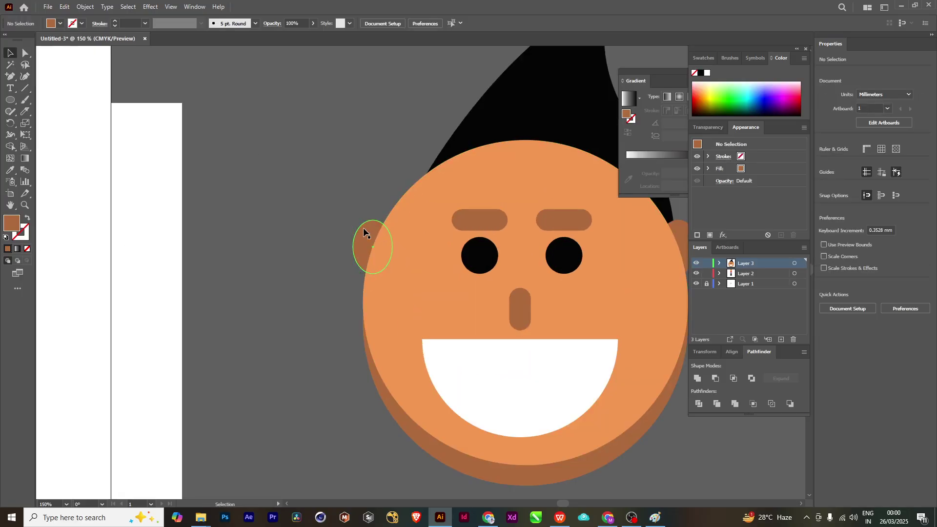
pyautogui.click(361, 198)
pyautogui.scroll(-2, 416, 218)
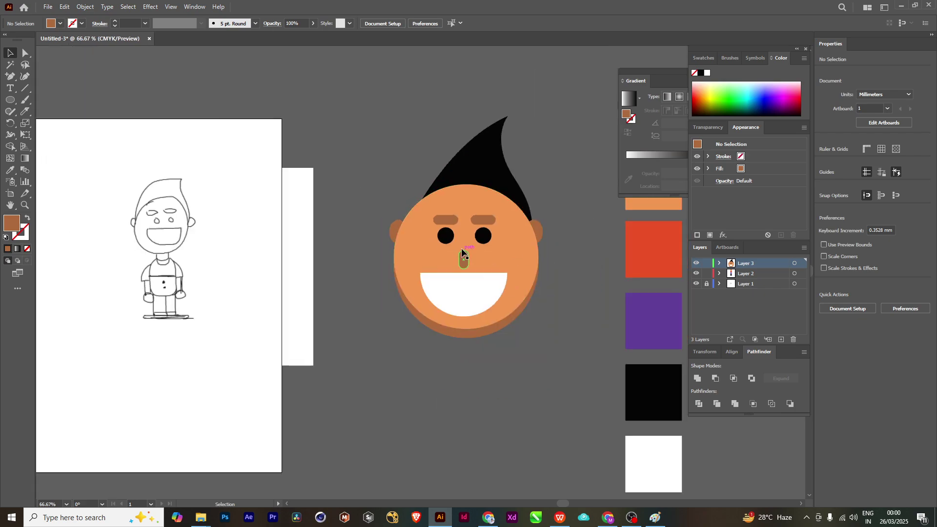
# - Examine the finished head with both ears and compare it with the pencil sketch
pyautogui.moveTo(532, 331); pyautogui.dragTo(518, 332)
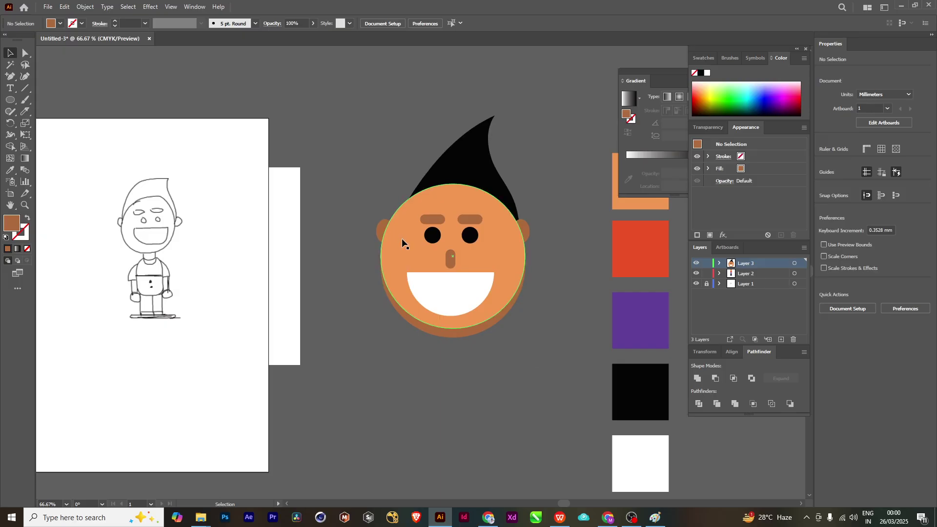
pyautogui.scroll(2, 543, 223)
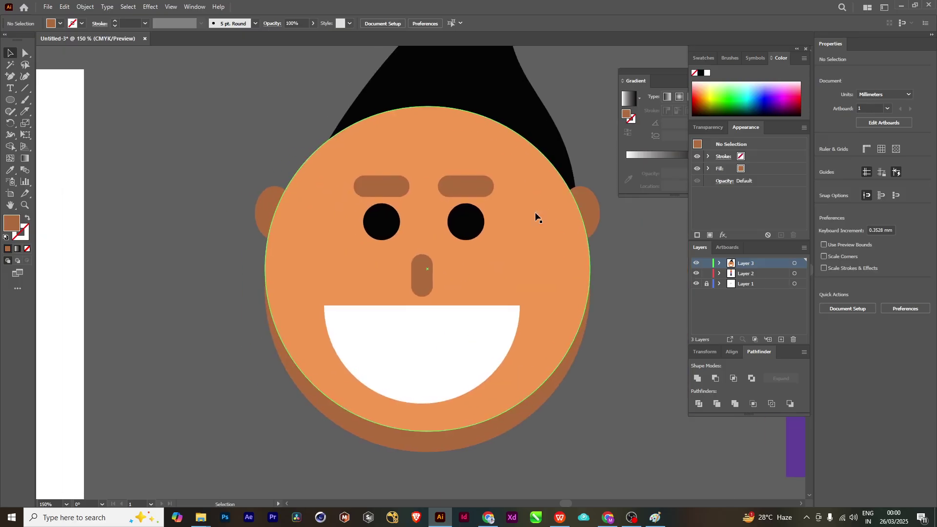
pyautogui.scroll(-2, 534, 211)
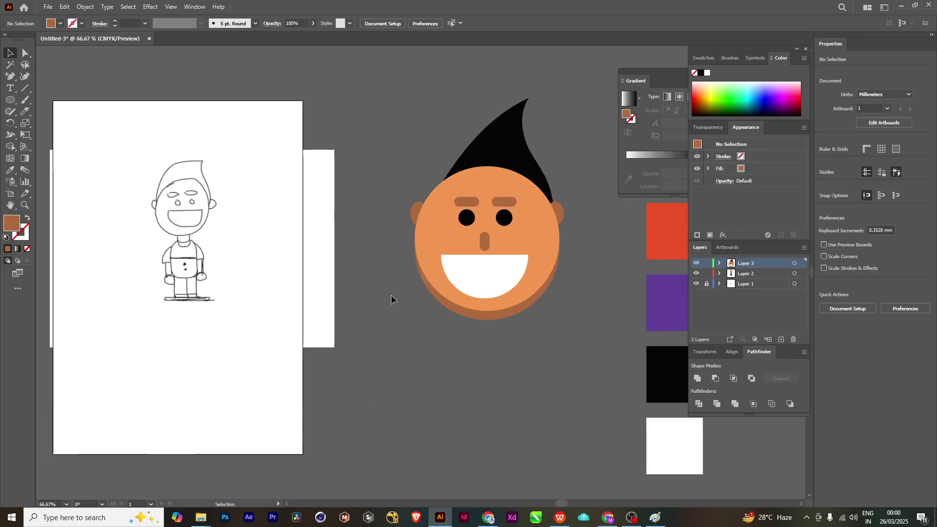
pyautogui.scroll(-1, 449, 360)
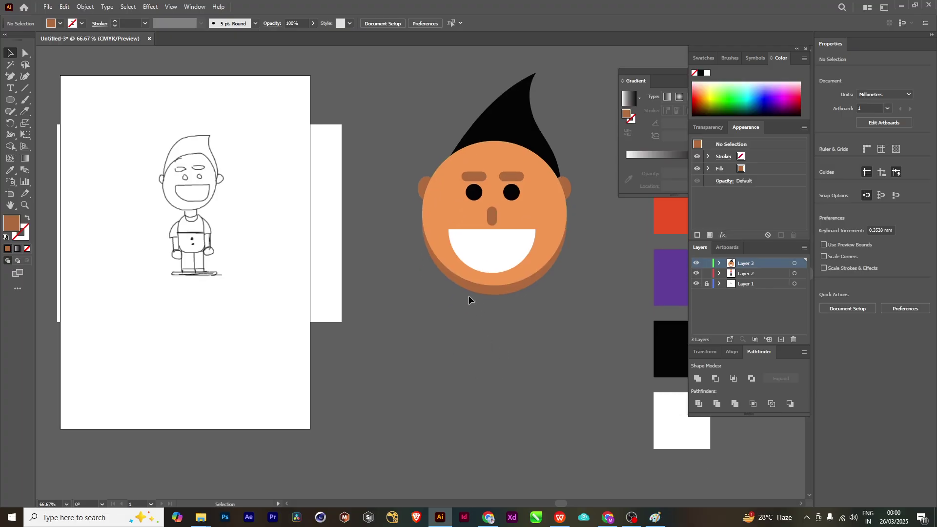
pyautogui.scroll(-1, 483, 332)
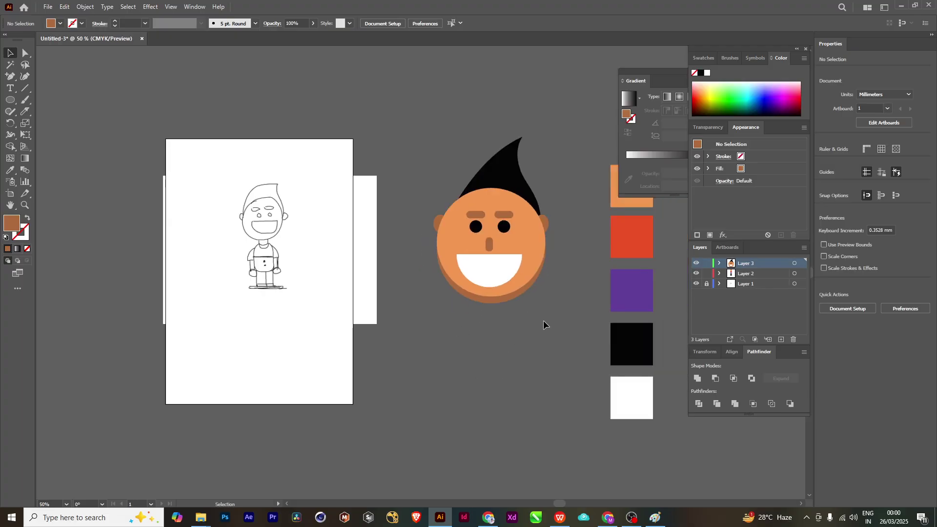
pyautogui.moveTo(543, 320); pyautogui.dragTo(528, 361)
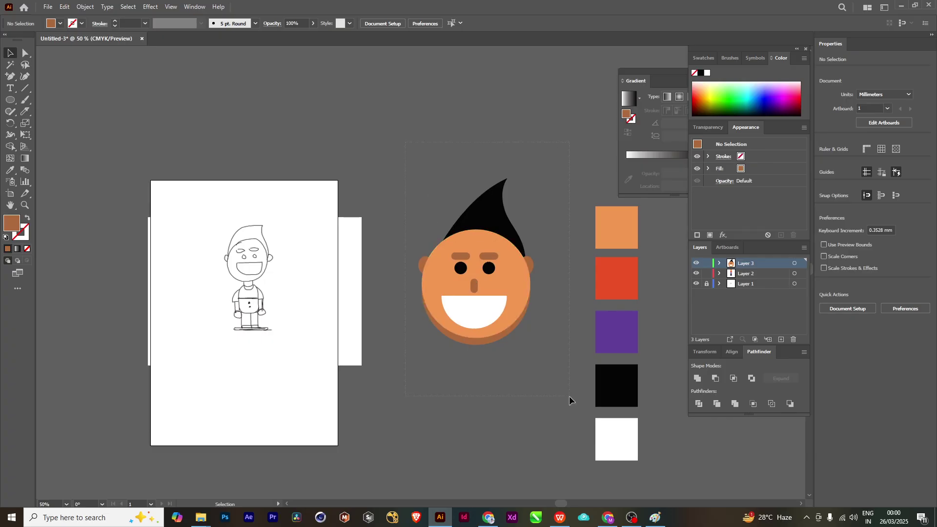
pyautogui.moveTo(569, 396); pyautogui.dragTo(569, 397)
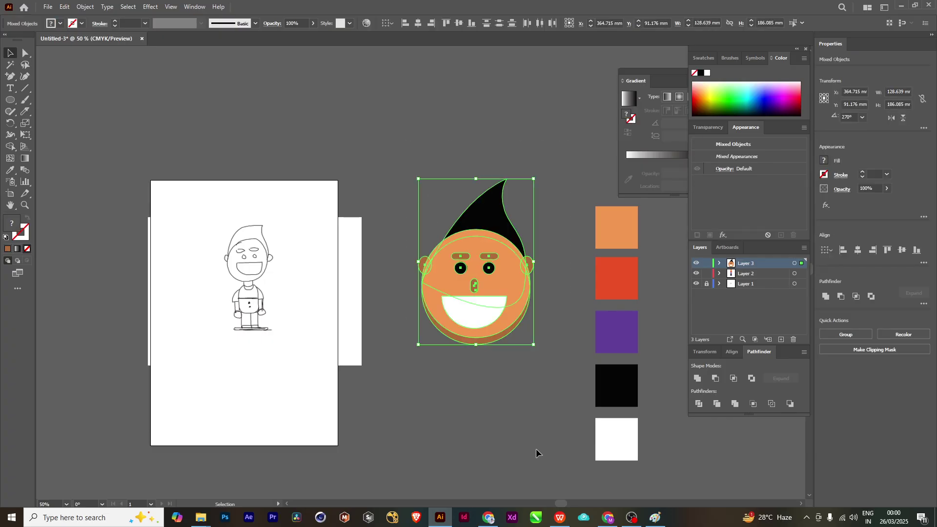
pyautogui.click(444, 133)
pyautogui.scroll(3, 514, 268)
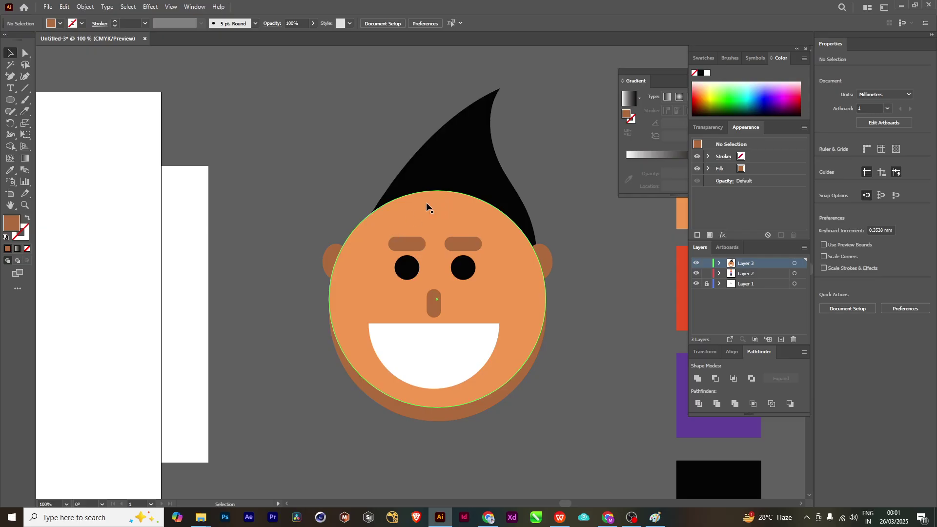
# - Open the face group in isolation mode and select its nested pair of head circles
pyautogui.click(489, 404)
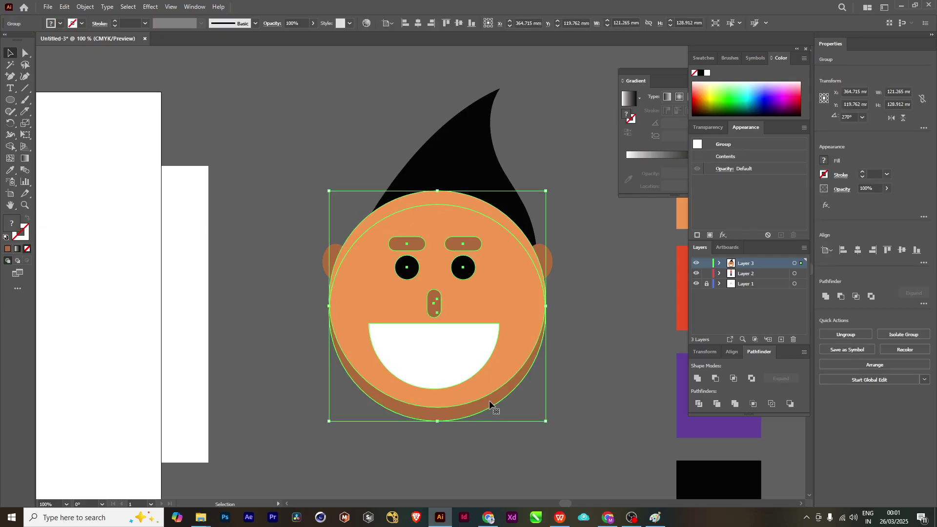
pyautogui.click(585, 121)
pyautogui.click(450, 206)
pyautogui.hotkey('ctrl', 'shift', 'a')
pyautogui.click(451, 225)
pyautogui.doubleClick(434, 222)
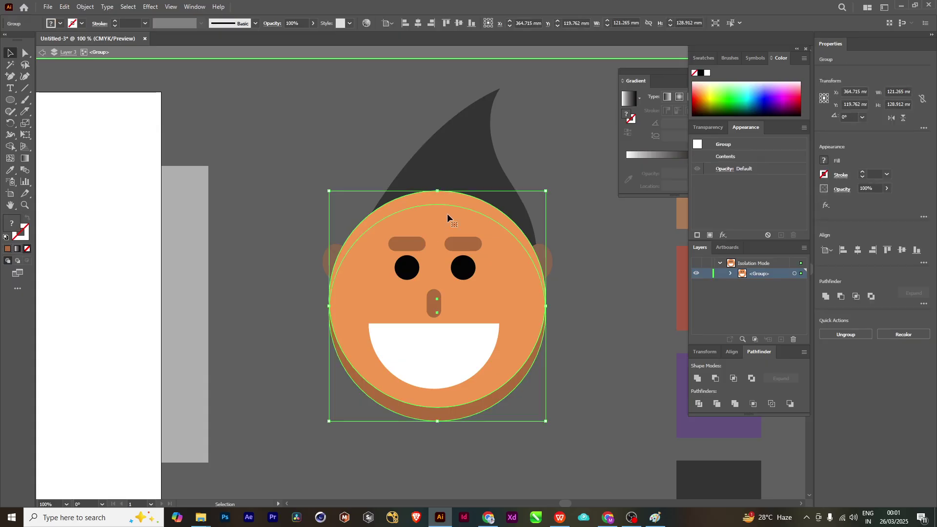
# - Duplicate the front face circle in place, move the copy straight down to Y 120.878 mm, and deselect it
pyautogui.click(420, 220)
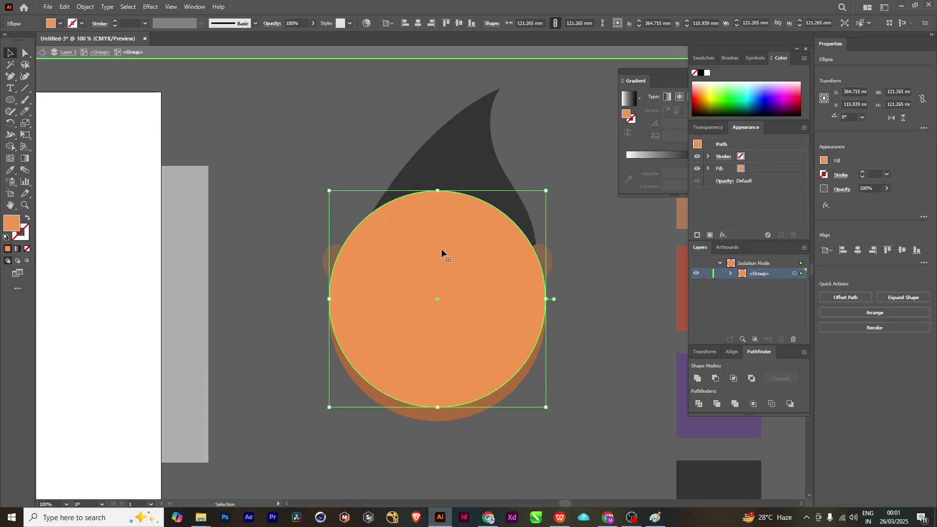
pyautogui.press('a')
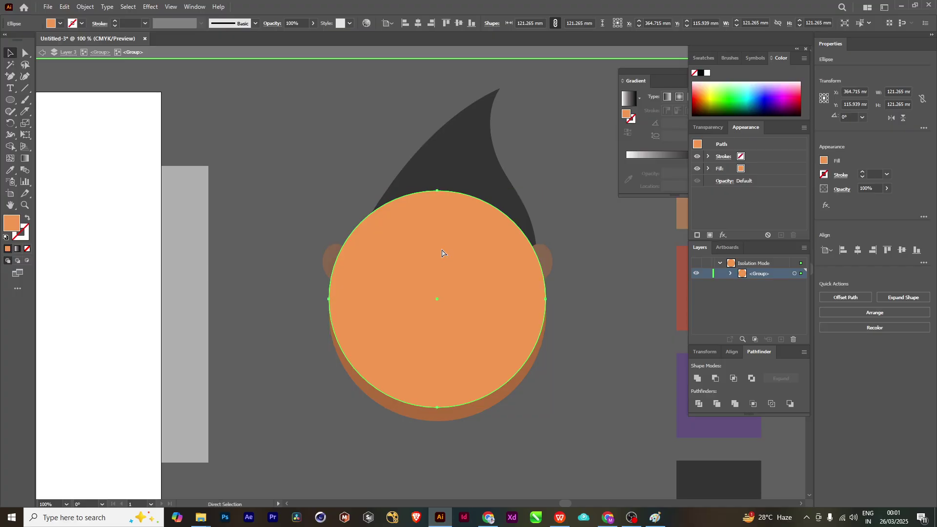
pyautogui.press('v')
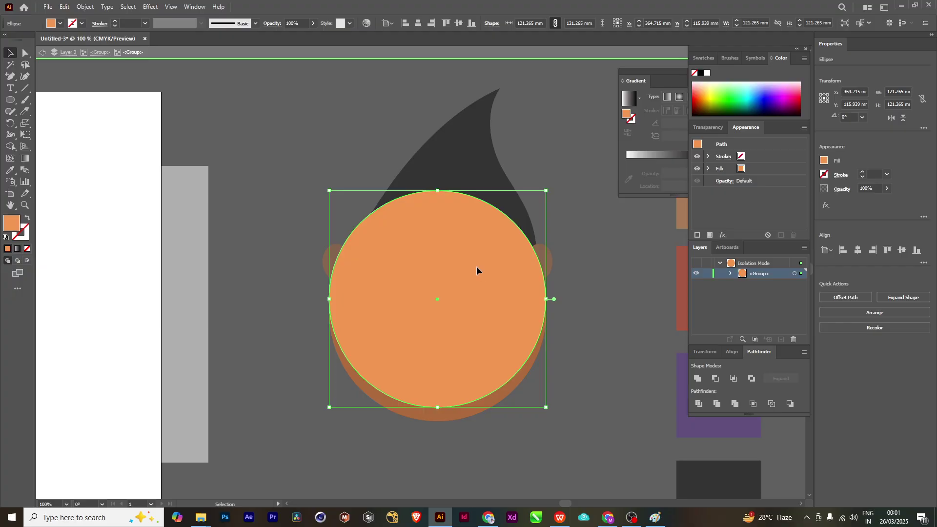
pyautogui.hotkey('shift', 'Down')
pyautogui.press('Down')
pyautogui.press('Down')
pyautogui.press('Down')
pyautogui.press('Down')
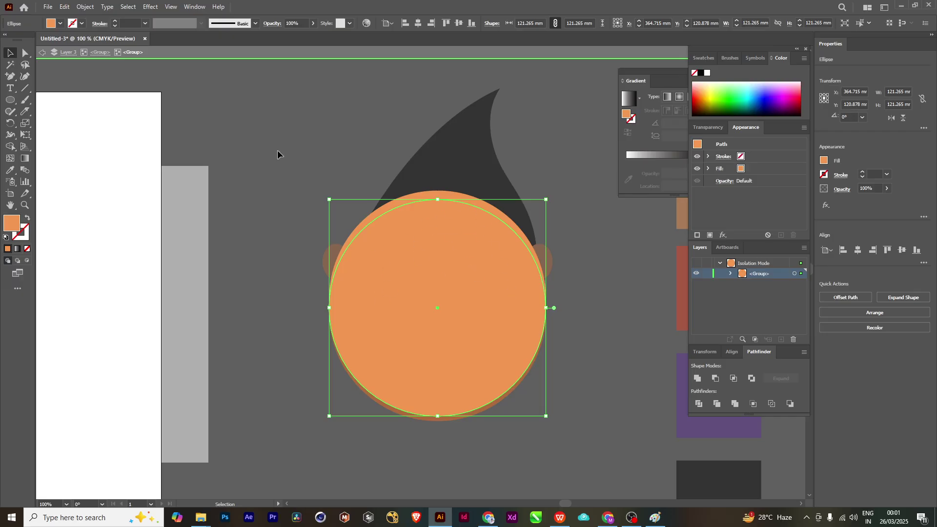
pyautogui.click(268, 129)
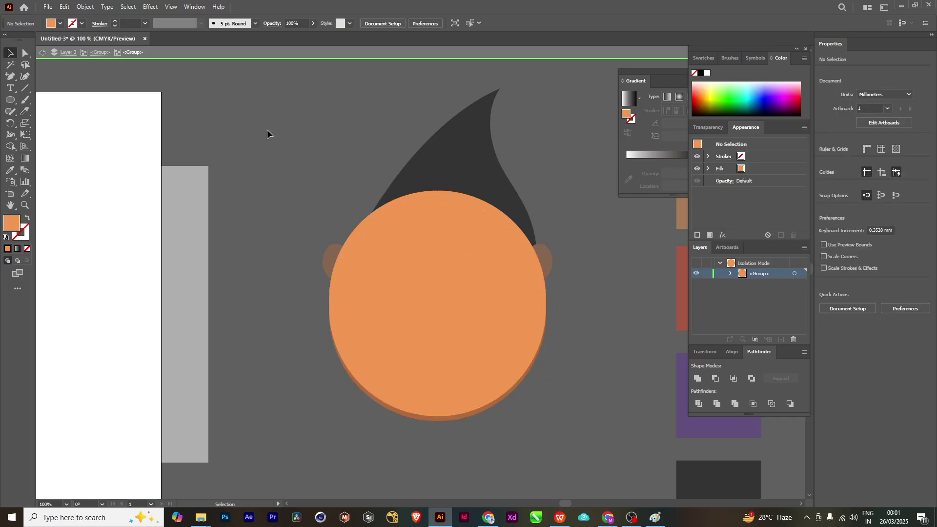
# - Fill the original face circle behind the lowered copy with black (#000000) as a hairline, and deselect it
pyautogui.click(431, 197)
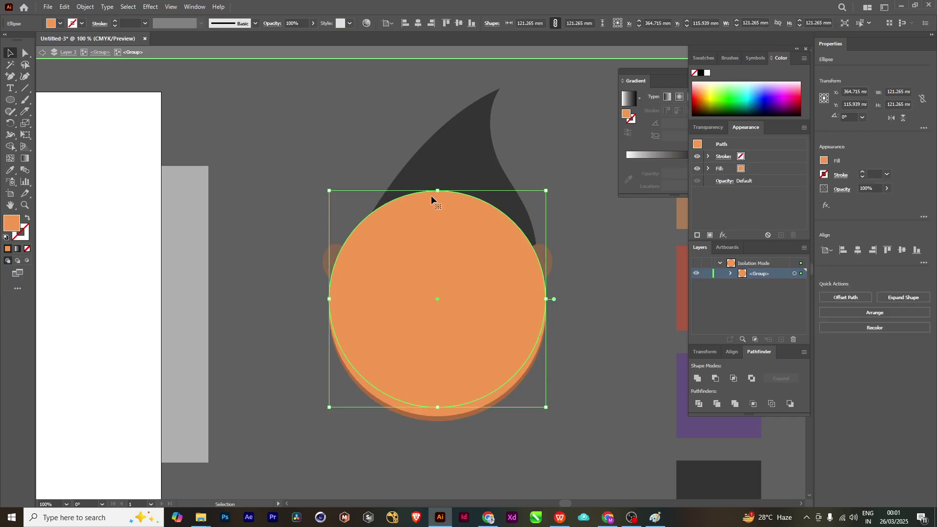
pyautogui.doubleClick(18, 225)
pyautogui.moveTo(481, 380); pyautogui.dragTo(453, 456)
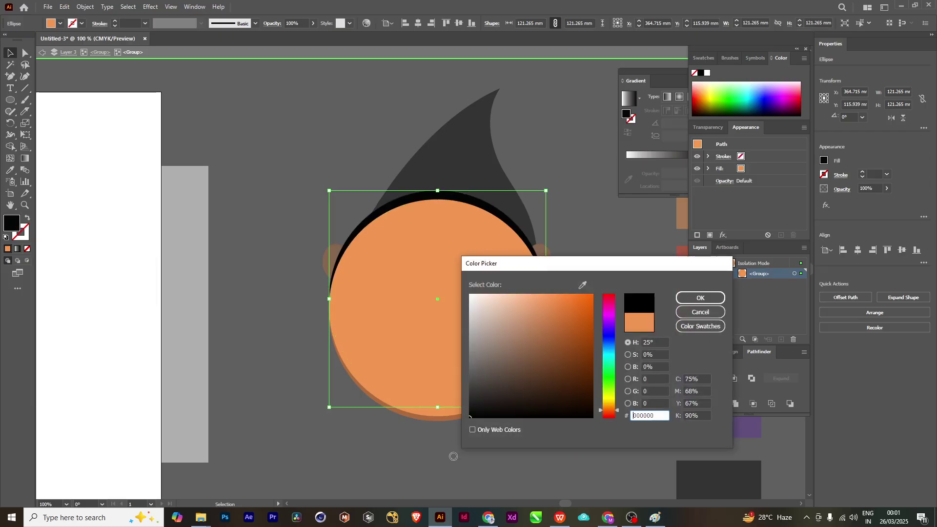
pyautogui.click(700, 312)
pyautogui.click(182, 303)
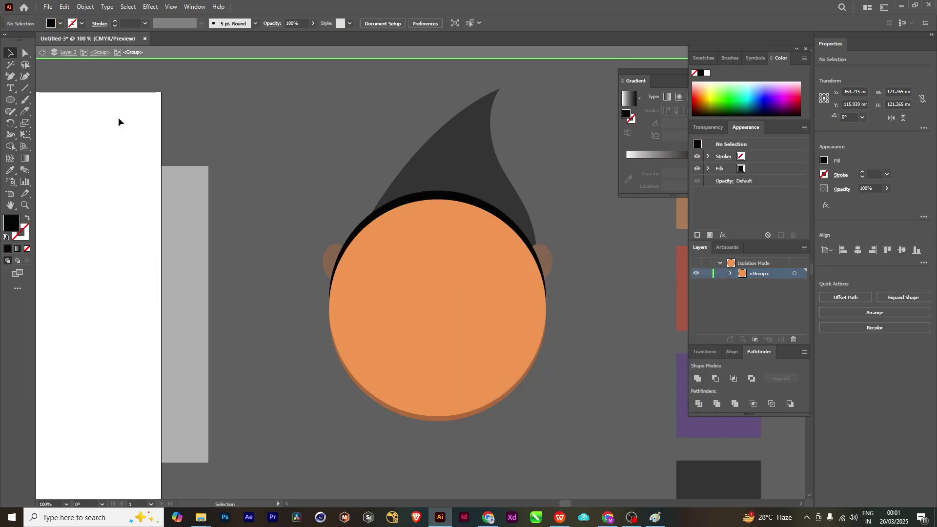
# - Leave all nested isolation levels to return to the full artwork with nothing selected
pyautogui.click(43, 53)
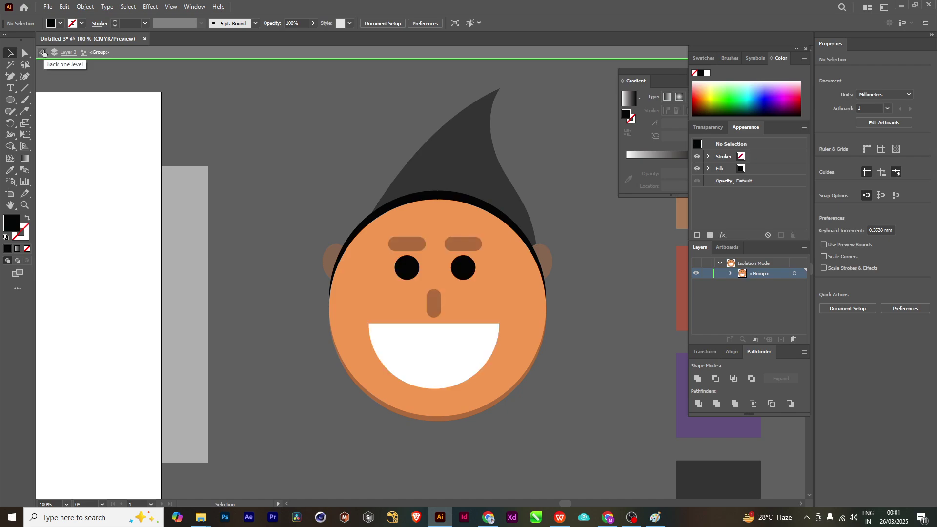
pyautogui.click(43, 53)
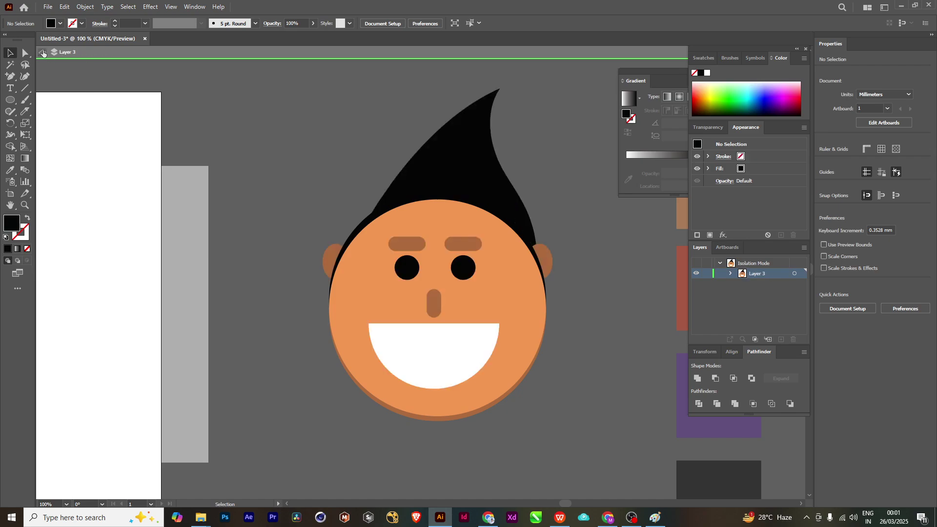
pyautogui.scroll(-1, 605, 358)
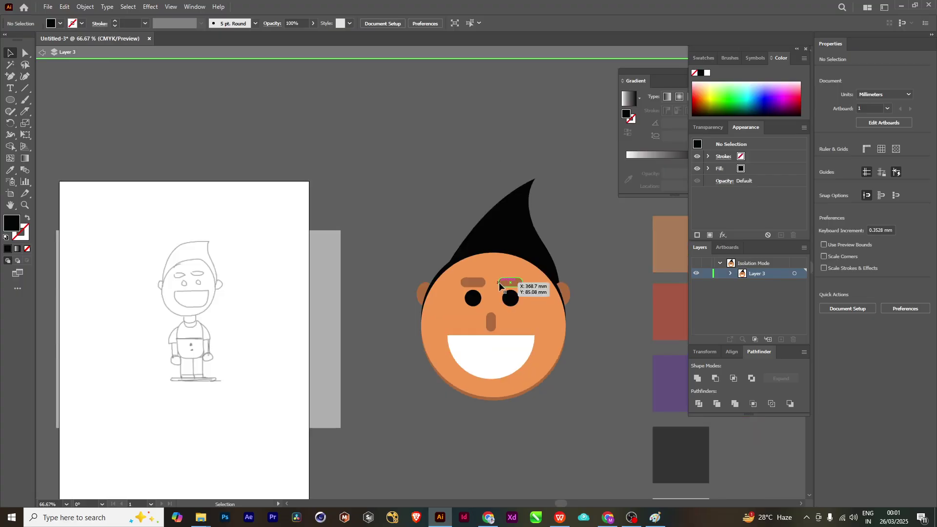
pyautogui.scroll(2, 531, 332)
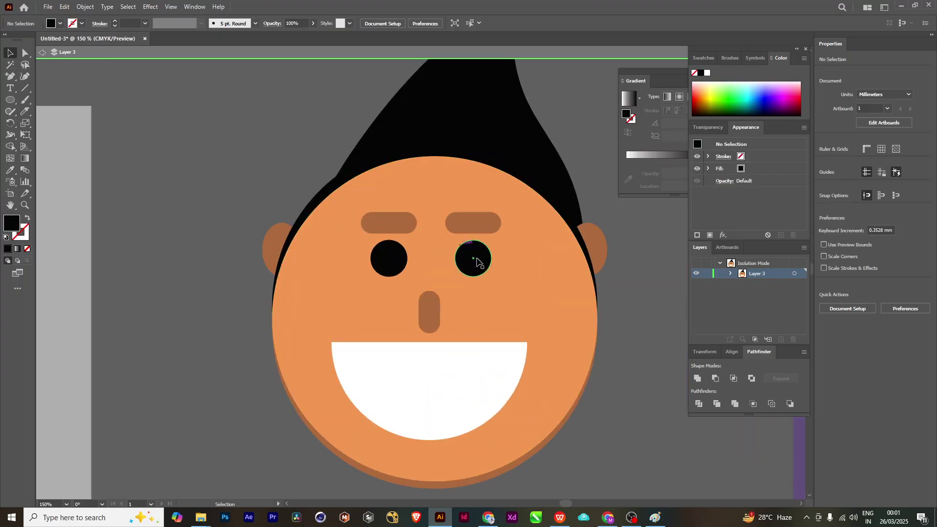
pyautogui.scroll(-2, 477, 262)
pyautogui.scroll(1, 536, 283)
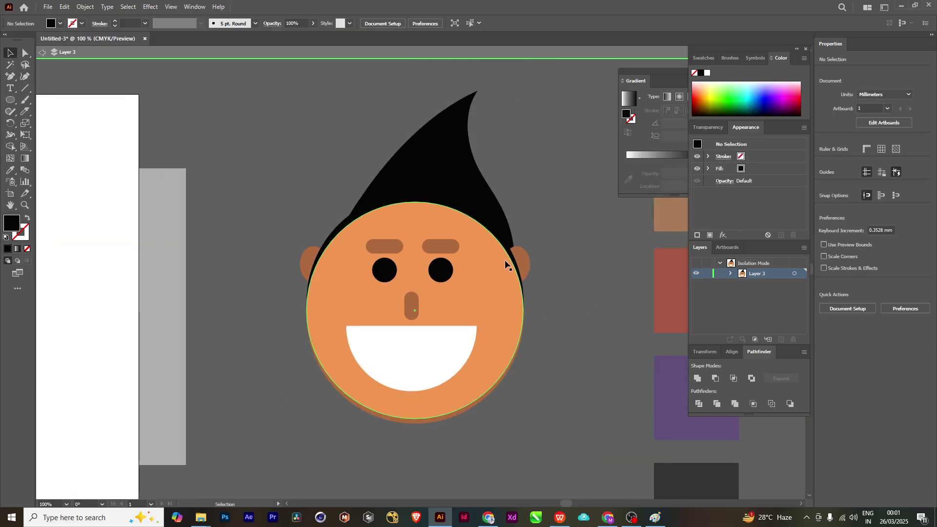
pyautogui.click(521, 259)
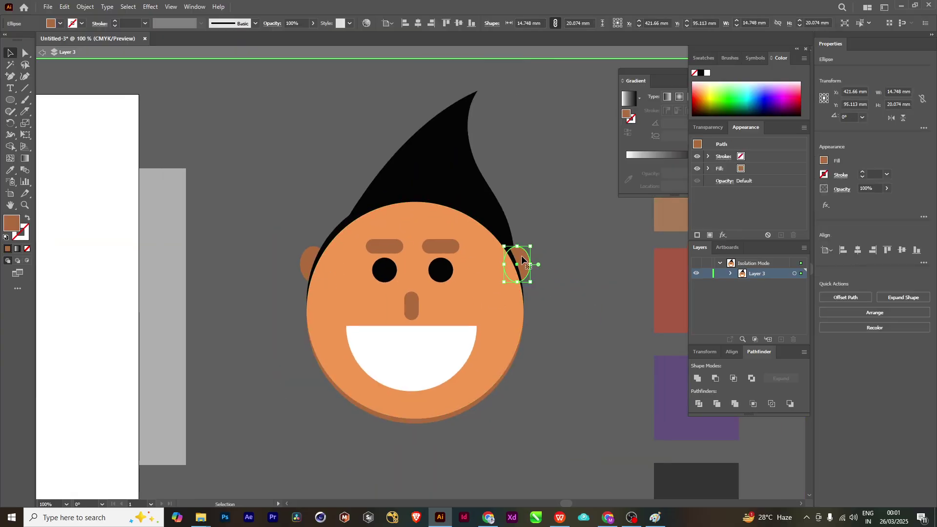
pyautogui.press('v')
pyautogui.click(43, 52)
pyautogui.click(538, 270)
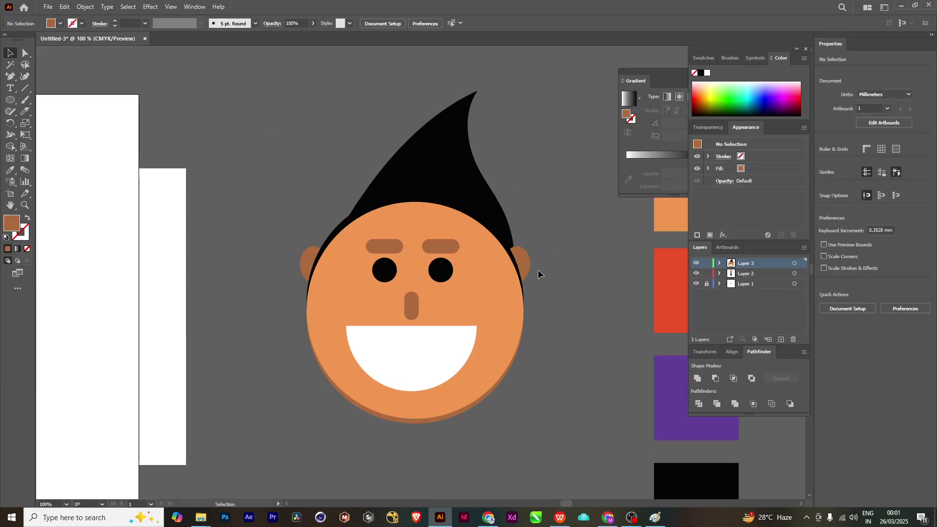
pyautogui.click(523, 262)
pyautogui.press('a')
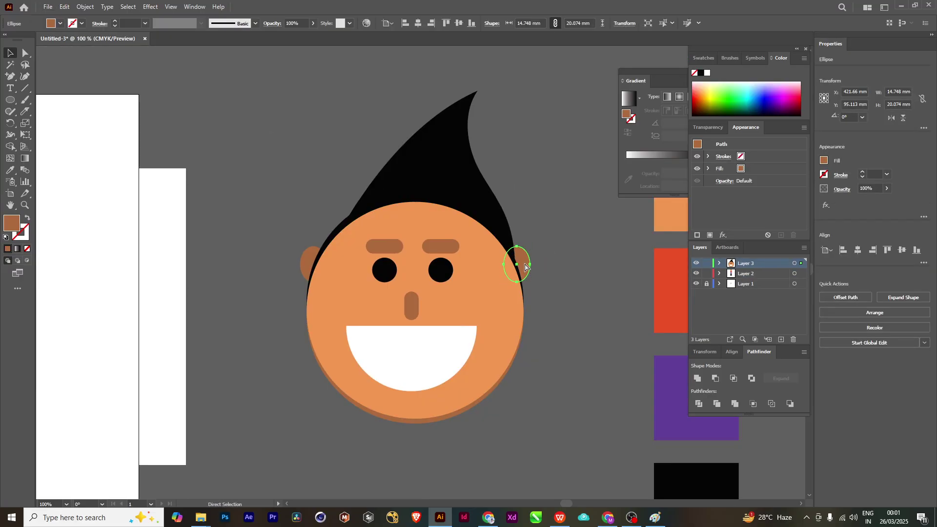
pyautogui.press('v')
pyautogui.click(315, 169)
# - Start a Pen path inside the hair, just above the forehead's hairline over the left eyebrow
pyautogui.scroll(-1, 549, 278)
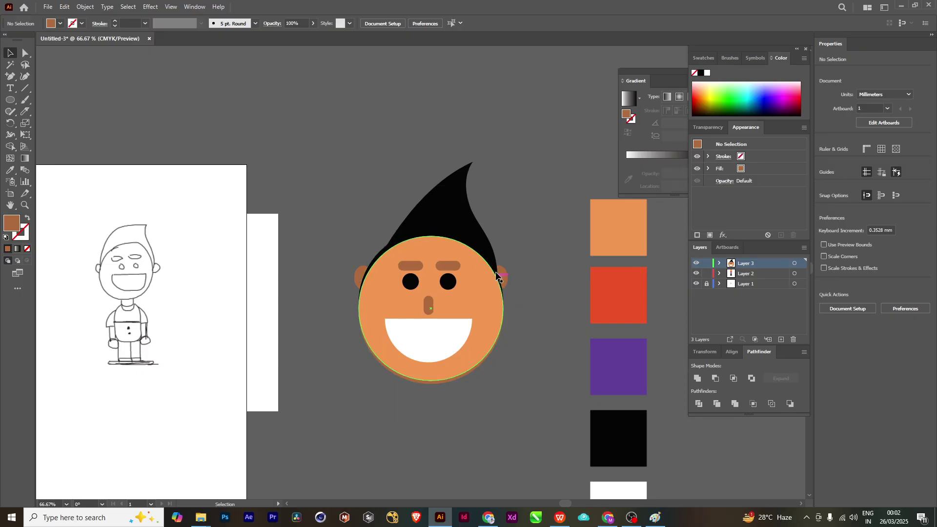
pyautogui.scroll(2, 423, 245)
pyautogui.scroll(1, 425, 276)
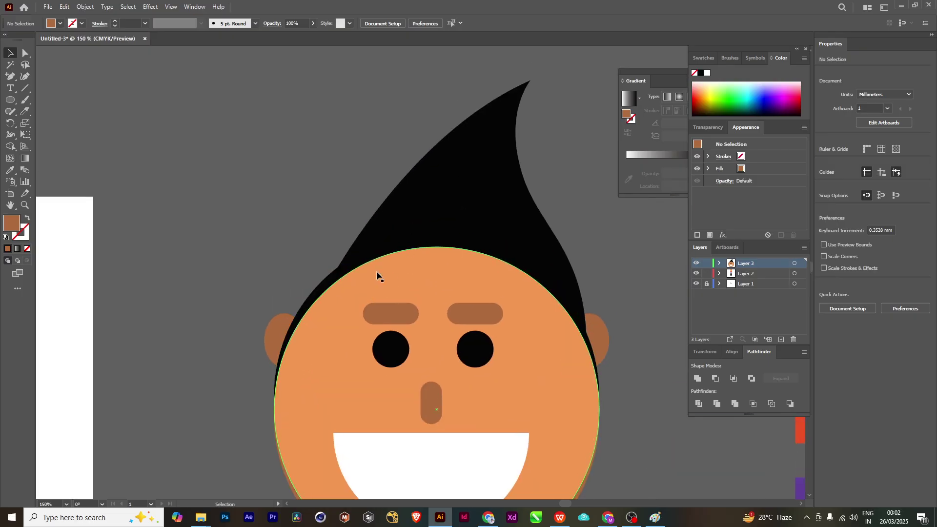
pyautogui.press('p')
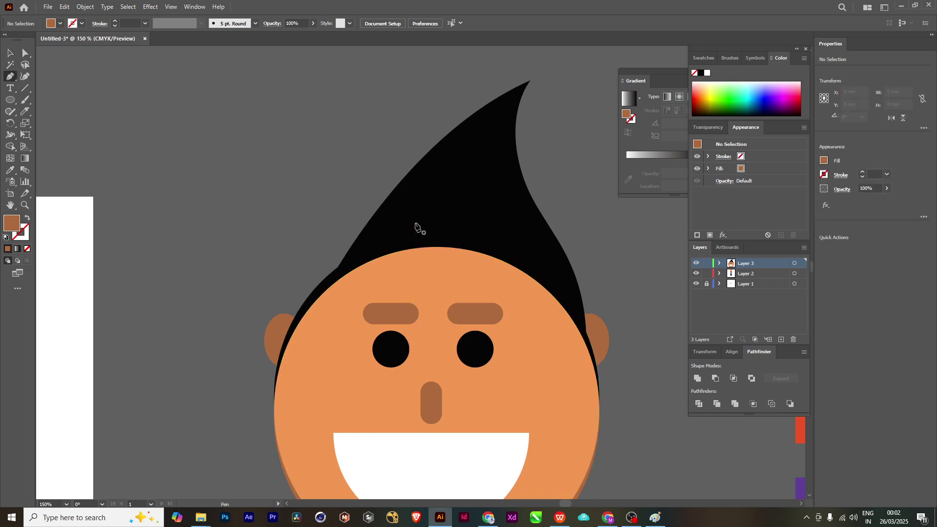
pyautogui.click(415, 223)
pyautogui.moveTo(363, 291); pyautogui.dragTo(428, 263)
pyautogui.click(403, 274)
pyautogui.press('ctrl')
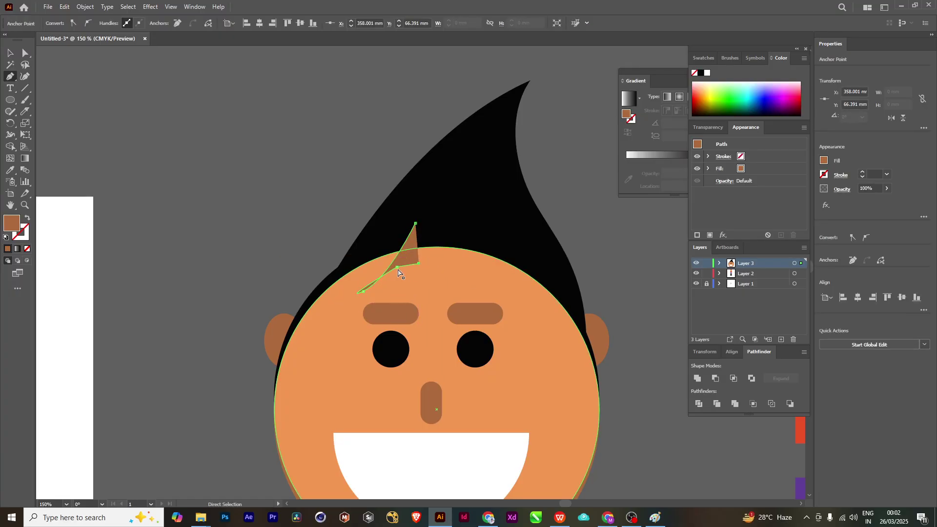
pyautogui.hotkey('ctrl', 'z')
pyautogui.moveTo(364, 292); pyautogui.dragTo(401, 269)
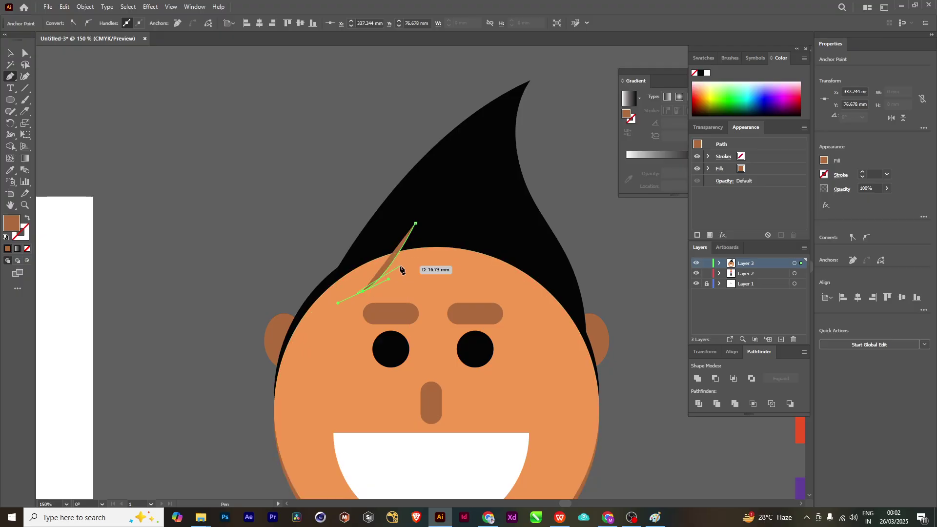
pyautogui.hotkey('ctrl', 'z')
# - Continue the path with jagged points over the left forehead and close it inside the hair as a small tuft
pyautogui.click(381, 275)
pyautogui.click(394, 271)
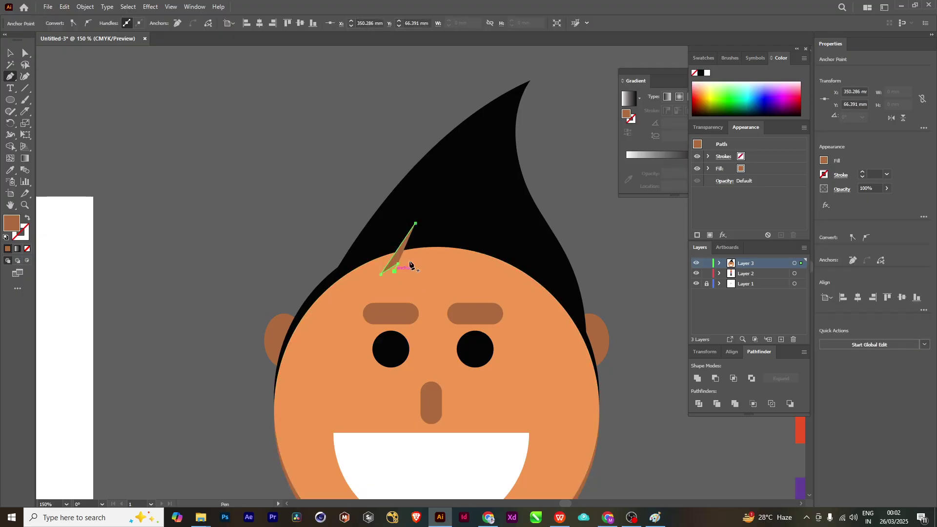
pyautogui.moveTo(420, 254); pyautogui.dragTo(425, 258)
pyautogui.click(442, 241)
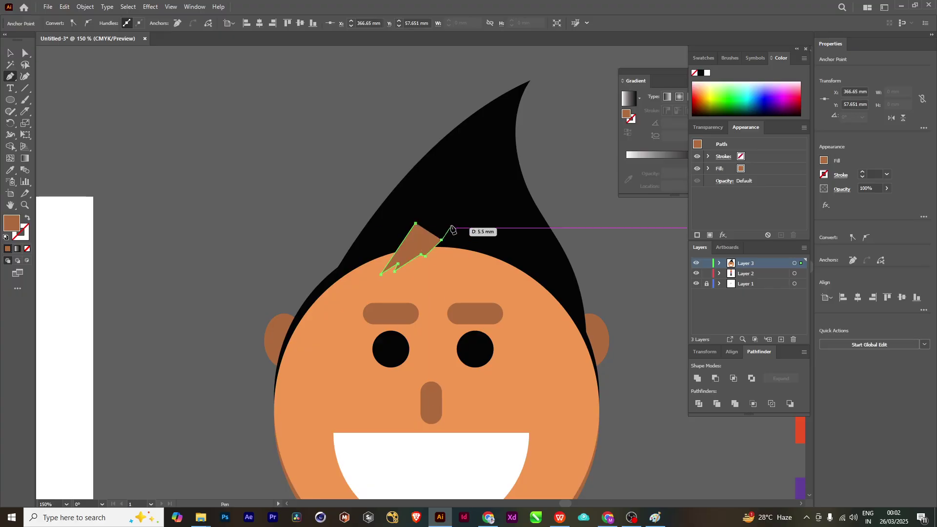
pyautogui.click(451, 223)
pyautogui.click(433, 231)
pyautogui.click(415, 223)
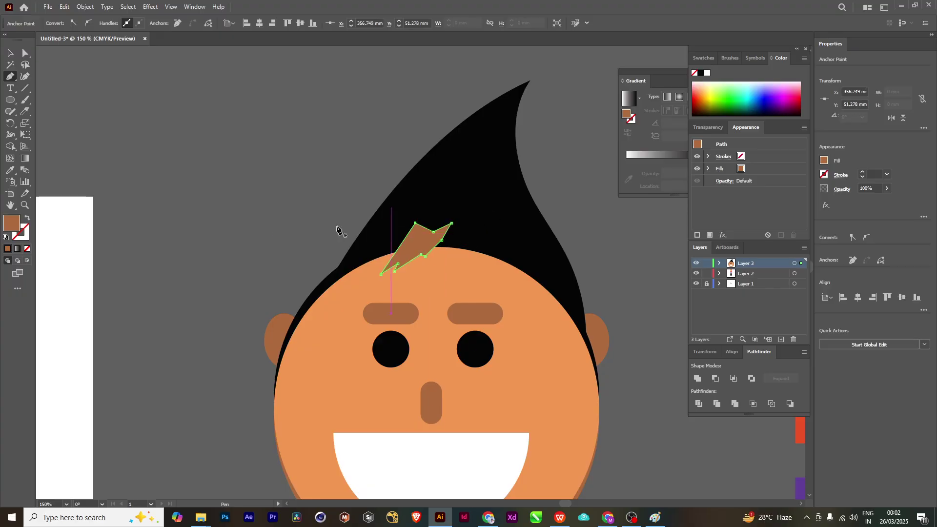
# - Fill the tuft with black sampled from the hair, and deselect it
pyautogui.doubleClick(12, 223)
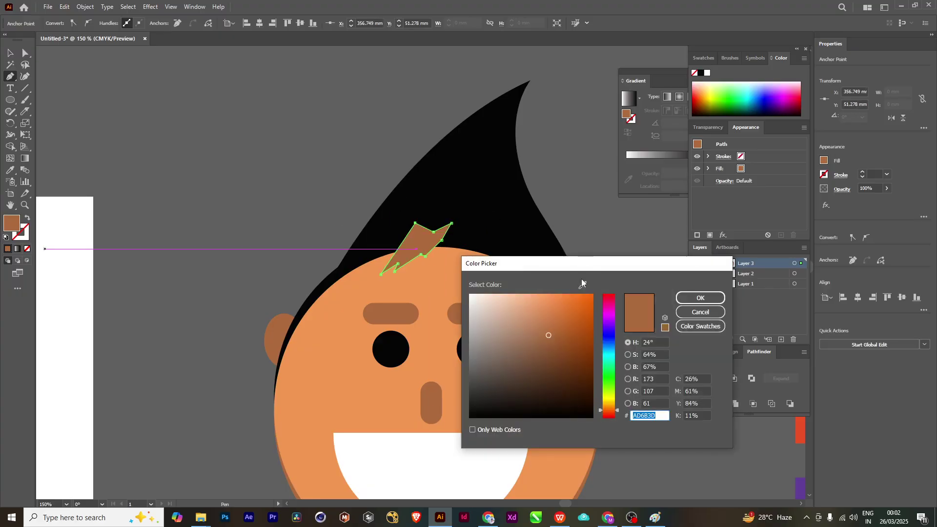
pyautogui.click(583, 284)
pyautogui.click(546, 241)
pyautogui.click(700, 298)
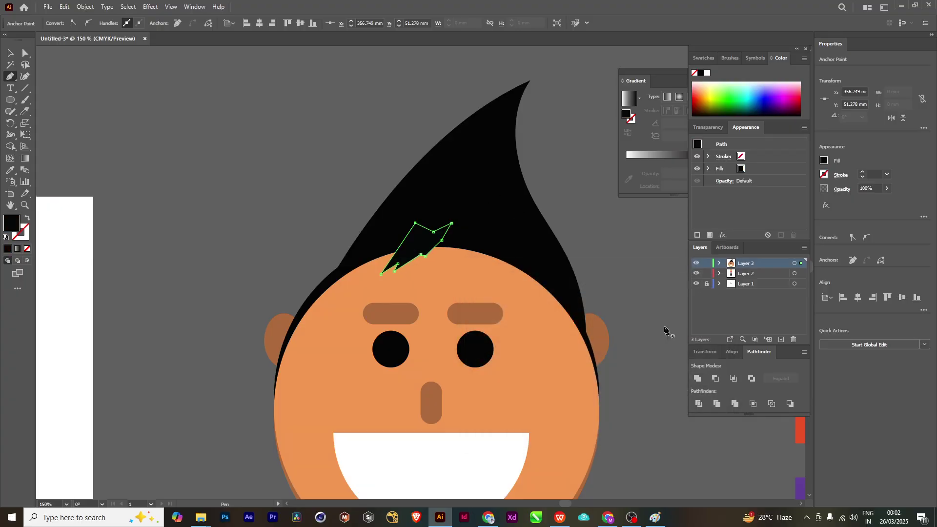
pyautogui.click(11, 52)
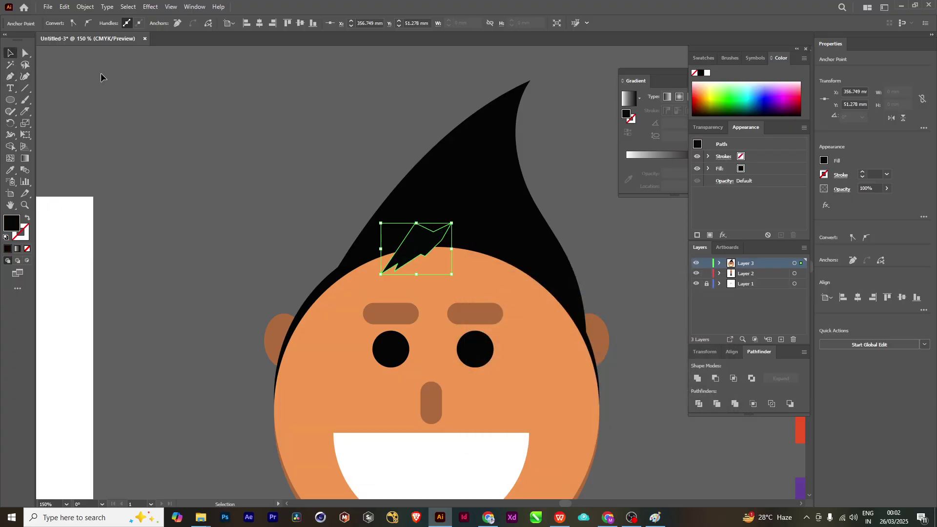
pyautogui.click(610, 227)
# - Draw a second closed black tuft with the Pen tool, its jagged tips over the right forehead and its top inside the hair, and deselect it
pyautogui.hotkey('ctrl', '-')
pyautogui.hotkey('ctrl', '=')
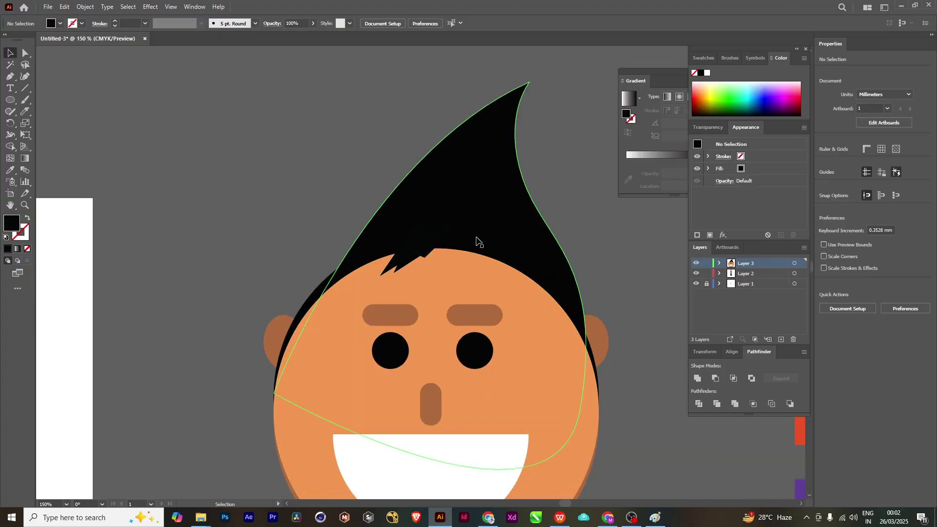
pyautogui.press('p')
pyautogui.click(447, 238)
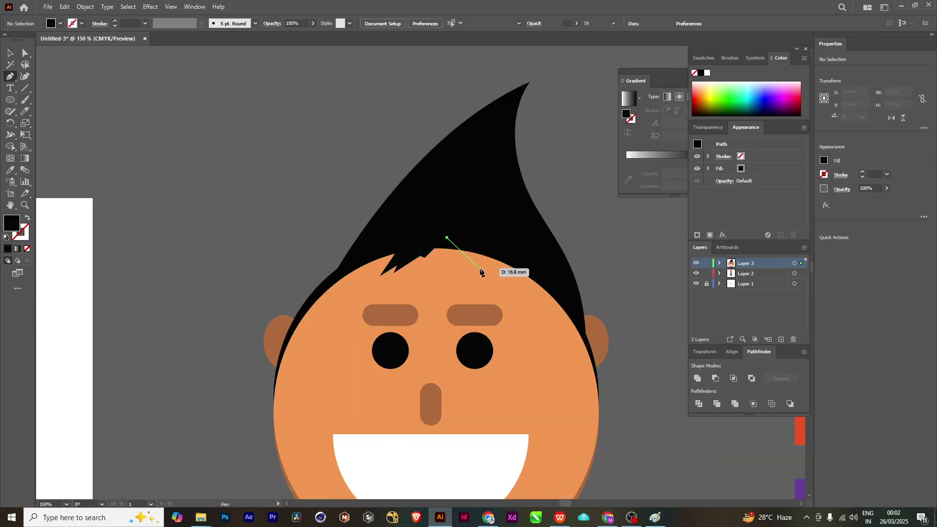
pyautogui.click(480, 266)
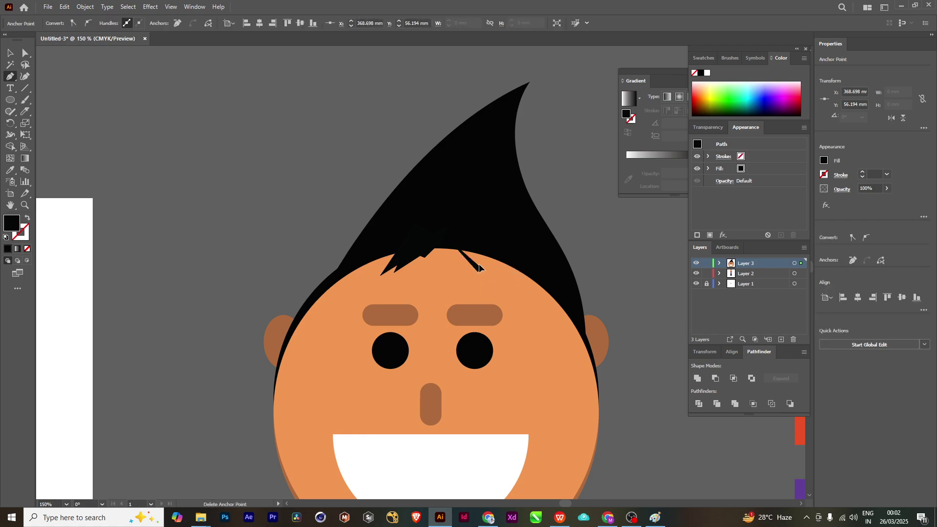
pyautogui.click(484, 264)
pyautogui.click(485, 269)
pyautogui.click(493, 266)
pyautogui.click(495, 276)
pyautogui.click(503, 266)
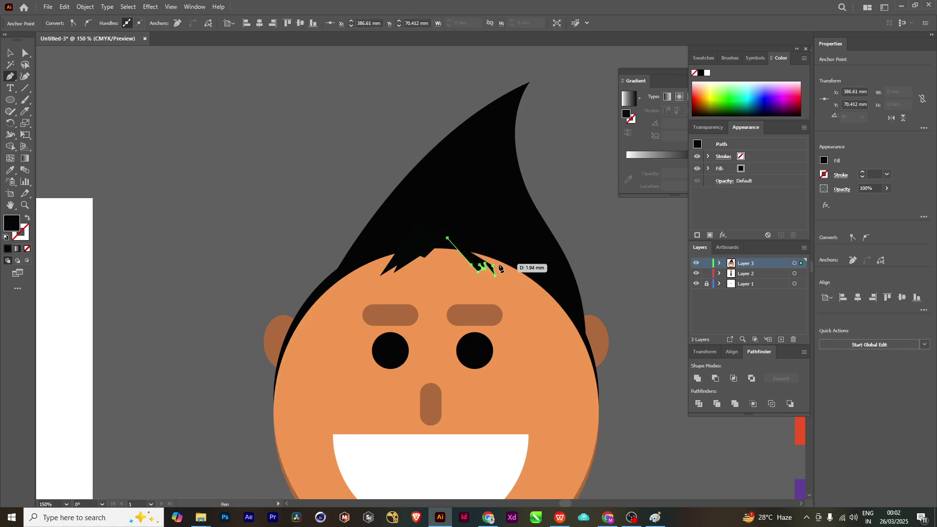
pyautogui.click(475, 241)
pyautogui.click(470, 237)
pyautogui.click(465, 233)
pyautogui.click(446, 213)
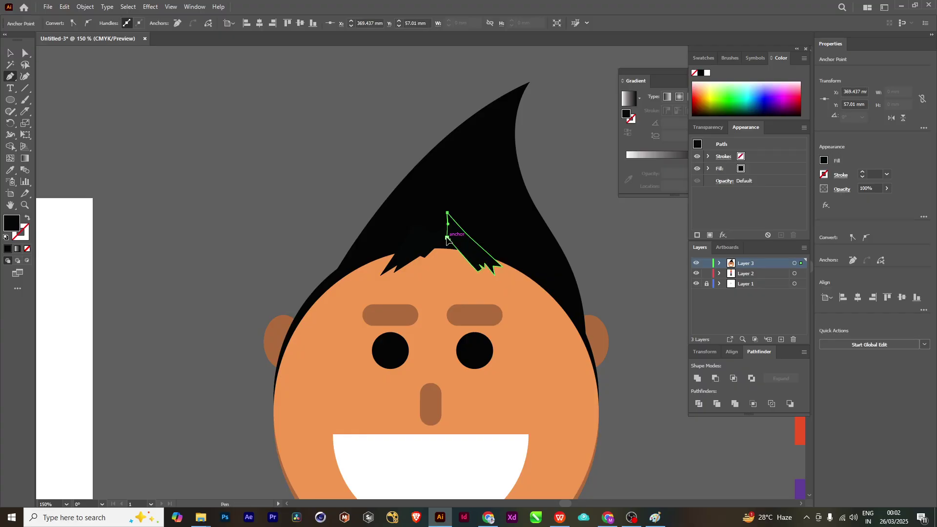
pyautogui.click(447, 238)
pyautogui.press('v')
pyautogui.click(205, 119)
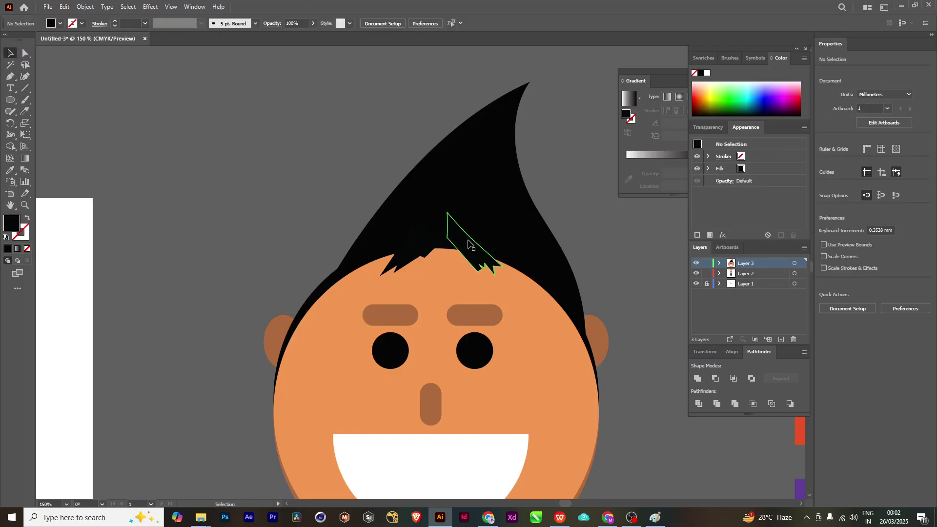
pyautogui.scroll(-2, 529, 275)
pyautogui.scroll(-3, 567, 330)
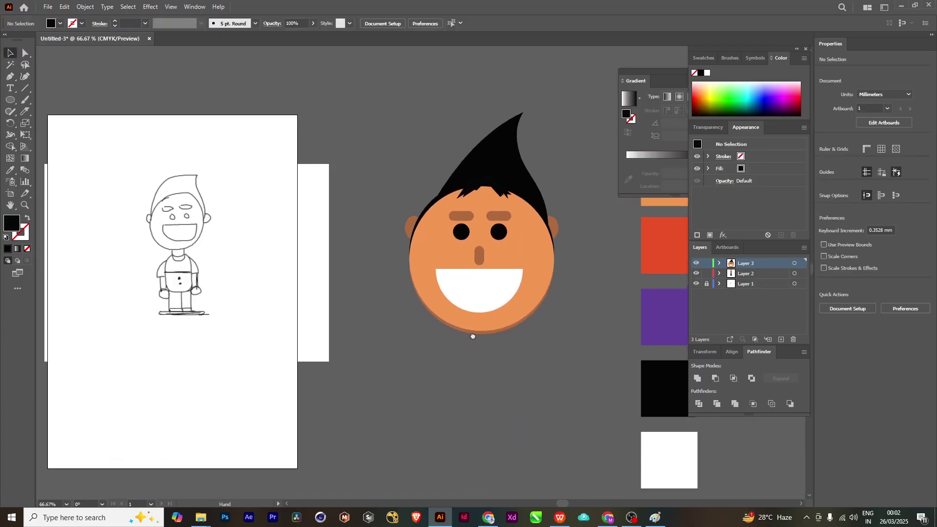
pyautogui.scroll(-2, 489, 268)
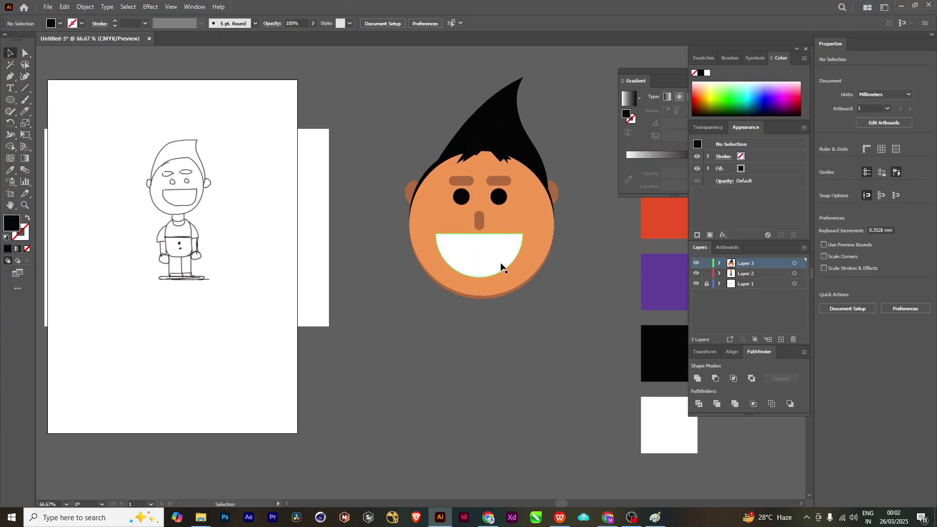
# - Group all parts of the head, shift the group slightly to the right, and deselect it
pyautogui.scroll(3, 397, 190)
pyautogui.hscroll(2, 397, 191)
pyautogui.hotkey('ctrl', 'a')
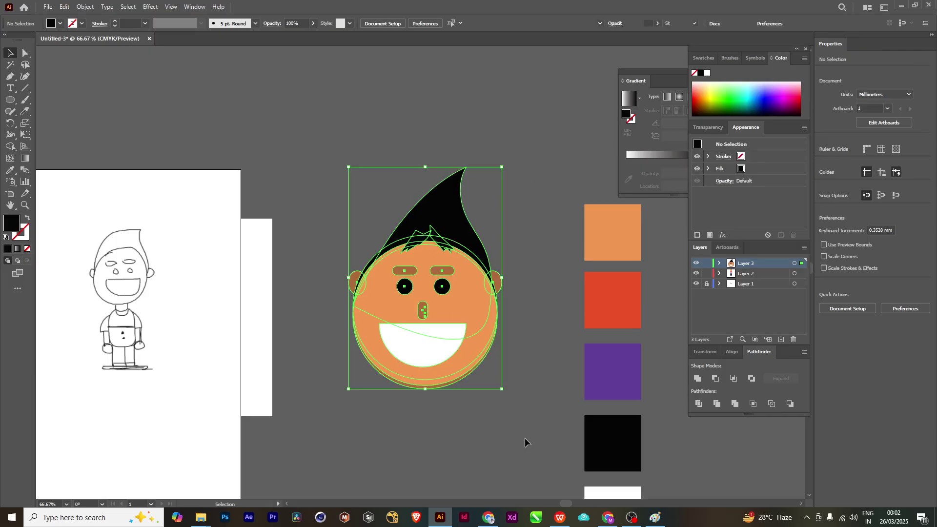
pyautogui.hotkey('ctrl', 'g')
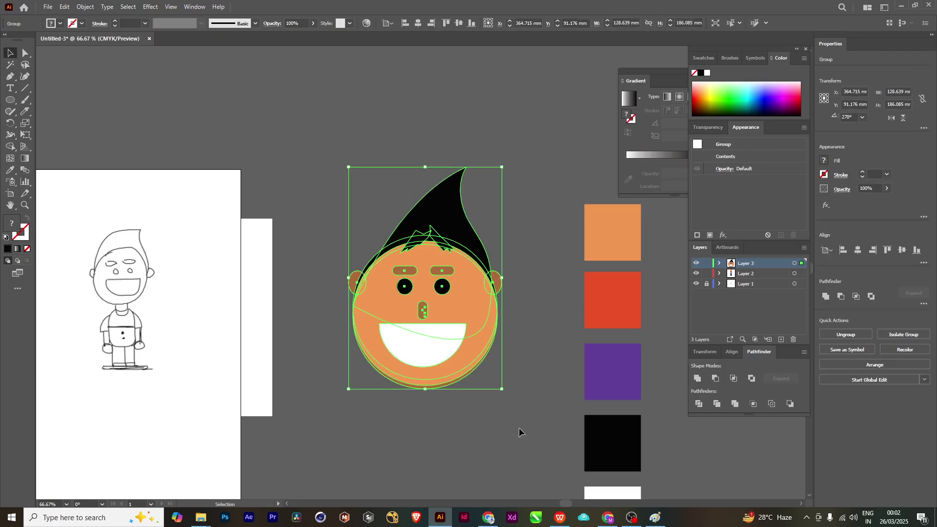
pyautogui.click(519, 427)
pyautogui.moveTo(445, 286); pyautogui.dragTo(467, 284)
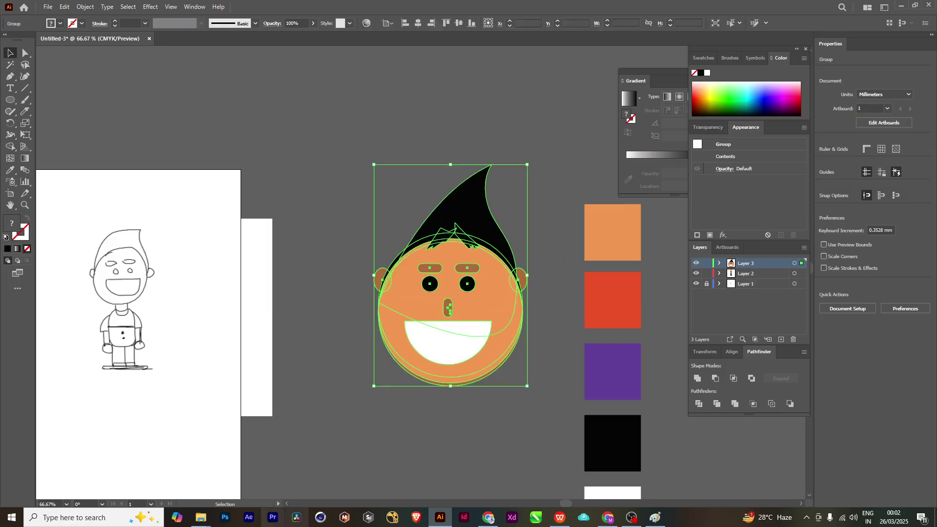
pyautogui.click(318, 261)
# - Isolate the nested face group inside the head and select the white mouth shape
pyautogui.click(453, 360)
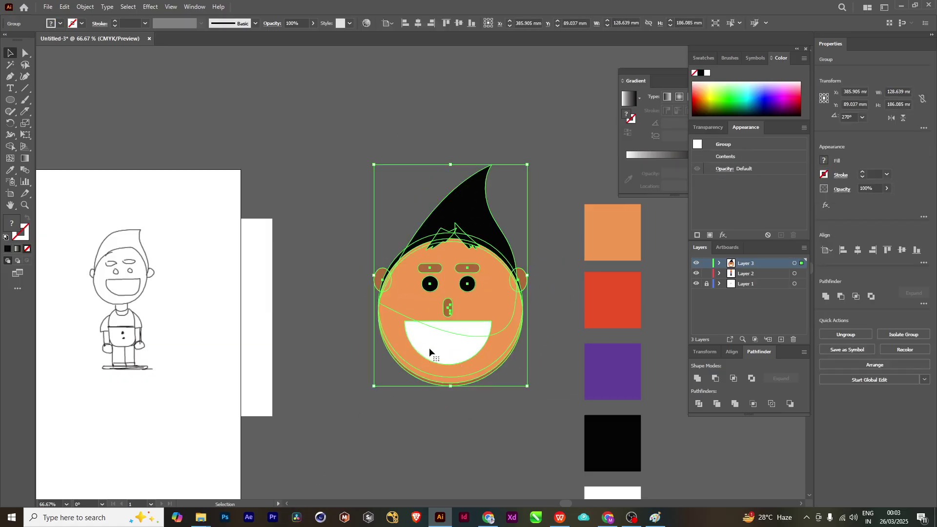
pyautogui.click(335, 178)
pyautogui.doubleClick(476, 335)
pyautogui.click(438, 347)
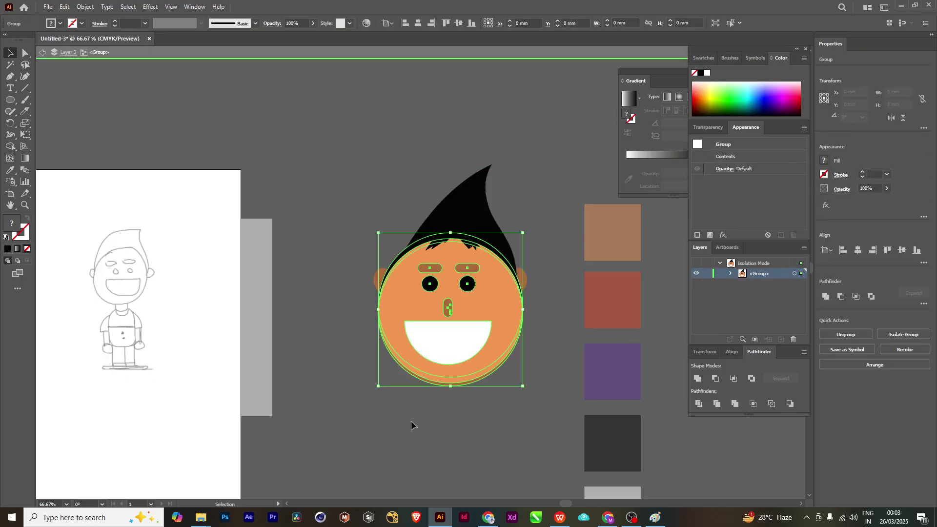
pyautogui.doubleClick(438, 347)
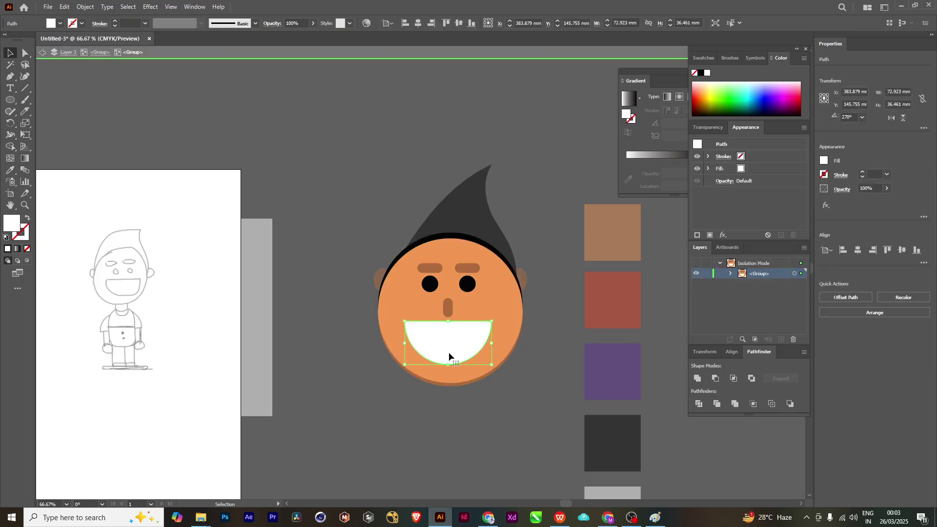
# - Make a smaller copy of the mouth, about 49 × 24.5 mm, centred inside the original, and select it
pyautogui.press('a')
pyautogui.press('v')
pyautogui.moveTo(491, 322); pyautogui.dragTo(486, 330)
pyautogui.click(463, 342)
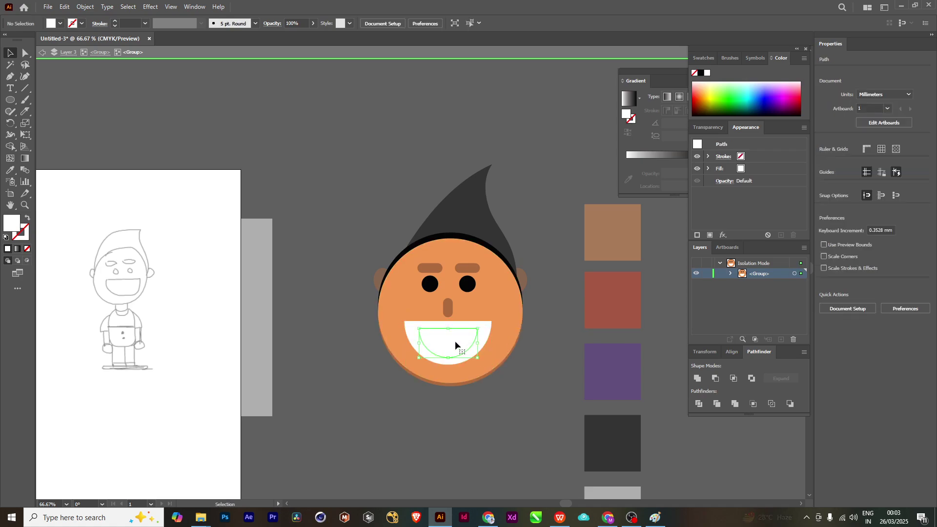
pyautogui.click(455, 341)
# - Fill the mouth copy with crimson red and fit it as a tongue about 30.5 × 15.25 mm at the mouth's lower edge
pyautogui.doubleClick(14, 226)
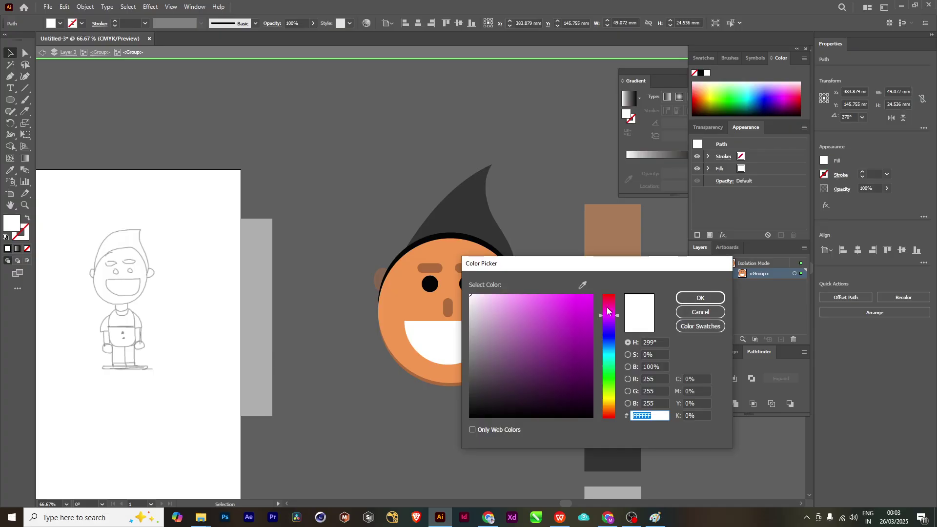
pyautogui.moveTo(608, 310); pyautogui.dragTo(608, 299)
pyautogui.click(584, 311)
pyautogui.click(700, 298)
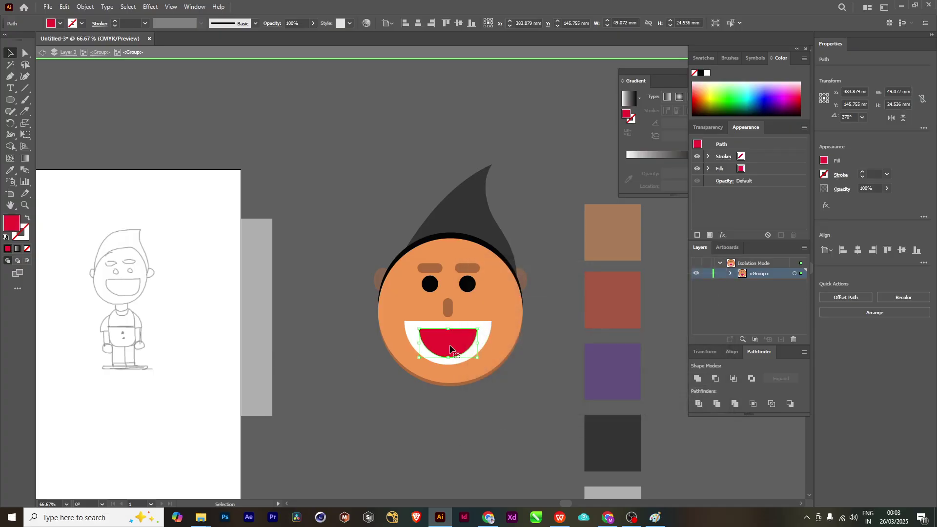
pyautogui.moveTo(477, 329); pyautogui.dragTo(453, 358)
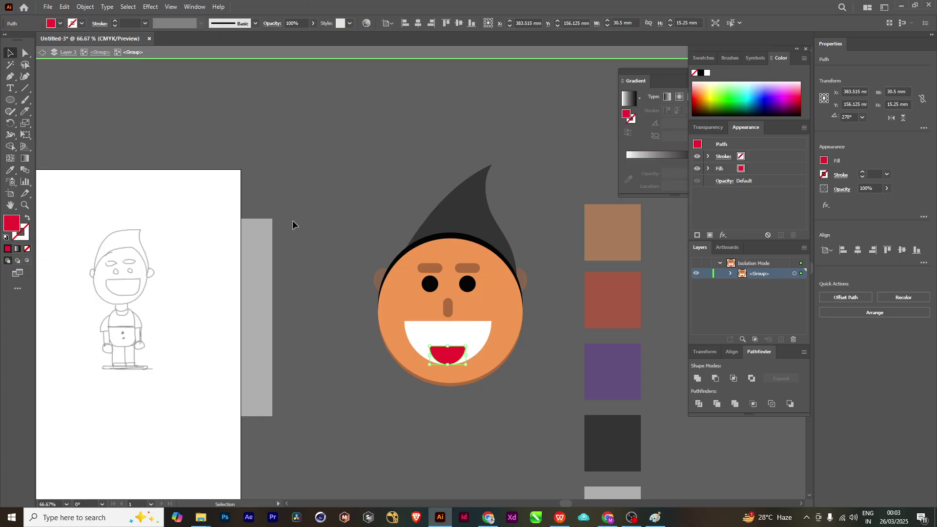
pyautogui.click(529, 373)
# - Delete the red tongue shape and exit isolation mode
pyautogui.click(451, 355)
pyautogui.press('Delete')
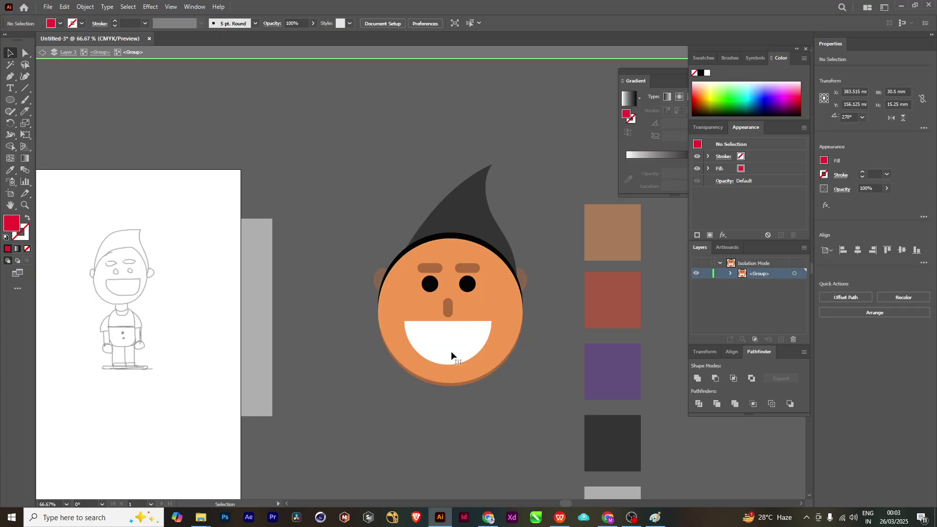
pyautogui.click(45, 56)
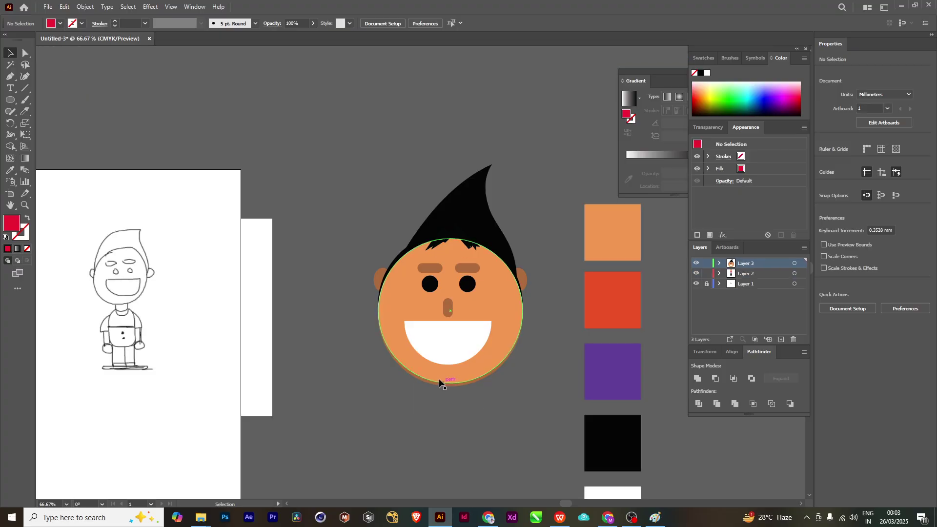
# - Draw a red neck rectangle about 45.6 × 75.4 mm below the head and move it up to overlap the chin, centred under the mouth
pyautogui.scroll(-2, 480, 398)
pyautogui.scroll(-1, 479, 393)
pyautogui.scroll(1, 100, 229)
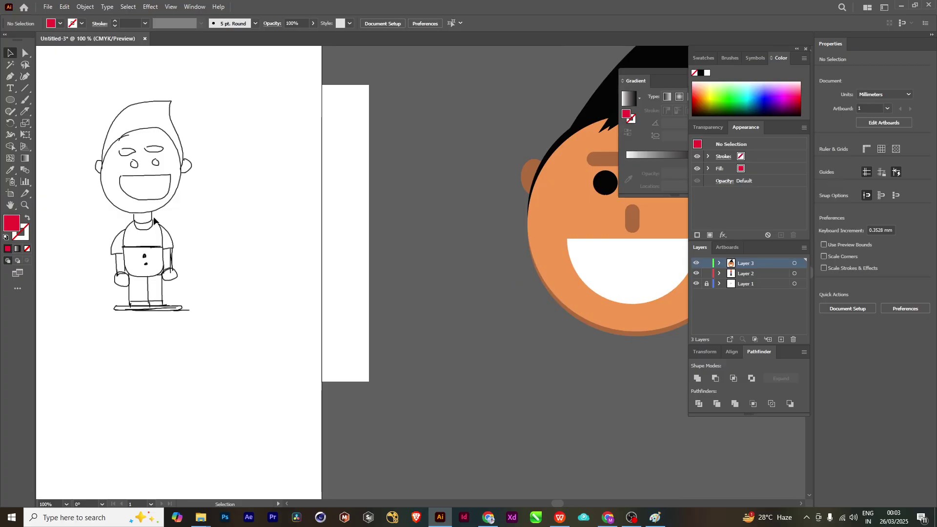
pyautogui.scroll(-2, 520, 379)
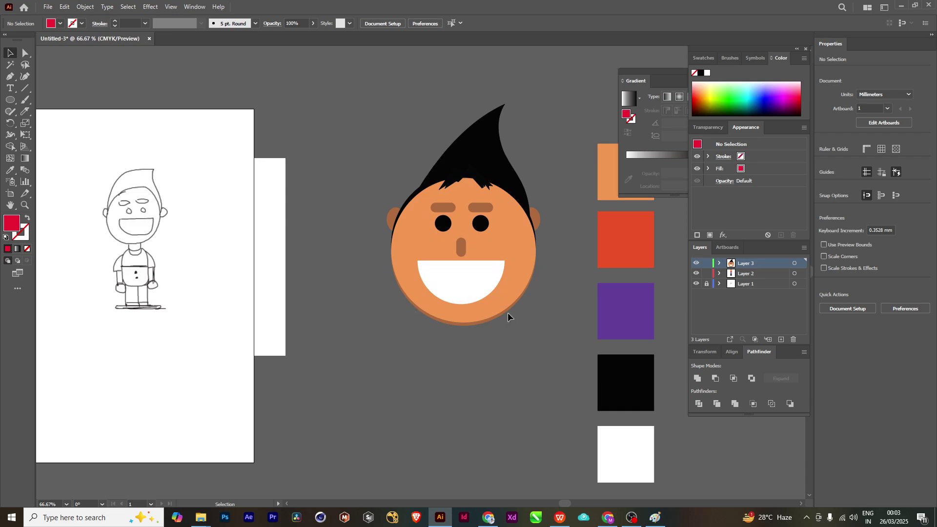
pyautogui.click(14, 101)
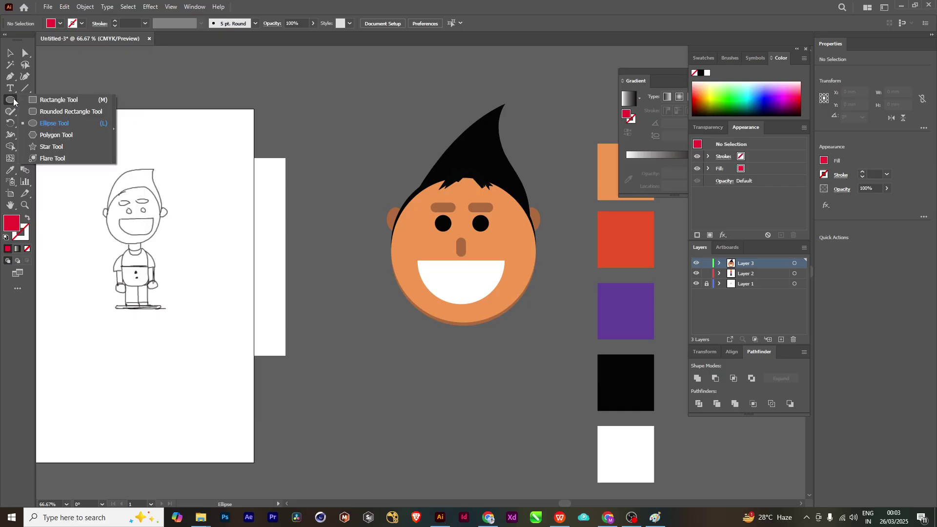
pyautogui.click(52, 103)
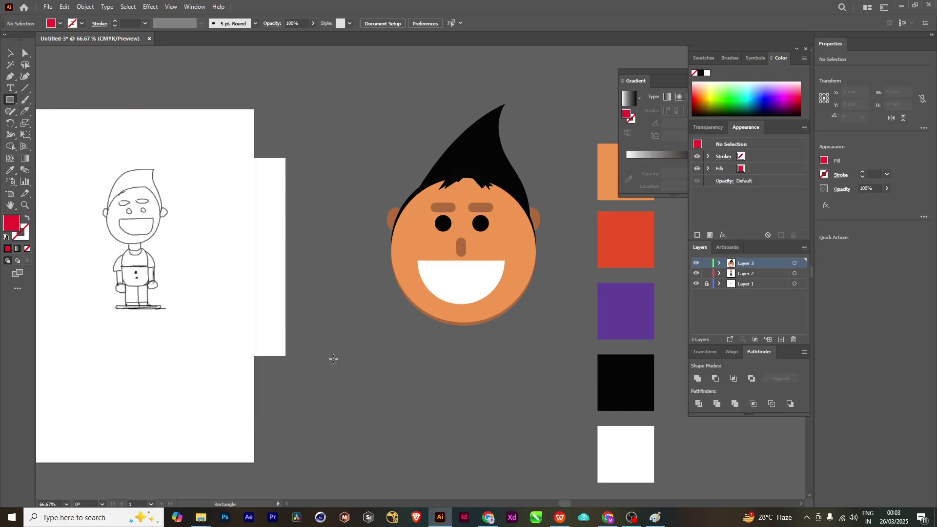
pyautogui.moveTo(439, 348)
pyautogui.mouseDown()
pyautogui.moveTo(485, 439)
pyautogui.moveTo(494, 438)
pyautogui.mouseUp()
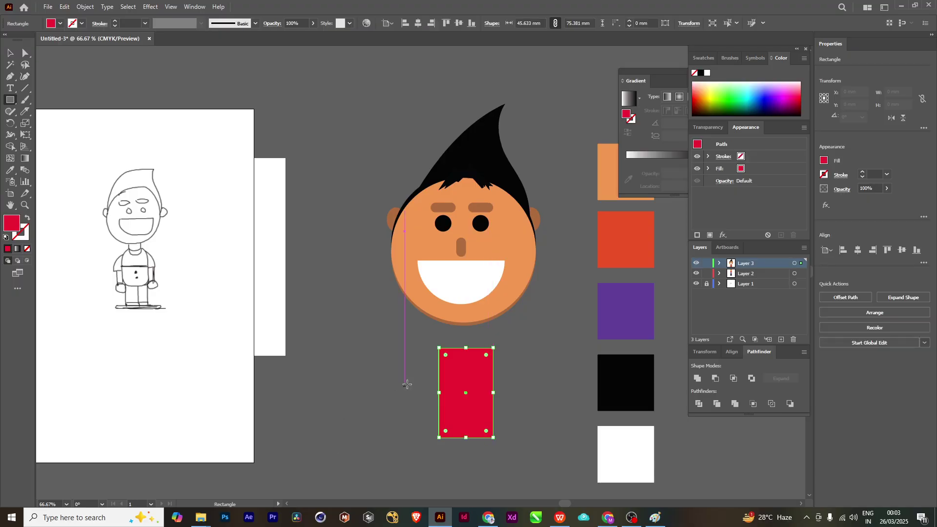
pyautogui.press('v')
pyautogui.moveTo(468, 378); pyautogui.dragTo(463, 343)
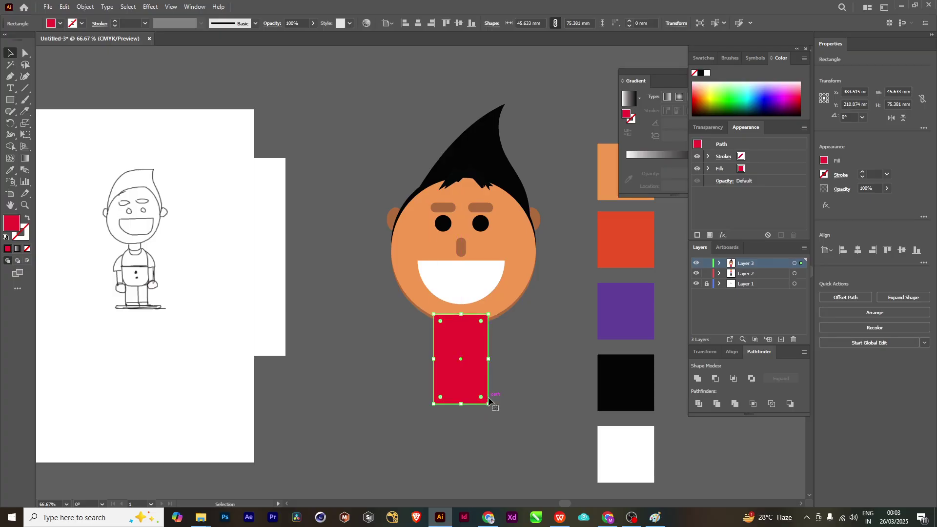
# - Round the neck rectangle's two bottom corners to a radius of about 14.6 mm
pyautogui.scroll(2, 487, 402)
pyautogui.click(26, 53)
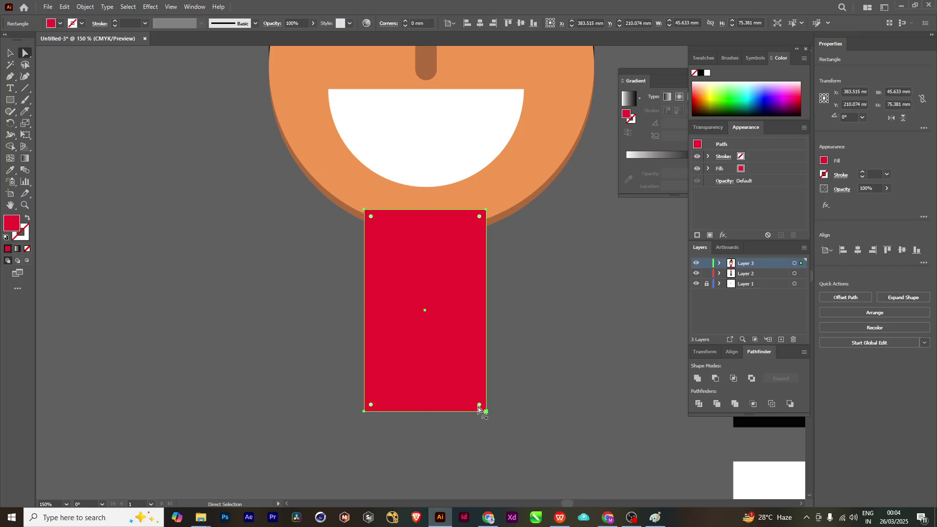
pyautogui.moveTo(481, 408)
pyautogui.mouseDown()
pyautogui.moveTo(460, 388)
pyautogui.moveTo(443, 394)
pyautogui.moveTo(481, 414)
pyautogui.mouseUp()
pyautogui.moveTo(372, 407); pyautogui.dragTo(422, 388)
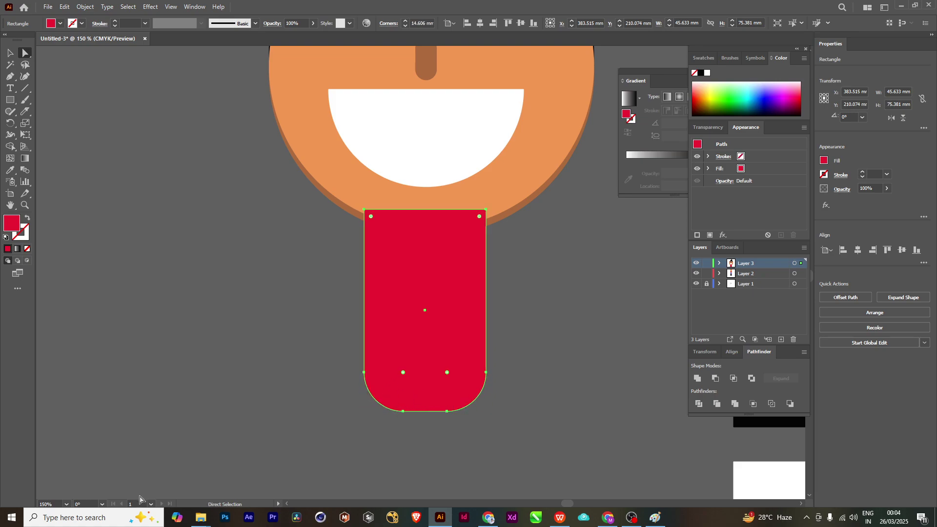
pyautogui.click(9, 53)
# - Send the neck rectangle to the back so it sits behind the head
pyautogui.scroll(-2, 539, 245)
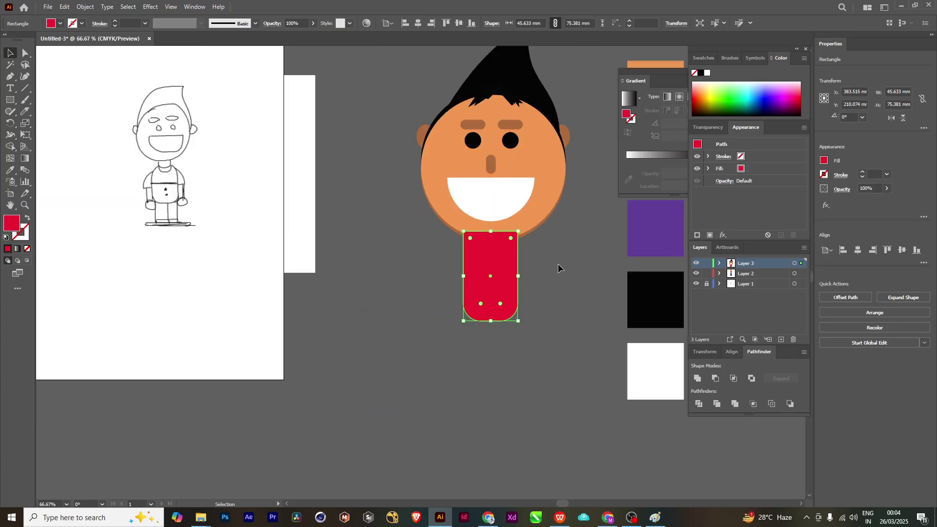
pyautogui.moveTo(543, 265); pyautogui.dragTo(461, 290)
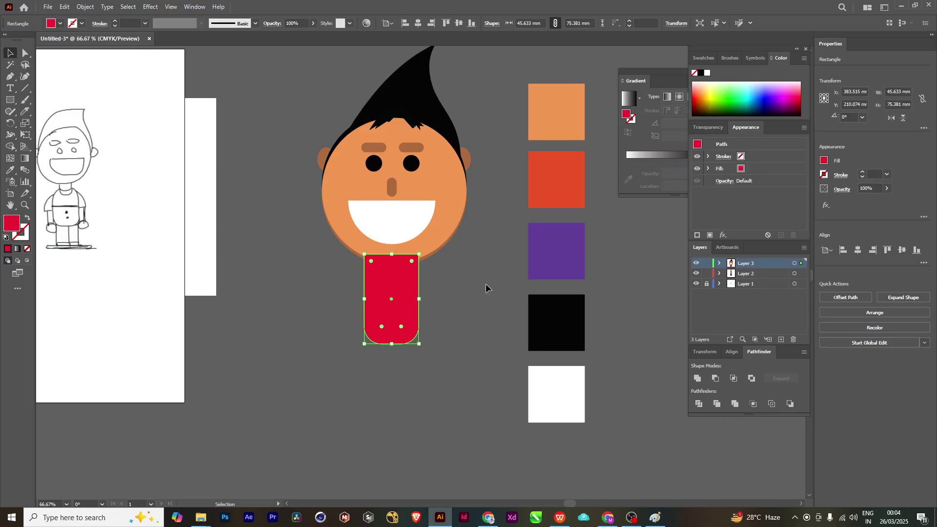
pyautogui.scroll(1, 438, 292)
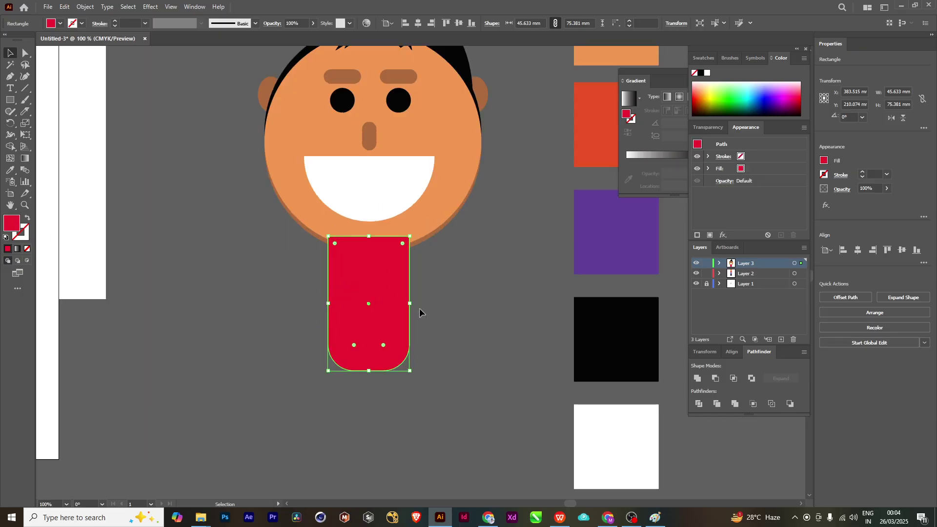
pyautogui.hotkey('ctrl', 'shift', '[')
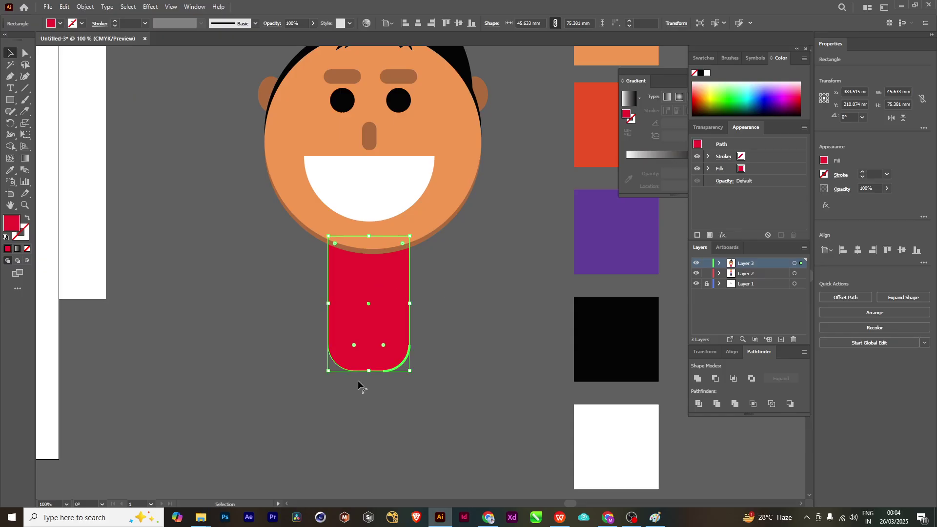
# - Move the red neck rectangle up behind the chin and fill it with the light orange of the palette's skin-tone square
pyautogui.moveTo(367, 363); pyautogui.dragTo(367, 341)
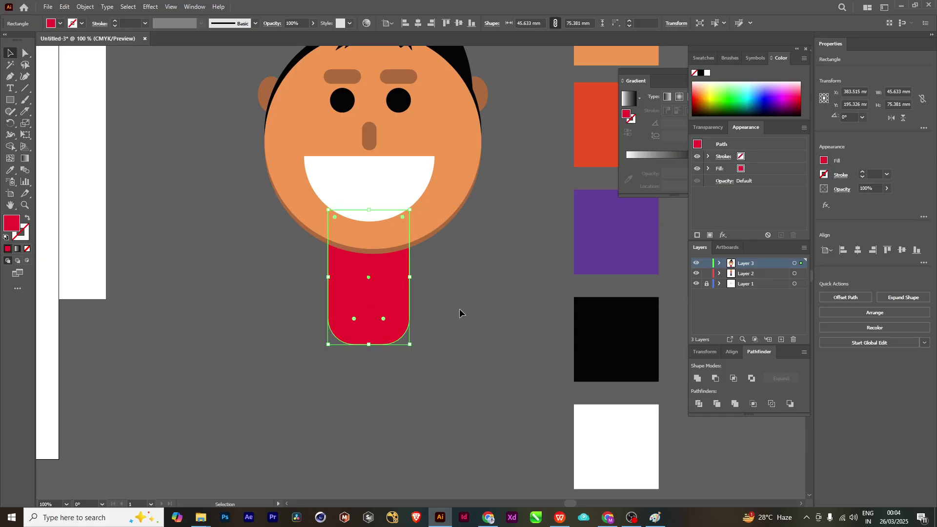
pyautogui.scroll(-1, 458, 308)
pyautogui.scroll(1, 460, 309)
pyautogui.click(466, 345)
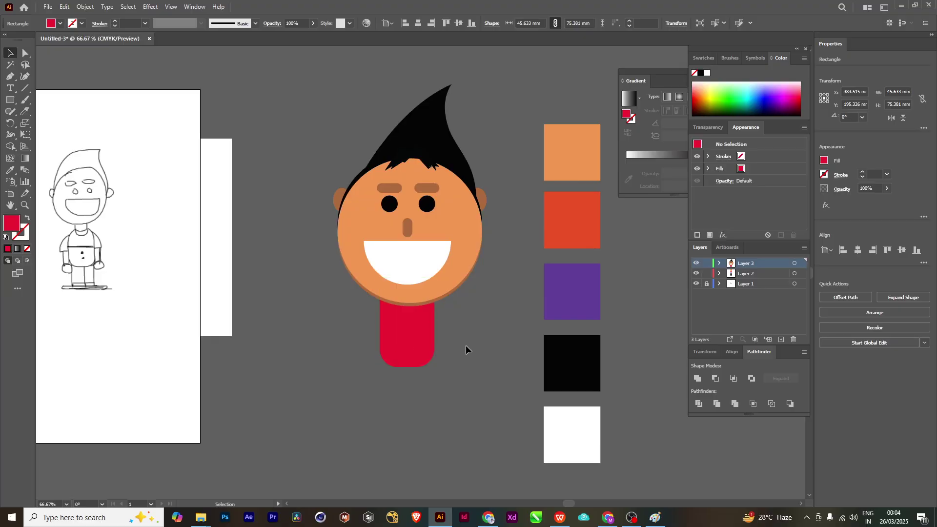
pyautogui.click(417, 328)
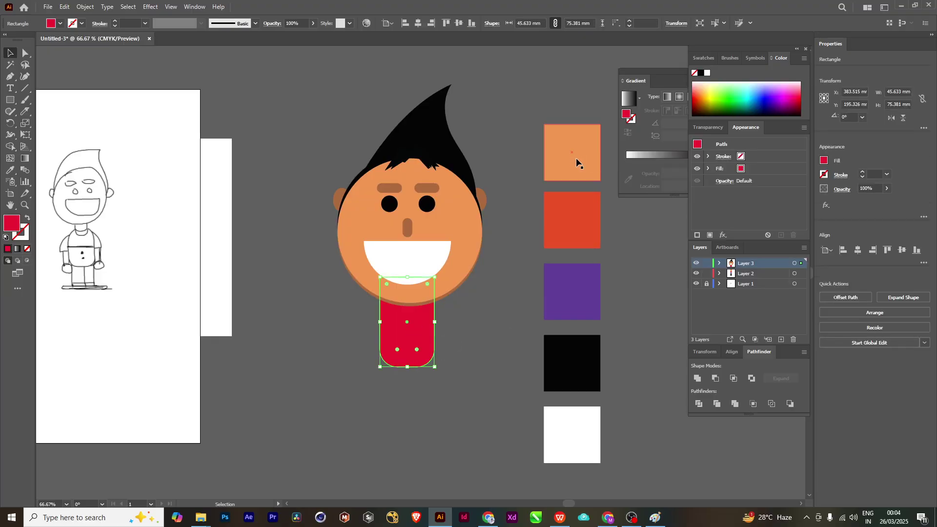
pyautogui.press('i')
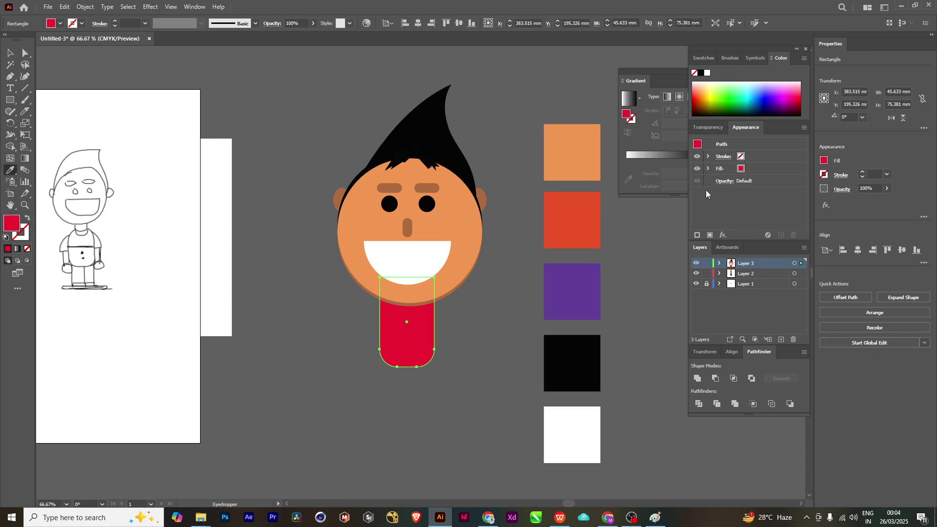
pyautogui.click(577, 154)
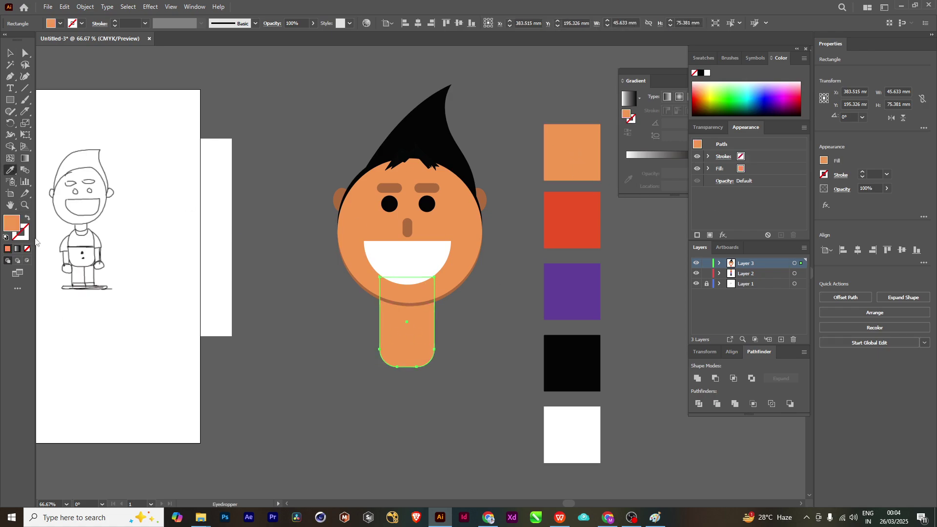
pyautogui.doubleClick(13, 224)
pyautogui.click(557, 322)
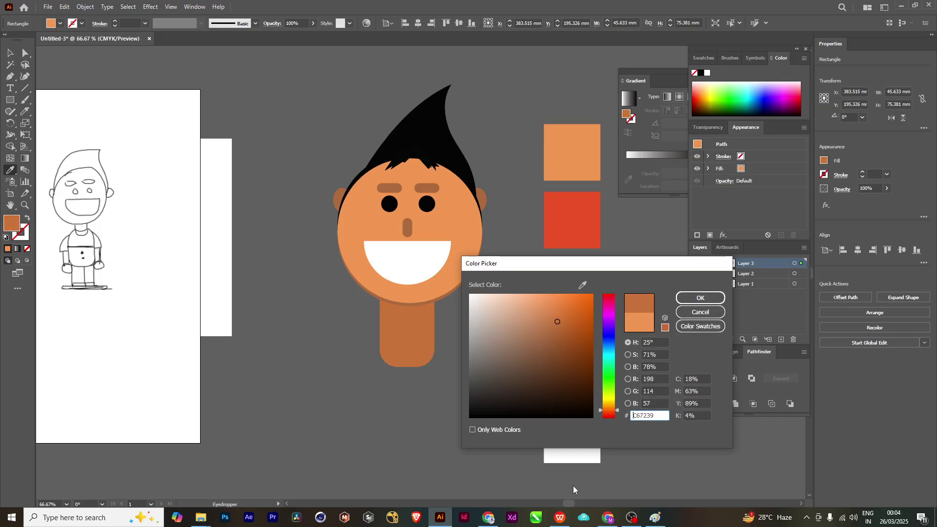
pyautogui.click(700, 312)
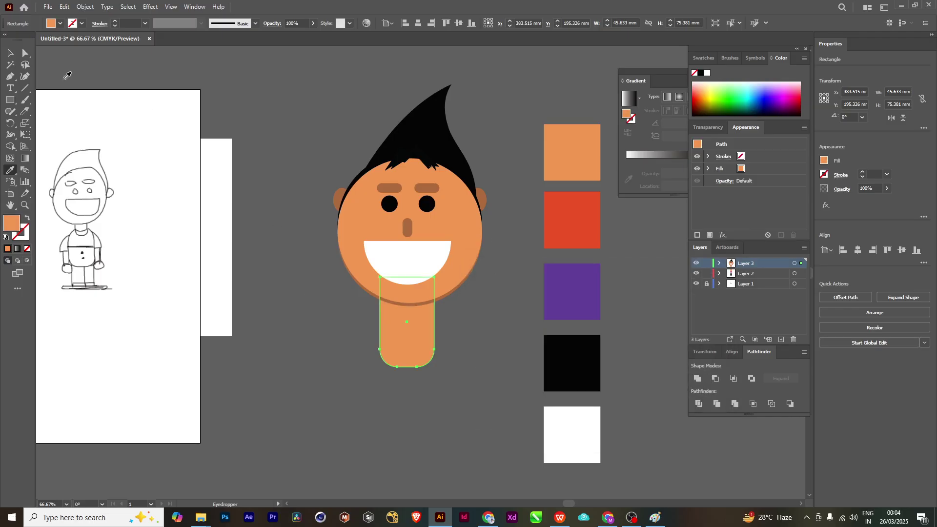
# - Duplicate the neck shape in place and nudge the front copy upward
pyautogui.click(10, 53)
pyautogui.click(523, 369)
pyautogui.click(400, 331)
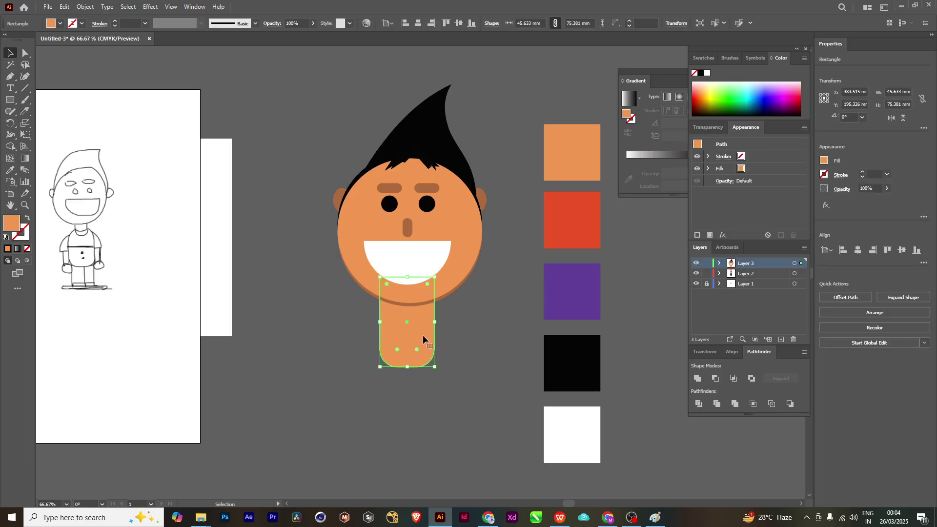
pyautogui.press('a')
pyautogui.press('v')
pyautogui.hotkey('shift', 'Up')
pyautogui.hotkey('shift', 'Up')
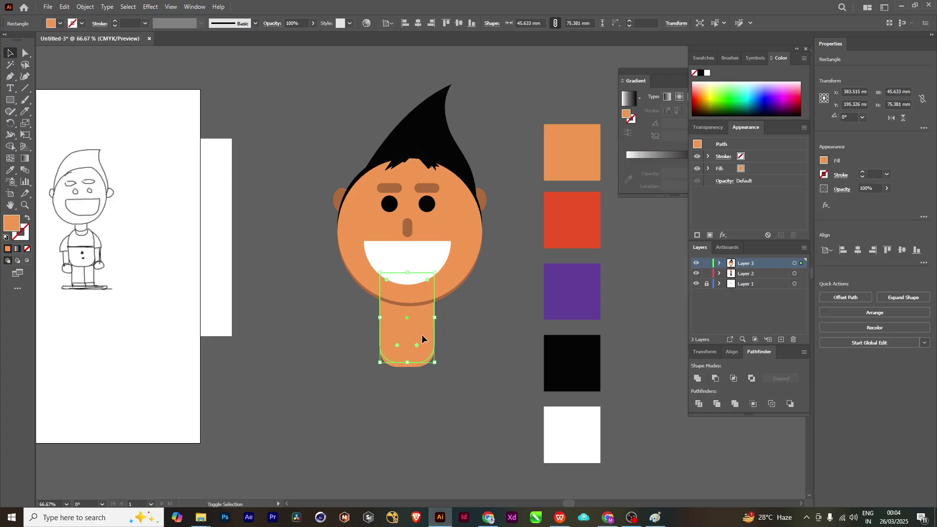
pyautogui.click(463, 351)
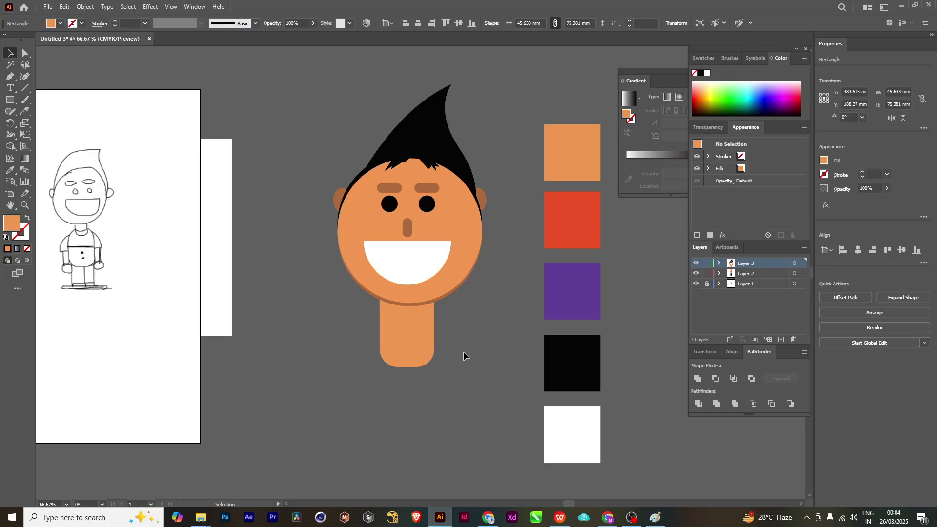
# - Fill the rear neck shape with the darker brown sampled from the shadow along the chin
pyautogui.click(421, 363)
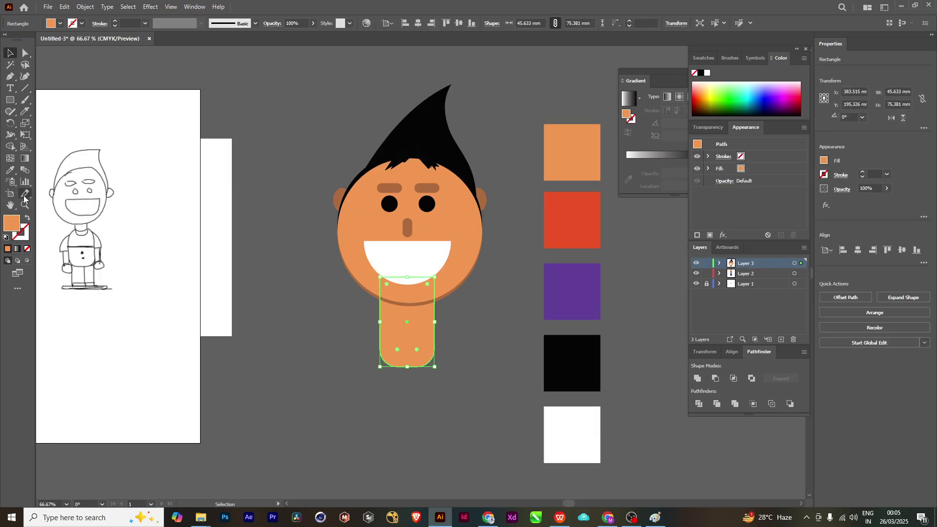
pyautogui.click(9, 169)
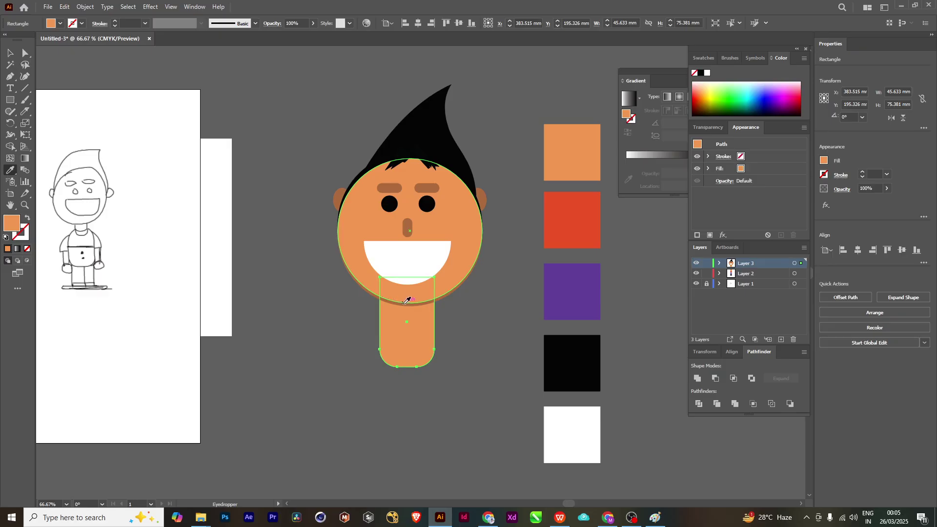
pyautogui.scroll(3, 407, 301)
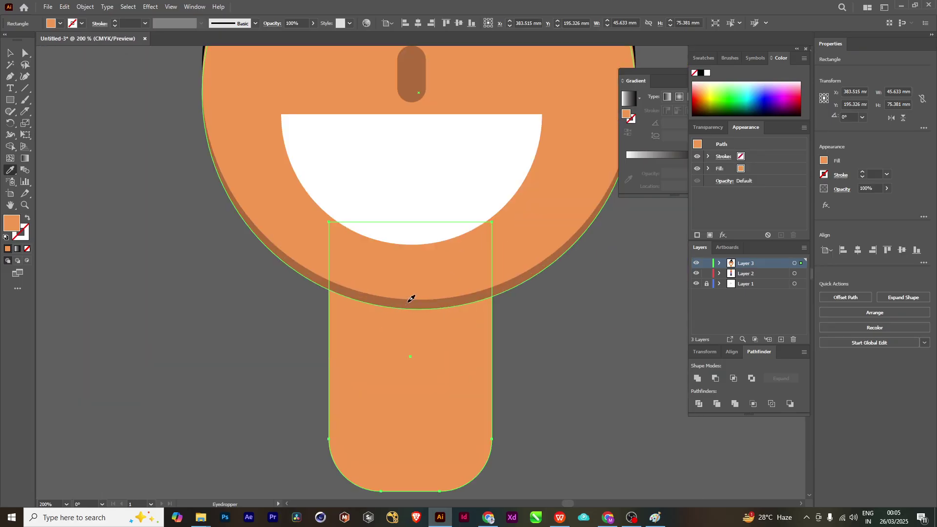
pyautogui.click(410, 298)
pyautogui.click(9, 52)
pyautogui.click(585, 374)
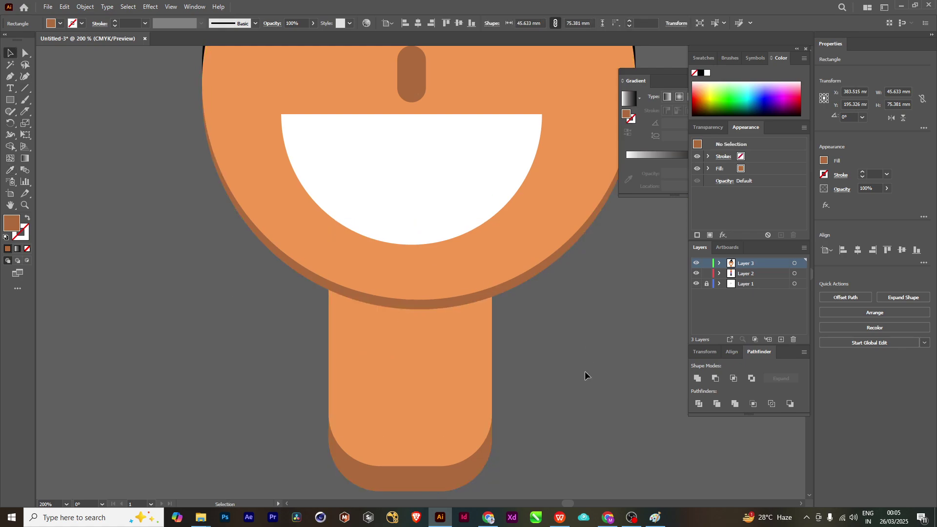
# - Copy the white mouth semicircle from inside the head group to the empty area below the neck and exit group isolation
pyautogui.scroll(-2, 585, 381)
pyautogui.scroll(-2, 590, 385)
pyautogui.moveTo(599, 394); pyautogui.dragTo(518, 377)
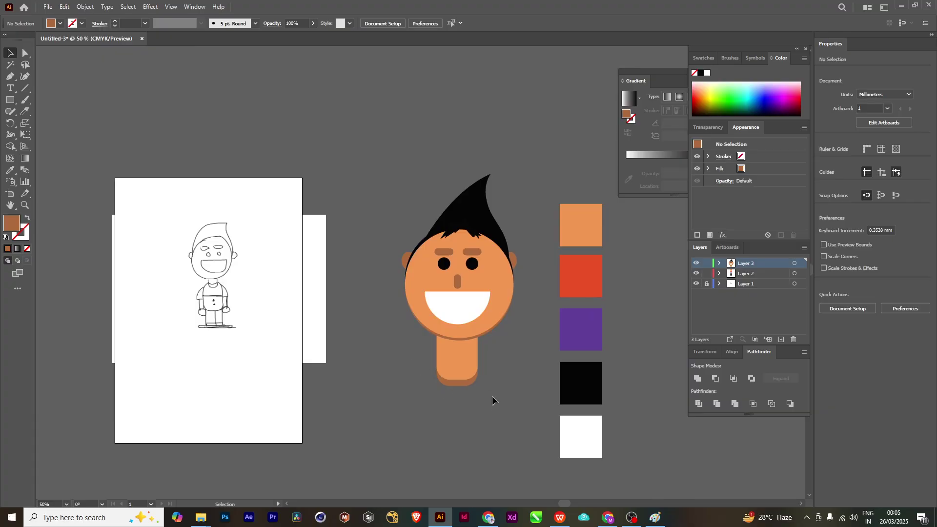
pyautogui.scroll(-3, 495, 397)
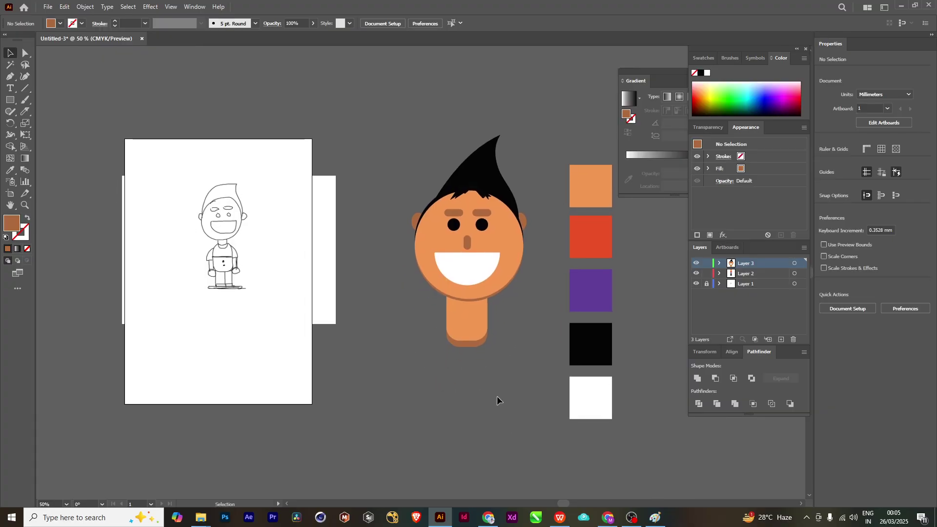
pyautogui.scroll(1, 336, 309)
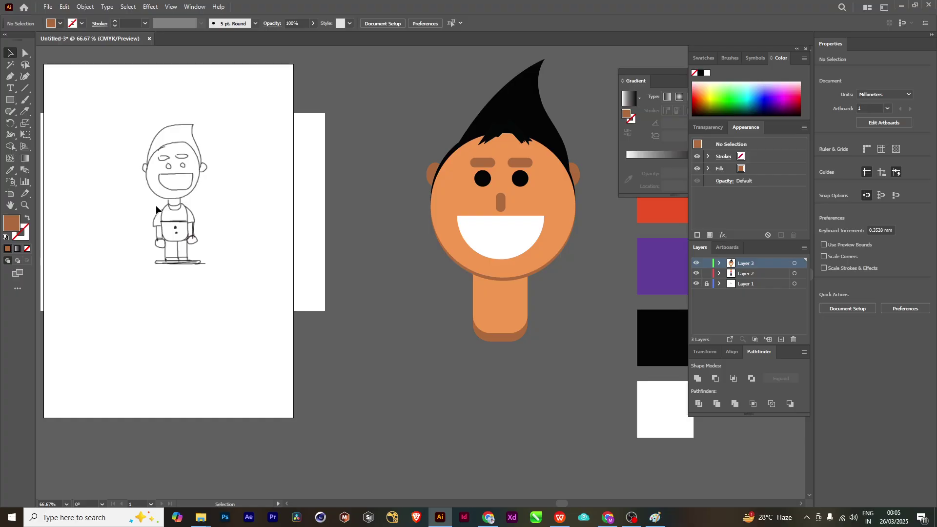
pyautogui.click(509, 246)
pyautogui.doubleClick(507, 244)
pyautogui.doubleClick(506, 250)
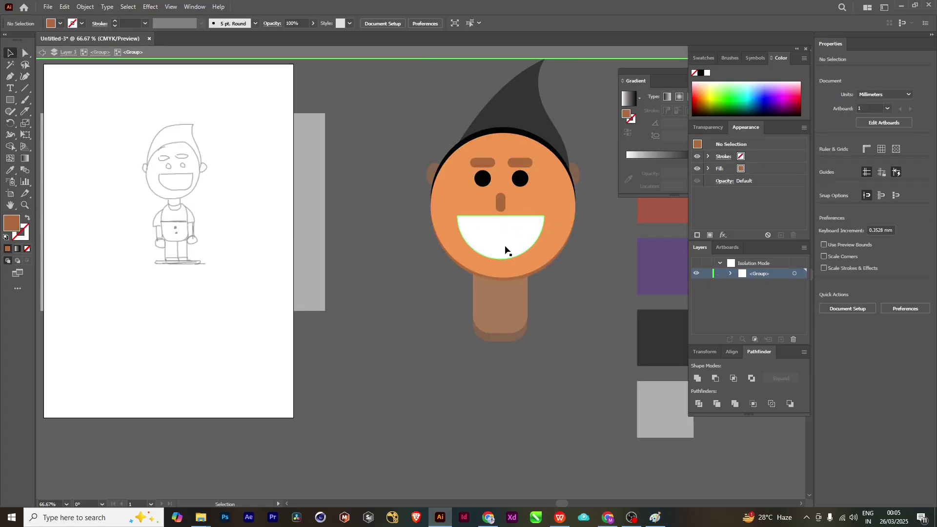
pyautogui.click(499, 228)
pyautogui.moveTo(513, 243); pyautogui.dragTo(517, 405)
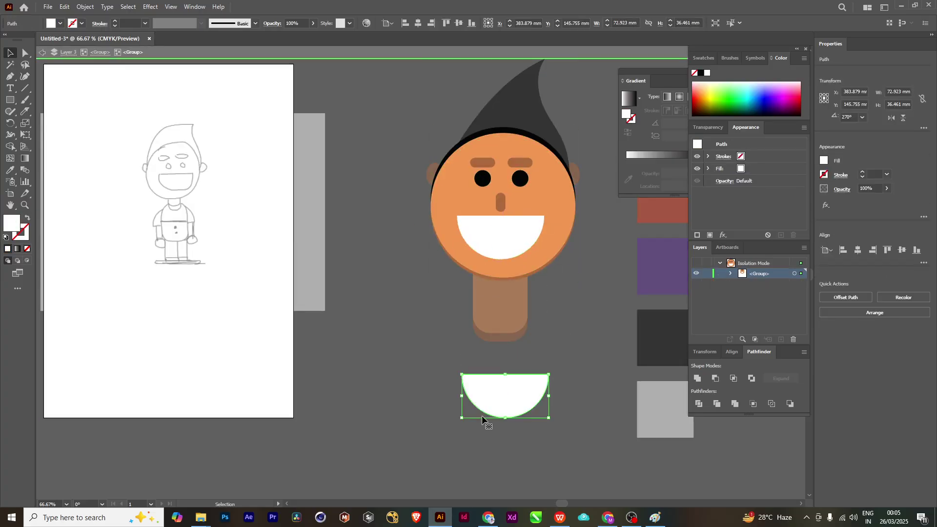
pyautogui.click(42, 56)
pyautogui.click(42, 56)
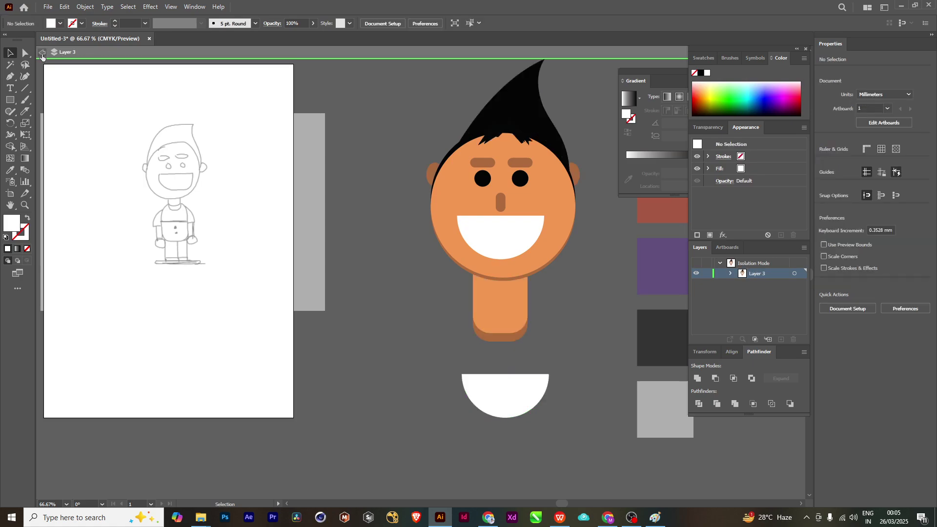
pyautogui.click(42, 56)
# - Ungroup the head artwork to free the copied semicircle, and select that semicircle on its own
pyautogui.moveTo(666, 356); pyautogui.dragTo(643, 359)
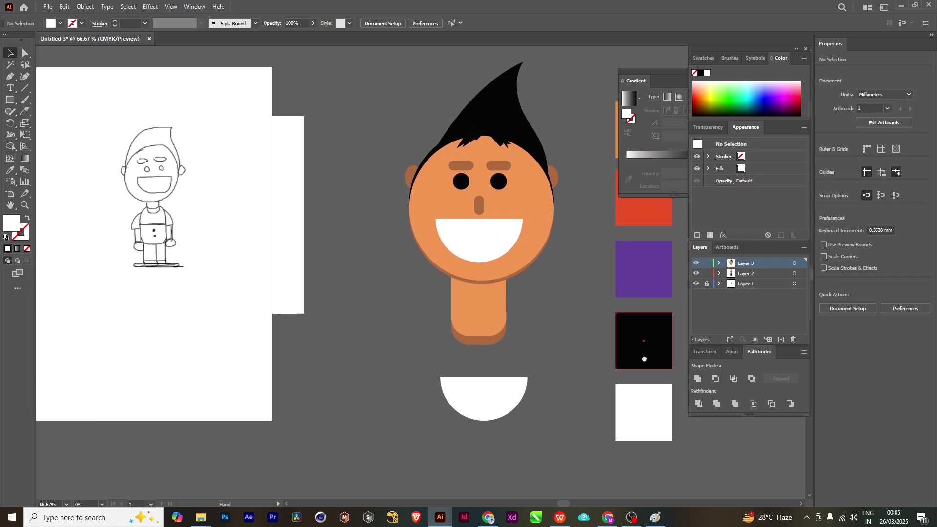
pyautogui.click(478, 406)
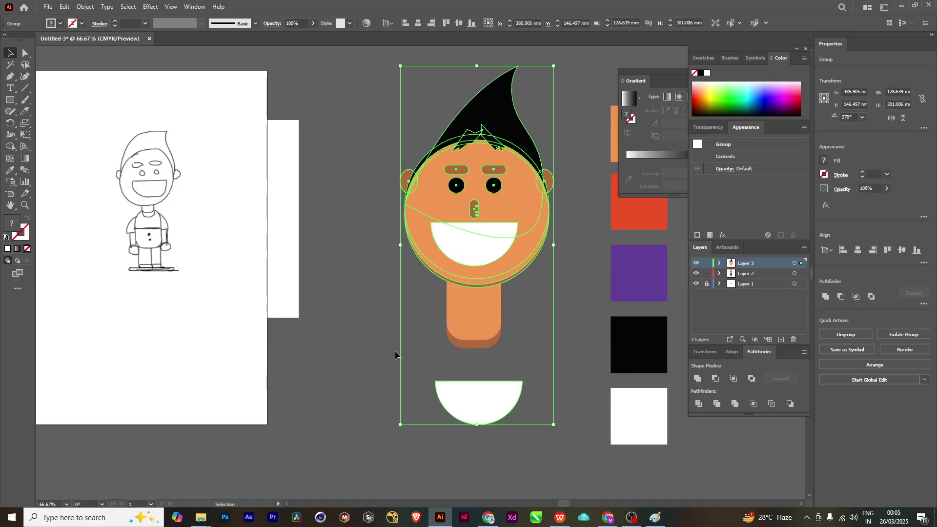
pyautogui.click(468, 360)
pyautogui.click(497, 407)
pyautogui.click(453, 383)
pyautogui.click(454, 382)
pyautogui.press('a')
pyautogui.press('v')
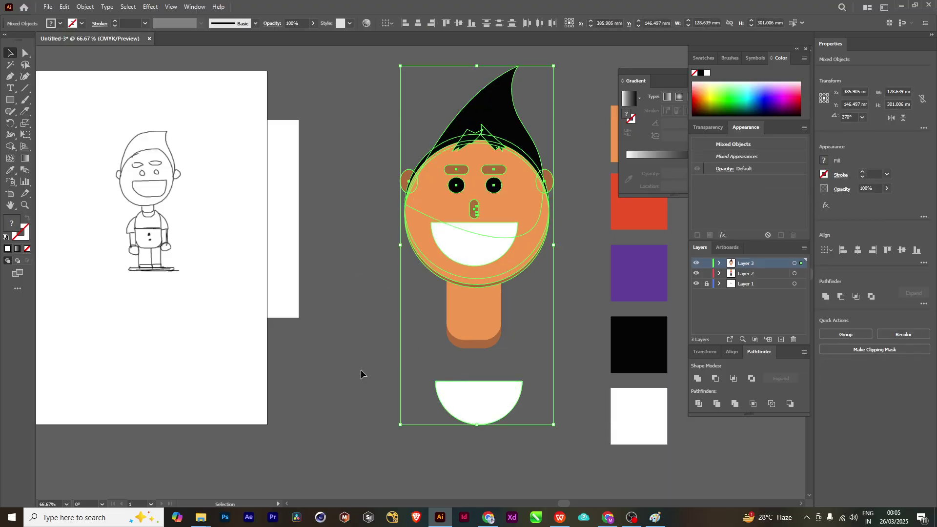
pyautogui.moveTo(361, 370); pyautogui.dragTo(474, 443)
pyautogui.hotkey('ctrl', 'shift', 'g')
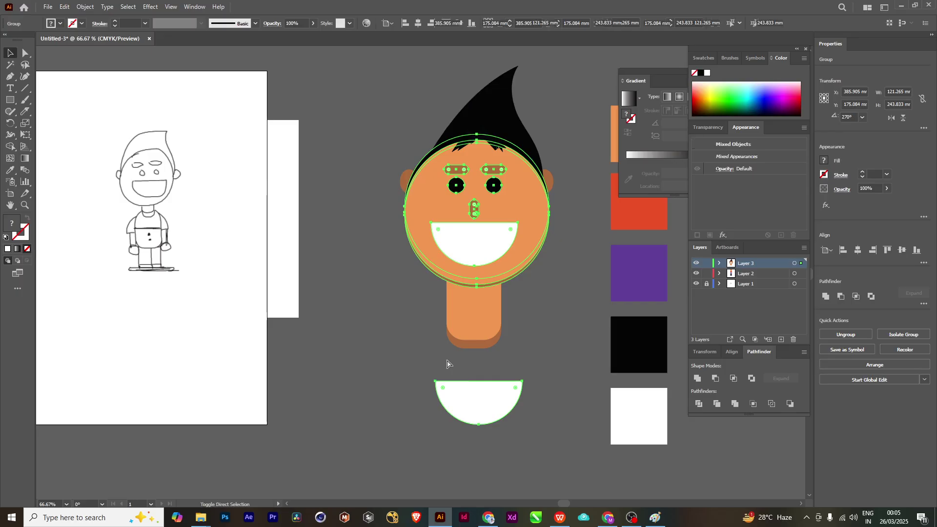
pyautogui.click(376, 307)
pyautogui.click(475, 398)
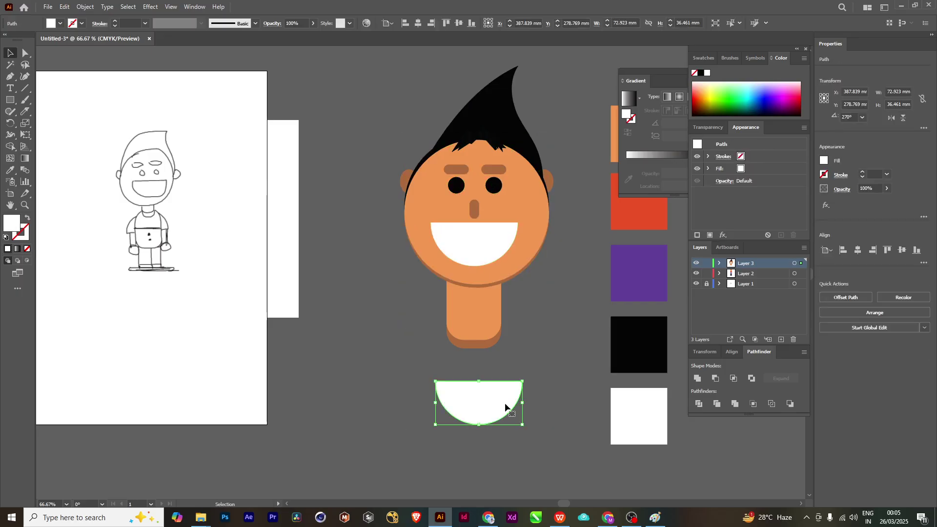
# - Rotate the copied white semicircle by 180° so its curved side faces up
pyautogui.moveTo(495, 301); pyautogui.dragTo(472, 235)
pyautogui.moveTo(474, 194); pyautogui.dragTo(456, 219)
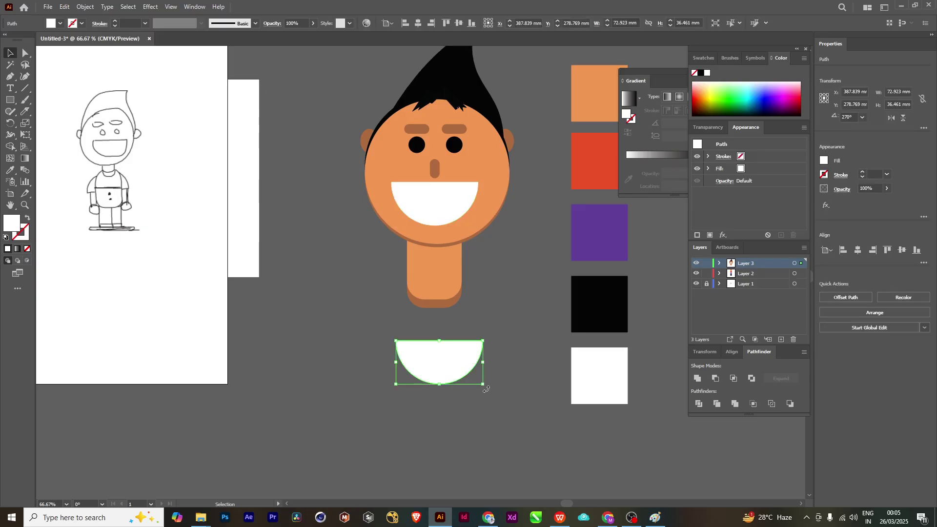
pyautogui.moveTo(486, 389); pyautogui.dragTo(334, 327)
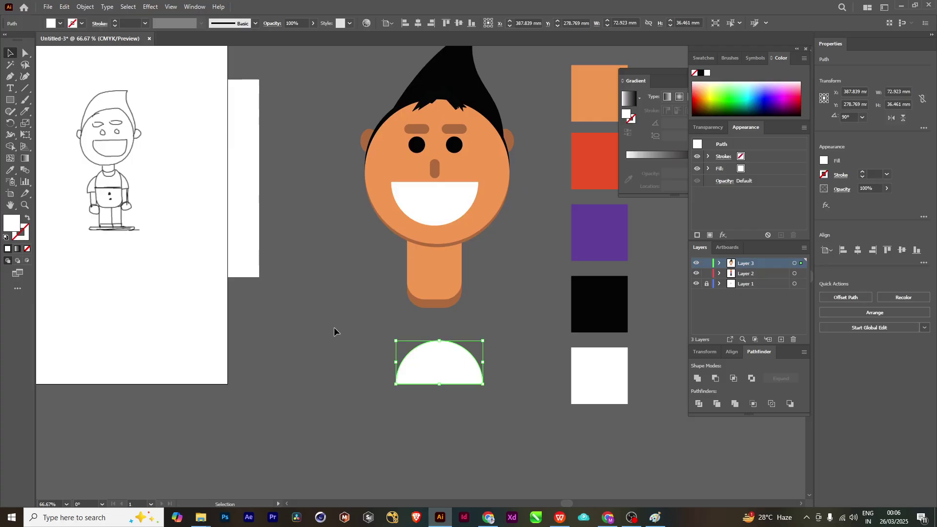
# - Shorten the light orange front neck shape from its lower edge to about 62 mm high
pyautogui.click(449, 278)
pyautogui.moveTo(435, 300); pyautogui.dragTo(435, 284)
pyautogui.click(499, 257)
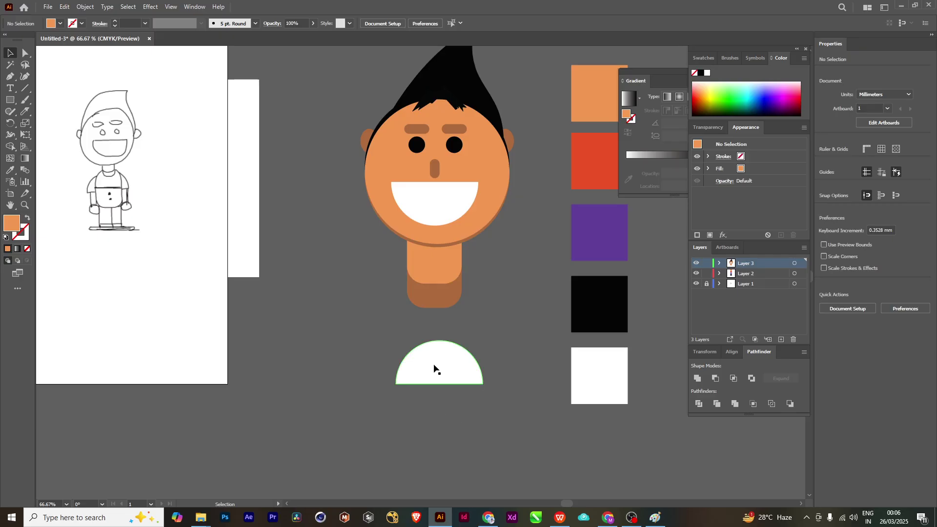
# - Move the white semicircle over the lower end of the neck and send it backward in the stacking order
pyautogui.moveTo(434, 366); pyautogui.dragTo(443, 317)
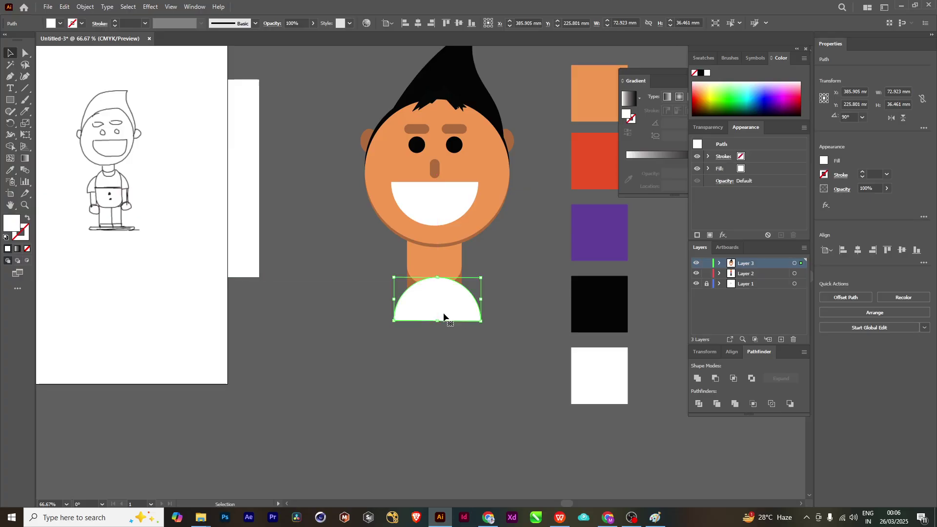
pyautogui.press('a')
pyautogui.press('v')
pyautogui.press('a')
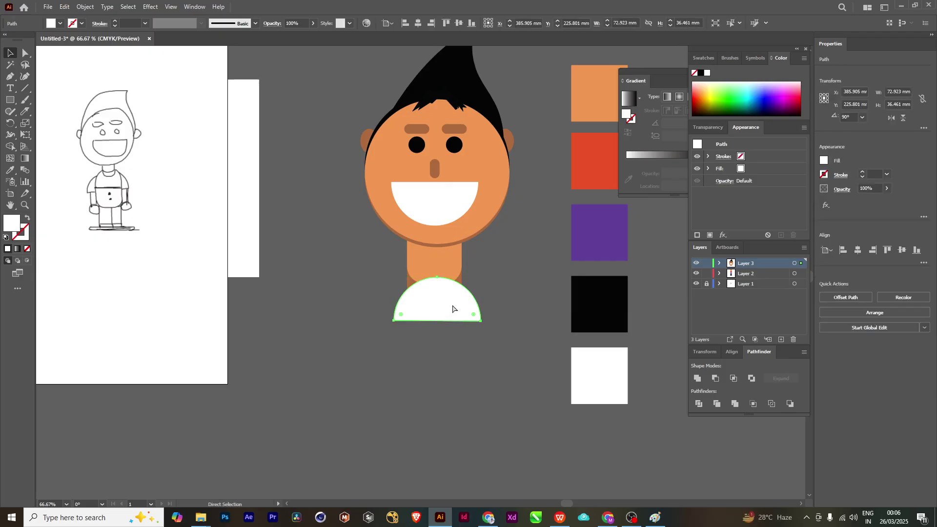
pyautogui.press('v')
pyautogui.press('a')
pyautogui.press('v')
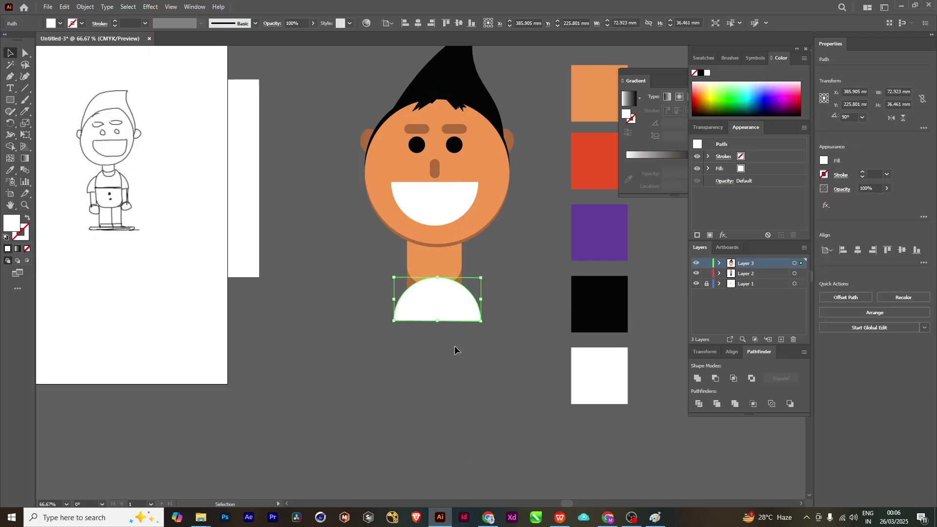
# - Send the white semicircle at the neck's base one more level backward
pyautogui.rightClick(438, 313)
pyautogui.moveTo(476, 241)
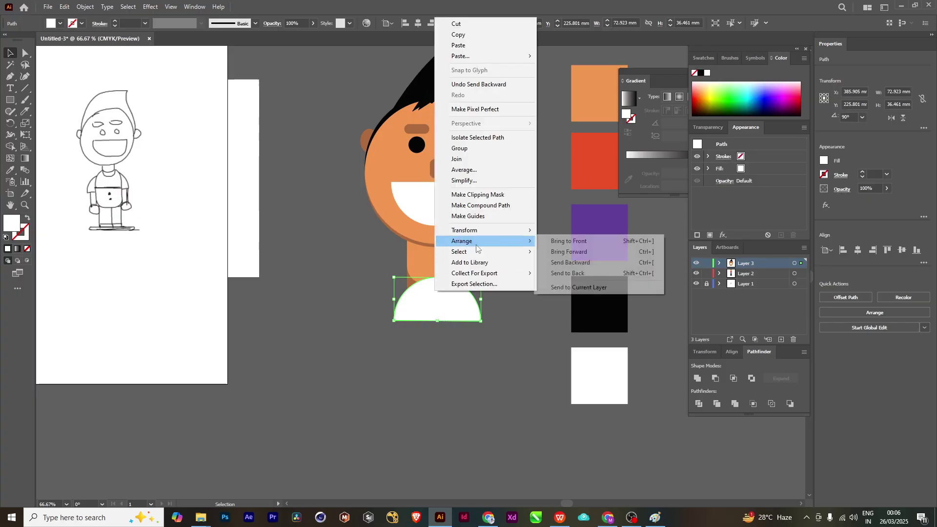
pyautogui.click(618, 265)
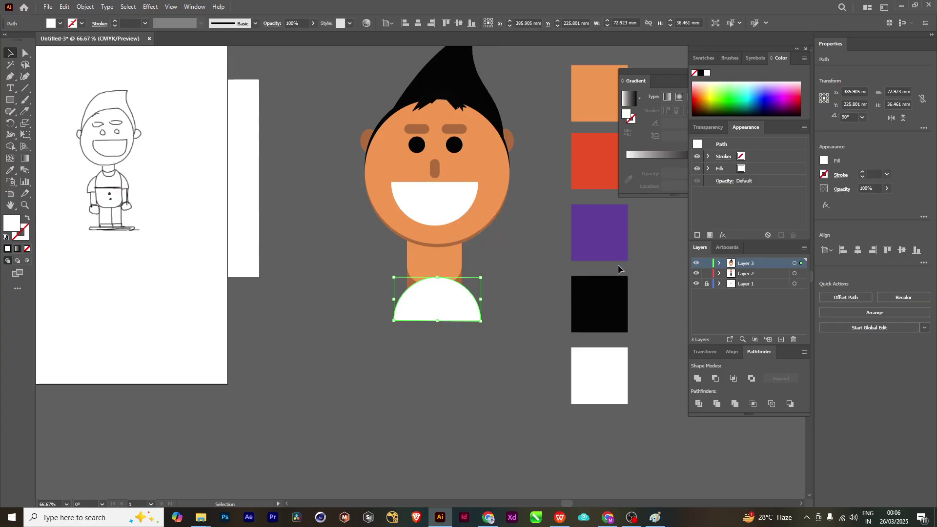
pyautogui.click(550, 274)
pyautogui.rightClick(438, 305)
pyautogui.click(507, 374)
pyautogui.click(443, 267)
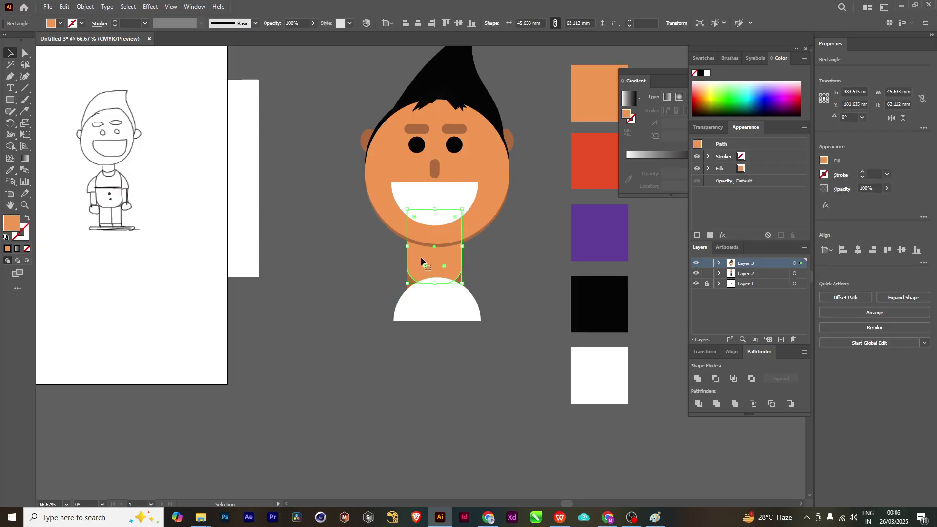
pyautogui.press('a')
pyautogui.press('v')
pyautogui.click(353, 310)
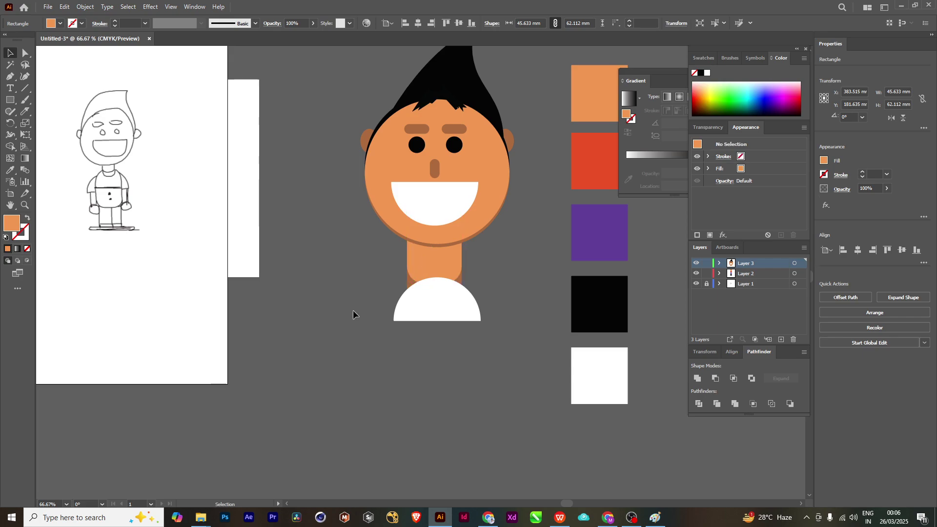
# - Send the white semicircle at the neck's base to the back so both neck shapes sit in front of it
pyautogui.keyDown('ctrl'); pyautogui.click(409, 284); pyautogui.keyUp('ctrl')
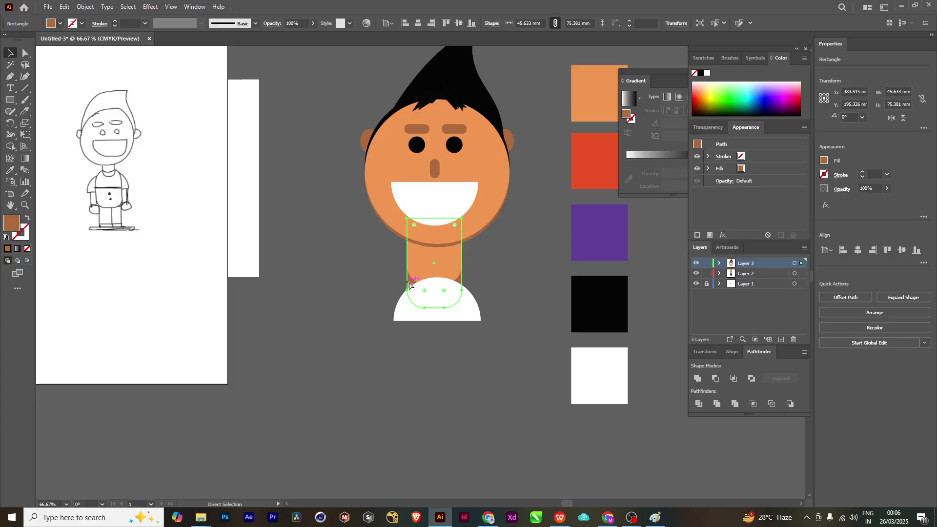
pyautogui.click(377, 303)
pyautogui.click(448, 314)
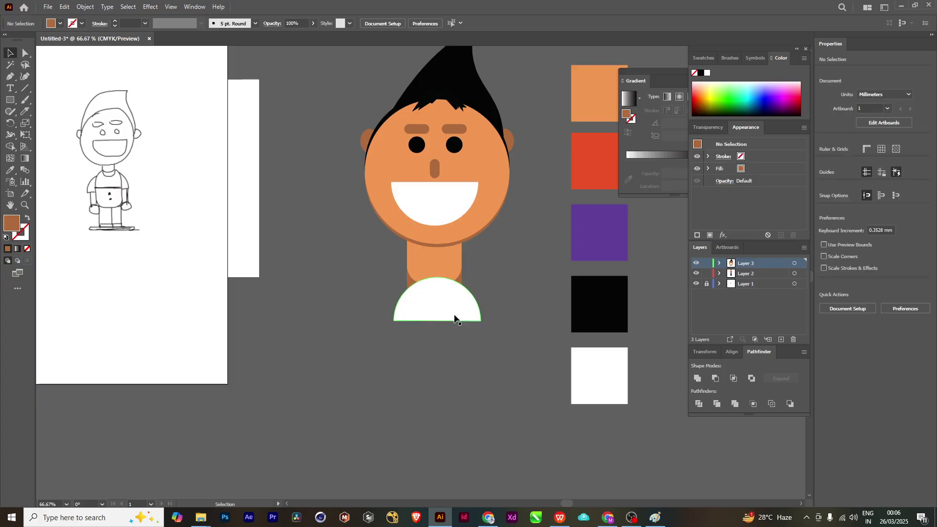
pyautogui.rightClick(454, 306)
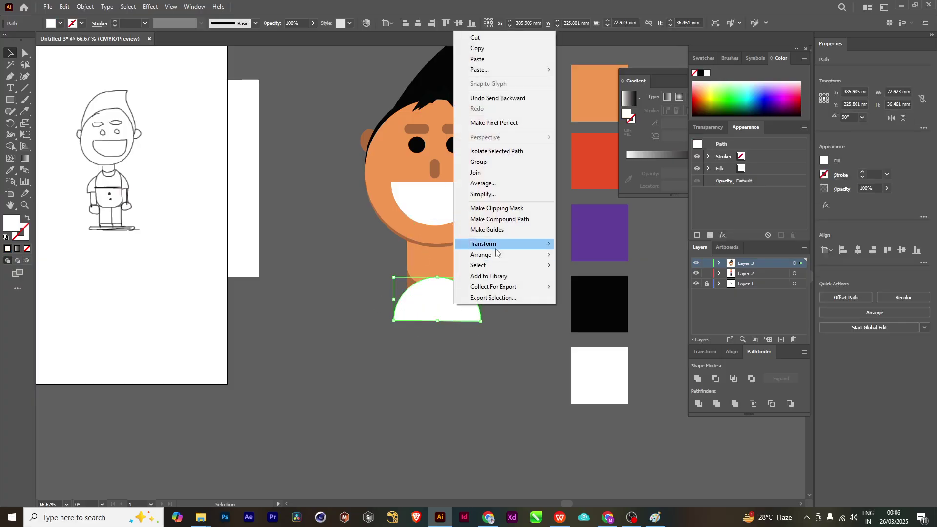
pyautogui.moveTo(494, 255)
pyautogui.click(616, 287)
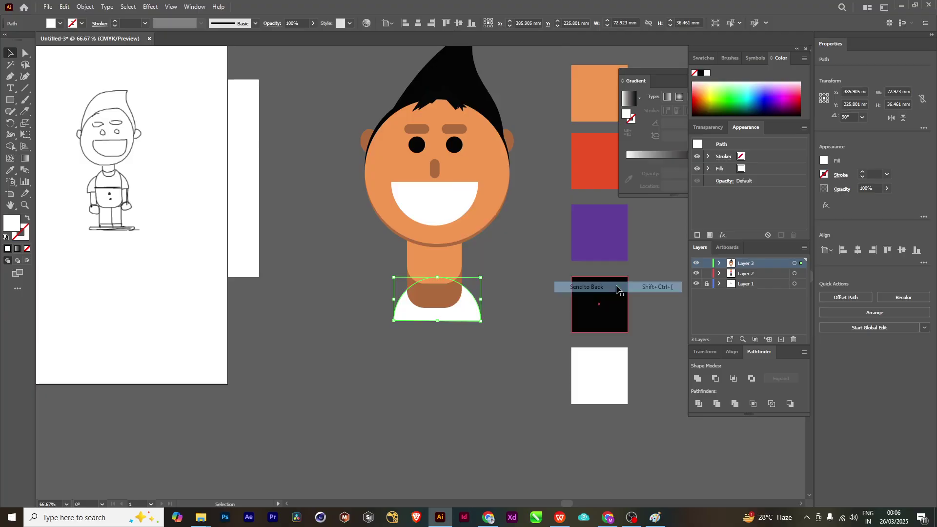
pyautogui.click(506, 251)
# - Move the white semicircle up so it is centred behind the lower end of the neck
pyautogui.moveTo(473, 321); pyautogui.dragTo(493, 291)
pyautogui.hotkey('ctrl', 'z')
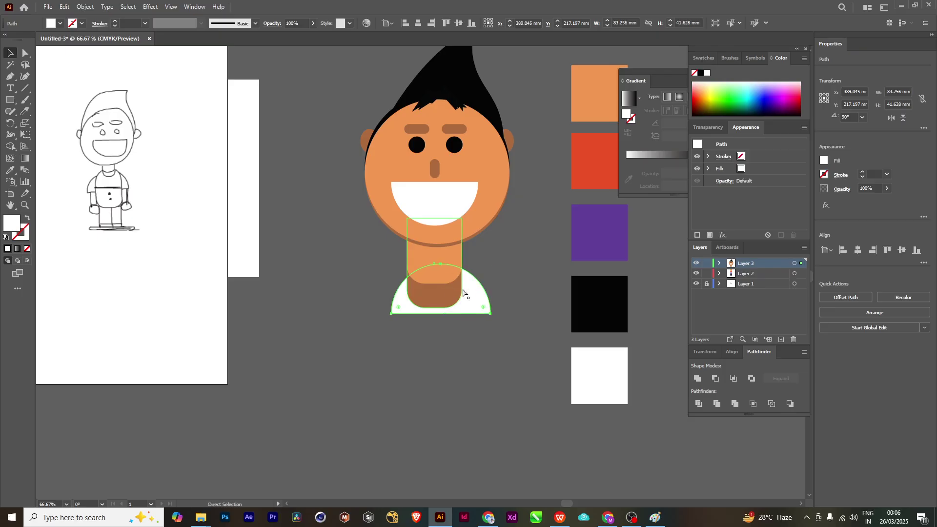
pyautogui.hotkey('ctrl', 'z')
# - Enlarge the white semicircle downward and to both sides into a torso about 215 mm wide and 105 mm high
pyautogui.click(481, 290)
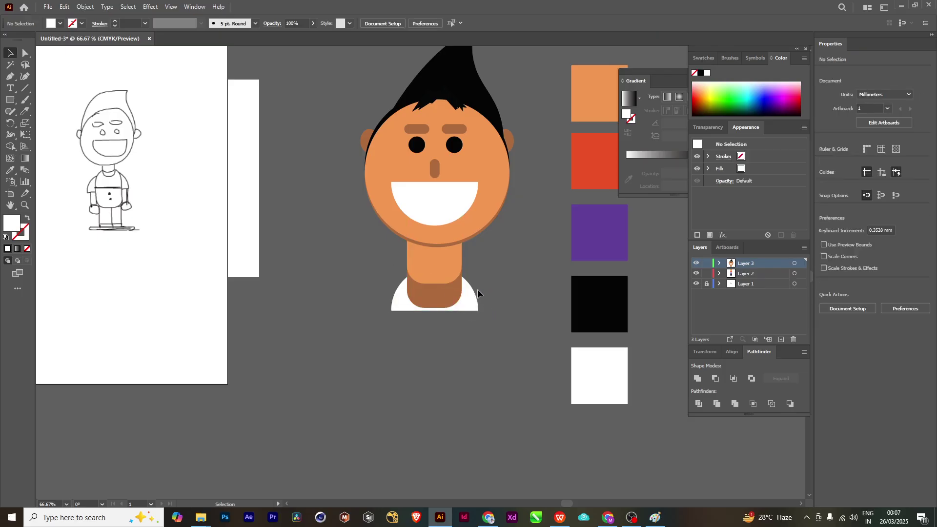
pyautogui.click(477, 289)
pyautogui.moveTo(481, 290)
pyautogui.mouseDown()
pyautogui.moveTo(503, 291)
pyautogui.moveTo(485, 298)
pyautogui.mouseUp()
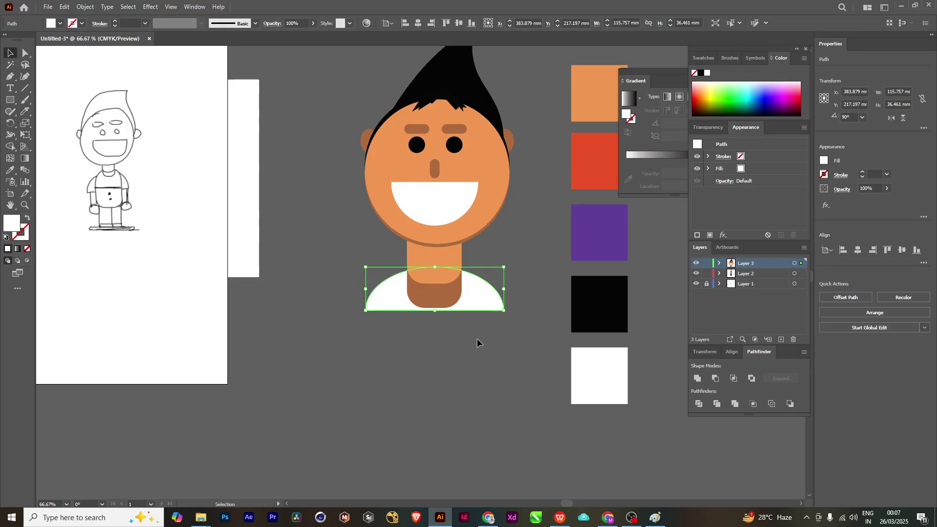
pyautogui.moveTo(435, 311); pyautogui.dragTo(439, 391)
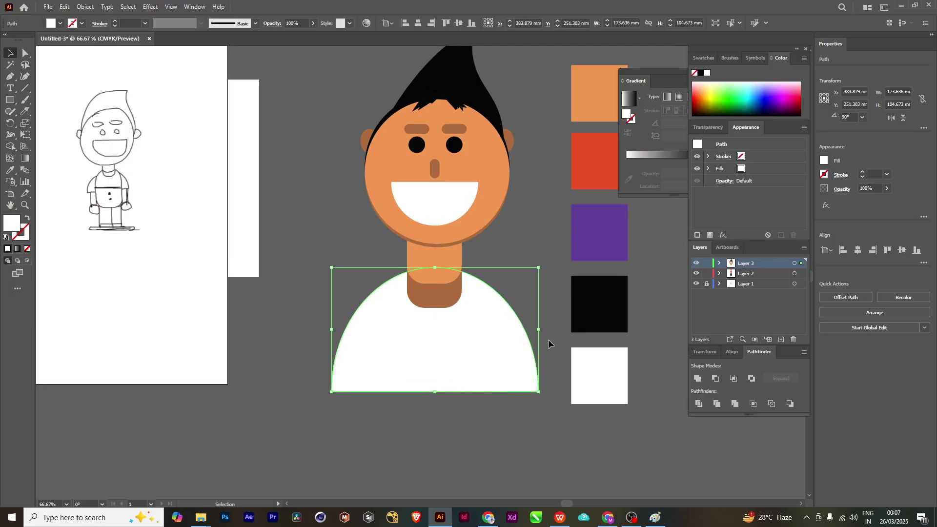
pyautogui.moveTo(539, 331); pyautogui.dragTo(563, 331)
pyautogui.click(488, 422)
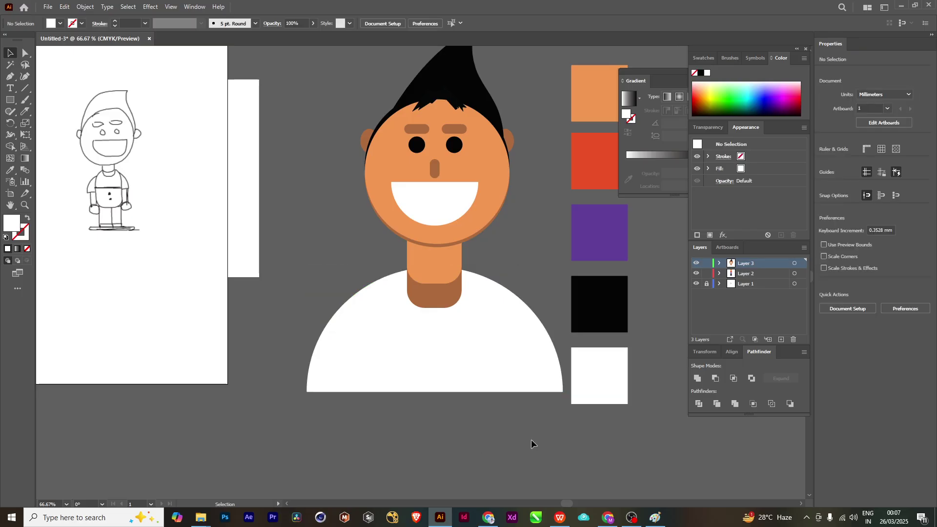
# - Duplicate the black swatch square below the torso and shift the white and black swatches away from the character
pyautogui.moveTo(531, 439); pyautogui.dragTo(492, 356)
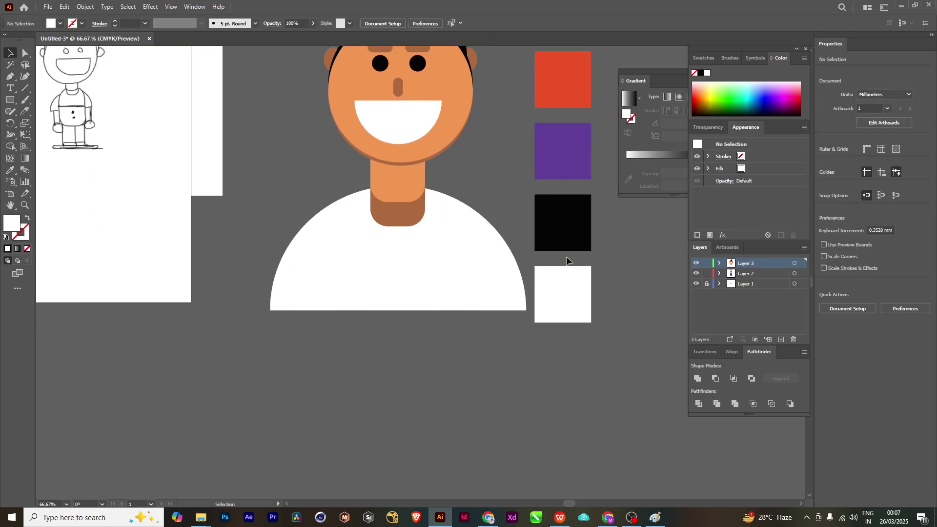
pyautogui.click(571, 236)
pyautogui.moveTo(572, 236); pyautogui.dragTo(389, 398)
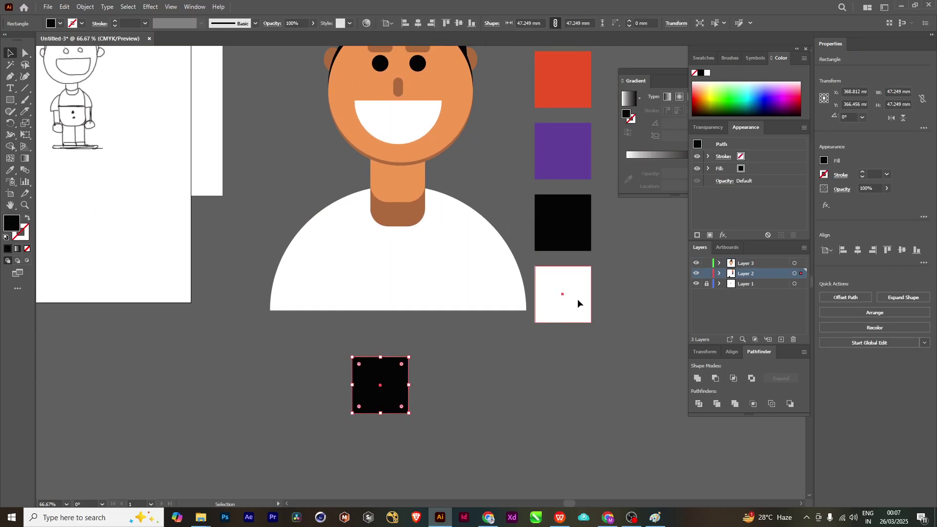
pyautogui.moveTo(577, 303); pyautogui.dragTo(605, 291)
pyautogui.moveTo(578, 224); pyautogui.dragTo(605, 211)
# - Fit the copied black square against the torso's lower edge as a band about 215 mm wide and 13 mm high
pyautogui.moveTo(379, 380); pyautogui.dragTo(525, 338)
pyautogui.moveTo(400, 367); pyautogui.dragTo(398, 327)
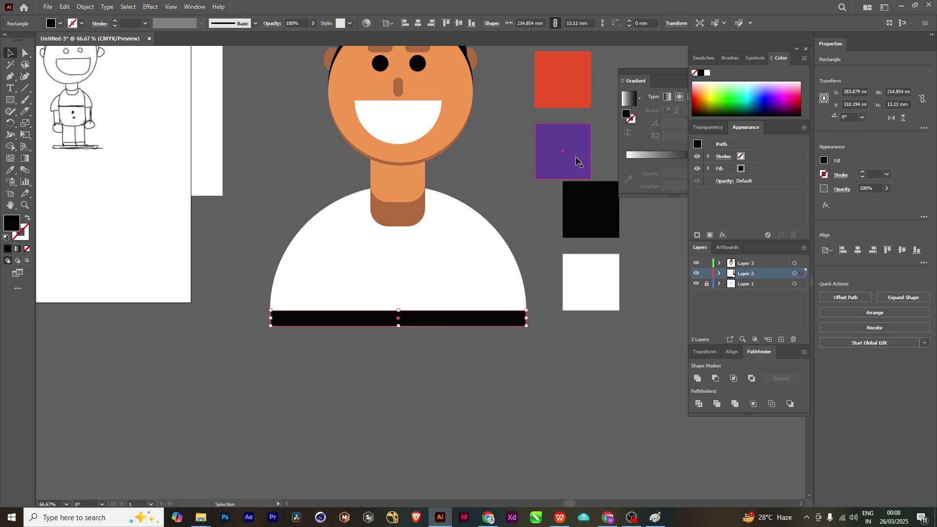
pyautogui.click(426, 367)
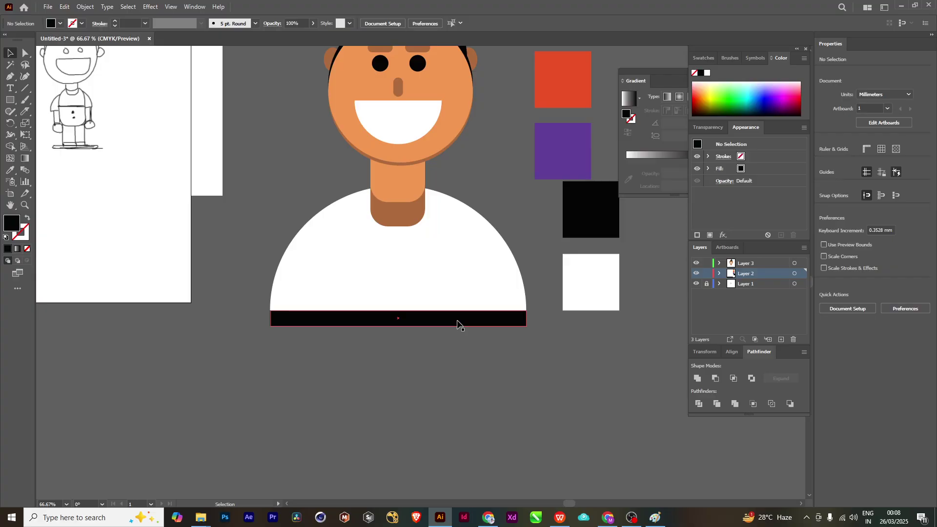
# - Duplicate the black band directly below itself and stretch the copy down to about 121 mm high
pyautogui.moveTo(457, 325)
pyautogui.mouseDown()
pyautogui.moveTo(462, 347)
pyautogui.moveTo(459, 340)
pyautogui.mouseUp()
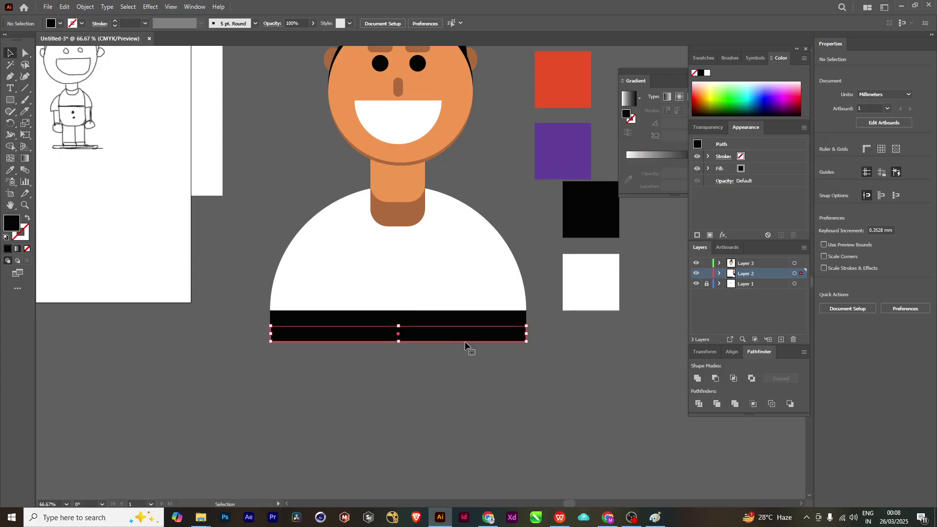
pyautogui.moveTo(398, 344); pyautogui.dragTo(403, 457)
pyautogui.scroll(-1, 441, 395)
pyautogui.scroll(-1, 442, 395)
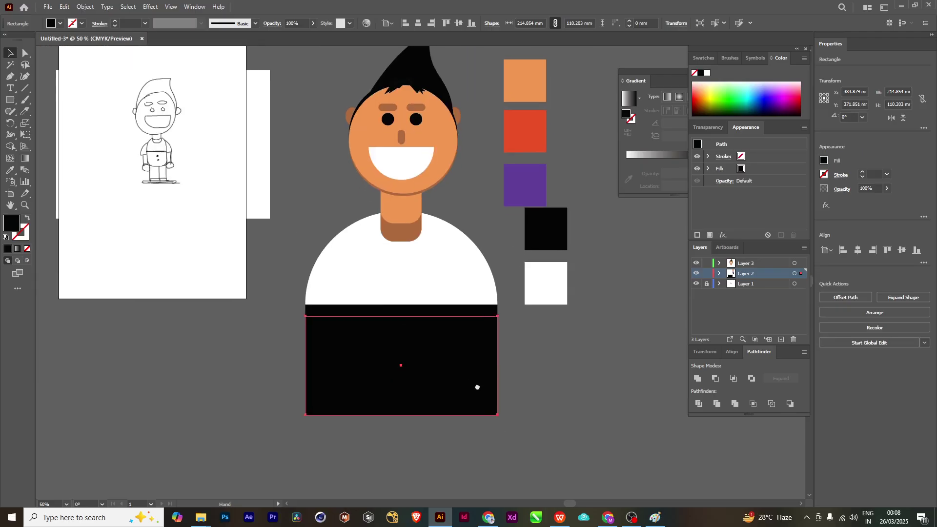
pyautogui.moveTo(401, 414); pyautogui.dragTo(403, 424)
pyautogui.click(527, 403)
pyautogui.click(476, 423)
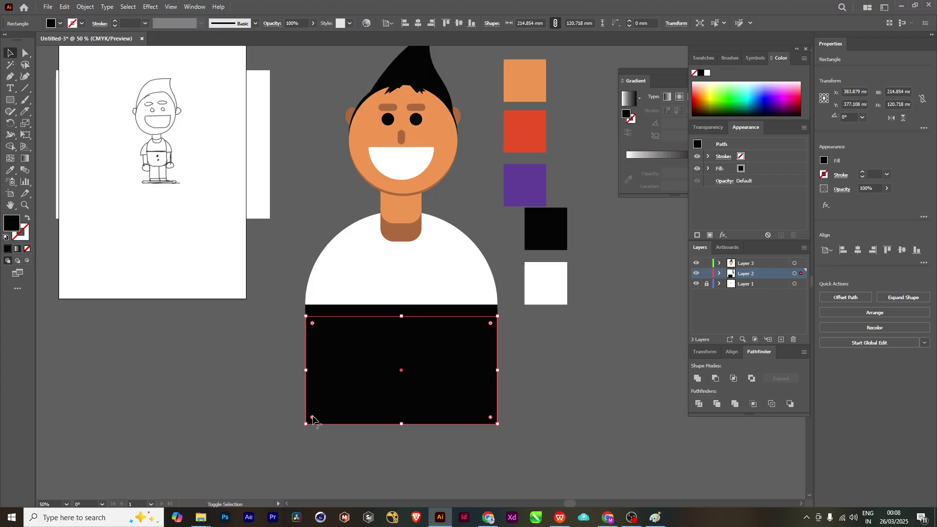
# - Try rounding both lower corners of the large black rectangle to a radius of about 107 mm
pyautogui.moveTo(491, 418); pyautogui.dragTo(380, 332)
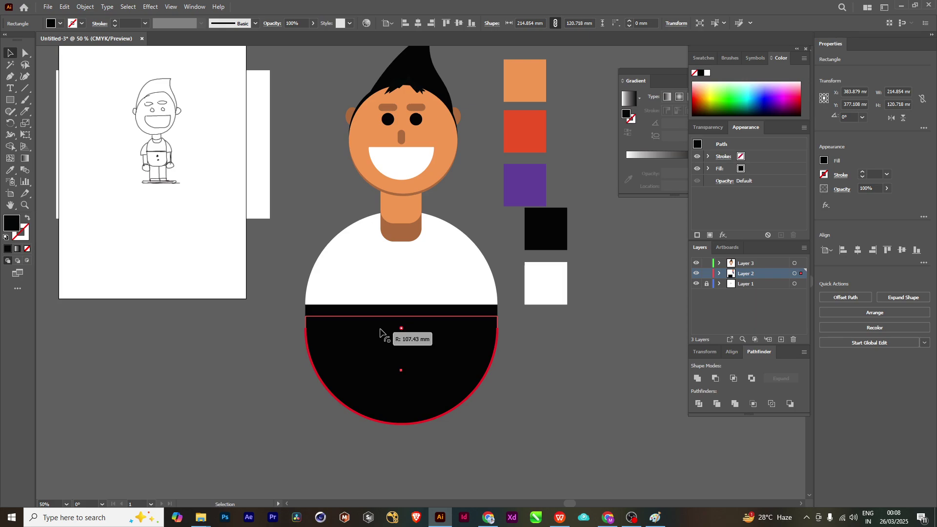
pyautogui.moveTo(380, 332); pyautogui.dragTo(351, 299)
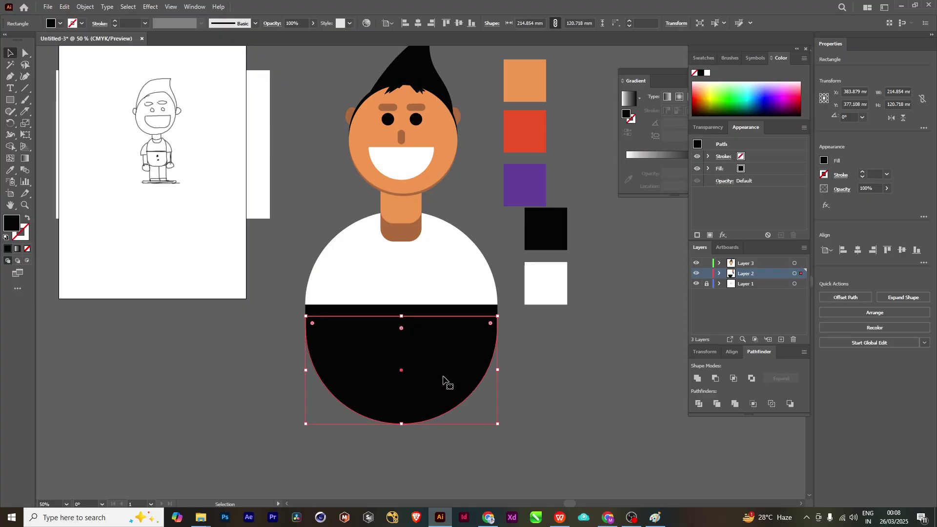
pyautogui.moveTo(487, 328); pyautogui.dragTo(498, 423)
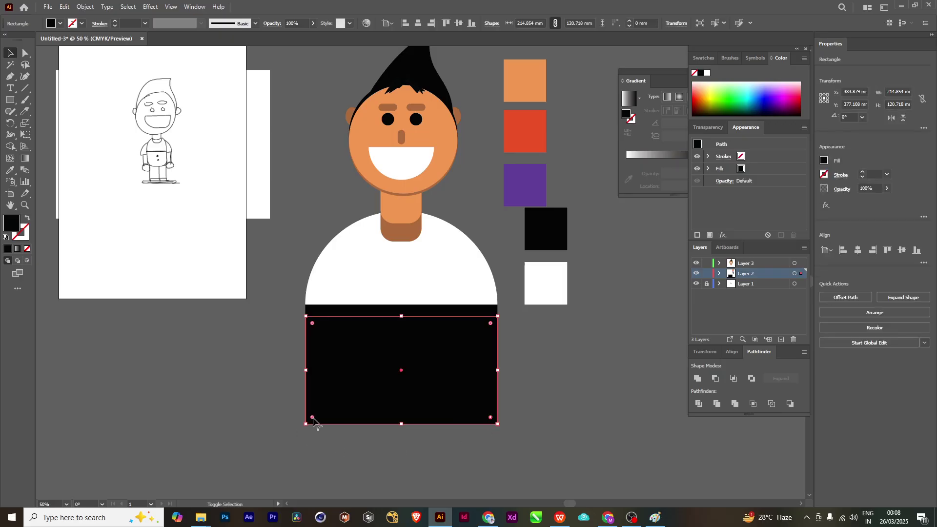
# - Round the two lower corners of the large black rectangle moderately, keeping a flat stretch between them
pyautogui.moveTo(317, 416); pyautogui.dragTo(359, 396)
pyautogui.click(558, 410)
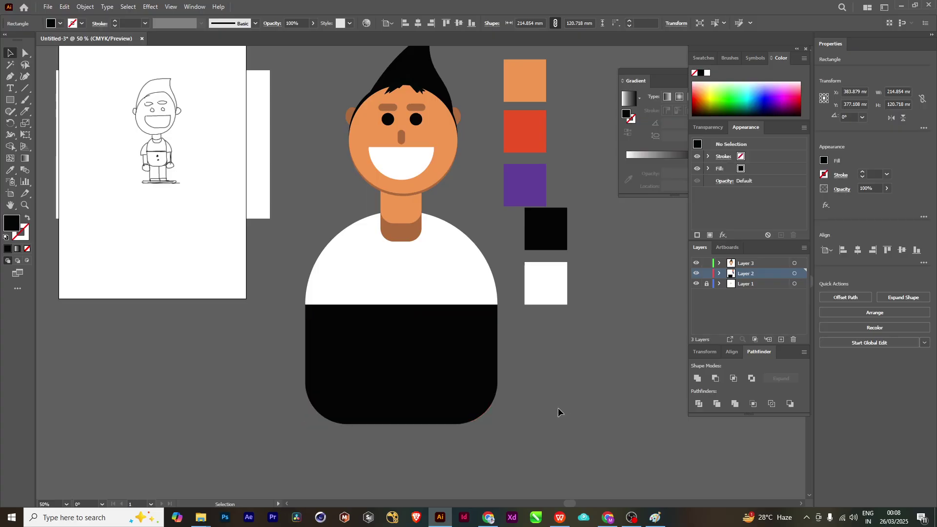
# - Fill the rounded lower-body rectangle with the purple sampled from the purple swatch
pyautogui.moveTo(558, 410); pyautogui.dragTo(538, 443)
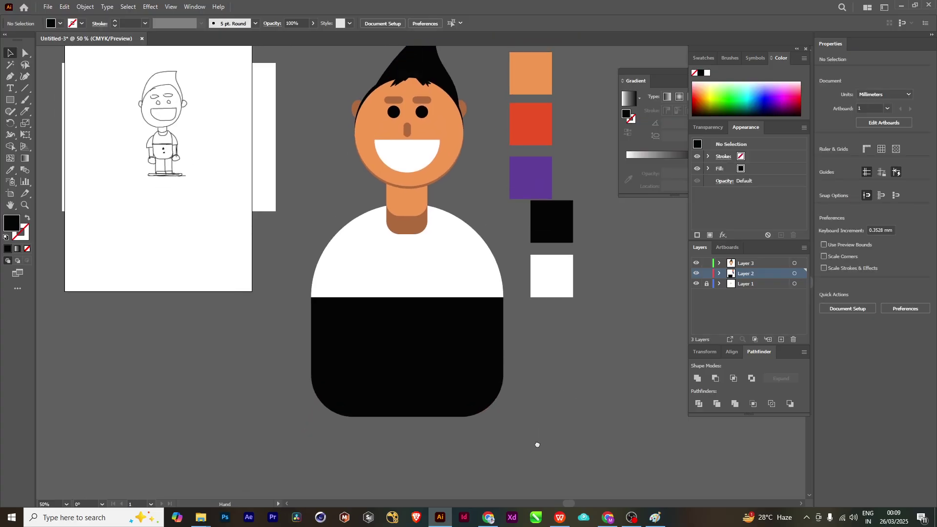
pyautogui.click(404, 391)
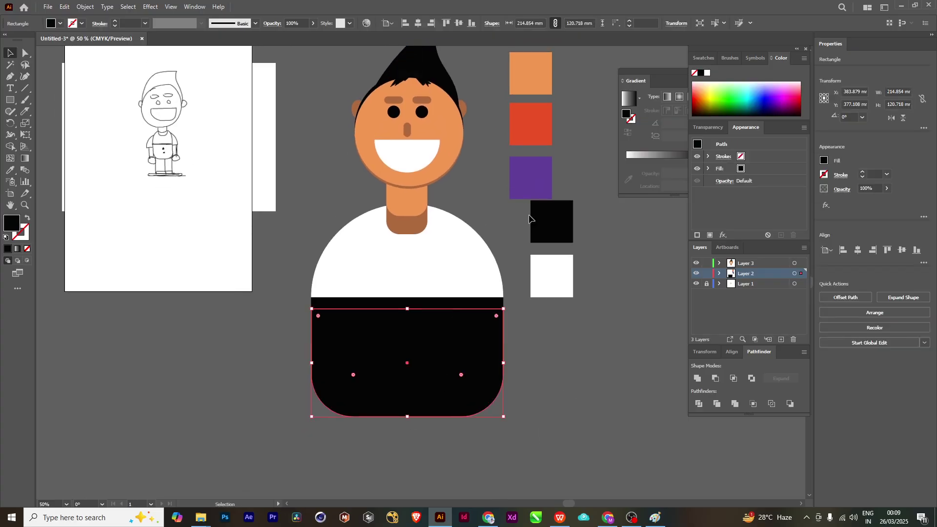
pyautogui.click(9, 170)
pyautogui.click(534, 177)
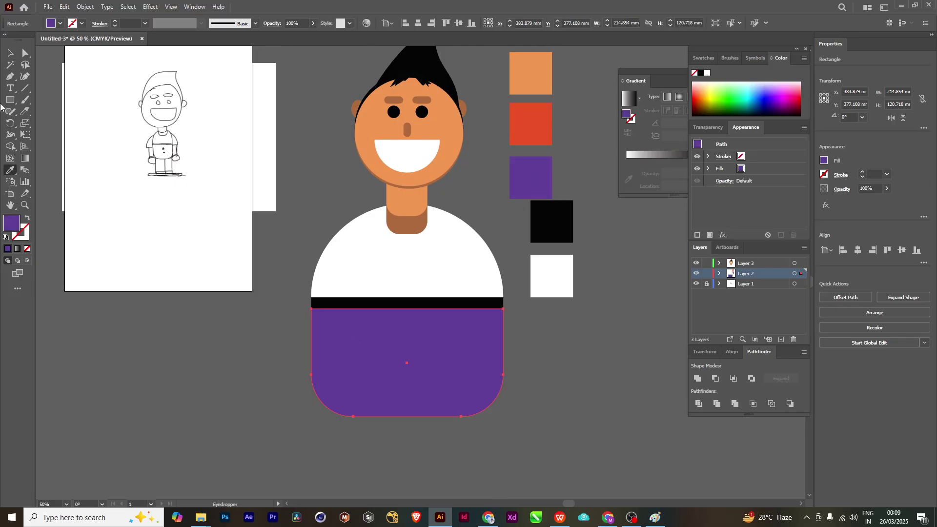
pyautogui.click(10, 52)
pyautogui.click(575, 371)
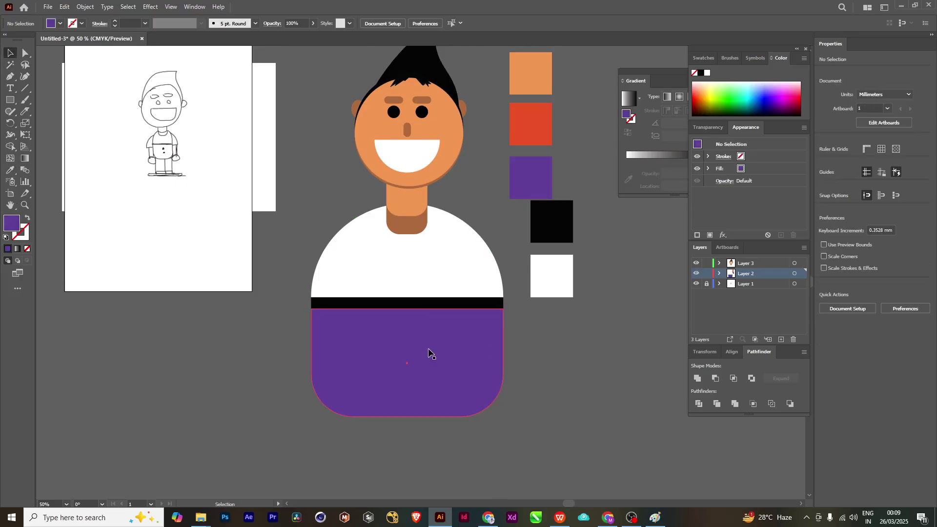
# - Turn the character's right-hand black eye circle into two stacked buttons about 9.7 mm wide, centred just below the black band
pyautogui.scroll(3, 520, 355)
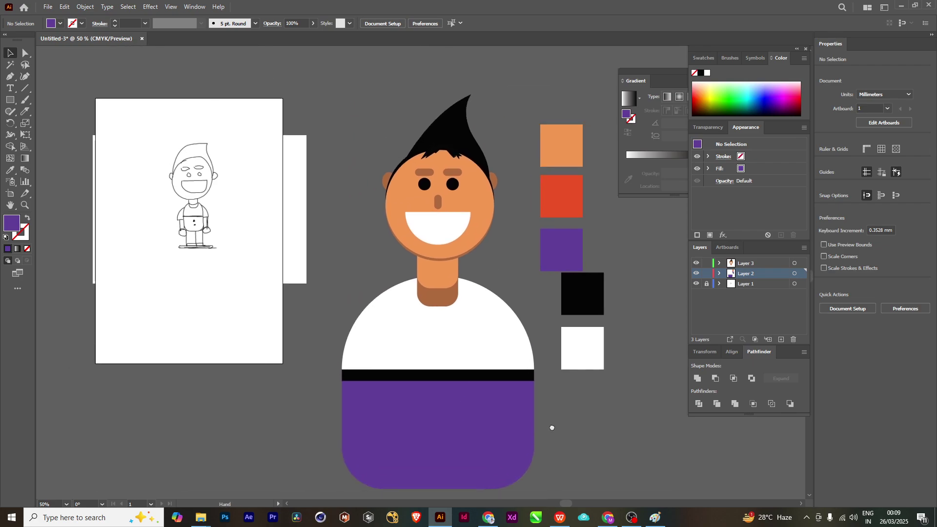
pyautogui.scroll(-3, 487, 345)
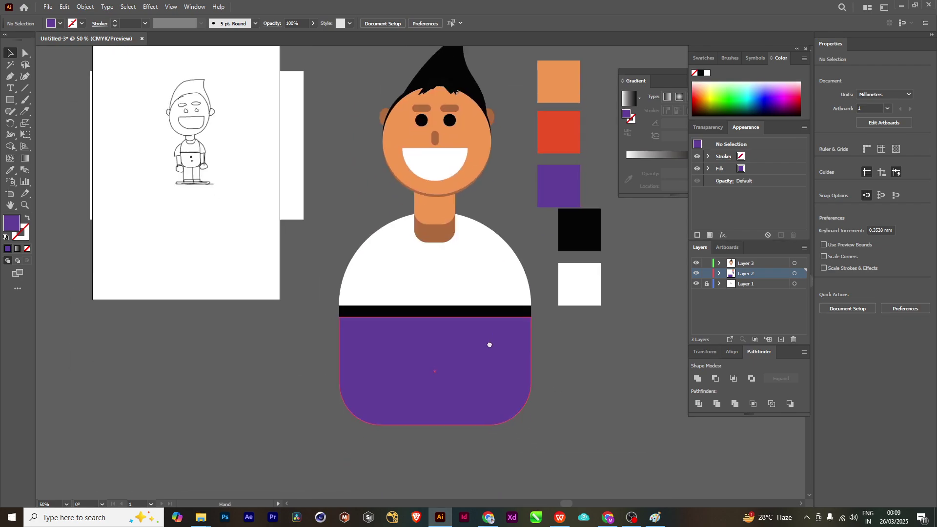
pyautogui.click(449, 123)
pyautogui.moveTo(450, 123); pyautogui.dragTo(438, 284)
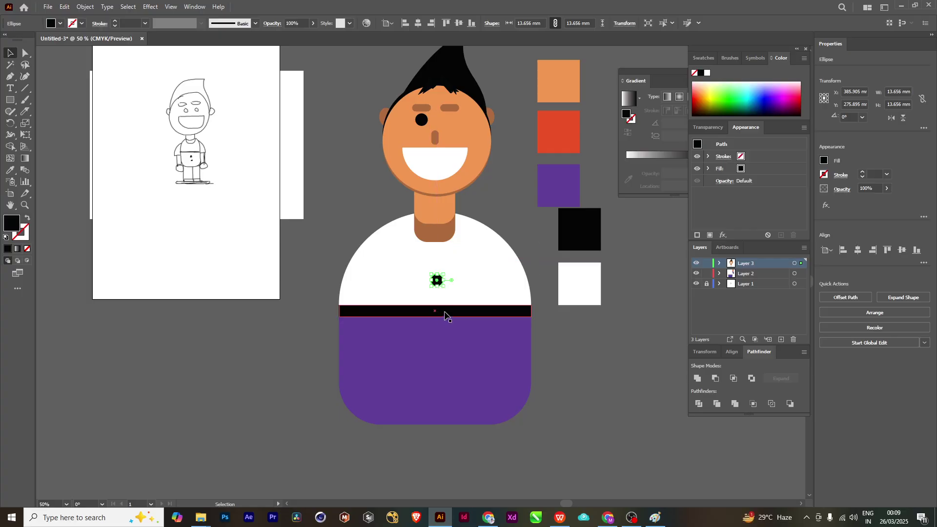
pyautogui.scroll(2, 437, 279)
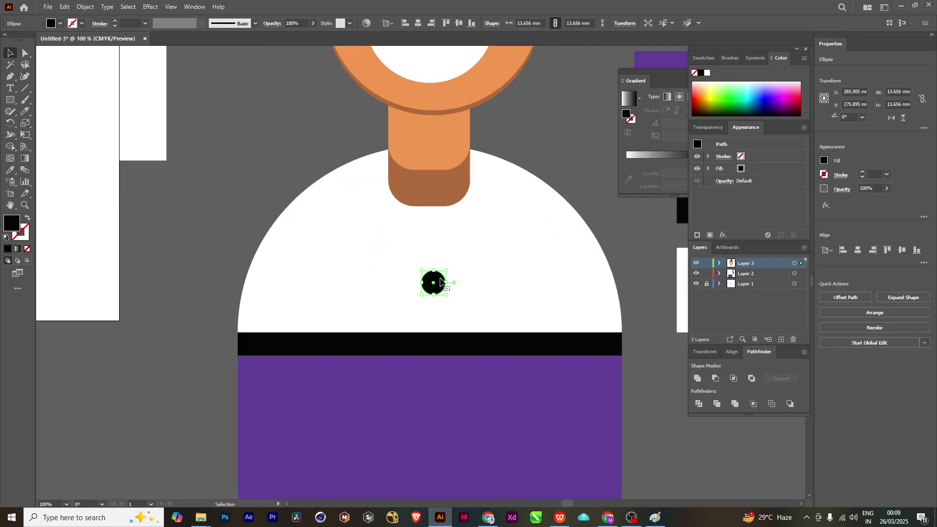
pyautogui.moveTo(437, 280); pyautogui.dragTo(433, 400)
pyautogui.scroll(-3, 482, 385)
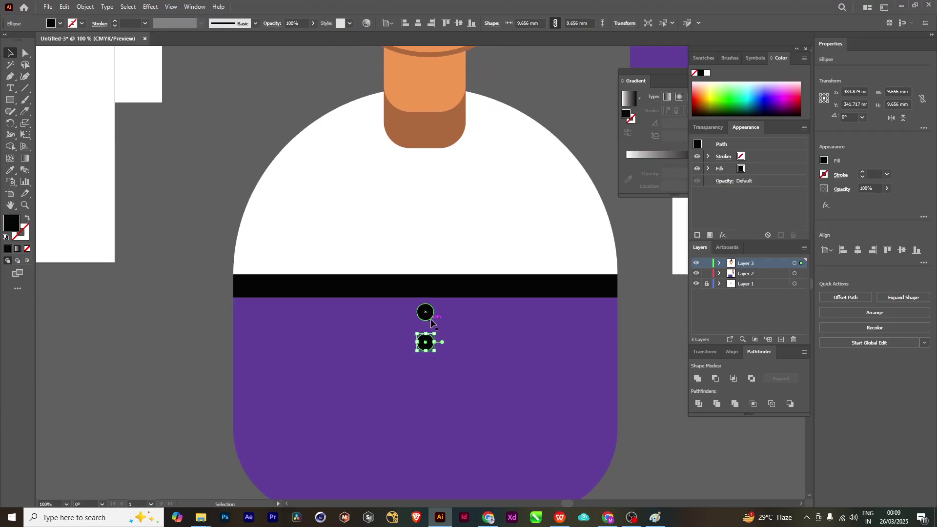
# - Change the fill of both button circles to white, ffffff
pyautogui.keyDown('shift'); pyautogui.click(429, 318); pyautogui.keyUp('shift')
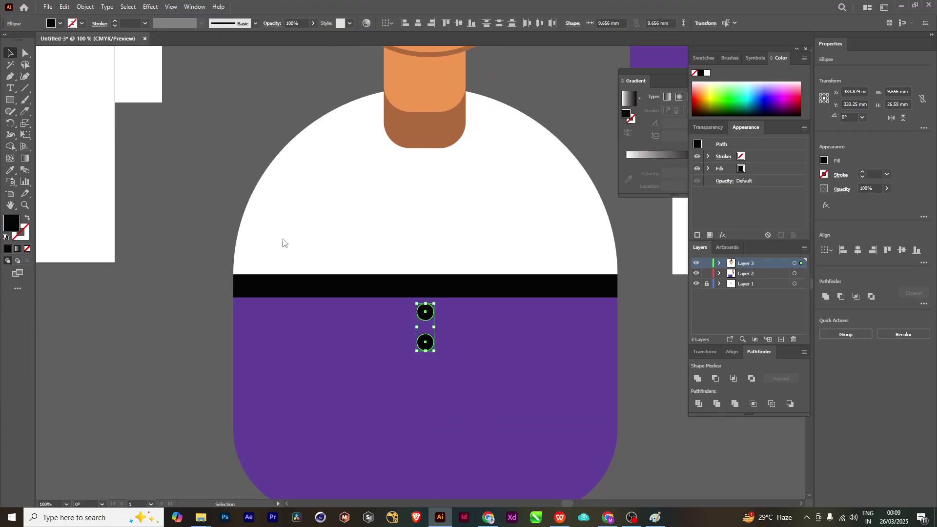
pyautogui.doubleClick(12, 223)
pyautogui.write('ffffff')
pyautogui.click(702, 298)
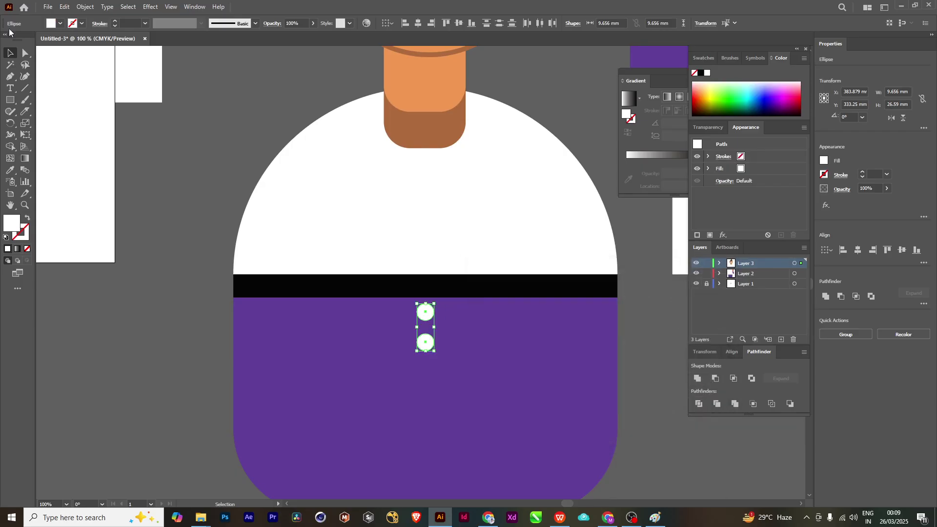
pyautogui.click(236, 119)
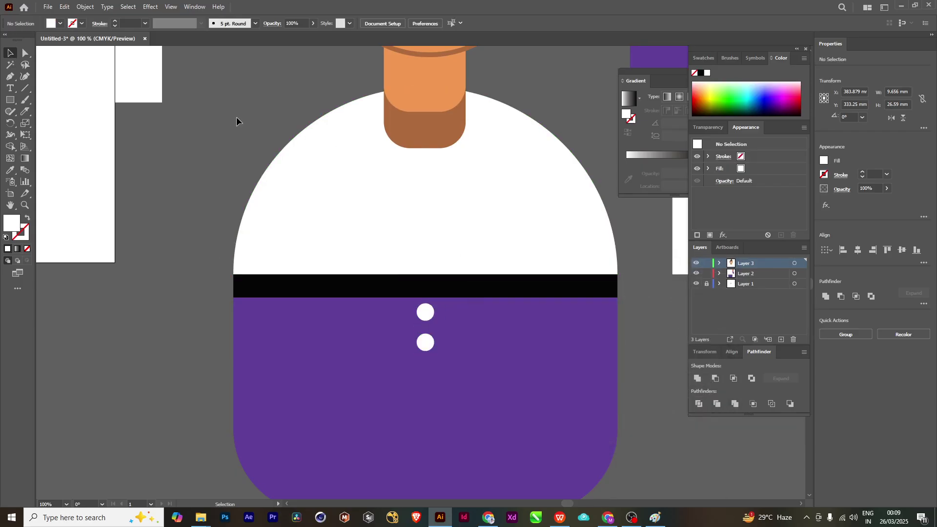
pyautogui.scroll(-2, 462, 215)
pyautogui.scroll(3, 461, 215)
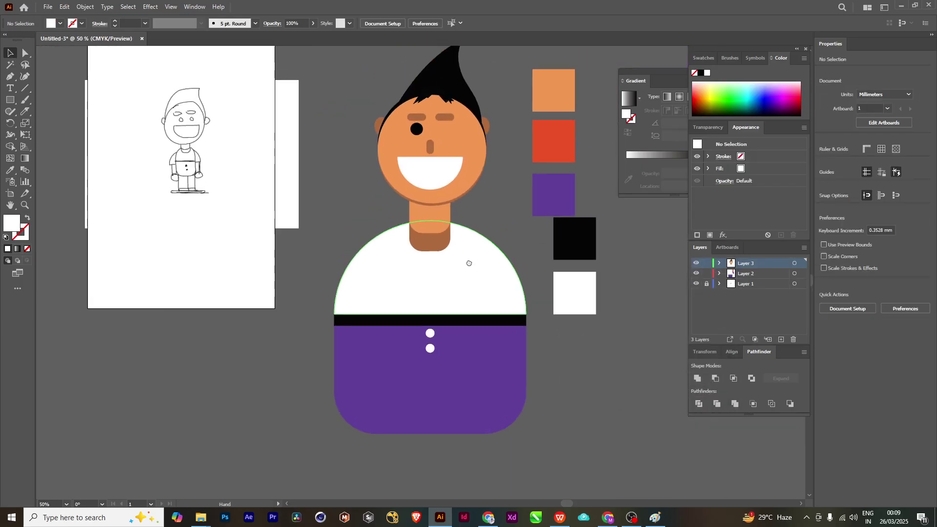
pyautogui.scroll(1, 478, 222)
pyautogui.scroll(1, 509, 287)
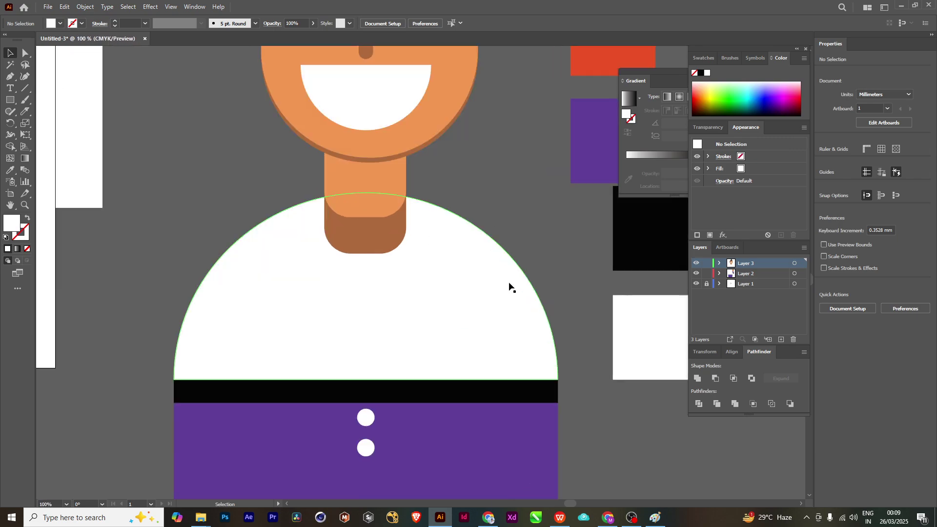
pyautogui.hscroll(-3, 489, 351)
pyautogui.scroll(-2, 513, 329)
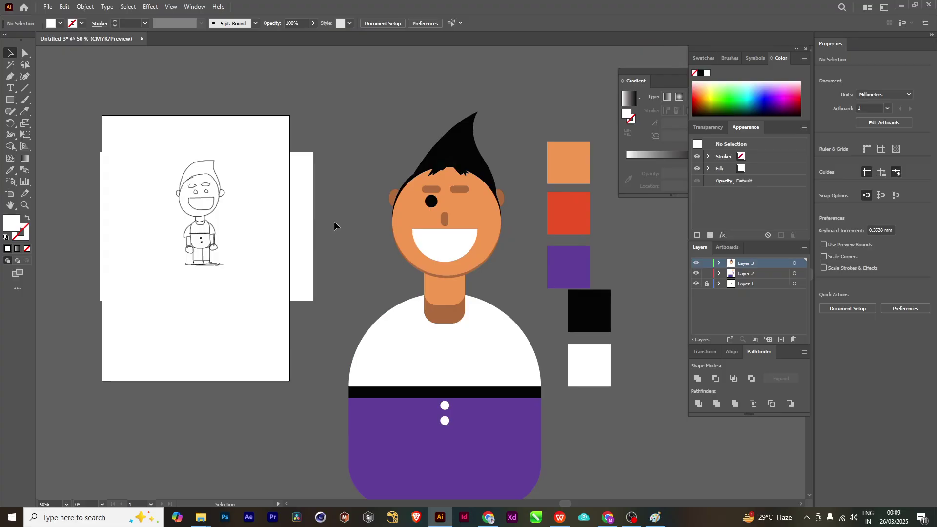
# - Examine the sketch's body, legs and arms and compare them with the vector figure's lower body
pyautogui.scroll(1, 201, 238)
pyautogui.scroll(1, 203, 239)
pyautogui.scroll(1, 236, 202)
pyautogui.scroll(1, 225, 242)
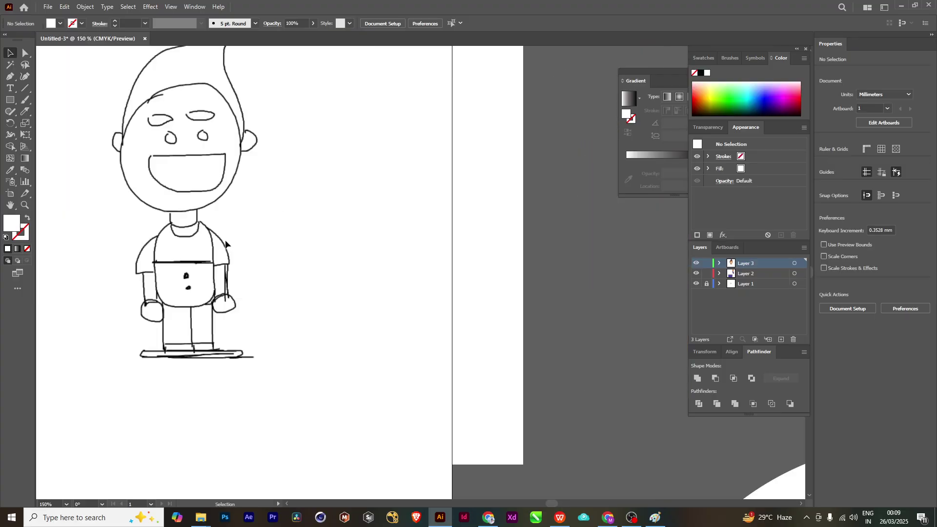
pyautogui.scroll(-2, 272, 230)
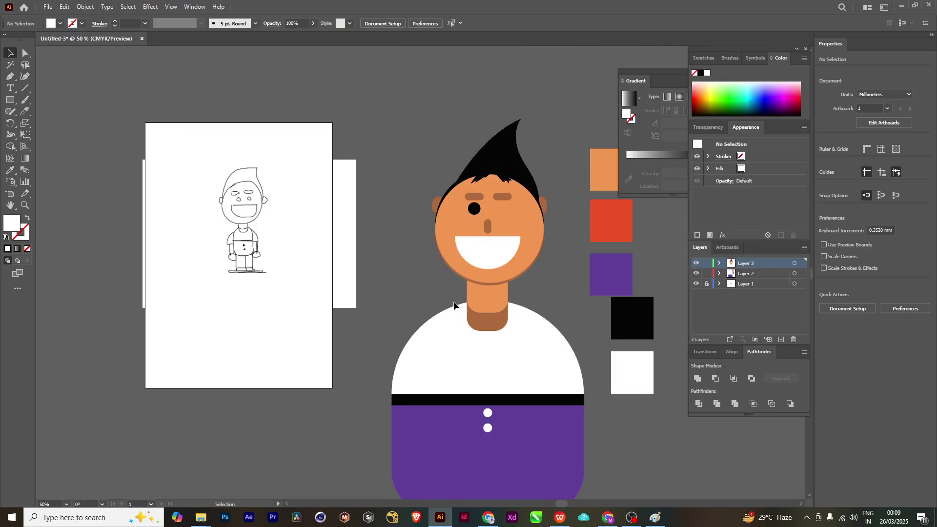
pyautogui.scroll(-1, 425, 337)
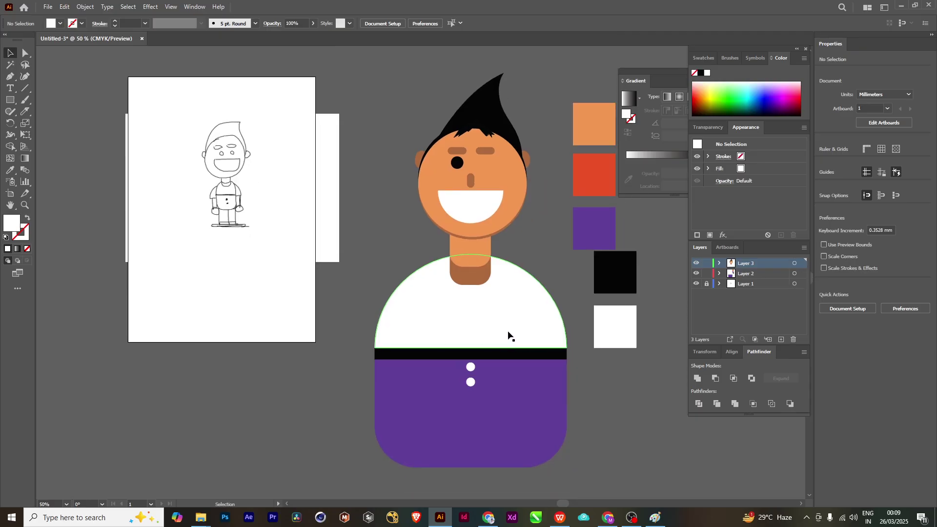
pyautogui.moveTo(465, 359); pyautogui.dragTo(469, 328)
pyautogui.scroll(-1, 441, 373)
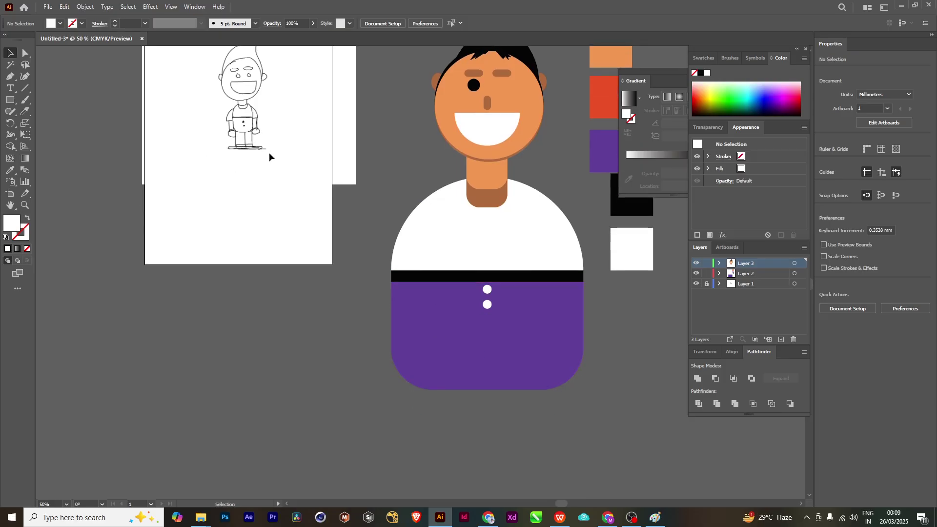
pyautogui.moveTo(529, 423); pyautogui.dragTo(477, 415)
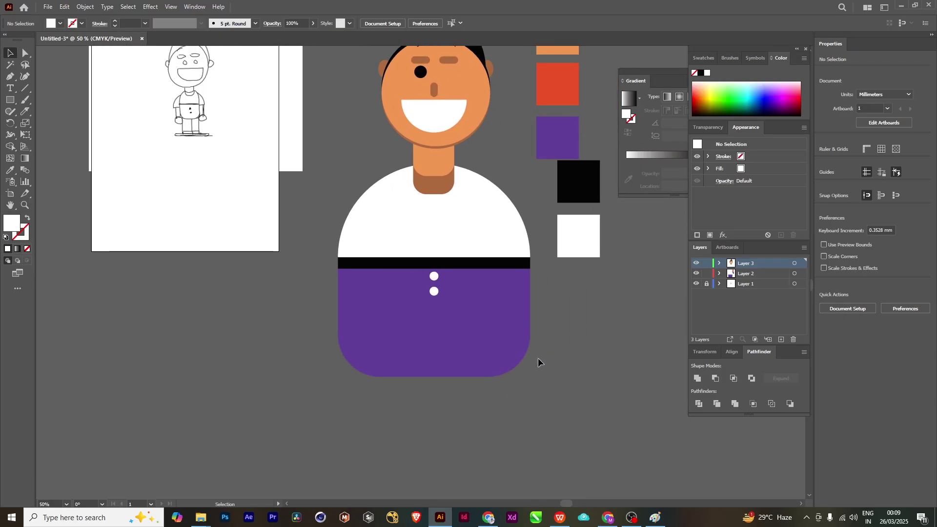
# - Copy the black swatch under the purple lower body and stretch it into a leg about 54.6 mm wide and 161 mm tall
pyautogui.click(590, 186)
pyautogui.moveTo(591, 186); pyautogui.dragTo(418, 402)
pyautogui.moveTo(432, 445)
pyautogui.mouseDown()
pyautogui.moveTo(440, 368)
pyautogui.moveTo(429, 443)
pyautogui.mouseUp()
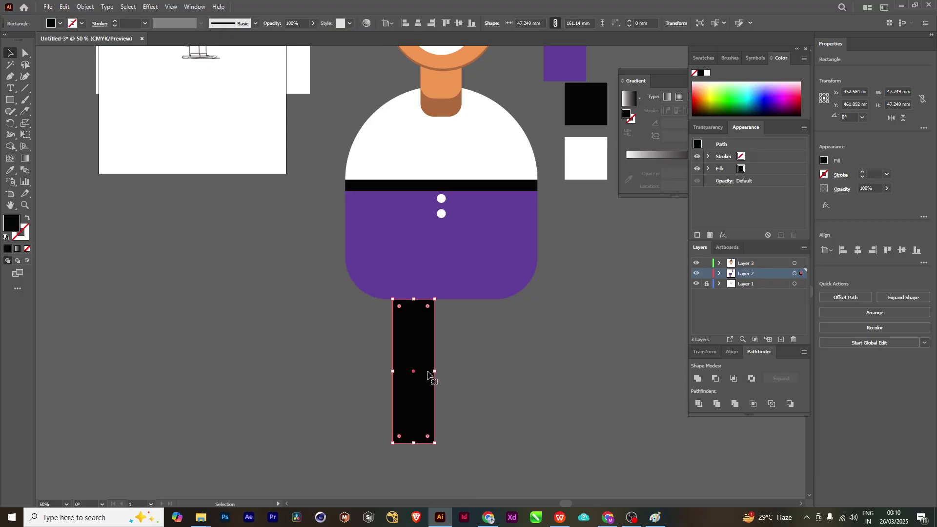
pyautogui.moveTo(436, 371); pyautogui.dragTo(443, 373)
pyautogui.hotkey('ctrl', '-')
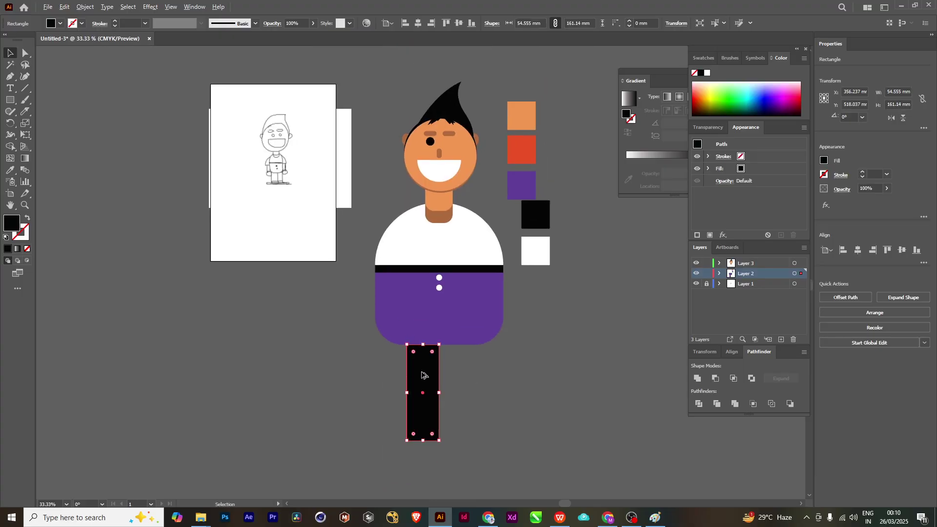
# - Duplicate the black leg horizontally beneath the other half of the purple body, leaving a gap between the legs
pyautogui.hotkey('ctrl', '+')
pyautogui.click(472, 384)
pyautogui.keyDown('alt'); pyautogui.moveTo(434, 383); pyautogui.dragTo(491, 383); pyautogui.keyUp('alt')
pyautogui.click(423, 376)
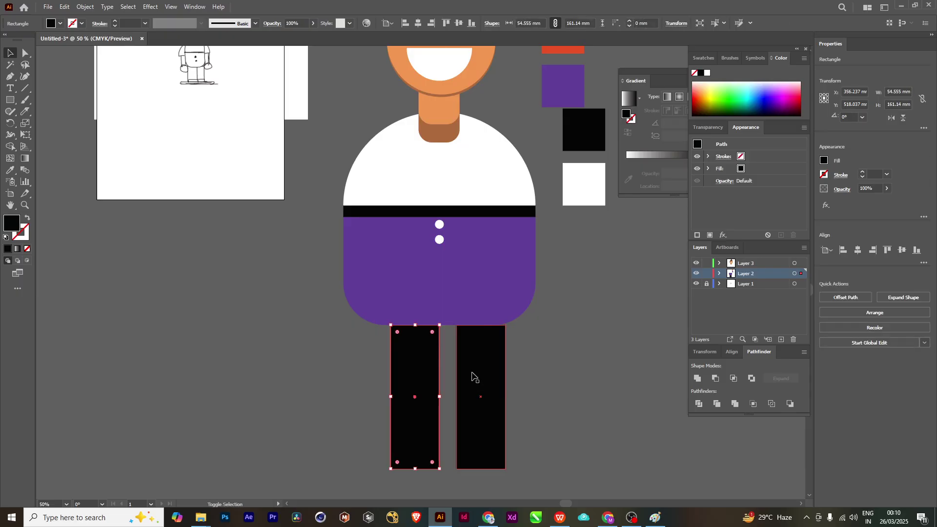
pyautogui.hotkey('shift', 'Up')
pyautogui.hotkey('ctrl', 'z')
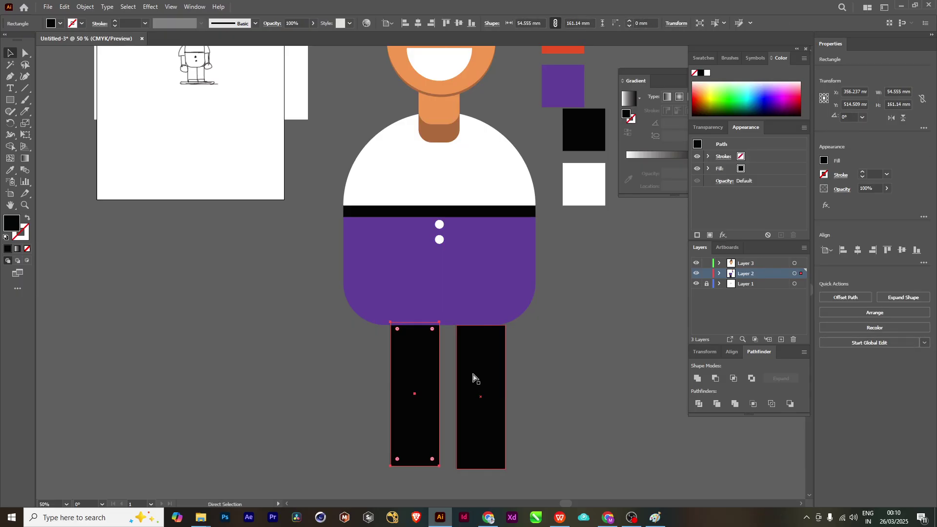
# - Move both black legs up about 4.2 mm so their upper ends overlap the purple lower body
pyautogui.moveTo(522, 366); pyautogui.dragTo(437, 369)
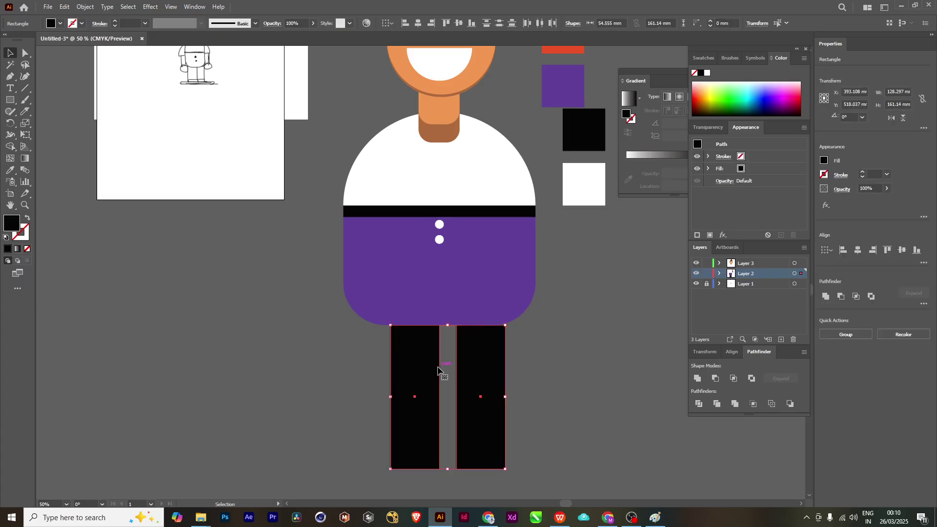
pyautogui.press('Up')
pyautogui.press('Up')
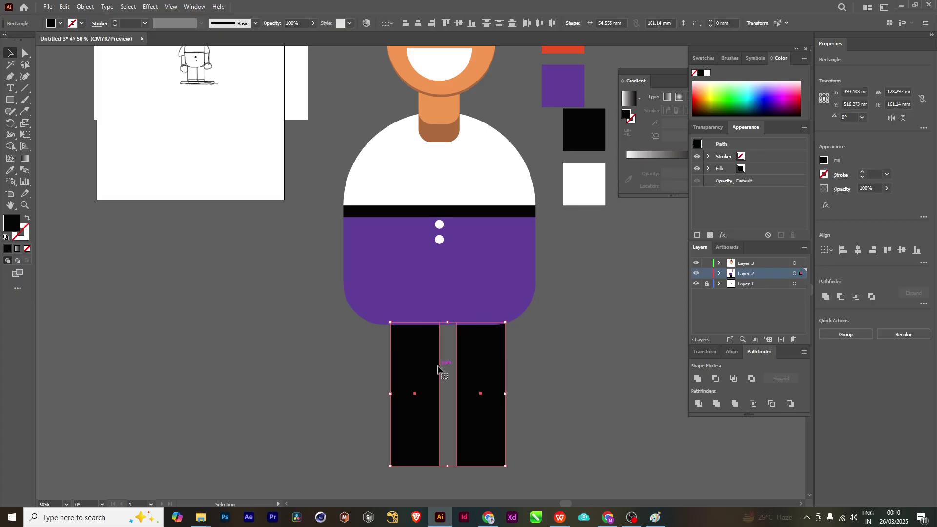
pyautogui.press('Up')
pyautogui.click(581, 348)
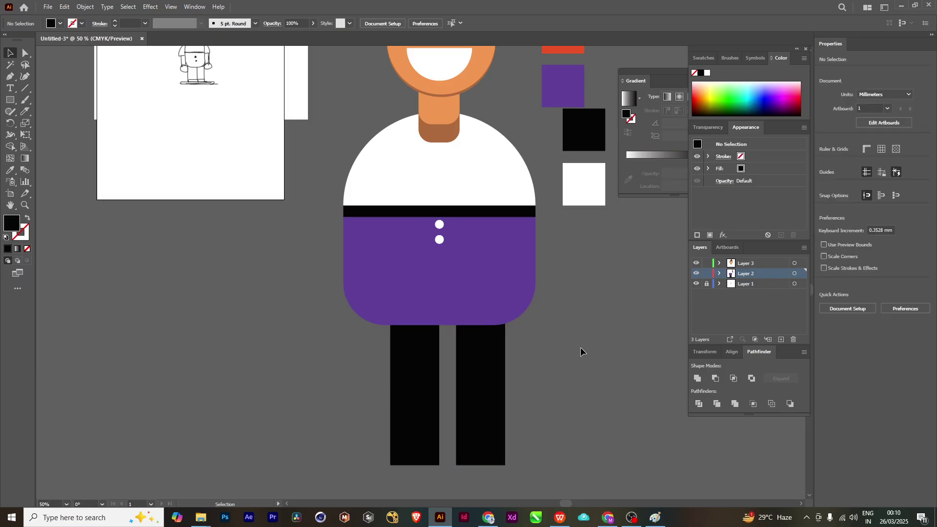
# - Send both black legs backward so they sit behind the purple lower body
pyautogui.click(429, 359)
pyautogui.keyDown('shift'); pyautogui.click(492, 356); pyautogui.keyUp('shift')
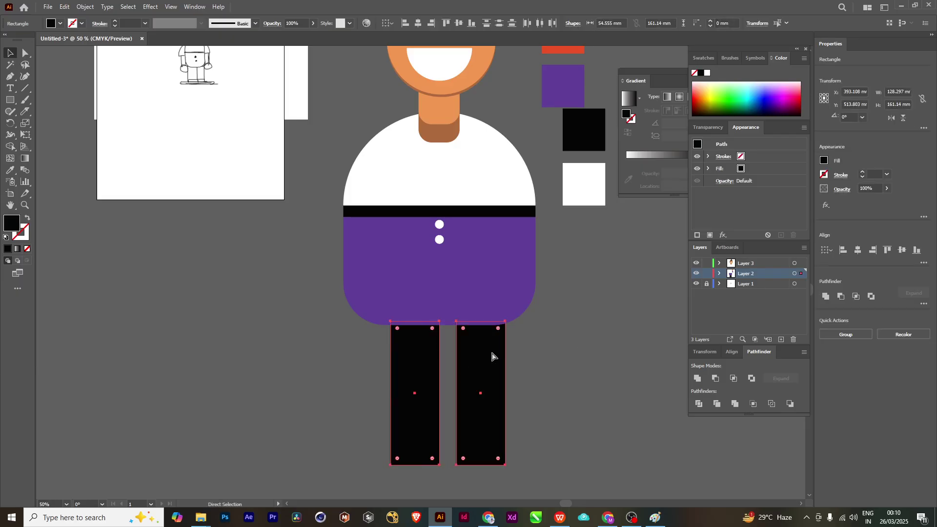
pyautogui.press('v')
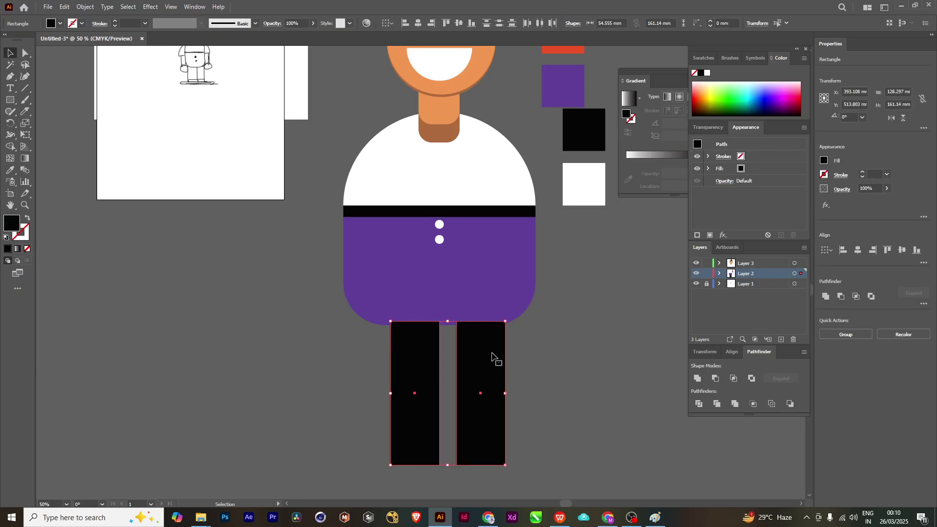
pyautogui.scroll(-2, 571, 385)
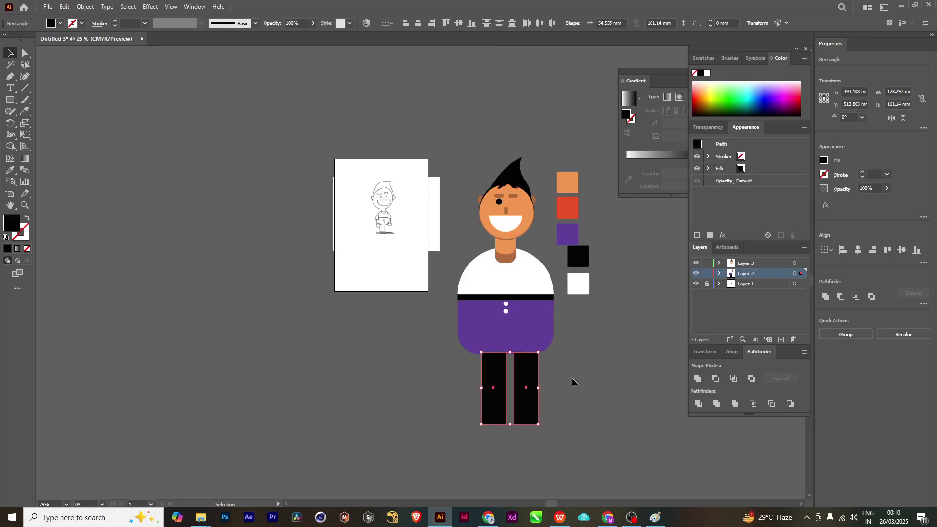
pyautogui.scroll(2, 572, 378)
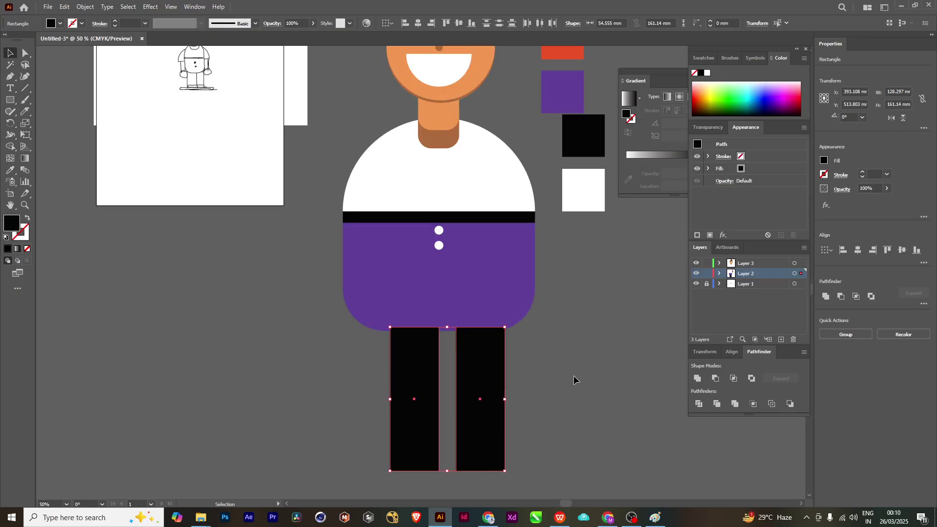
pyautogui.hotkey('ctrl', '[')
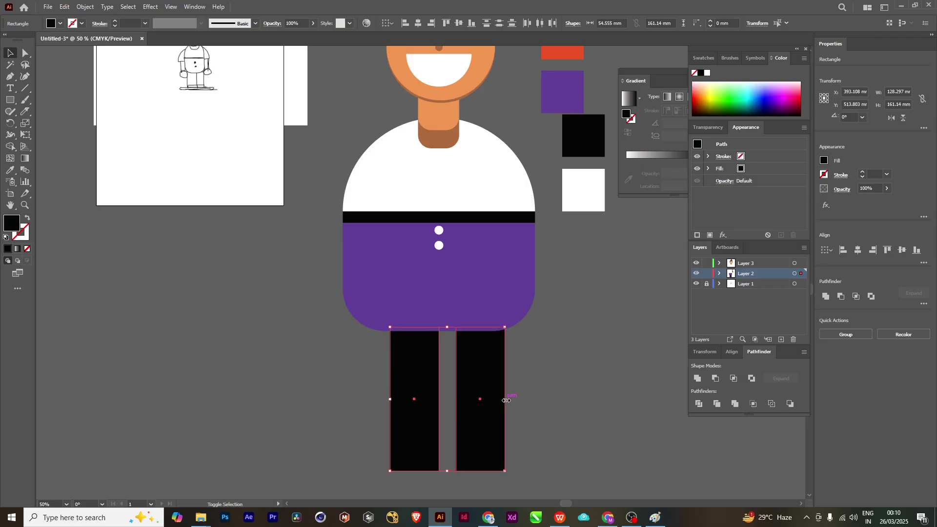
# - Enlarge both legs to about 174 mm tall and extend their inner edges toward each other, leaving a narrow gap
pyautogui.moveTo(504, 399); pyautogui.dragTo(510, 400)
pyautogui.click(526, 403)
pyautogui.click(437, 401)
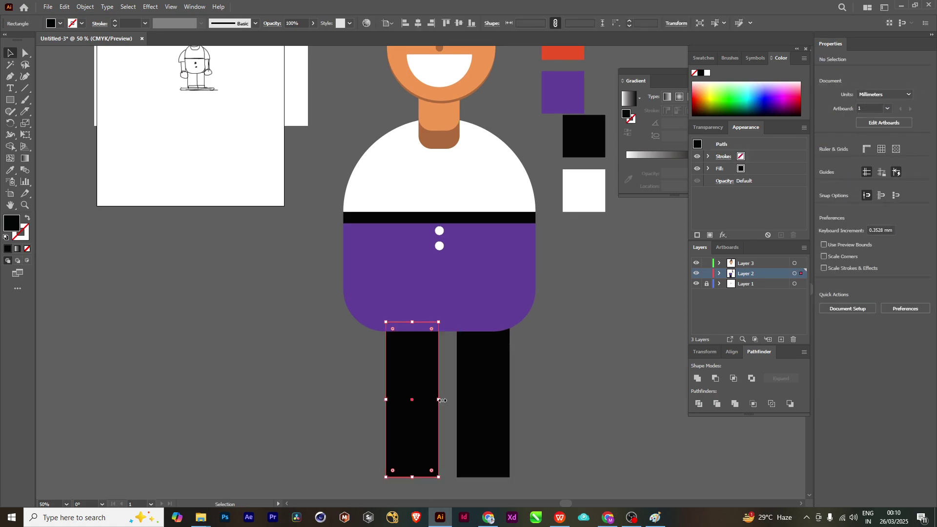
pyautogui.moveTo(440, 401); pyautogui.dragTo(450, 400)
pyautogui.click(461, 403)
pyautogui.click(550, 397)
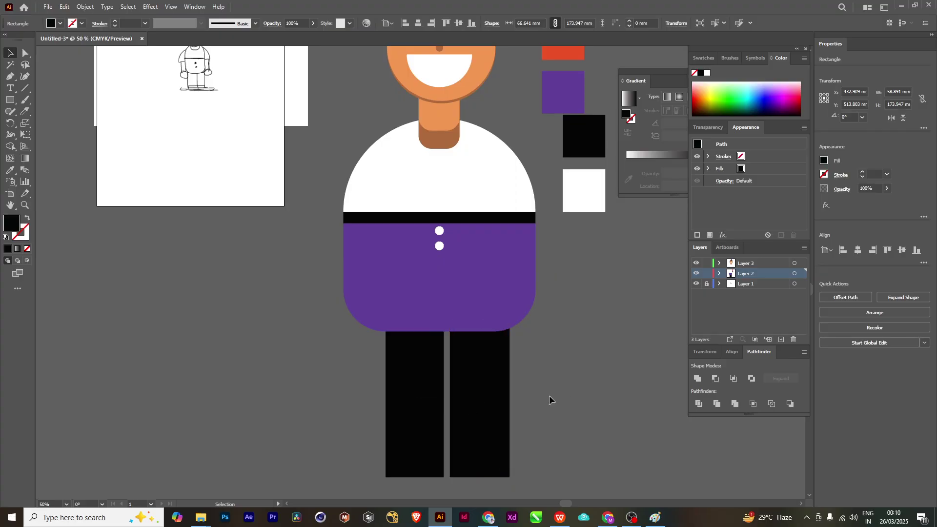
pyautogui.scroll(-2, 522, 415)
pyautogui.moveTo(519, 423); pyautogui.dragTo(510, 442)
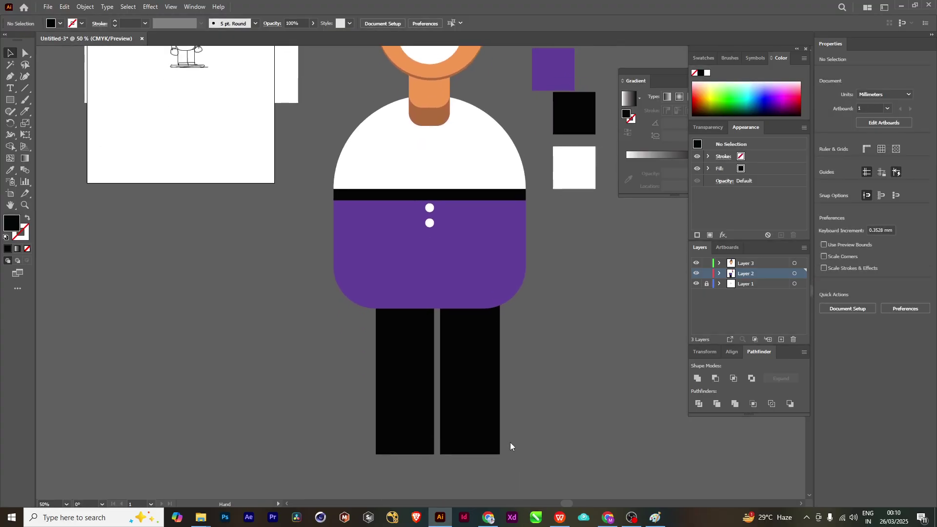
pyautogui.click(413, 425)
pyautogui.click(549, 401)
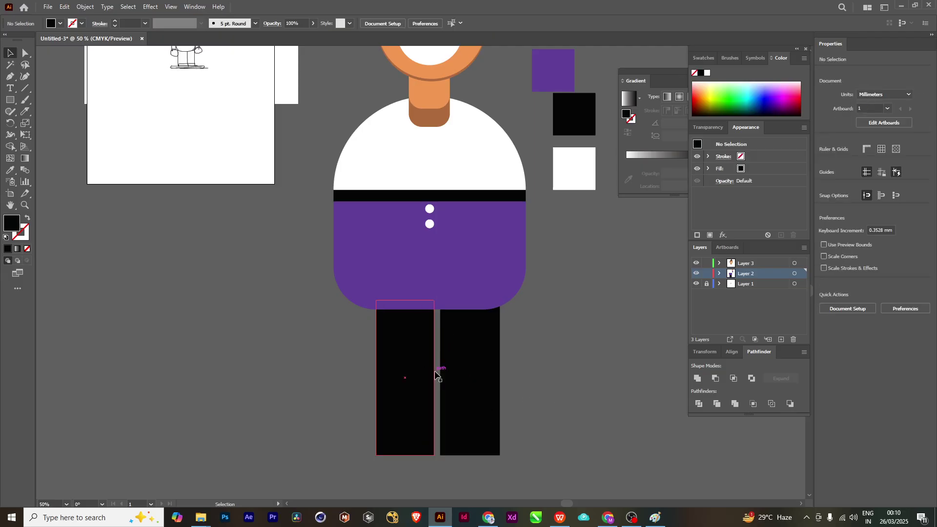
# - Duplicate the black eye circle horizontally to make the missing second eye under the other eyebrow
pyautogui.keyDown('alt'); pyautogui.scroll(-1, 473, 420); pyautogui.keyUp('alt')
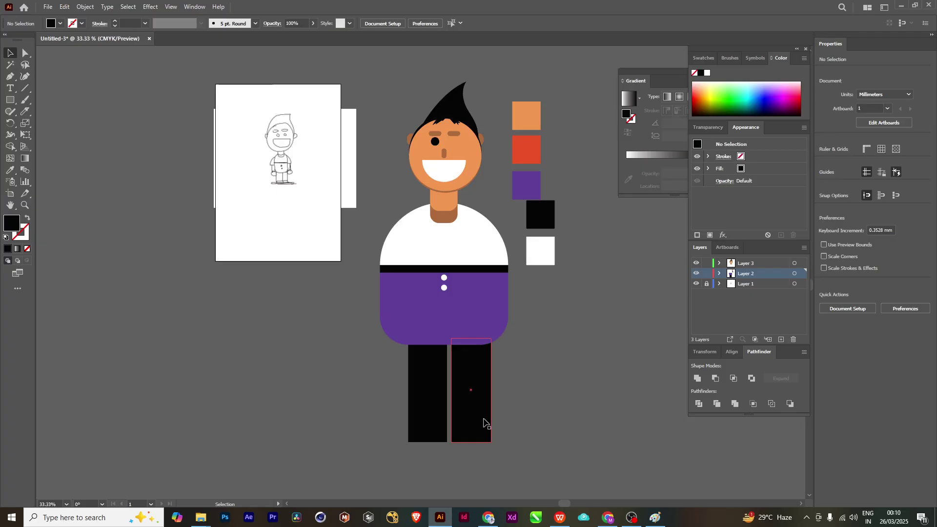
pyautogui.keyDown('alt'); pyautogui.scroll(4, 484, 423); pyautogui.keyUp('alt')
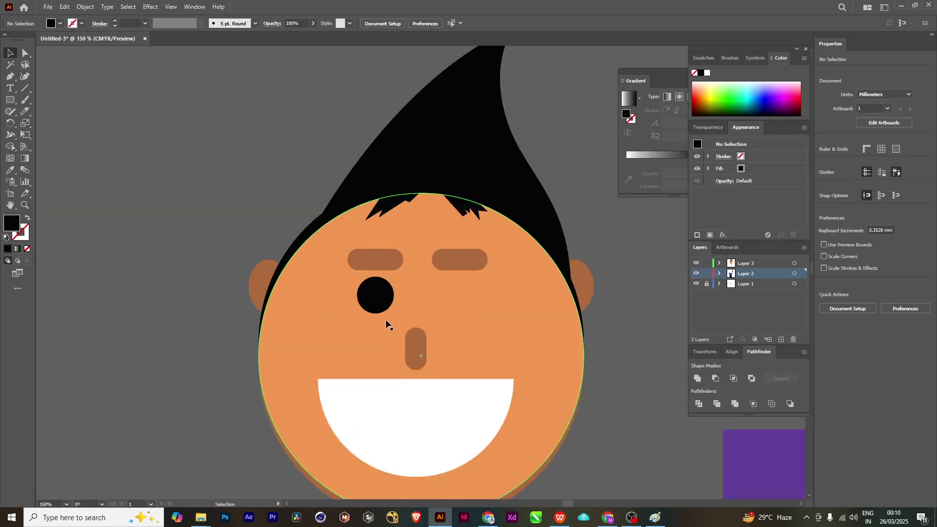
pyautogui.keyDown('alt'); pyautogui.scroll(1, 385, 323); pyautogui.keyUp('alt')
pyautogui.click(378, 295)
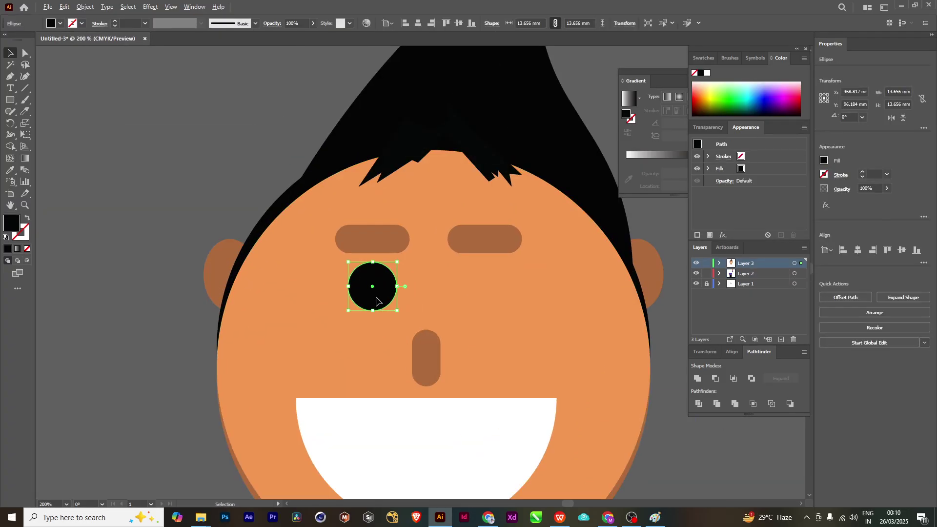
pyautogui.keyDown('alt'); pyautogui.moveTo(371, 297); pyautogui.dragTo(481, 299); pyautogui.keyUp('alt')
# - Draw a rectangle about 20.2 mm wide and 171.4 mm tall over the gap between the two legs
pyautogui.keyDown('alt'); pyautogui.scroll(-2, 487, 342); pyautogui.keyUp('alt')
pyautogui.keyDown('alt'); pyautogui.scroll(1, 473, 235); pyautogui.keyUp('alt')
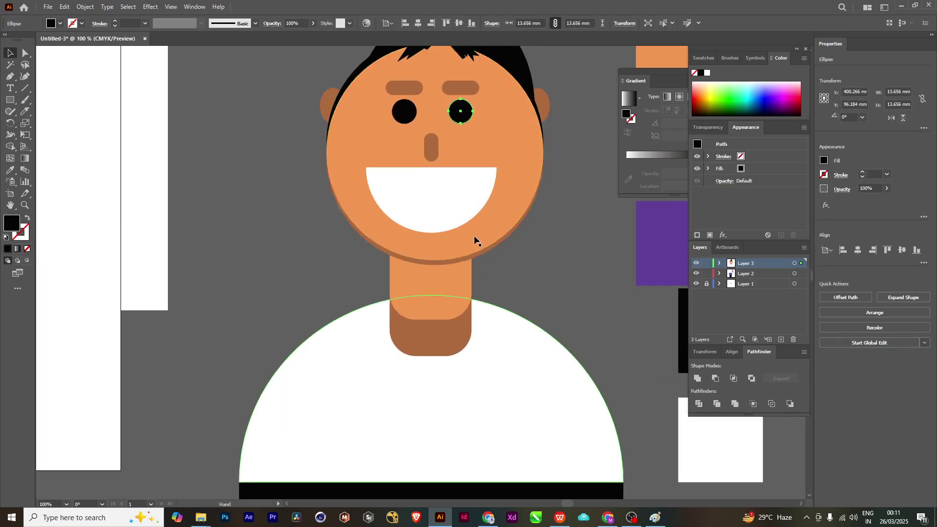
pyautogui.scroll(-2, 473, 422)
pyautogui.keyDown('alt'); pyautogui.scroll(-3, 473, 422); pyautogui.keyUp('alt')
pyautogui.scroll(-3, 469, 407)
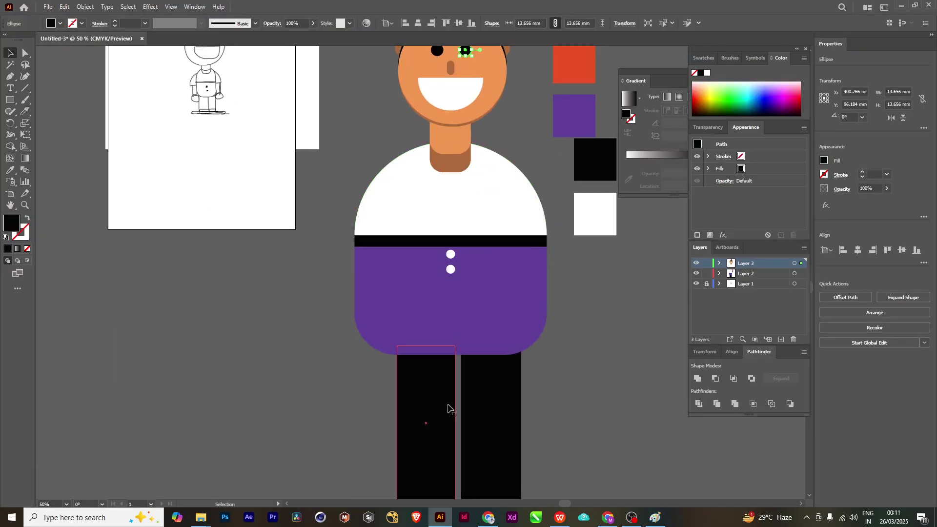
pyautogui.click(442, 328)
pyautogui.keyDown('alt'); pyautogui.scroll(1, 445, 272); pyautogui.keyUp('alt')
pyautogui.click(227, 263)
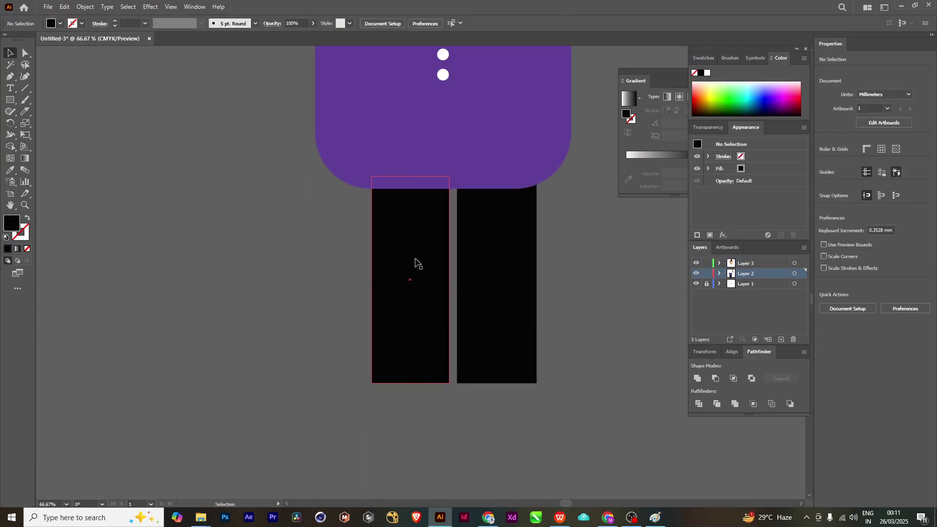
pyautogui.click(10, 99)
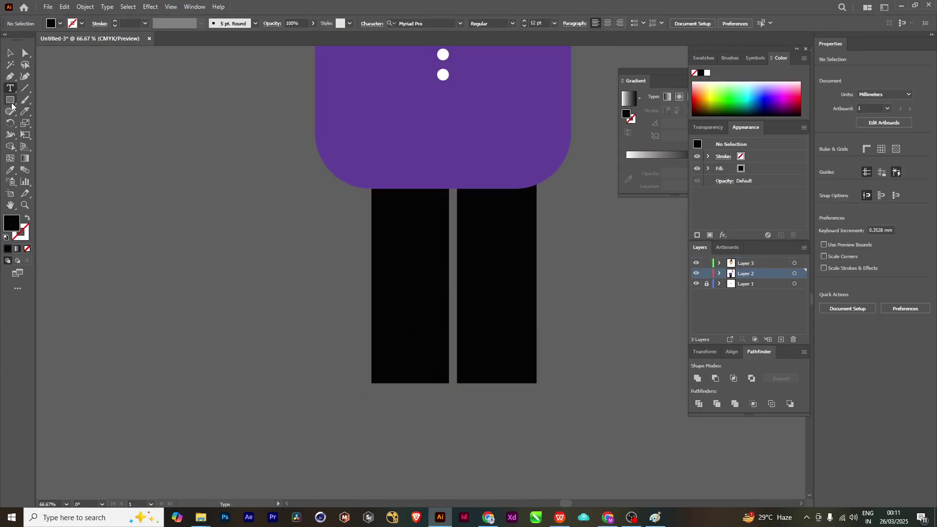
pyautogui.moveTo(443, 179); pyautogui.dragTo(467, 383)
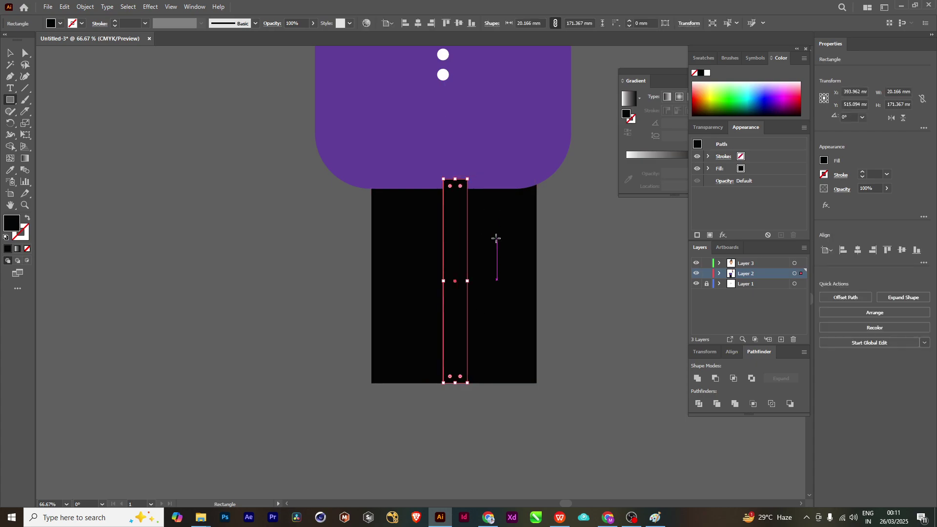
# - Fill the narrow rectangle between the legs with white, FFFFFF
pyautogui.doubleClick(14, 228)
pyautogui.moveTo(510, 295); pyautogui.dragTo(442, 271)
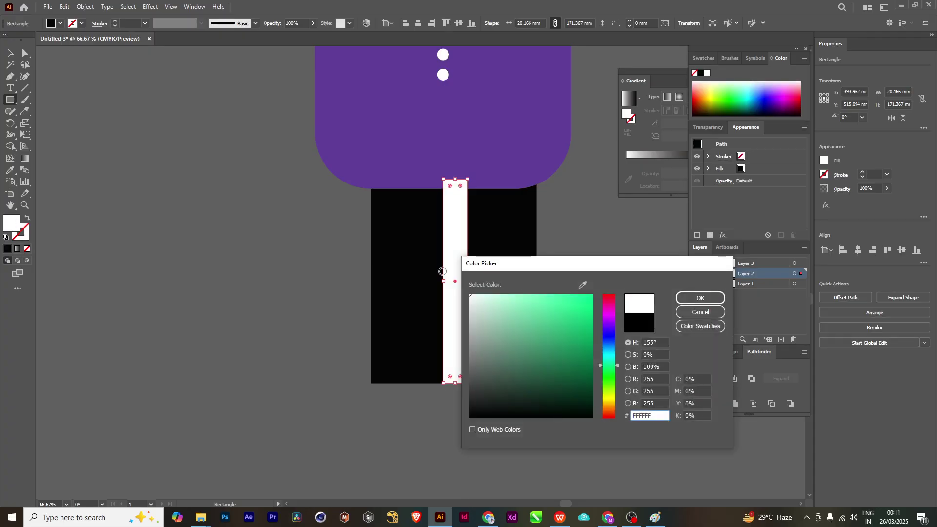
pyautogui.click(700, 297)
pyautogui.click(510, 266)
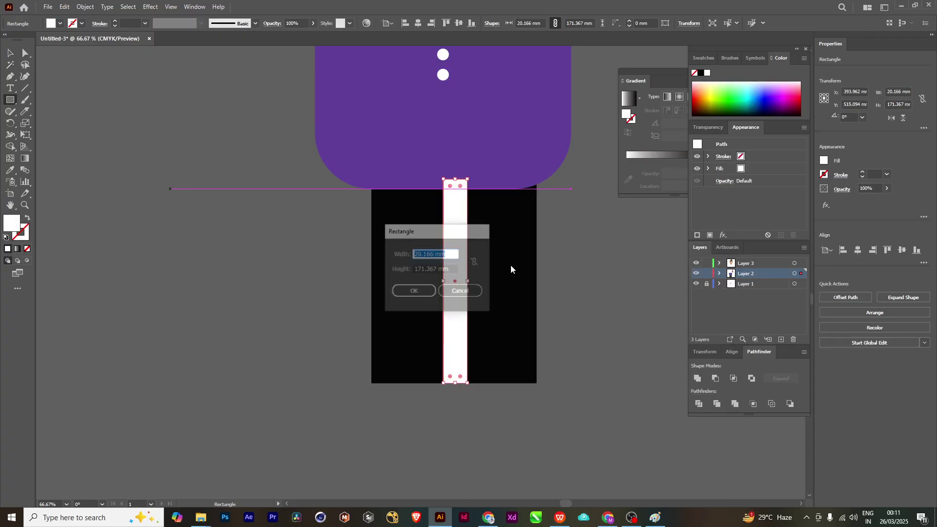
pyautogui.click(461, 291)
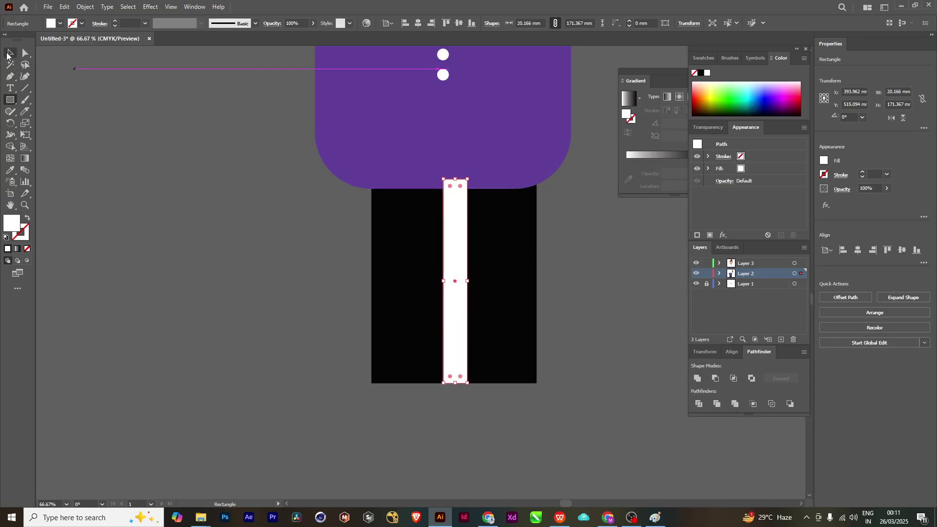
# - Send the white strip behind the purple body and both legs so it only fills the gap between them
pyautogui.press('v')
pyautogui.press('a')
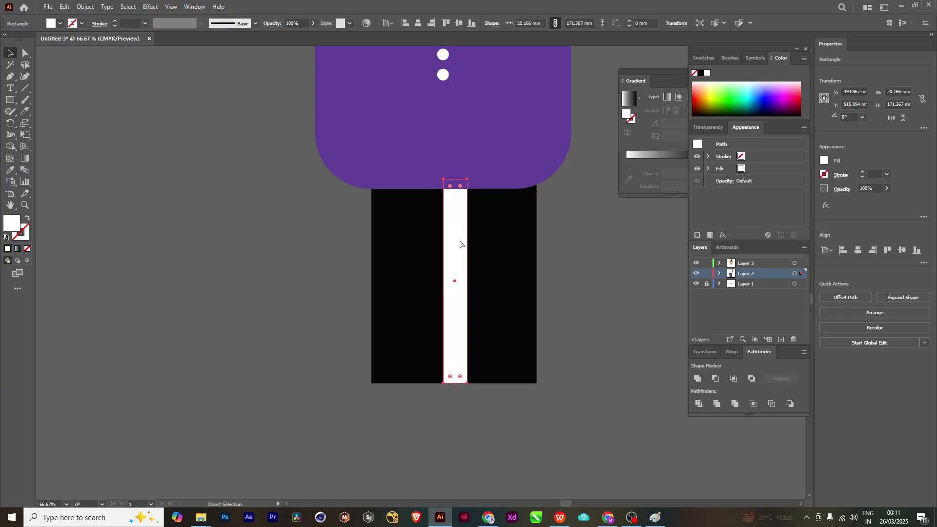
pyautogui.press('v')
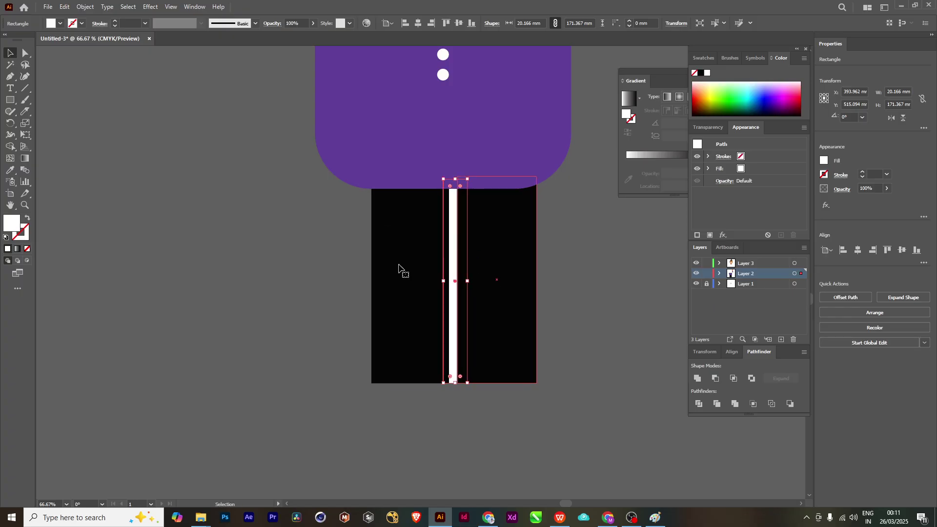
pyautogui.click(219, 314)
pyautogui.scroll(1, 464, 309)
pyautogui.scroll(-5, 494, 257)
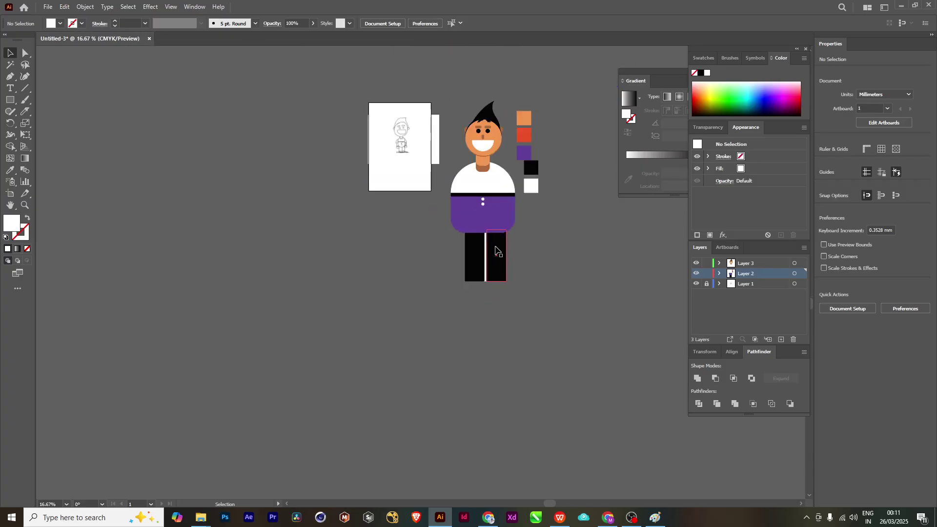
# - Duplicate the left black leg directly below itself and shorten the copy to a shoe block about 64.8 mm wide and 25.5 mm tall
pyautogui.scroll(2, 495, 251)
pyautogui.scroll(2, 508, 321)
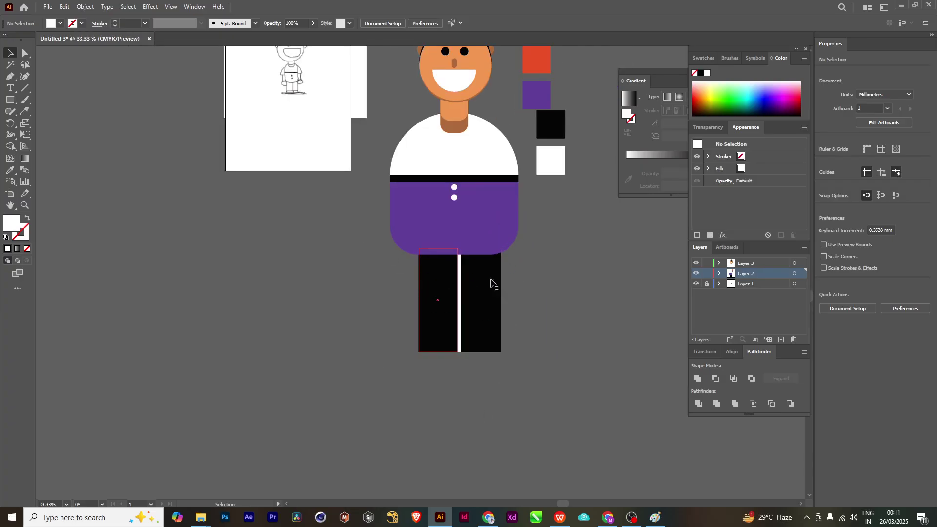
pyautogui.scroll(2, 490, 342)
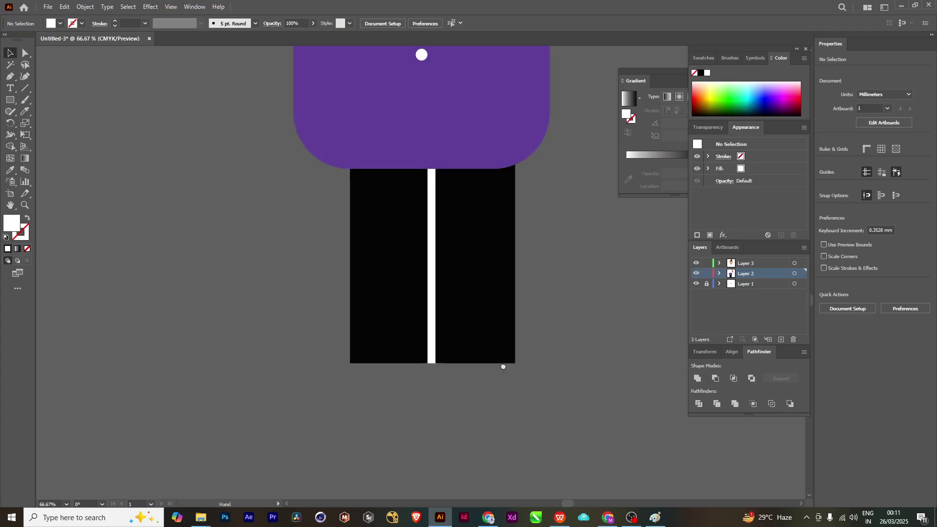
pyautogui.click(405, 337)
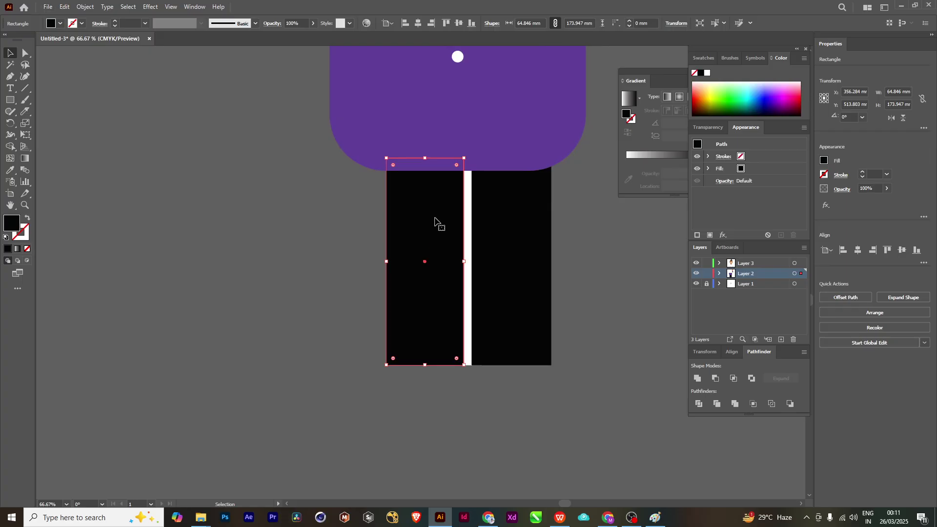
pyautogui.moveTo(435, 220); pyautogui.dragTo(444, 458)
pyautogui.scroll(-1, 438, 441)
pyautogui.scroll(-2, 437, 441)
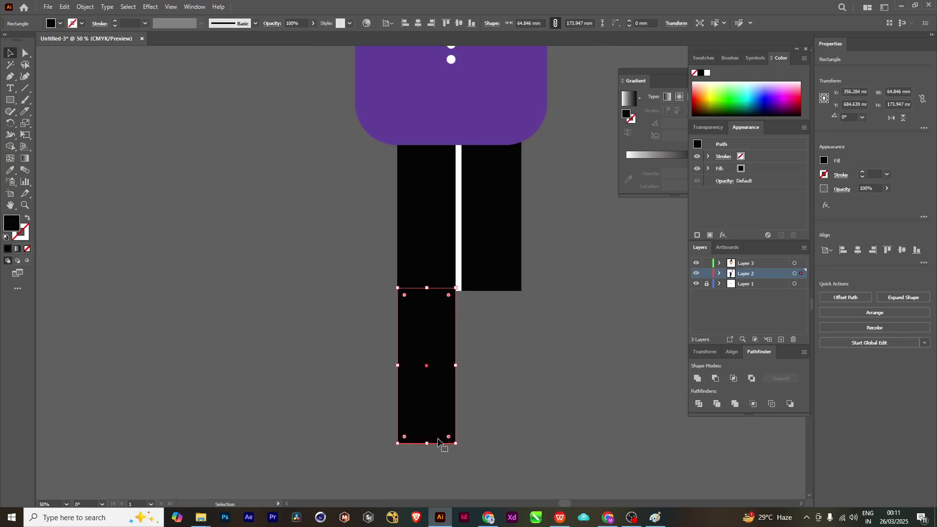
pyautogui.press('space')
pyautogui.moveTo(428, 444); pyautogui.dragTo(427, 311)
pyautogui.scroll(1, 499, 351)
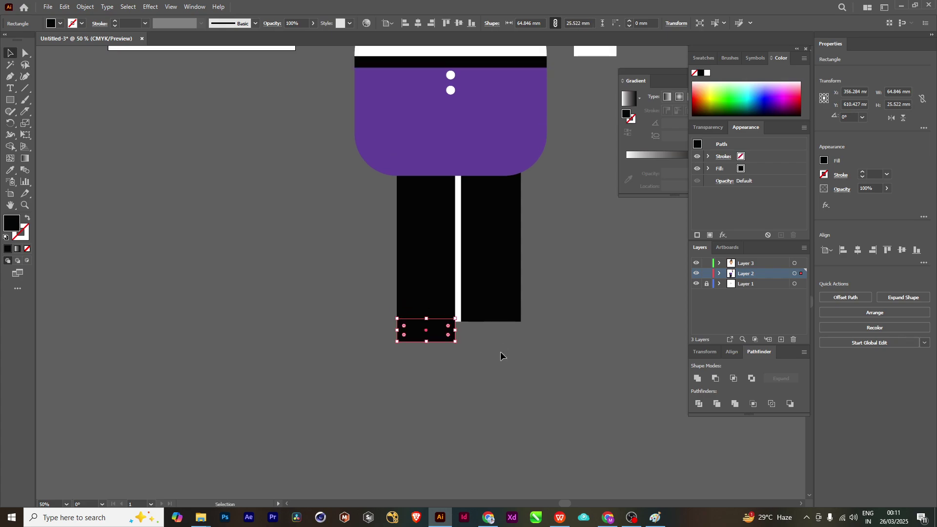
pyautogui.doubleClick(13, 229)
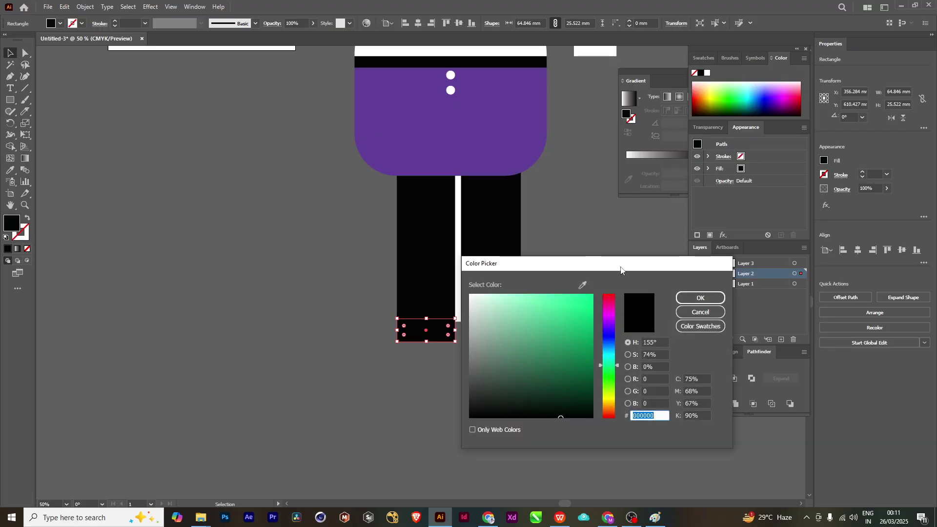
pyautogui.moveTo(514, 348)
pyautogui.mouseDown()
pyautogui.moveTo(583, 295)
pyautogui.moveTo(516, 344)
pyautogui.mouseUp()
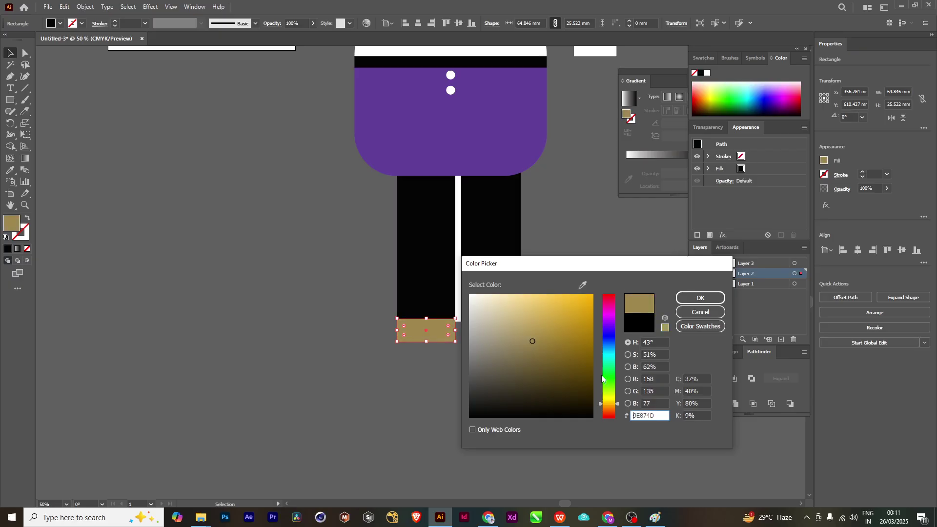
pyautogui.click(700, 312)
# - Try the red swatch's color on the white upper body and undo it
pyautogui.scroll(-3, 527, 349)
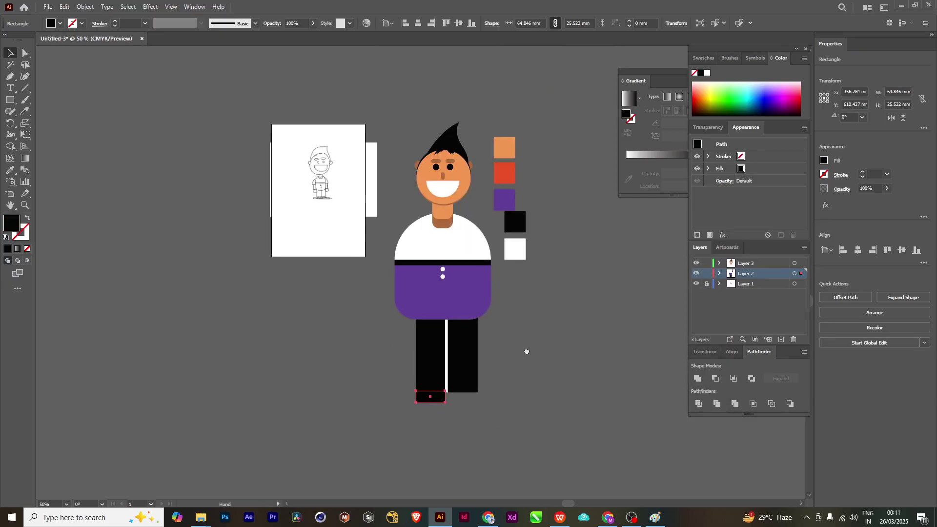
pyautogui.scroll(4, 446, 198)
pyautogui.scroll(-3, 508, 331)
pyautogui.scroll(-1, 508, 331)
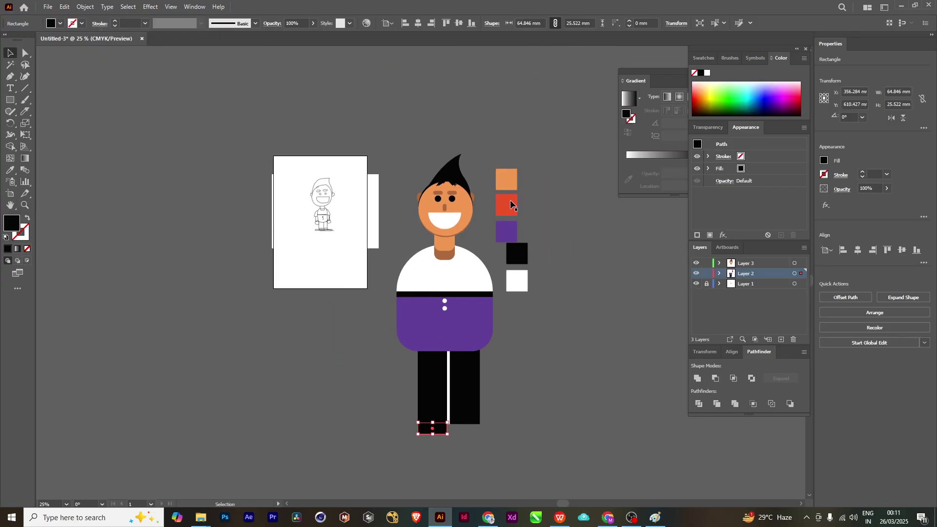
pyautogui.click(456, 271)
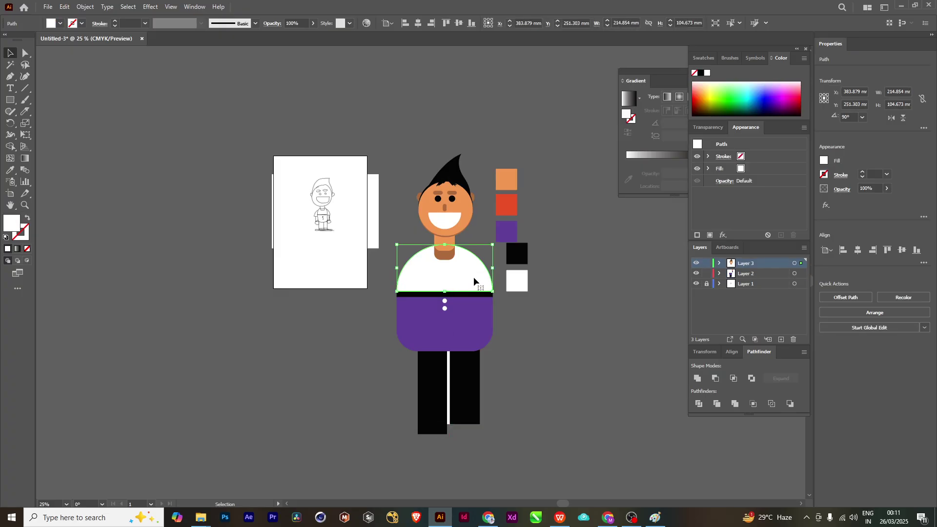
pyautogui.click(10, 170)
pyautogui.click(508, 206)
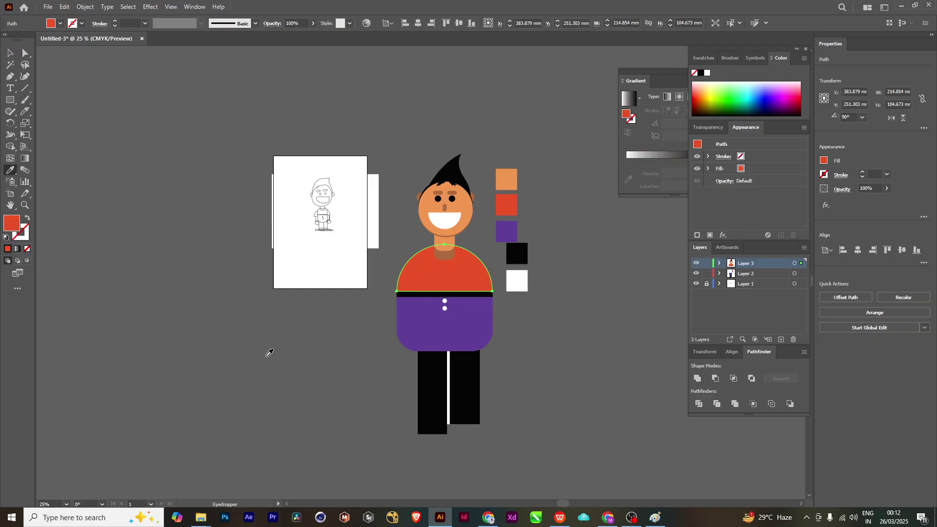
pyautogui.click(10, 52)
pyautogui.click(606, 418)
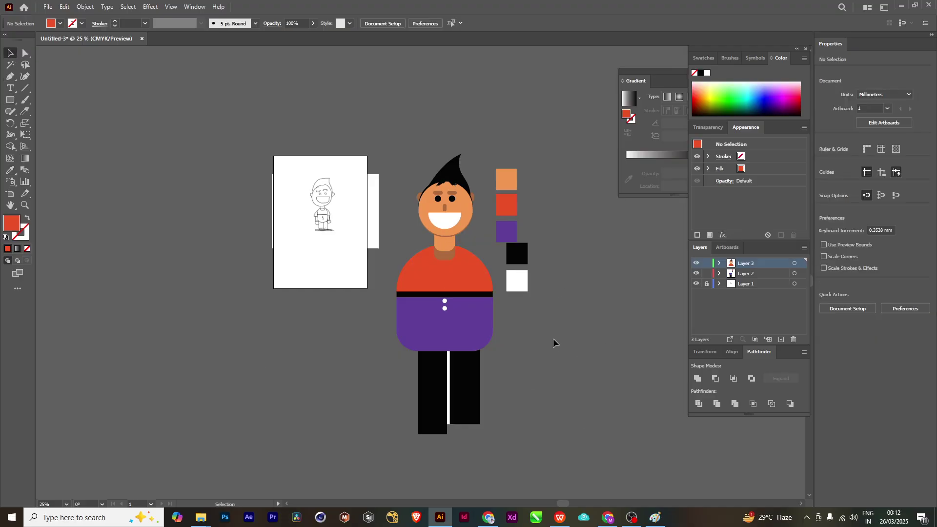
pyautogui.hotkey('ctrl', 'z')
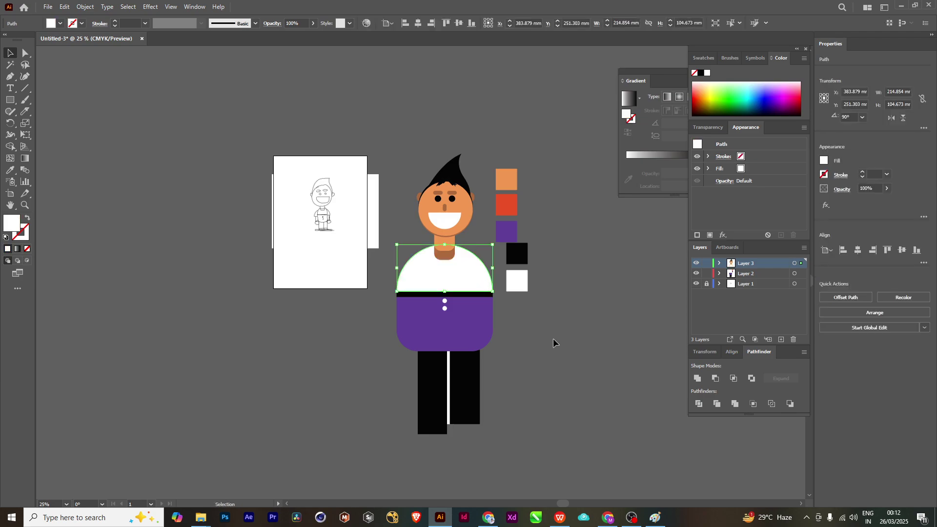
pyautogui.click(578, 341)
# - Fill the small black shoe block under the left leg with the red swatch's color using the Eyedropper
pyautogui.click(429, 429)
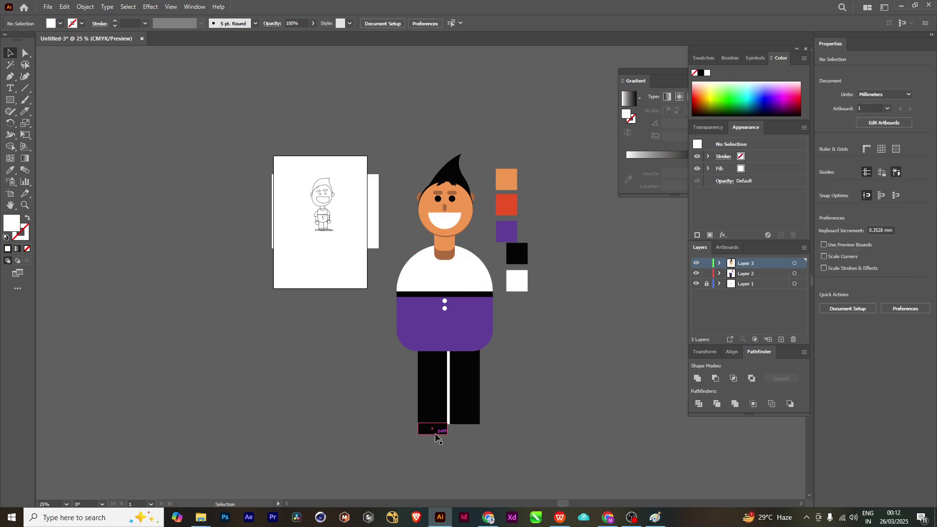
pyautogui.click(11, 171)
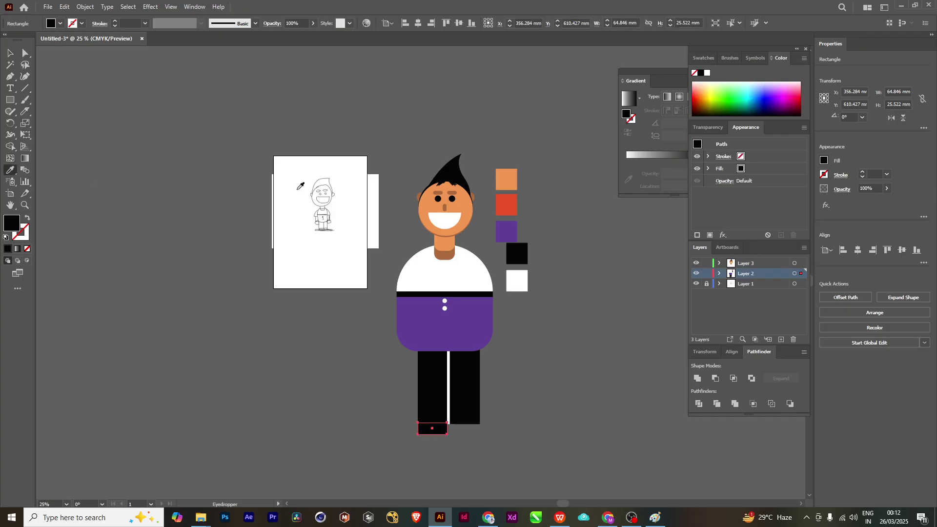
pyautogui.click(515, 205)
pyautogui.click(10, 53)
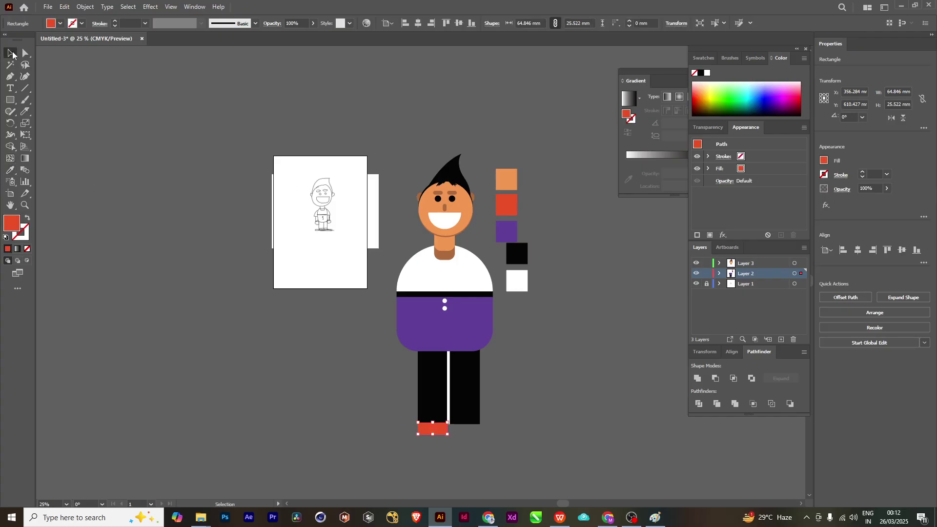
pyautogui.click(574, 427)
# - Duplicate the red shoe horizontally under the right leg and widen the copy to match that leg's width
pyautogui.scroll(4, 449, 429)
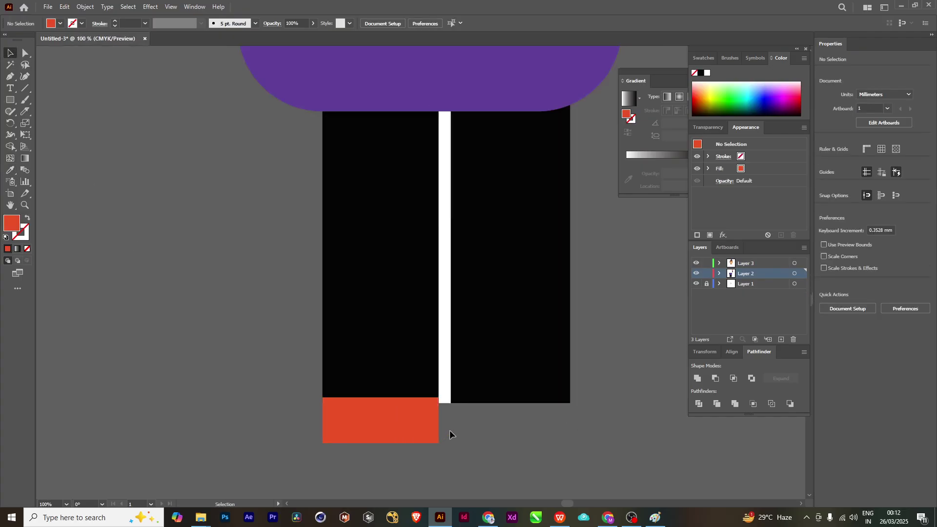
pyautogui.moveTo(474, 392); pyautogui.dragTo(442, 353)
pyautogui.click(361, 349)
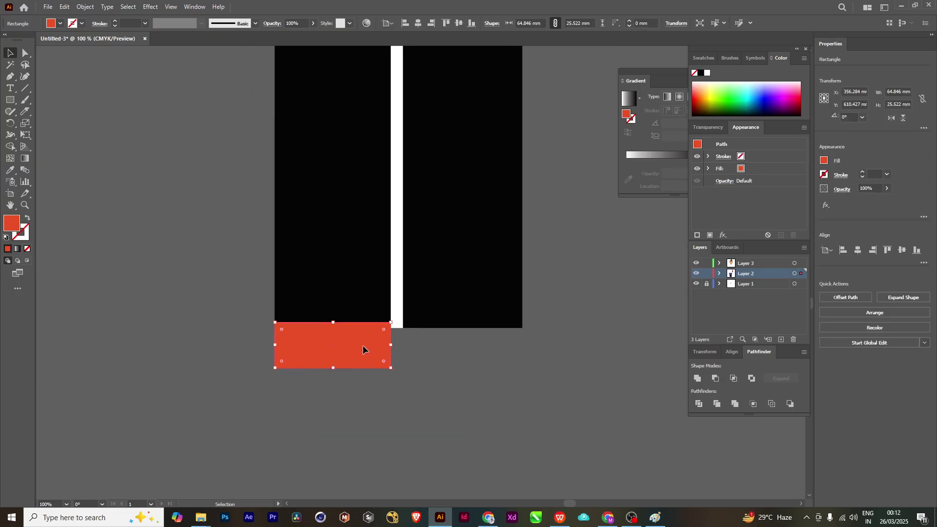
pyautogui.moveTo(362, 349); pyautogui.dragTo(490, 351)
pyautogui.hotkey('ctrl', 'z')
pyautogui.moveTo(490, 351); pyautogui.dragTo(488, 352)
pyautogui.scroll(3, 428, 352)
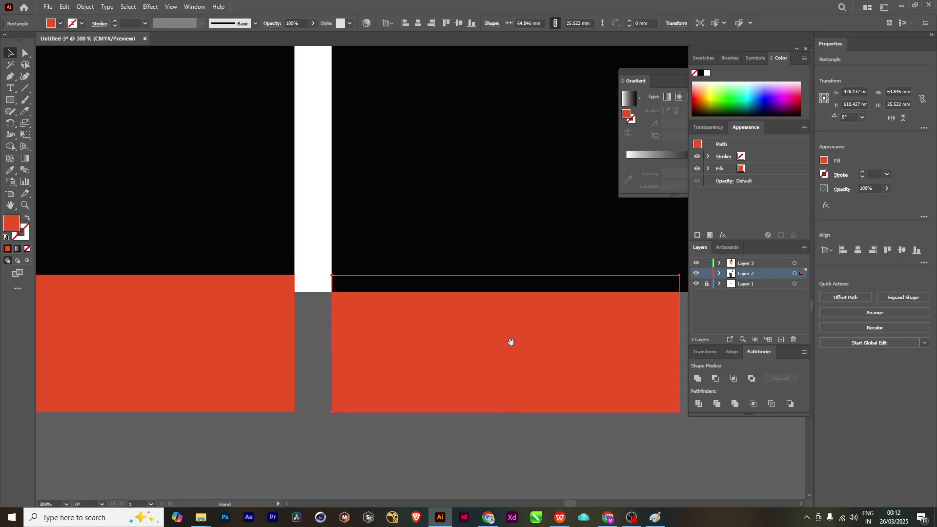
pyautogui.hscroll(2, 511, 339)
pyautogui.moveTo(587, 357); pyautogui.dragTo(595, 357)
pyautogui.scroll(-1, 348, 356)
# - Examine how the tops of the two shoes line up with the bottoms of the legs and the white strip
pyautogui.click(212, 326)
pyautogui.scroll(1, 246, 329)
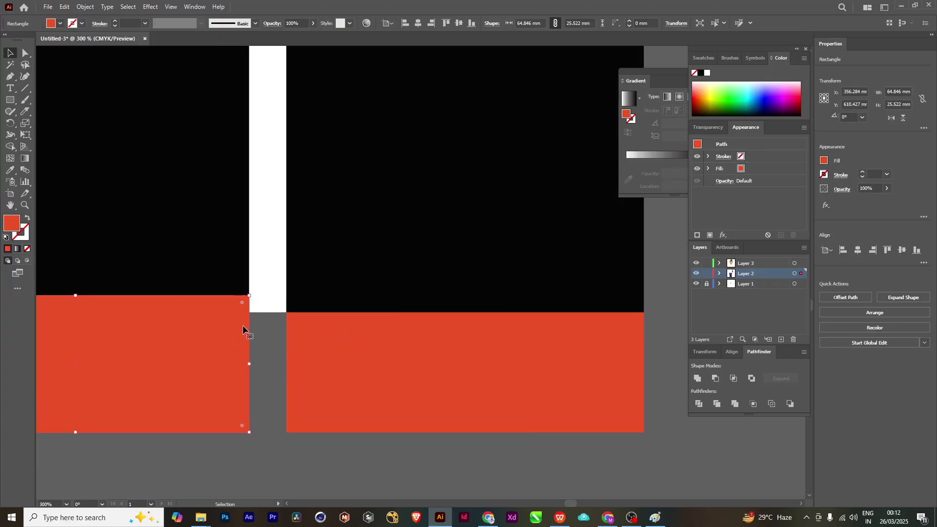
pyautogui.scroll(-1, 250, 334)
pyautogui.scroll(2, 257, 366)
pyautogui.moveTo(244, 338)
pyautogui.mouseDown()
pyautogui.moveTo(233, 338)
pyautogui.moveTo(244, 338)
pyautogui.mouseUp()
pyautogui.scroll(1, 298, 344)
pyautogui.scroll(-2, 343, 349)
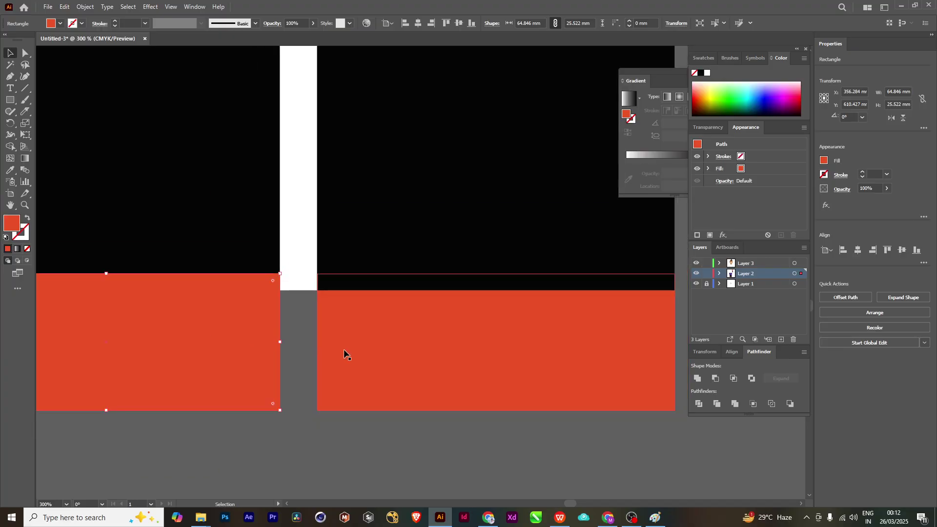
pyautogui.scroll(-4, 344, 335)
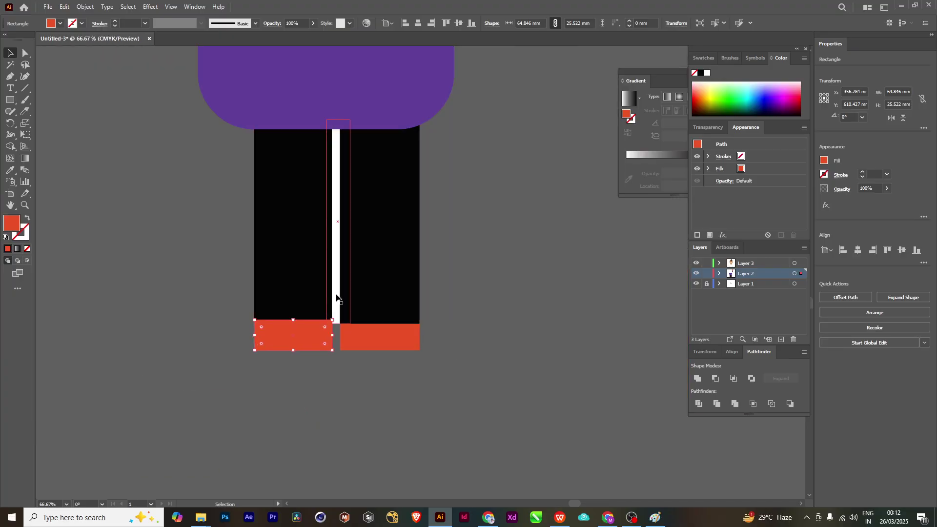
pyautogui.click(335, 297)
pyautogui.scroll(6, 352, 320)
pyautogui.scroll(-5, 386, 348)
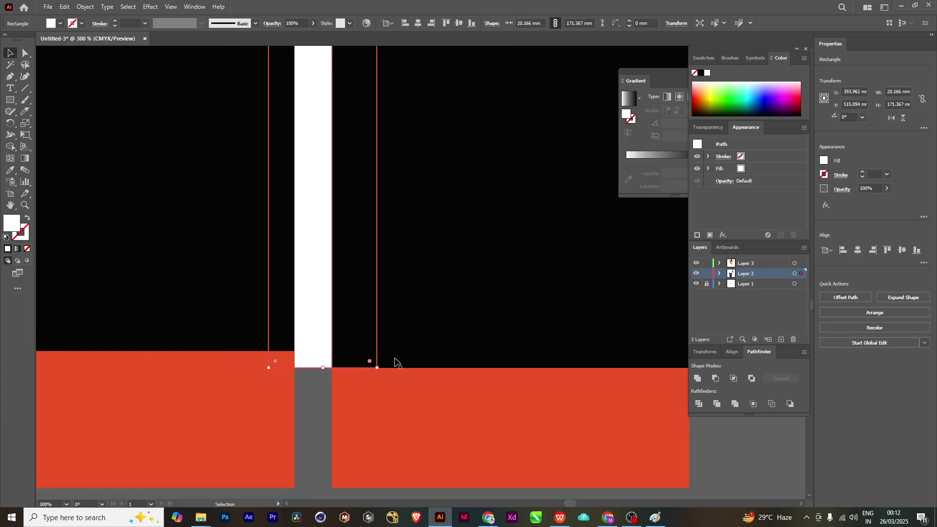
# - Shorten the right leg from its lower edge so it ends level with the left leg, at the top of the shoes
pyautogui.click(438, 289)
pyautogui.scroll(-1, 433, 358)
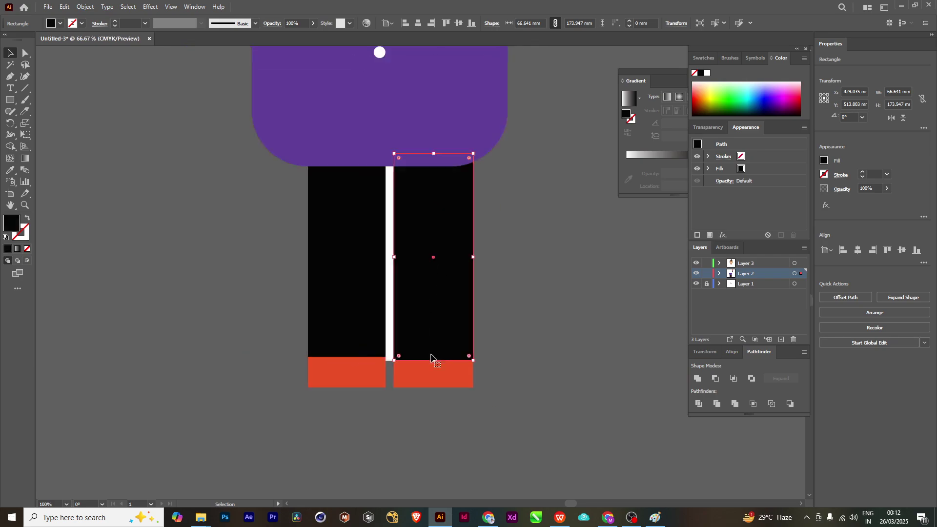
pyautogui.scroll(1, 380, 361)
pyautogui.scroll(2, 349, 367)
pyautogui.scroll(1, 349, 366)
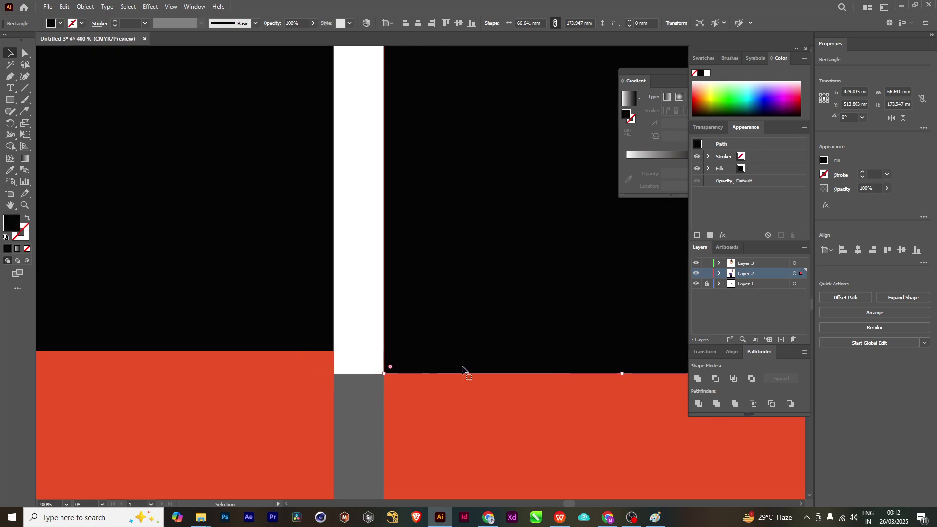
pyautogui.moveTo(624, 374); pyautogui.dragTo(624, 352)
# - Shorten the white strip between the legs to about 168.3 mm tall so it ends level with both legs
pyautogui.scroll(-1, 529, 387)
pyautogui.click(398, 344)
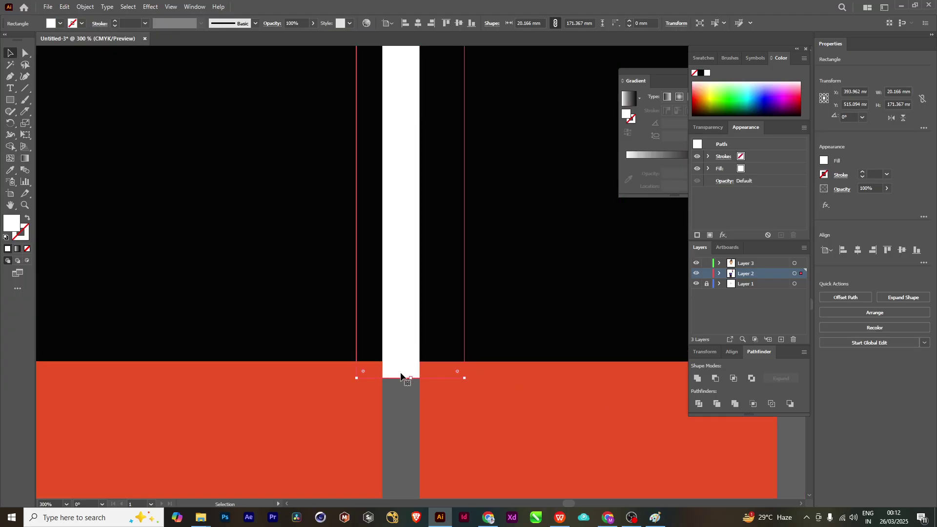
pyautogui.moveTo(410, 377); pyautogui.dragTo(410, 360)
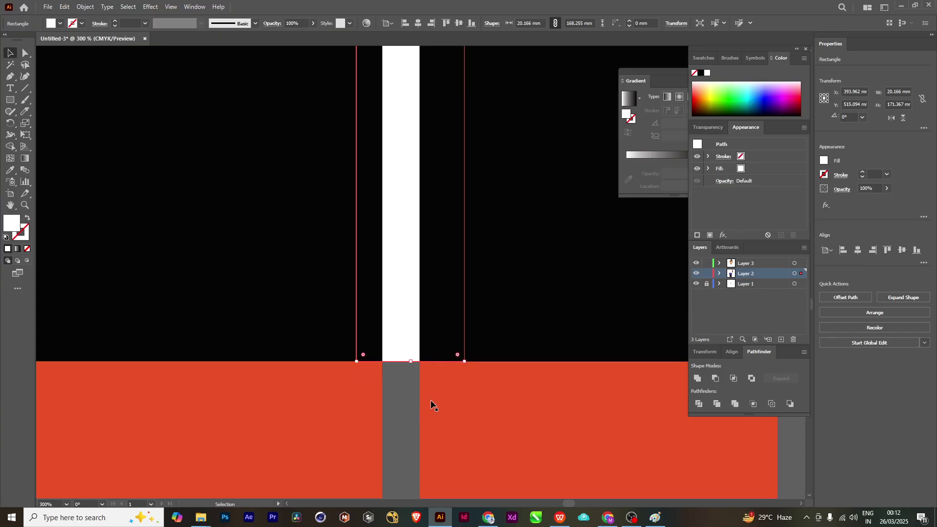
pyautogui.scroll(-3, 457, 387)
pyautogui.scroll(-1, 525, 388)
pyautogui.click(554, 366)
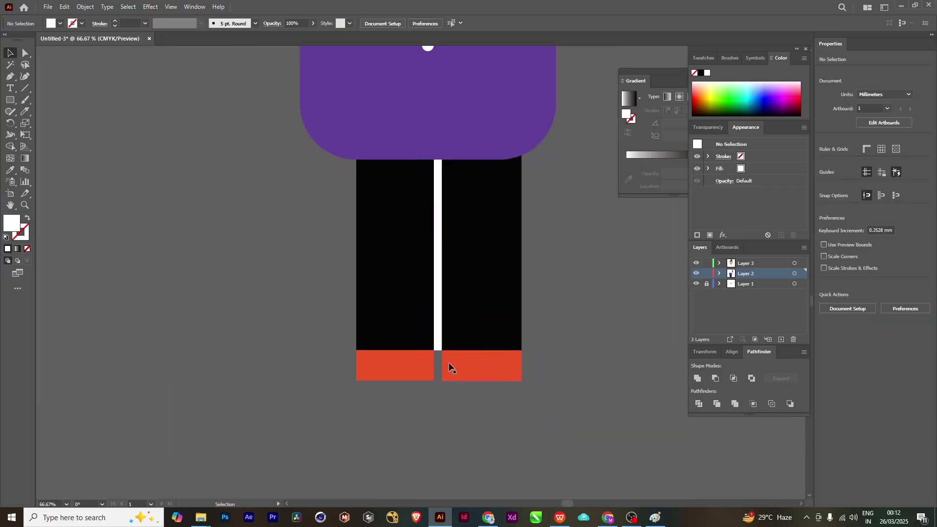
# - Check the ground line in the sketch and duplicate the black belt strip straight down to the shoes as a ground bar
pyautogui.scroll(-2, 212, 307)
pyautogui.scroll(-1, 212, 306)
pyautogui.moveTo(212, 306); pyautogui.dragTo(387, 445)
pyautogui.scroll(3, 299, 234)
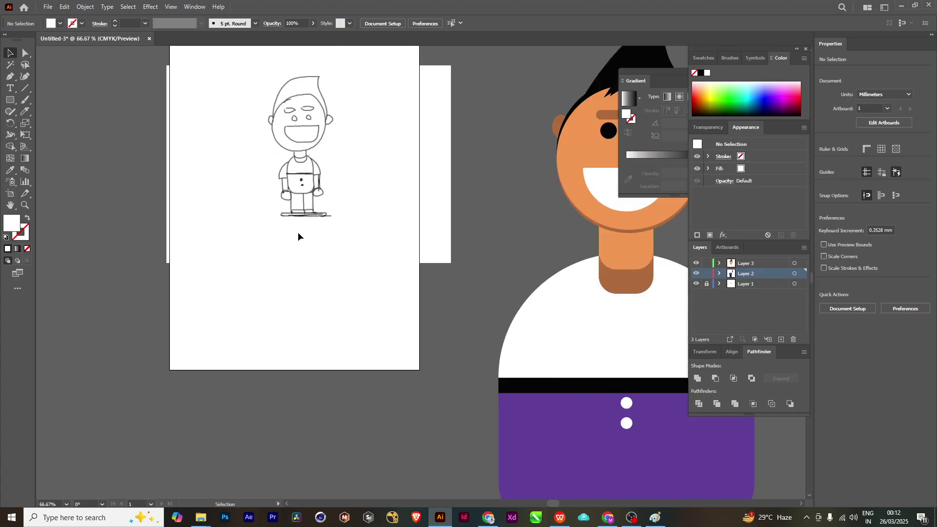
pyautogui.scroll(-2, 323, 214)
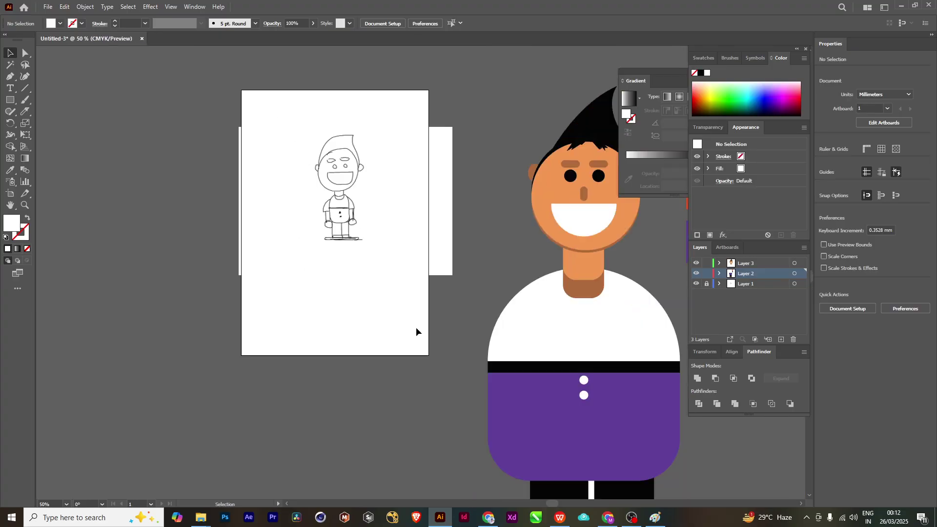
pyautogui.moveTo(560, 402); pyautogui.dragTo(350, 158)
pyautogui.click(349, 158)
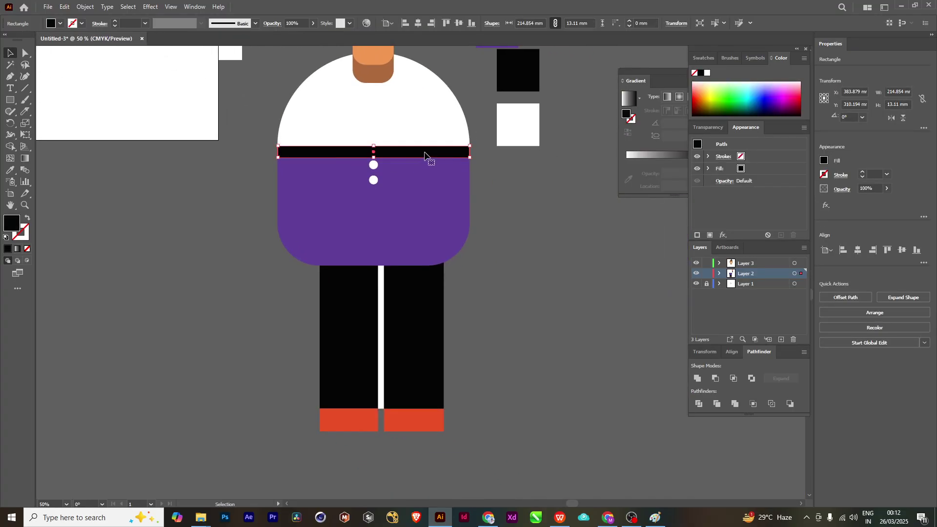
pyautogui.moveTo(426, 157); pyautogui.dragTo(429, 432)
pyautogui.scroll(2, 445, 432)
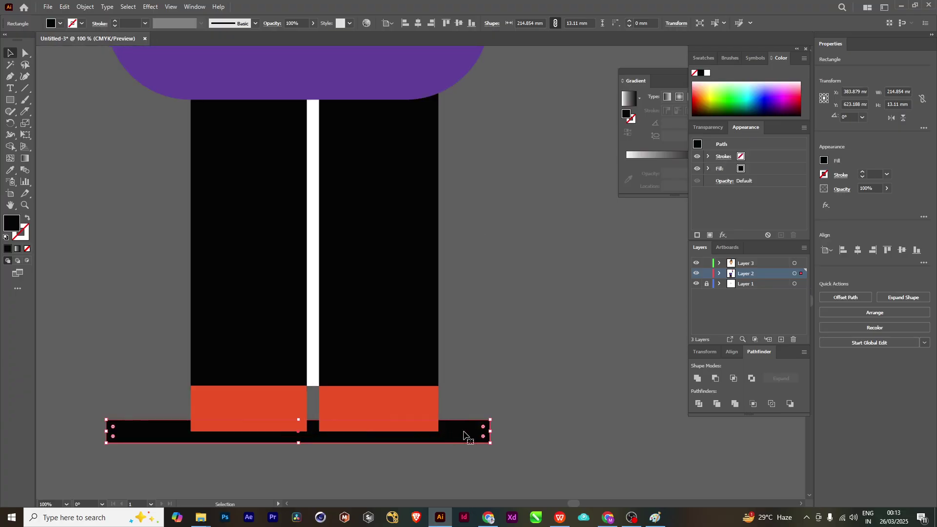
# - Fully round the ends of the black ground bar and place it directly beneath both shoes
pyautogui.moveTo(489, 432); pyautogui.dragTo(472, 442)
pyautogui.click(370, 464)
pyautogui.click(404, 445)
pyautogui.click(475, 408)
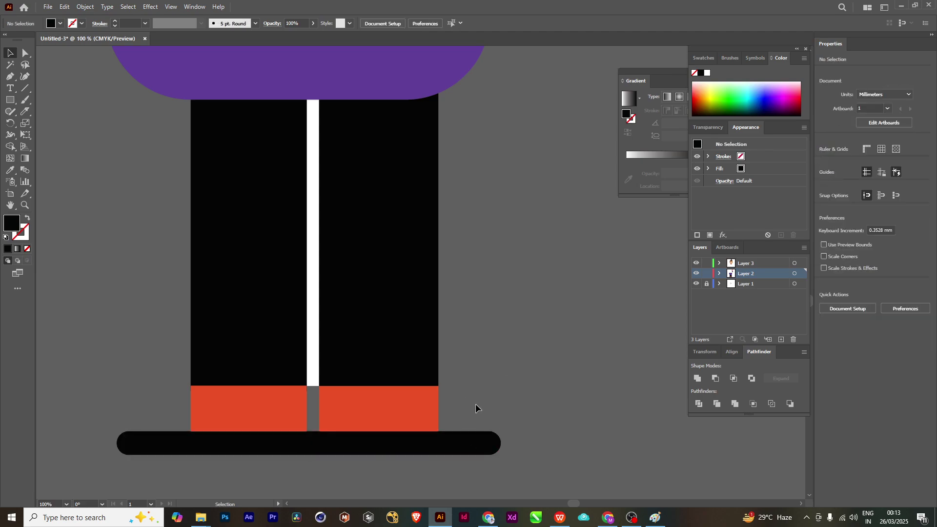
# - Move the five color swatches together about 303 mm right and 137 mm down, away from the character
pyautogui.scroll(-2, 478, 393)
pyautogui.moveTo(493, 341); pyautogui.dragTo(479, 475)
pyautogui.scroll(-2, 476, 350)
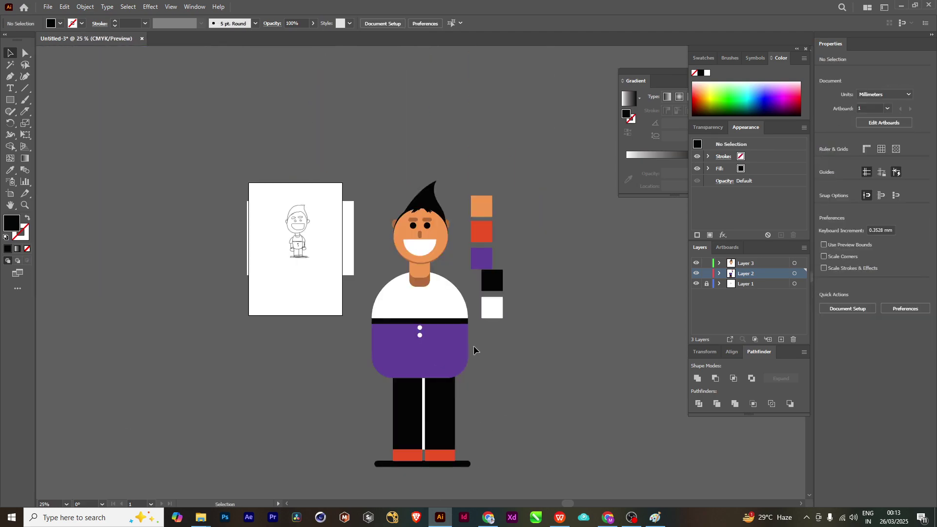
pyautogui.moveTo(476, 350); pyautogui.dragTo(443, 298)
pyautogui.moveTo(460, 181); pyautogui.dragTo(596, 239)
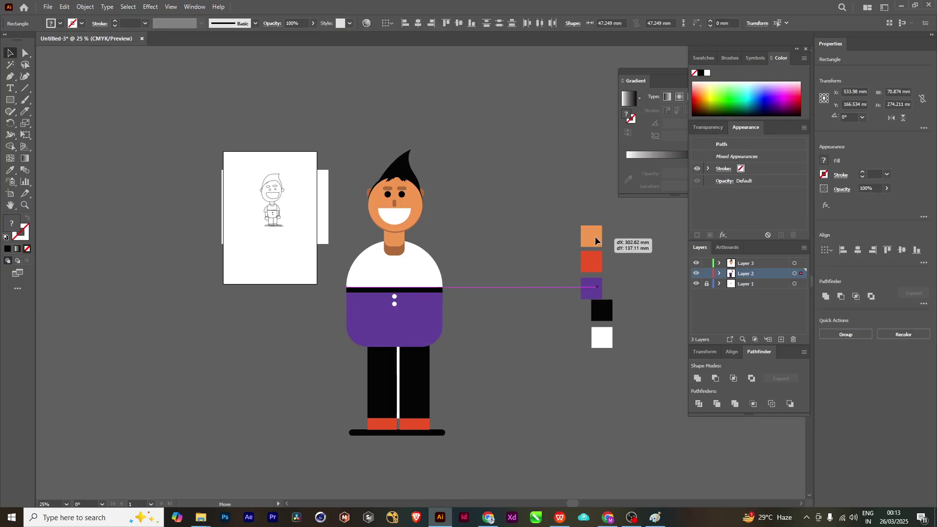
# - Move the whole character together to the right and slightly down, into the space between the sketch and the color swatches
pyautogui.moveTo(490, 191); pyautogui.dragTo(499, 165)
pyautogui.click(499, 166)
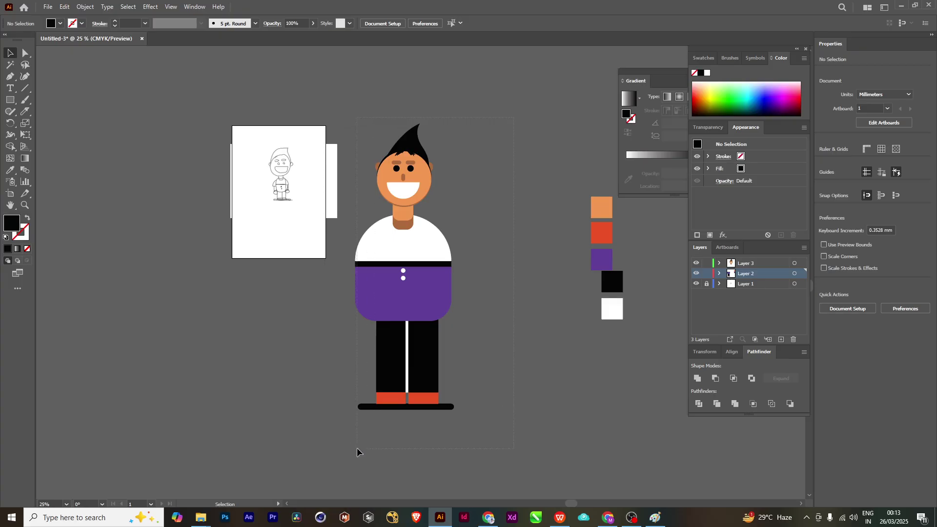
pyautogui.moveTo(357, 452); pyautogui.dragTo(357, 450)
pyautogui.moveTo(445, 178); pyautogui.dragTo(496, 204)
pyautogui.click(493, 129)
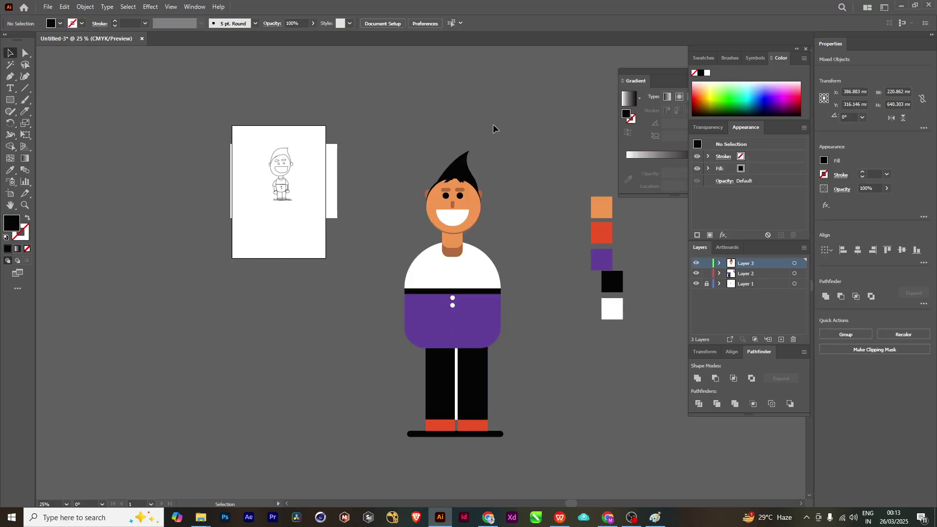
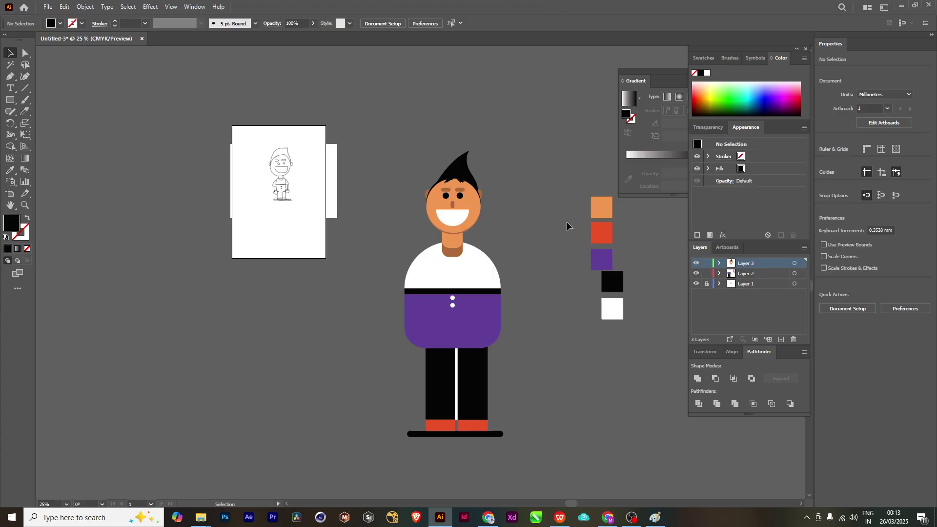
pyautogui.scroll(2, 578, 244)
pyautogui.scroll(1, 584, 259)
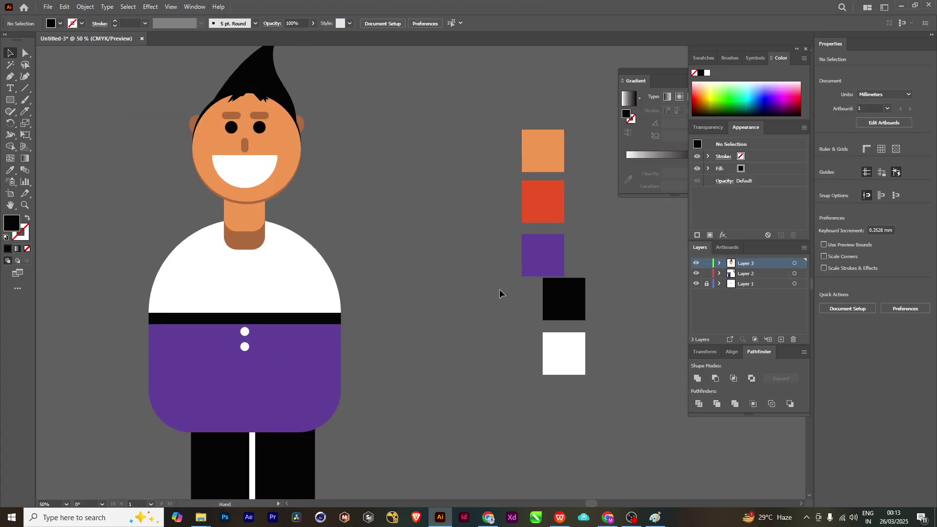
pyautogui.scroll(-1, 585, 335)
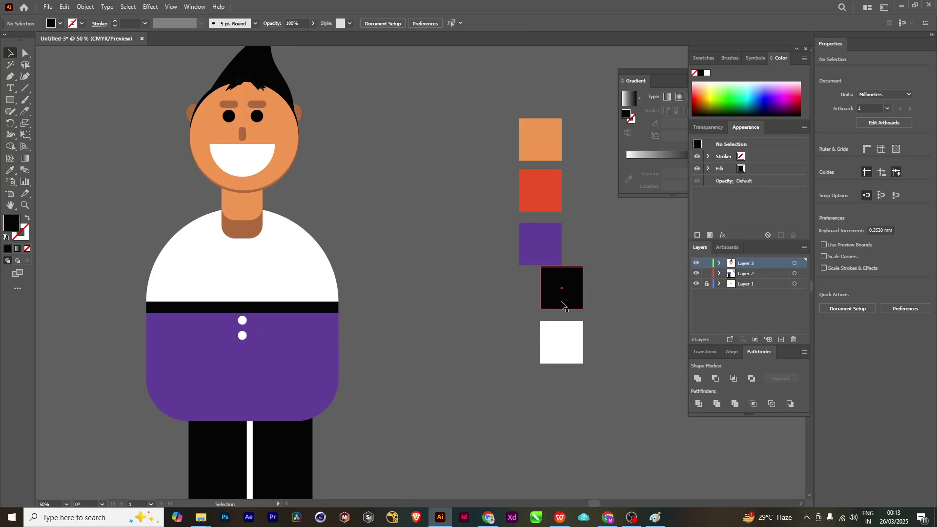
pyautogui.click(569, 306)
pyautogui.moveTo(569, 306); pyautogui.dragTo(512, 472)
pyautogui.moveTo(563, 415); pyautogui.dragTo(562, 350)
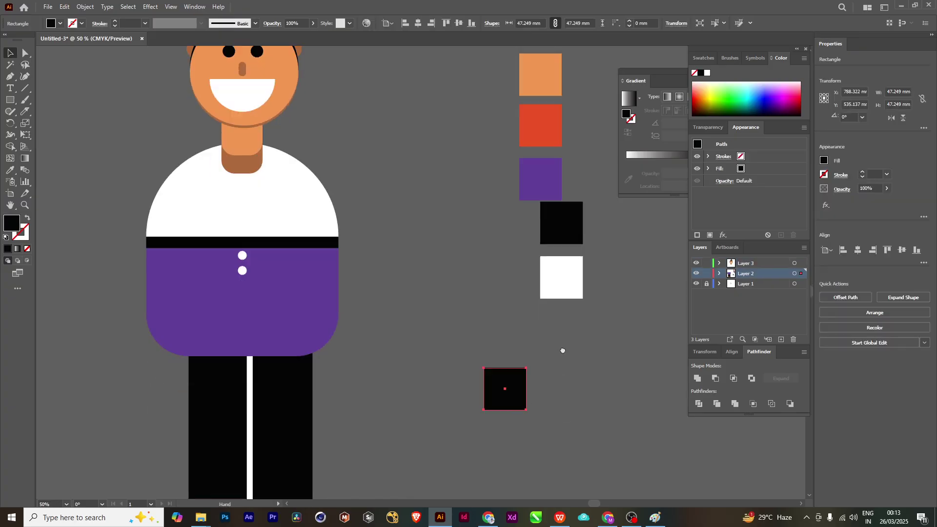
pyautogui.moveTo(512, 398); pyautogui.dragTo(559, 417)
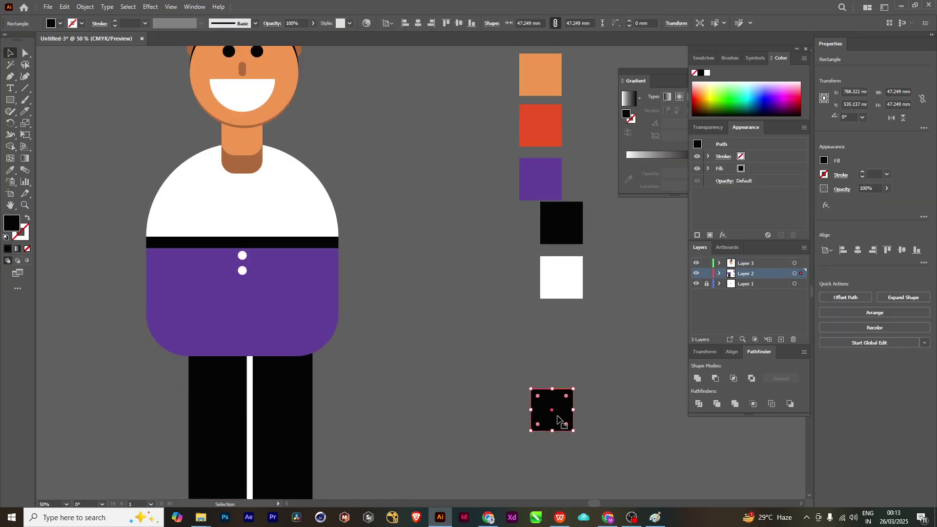
pyautogui.press('Delete')
# - Move the black swatch square down below the white swatch and enlarge it to about 82.5 mm square
pyautogui.moveTo(566, 229); pyautogui.dragTo(596, 399)
pyautogui.moveTo(562, 444); pyautogui.dragTo(535, 449)
pyautogui.scroll(-1, 535, 448)
pyautogui.hscroll(-2, 554, 404)
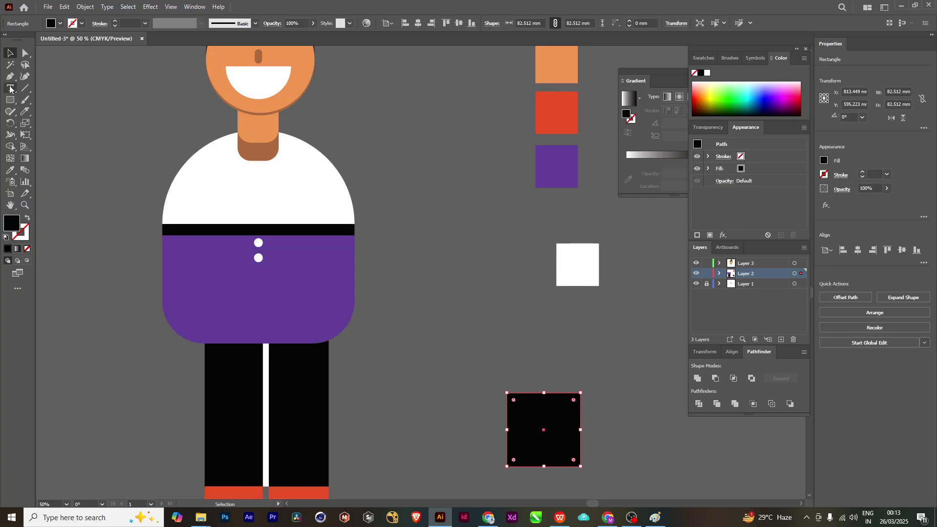
# - Draw an ellipse about 109 mm wide and 91 mm tall over the black square's upper edge and fill it with light green #71E2B1
pyautogui.click(10, 99)
pyautogui.moveTo(7, 105); pyautogui.dragTo(47, 127)
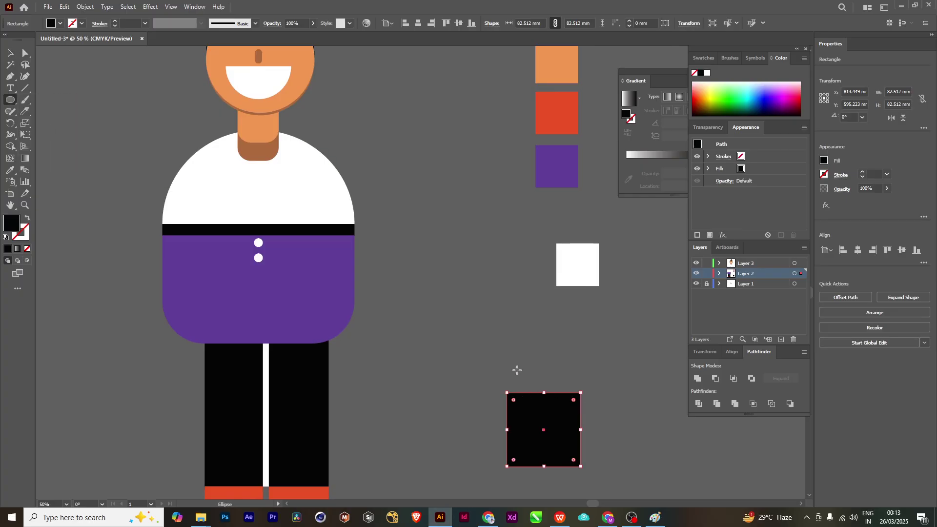
pyautogui.moveTo(493, 341)
pyautogui.mouseDown()
pyautogui.moveTo(561, 414)
pyautogui.moveTo(590, 429)
pyautogui.moveTo(590, 420)
pyautogui.mouseUp()
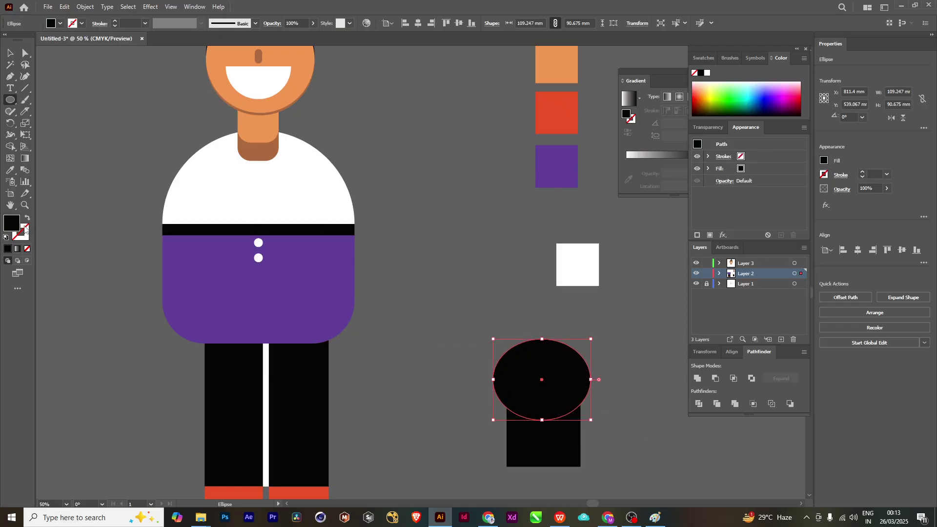
pyautogui.doubleClick(12, 223)
pyautogui.click(531, 308)
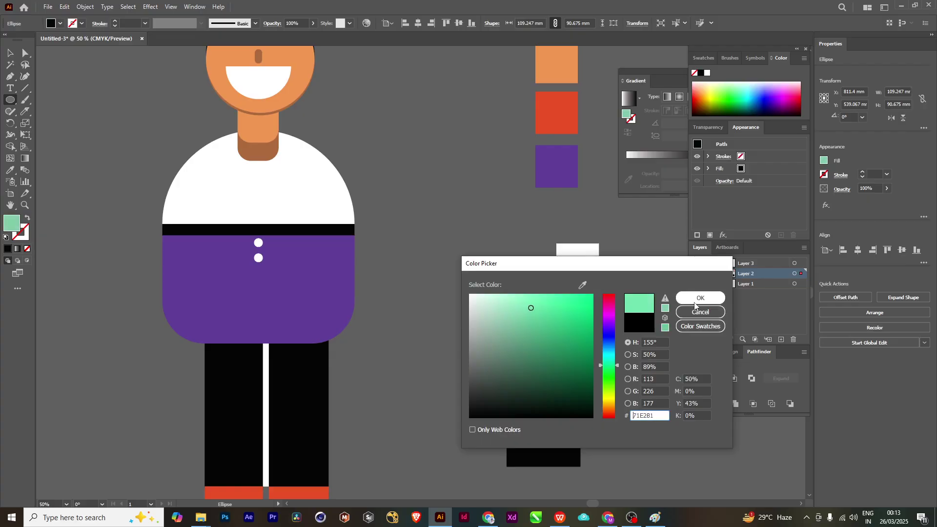
pyautogui.click(700, 297)
# - Select the green ellipse and the overlapping black square together
pyautogui.moveTo(591, 435); pyautogui.dragTo(592, 405)
pyautogui.press('v')
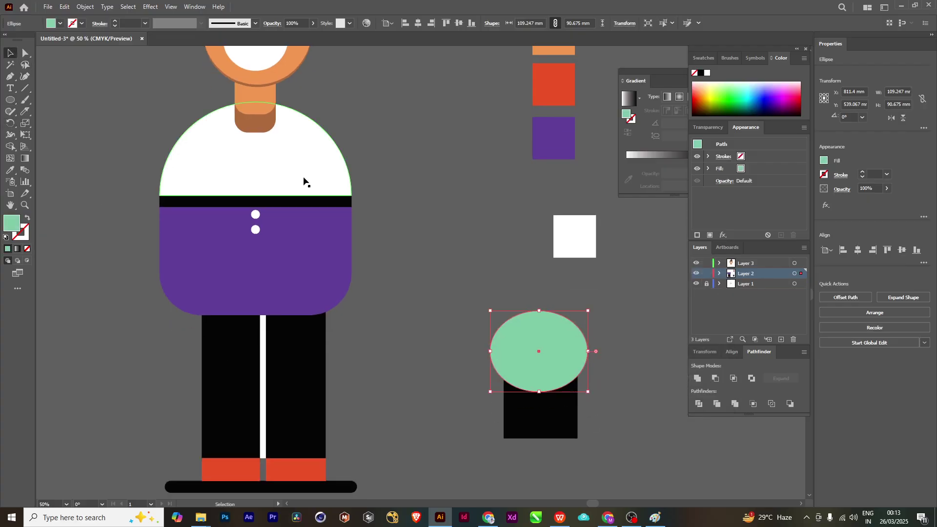
pyautogui.moveTo(481, 300); pyautogui.dragTo(560, 418)
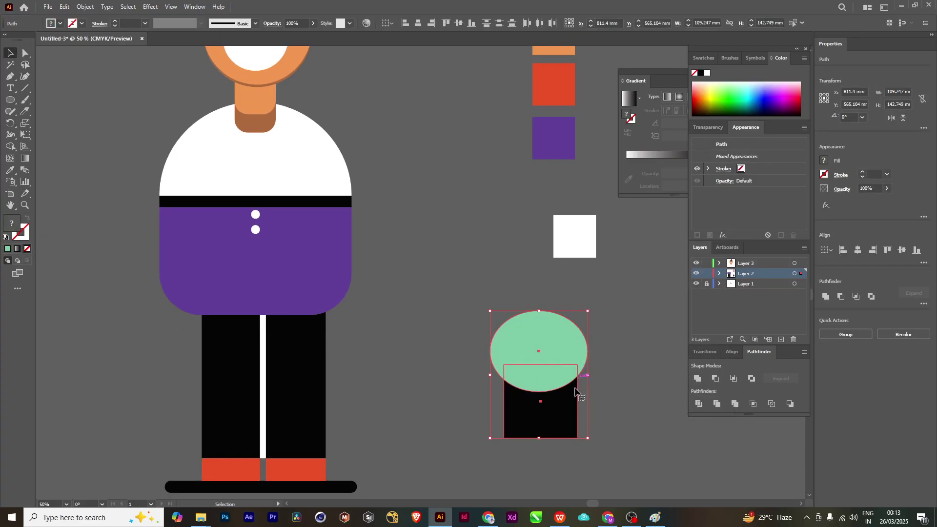
pyautogui.keyDown('shift'); pyautogui.click(575, 390); pyautogui.keyUp('shift')
pyautogui.click(555, 408)
pyautogui.keyDown('shift'); pyautogui.click(550, 356); pyautogui.keyUp('shift')
pyautogui.click(733, 378)
pyautogui.hotkey('ctrl', 'z')
pyautogui.click(790, 406)
pyautogui.hotkey('ctrl', 'z')
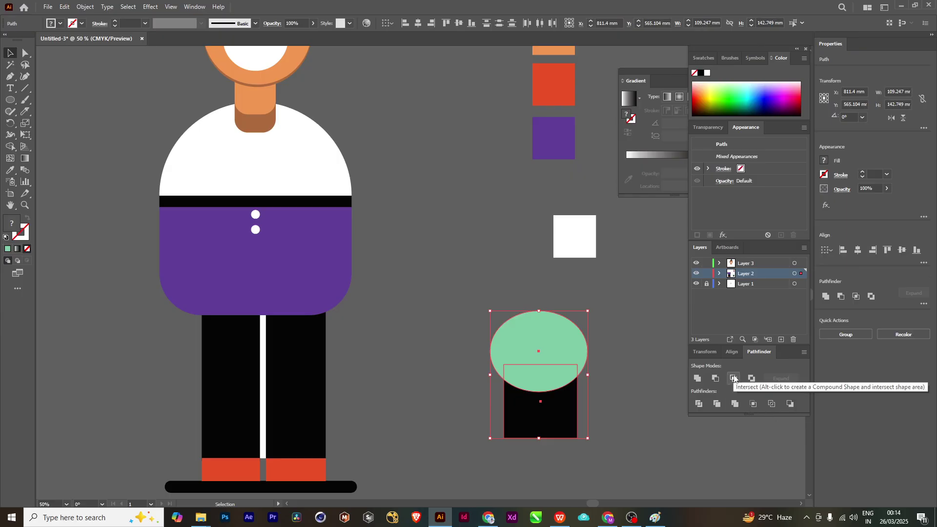
# - Subtract the green ellipse from the black square with Minus Front, leaving a concave upper edge
pyautogui.click(715, 379)
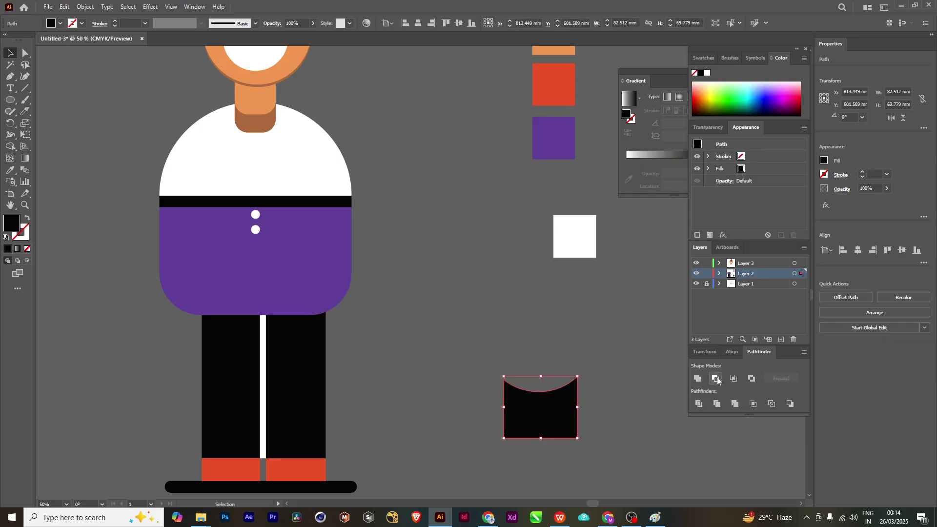
pyautogui.click(445, 351)
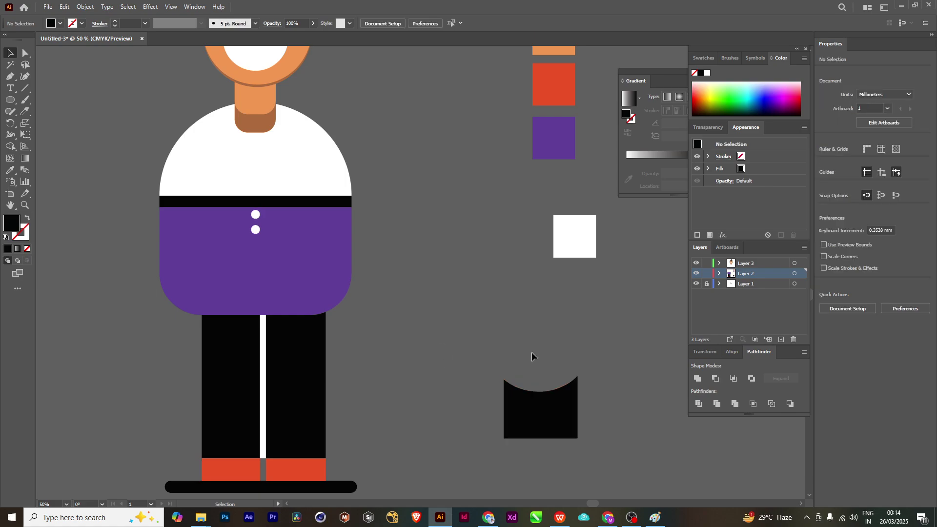
# - Scale the notched black shape down to about 35.5 mm by 30 mm and move it beside the shirt's purple section
pyautogui.click(525, 429)
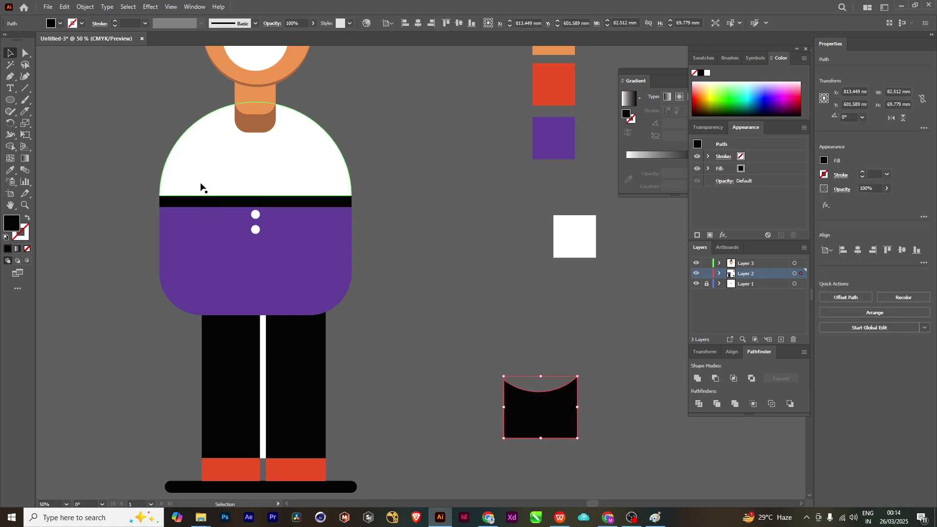
pyautogui.moveTo(578, 376); pyautogui.dragTo(400, 237)
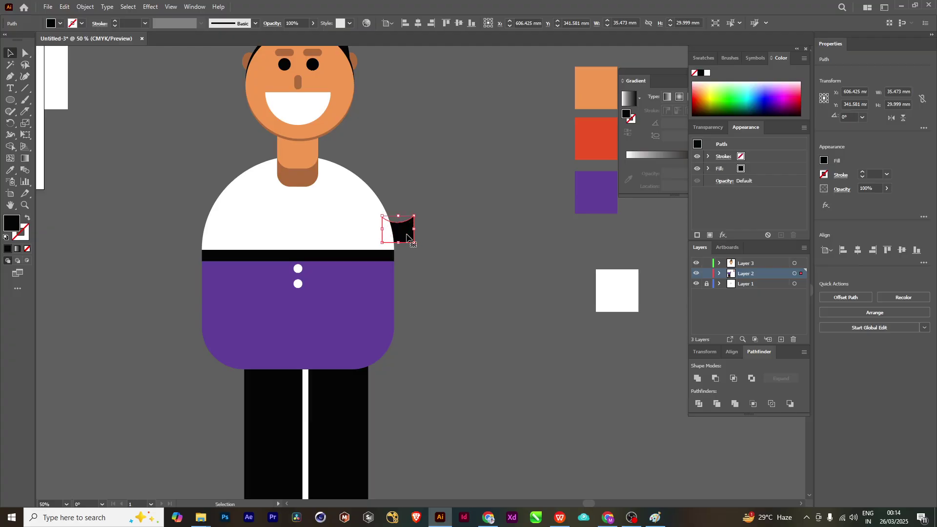
pyautogui.moveTo(407, 237); pyautogui.dragTo(395, 345)
pyautogui.click(385, 194)
# - Bring the notched black shape to the front and move it up to the right edge of the white shirt section
pyautogui.hotkey('ctrl', '=')
pyautogui.hotkey('ctrl', '=')
pyautogui.rightClick(394, 345)
pyautogui.moveTo(431, 295)
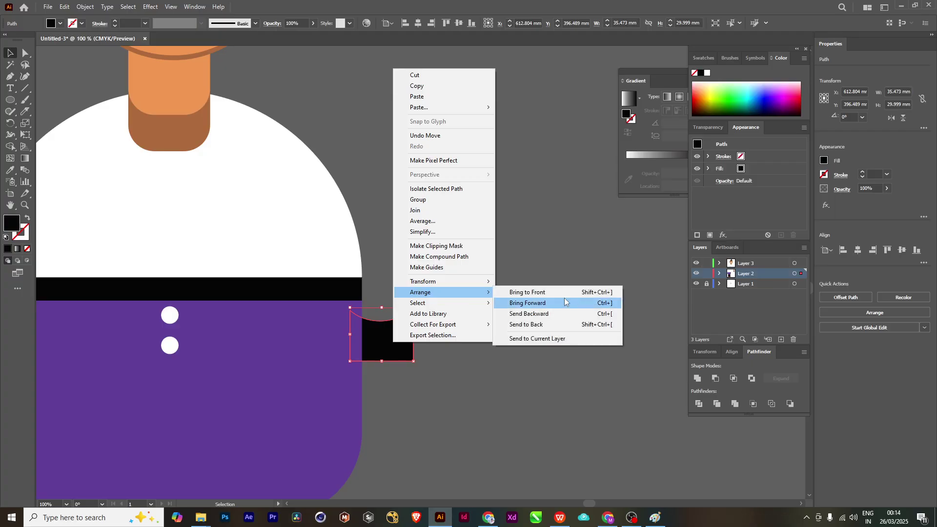
pyautogui.click(561, 292)
pyautogui.moveTo(383, 348); pyautogui.dragTo(363, 234)
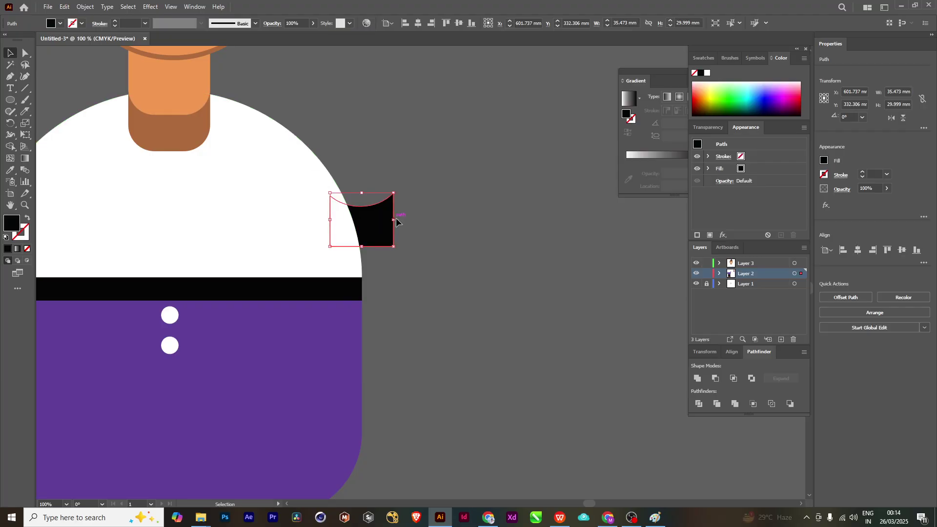
# - Try to place the notched black shape over the white shirt section using Bring to Front
pyautogui.hotkey('ctrl', 'shift', 'a')
pyautogui.rightClick(382, 205)
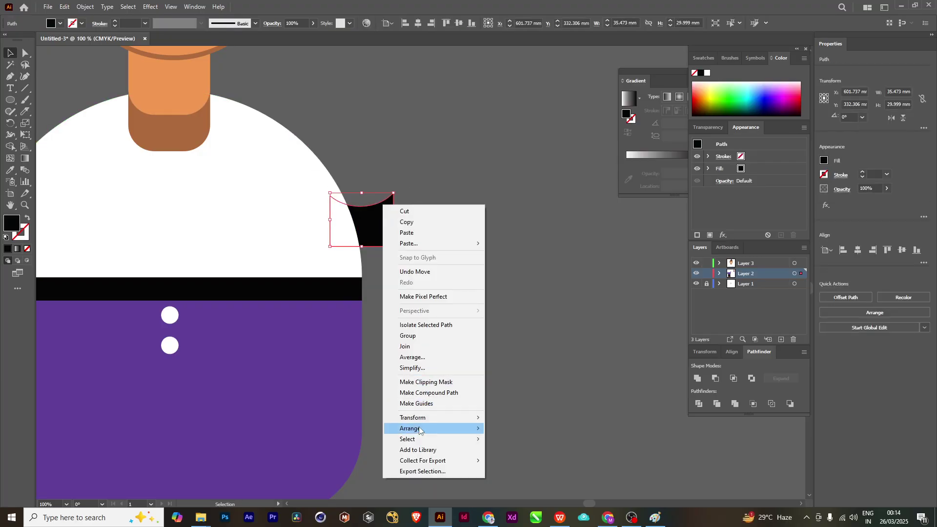
pyautogui.moveTo(418, 428)
pyautogui.click(517, 428)
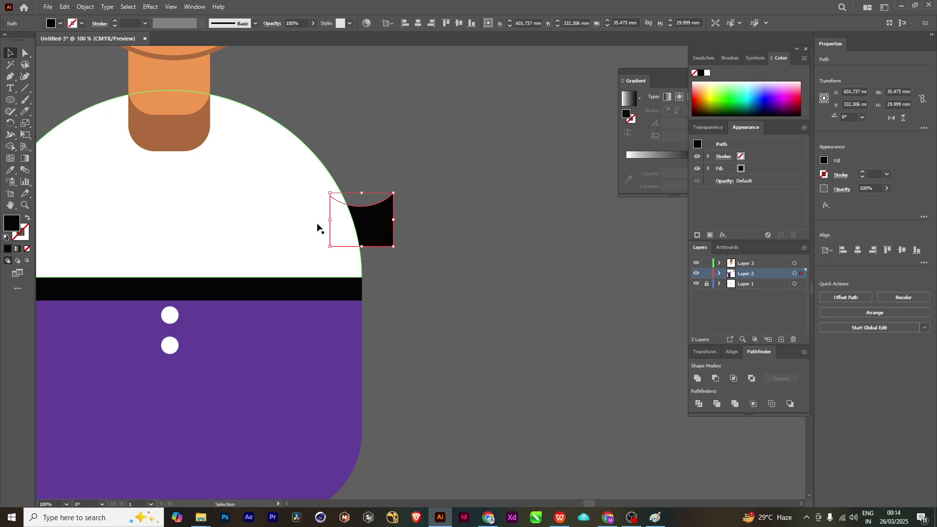
pyautogui.rightClick(382, 227)
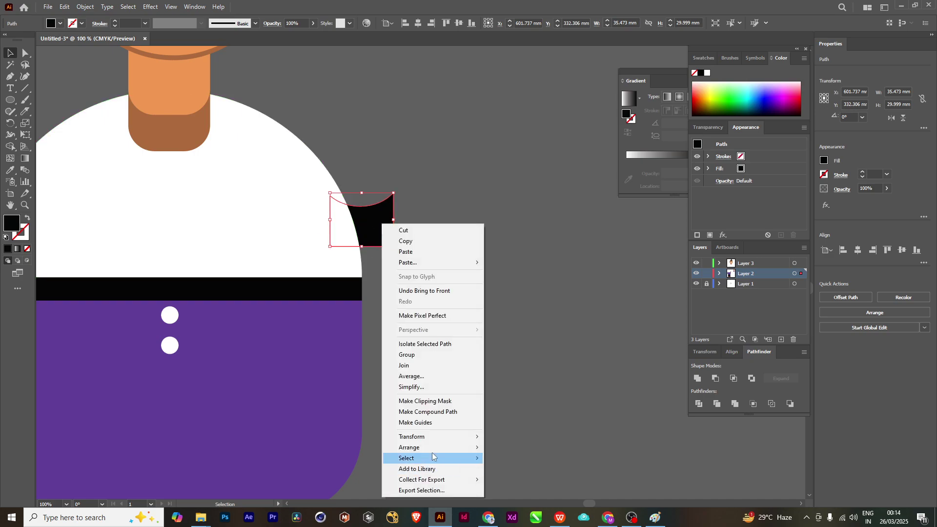
pyautogui.moveTo(422, 450)
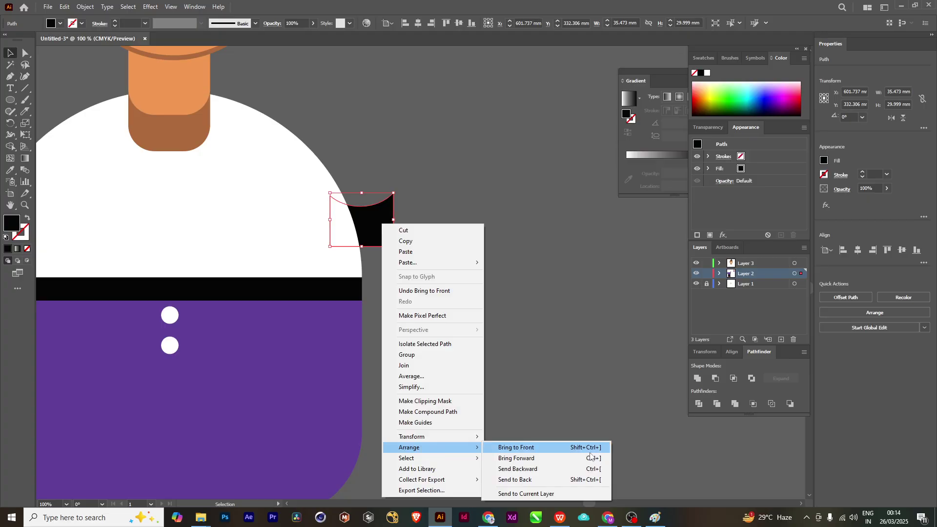
pyautogui.click(589, 452)
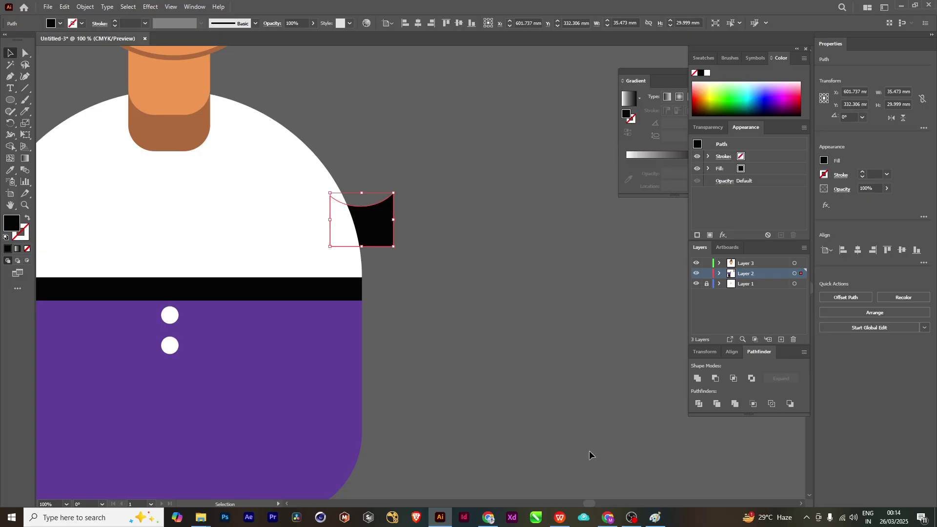
pyautogui.hotkey('ctrl', 'z')
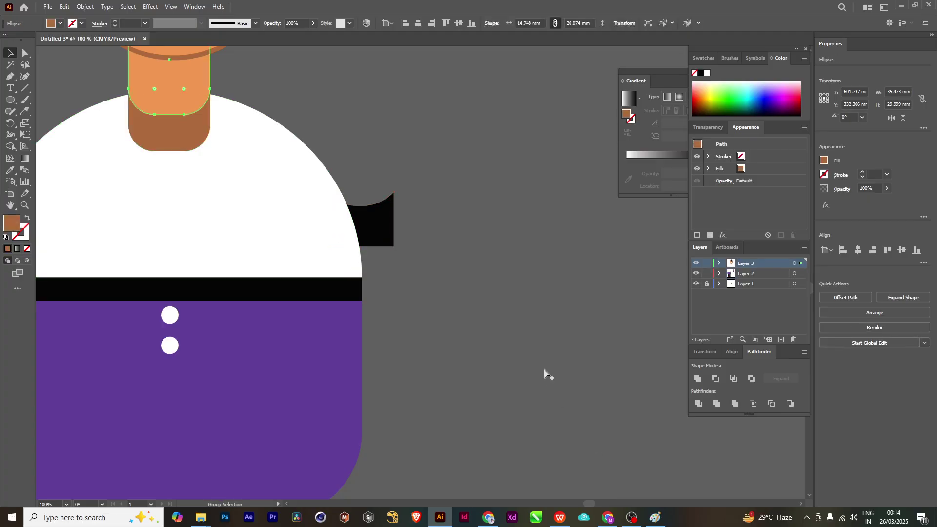
pyautogui.scroll(-2, 424, 299)
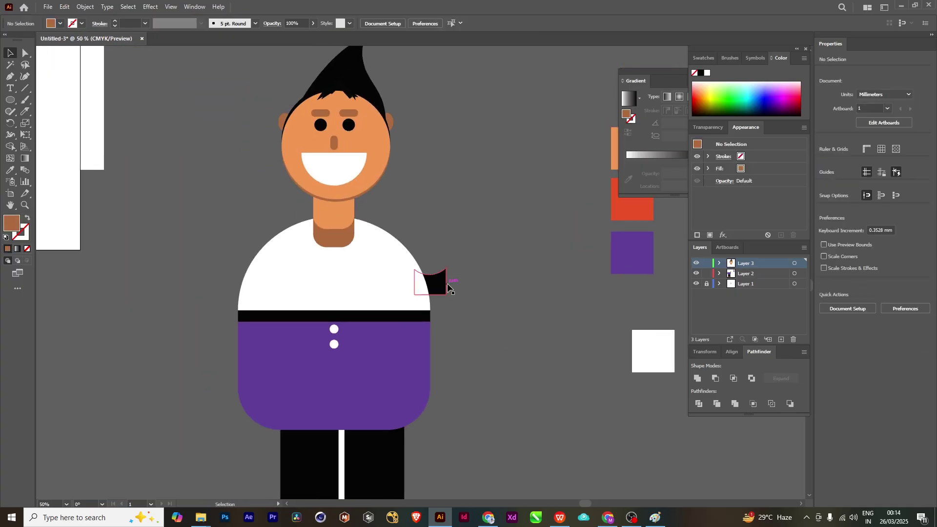
pyautogui.click(445, 285)
pyautogui.hotkey('ctrl', 'z')
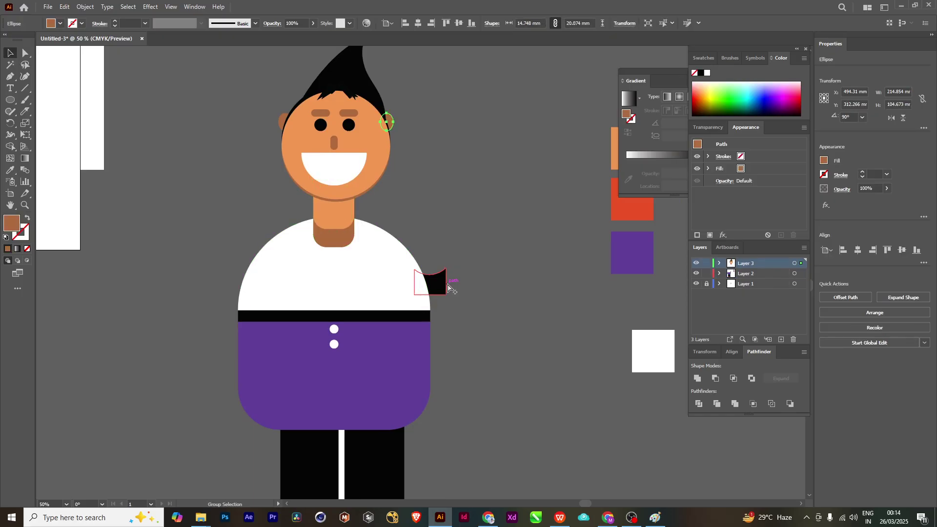
pyautogui.hotkey('ctrl', 'z')
pyautogui.hotkey('ctrl', 'z')
pyautogui.hotkey('ctrl', 'z')
pyautogui.hotkey('ctrl', 'z')
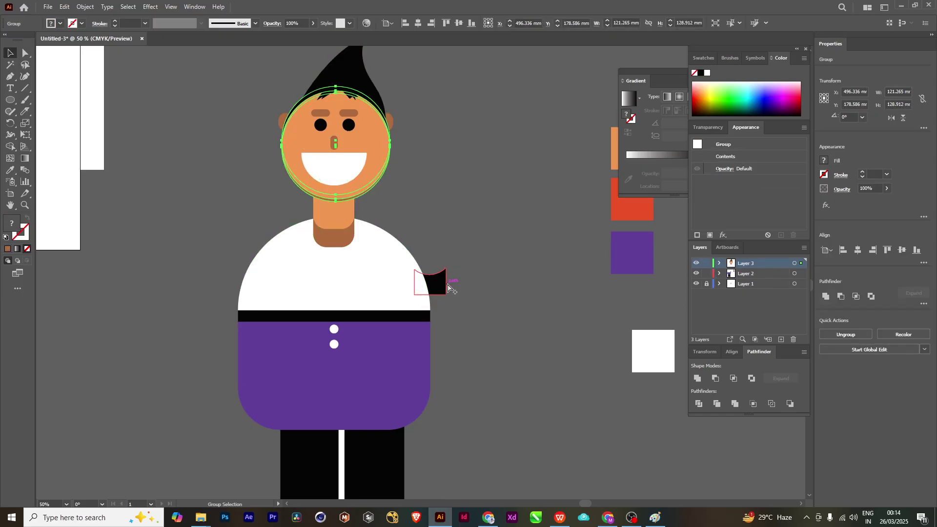
pyautogui.hotkey('ctrl', 'z')
pyautogui.hotkey('ctrl', 'z')
pyautogui.hotkey('ctrl', 'z')
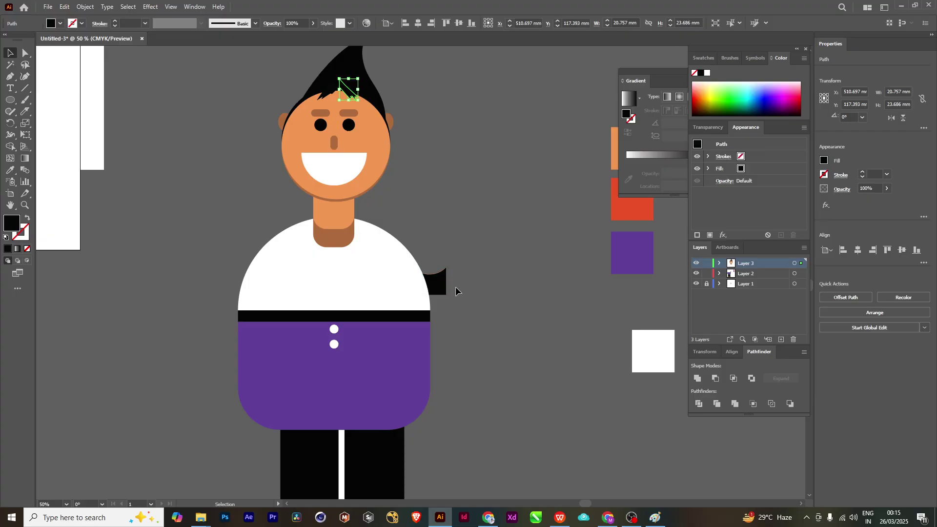
# - Reselect the notched black shape and try to raise it above the white shirt section using Bring Forward
pyautogui.click(450, 277)
pyautogui.click(445, 282)
pyautogui.rightClick(443, 284)
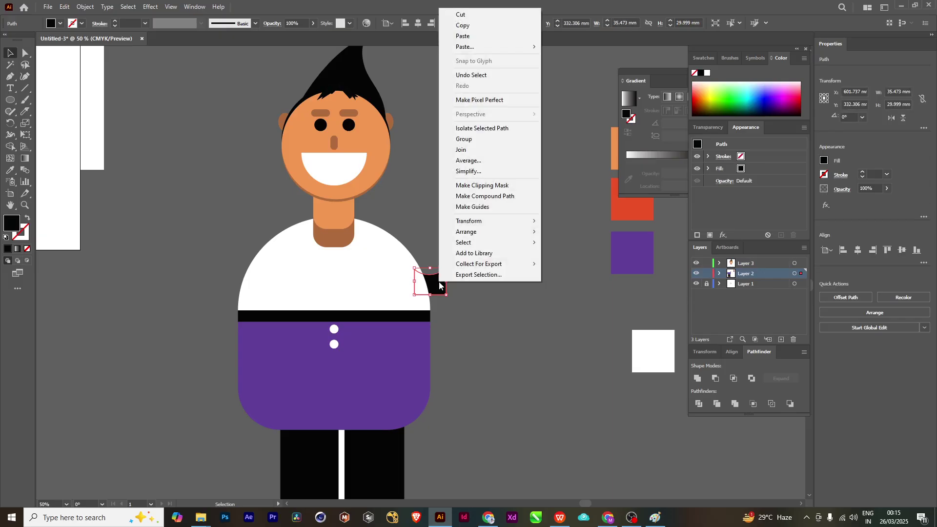
pyautogui.moveTo(470, 238)
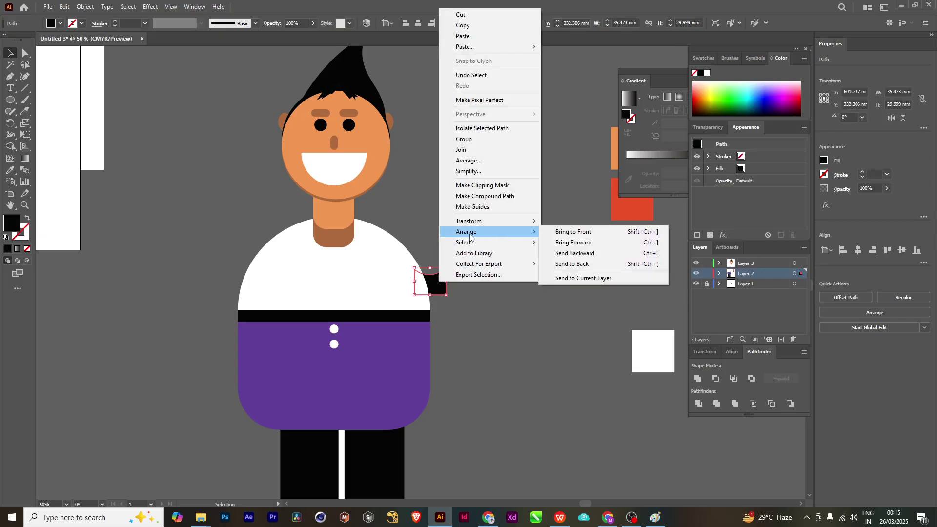
pyautogui.click(577, 242)
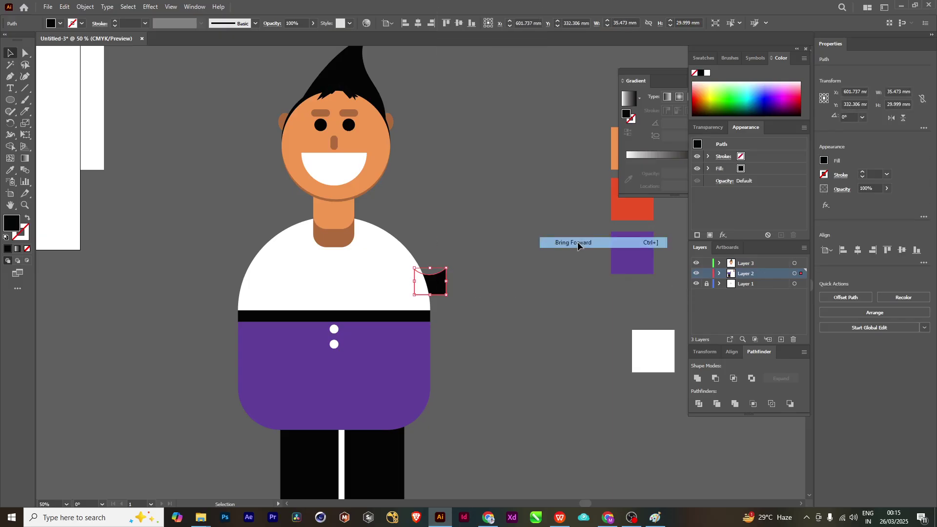
pyautogui.rightClick(435, 283)
pyautogui.moveTo(462, 245)
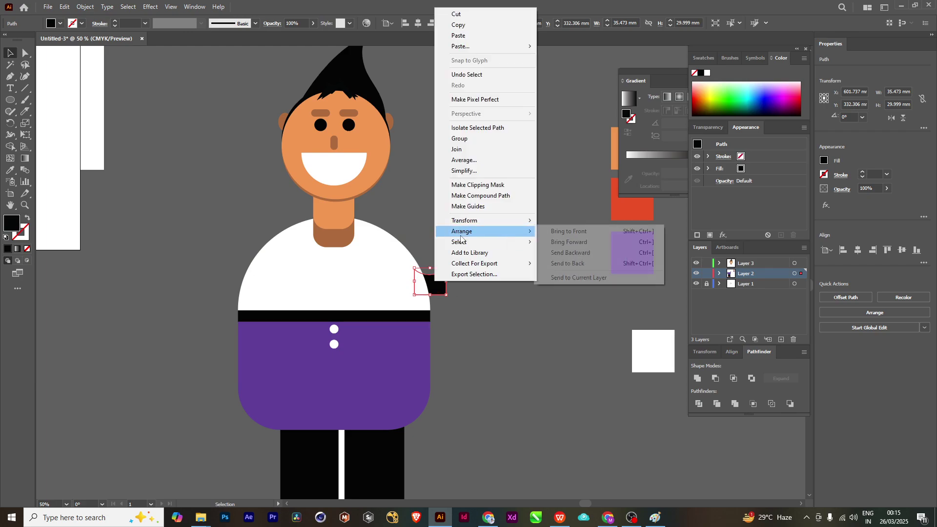
pyautogui.click(601, 243)
pyautogui.press('ctrl')
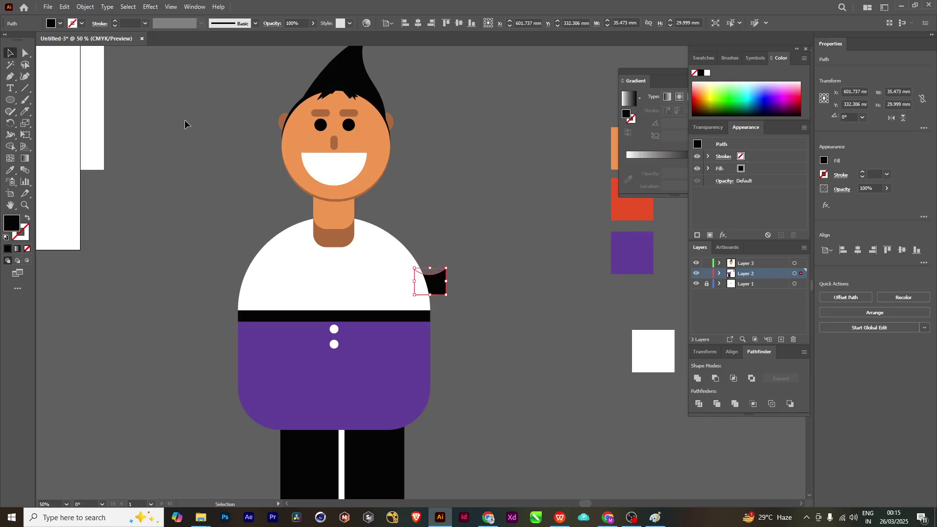
# - Move the notched black shape slightly farther over the right edge of the white shirt section
pyautogui.moveTo(446, 277)
pyautogui.mouseDown()
pyautogui.moveTo(390, 275)
pyautogui.moveTo(431, 283)
pyautogui.mouseUp()
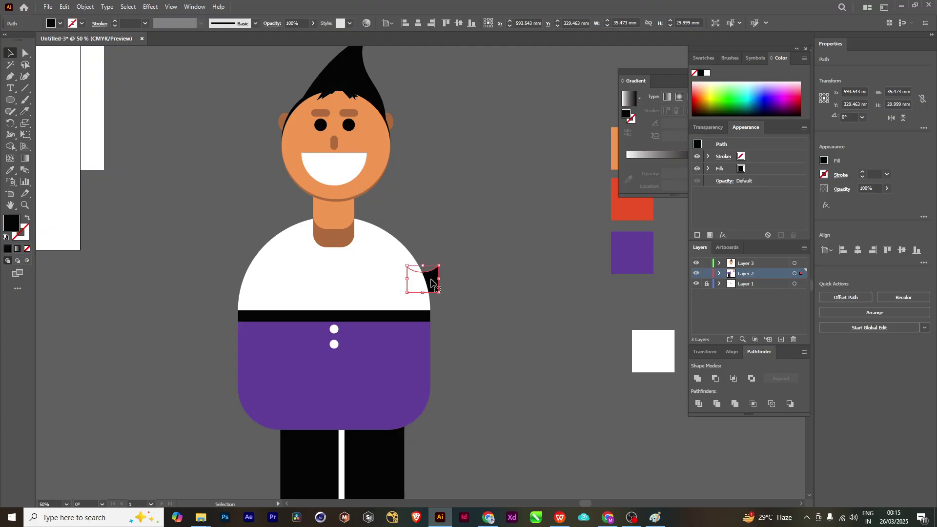
pyautogui.scroll(2, 439, 275)
pyautogui.click(386, 311)
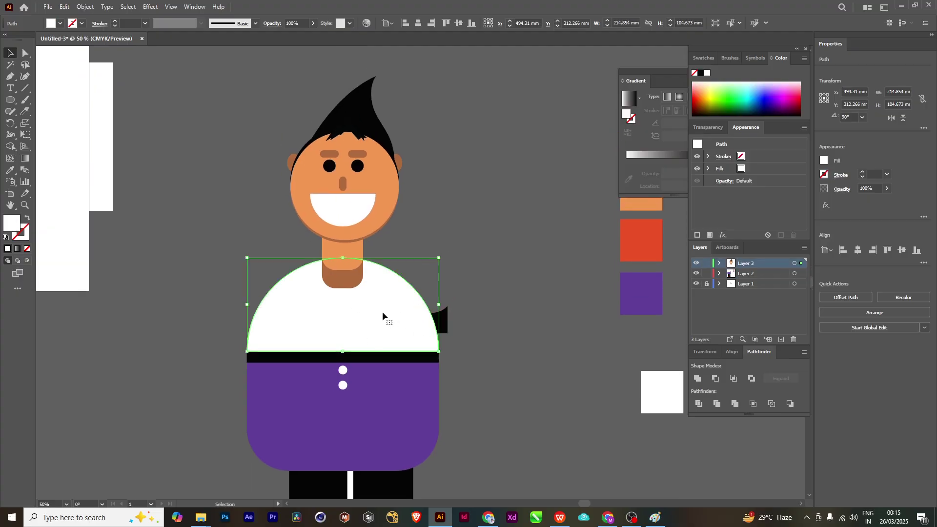
pyautogui.press('a')
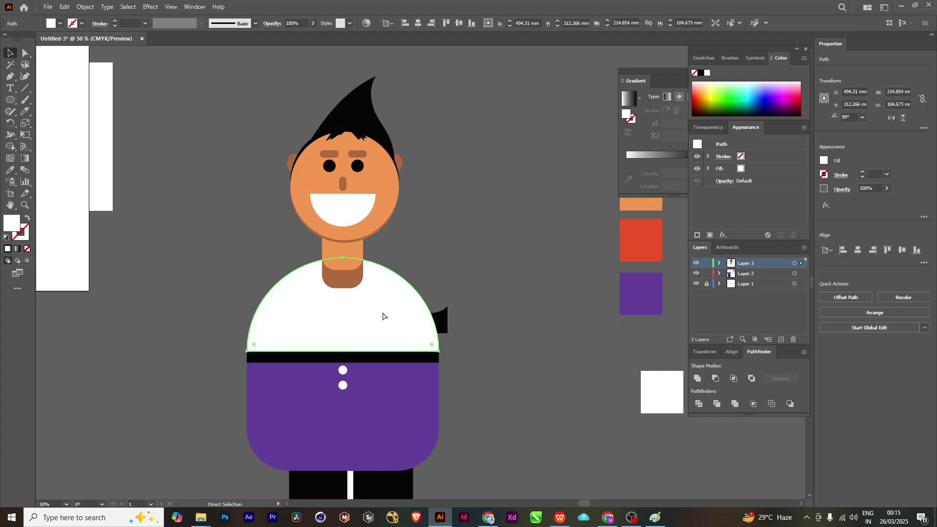
pyautogui.press('v')
pyautogui.rightClick(386, 302)
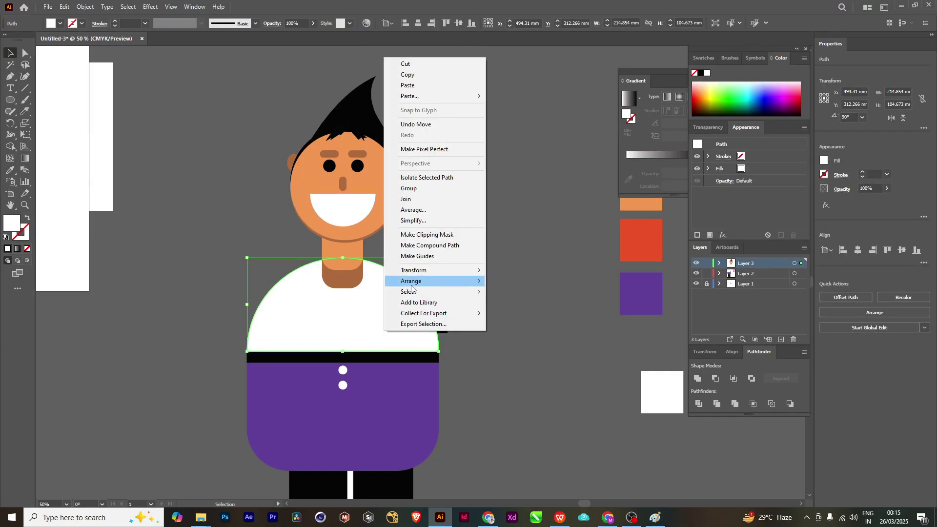
pyautogui.moveTo(411, 287)
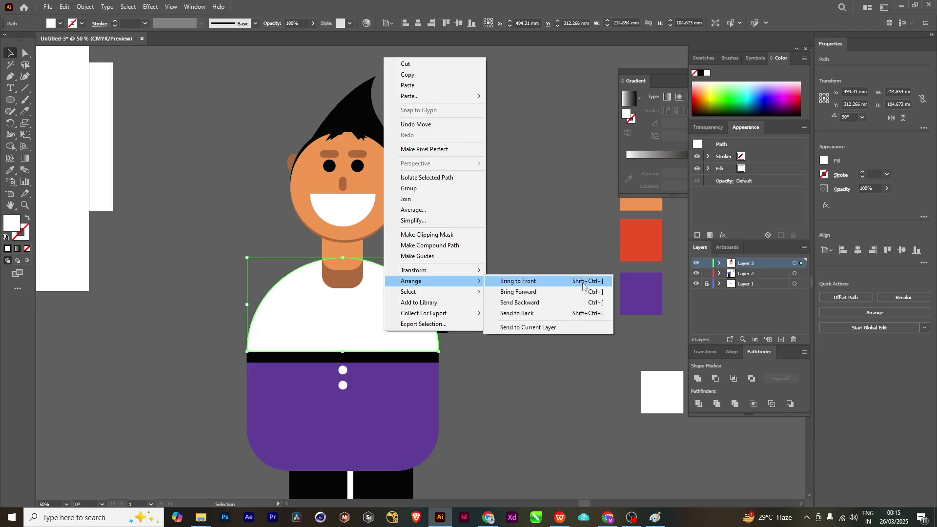
pyautogui.click(534, 203)
# - Select the notched black shape and toggle the visibility of Layer 2 and Layer 3 to check which parts each contains
pyautogui.click(440, 324)
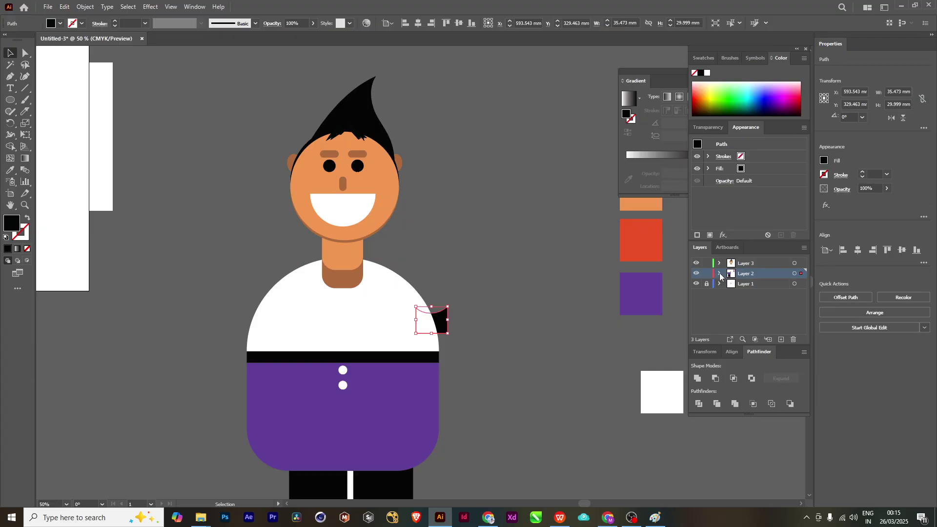
pyautogui.click(695, 273)
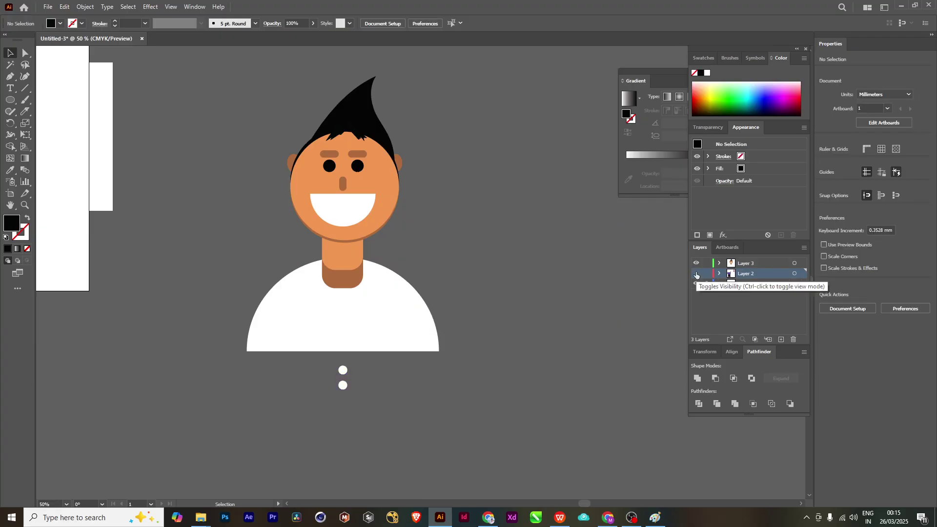
pyautogui.click(695, 273)
pyautogui.click(695, 273)
pyautogui.click(696, 272)
pyautogui.click(696, 264)
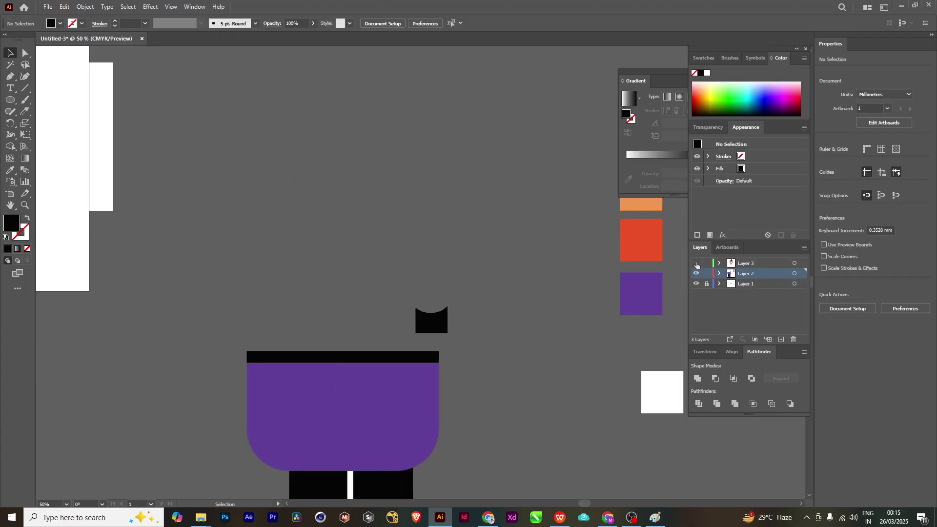
pyautogui.click(696, 263)
pyautogui.click(696, 264)
pyautogui.click(696, 264)
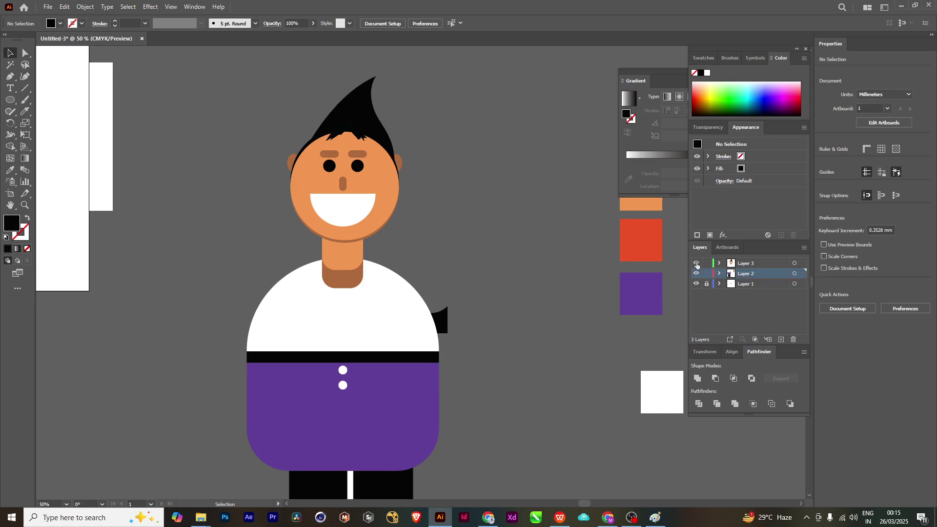
pyautogui.click(696, 263)
pyautogui.click(697, 264)
pyautogui.click(697, 274)
pyautogui.click(698, 274)
pyautogui.click(697, 274)
pyautogui.click(697, 274)
# - Move the notched black path out of Layer 2 into Layer 3 so it stacks above the white shirt section
pyautogui.click(719, 274)
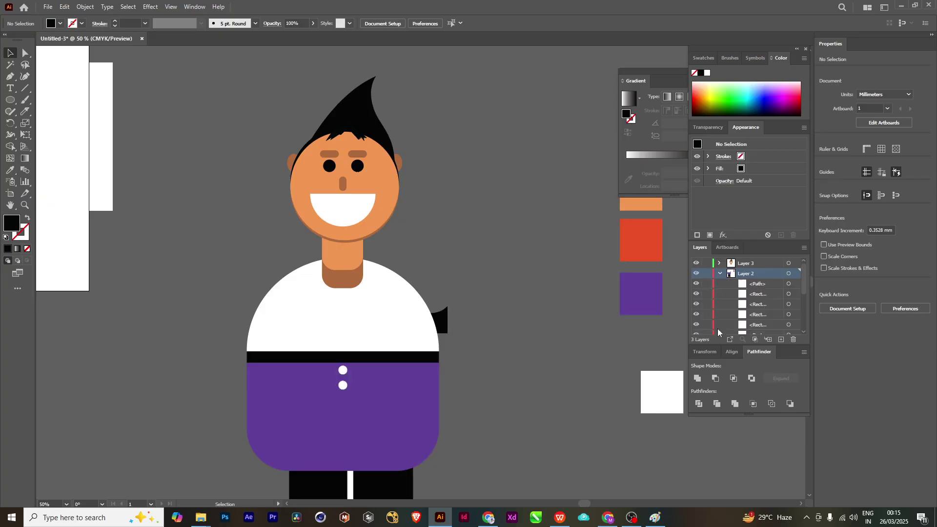
pyautogui.click(758, 286)
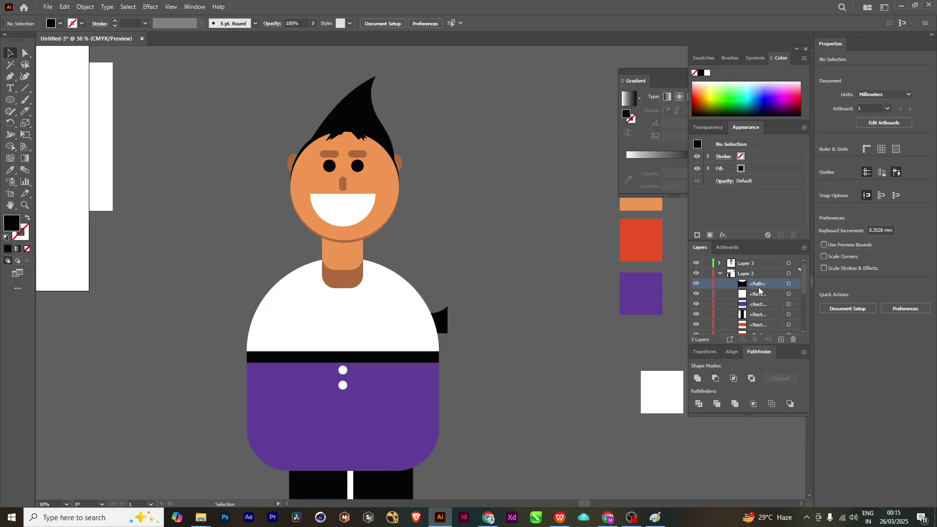
pyautogui.click(757, 263)
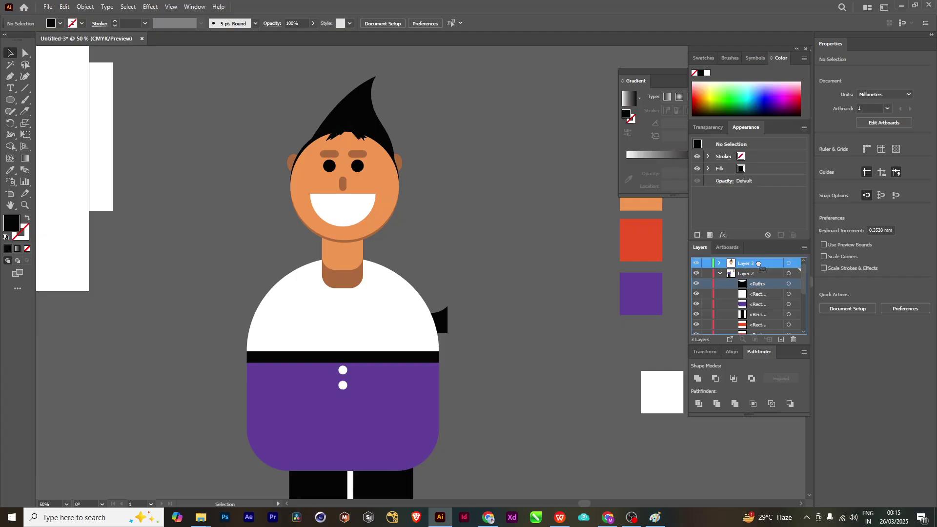
pyautogui.click(719, 273)
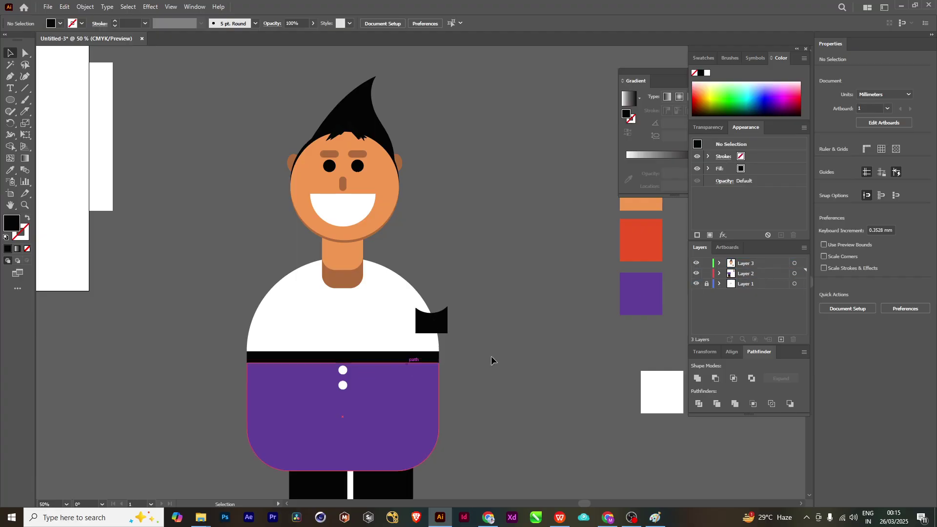
# - Place the notched black shape as a pocket on the right side of the white chest and narrow it slightly
pyautogui.moveTo(436, 330); pyautogui.dragTo(406, 322)
pyautogui.scroll(2, 412, 331)
pyautogui.hotkey('ctrl', 'z')
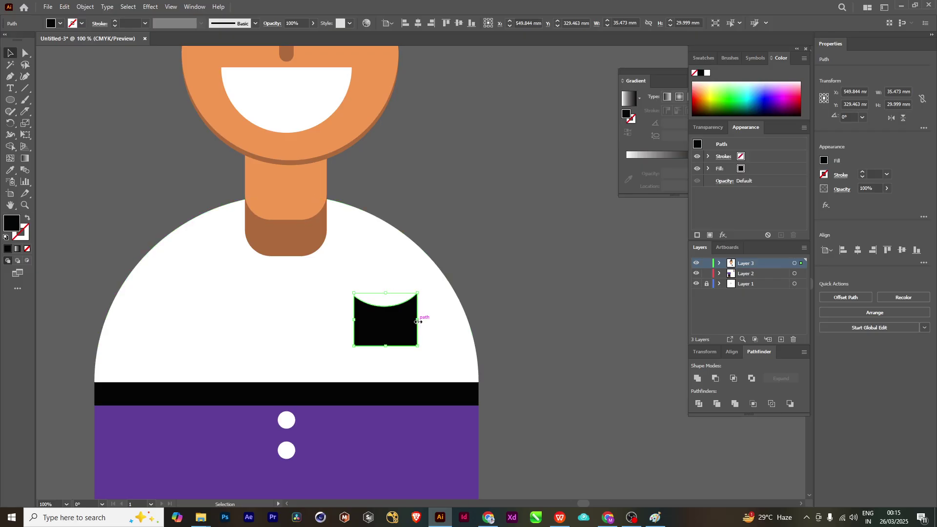
pyautogui.moveTo(418, 319); pyautogui.dragTo(551, 347)
pyautogui.scroll(-1, 436, 344)
pyautogui.scroll(-1, 435, 345)
pyautogui.click(529, 295)
pyautogui.scroll(-2, 450, 313)
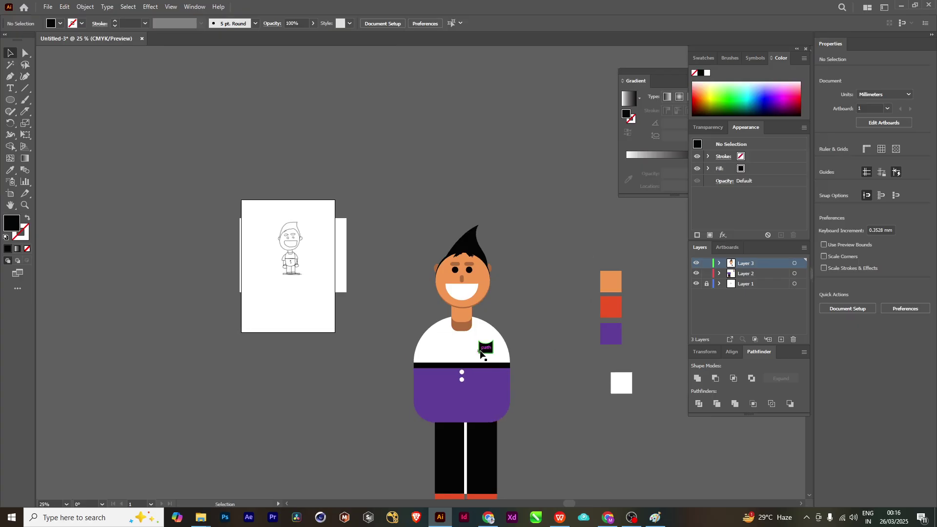
pyautogui.scroll(1, 520, 335)
pyautogui.hscroll(3, 519, 332)
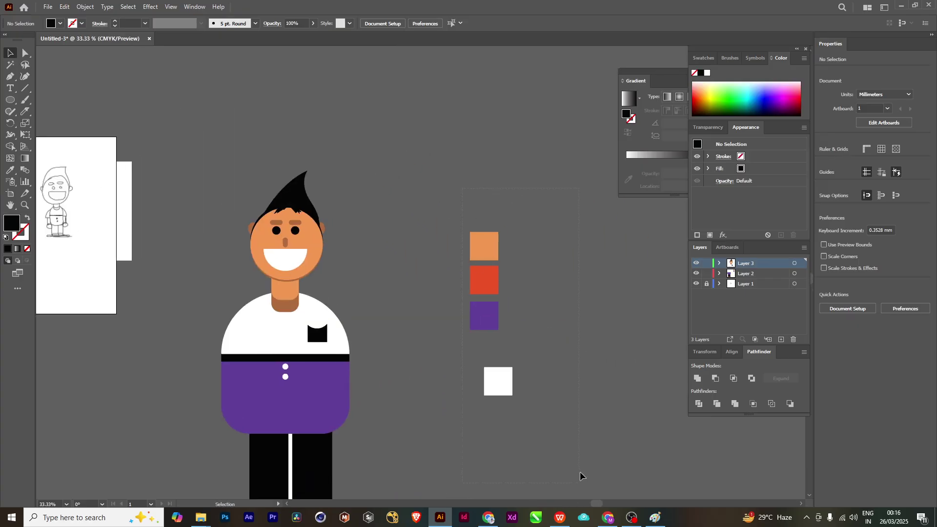
pyautogui.moveTo(581, 475); pyautogui.dragTo(512, 330)
pyautogui.click(440, 433)
pyautogui.moveTo(439, 433); pyautogui.dragTo(523, 402)
# - Compare the reference sketch with the character, examining the sleeves, arms and hands beside the shirt
pyautogui.scroll(-1, 522, 293)
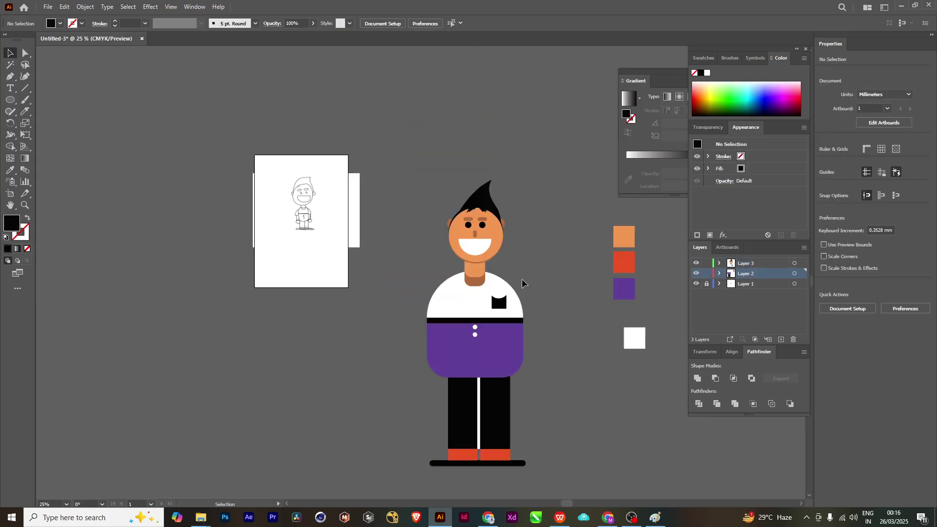
pyautogui.scroll(-1, 522, 283)
pyautogui.scroll(1, 520, 377)
pyautogui.scroll(2, 338, 288)
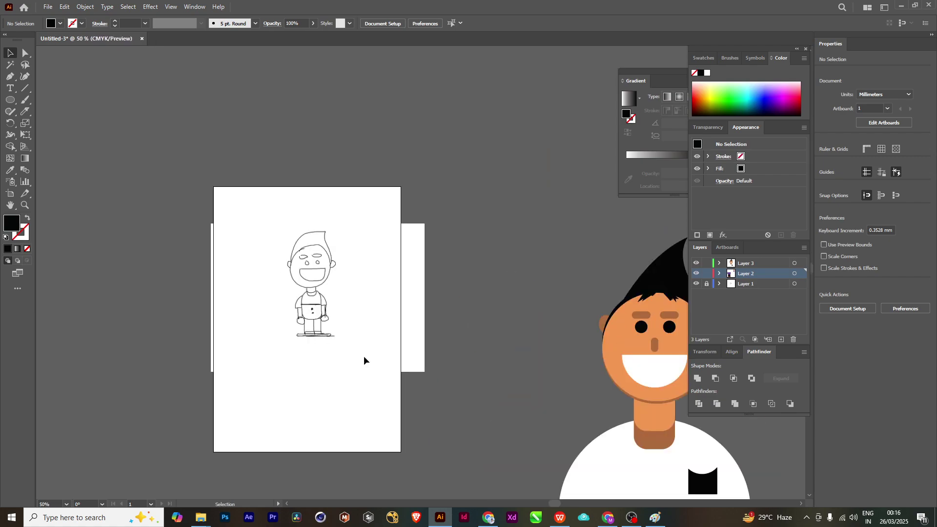
pyautogui.scroll(4, 308, 324)
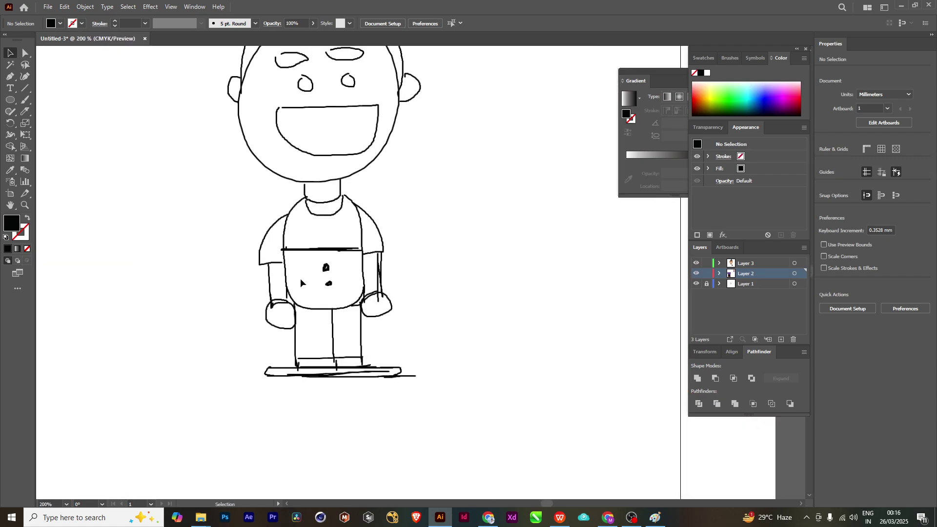
pyautogui.scroll(-1, 332, 248)
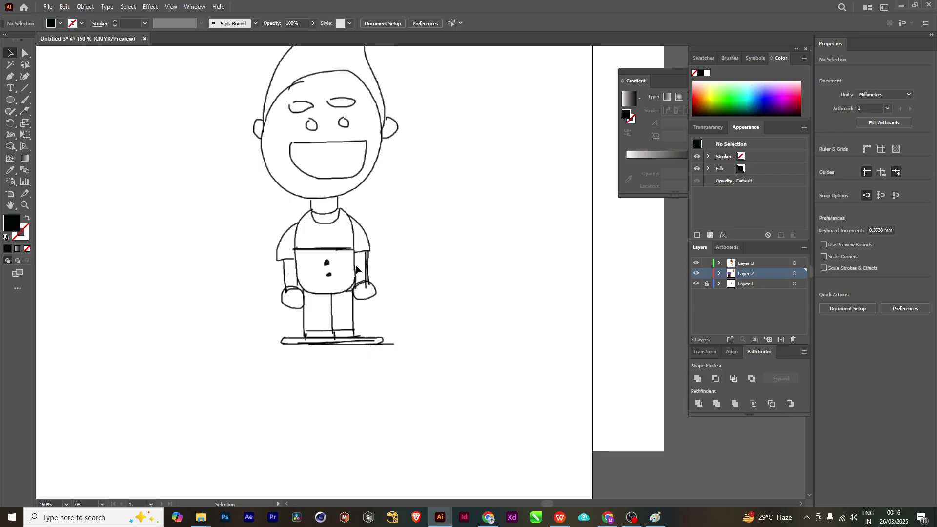
pyautogui.scroll(-2, 391, 321)
pyautogui.hscroll(4, 394, 317)
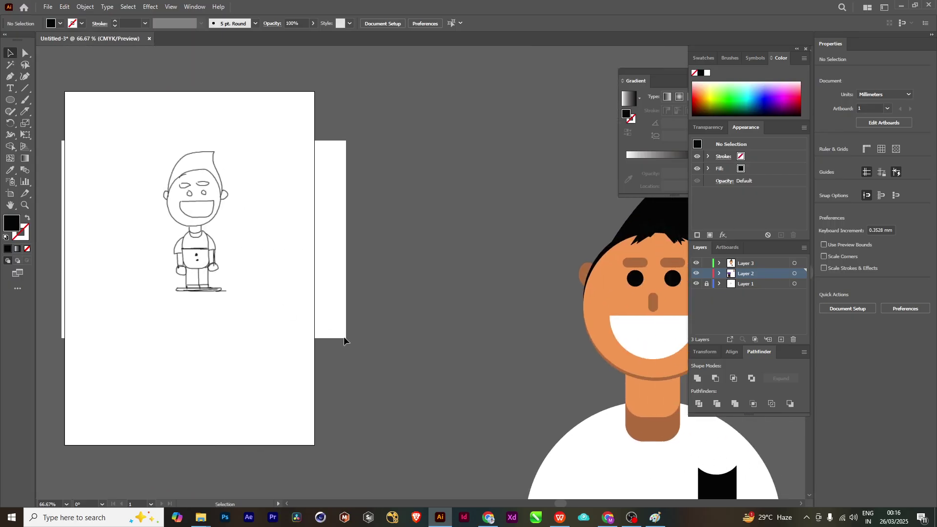
pyautogui.scroll(-1, 503, 408)
pyautogui.scroll(-5, 493, 263)
pyautogui.scroll(1, 492, 263)
pyautogui.hscroll(-1, 512, 293)
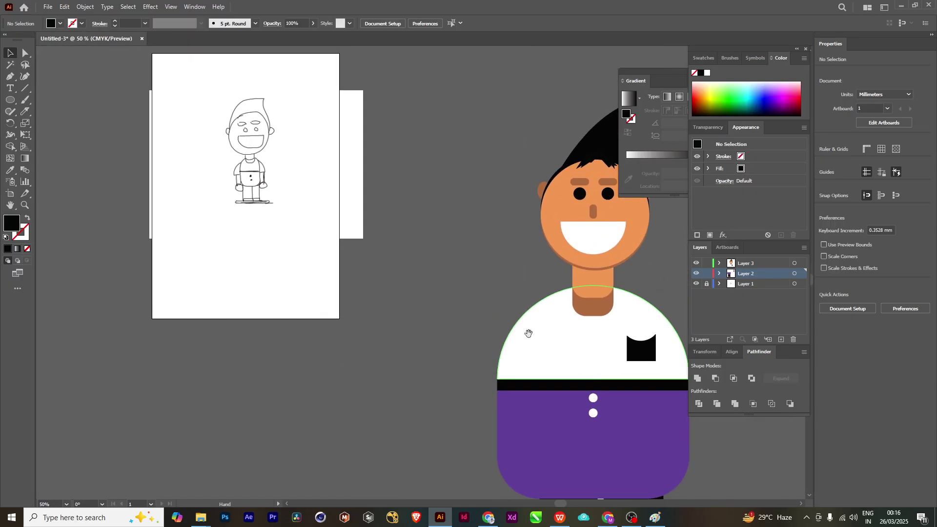
# - Duplicate the white shirt dome, narrow the copy to about 104.5 mm wide and place it over the character's left-hand shoulder
pyautogui.click(544, 359)
pyautogui.moveTo(545, 359); pyautogui.dragTo(459, 430)
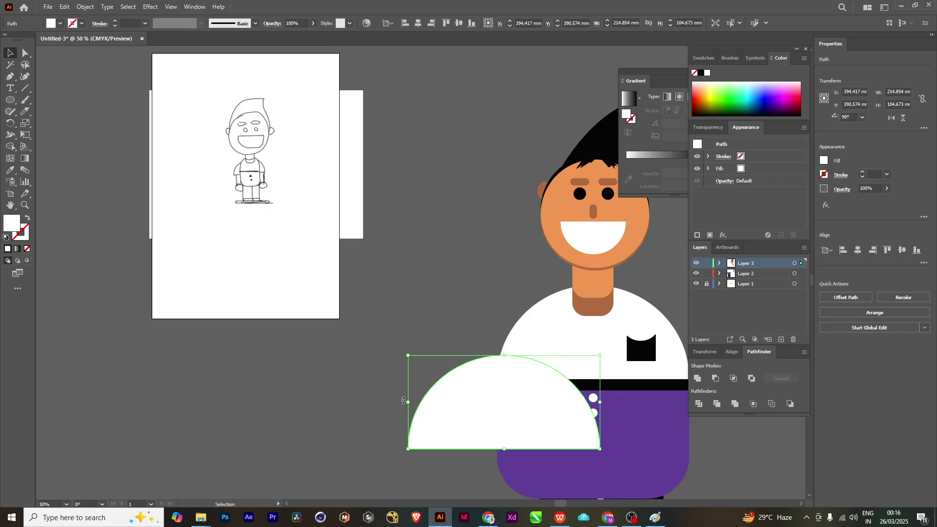
pyautogui.moveTo(408, 403); pyautogui.dragTo(504, 382)
pyautogui.scroll(-1, 489, 324)
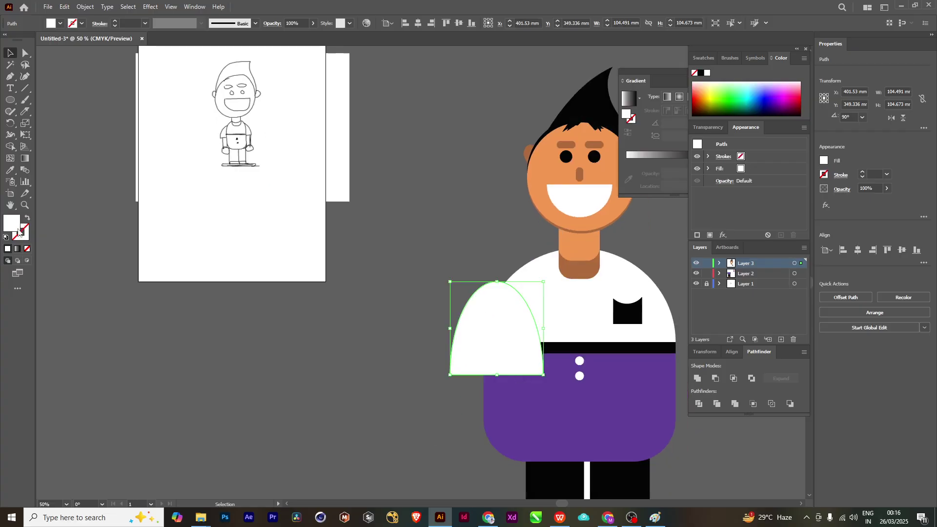
pyautogui.scroll(-2, 534, 375)
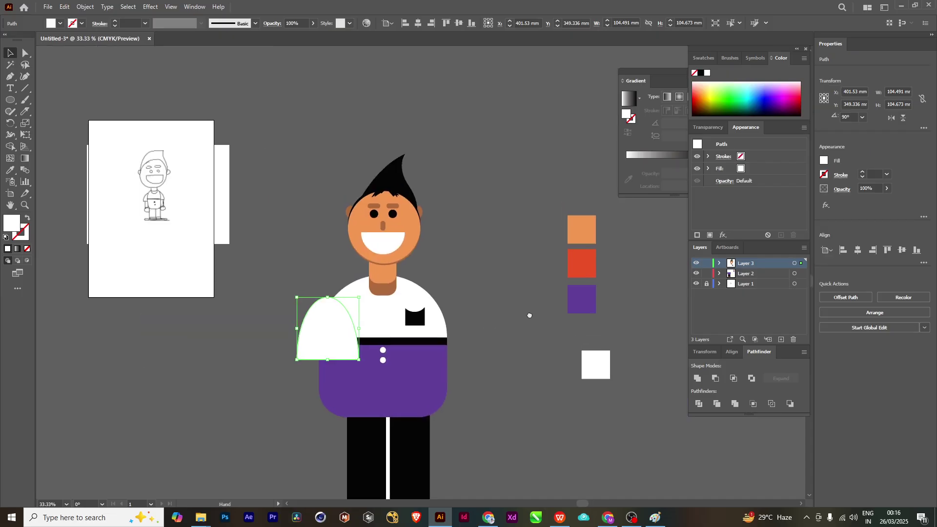
# - Fill the narrowed dome copy with the orange skin swatch using the Eyedropper
pyautogui.click(9, 169)
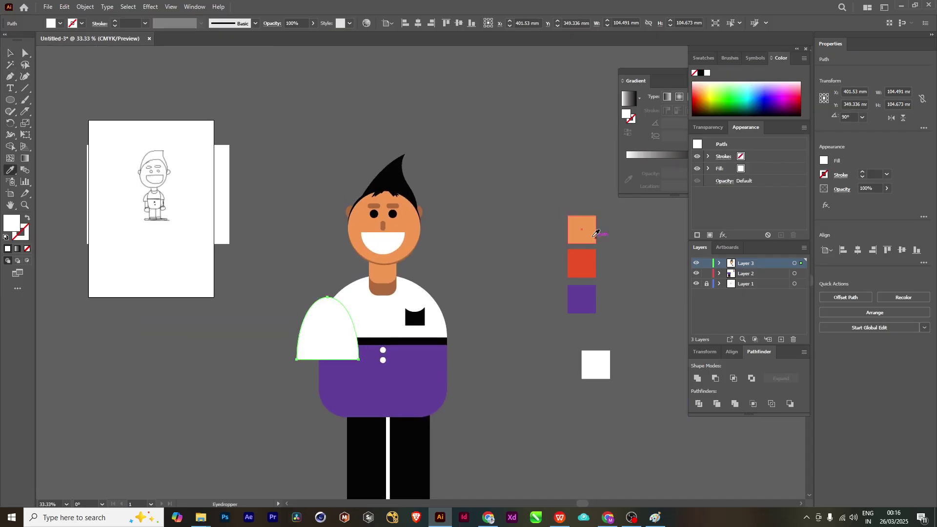
pyautogui.click(581, 229)
pyautogui.moveTo(291, 320); pyautogui.dragTo(343, 318)
pyautogui.press('v')
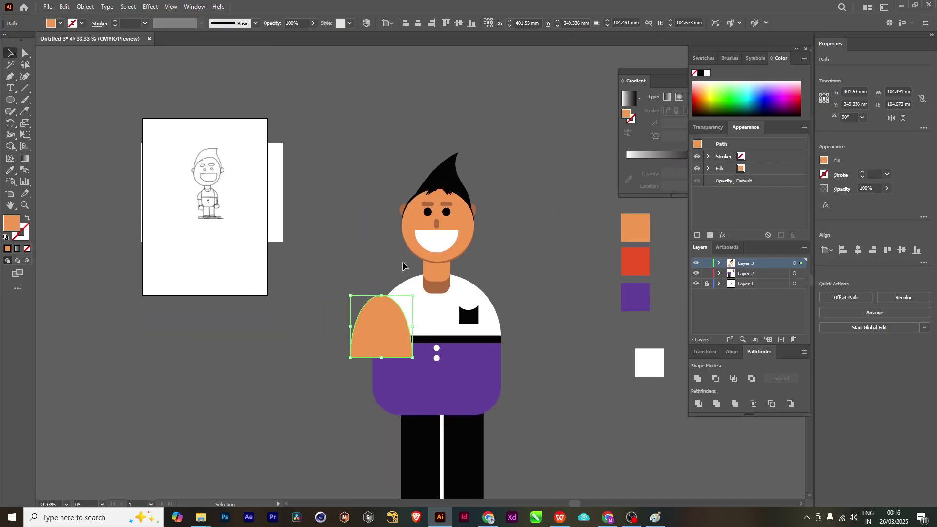
pyautogui.click(403, 265)
# - Send the orange dome backward so it sits behind the white shirt section
pyautogui.click(383, 340)
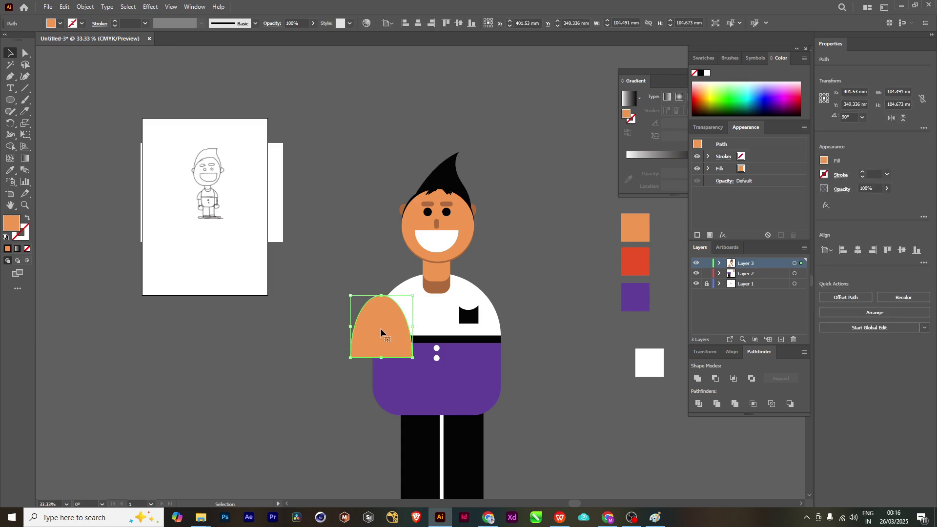
pyautogui.click(695, 263)
pyautogui.click(695, 263)
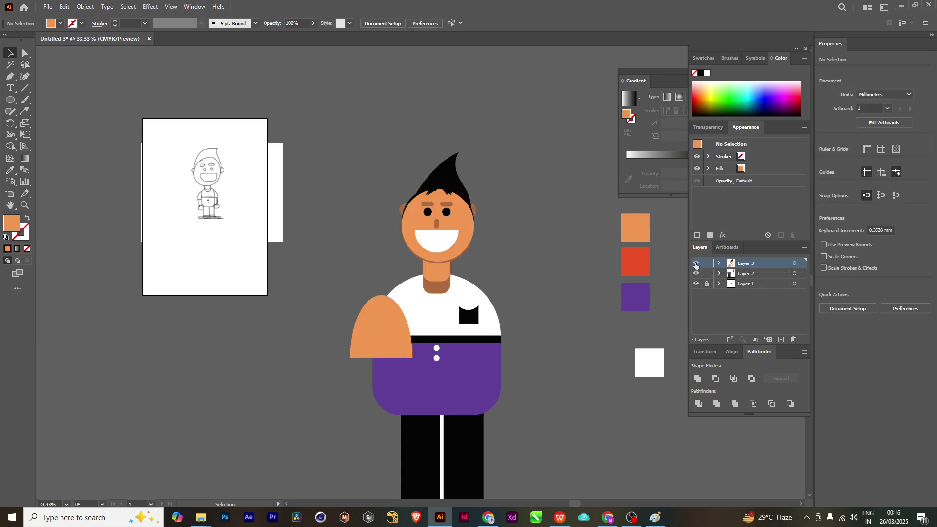
pyautogui.click(385, 322)
pyautogui.rightClick(385, 318)
pyautogui.moveTo(412, 272)
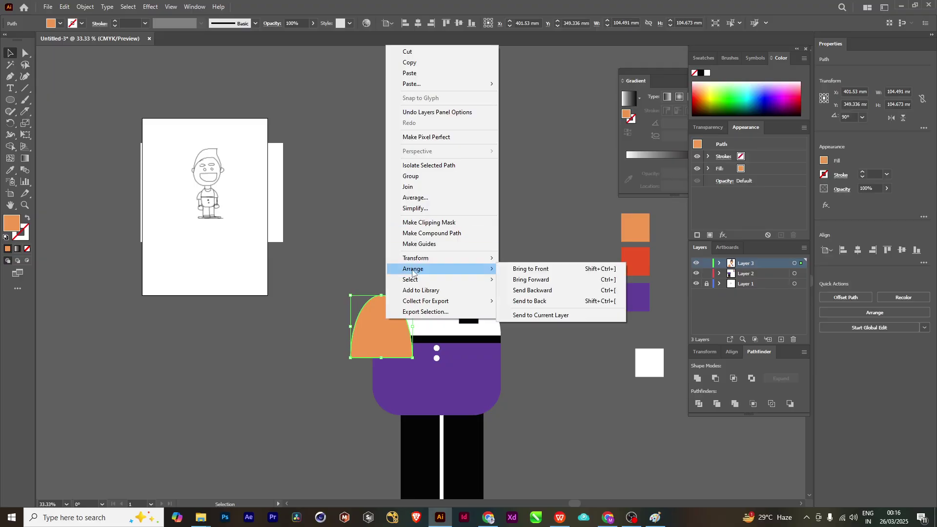
pyautogui.click(541, 292)
pyautogui.click(336, 240)
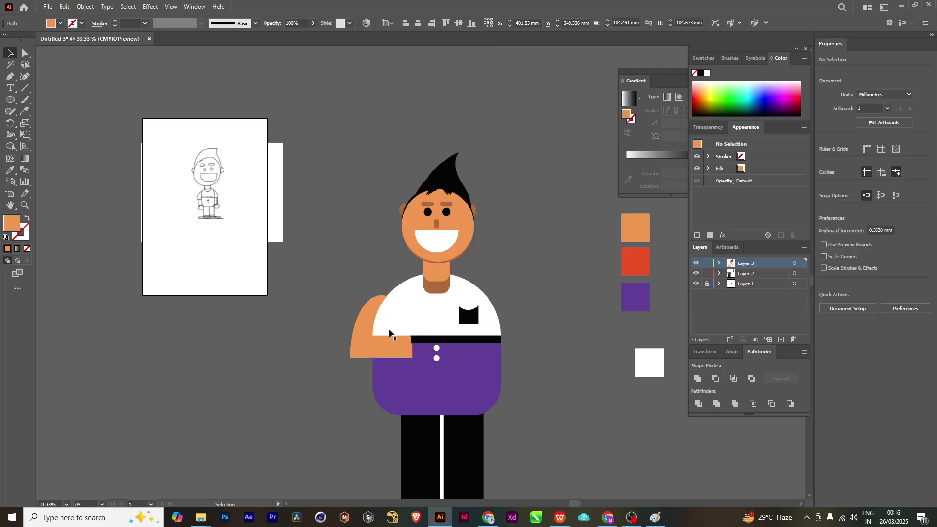
# - Try to send the orange dome farther back, behind the black band and the purple shirt section
pyautogui.click(421, 340)
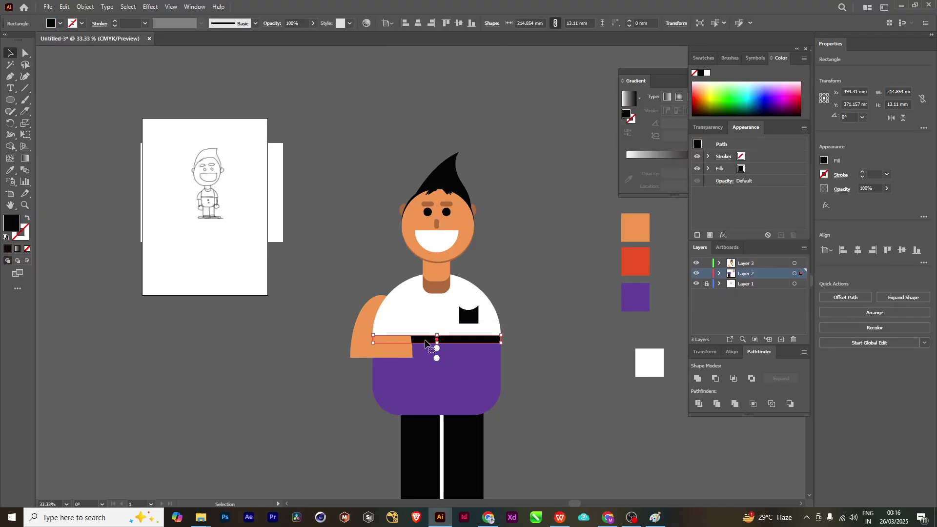
pyautogui.click(364, 345)
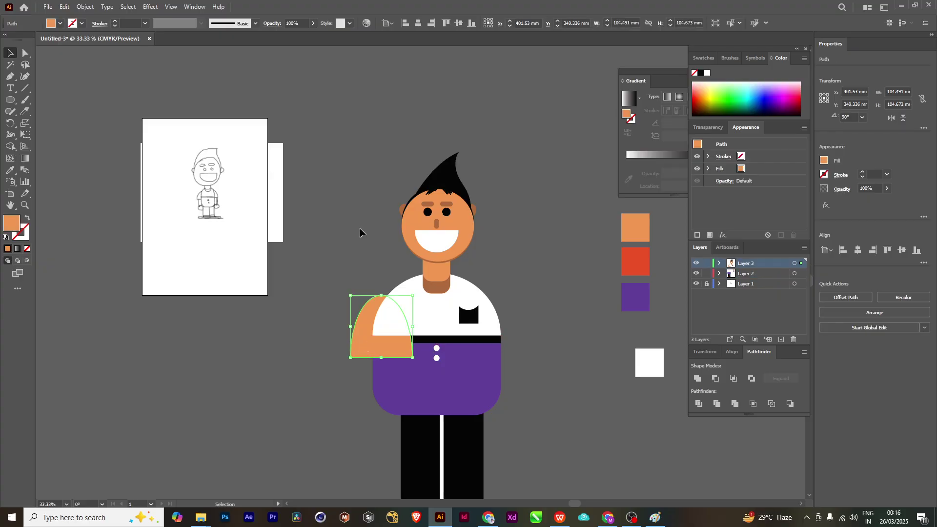
pyautogui.press('a')
pyautogui.click(361, 353)
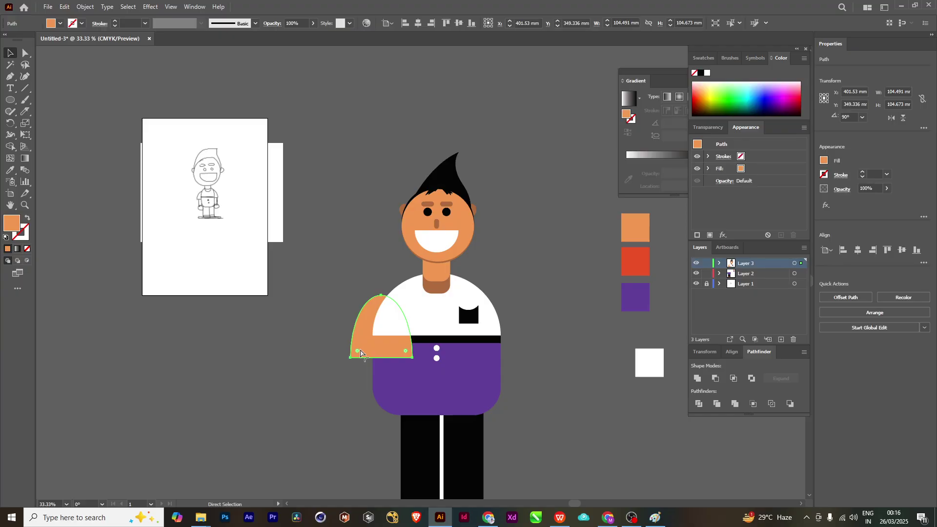
pyautogui.hotkey('ctrl', '[')
pyautogui.press('v')
pyautogui.click(558, 282)
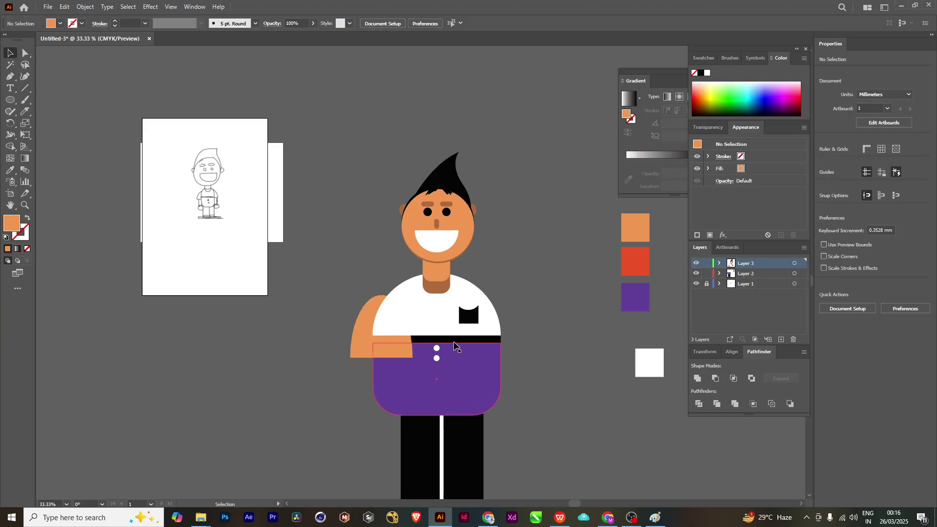
# - Move the black shirt band's rectangle from Layer 2 into Layer 3 so it sits in front of the orange sleeve
pyautogui.click(453, 341)
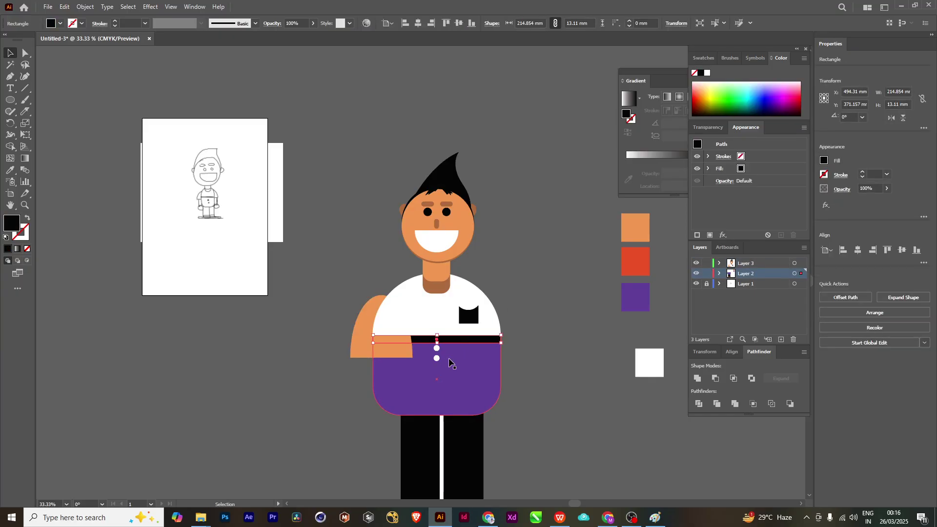
pyautogui.hotkey('ctrl', '=')
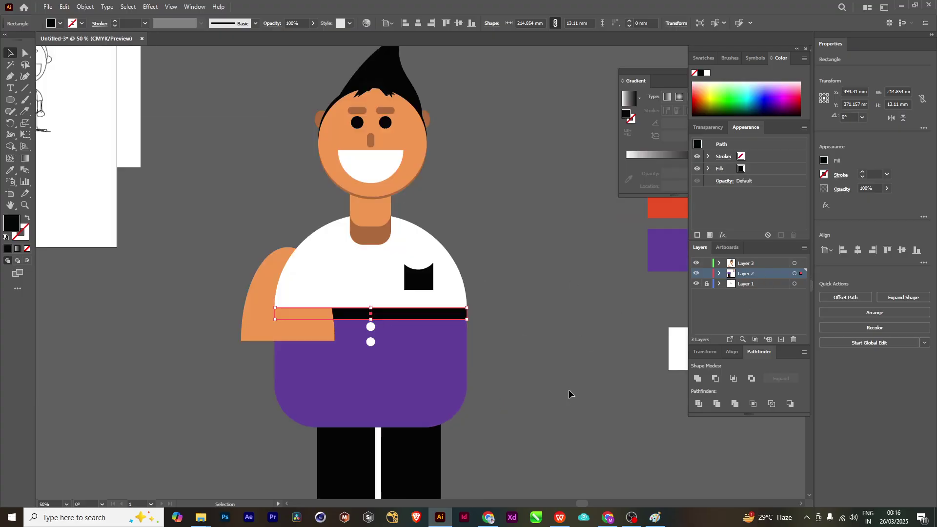
pyautogui.click(718, 274)
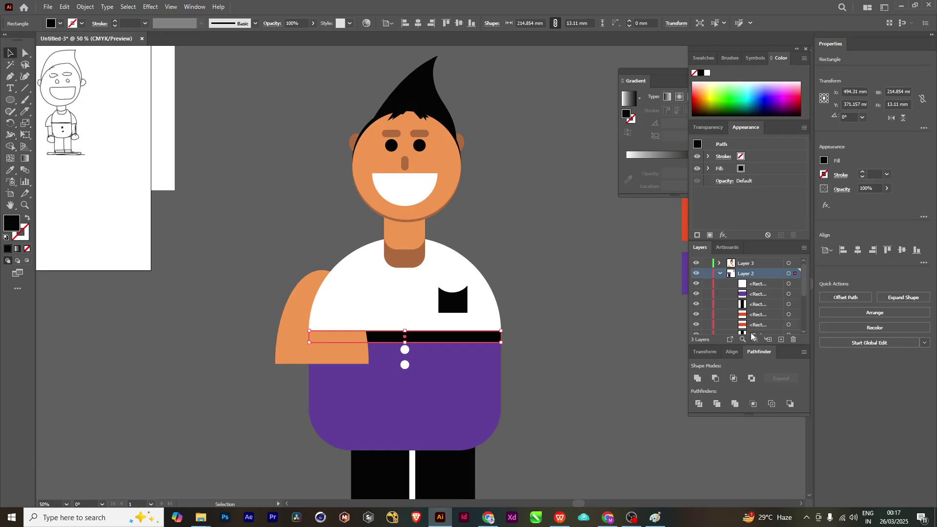
pyautogui.moveTo(803, 291); pyautogui.dragTo(806, 329)
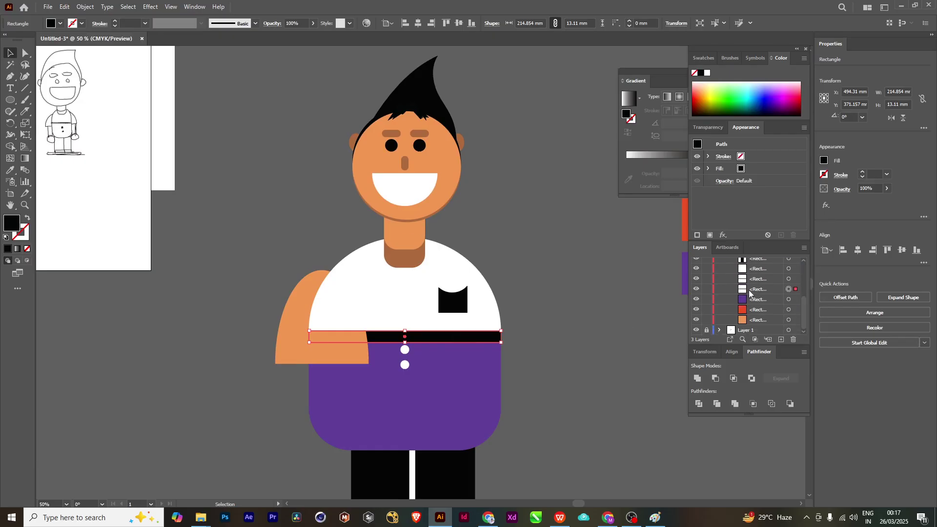
pyautogui.click(715, 281)
pyautogui.click(697, 287)
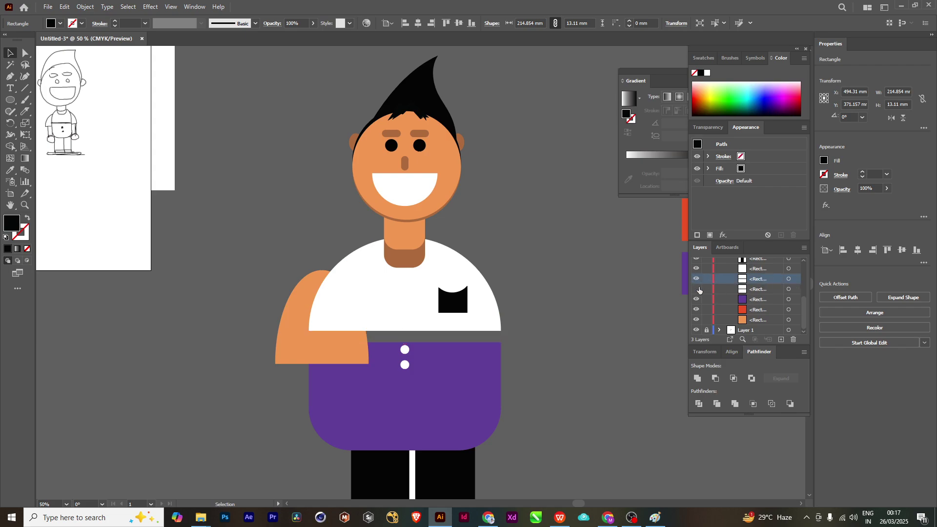
pyautogui.click(697, 288)
pyautogui.moveTo(767, 291); pyautogui.dragTo(753, 247)
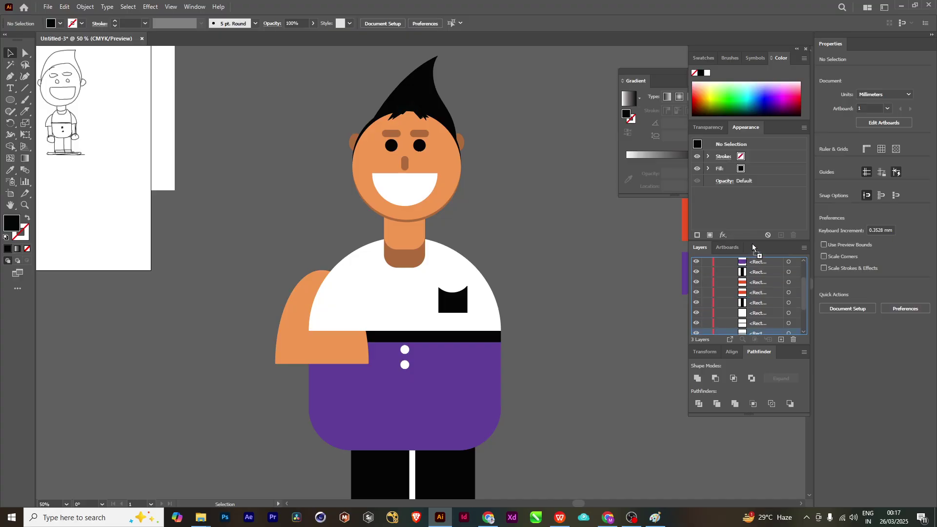
pyautogui.moveTo(754, 281); pyautogui.dragTo(755, 265)
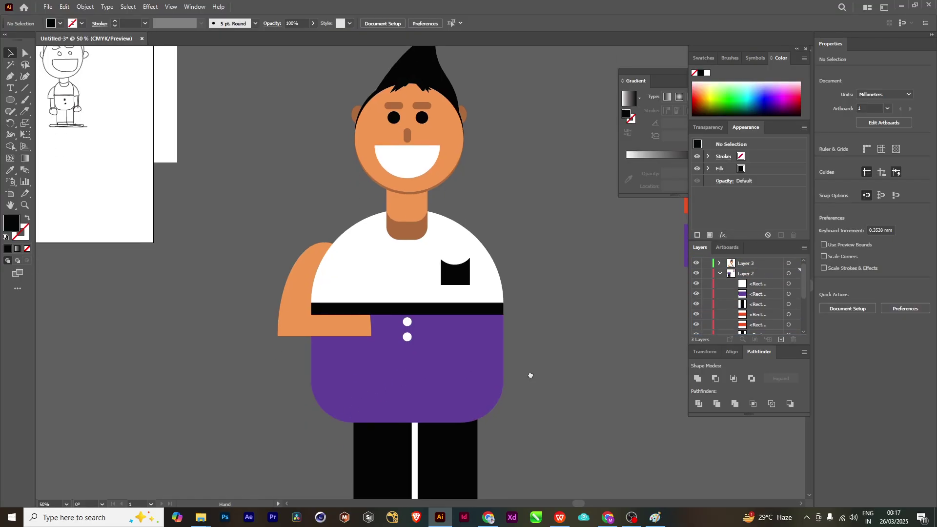
# - Move the purple shirt section's rectangle from Layer 2 into Layer 3, in front of the orange sleeve
pyautogui.scroll(-1, 437, 385)
pyautogui.moveTo(466, 405); pyautogui.dragTo(472, 388)
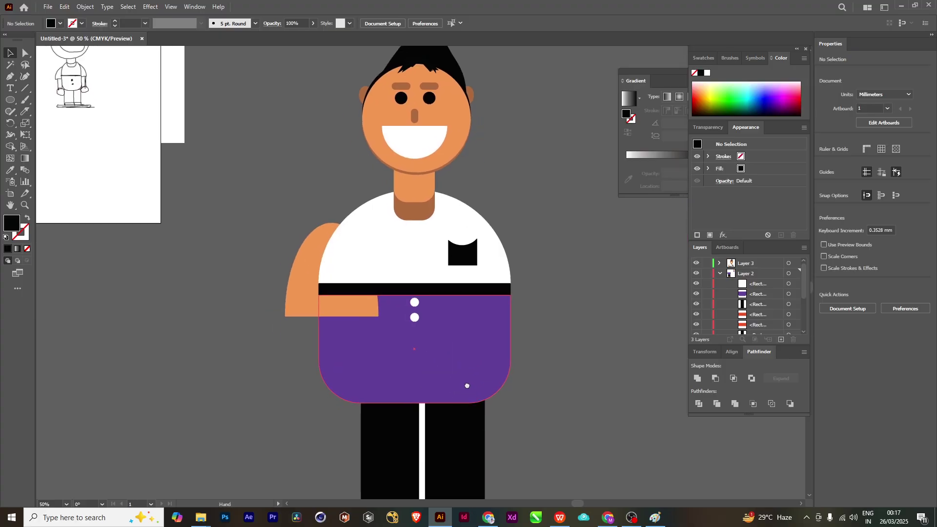
pyautogui.click(434, 380)
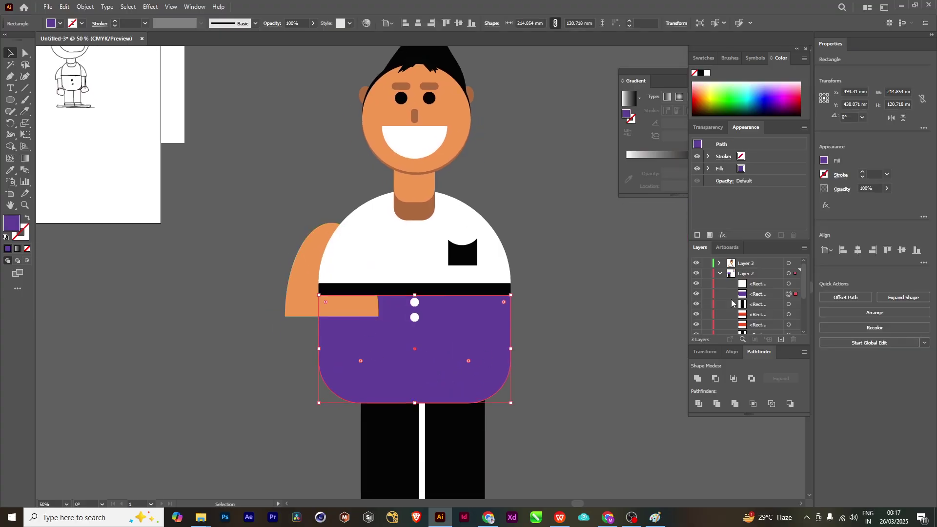
pyautogui.click(696, 294)
pyautogui.click(696, 293)
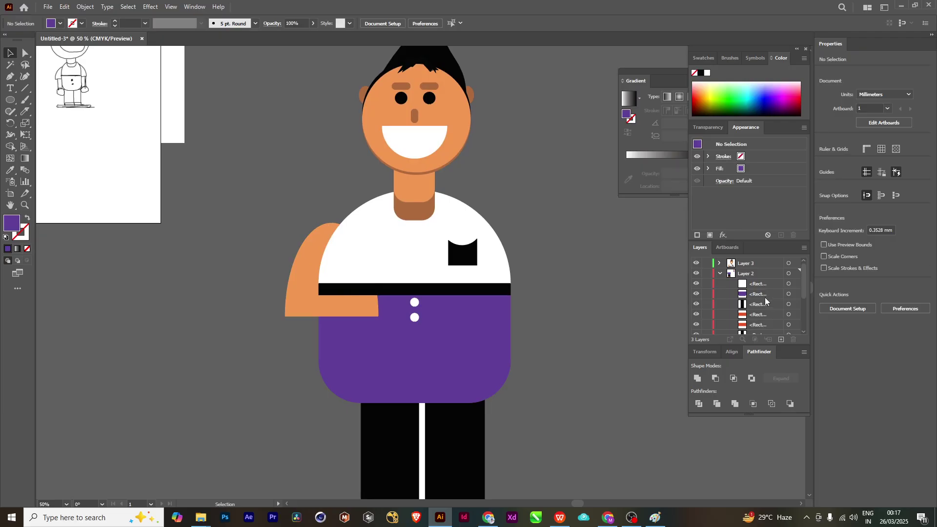
pyautogui.click(758, 296)
pyautogui.moveTo(759, 297); pyautogui.dragTo(756, 263)
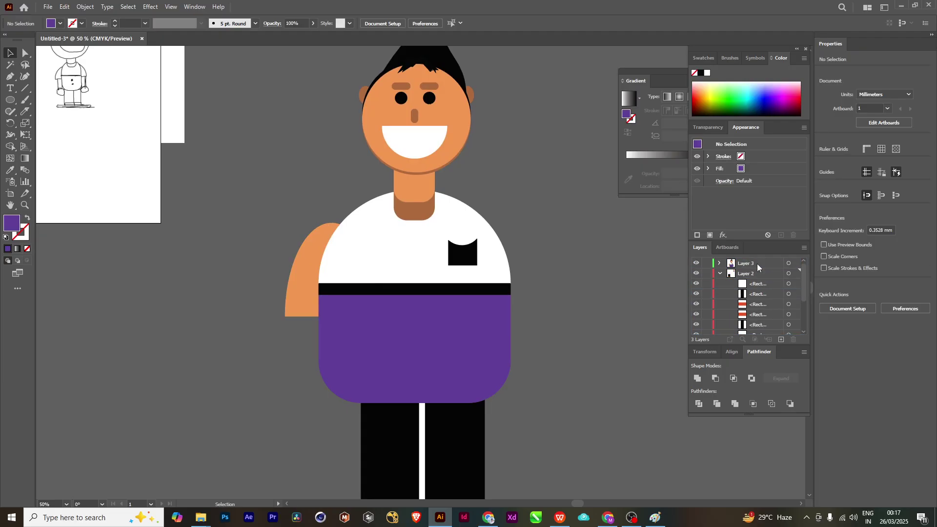
# - Lengthen the orange sleeve downward and tilt it outward to an angle of about 77.3°, making it about 111.6 by 157 mm overall
pyautogui.scroll(2, 342, 312)
pyautogui.hscroll(-1, 342, 312)
pyautogui.click(340, 313)
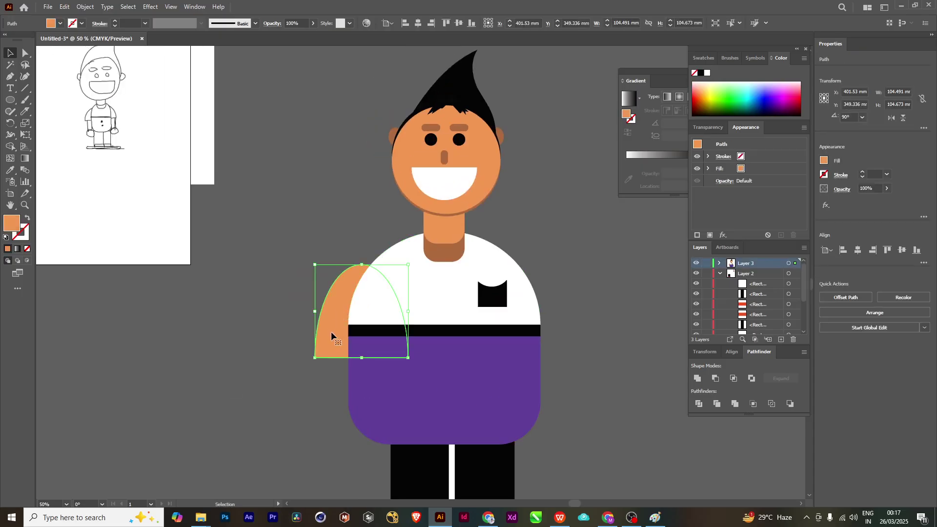
pyautogui.moveTo(362, 358); pyautogui.dragTo(362, 397)
pyautogui.moveTo(347, 361)
pyautogui.mouseDown()
pyautogui.moveTo(353, 352)
pyautogui.moveTo(362, 364)
pyautogui.mouseUp()
pyautogui.moveTo(432, 399); pyautogui.dragTo(436, 407)
pyautogui.moveTo(371, 378); pyautogui.dragTo(322, 372)
pyautogui.hotkey('ctrl', 'z')
pyautogui.hotkey('ctrl', 'shift', 'a')
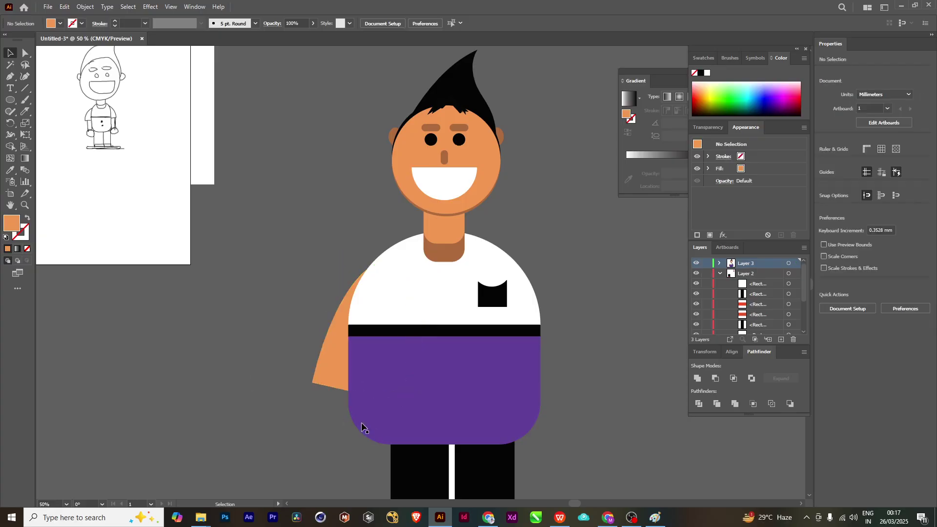
# - Duplicate the orange sleeve onto the character's opposite shoulder and flip the copy horizontally so it mirrors the first one
pyautogui.moveTo(360, 428); pyautogui.dragTo(380, 372)
pyautogui.hotkey('ctrl', '-')
pyautogui.moveTo(410, 345); pyautogui.dragTo(413, 370)
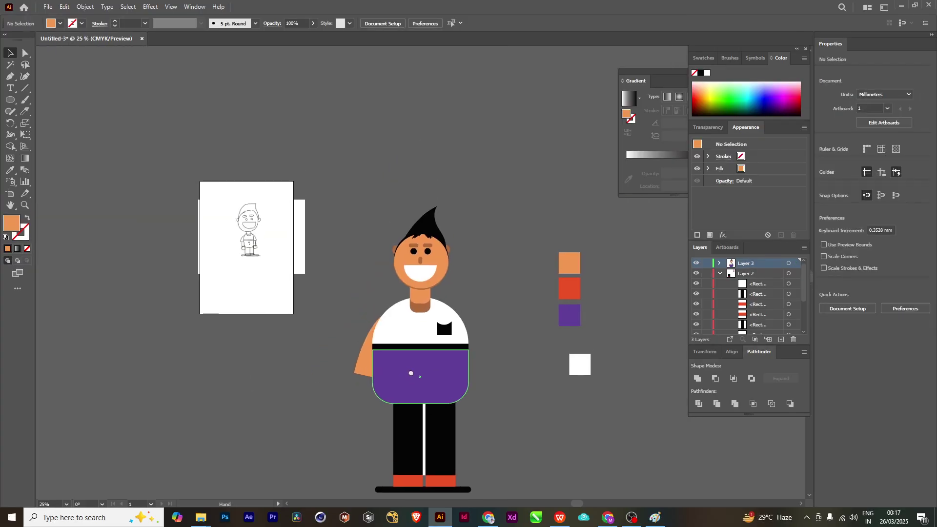
pyautogui.scroll(3, 390, 372)
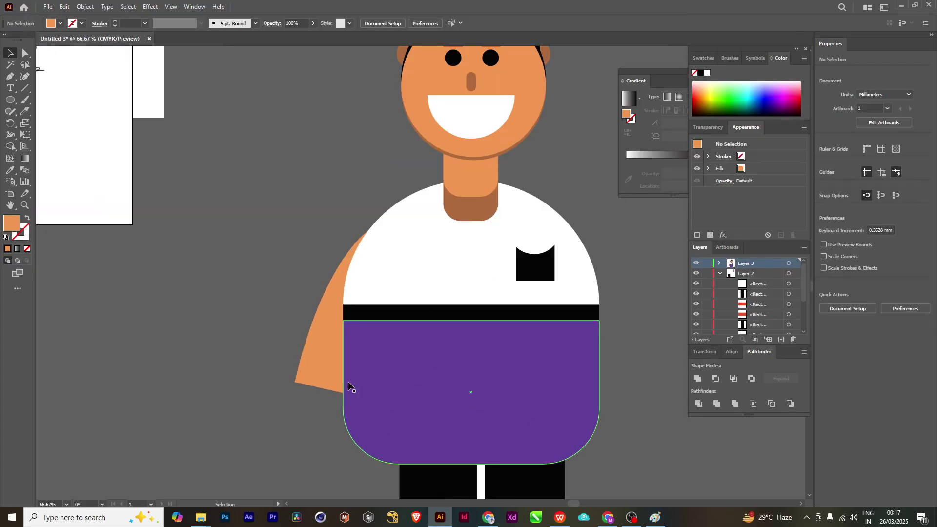
pyautogui.click(318, 373)
pyautogui.moveTo(331, 364); pyautogui.dragTo(293, 383)
pyautogui.keyDown('shift'); pyautogui.click(289, 389); pyautogui.keyUp('shift')
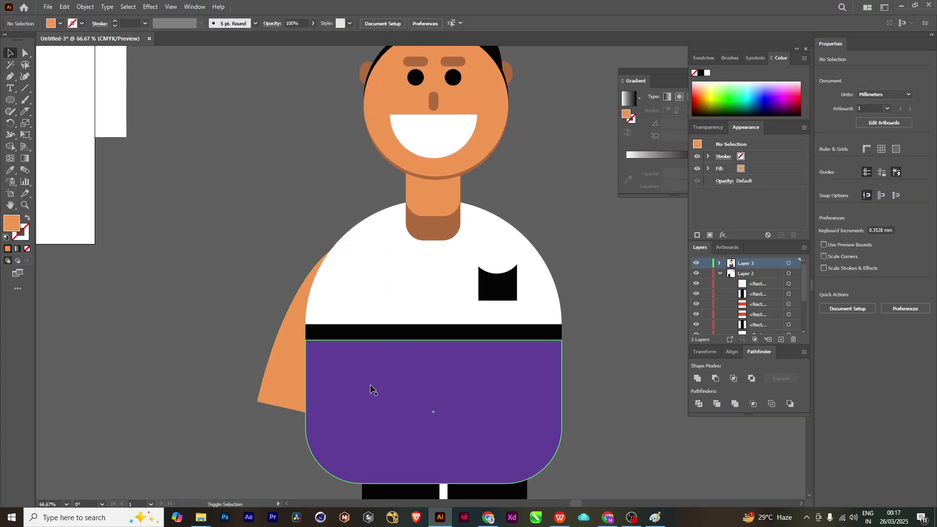
pyautogui.moveTo(274, 382); pyautogui.dragTo(514, 391)
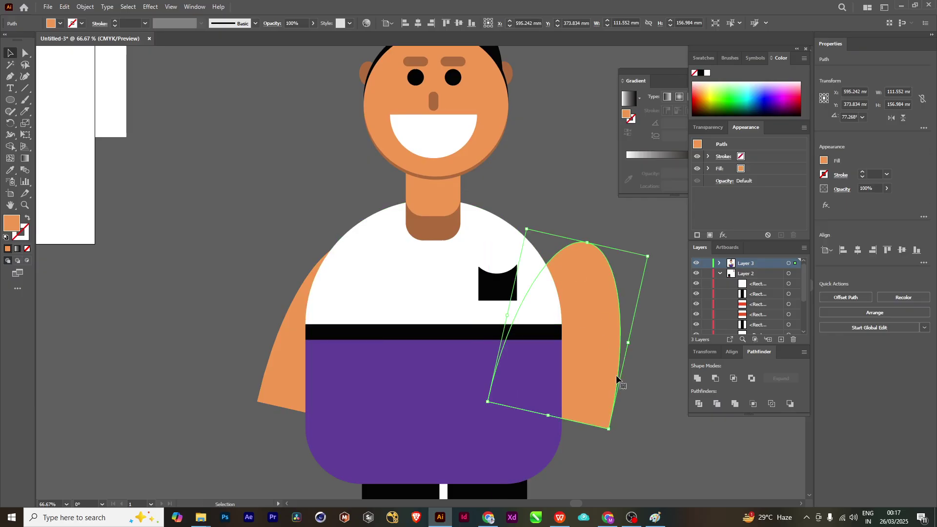
pyautogui.moveTo(632, 365); pyautogui.dragTo(574, 349)
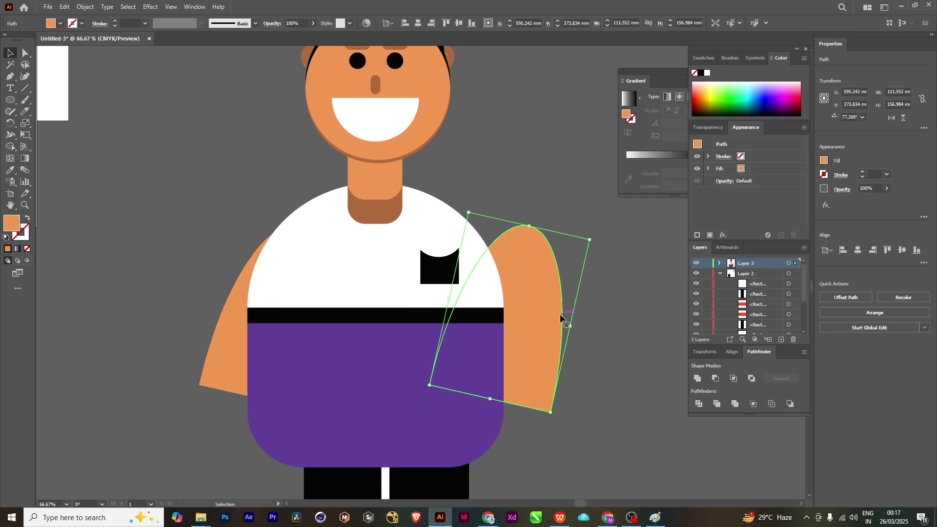
pyautogui.click(893, 119)
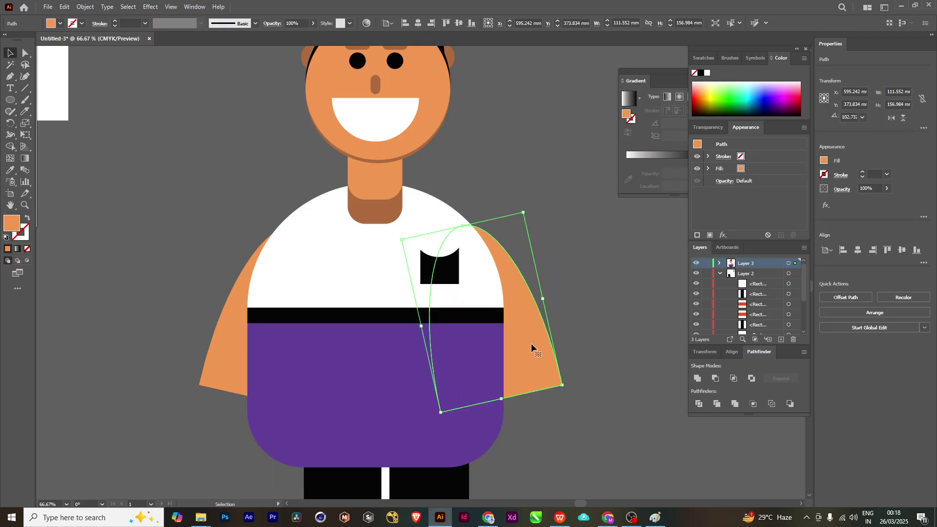
# - Nudge the mirrored sleeve about 9.5 mm inward toward the shirt so both sleeves stick out evenly
pyautogui.press('Left')
pyautogui.press('Left')
pyautogui.press('Left')
pyautogui.press('Left')
pyautogui.press('Left')
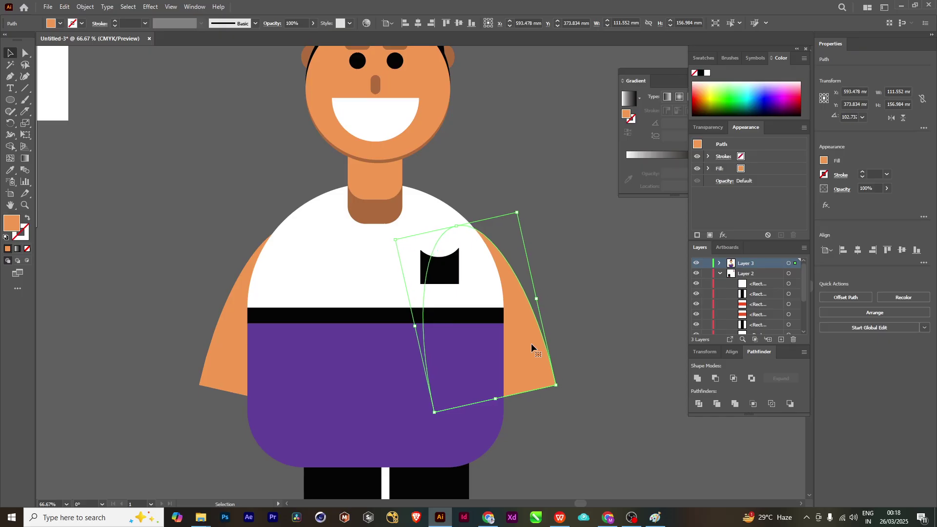
pyautogui.press('Left')
pyautogui.press('Left')
pyautogui.press('Left')
pyautogui.press('Left')
pyautogui.press('Left')
pyautogui.press('Left')
pyautogui.press('Left')
pyautogui.press('Left')
pyautogui.press('Left')
pyautogui.press('Left')
pyautogui.press('Left')
pyautogui.press('Left')
pyautogui.press('Left')
pyautogui.press('Left')
pyautogui.press('Left')
pyautogui.press('Left')
pyautogui.press('Left')
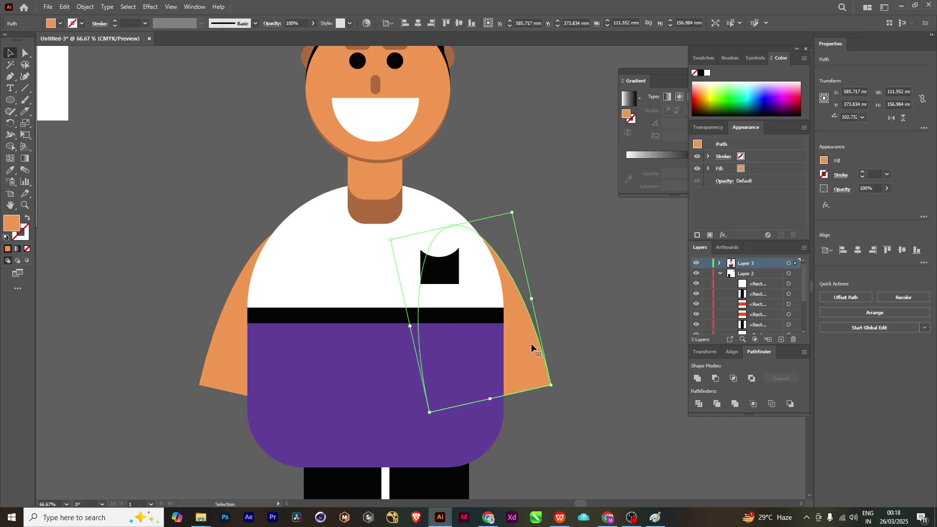
pyautogui.click(579, 276)
# - Examine the arms and hands in the reference sketch and compare them with the character's torso
pyautogui.scroll(-1, 567, 326)
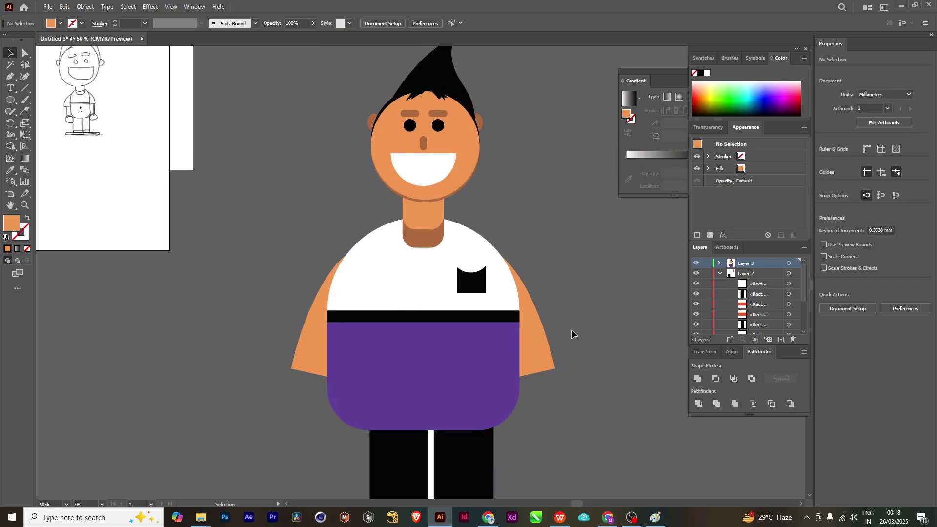
pyautogui.scroll(-1, 572, 334)
pyautogui.scroll(2, 337, 175)
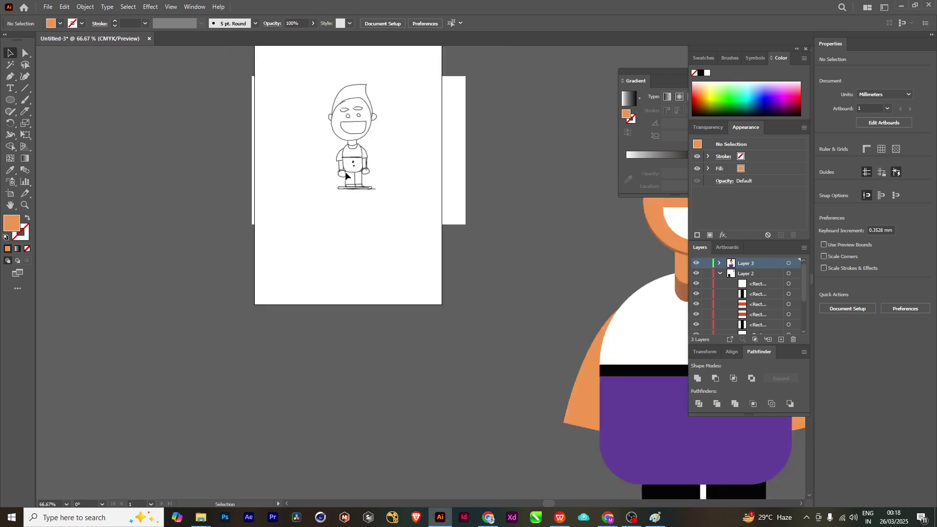
pyautogui.scroll(1, 345, 175)
pyautogui.scroll(2, 371, 192)
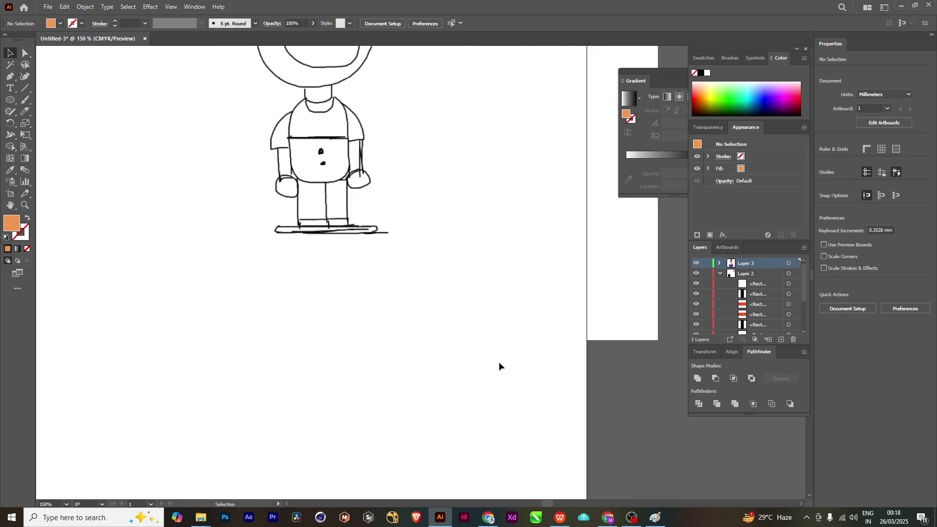
pyautogui.scroll(-3, 620, 362)
pyautogui.scroll(3, 581, 374)
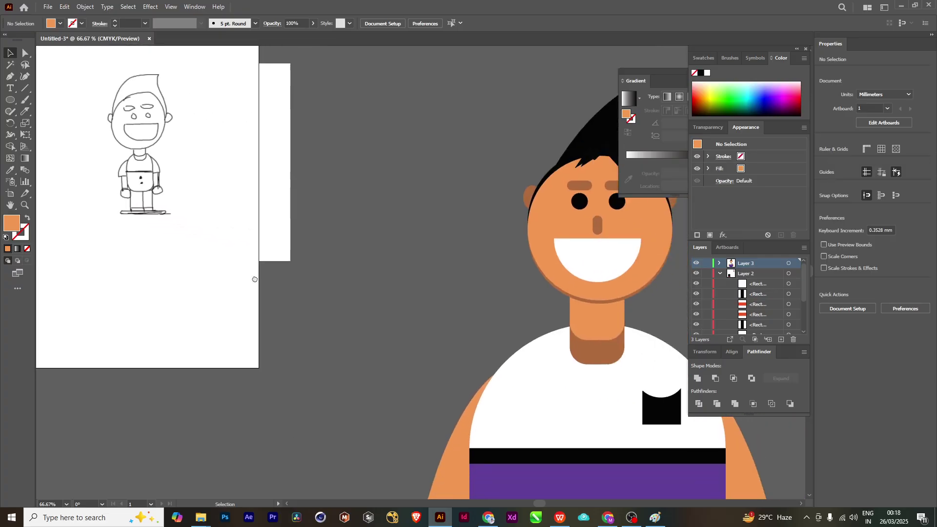
pyautogui.scroll(-3, 459, 308)
pyautogui.hscroll(-1, 429, 326)
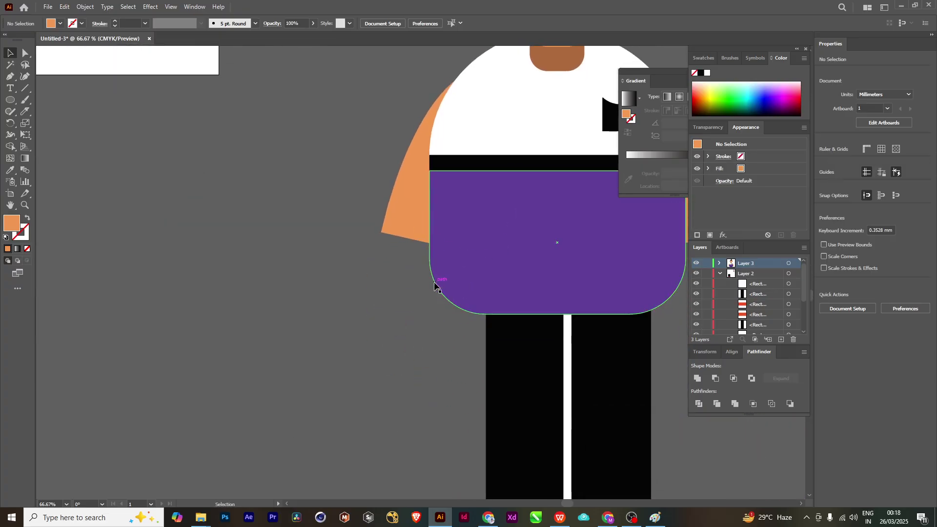
pyautogui.scroll(1, 393, 303)
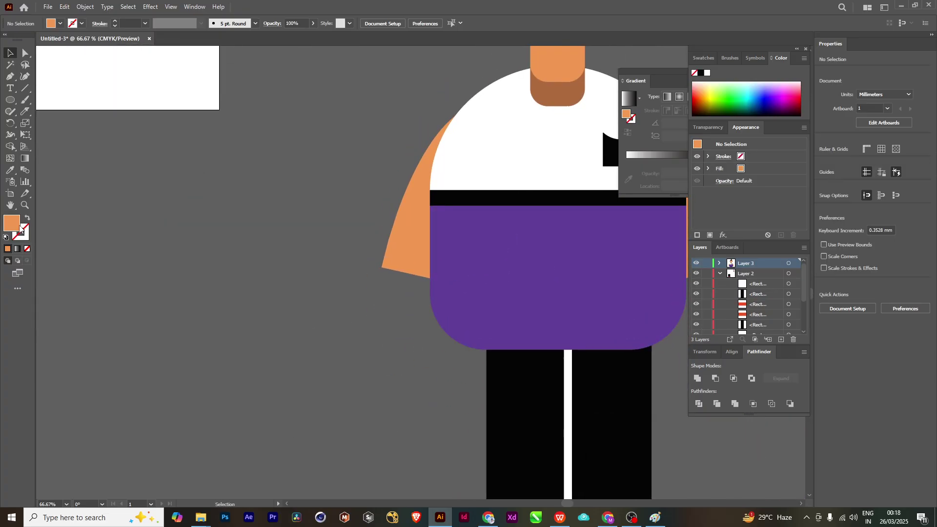
# - Draw a circle about 36 mm in diameter with the Ellipse tool in the empty space beside the character's legs
pyautogui.click(13, 102)
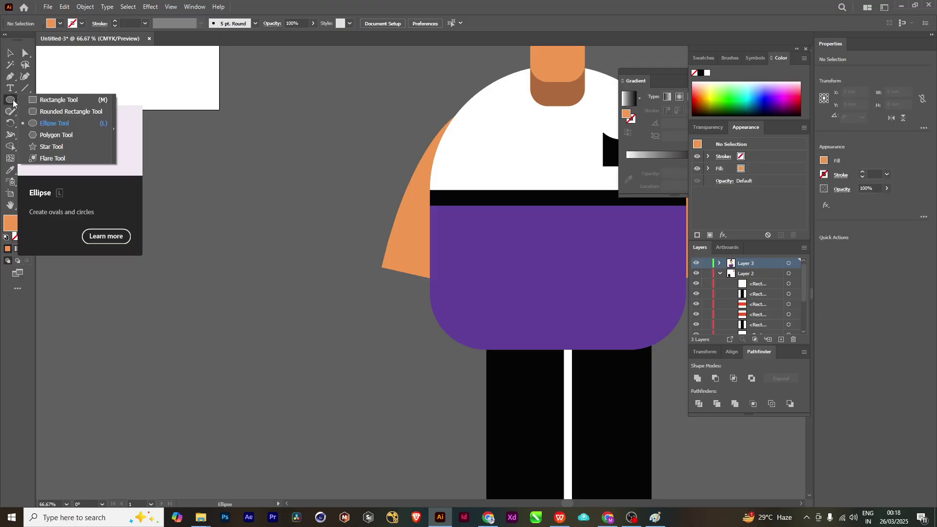
pyautogui.click(49, 122)
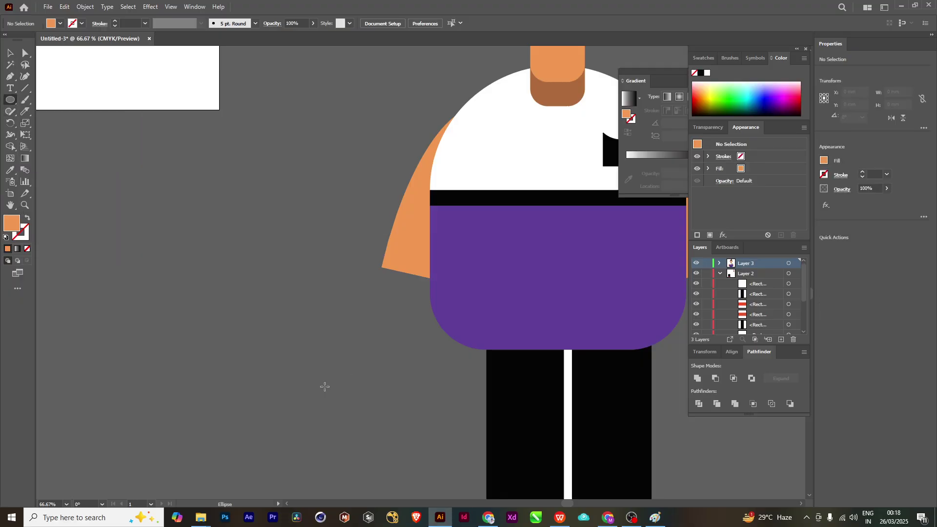
pyautogui.moveTo(324, 386); pyautogui.dragTo(314, 364)
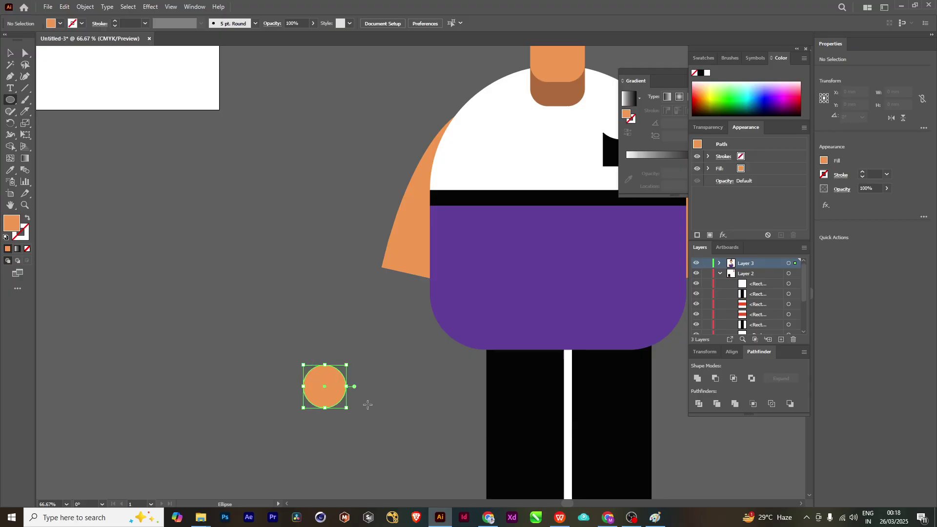
pyautogui.moveTo(366, 399); pyautogui.dragTo(337, 356)
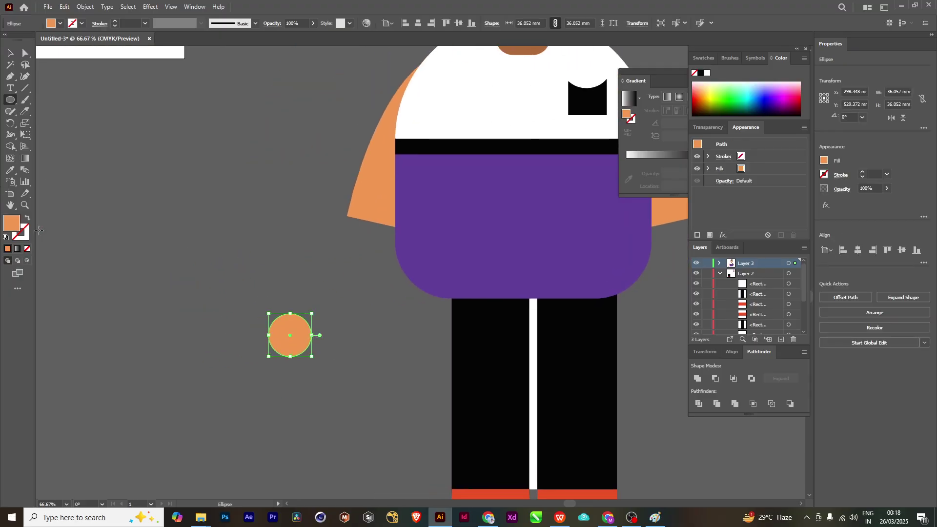
# - Change the circle's fill to a darker burnt orange using the Color Picker
pyautogui.doubleClick(13, 230)
pyautogui.click(584, 286)
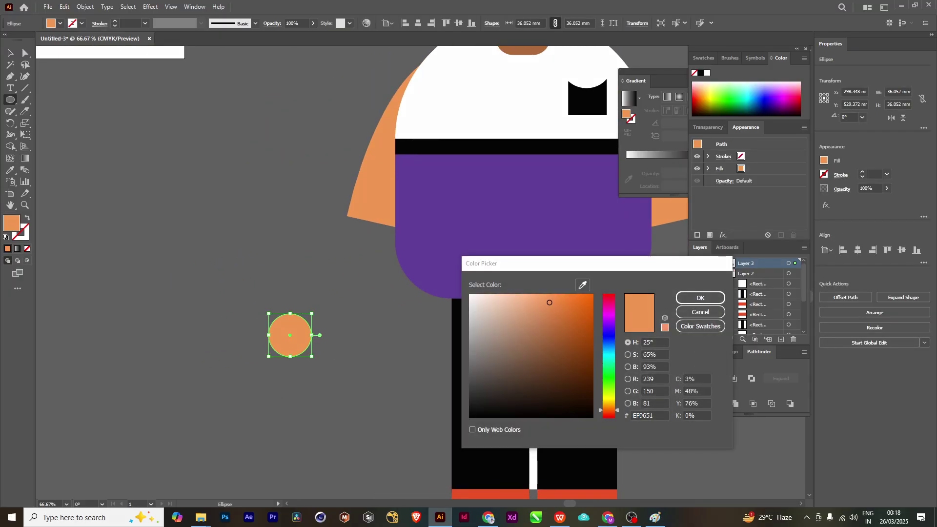
pyautogui.click(701, 301)
pyautogui.press('v')
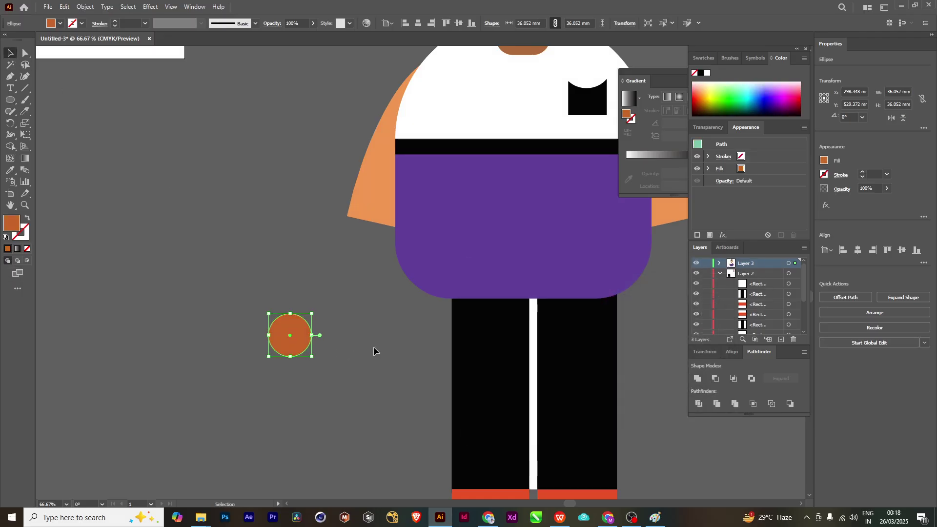
# - Position the burnt-orange circle below the first sleeve, touching the purple shirt section's rounded lower corner
pyautogui.moveTo(376, 349); pyautogui.dragTo(259, 282)
pyautogui.moveTo(169, 274); pyautogui.dragTo(272, 224)
pyautogui.moveTo(277, 267); pyautogui.dragTo(277, 349)
pyautogui.click(174, 308)
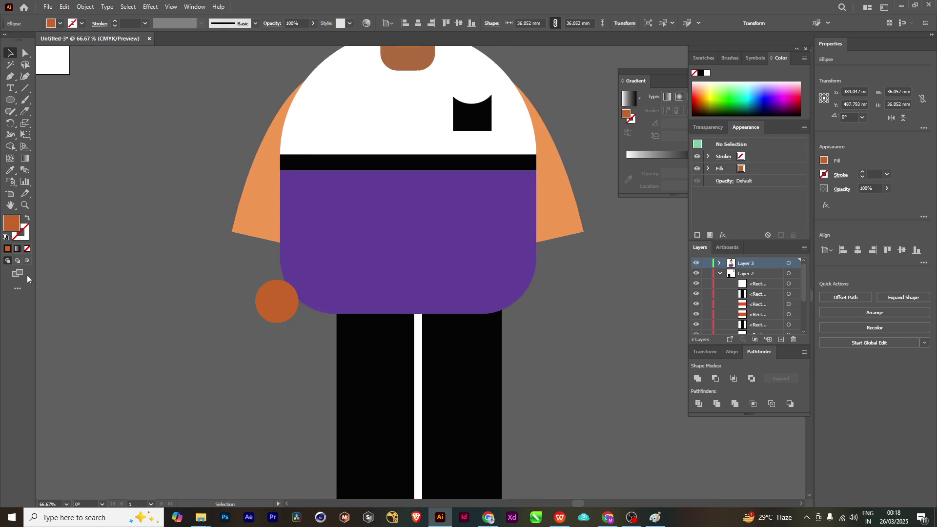
# - Draw a rounded rectangle about 29 mm by 81 mm beside the hand circle and fill it with a lighter orange
pyautogui.click(10, 100)
pyautogui.click(40, 111)
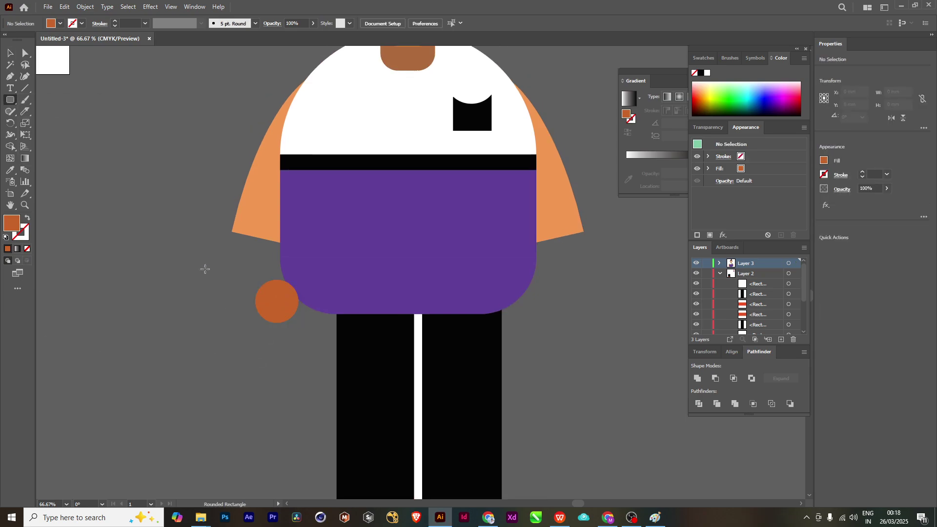
pyautogui.moveTo(192, 256); pyautogui.dragTo(227, 352)
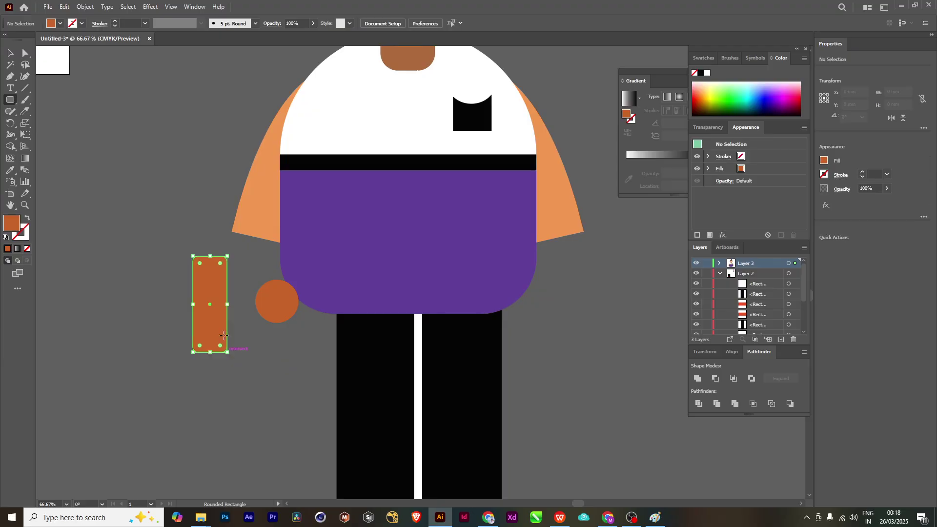
pyautogui.doubleClick(18, 226)
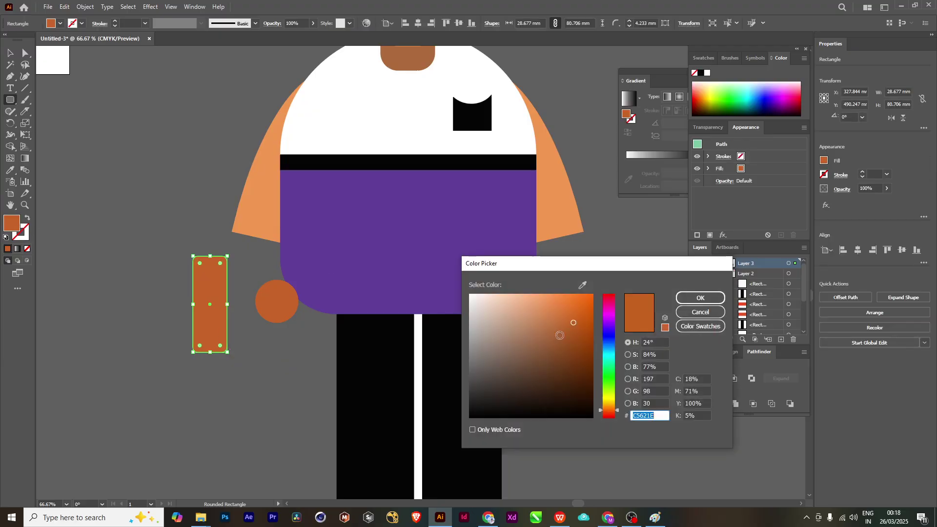
pyautogui.click(549, 313)
pyautogui.click(690, 302)
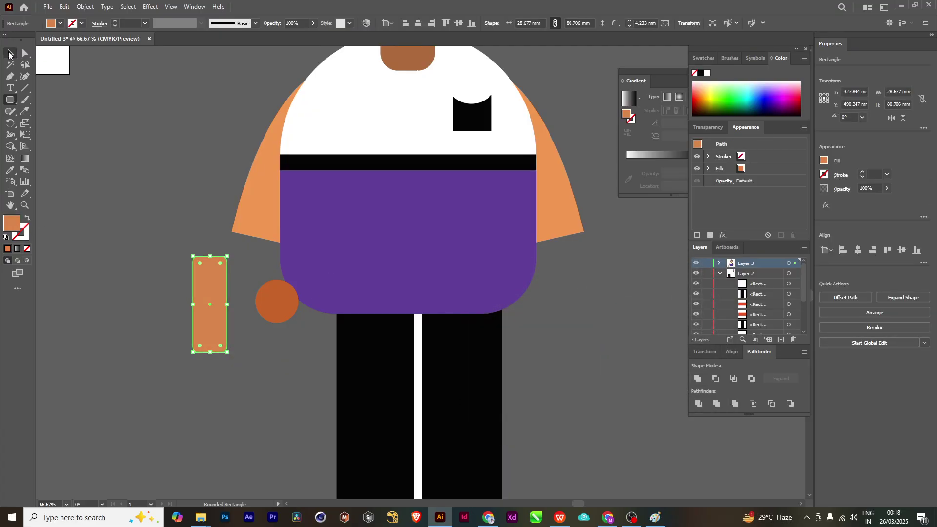
# - Place the rounded rectangle under the first sleeve as a forearm and shorten it to about 75 mm
pyautogui.click(9, 53)
pyautogui.click(166, 198)
pyautogui.moveTo(218, 296); pyautogui.dragTo(270, 267)
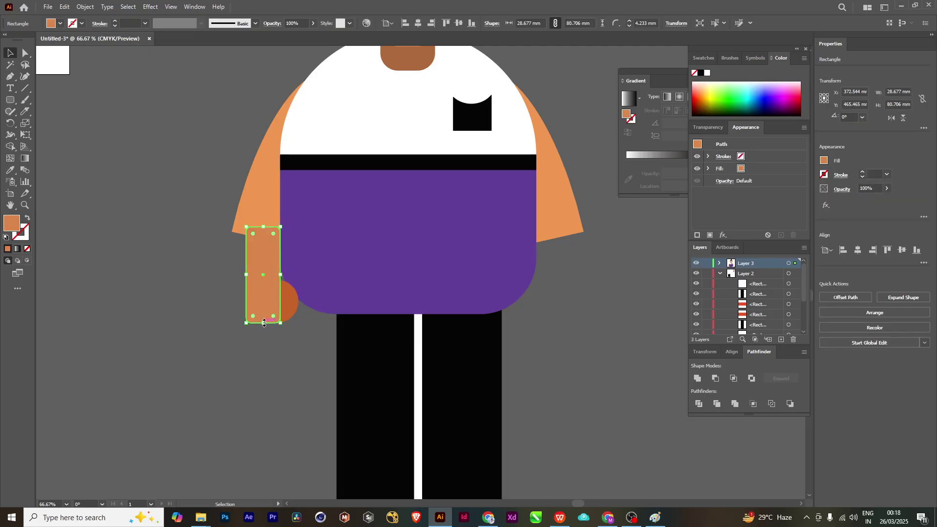
pyautogui.moveTo(264, 323)
pyautogui.mouseDown()
pyautogui.moveTo(265, 294)
pyautogui.moveTo(265, 315)
pyautogui.moveTo(280, 332)
pyautogui.mouseUp()
pyautogui.hotkey('ctrl', '+')
pyautogui.hotkey('ctrl', 'shift', 'a')
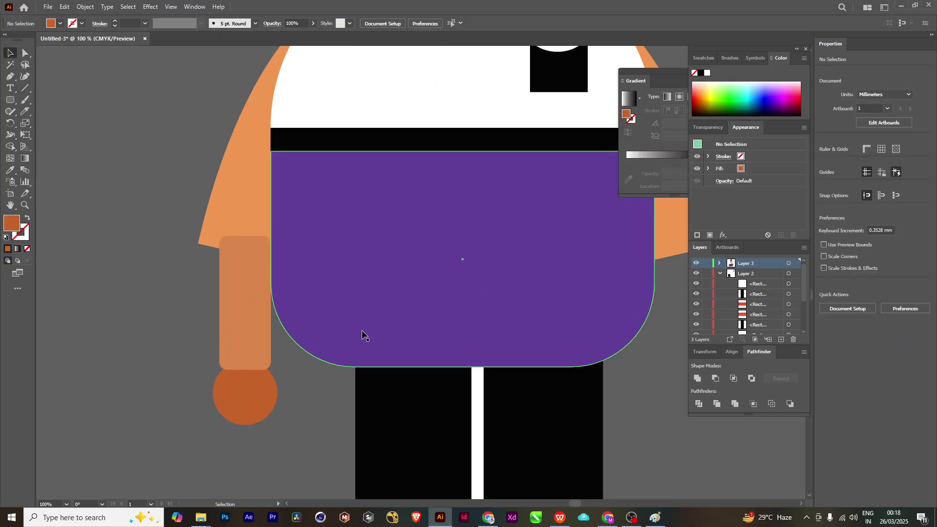
# - Shorten the first sleeve to about 127 mm high and raise the forearm to meet the sleeve's lower edge
pyautogui.hotkey('ctrl', '-')
pyautogui.hotkey('ctrl', '-')
pyautogui.moveTo(279, 383); pyautogui.dragTo(290, 367)
pyautogui.click(263, 337)
pyautogui.scroll(1, 255, 289)
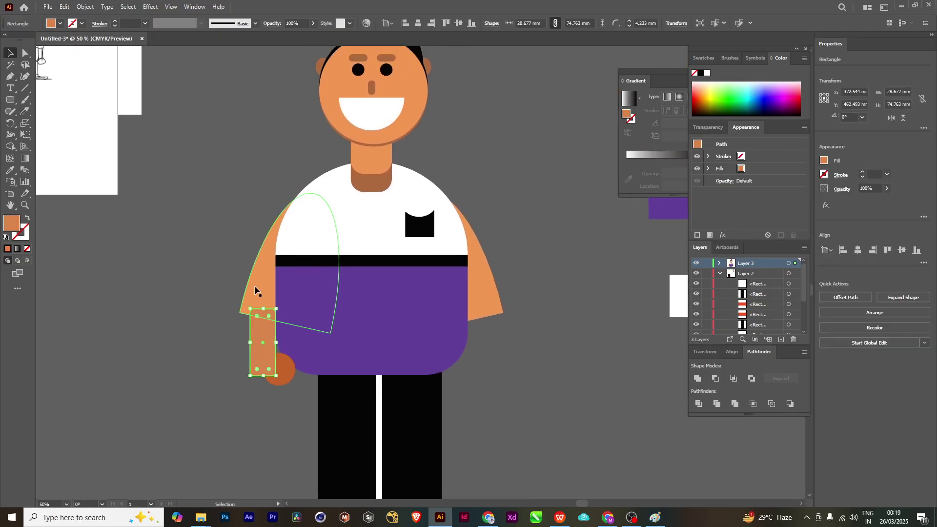
pyautogui.click(254, 289)
pyautogui.moveTo(284, 324); pyautogui.dragTo(292, 296)
pyautogui.click(161, 292)
pyautogui.moveTo(260, 338); pyautogui.dragTo(264, 320)
pyautogui.click(204, 325)
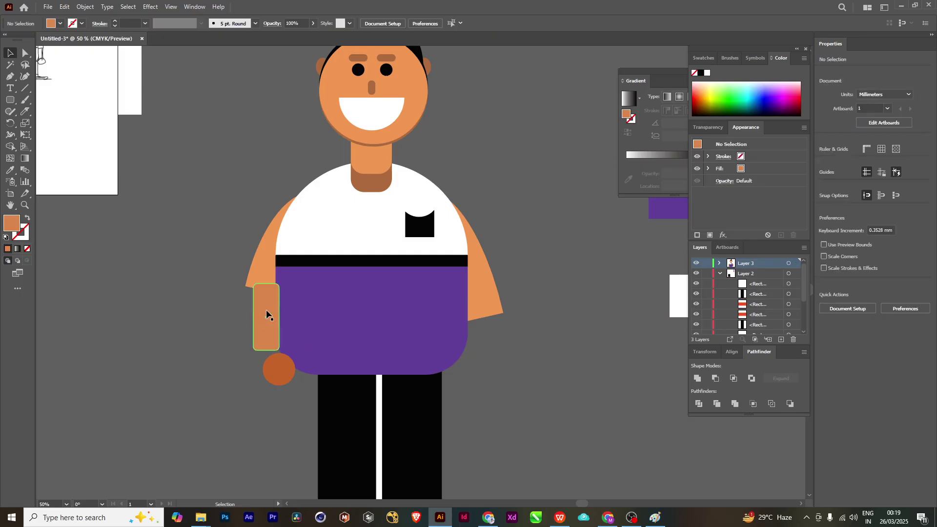
# - Position the burnt-orange hand circle over the lower end of the forearm
pyautogui.click(266, 315)
pyautogui.scroll(1, 266, 315)
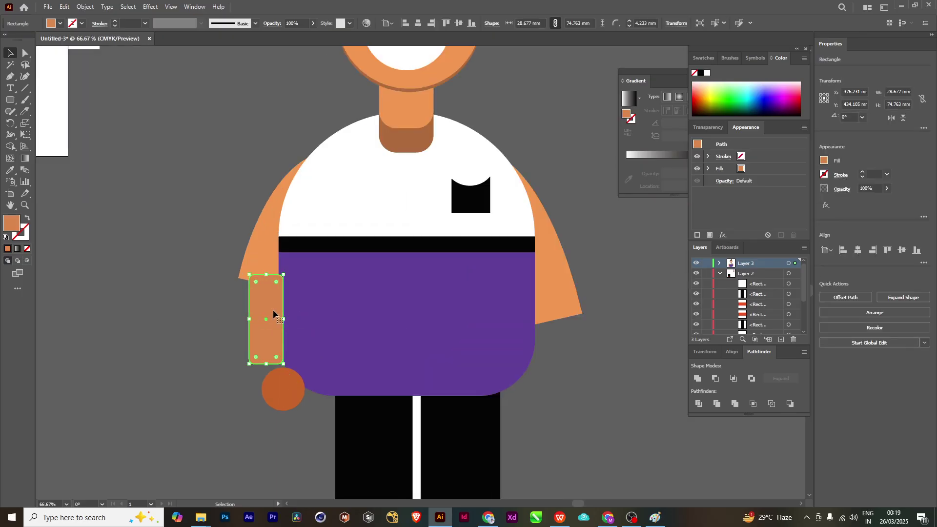
pyautogui.press('a')
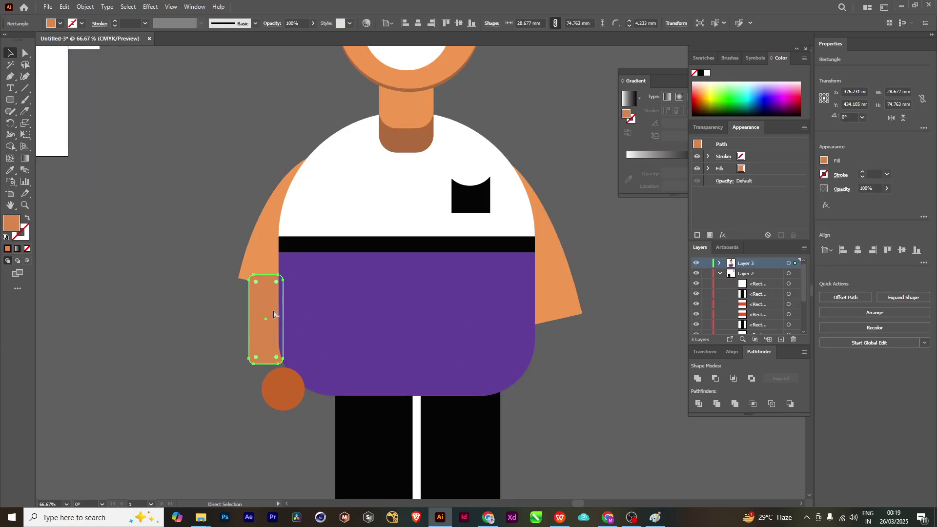
pyautogui.press('v')
pyautogui.click(142, 460)
pyautogui.moveTo(289, 389); pyautogui.dragTo(275, 369)
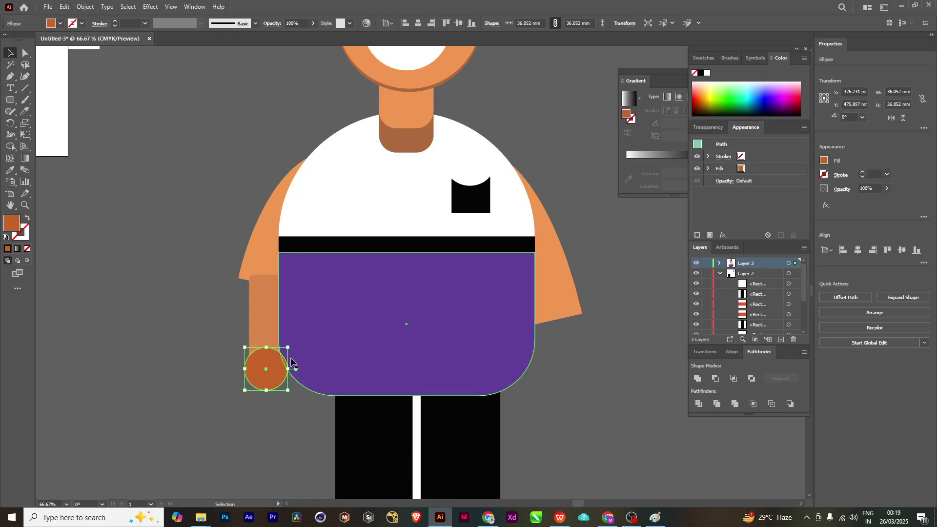
pyautogui.press('ctrl')
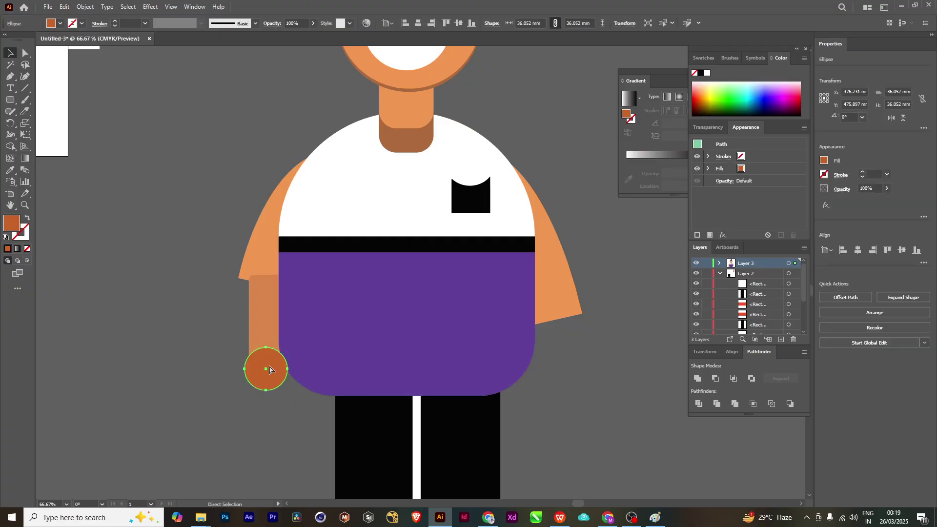
pyautogui.click(151, 423)
pyautogui.moveTo(273, 377); pyautogui.dragTo(275, 378)
# - Nudge the hand circle and forearm together about 2.5 mm toward the torso
pyautogui.keyDown('shift'); pyautogui.click(270, 318); pyautogui.keyUp('shift')
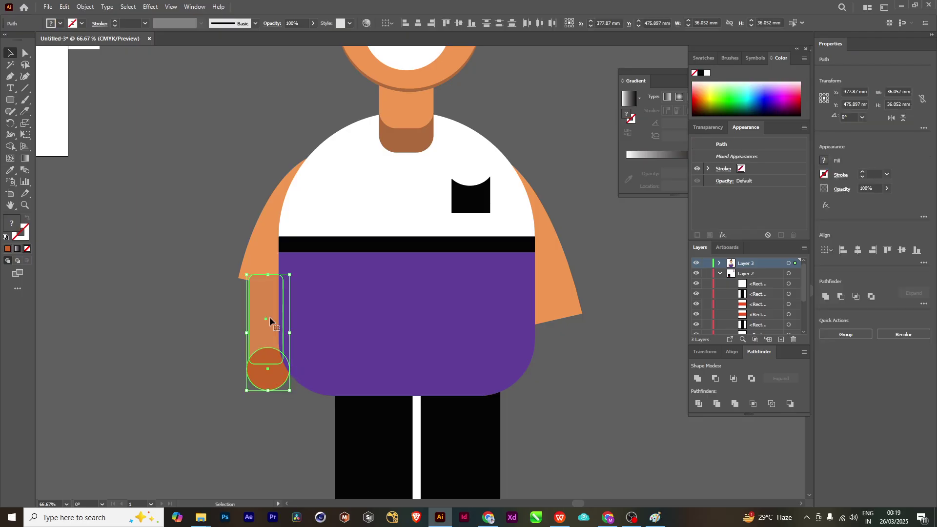
pyautogui.press('Right')
pyautogui.press('Right')
pyautogui.press('Right')
pyautogui.press('Right')
pyautogui.press('Right')
pyautogui.press('Right')
pyautogui.press('Right')
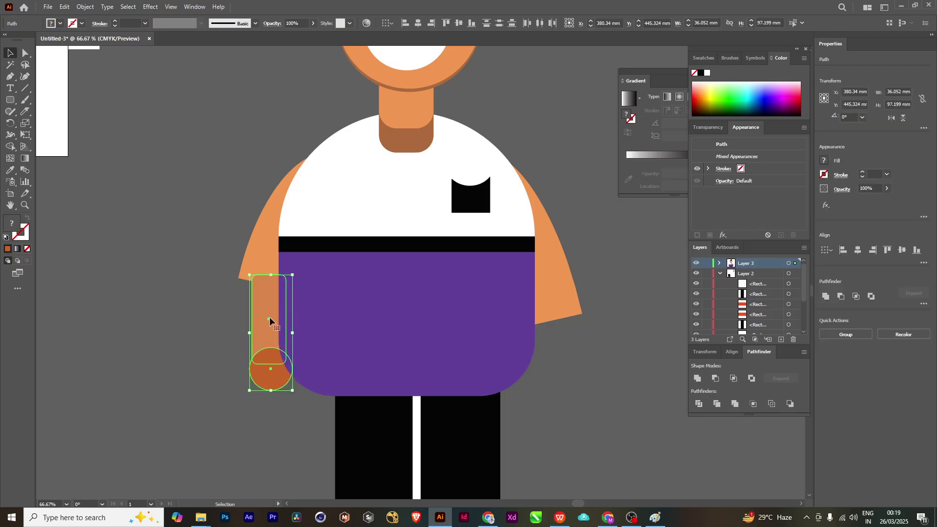
pyautogui.click(189, 294)
# - Nudge the shortened sleeve about 2.5 mm toward the torso
pyautogui.click(270, 251)
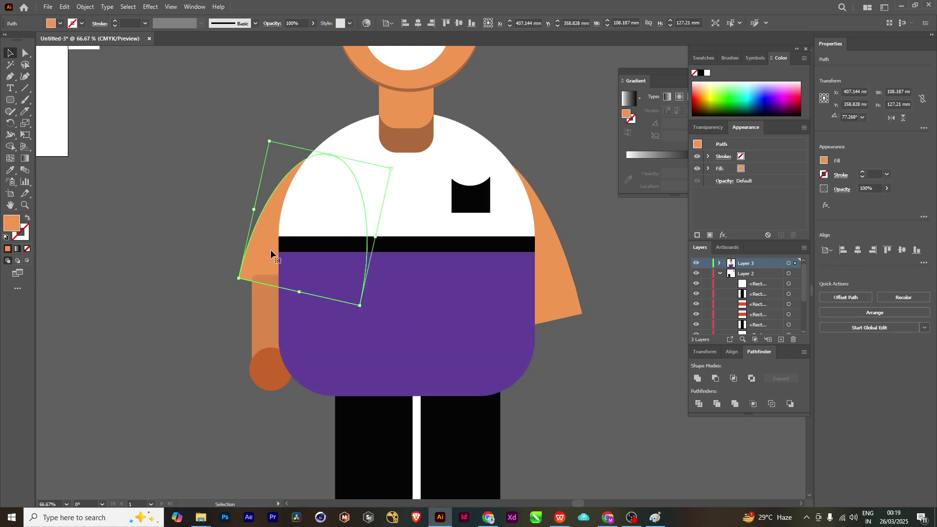
pyautogui.press('Right')
pyautogui.press('Right')
pyautogui.press('Right')
pyautogui.press('Right')
pyautogui.press('Right')
pyautogui.press('Right')
pyautogui.press('Right')
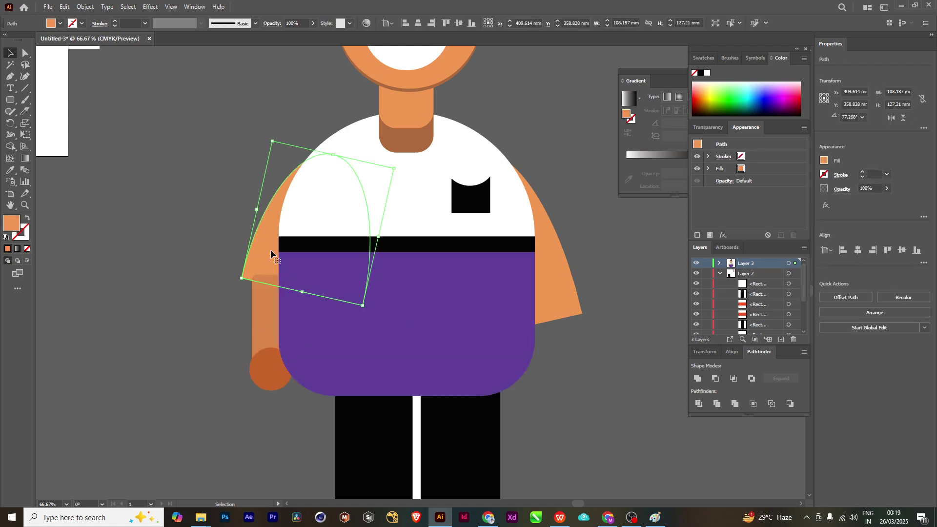
pyautogui.click(570, 422)
# - Delete the longer sleeve on the opposite side of the torso
pyautogui.click(569, 286)
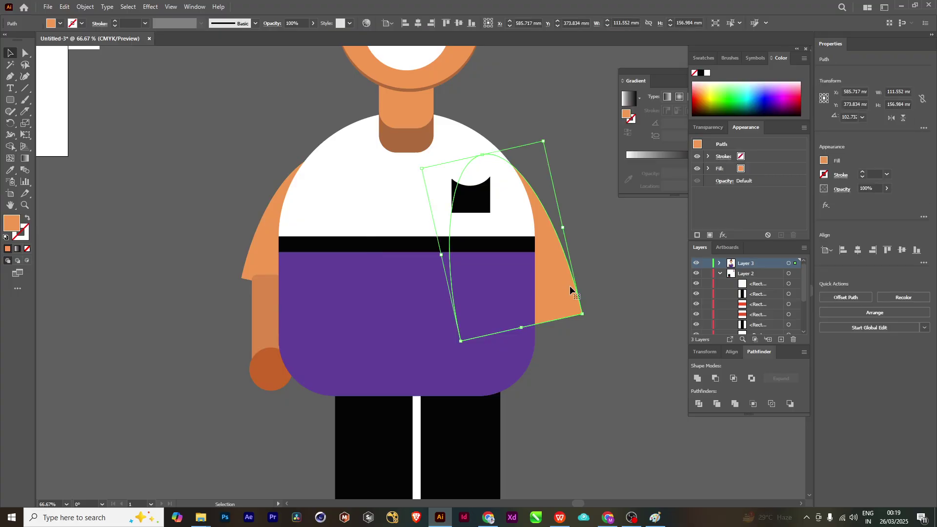
pyautogui.press('Delete')
pyautogui.scroll(-2, 299, 383)
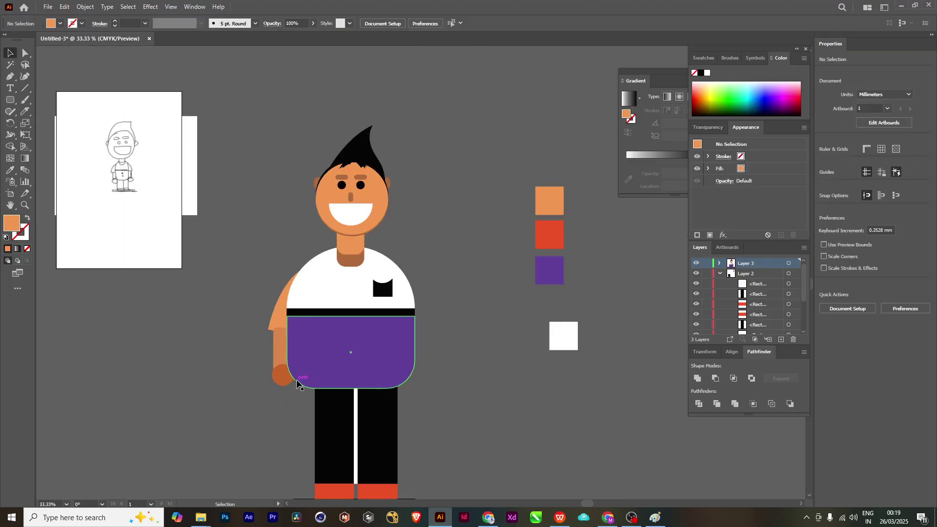
pyautogui.moveTo(424, 344); pyautogui.dragTo(459, 351)
# - Recolor the forearm with the brown of the neck shadow using the Eyedropper
pyautogui.scroll(2, 307, 382)
pyautogui.click(322, 361)
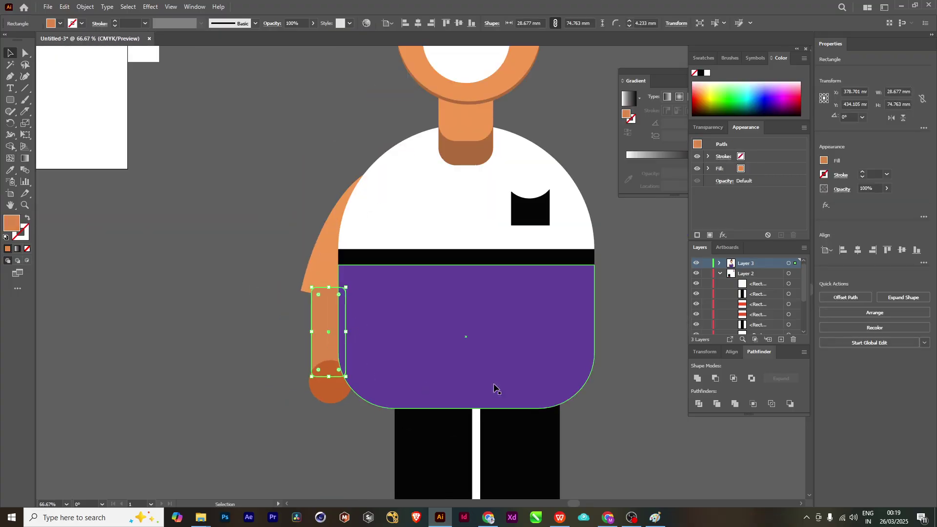
pyautogui.hscroll(3, 575, 375)
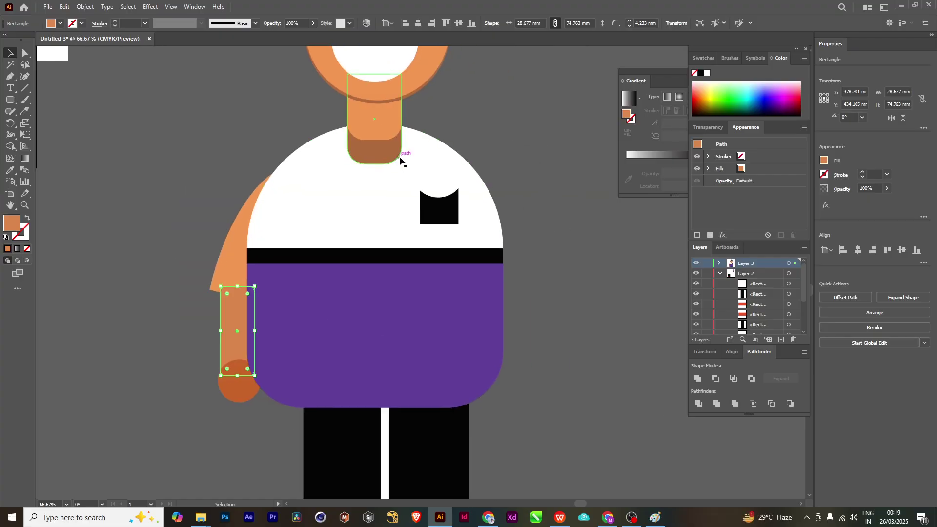
pyautogui.click(10, 171)
pyautogui.click(373, 151)
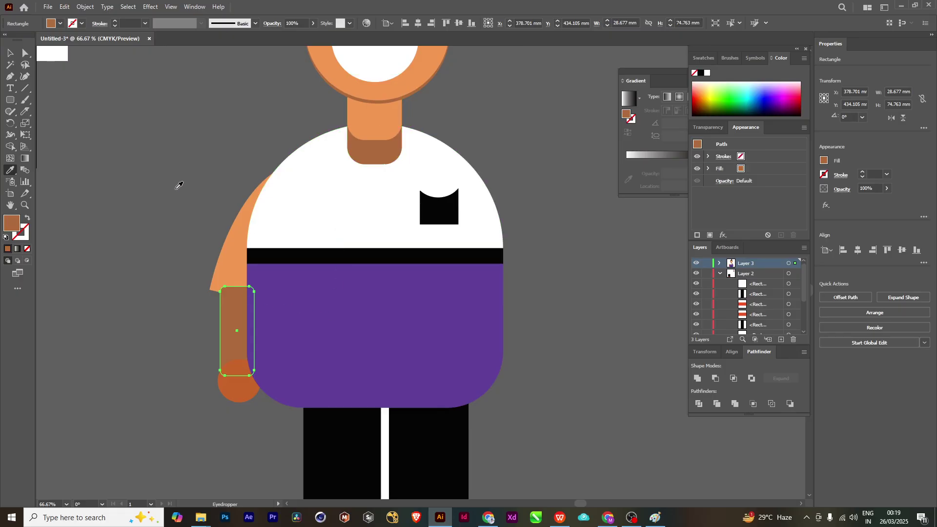
pyautogui.click(10, 53)
pyautogui.click(232, 207)
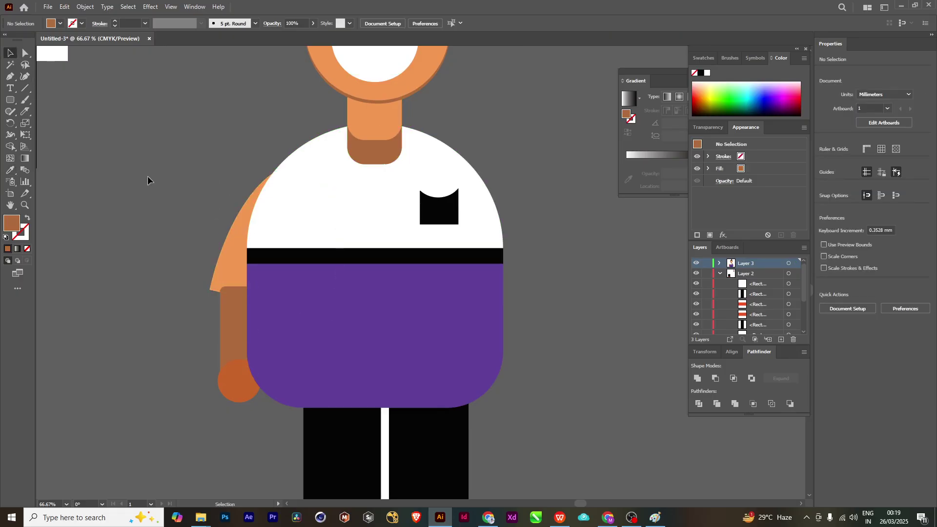
# - Change the hand circle's fill to a light warm gray using the Color Picker
pyautogui.scroll(-1, 271, 275)
pyautogui.scroll(-1, 317, 312)
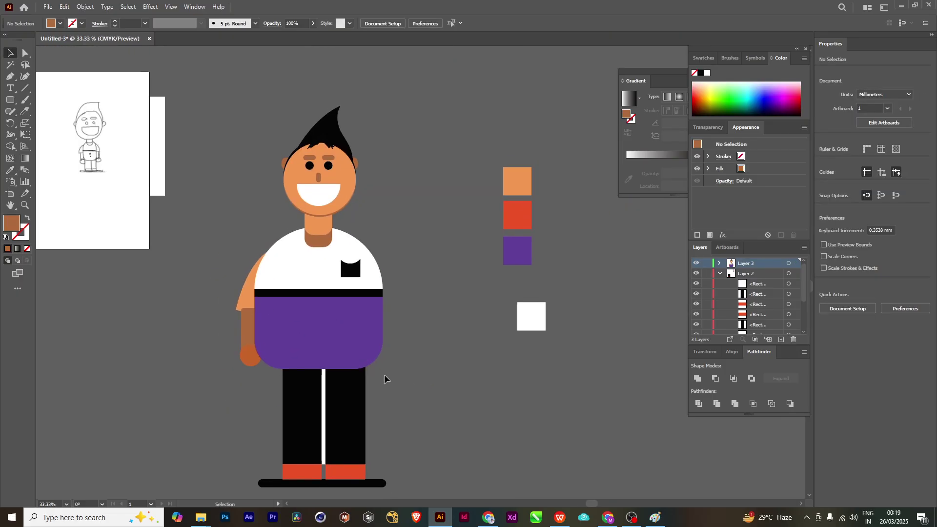
pyautogui.scroll(1, 250, 364)
pyautogui.click(250, 364)
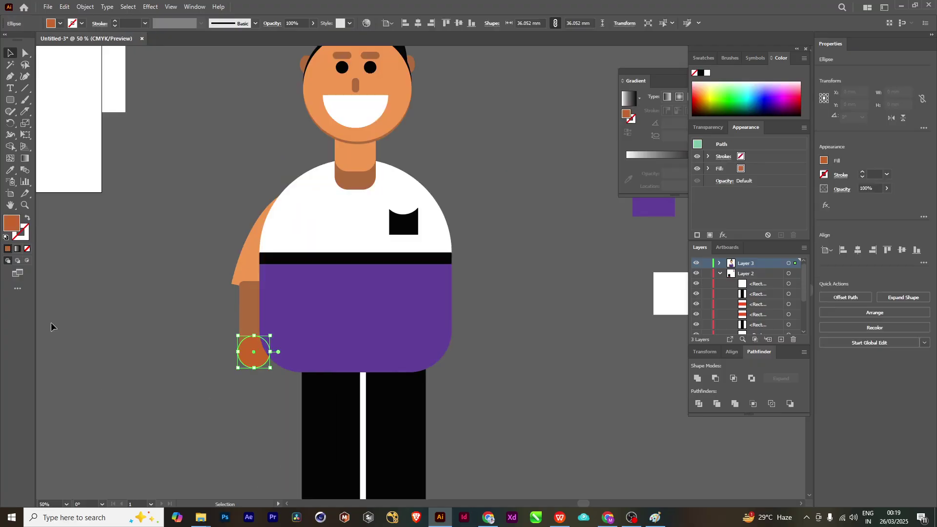
pyautogui.click(11, 170)
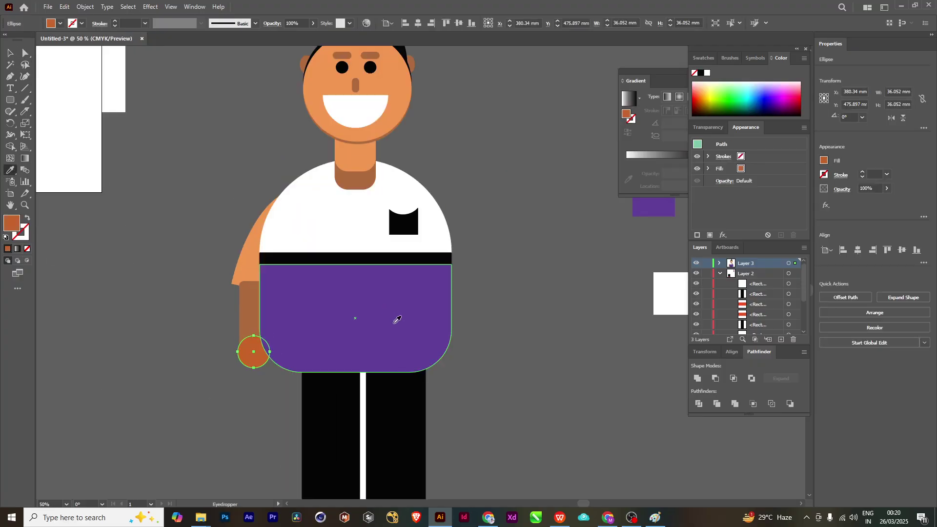
pyautogui.doubleClick(15, 224)
pyautogui.click(473, 294)
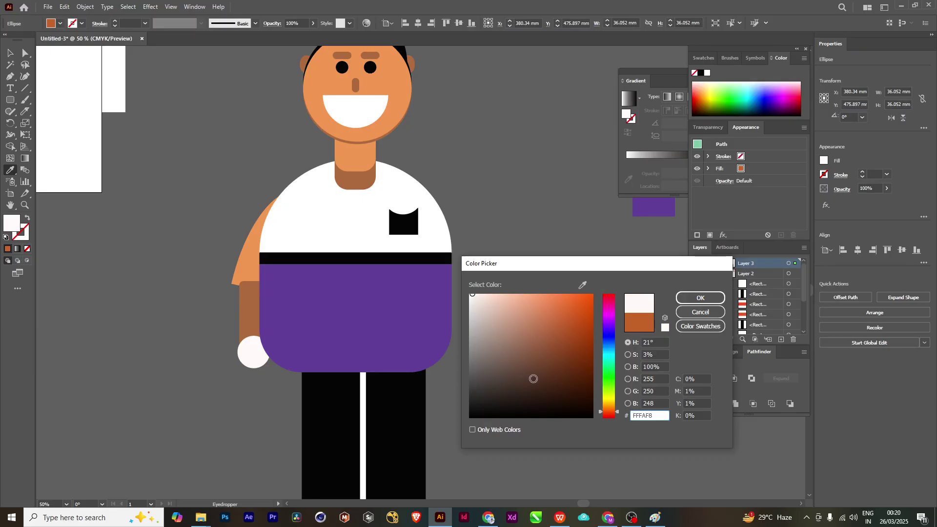
pyautogui.click(480, 329)
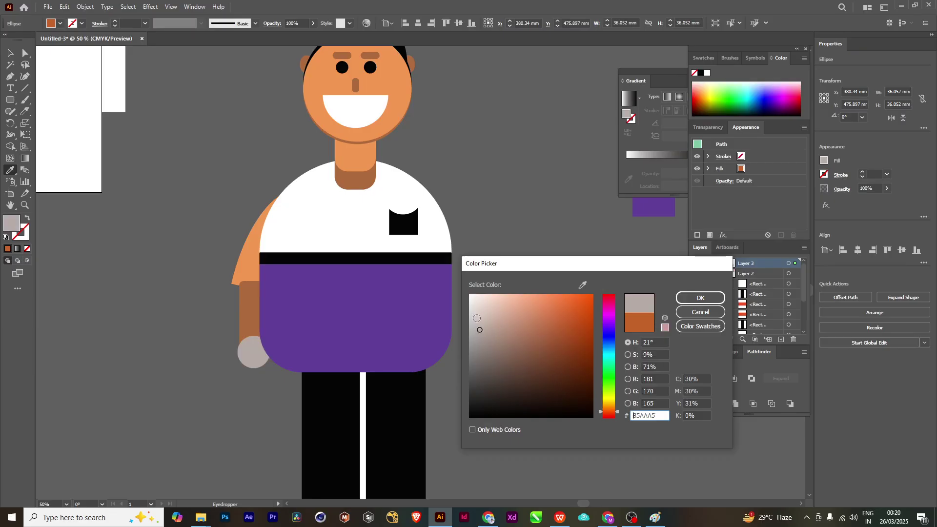
pyautogui.moveTo(477, 318); pyautogui.dragTo(476, 310)
pyautogui.click(700, 297)
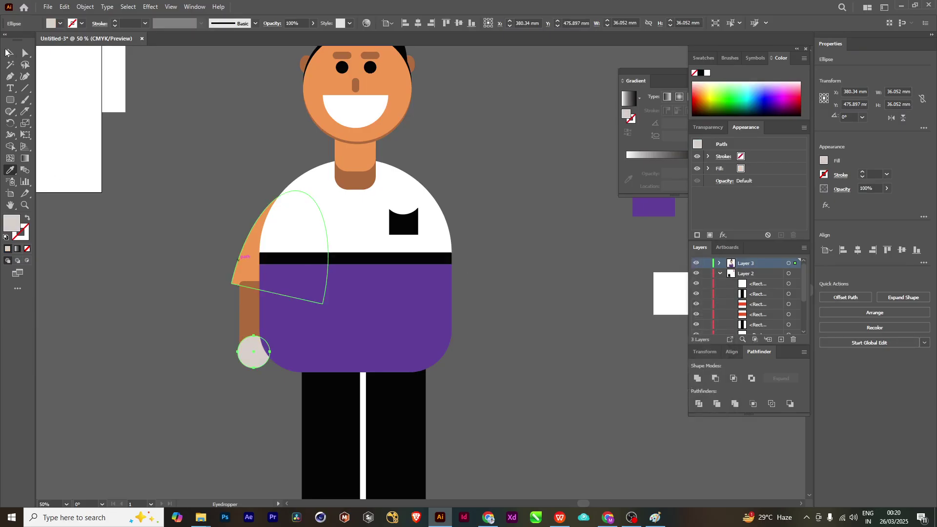
pyautogui.click(9, 57)
pyautogui.click(551, 341)
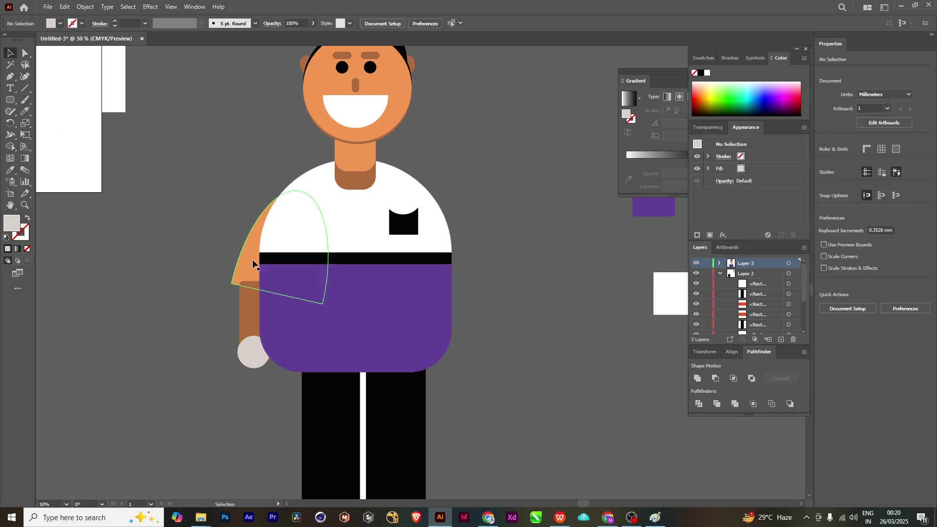
pyautogui.click(255, 287)
pyautogui.keyDown('shift'); pyautogui.click(250, 303); pyautogui.keyUp('shift')
pyautogui.keyDown('shift'); pyautogui.click(255, 354); pyautogui.keyUp('shift')
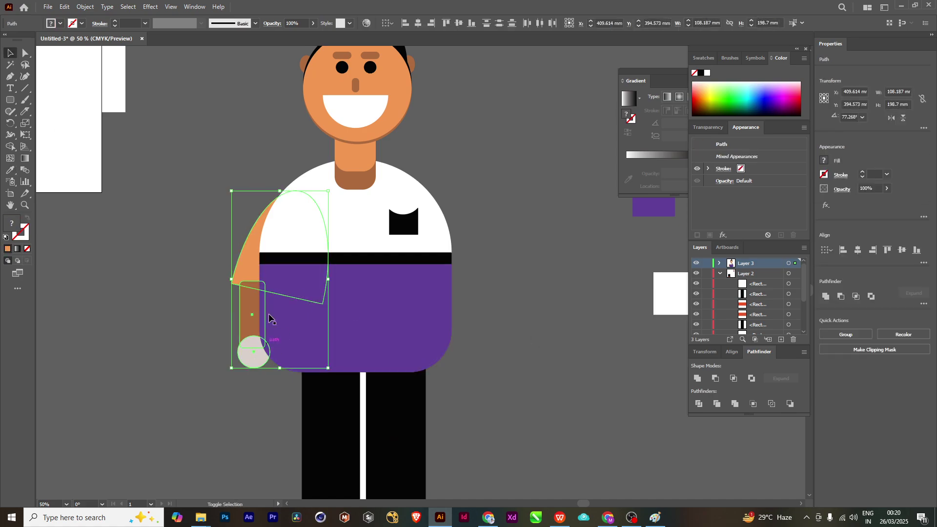
pyautogui.click(241, 266)
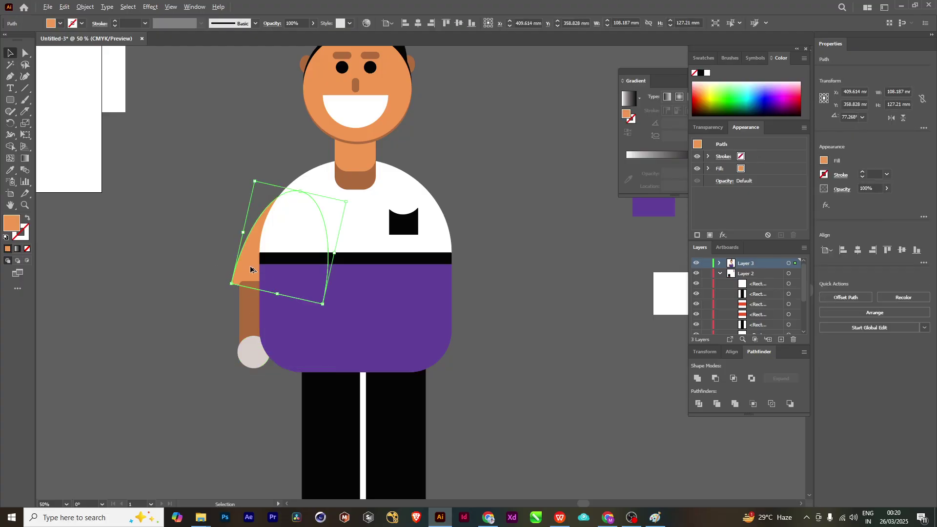
pyautogui.hotkey('ctrl', 'shift', 'a')
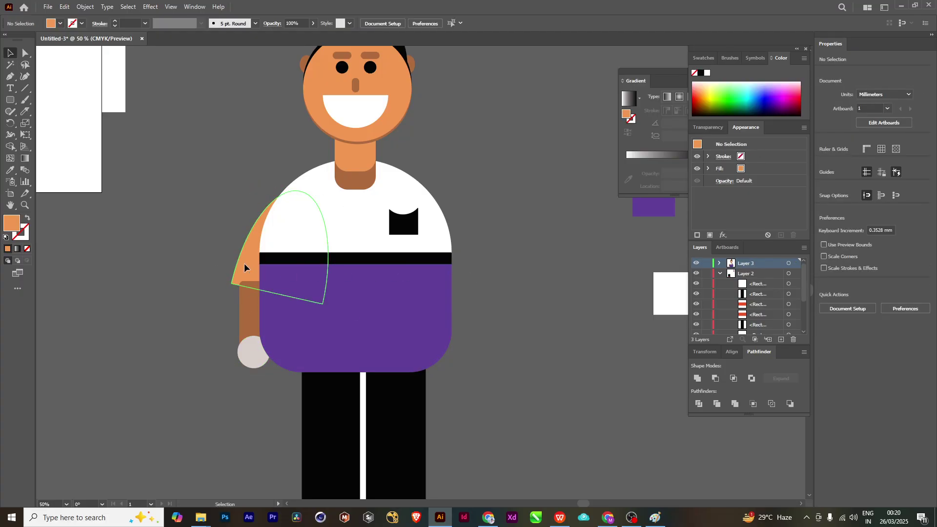
# - Duplicate the shortened sleeve, flip the copy horizontally, and position it on the opposite shoulder
pyautogui.moveTo(243, 267); pyautogui.dragTo(382, 263)
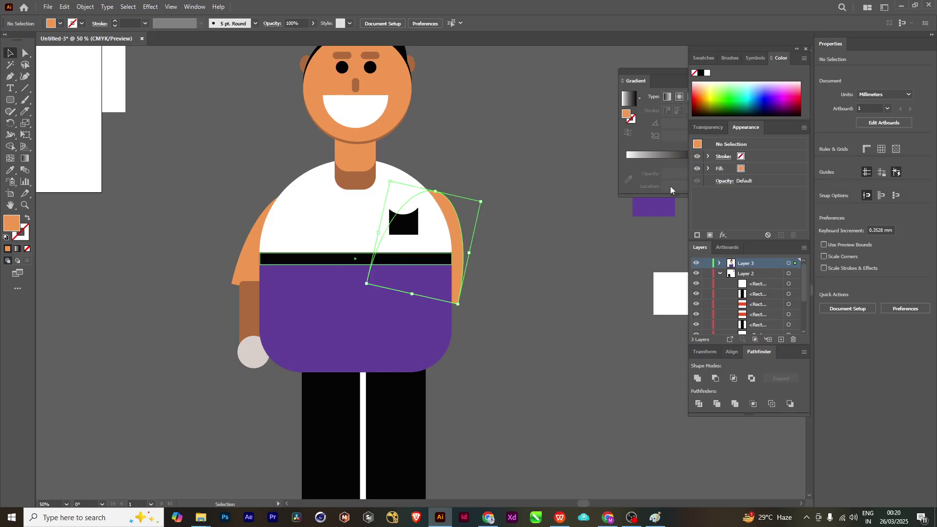
pyautogui.click(893, 119)
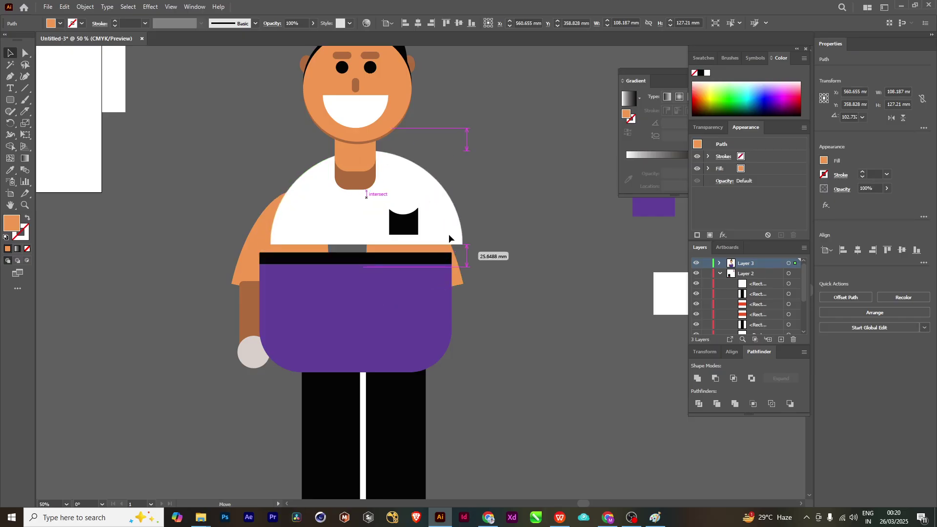
pyautogui.moveTo(457, 280); pyautogui.dragTo(466, 269)
pyautogui.hotkey('ctrl', 'shift', 'a')
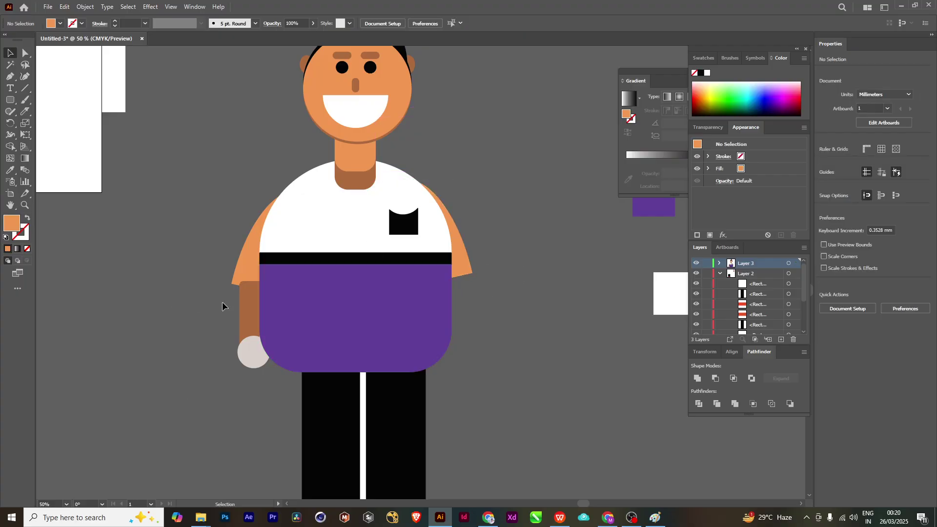
# - Duplicate the brown forearm and gray hand circle together and place the copy on the opposite side of the torso
pyautogui.click(256, 313)
pyautogui.keyDown('shift'); pyautogui.click(253, 353); pyautogui.keyUp('shift')
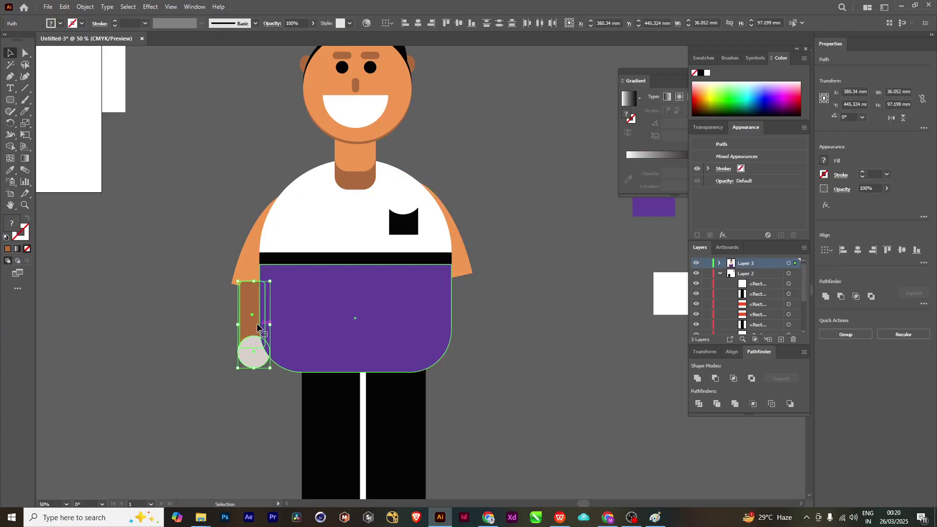
pyautogui.moveTo(253, 330); pyautogui.dragTo(458, 332)
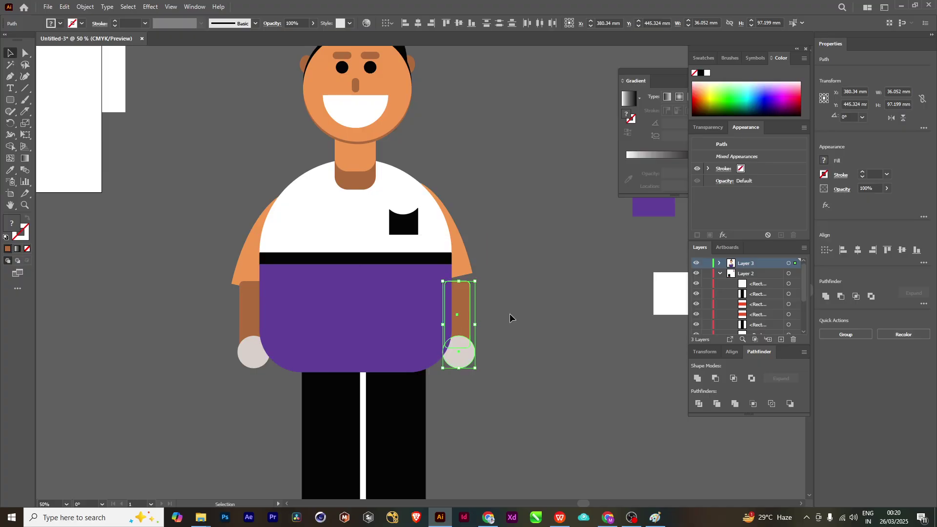
# - Nudge the opposite sleeve down to meet the forearm and slightly outward, to about X 572.27 mm, Y 355.34 mm
pyautogui.click(464, 260)
pyautogui.press('Down')
pyautogui.press('Down')
pyautogui.press('Down')
pyautogui.press('Down')
pyautogui.press('Down')
pyautogui.press('Down')
pyautogui.press('Down')
pyautogui.press('Down')
pyautogui.press('Down')
pyautogui.press('Down')
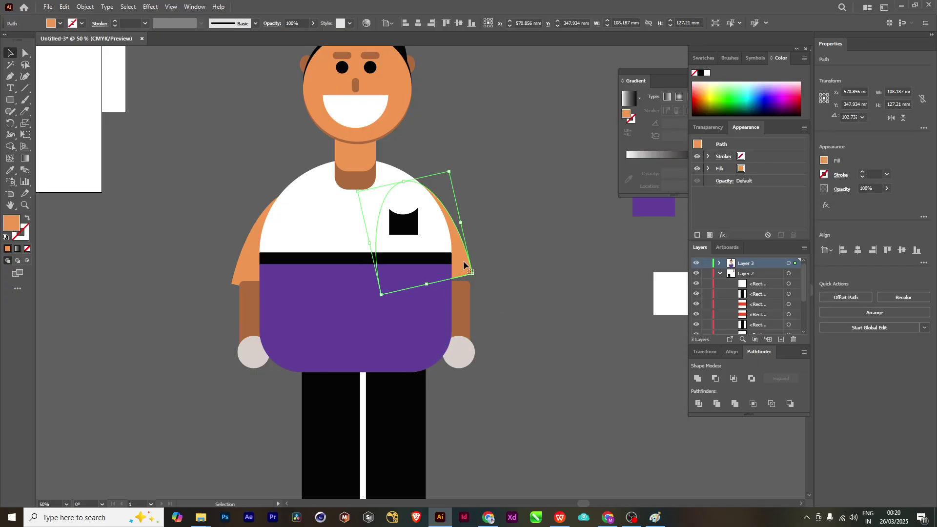
pyautogui.press('Down')
pyautogui.press('Down')
pyautogui.press('Down')
pyautogui.press('Down')
pyautogui.press('Down')
pyautogui.press('Down')
pyautogui.press('Down')
pyautogui.press('Down')
pyautogui.press('Down')
pyautogui.press('Down')
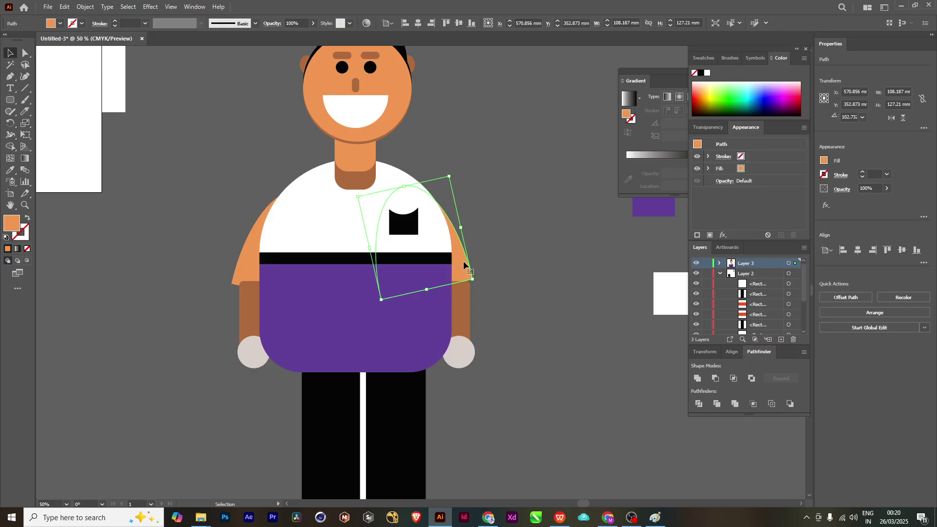
pyautogui.press('Down')
pyautogui.press('Down')
pyautogui.press('Down')
pyautogui.press('Down')
pyautogui.press('Right')
pyautogui.press('Right')
pyautogui.press('Right')
pyautogui.press('Right')
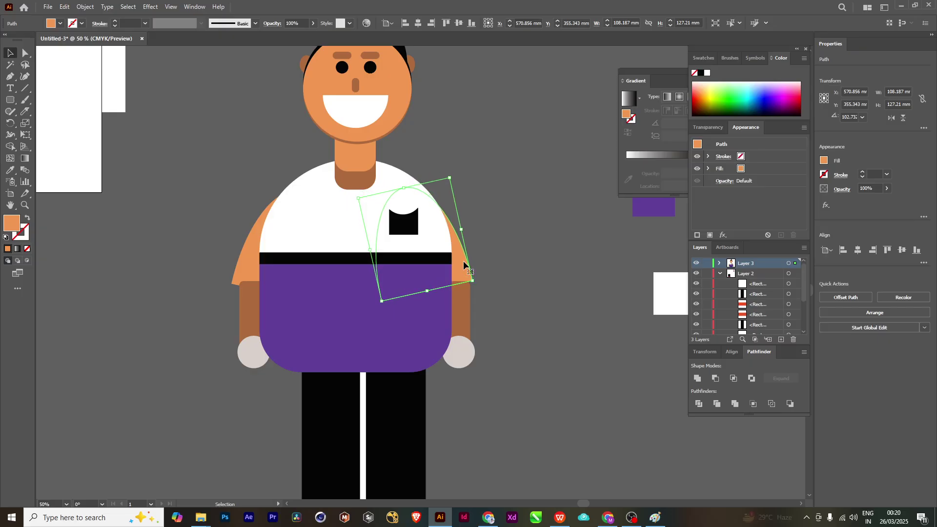
pyautogui.click(531, 218)
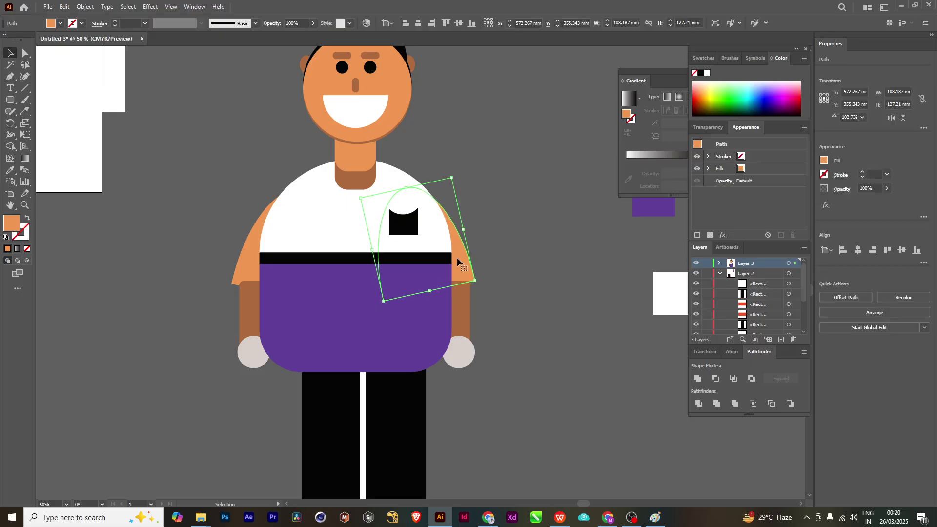
# - Unlock Layer 1 and move the sketch image beside the character's head
pyautogui.scroll(-3, 491, 231)
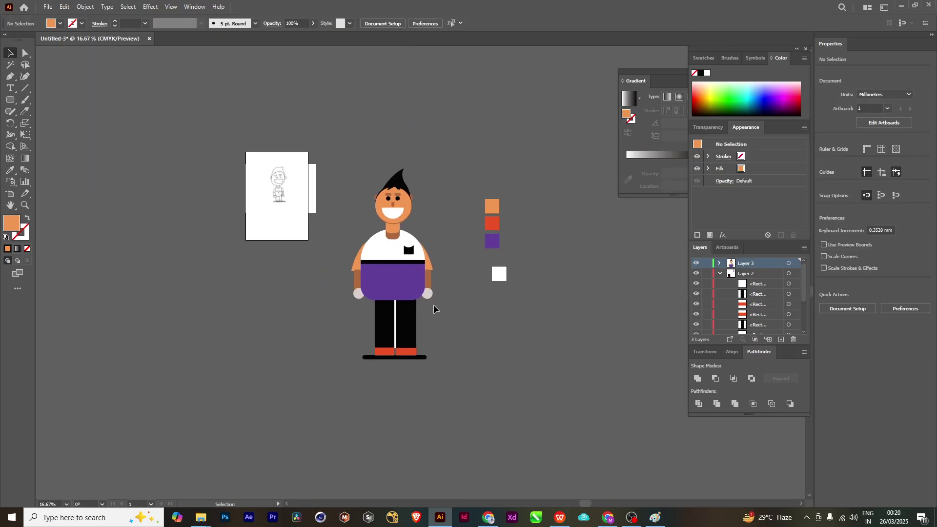
pyautogui.scroll(2, 391, 204)
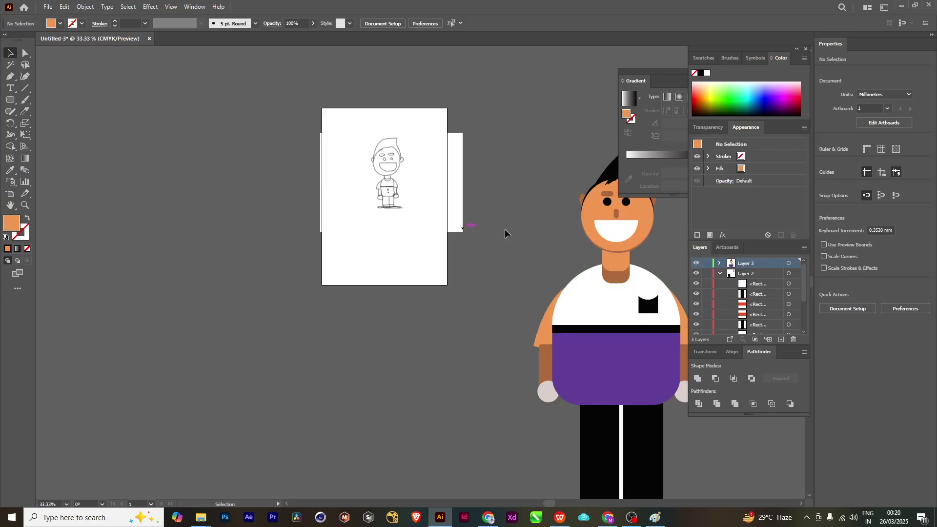
pyautogui.click(720, 273)
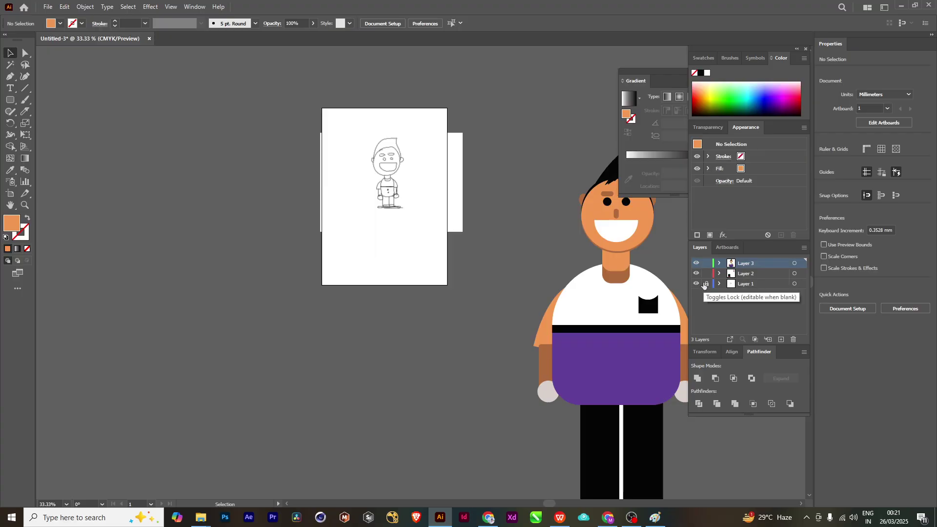
pyautogui.click(705, 284)
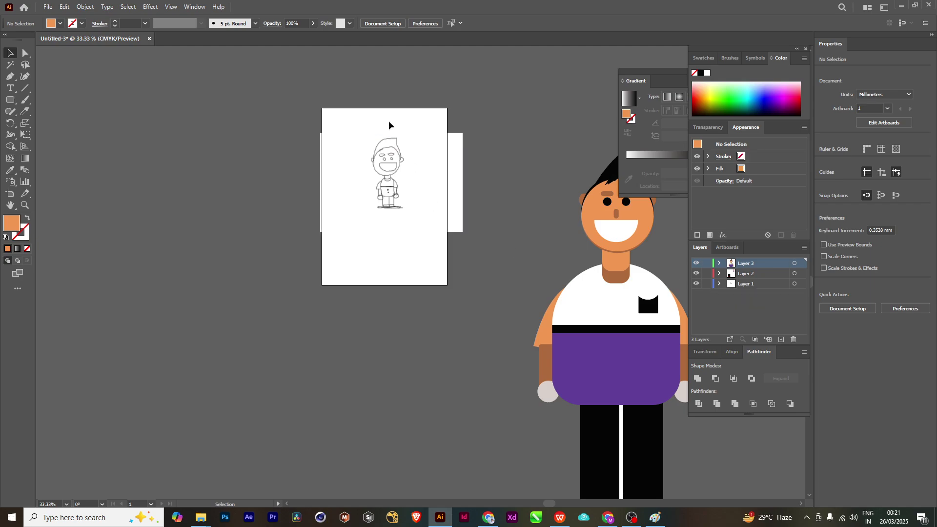
pyautogui.moveTo(390, 126)
pyautogui.mouseDown()
pyautogui.moveTo(417, 340)
pyautogui.moveTo(433, 362)
pyautogui.mouseUp()
pyautogui.scroll(1, 500, 346)
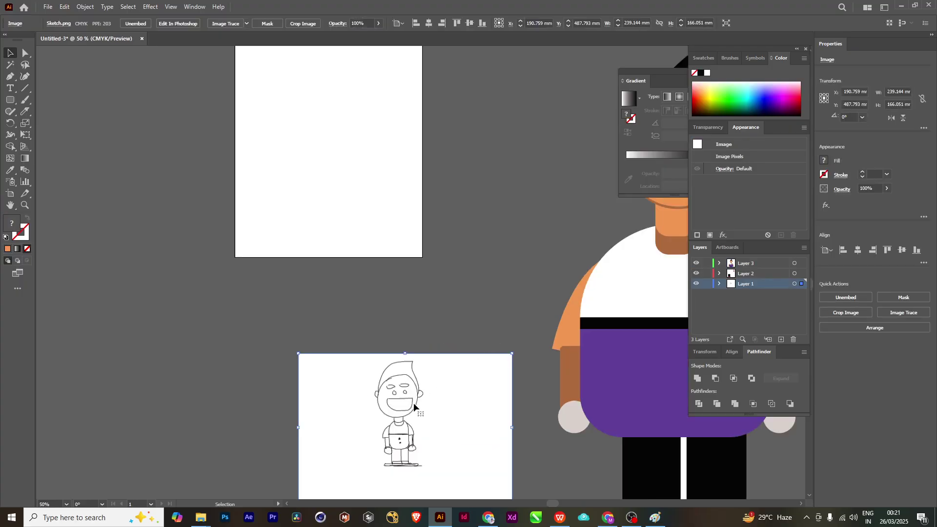
pyautogui.moveTo(446, 446); pyautogui.dragTo(502, 205)
pyautogui.scroll(-2, 503, 205)
pyautogui.moveTo(325, 217); pyautogui.dragTo(336, 186)
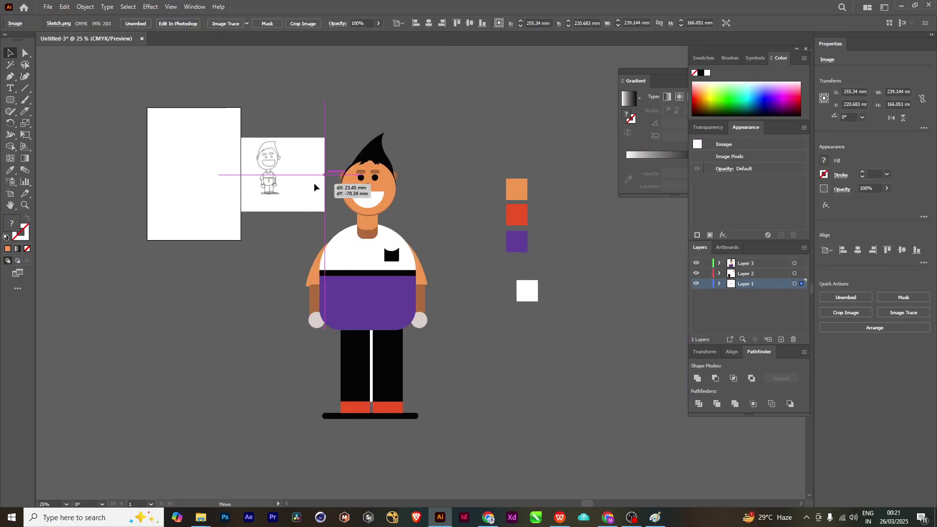
# - Create a copy of the black trouser leg without the stripe and shrink it to a strip about 8 mm wide and 59 mm tall
pyautogui.scroll(1, 436, 304)
pyautogui.hscroll(-1, 437, 304)
pyautogui.scroll(1, 540, 324)
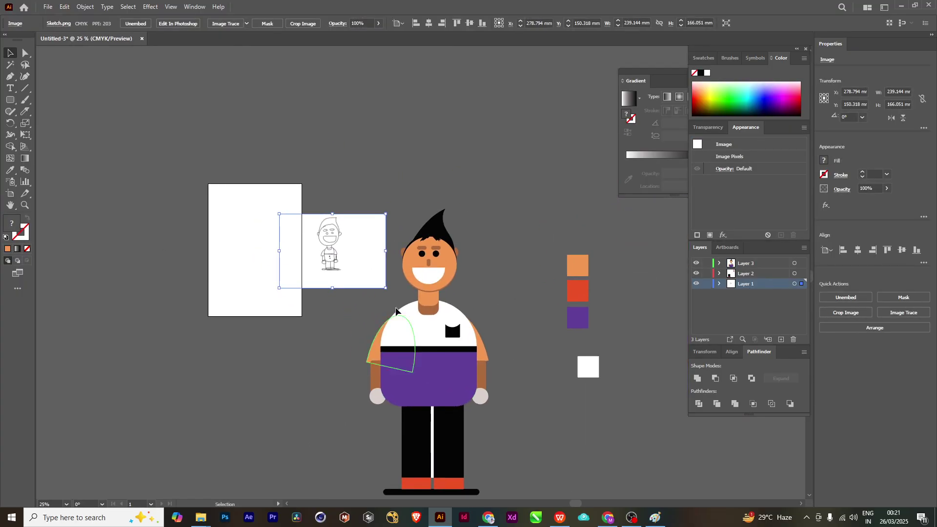
pyautogui.scroll(-1, 527, 341)
pyautogui.scroll(2, 477, 381)
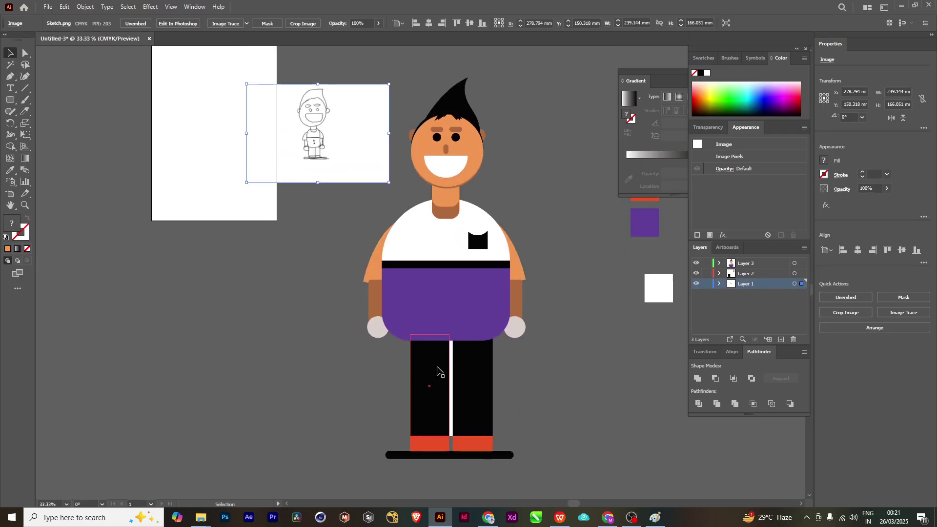
pyautogui.click(408, 395)
pyautogui.scroll(3, 383, 382)
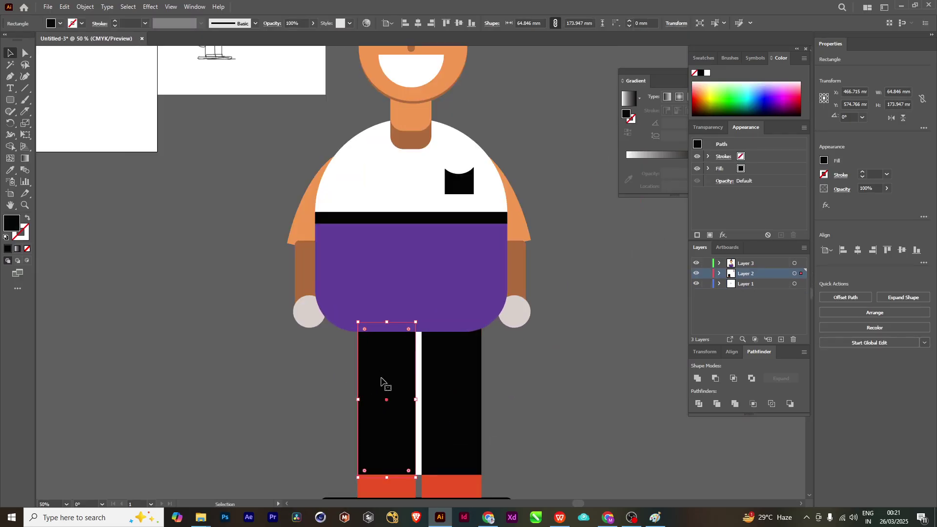
pyautogui.moveTo(513, 396); pyautogui.dragTo(528, 392)
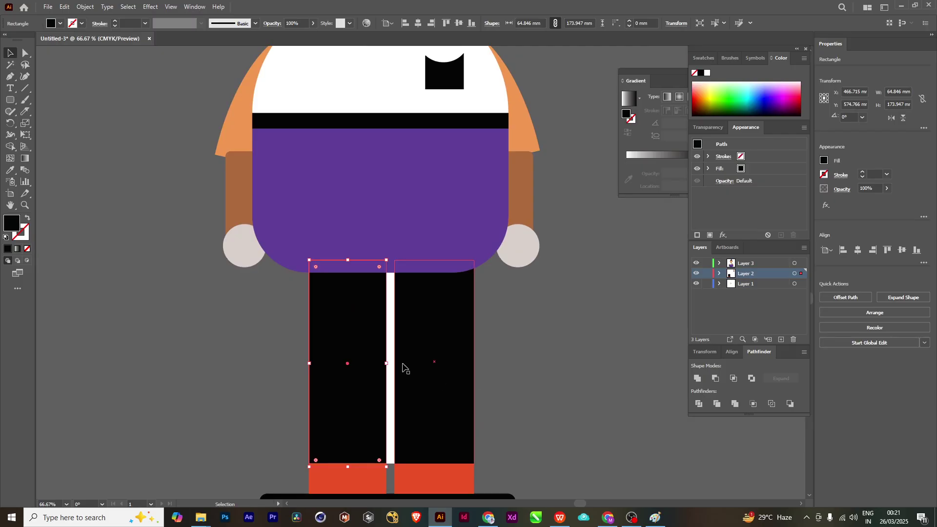
pyautogui.click(209, 328)
pyautogui.click(339, 337)
pyautogui.press('a')
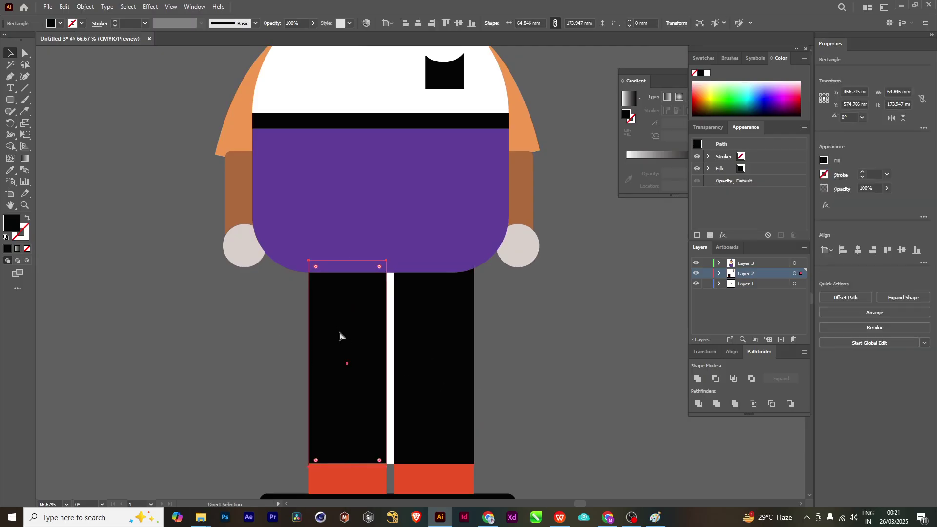
pyautogui.press('v')
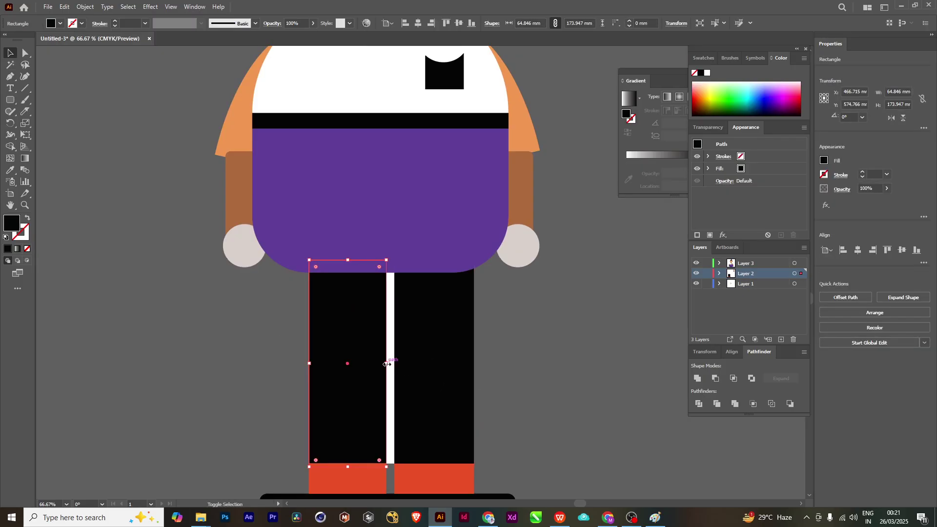
pyautogui.moveTo(387, 364); pyautogui.dragTo(345, 364)
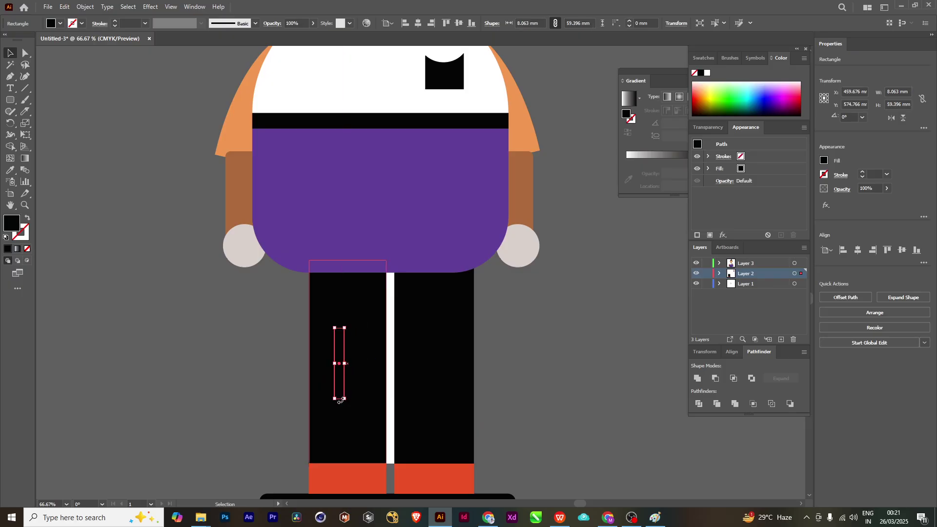
pyautogui.scroll(2, 346, 339)
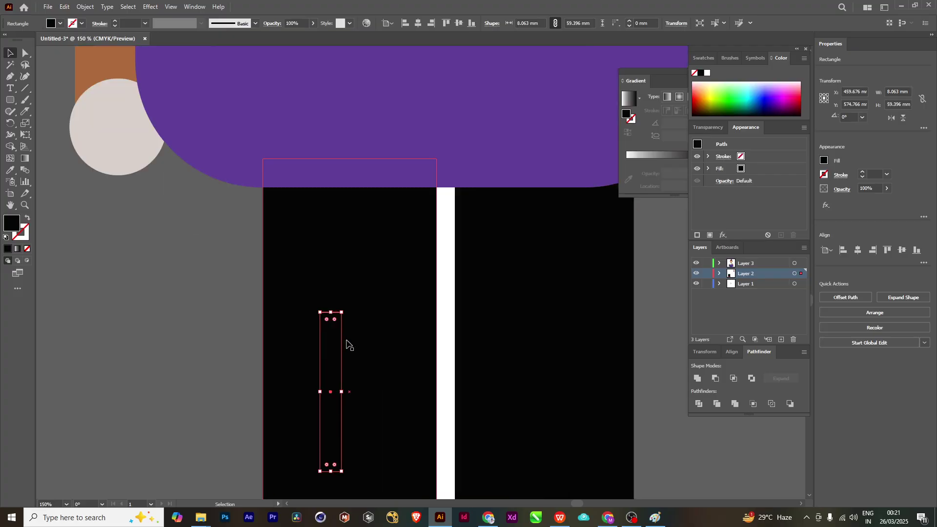
# - Stretch the strip from the shirt hem to the shoe, about 160 mm tall, and narrow it to about 3 mm
pyautogui.moveTo(332, 311); pyautogui.dragTo(331, 187)
pyautogui.scroll(-3, 380, 260)
pyautogui.moveTo(326, 326); pyautogui.dragTo(328, 471)
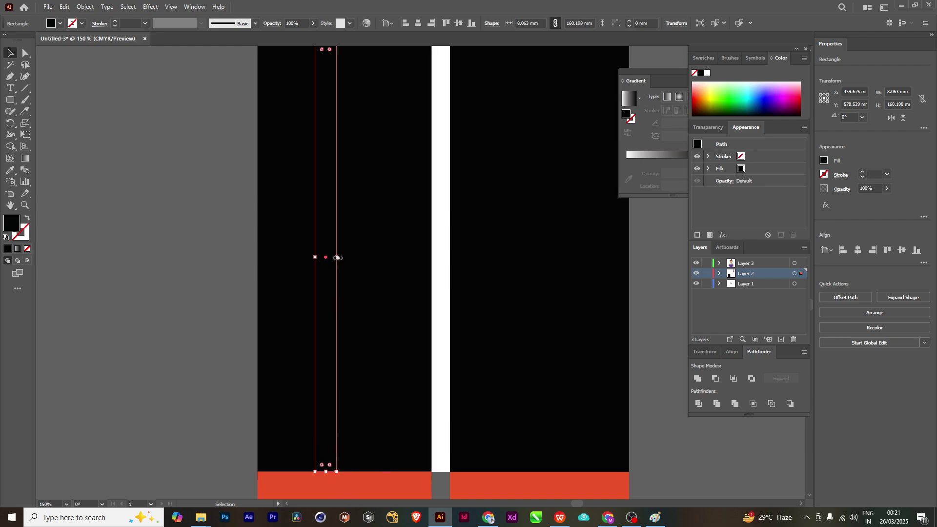
pyautogui.moveTo(337, 257)
pyautogui.mouseDown()
pyautogui.moveTo(303, 247)
pyautogui.moveTo(322, 248)
pyautogui.mouseUp()
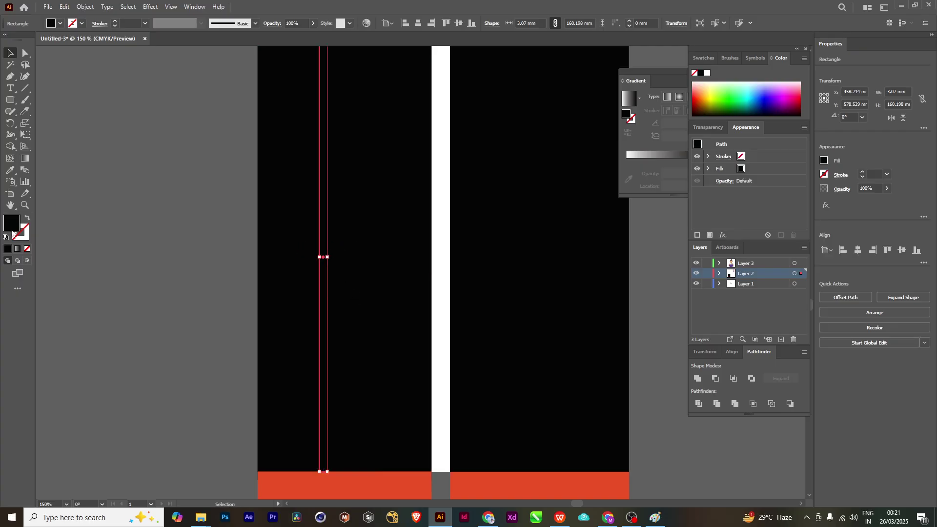
# - Fill the narrow strip with green 29FFA3 and move it near the trouser leg's outer edge
pyautogui.doubleClick(13, 222)
pyautogui.hotkey('ctrl', 'v')
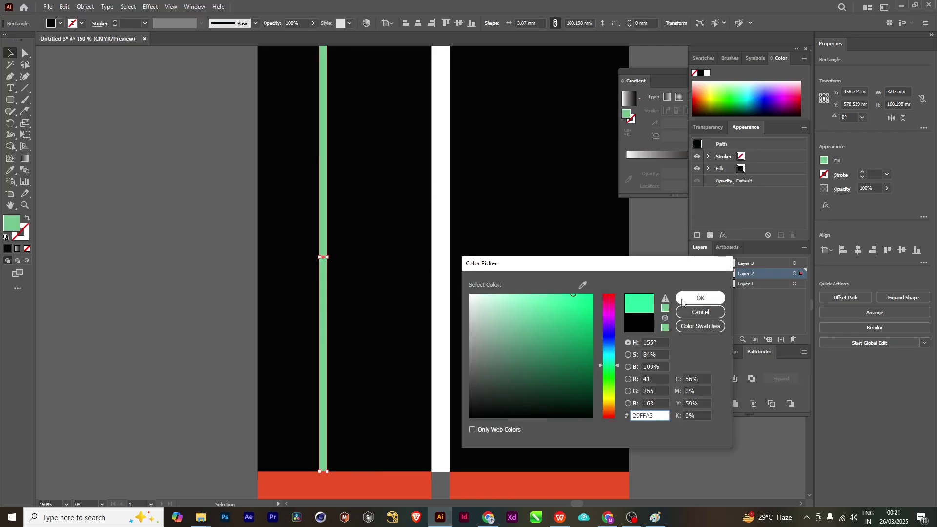
pyautogui.click(703, 299)
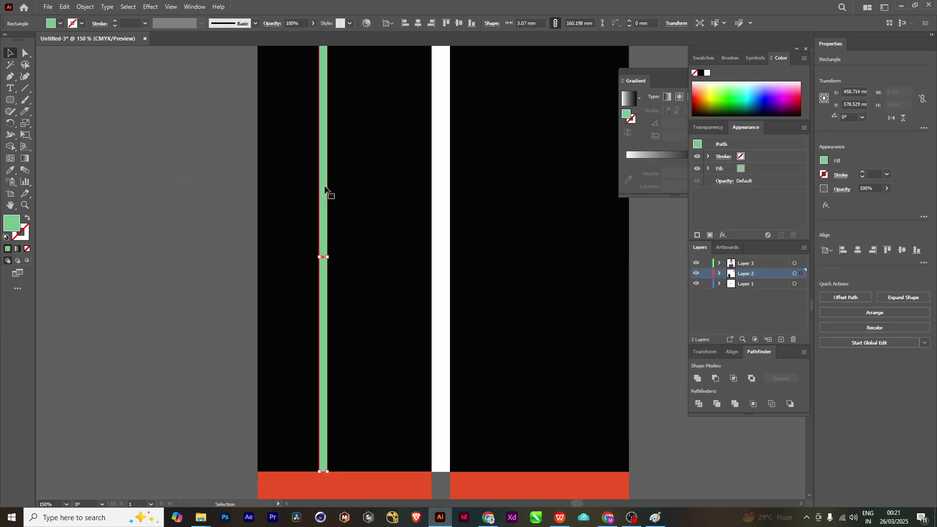
pyautogui.moveTo(325, 191); pyautogui.dragTo(269, 189)
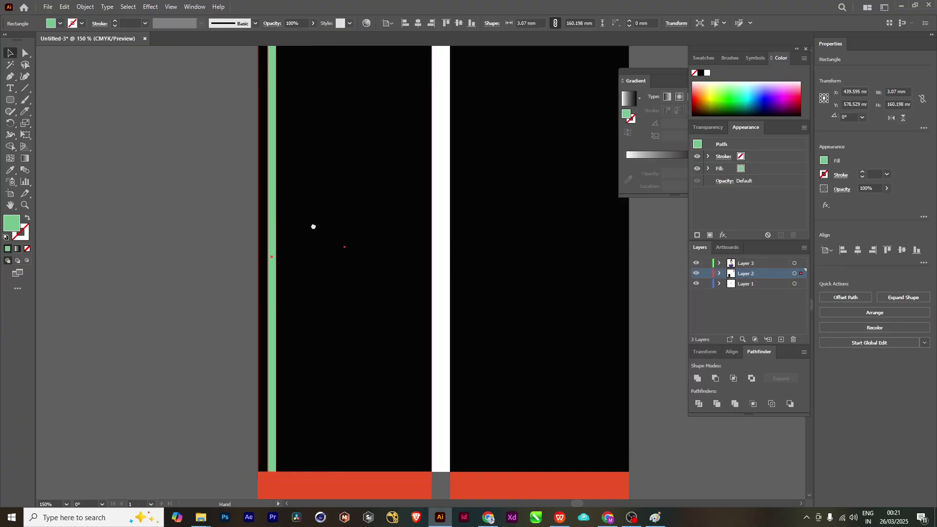
pyautogui.scroll(3, 315, 229)
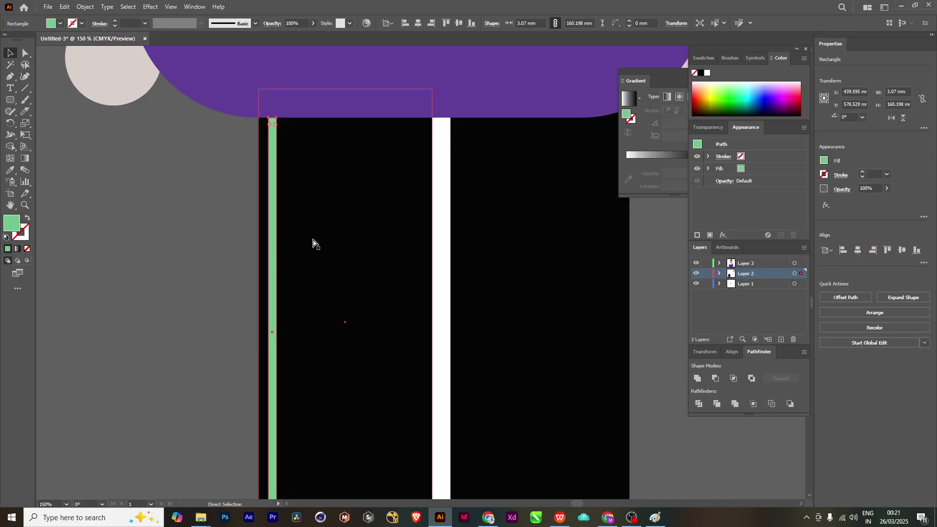
# - Duplicate the green strip inward and repeat the copy until ten evenly spaced stripes span the trouser leg
pyautogui.moveTo(273, 240); pyautogui.dragTo(290, 240)
pyautogui.hotkey('ctrl', 'd')
pyautogui.hotkey('ctrl', 'd')
pyautogui.hotkey('ctrl', 'd')
pyautogui.hotkey('ctrl', 'd')
pyautogui.hotkey('ctrl', 'd')
pyautogui.hotkey('ctrl', 'd')
pyautogui.hotkey('ctrl', 'd')
pyautogui.hotkey('ctrl', 'd')
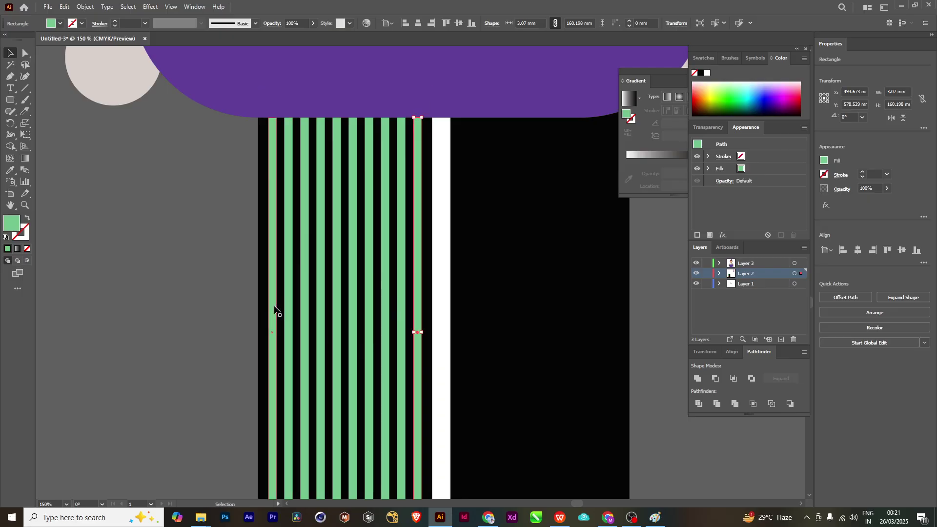
pyautogui.scroll(-2, 276, 310)
pyautogui.scroll(-1, 307, 322)
pyautogui.click(416, 283)
# - Select all ten green stripes on the trouser leg and group them
pyautogui.scroll(3, 416, 283)
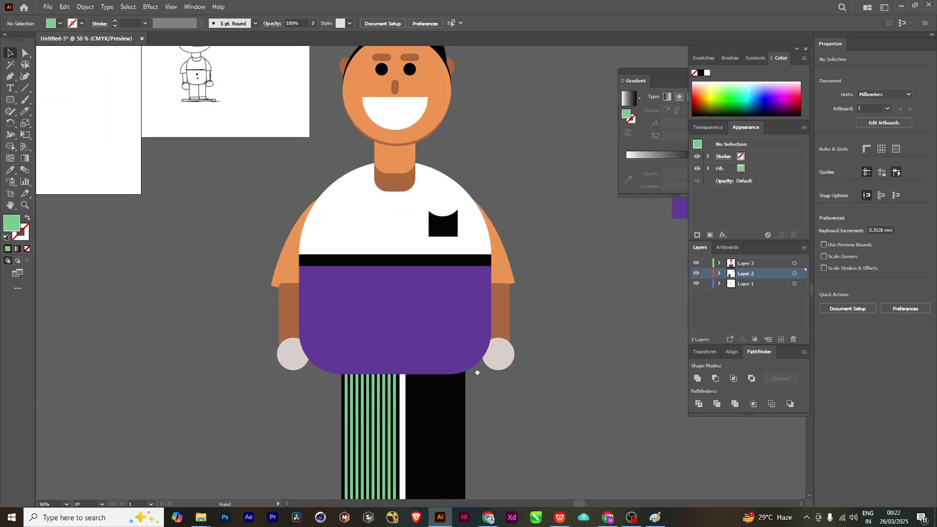
pyautogui.scroll(1, 372, 268)
pyautogui.scroll(2, 371, 266)
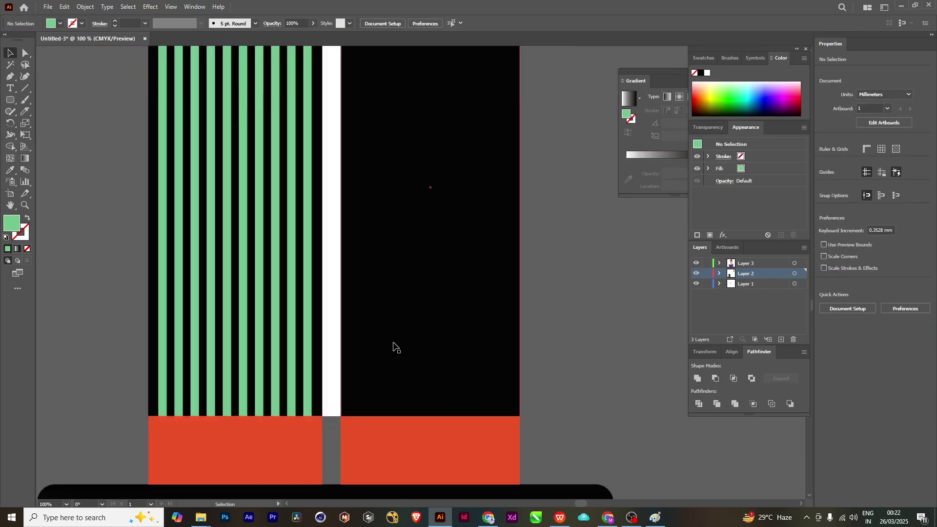
pyautogui.click(307, 292)
pyautogui.keyDown('shift'); pyautogui.click(292, 290); pyautogui.keyUp('shift')
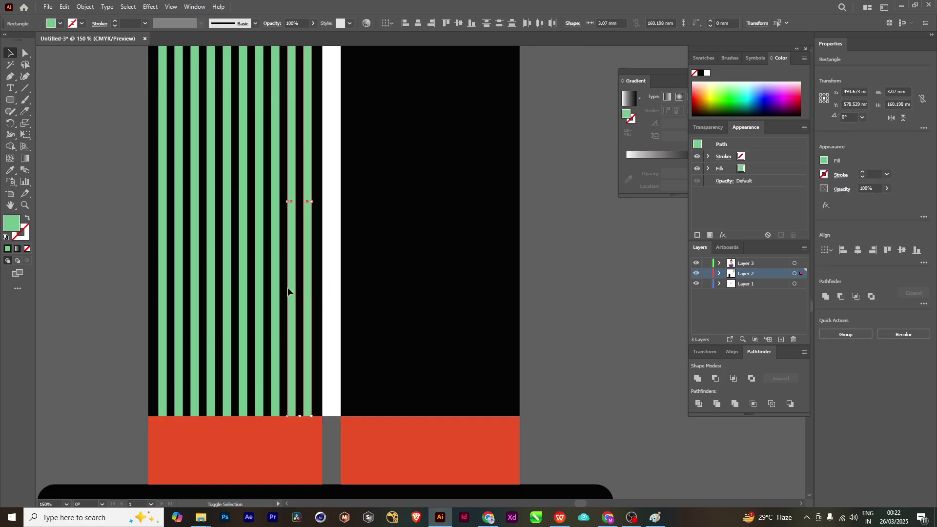
pyautogui.keyDown('shift'); pyautogui.click(274, 287); pyautogui.keyUp('shift')
pyautogui.keyDown('shift'); pyautogui.click(260, 297); pyautogui.keyUp('shift')
pyautogui.keyDown('shift'); pyautogui.click(244, 299); pyautogui.keyUp('shift')
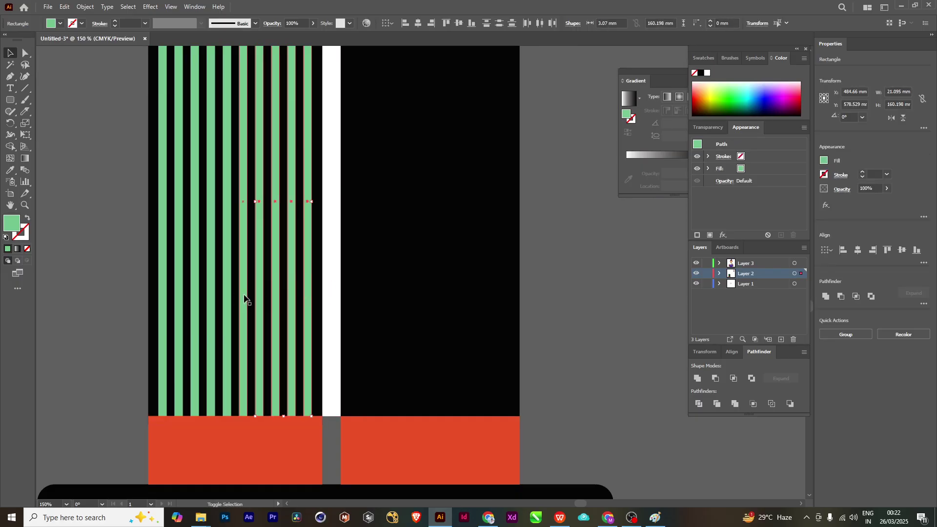
pyautogui.keyDown('shift'); pyautogui.click(212, 312); pyautogui.keyUp('shift')
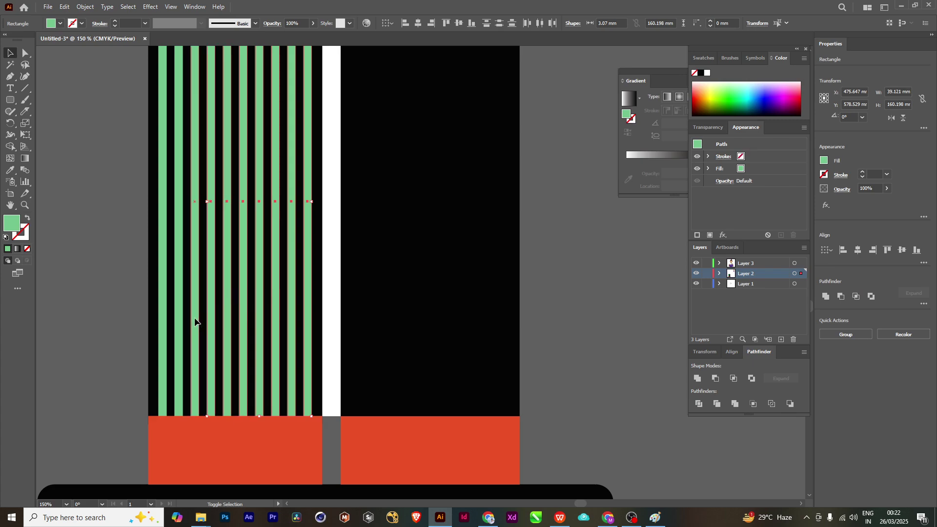
pyautogui.keyDown('shift'); pyautogui.click(194, 322); pyautogui.keyUp('shift')
pyautogui.keyDown('shift'); pyautogui.click(180, 331); pyautogui.keyUp('shift')
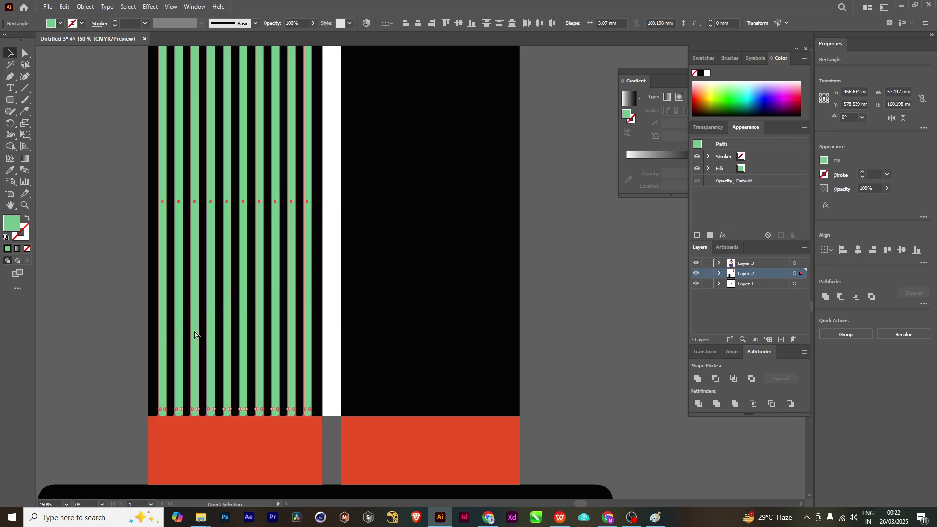
pyautogui.hotkey('ctrl', 'g')
# - Duplicate the grouped green stripes onto the other trouser leg, bring the copy to the front, and centre it on the leg
pyautogui.moveTo(310, 310); pyautogui.dragTo(545, 348)
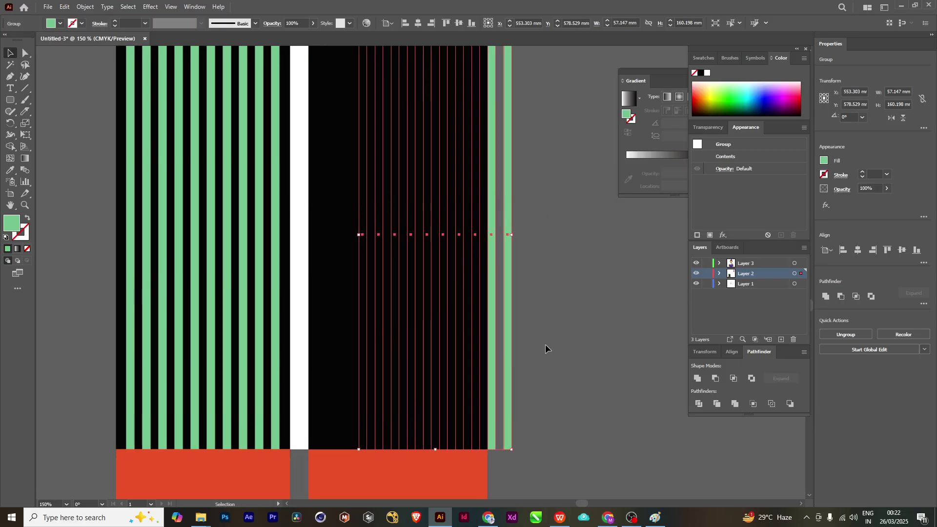
pyautogui.rightClick(507, 296)
pyautogui.moveTo(539, 247)
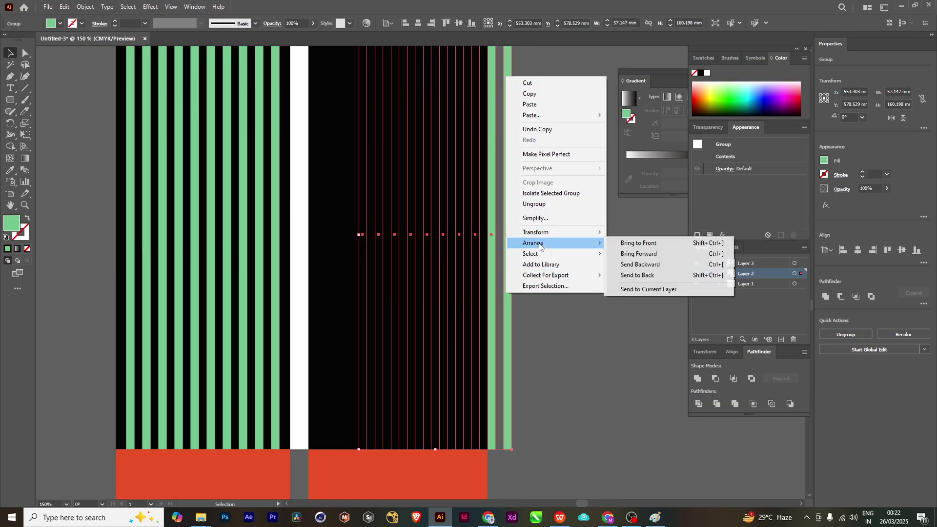
pyautogui.click(634, 244)
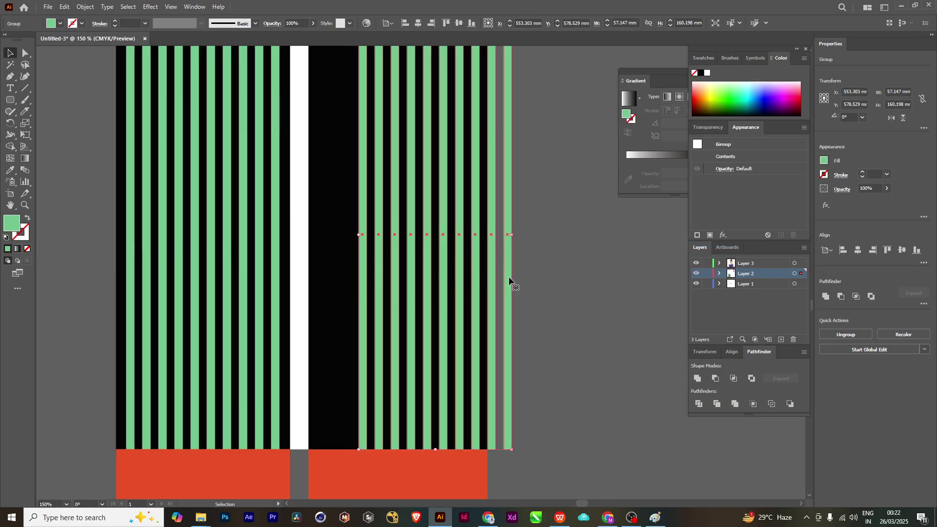
pyautogui.moveTo(509, 276); pyautogui.dragTo(473, 277)
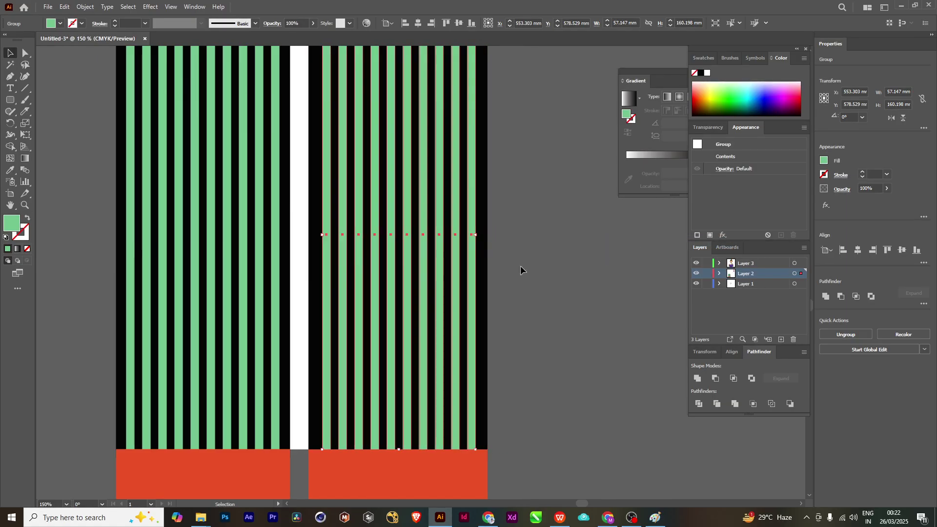
pyautogui.click(520, 270)
# - Move the reference sketch image away from the character into the empty area below the artboard
pyautogui.scroll(-10, 540, 290)
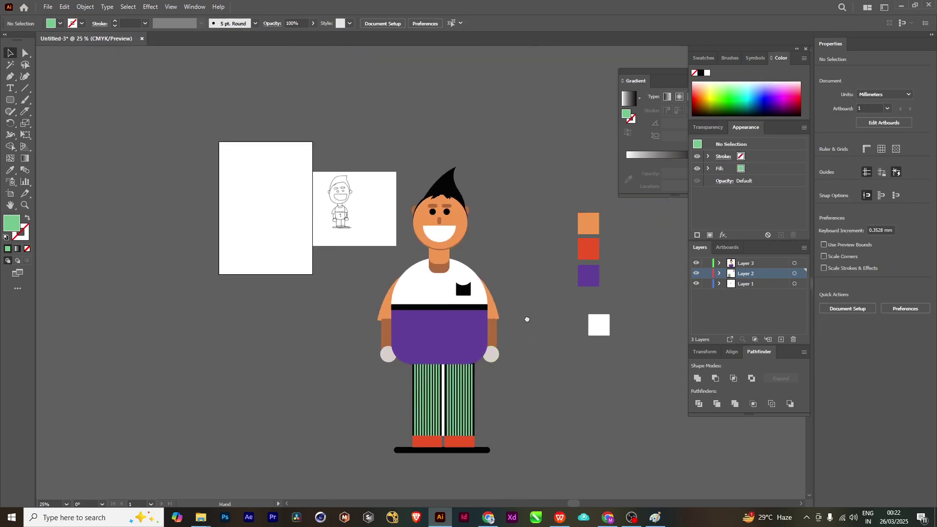
pyautogui.scroll(2, 415, 391)
pyautogui.scroll(5, 390, 355)
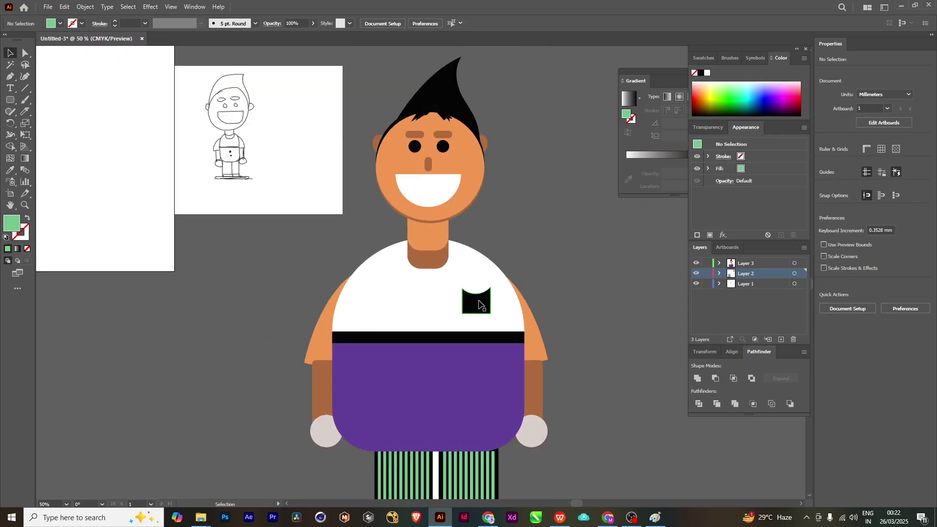
pyautogui.scroll(-2, 477, 293)
pyautogui.hscroll(3, 423, 288)
pyautogui.scroll(2, 336, 278)
pyautogui.moveTo(304, 227)
pyautogui.mouseDown()
pyautogui.moveTo(292, 313)
pyautogui.moveTo(248, 456)
pyautogui.mouseUp()
pyautogui.scroll(-2, 361, 263)
pyautogui.scroll(-1, 371, 292)
pyautogui.hscroll(-1, 370, 293)
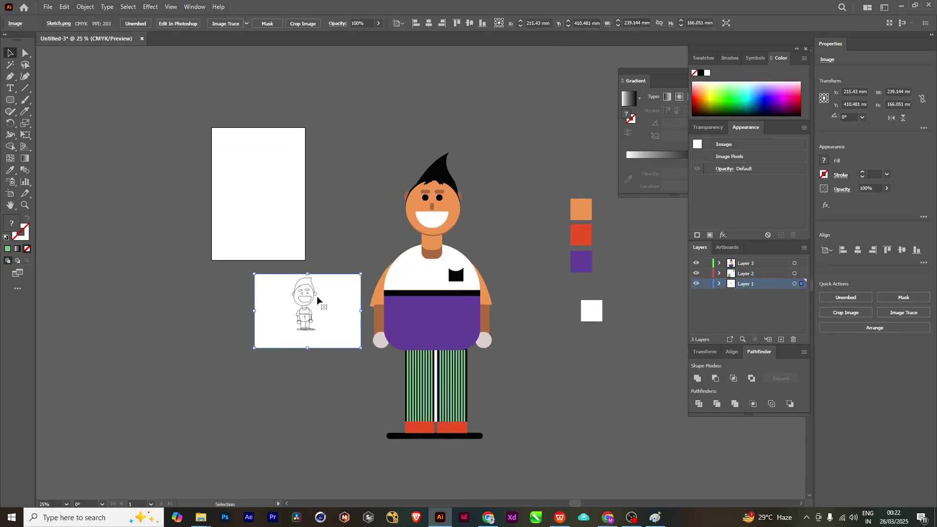
pyautogui.moveTo(317, 300)
pyautogui.mouseDown()
pyautogui.moveTo(480, 258)
pyautogui.moveTo(477, 303)
pyautogui.moveTo(342, 264)
pyautogui.moveTo(305, 336)
pyautogui.moveTo(271, 336)
pyautogui.mouseUp()
pyautogui.scroll(3, 431, 349)
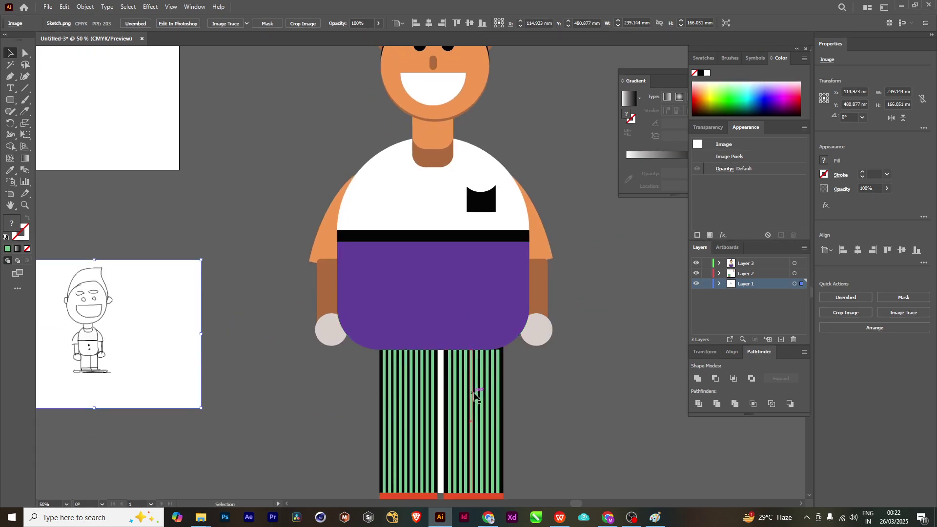
pyautogui.moveTo(382, 272); pyautogui.dragTo(396, 401)
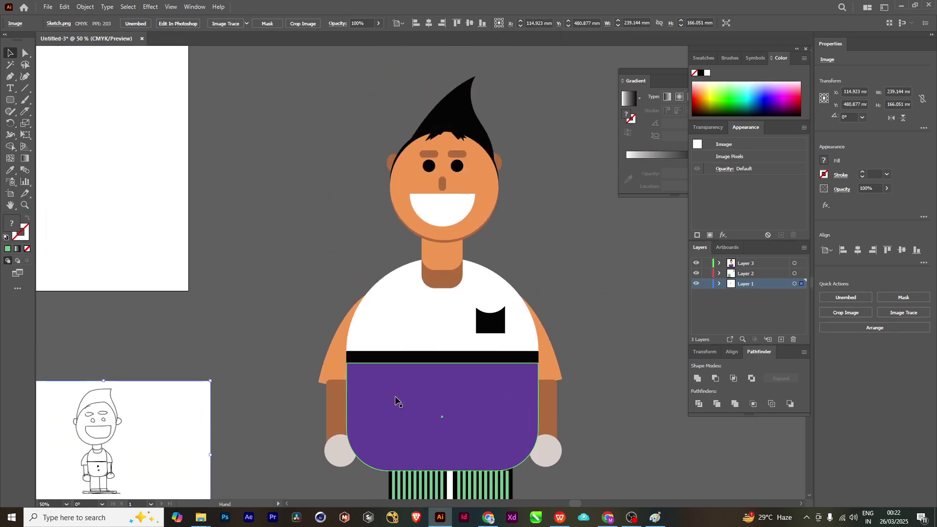
pyautogui.scroll(-2, 396, 402)
pyautogui.scroll(2, 397, 347)
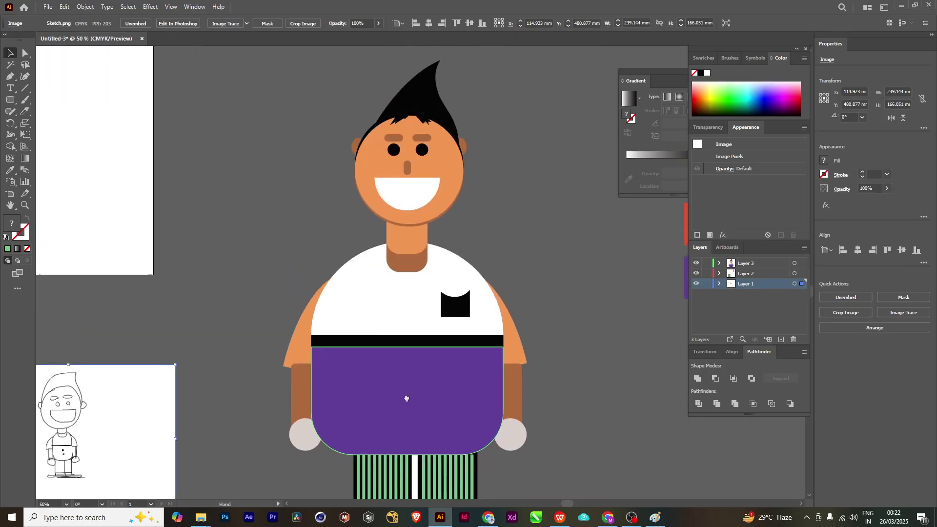
# - Duplicate a black eye circle and place the copy at the centre of the purple shirt area, just below the black band
pyautogui.click(422, 152)
pyautogui.scroll(2, 405, 148)
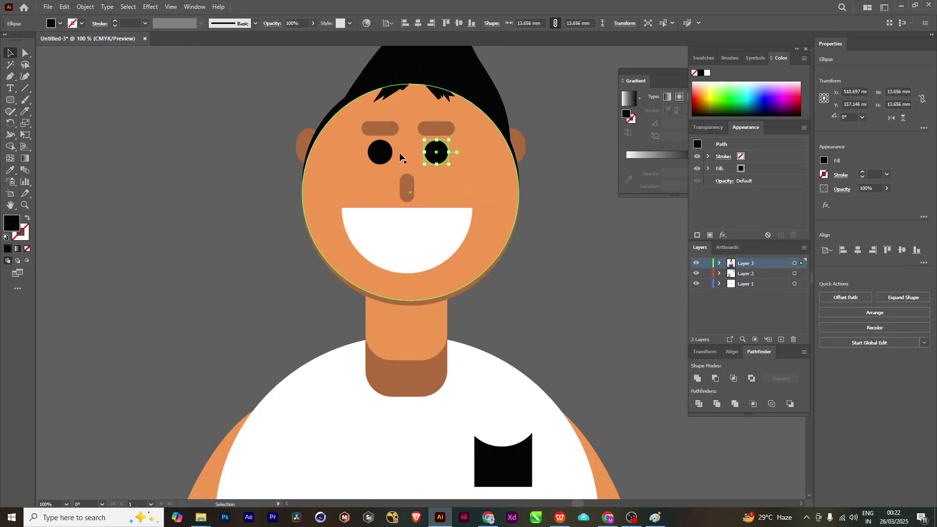
pyautogui.moveTo(384, 161); pyautogui.dragTo(409, 475)
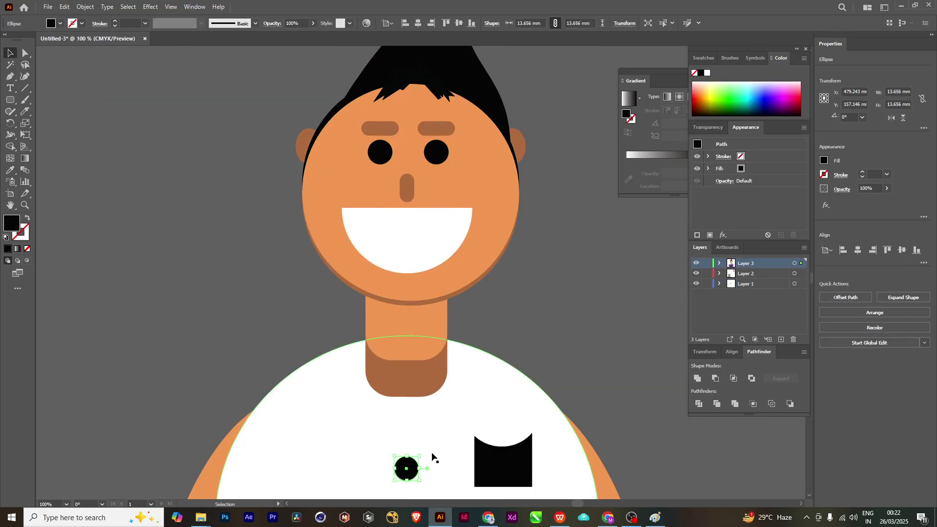
pyautogui.scroll(-5, 433, 456)
pyautogui.moveTo(432, 208); pyautogui.dragTo(233, 297)
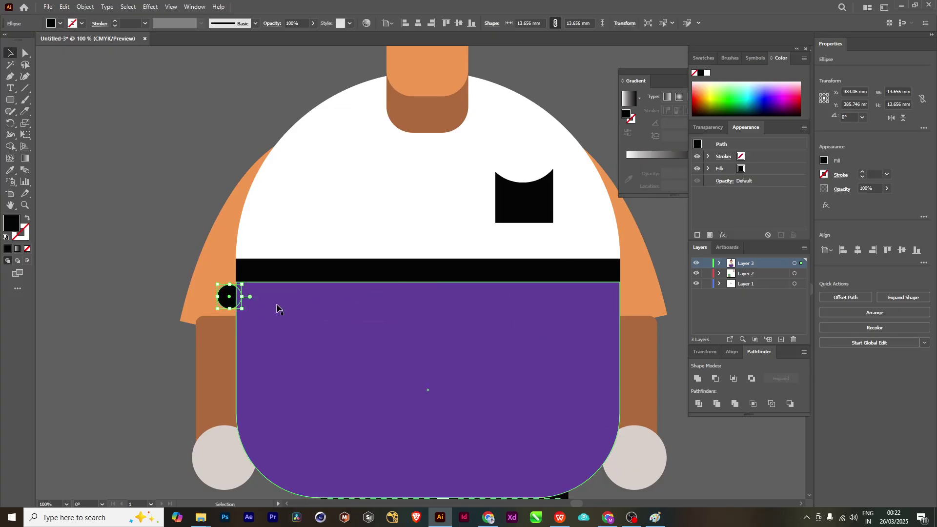
pyautogui.click(276, 305)
pyautogui.click(229, 298)
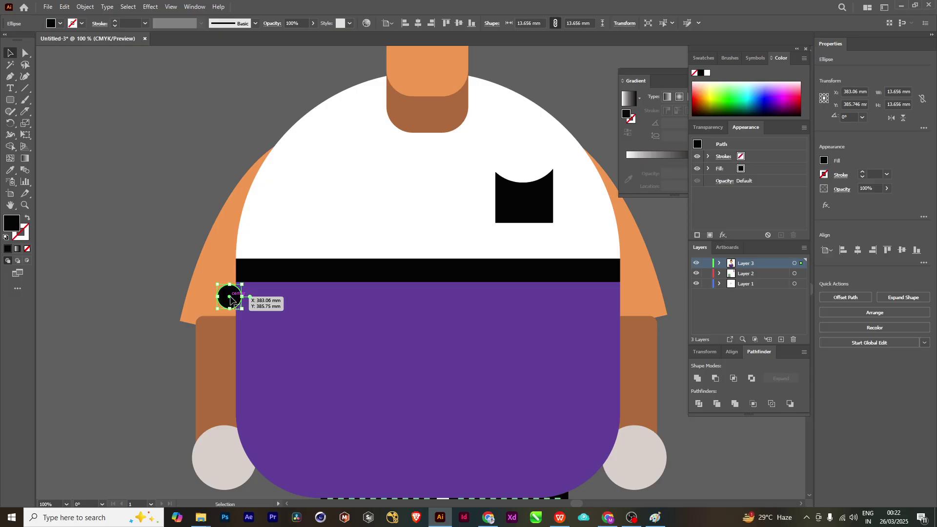
pyautogui.moveTo(231, 297); pyautogui.dragTo(432, 307)
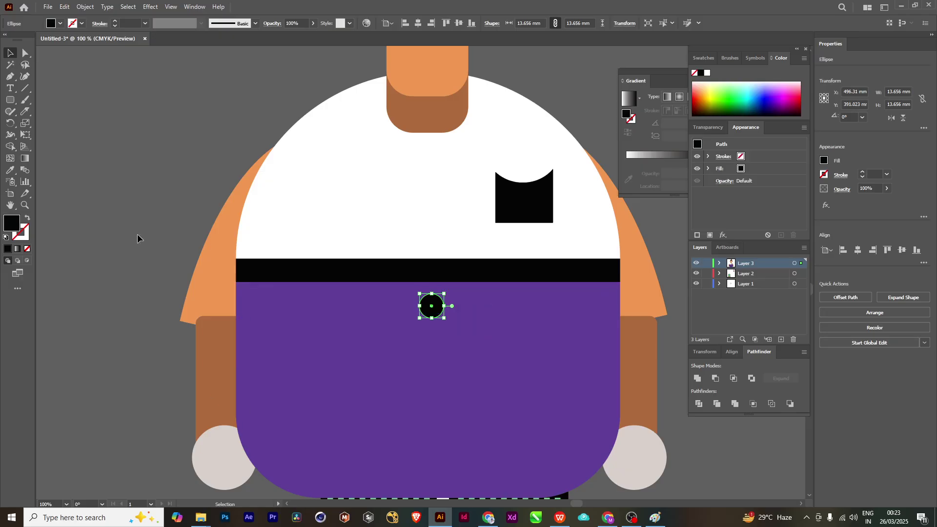
pyautogui.click(136, 233)
# - Fill the copied circle on the purple shirt area with white FFFFFF
pyautogui.scroll(-1, 546, 320)
pyautogui.click(468, 309)
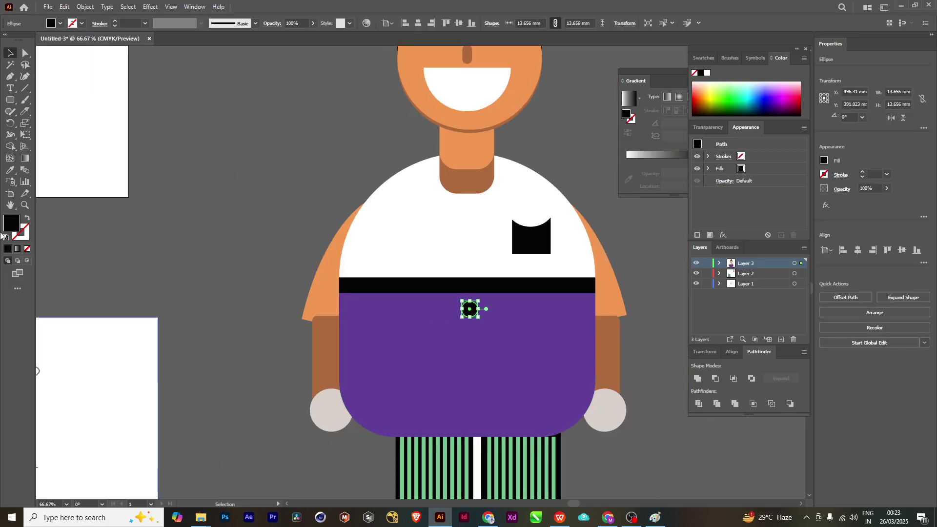
pyautogui.doubleClick(12, 223)
pyautogui.write('ffffff')
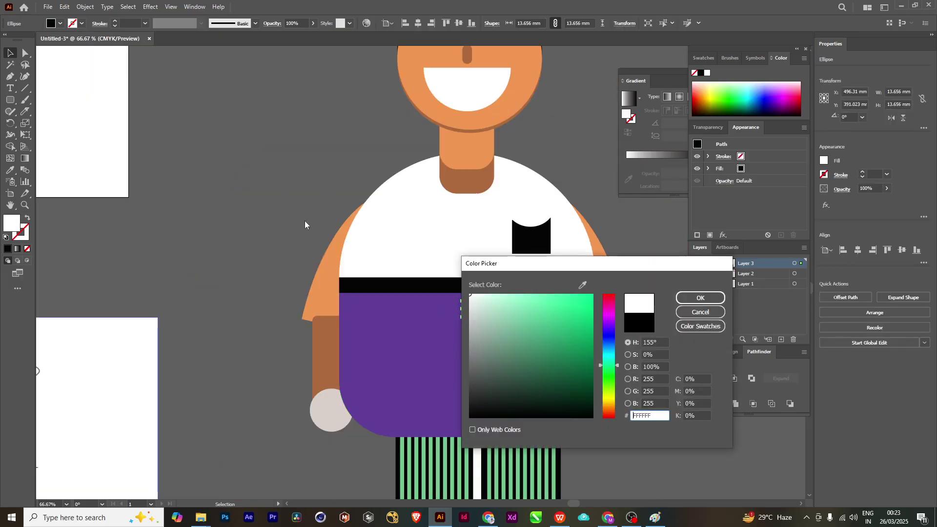
pyautogui.press('Return')
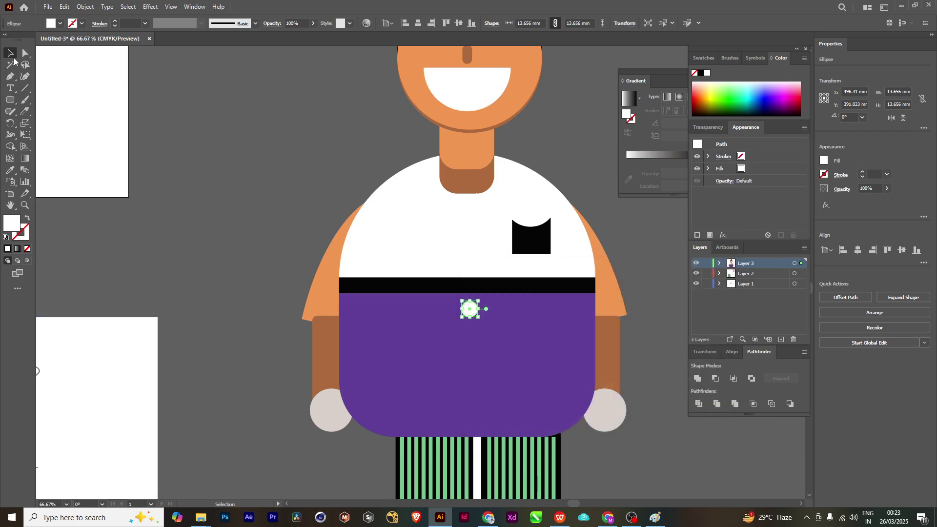
# - Delete the reference sketch image below the artboard
pyautogui.hotkey('ctrl', '-')
pyautogui.hotkey('ctrl', '-')
pyautogui.hotkey('ctrl', '-')
pyautogui.hotkey('ctrl', '-')
pyautogui.click(273, 307)
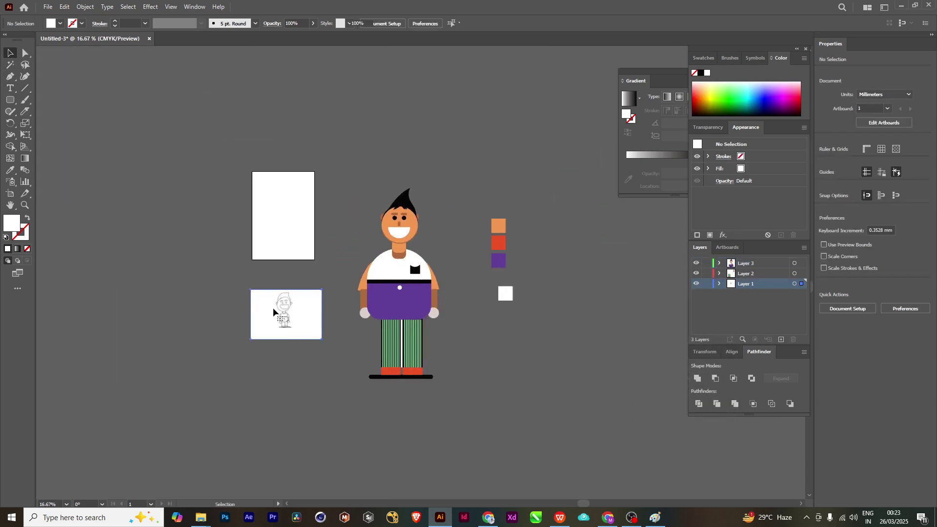
pyautogui.press('Delete')
# - Nudge the legs, shoes and ground bar left to centre them under the torso, and scale them to about 219 by 214 mm
pyautogui.hscroll(2, 408, 329)
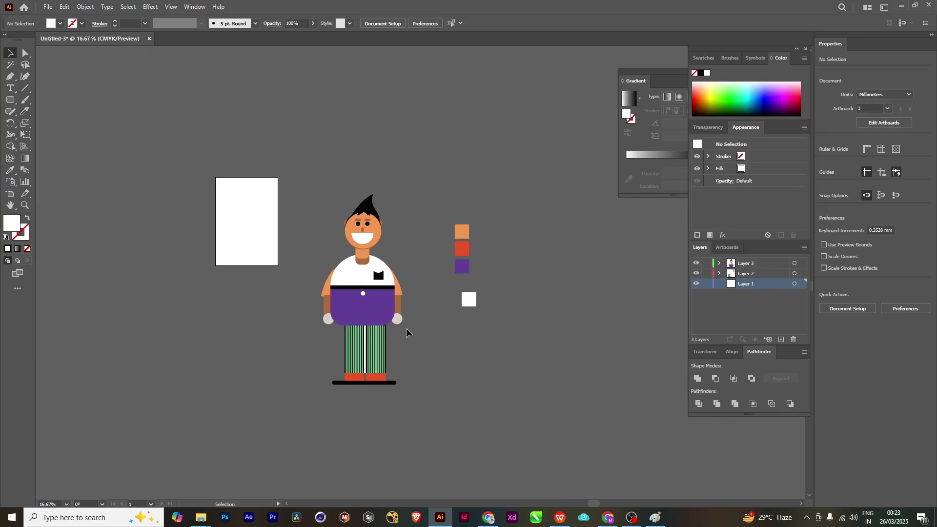
pyautogui.scroll(1, 404, 342)
pyautogui.scroll(2, 402, 350)
pyautogui.scroll(-2, 447, 337)
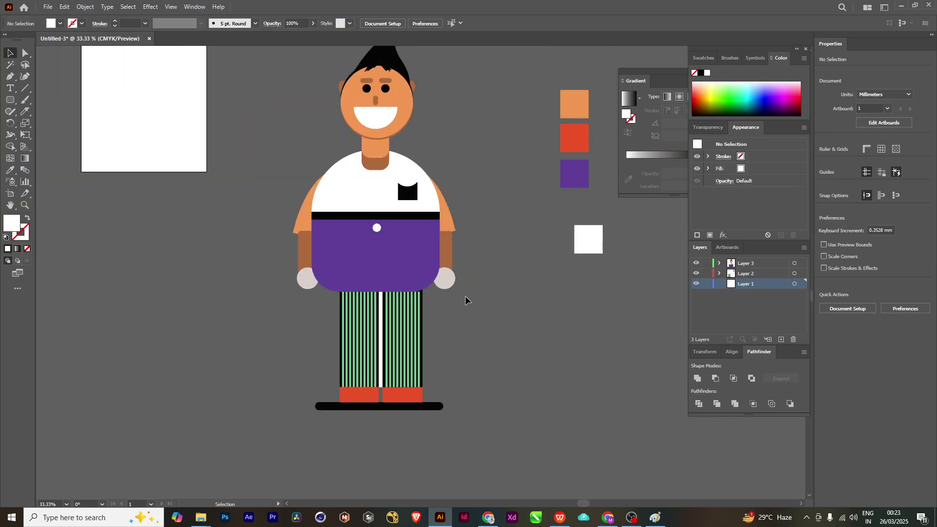
pyautogui.scroll(1, 451, 343)
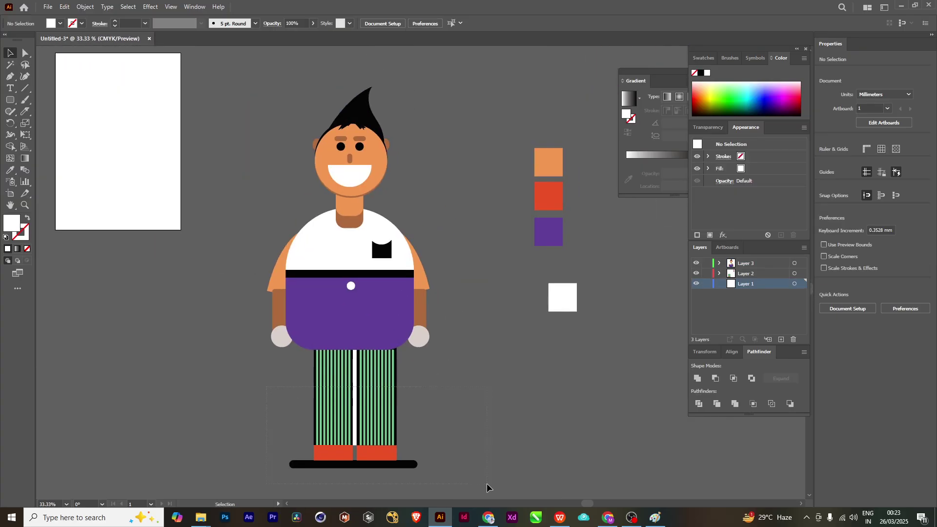
pyautogui.moveTo(487, 485); pyautogui.dragTo(486, 484)
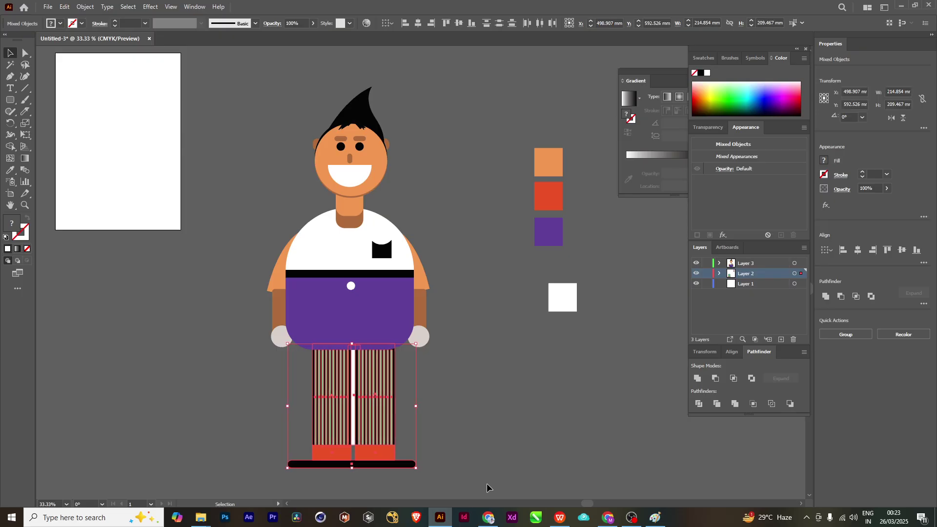
pyautogui.press('Left')
pyautogui.press('Left')
pyautogui.press('Left')
pyautogui.press('Left')
pyautogui.press('Left')
pyautogui.press('Left')
pyautogui.press('Left')
pyautogui.press('Left')
pyautogui.press('Left')
pyautogui.press('Left')
pyautogui.press('Left')
pyautogui.press('Left')
pyautogui.press('Left')
pyautogui.press('Left')
pyautogui.press('Left')
pyautogui.press('Left')
pyautogui.press('Left')
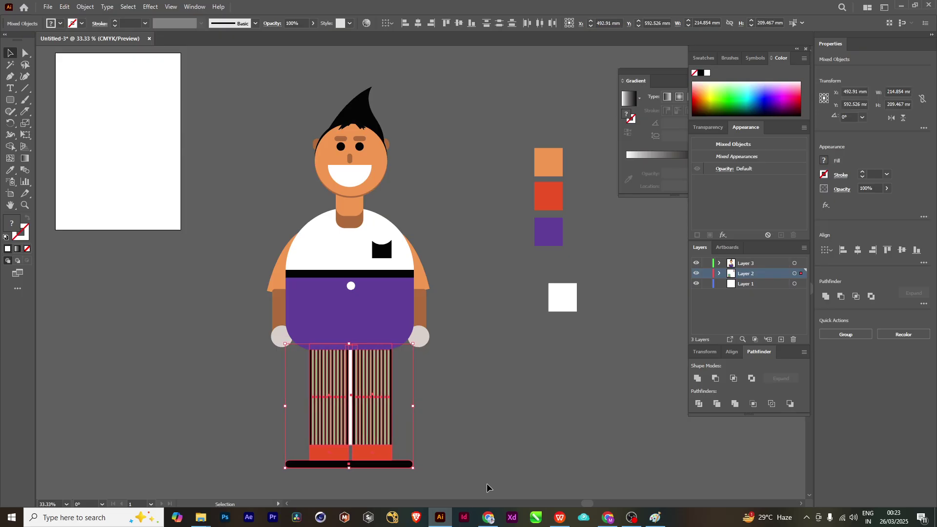
pyautogui.press('Left')
pyautogui.press('Left')
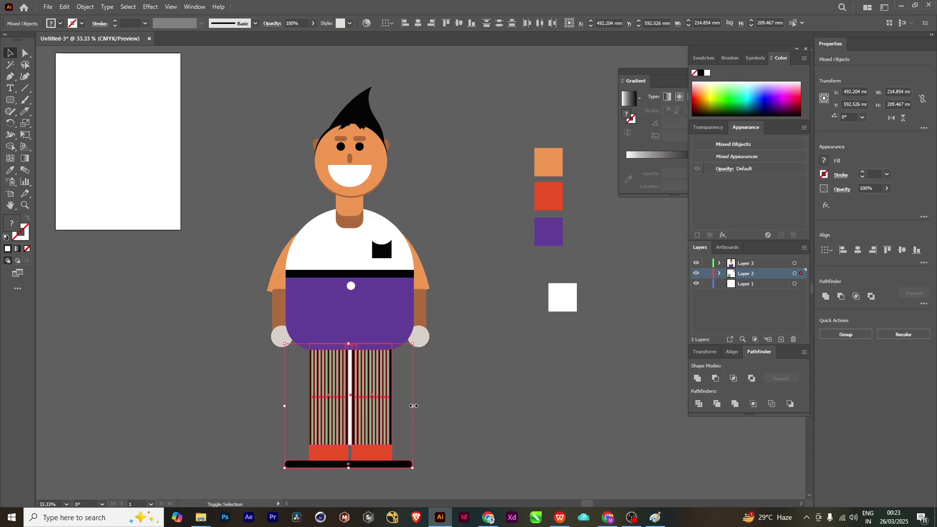
pyautogui.moveTo(413, 406); pyautogui.dragTo(415, 406)
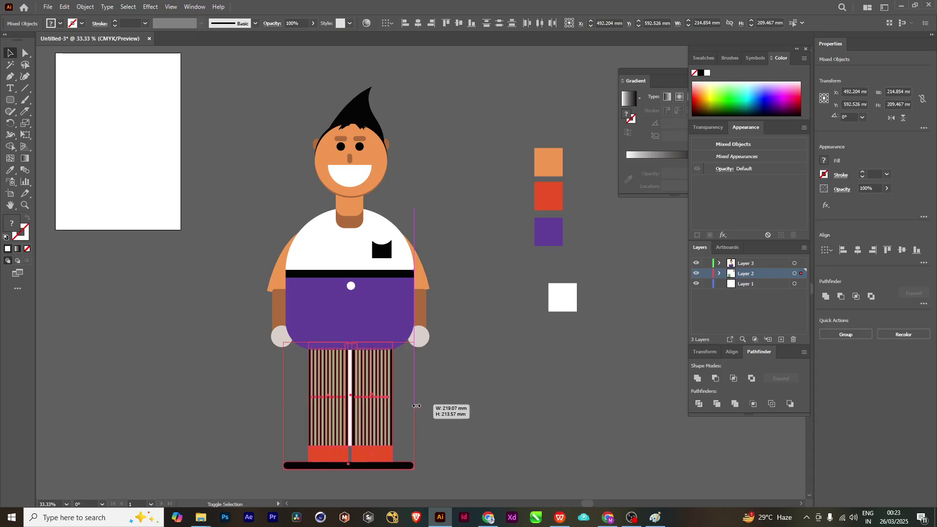
pyautogui.click(449, 403)
# - Delete the orange, red, purple and white colour reference squares beside the character
pyautogui.scroll(-3, 439, 386)
pyautogui.moveTo(435, 269); pyautogui.dragTo(509, 467)
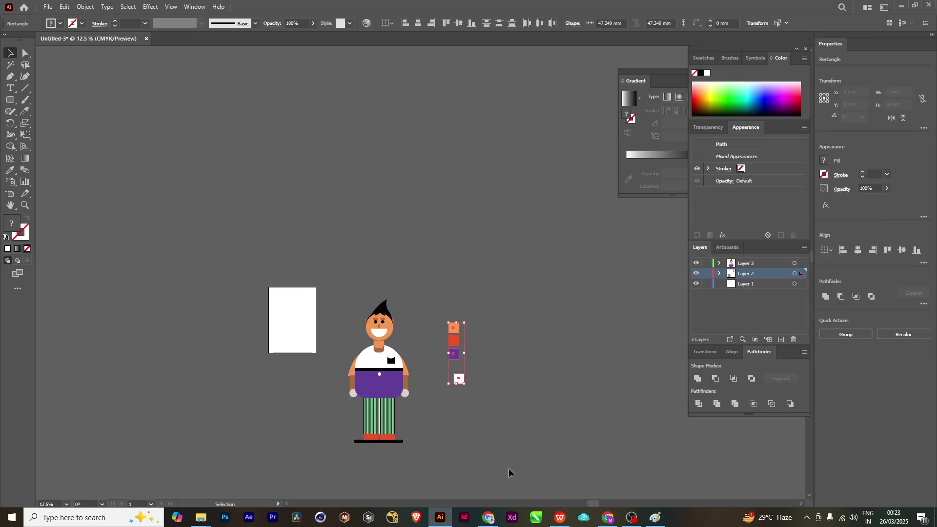
pyautogui.press('Delete')
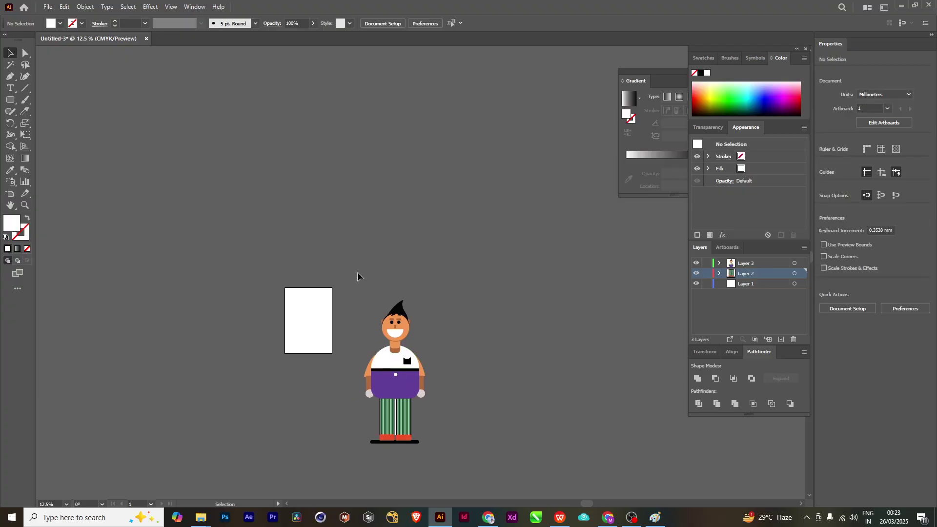
# - Select all parts of the character and group them
pyautogui.moveTo(357, 274); pyautogui.dragTo(464, 492)
pyautogui.keyDown('alt'); pyautogui.scroll(3, 365, 288); pyautogui.keyUp('alt')
pyautogui.scroll(-4, 398, 301)
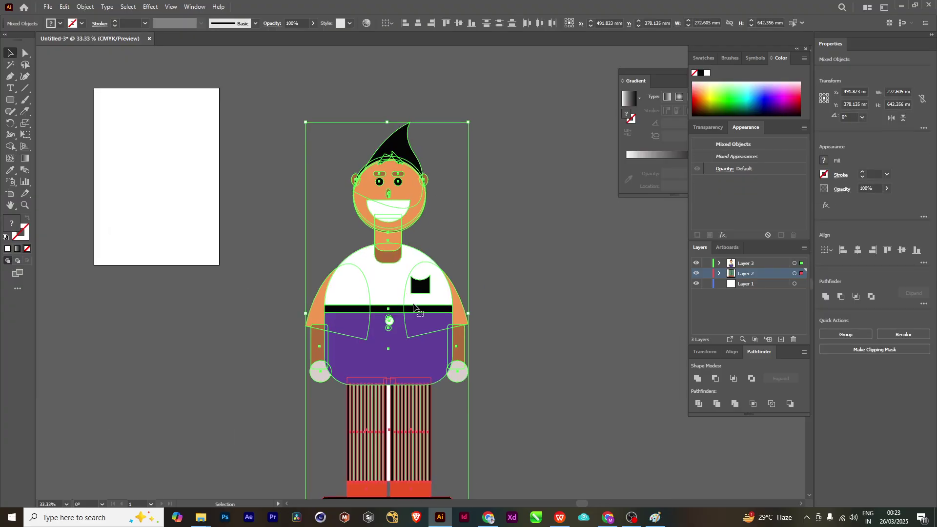
pyautogui.press('a')
pyautogui.hotkey('ctrl', 'g')
pyautogui.press('v')
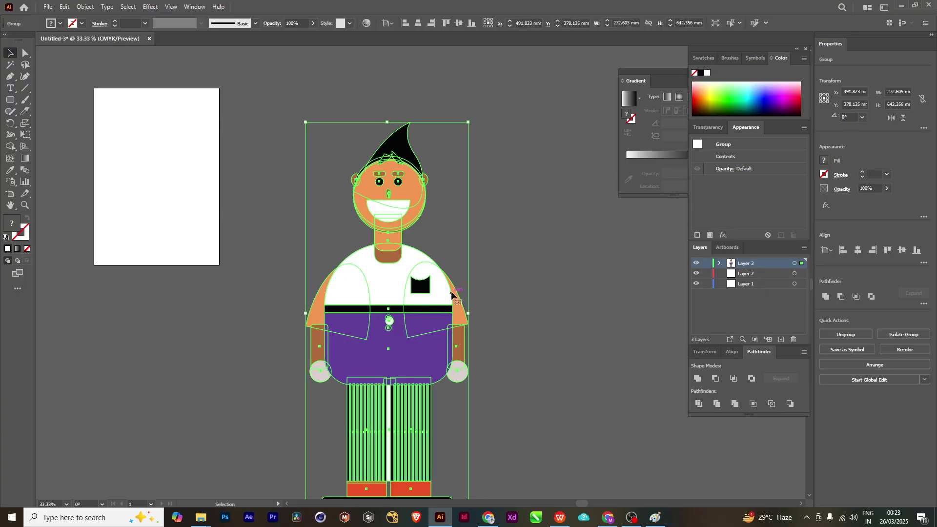
# - Try scaling the grouped character down to about half its size, and undo the scaling
pyautogui.hotkey('ctrl', 'shift', 'a')
pyautogui.click(417, 268)
pyautogui.moveTo(468, 124); pyautogui.dragTo(512, 296)
pyautogui.click(481, 244)
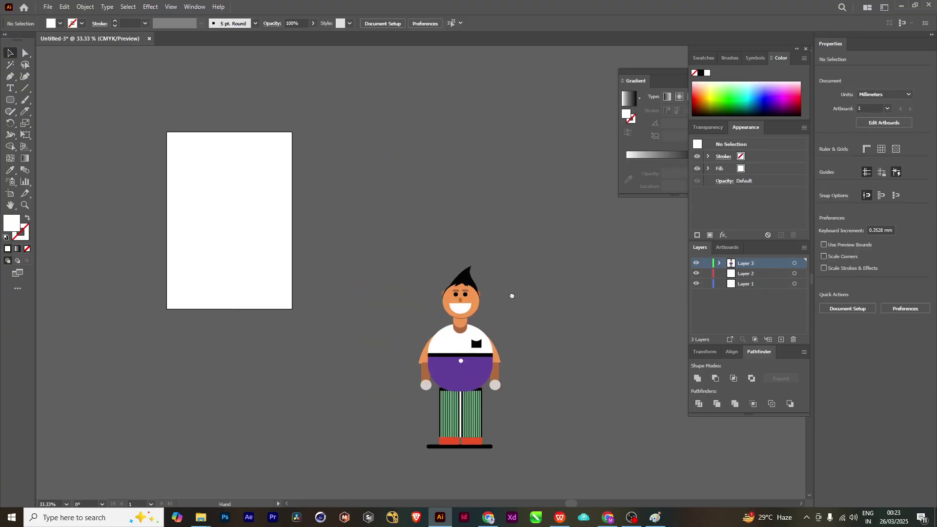
pyautogui.moveTo(468, 379); pyautogui.dragTo(459, 302)
pyautogui.hotkey('ctrl', 'z')
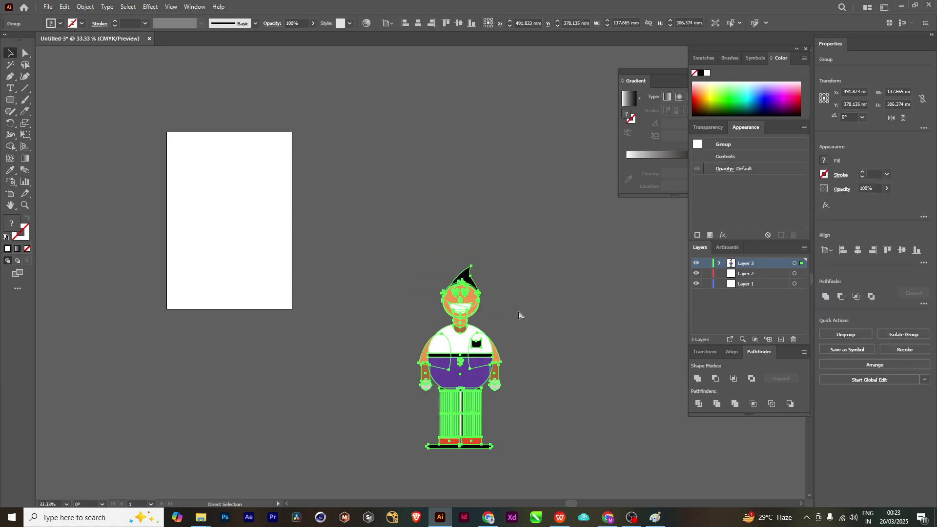
pyautogui.hotkey('ctrl', 'z')
# - Scale the grouped character down to about 164 mm wide and 387 mm tall
pyautogui.moveTo(529, 311); pyautogui.dragTo(417, 104)
pyautogui.scroll(-1, 417, 104)
pyautogui.scroll(1, 420, 136)
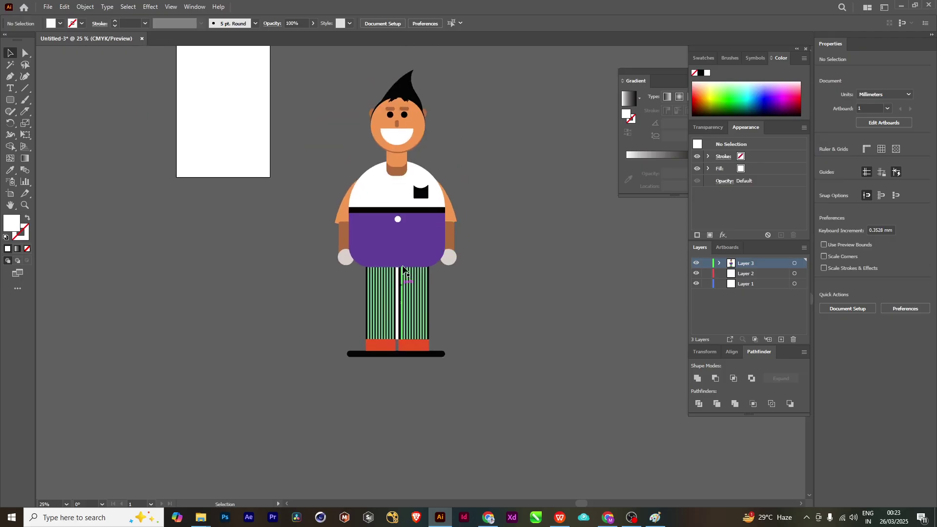
pyautogui.scroll(-1, 407, 288)
pyautogui.moveTo(468, 425); pyautogui.dragTo(361, 226)
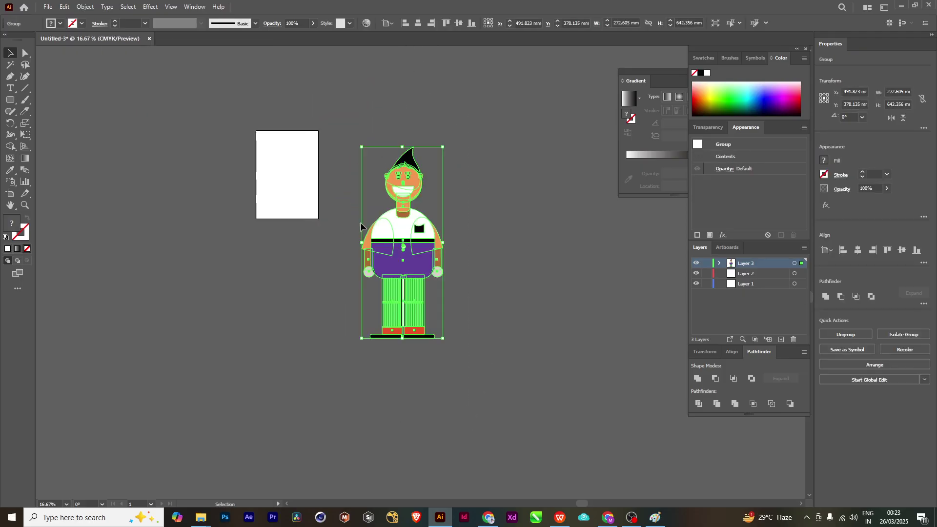
pyautogui.moveTo(442, 147); pyautogui.dragTo(428, 185)
pyautogui.click(480, 188)
pyautogui.scroll(1, 449, 276)
pyautogui.moveTo(519, 431); pyautogui.dragTo(518, 430)
pyautogui.scroll(2, 519, 430)
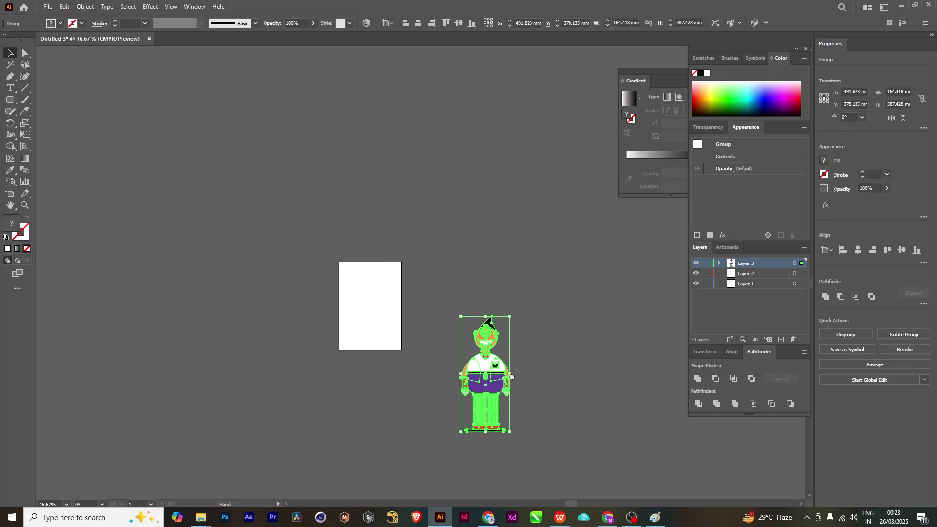
# - Move the character group onto the artboard and scale it to fit within the page, about 118 mm wide and 279 mm tall
pyautogui.moveTo(491, 339); pyautogui.dragTo(382, 292)
pyautogui.scroll(2, 383, 293)
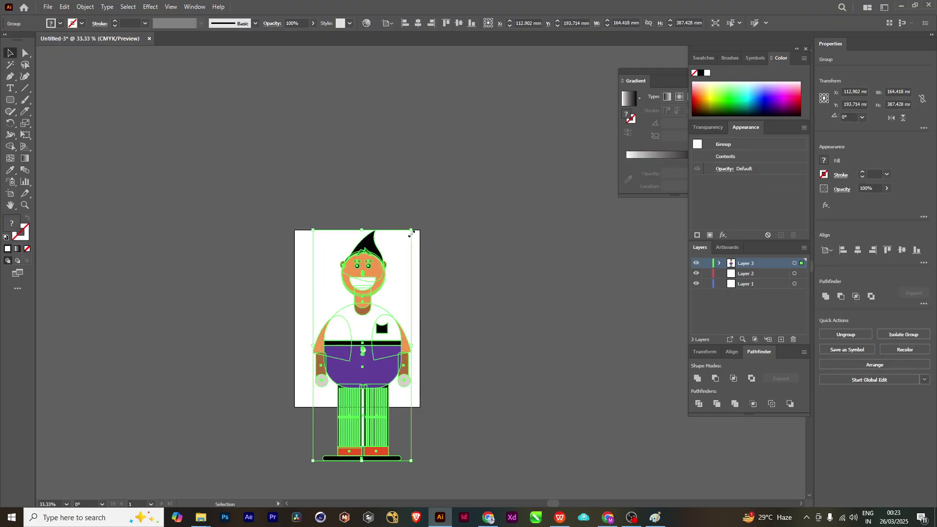
pyautogui.moveTo(411, 231); pyautogui.dragTo(379, 298)
pyautogui.moveTo(361, 357)
pyautogui.mouseDown()
pyautogui.moveTo(357, 320)
pyautogui.moveTo(360, 355)
pyautogui.mouseUp()
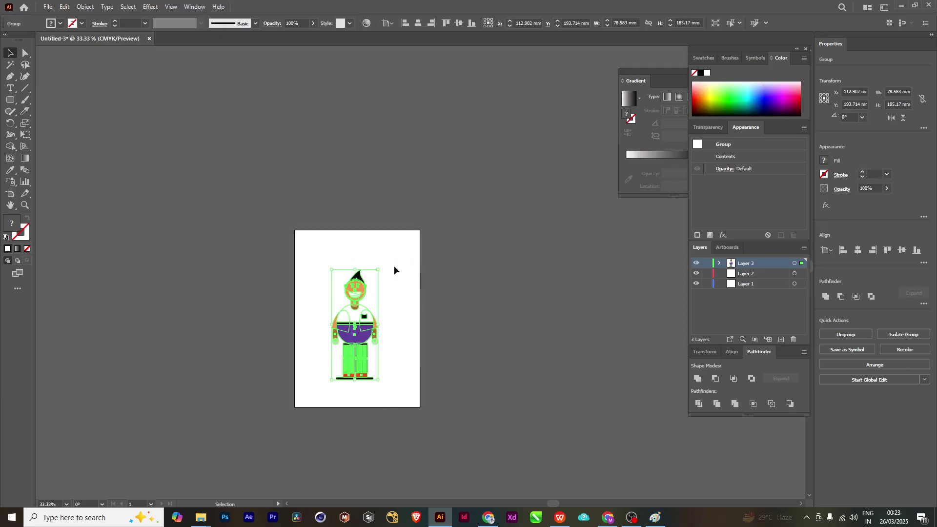
pyautogui.moveTo(380, 268); pyautogui.dragTo(390, 241)
pyautogui.moveTo(363, 291); pyautogui.dragTo(365, 282)
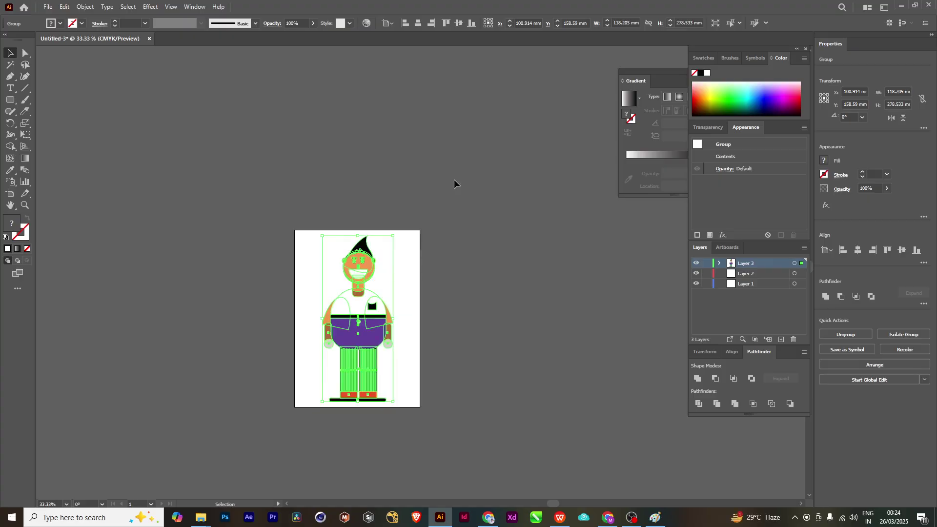
pyautogui.click(429, 332)
pyautogui.scroll(1, 463, 278)
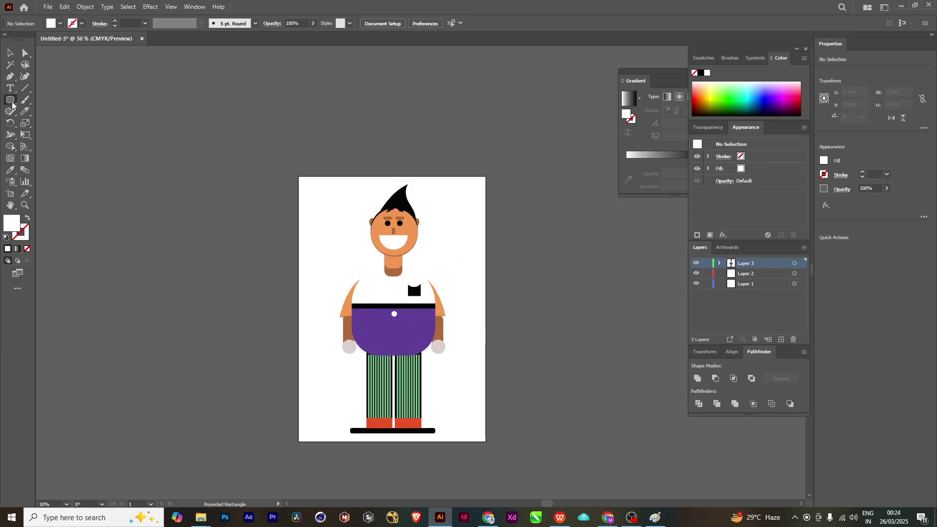
# - Draw a 210 by 297 mm rectangle covering the whole artboard
pyautogui.moveTo(13, 104); pyautogui.dragTo(44, 99)
pyautogui.moveTo(299, 177); pyautogui.dragTo(486, 441)
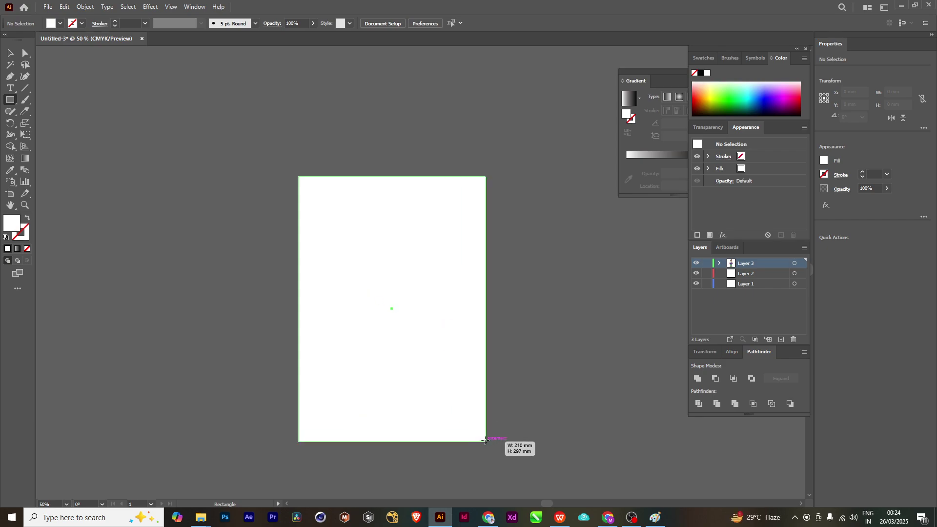
pyautogui.moveTo(485, 440); pyautogui.dragTo(485, 441)
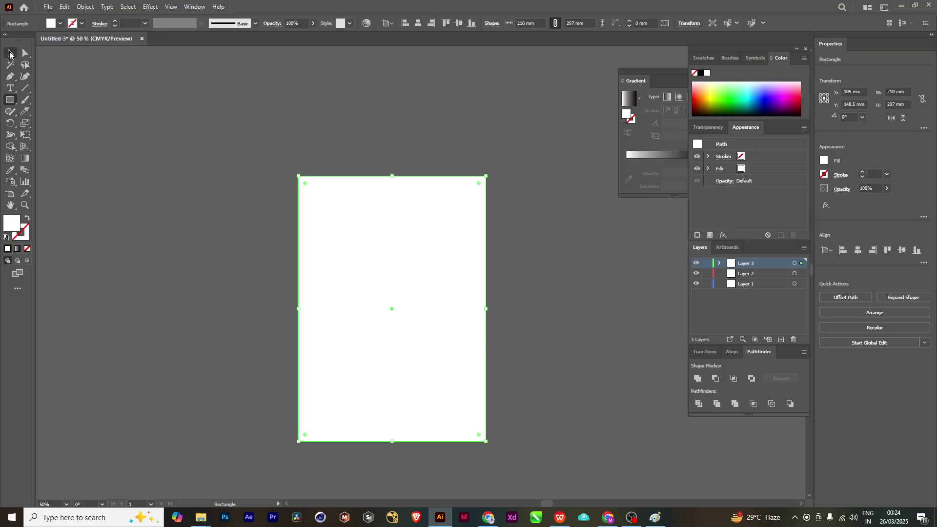
# - Set the rectangle aside to reach the character, move the character off the artboard, and place the rectangle back over the artboard
pyautogui.click(10, 53)
pyautogui.moveTo(415, 233); pyautogui.dragTo(147, 145)
pyautogui.click(360, 224)
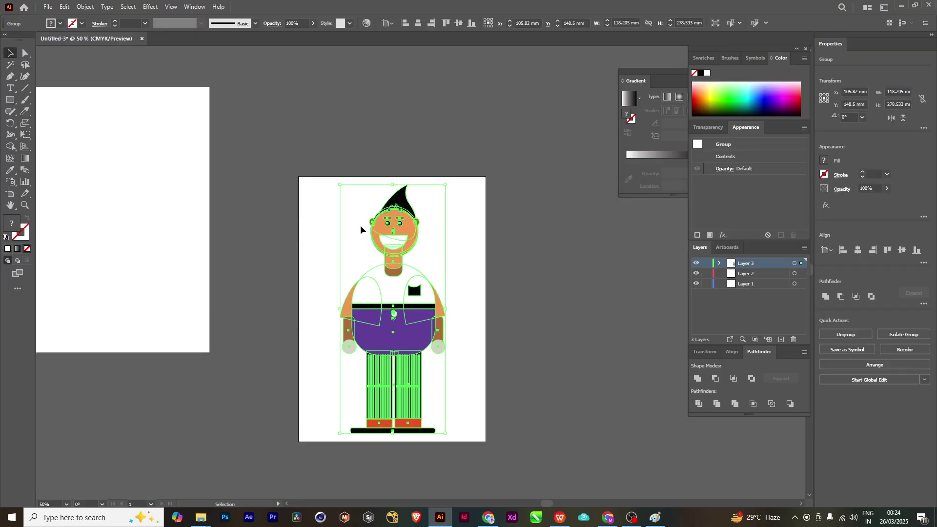
pyautogui.moveTo(386, 303); pyautogui.dragTo(574, 278)
pyautogui.moveTo(176, 276); pyautogui.dragTo(537, 337)
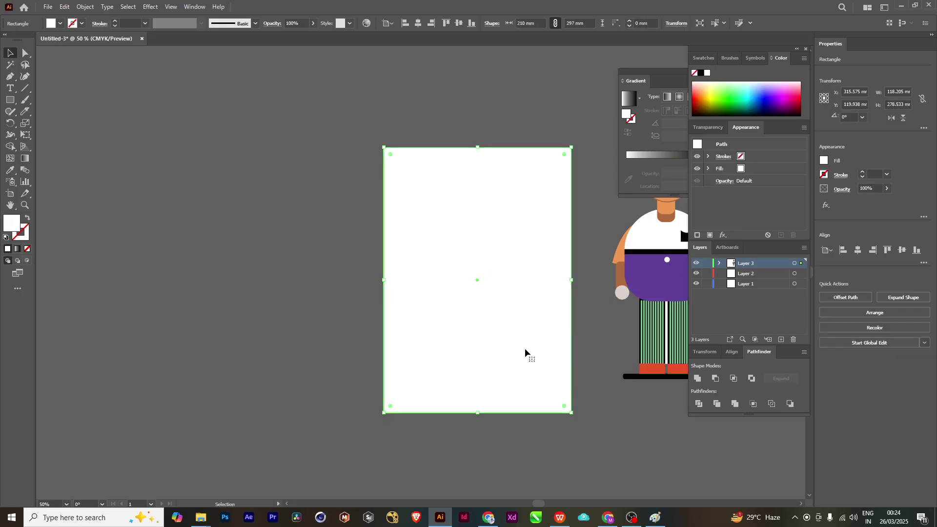
# - Fill the artboard-sized rectangle with a very dark grey and deselect it
pyautogui.hscroll(3, 524, 347)
pyautogui.doubleClick(15, 228)
pyautogui.moveTo(475, 385); pyautogui.dragTo(479, 394)
pyautogui.click(701, 298)
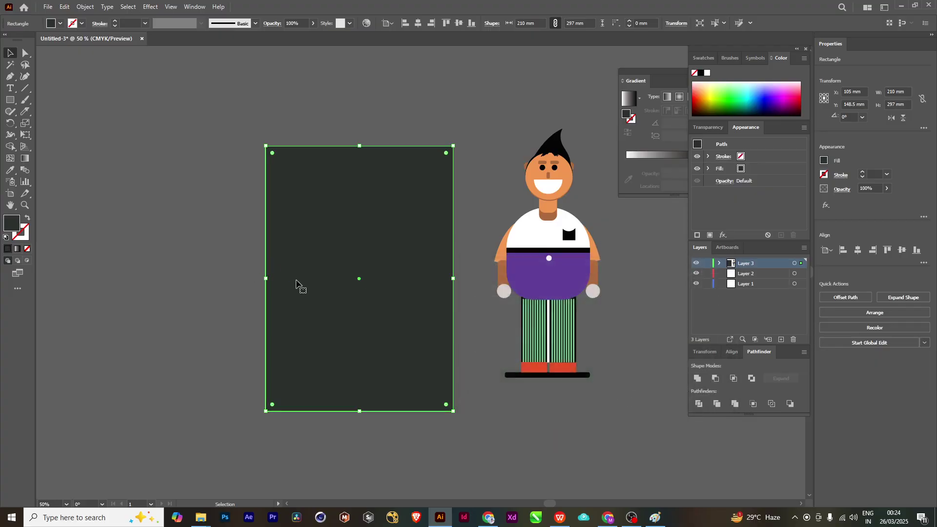
pyautogui.moveTo(297, 283); pyautogui.dragTo(329, 339)
pyautogui.click(155, 137)
pyautogui.moveTo(372, 243); pyautogui.dragTo(266, 188)
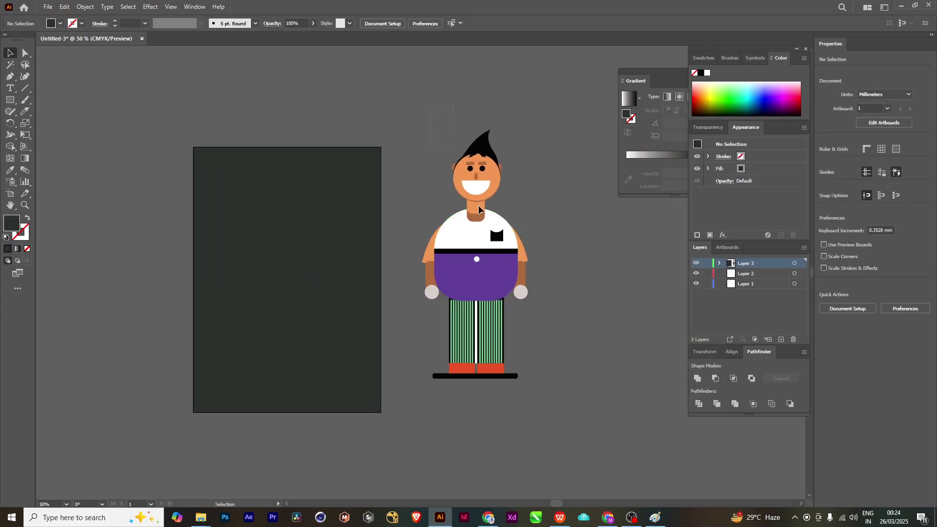
# - Move the character so it overlaps the dark rectangle's edge and send the rectangle to the back of the stacking order
pyautogui.moveTo(479, 210); pyautogui.dragTo(425, 288)
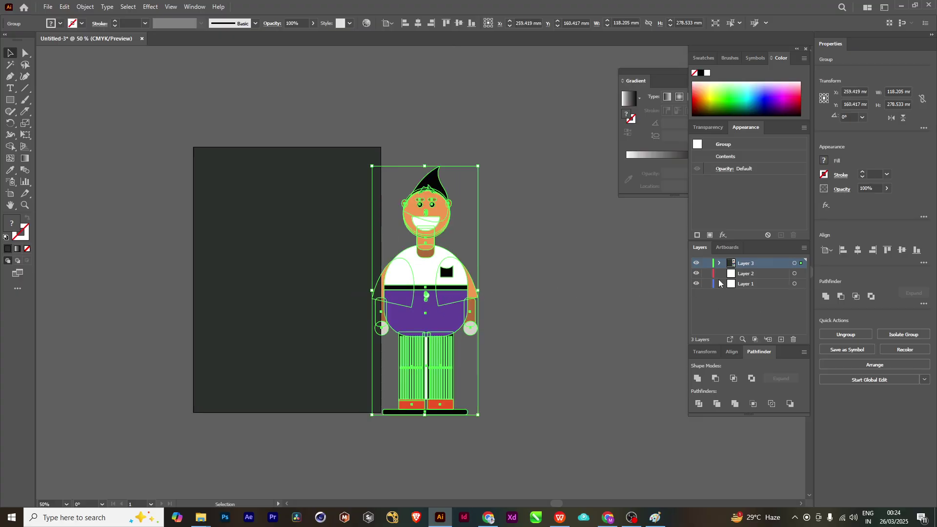
pyautogui.moveTo(442, 279); pyautogui.dragTo(420, 273)
pyautogui.click(293, 226)
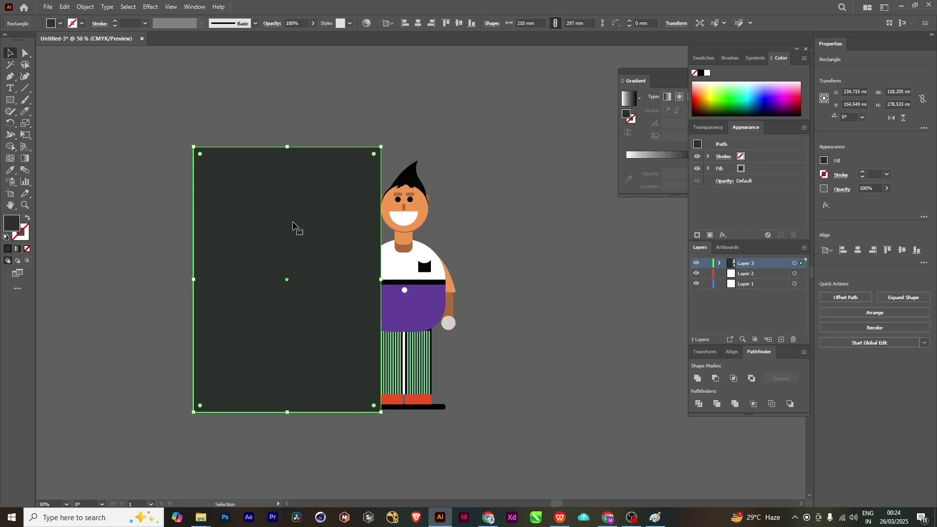
pyautogui.hotkey('ctrl', 'shift', '[')
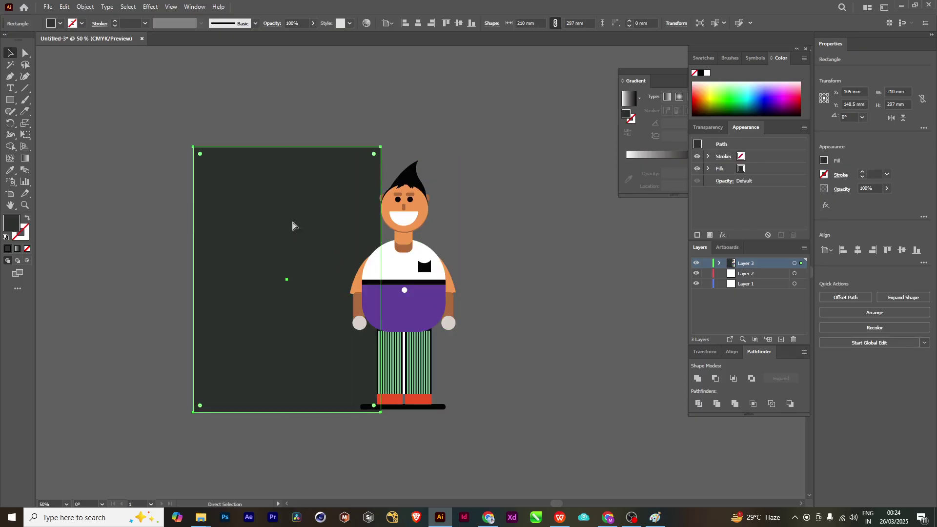
pyautogui.click(547, 189)
pyautogui.click(284, 278)
pyautogui.click(436, 218)
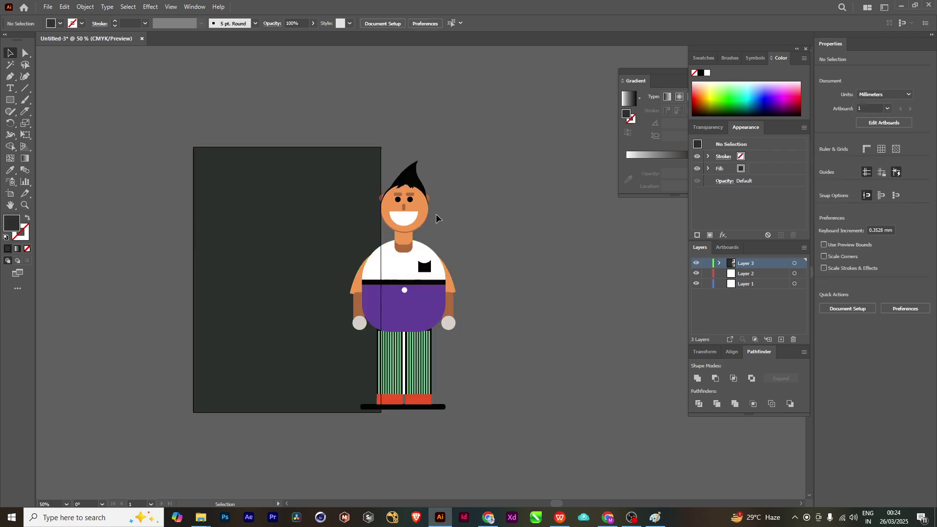
# - Position the character group in the middle of the dark background rectangle and deselect it
pyautogui.click(390, 302)
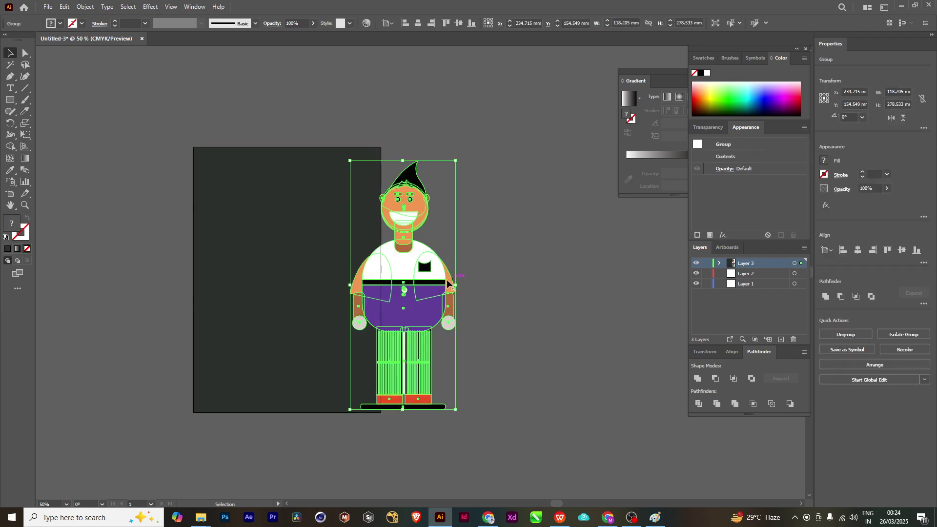
pyautogui.moveTo(414, 289); pyautogui.dragTo(302, 284)
pyautogui.moveTo(345, 154); pyautogui.dragTo(348, 151)
pyautogui.click(397, 184)
pyautogui.hscroll(-2, 488, 261)
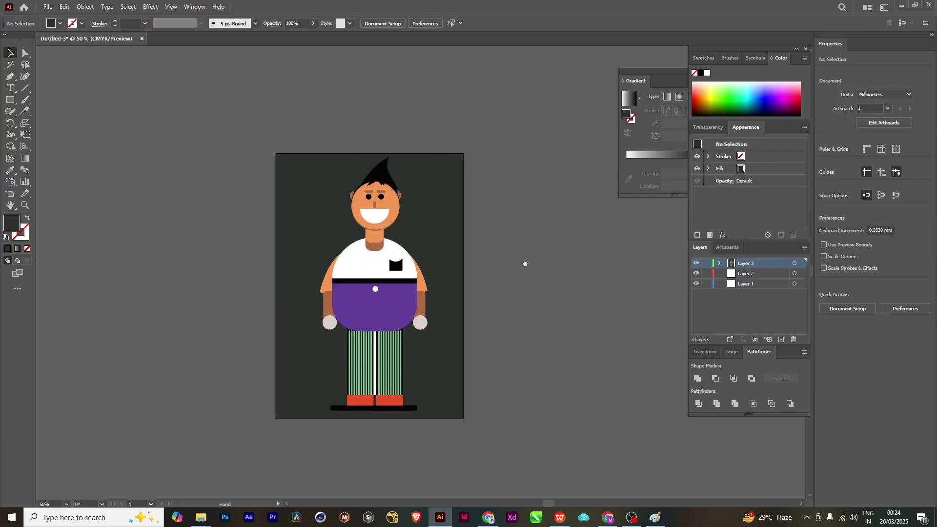
pyautogui.scroll(2, 523, 262)
pyautogui.scroll(-1, 523, 263)
pyautogui.scroll(-1, 476, 281)
pyautogui.scroll(2, 510, 308)
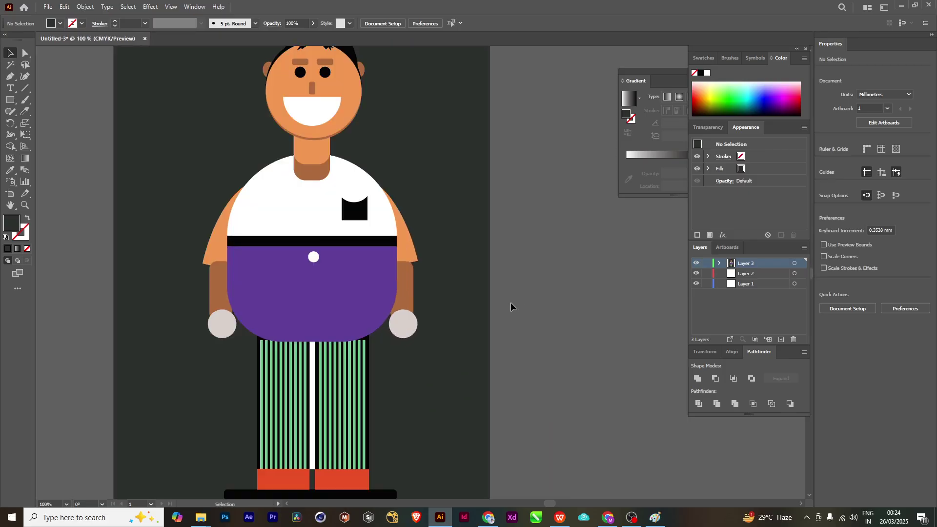
pyautogui.scroll(-2, 549, 307)
pyautogui.scroll(1, 547, 310)
# - Save the document as Flat.ai in the Downloads folder with the default Illustrator 2020 options
pyautogui.hotkey('ctrl', 's')
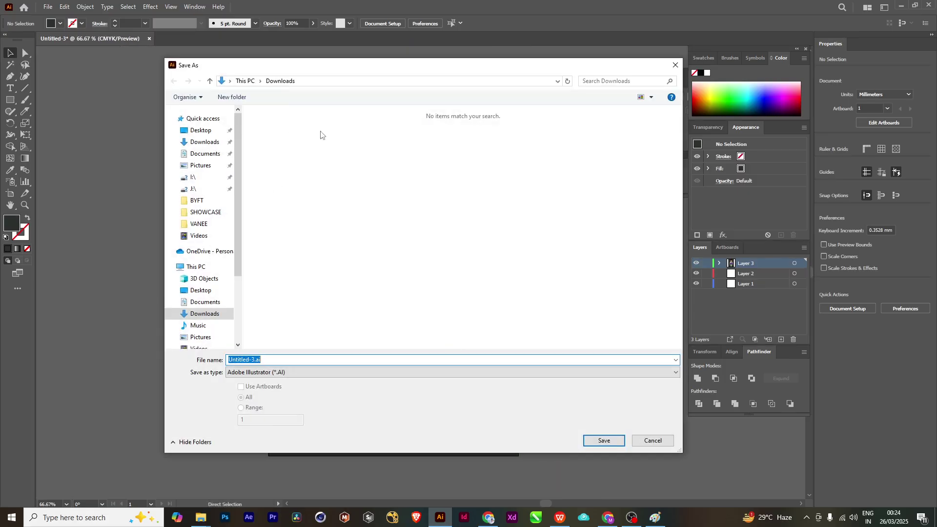
pyautogui.click(194, 143)
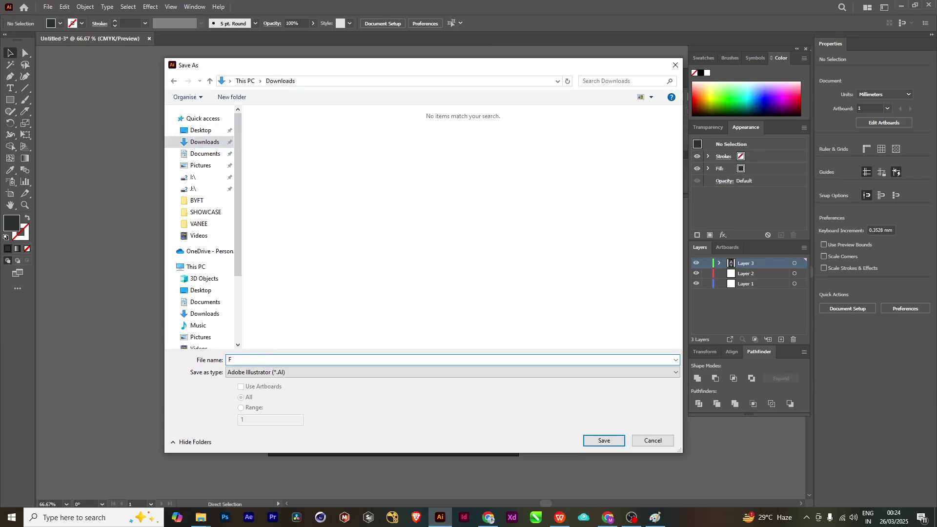
pyautogui.press('Return')
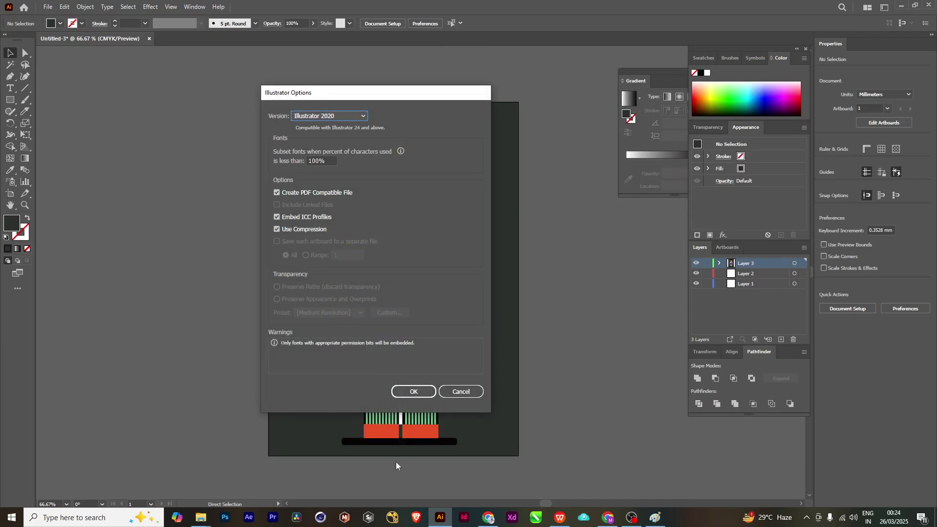
pyautogui.click(413, 391)
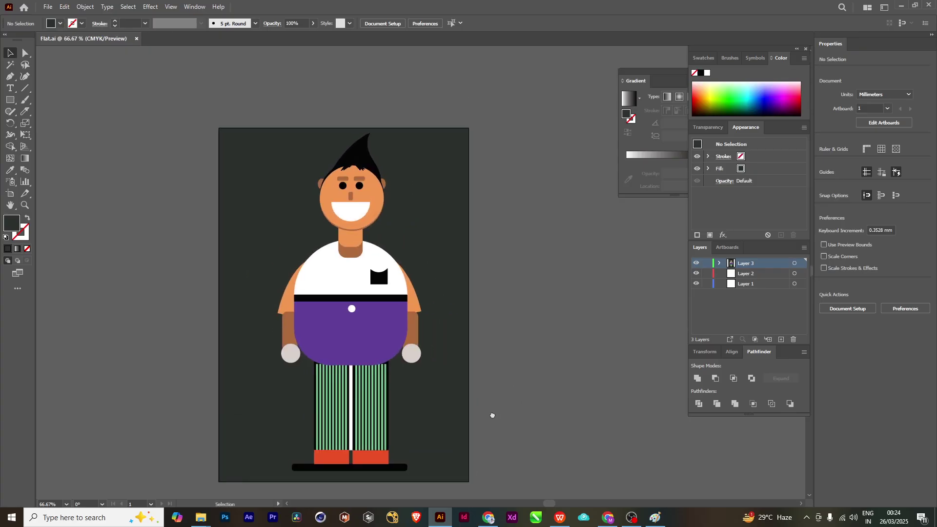